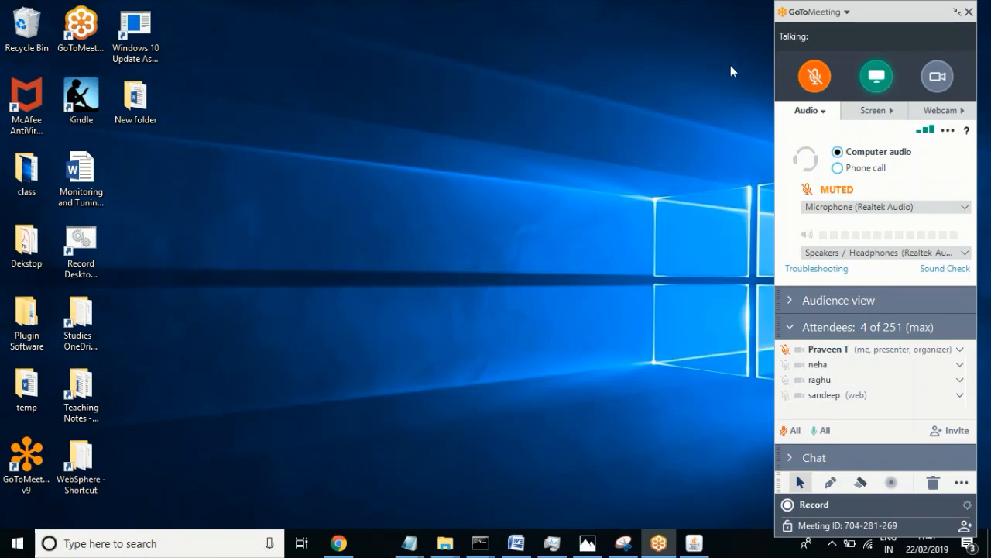
# Step: Unmute the microphone in the meeting and briefly check the WebSphere 4 Word document
pyautogui.click(814, 77)
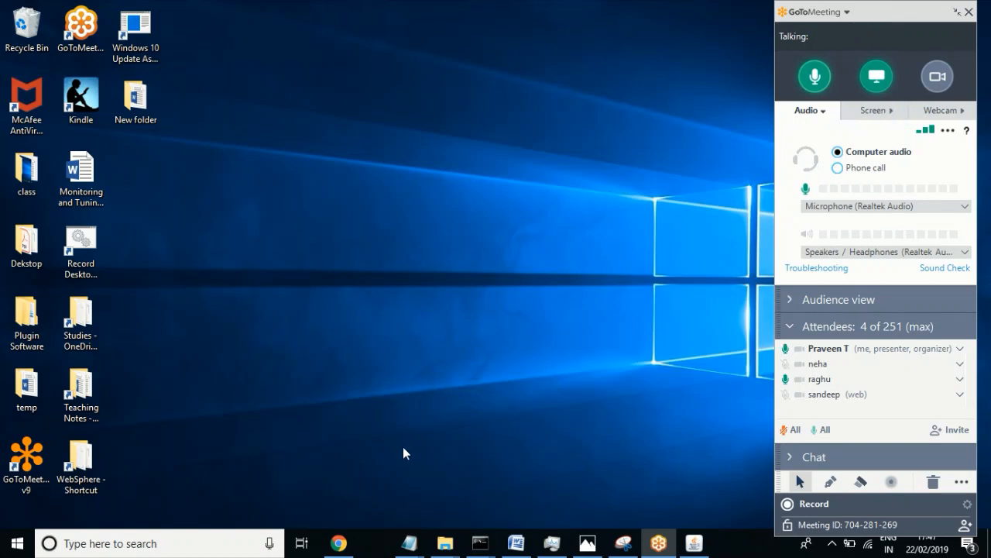
pyautogui.click(517, 545)
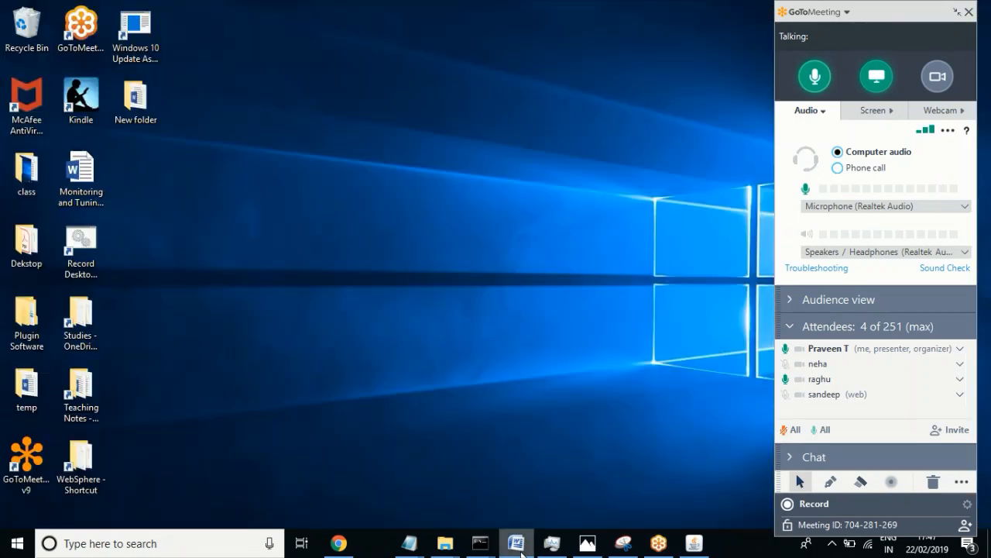
pyautogui.click(516, 544)
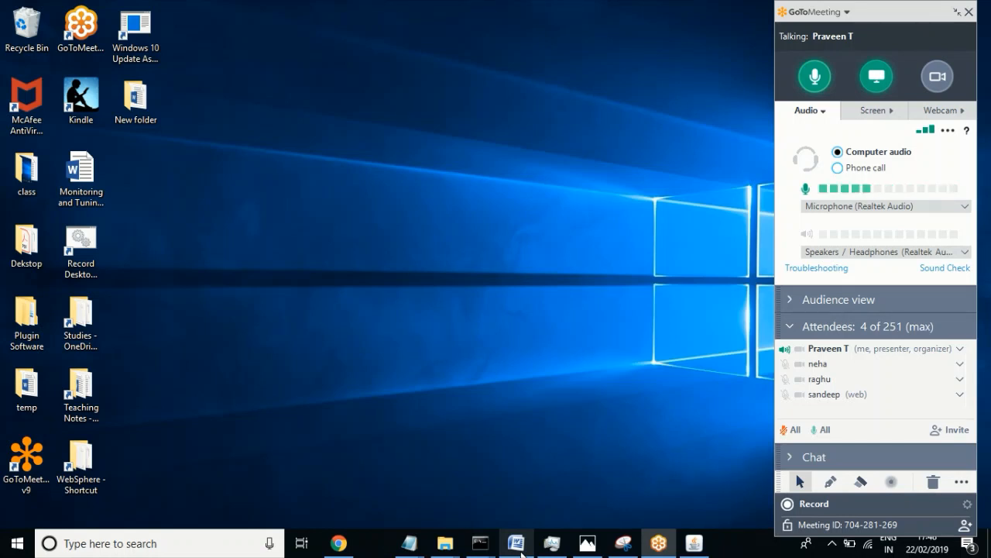
# Step: Collapse the GoToMeeting control panel to its compact toolbar and minimize Chrome
pyautogui.click(339, 552)
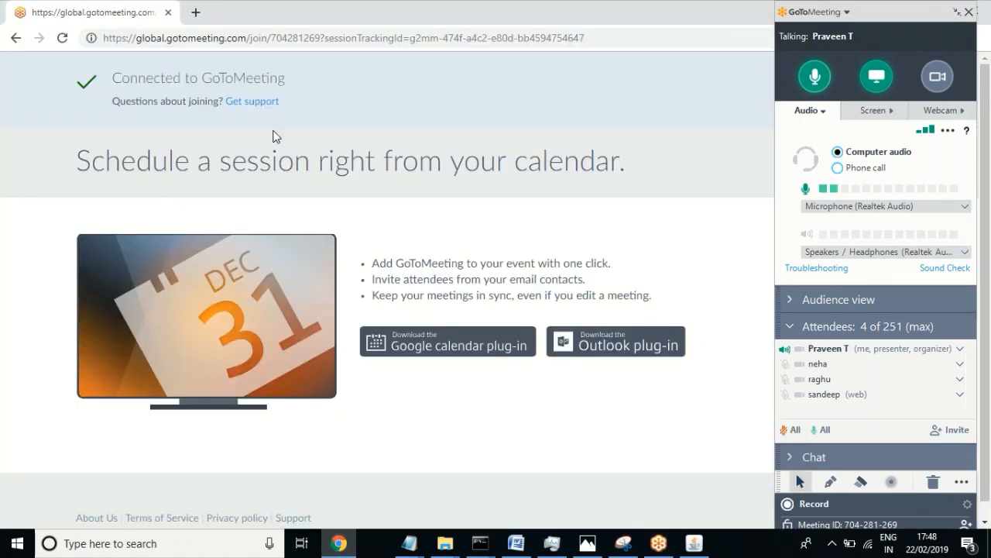
pyautogui.click(957, 13)
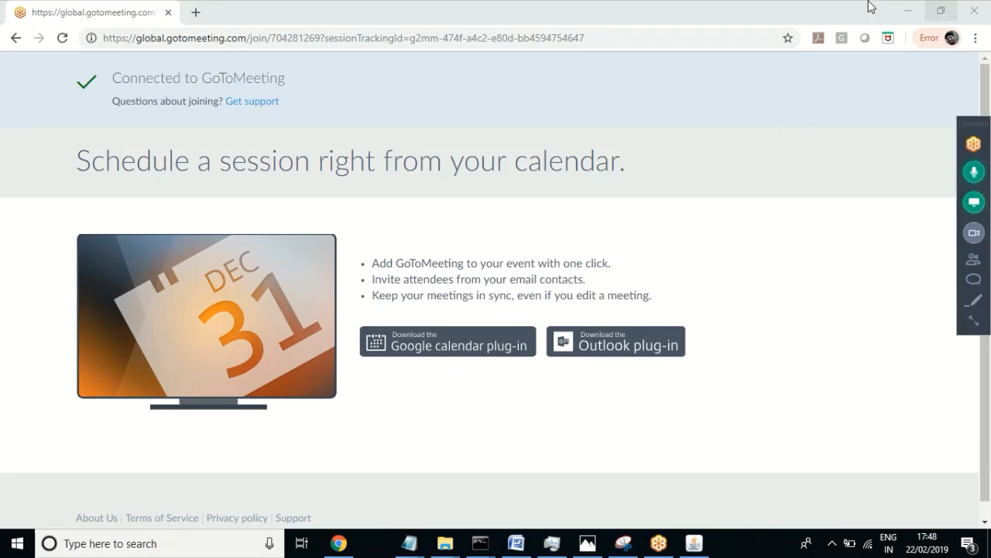
pyautogui.click(904, 11)
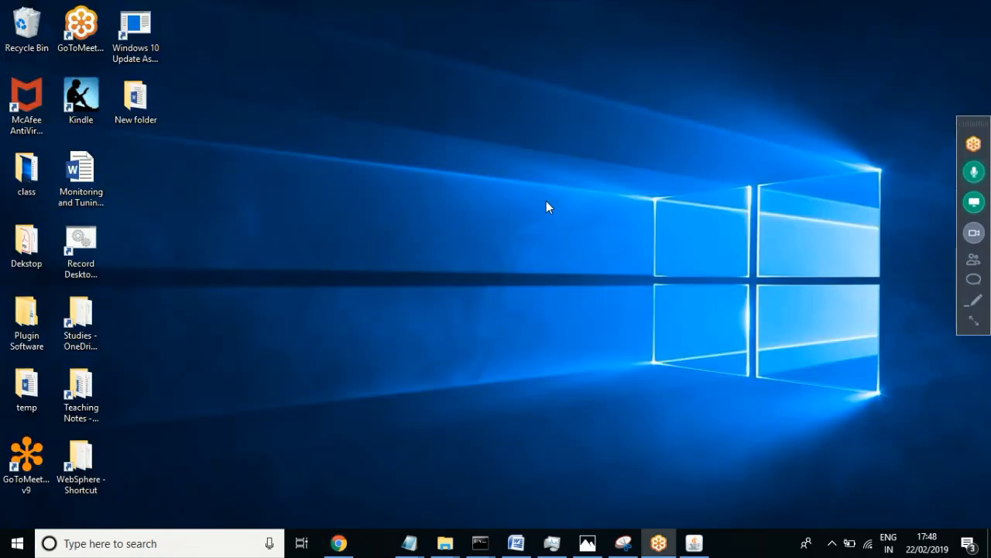
# Step: Launch services.msc from the Run dialog using its autocomplete suggestion
pyautogui.press('super+r')
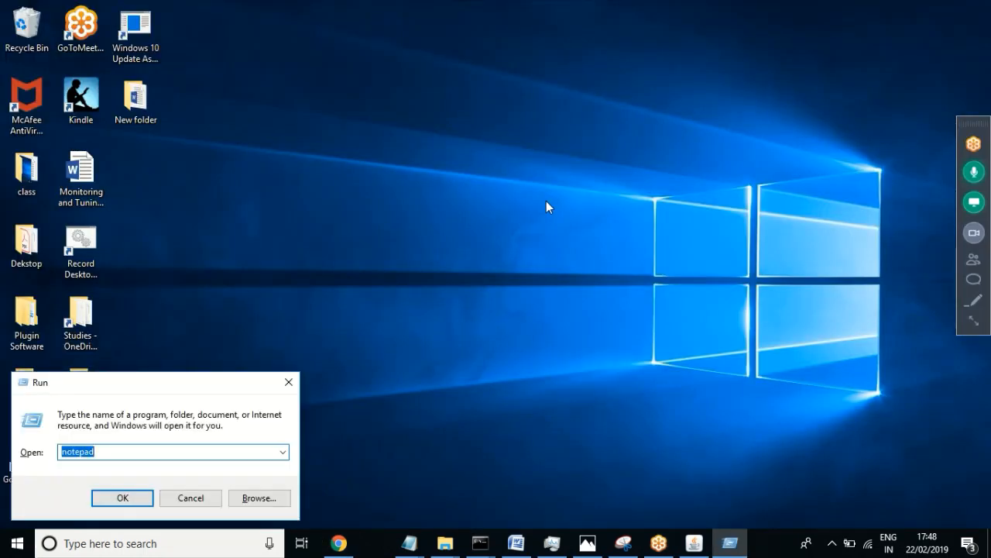
pyautogui.write('ser')
pyautogui.press('Down')
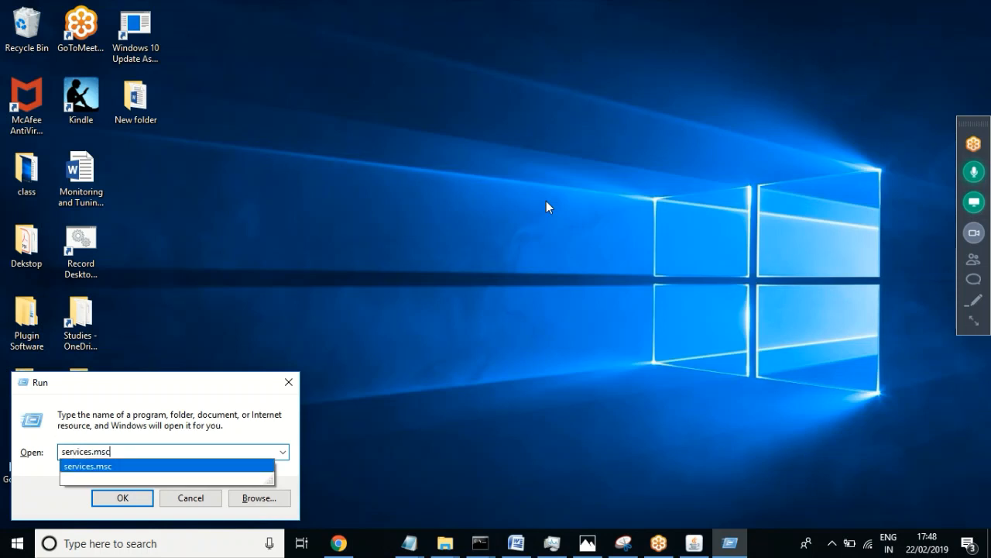
pyautogui.press('Return')
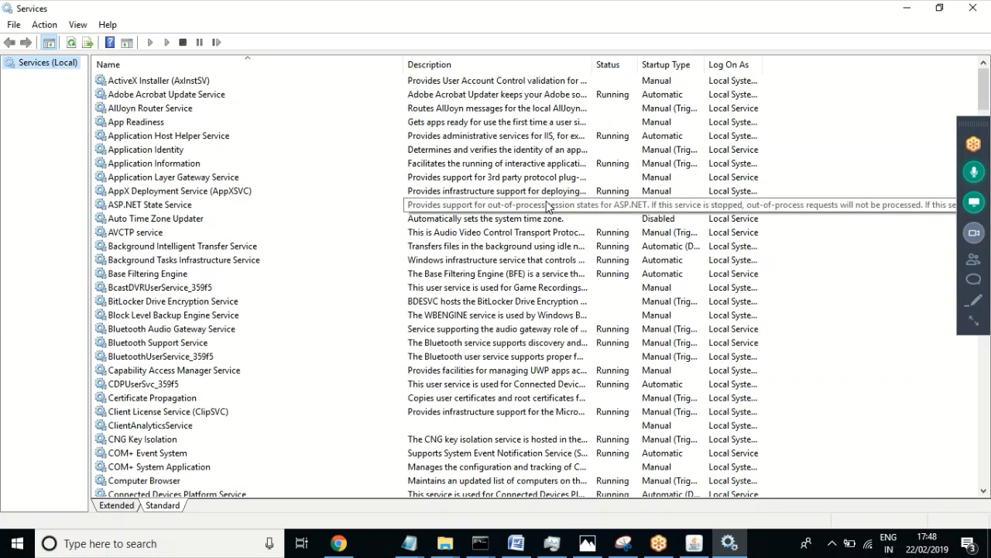
# Step: Dismiss the Run dialog and browse the service list from Base Filtering Engine to the S entries
pyautogui.press('super+r')
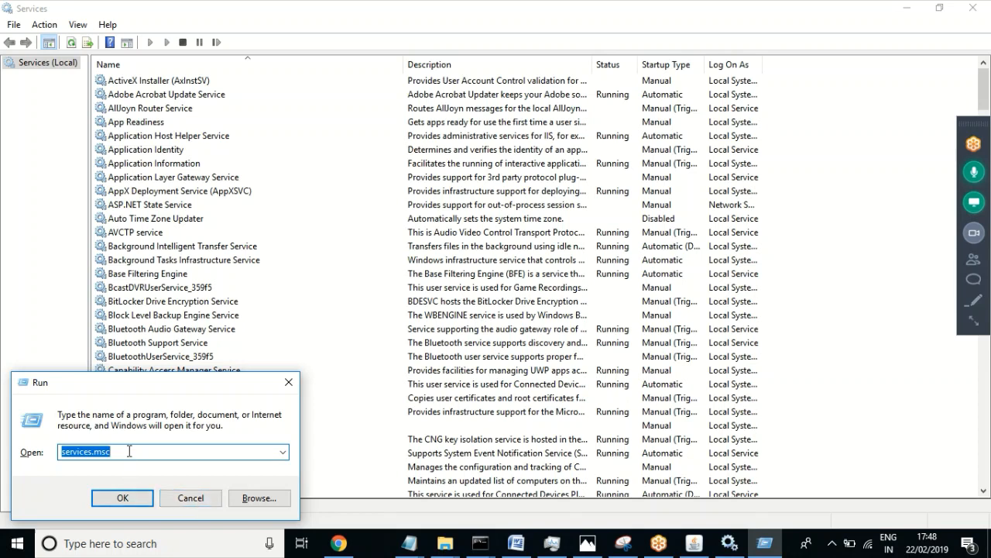
pyautogui.click(189, 500)
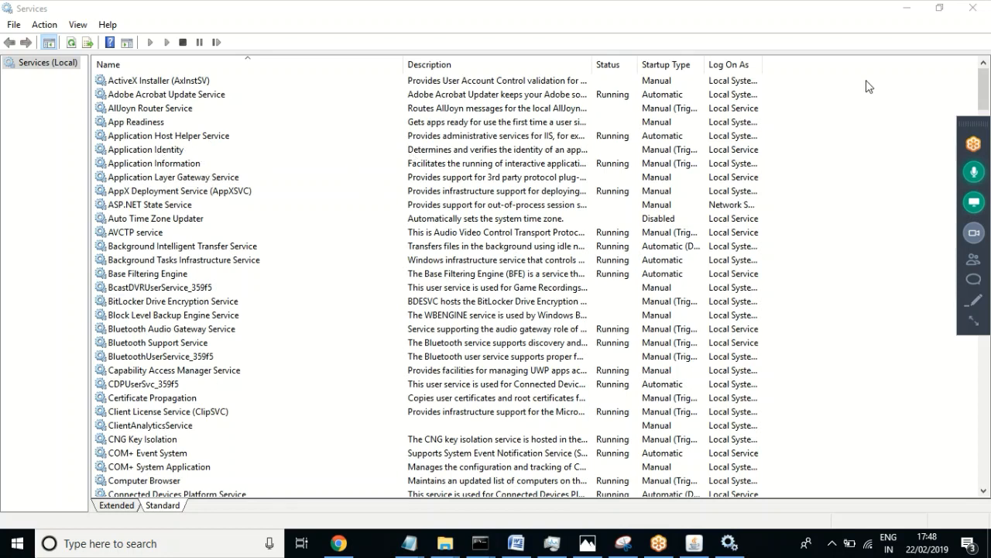
pyautogui.moveTo(986, 81)
pyautogui.mouseDown()
pyautogui.moveTo(984, 92)
pyautogui.moveTo(982, 80)
pyautogui.mouseUp()
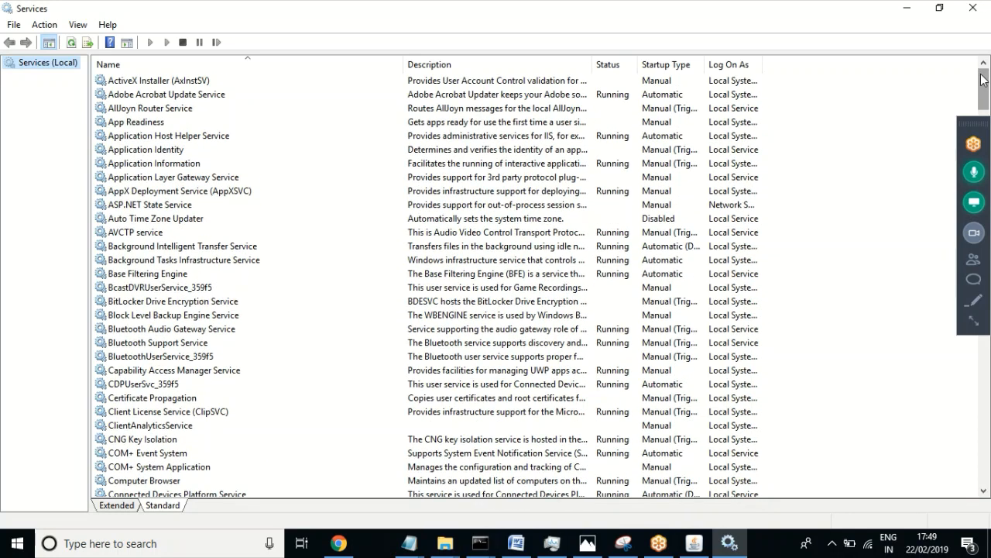
pyautogui.click(163, 275)
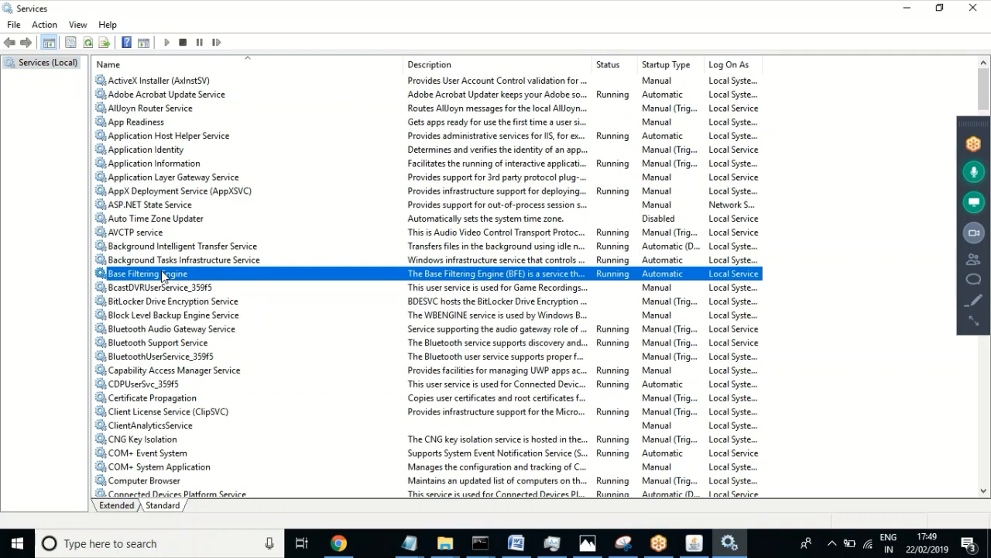
pyautogui.press('s')
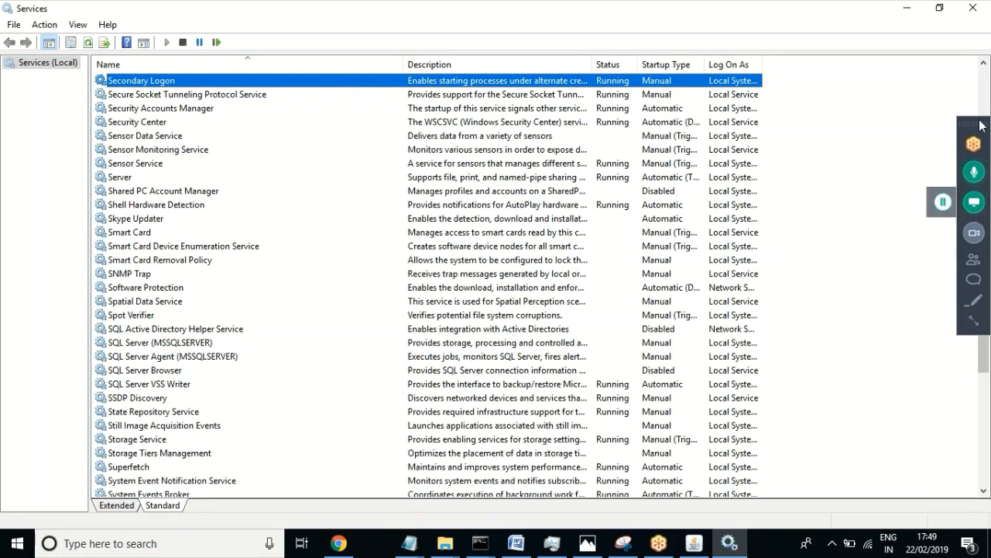
# Step: Inspect the SQL Server services: Agent, Server, VSS Writer and Browser
pyautogui.moveTo(979, 129); pyautogui.dragTo(943, 101)
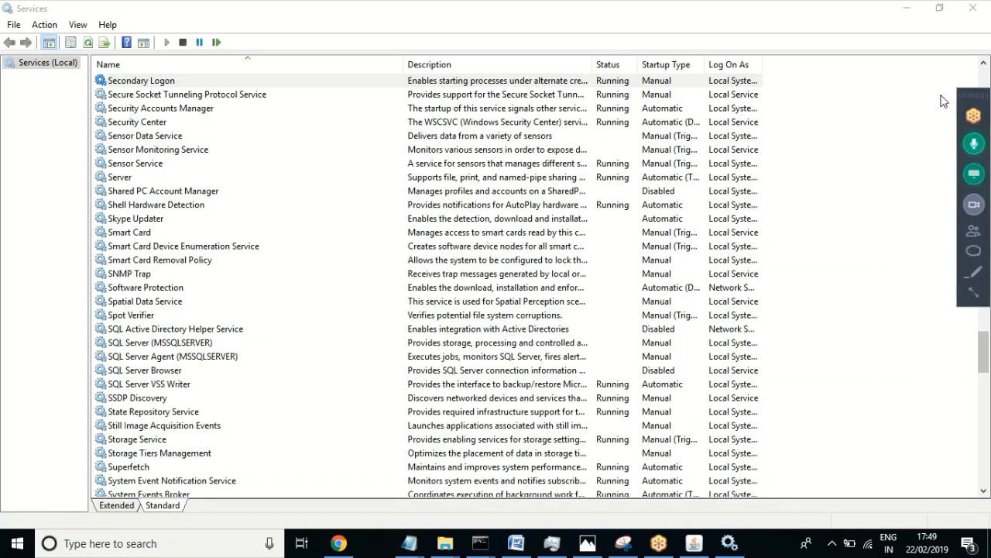
pyautogui.click(180, 358)
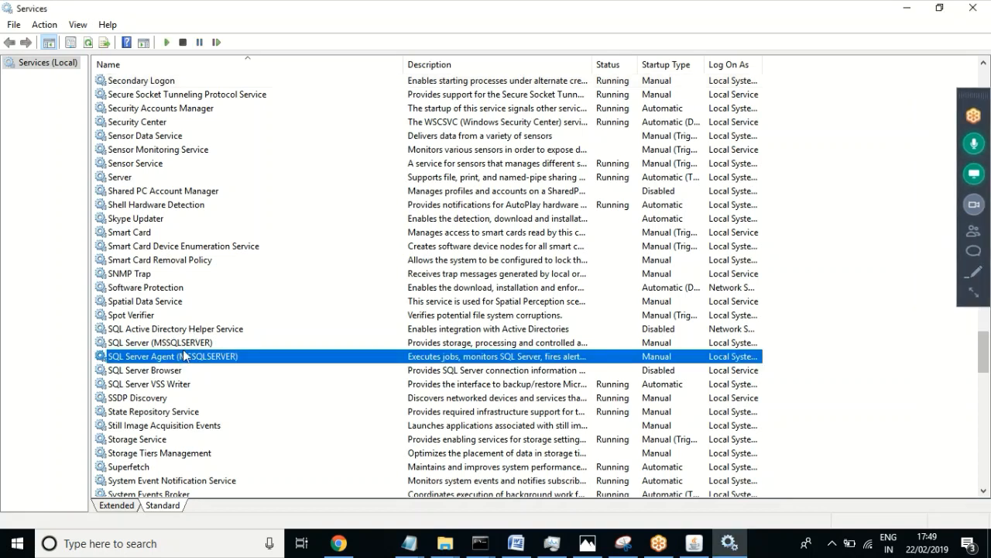
pyautogui.click(190, 346)
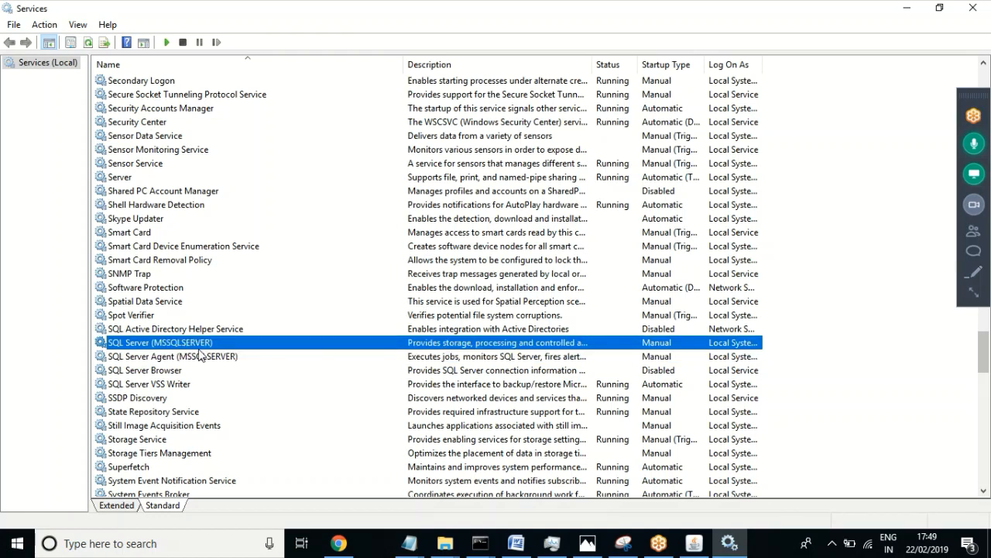
pyautogui.click(194, 361)
pyautogui.click(172, 385)
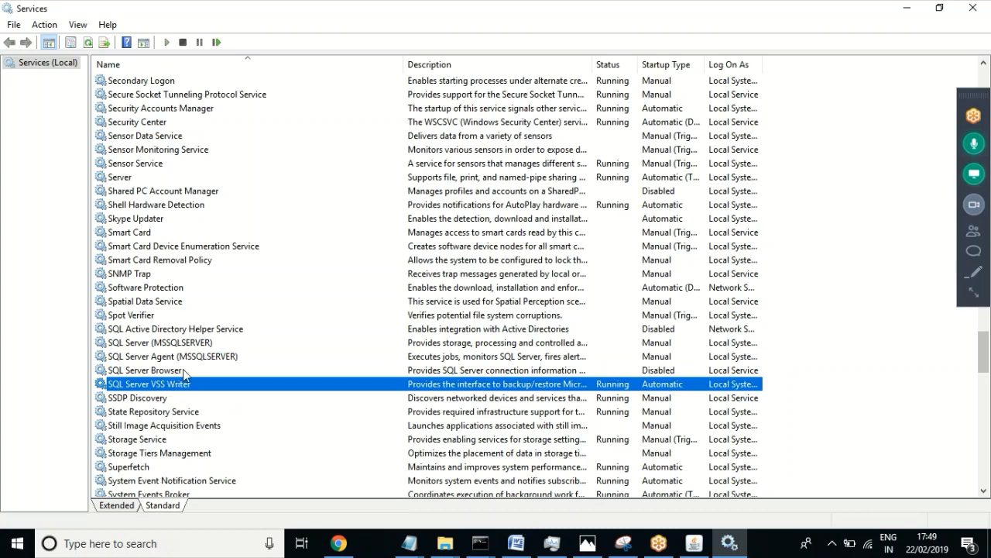
pyautogui.click(183, 369)
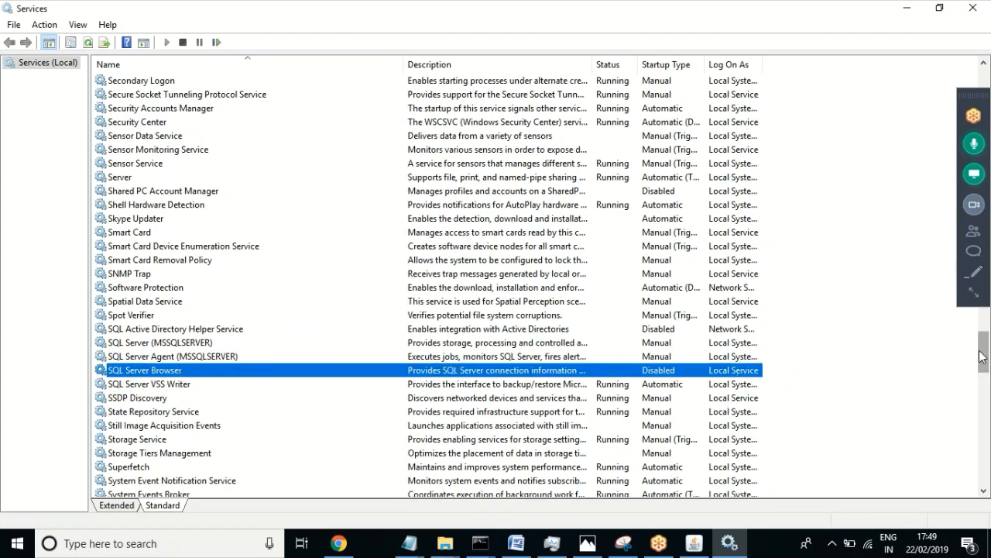
# Step: Jump to the I and W services, including IBM WebSphere Application Server V8.5, then close Services
pyautogui.moveTo(985, 358); pyautogui.dragTo(987, 75)
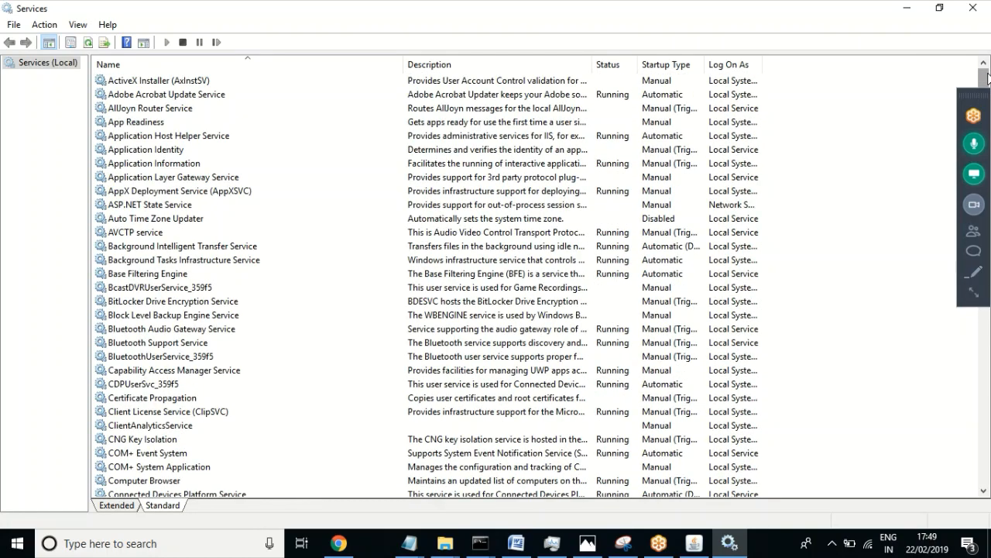
pyautogui.press('i')
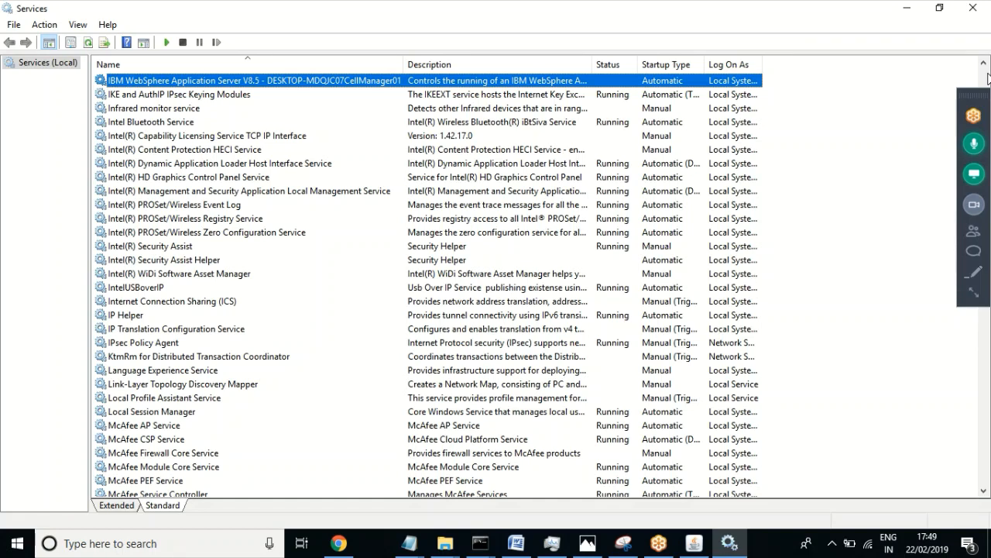
pyautogui.press('w')
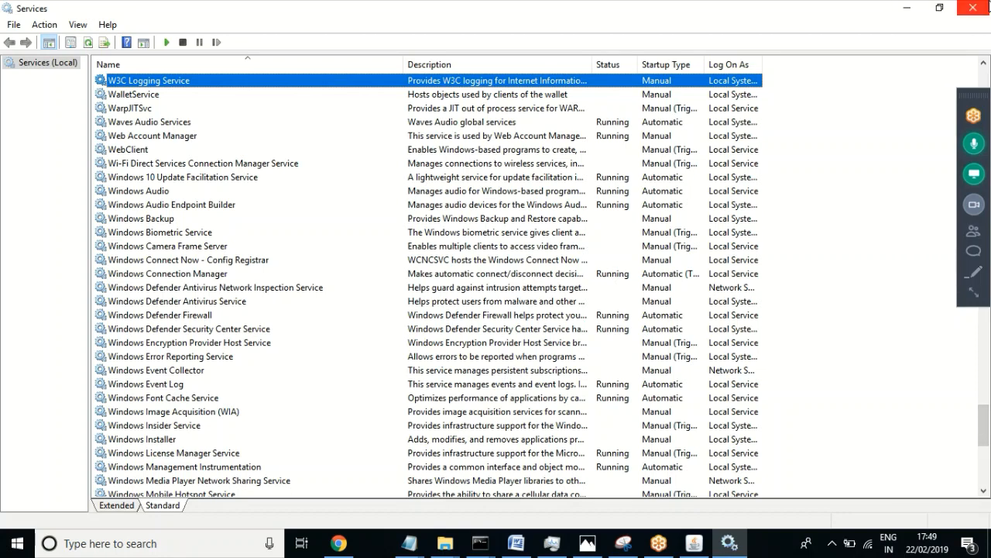
pyautogui.click(973, 8)
# Step: Run inetmgr from the Run dialog to open IIS Manager on the local server
pyautogui.press('super+r')
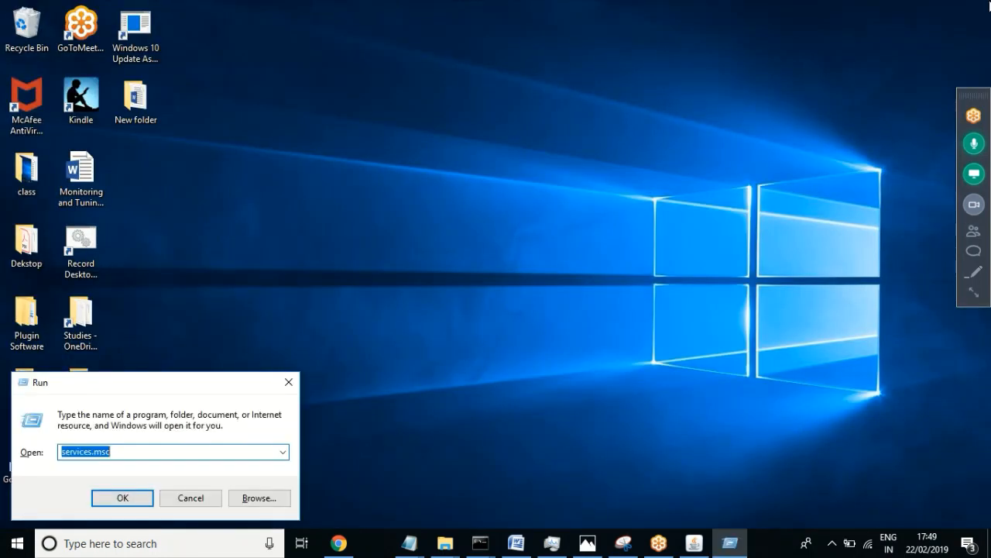
pyautogui.write('ine')
pyautogui.press('Down')
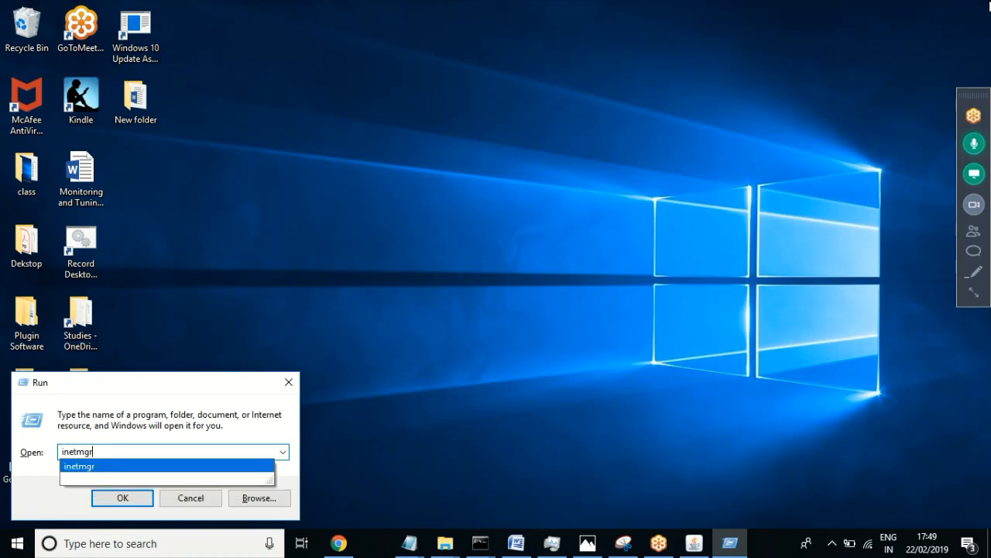
pyautogui.press('Return')
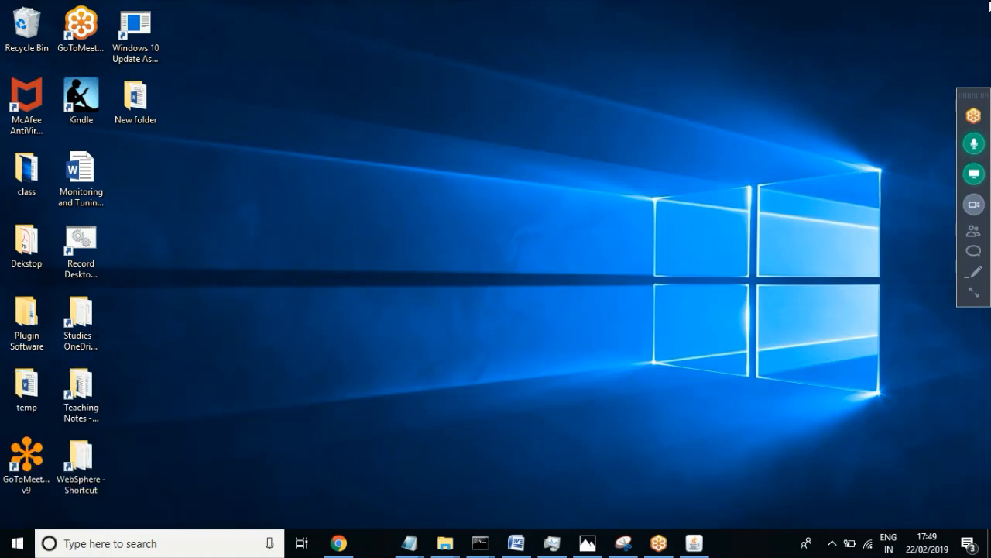
pyautogui.press('r')
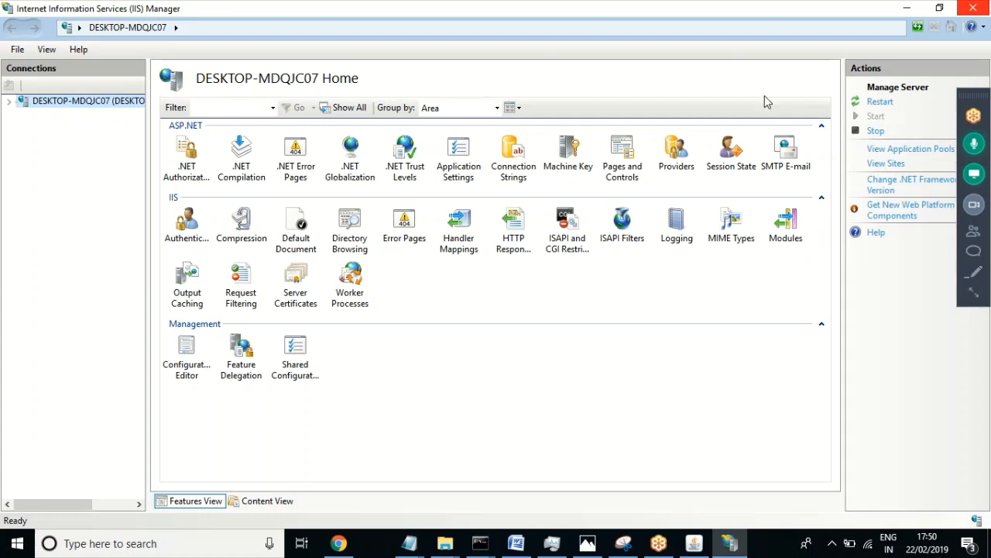
# Step: Expand the server's Sites list and stop the IIS web server
pyautogui.click(7, 105)
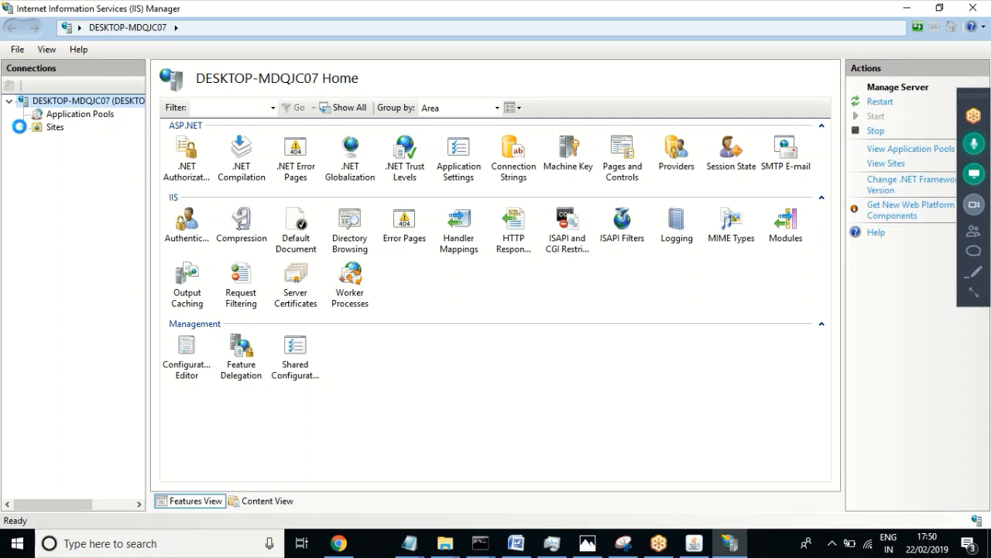
pyautogui.click(21, 127)
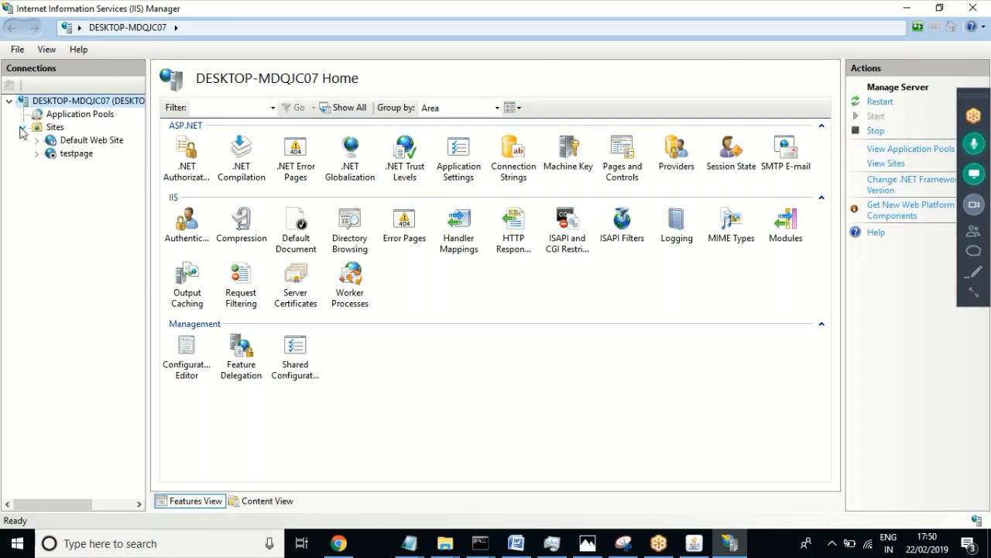
pyautogui.rightClick(90, 143)
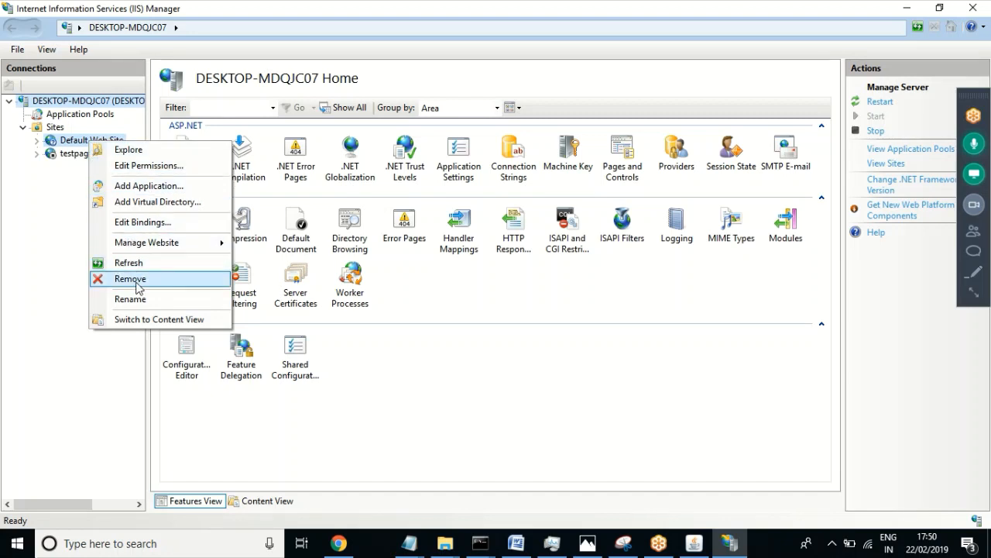
pyautogui.click(26, 256)
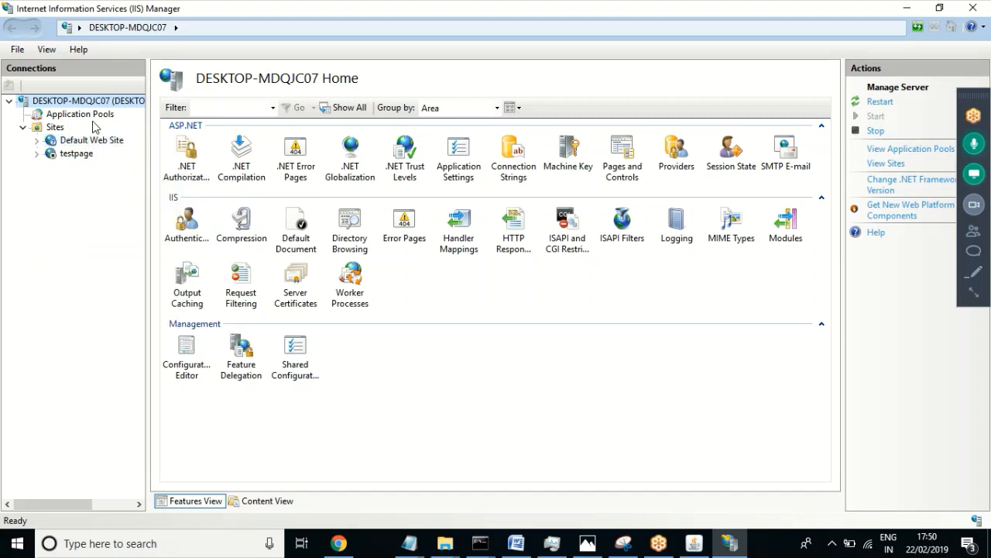
pyautogui.click(879, 133)
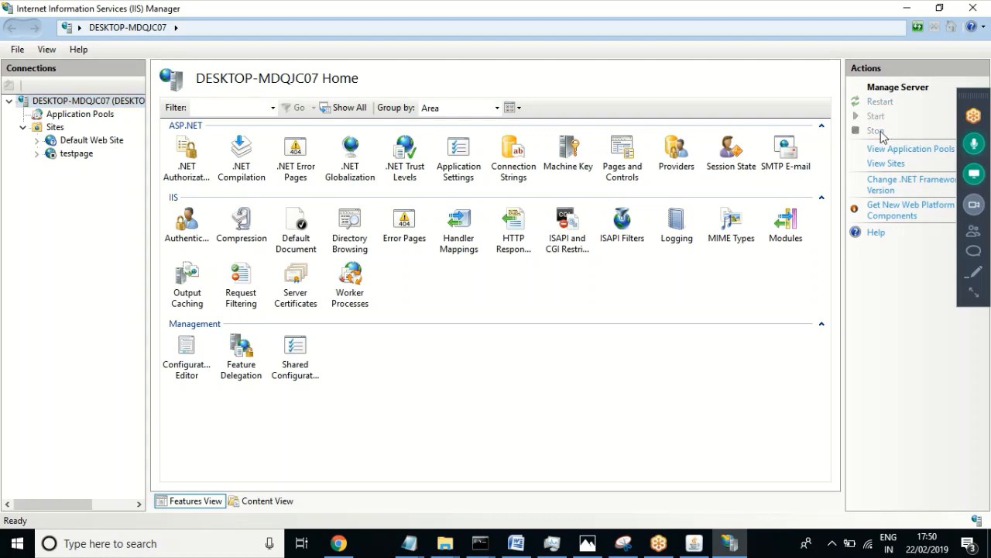
# Step: Confirm Default Web Site and testpage are stopped, then close IIS Manager
pyautogui.click(88, 143)
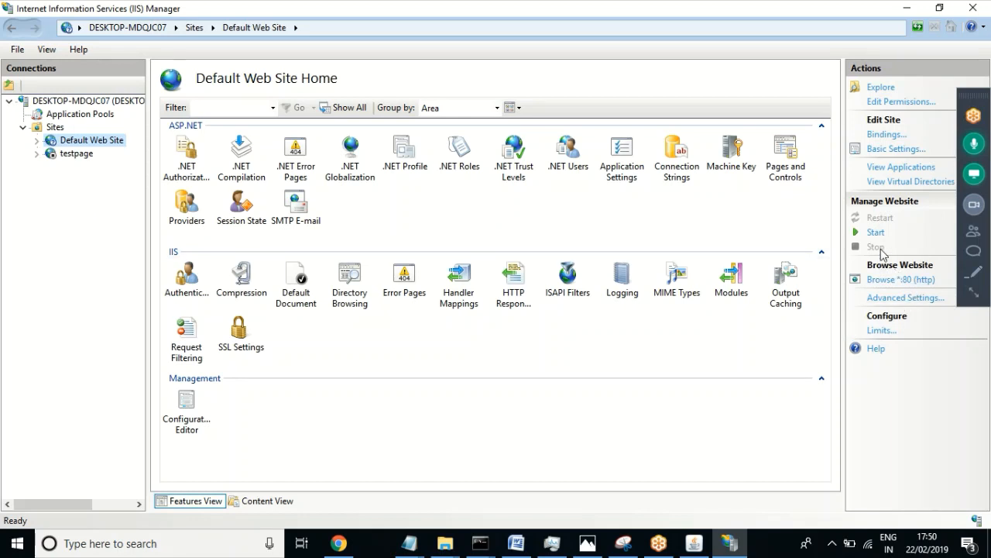
pyautogui.click(66, 102)
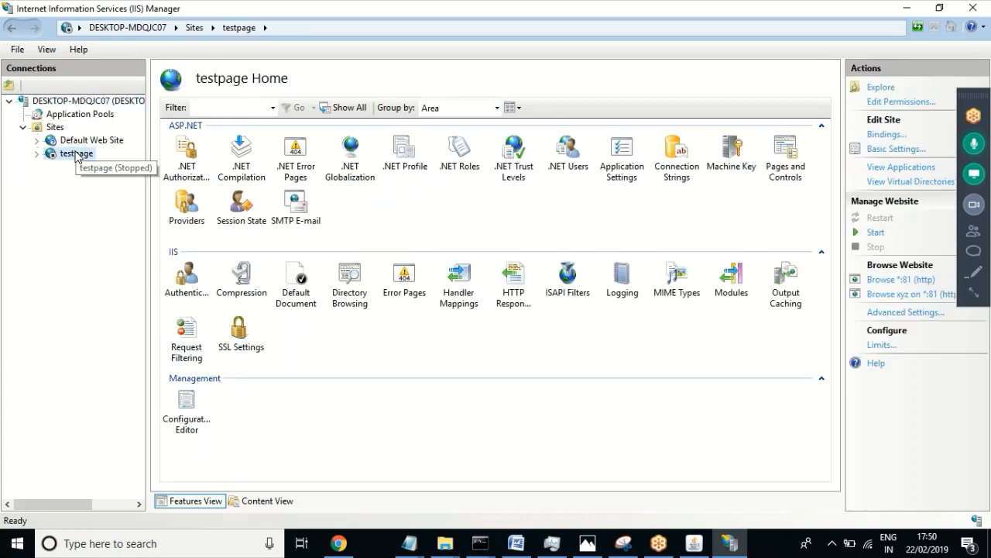
pyautogui.click(974, 8)
pyautogui.click(491, 179)
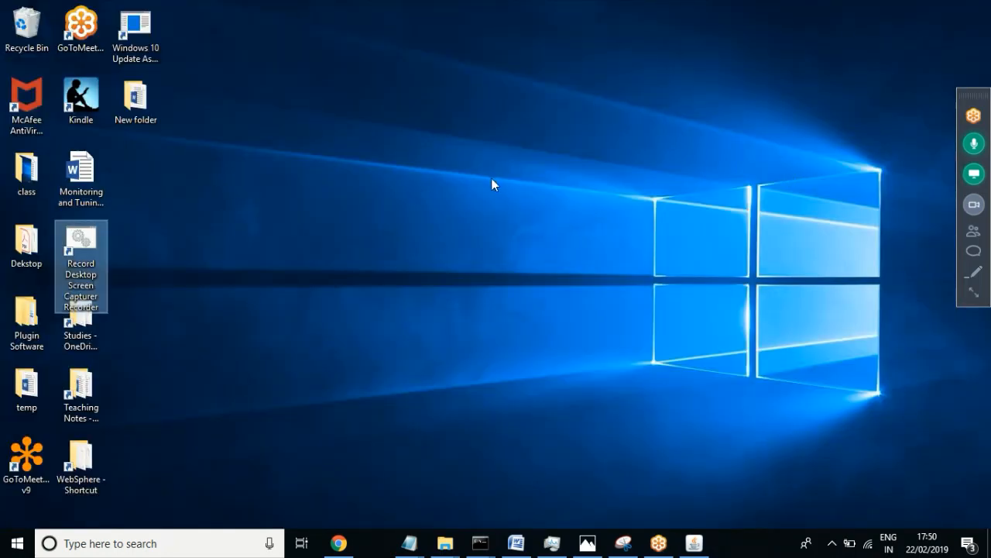
# Step: Bring up the WebSphere 4 notes and move to the section on finding an application's URL
pyautogui.click(515, 544)
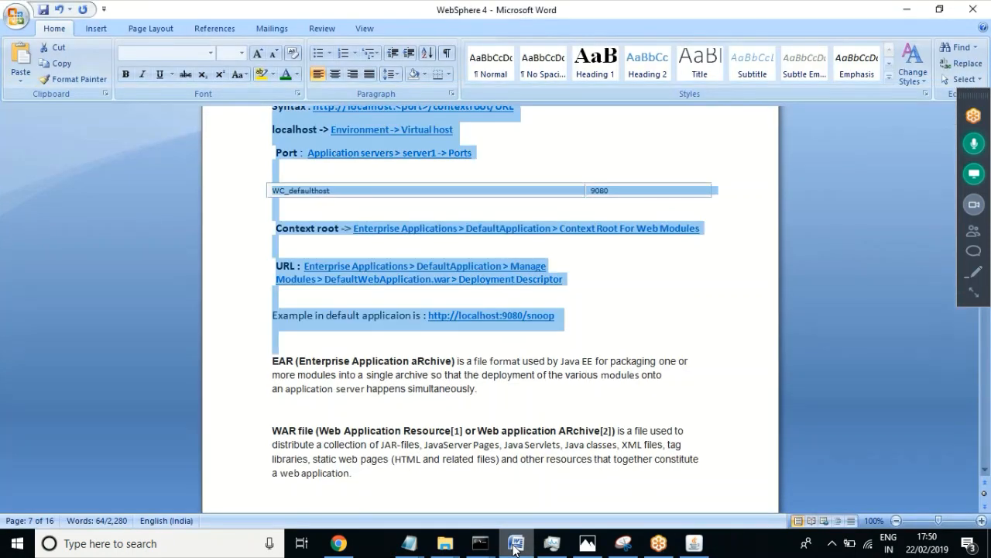
pyautogui.click(490, 395)
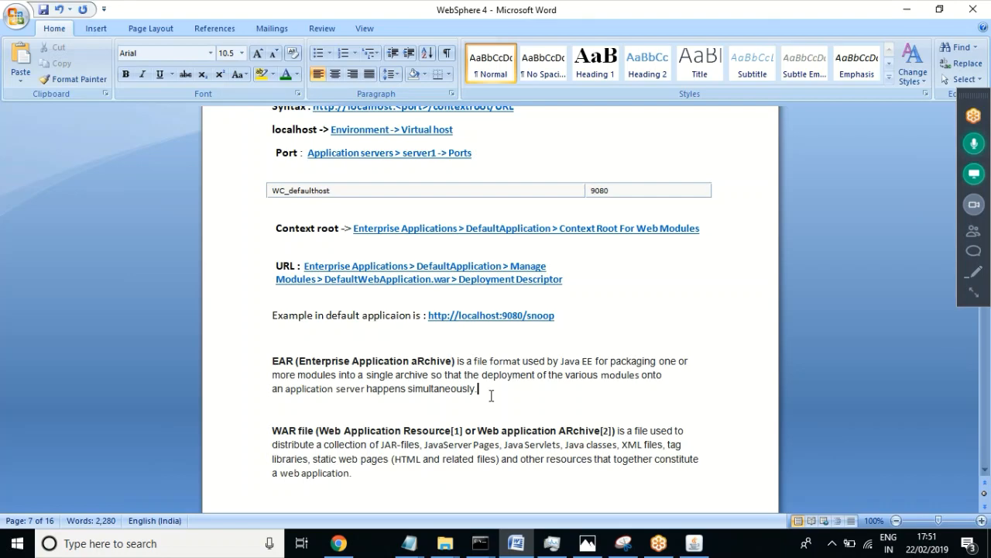
pyautogui.press('Up')
pyautogui.press('Up')
pyautogui.press('Up')
pyautogui.press('Up')
pyautogui.press('Up')
pyautogui.press('Up')
pyautogui.press('Up')
pyautogui.press('Up')
pyautogui.press('Up')
pyautogui.press('Up')
pyautogui.press('Up')
pyautogui.press('Up')
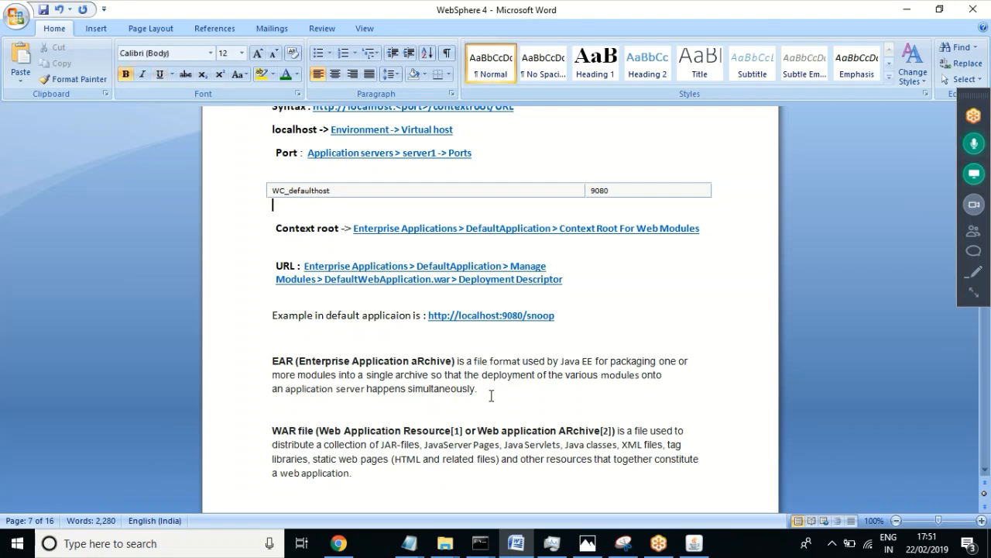
pyautogui.press('Up')
pyautogui.press('Up')
pyautogui.press('Up')
pyautogui.press('Up')
pyautogui.press('Up')
pyautogui.press('Up')
pyautogui.press('Up')
pyautogui.press('Up')
pyautogui.press('Up')
pyautogui.press('Up')
pyautogui.press('Up')
pyautogui.press('Up')
pyautogui.press('Up')
pyautogui.press('Up')
pyautogui.press('Up')
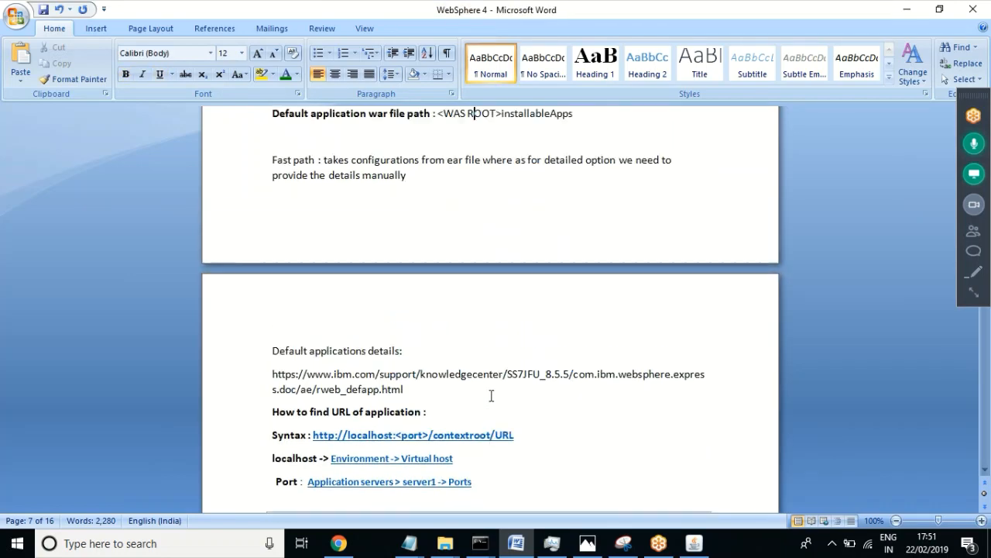
pyautogui.press('Down')
pyautogui.press('Down')
pyautogui.press('Down')
pyautogui.press('Down')
pyautogui.press('Down')
pyautogui.press('Down')
pyautogui.press('Down')
pyautogui.press('Down')
pyautogui.press('Down')
pyautogui.press('Down')
pyautogui.press('Down')
pyautogui.press('Down')
pyautogui.press('Down')
pyautogui.press('Down')
pyautogui.press('Down')
pyautogui.press('Down')
pyautogui.press('Down')
pyautogui.press('Down')
pyautogui.press('Down')
pyautogui.press('Down')
pyautogui.press('Down')
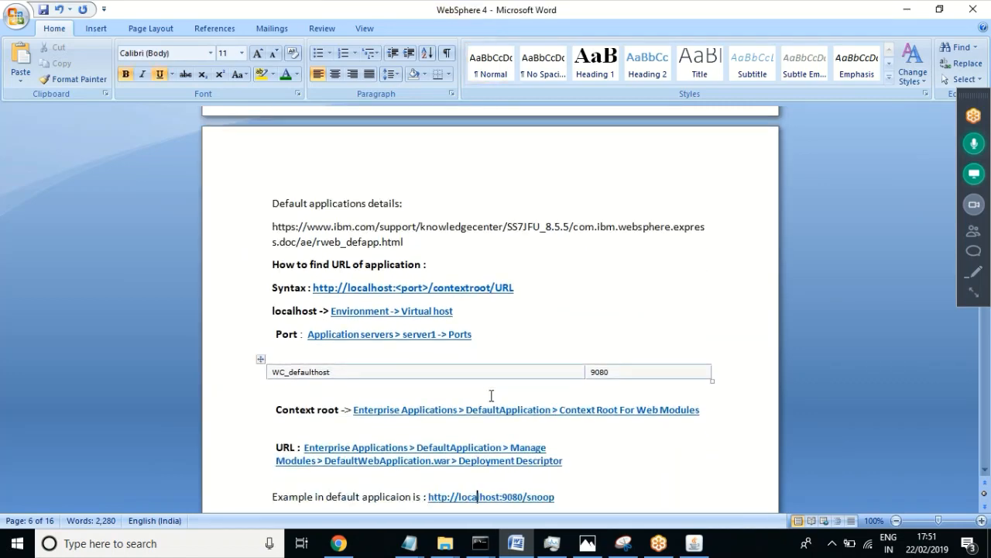
pyautogui.press('Down')
pyautogui.press('Down')
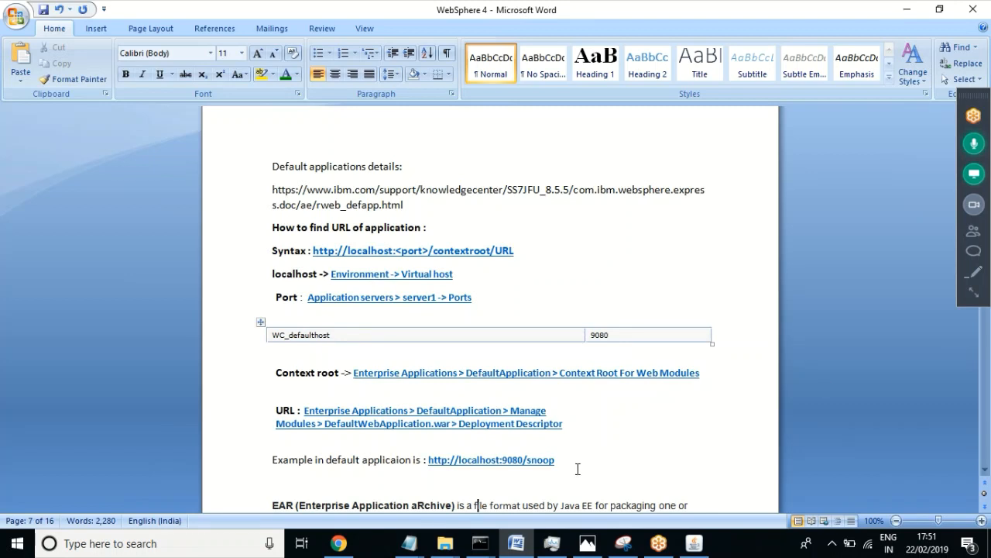
pyautogui.moveTo(569, 464); pyautogui.dragTo(432, 467)
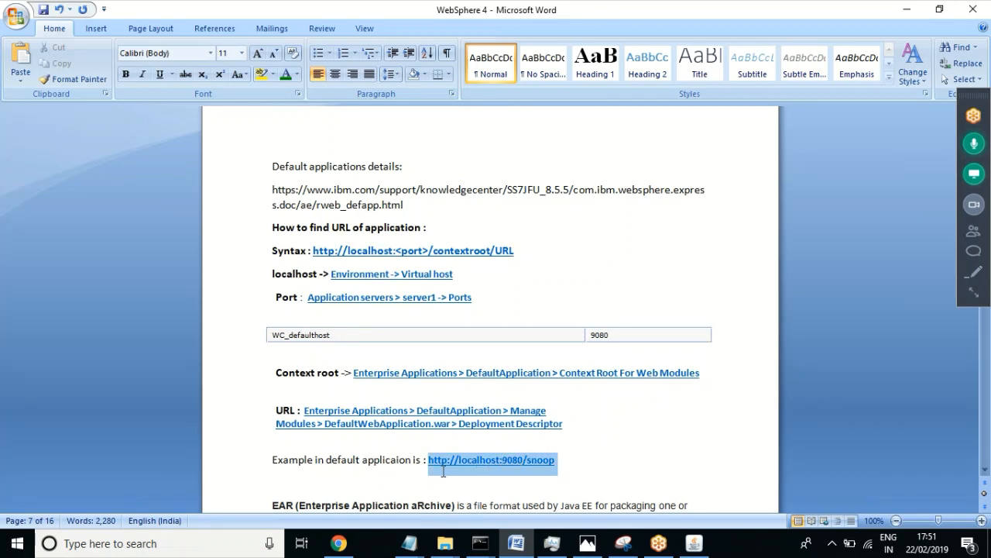
pyautogui.click(559, 460)
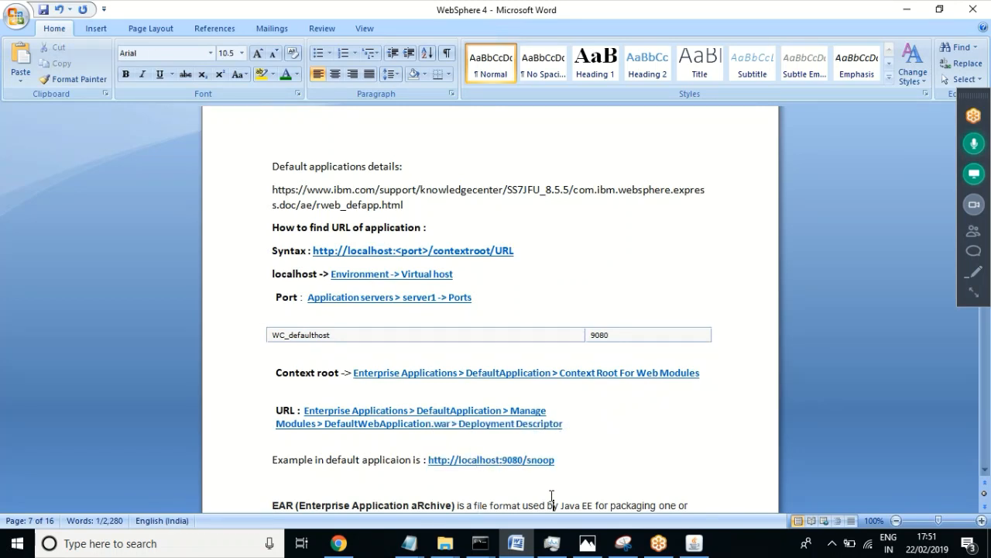
pyautogui.moveTo(562, 460); pyautogui.dragTo(429, 463)
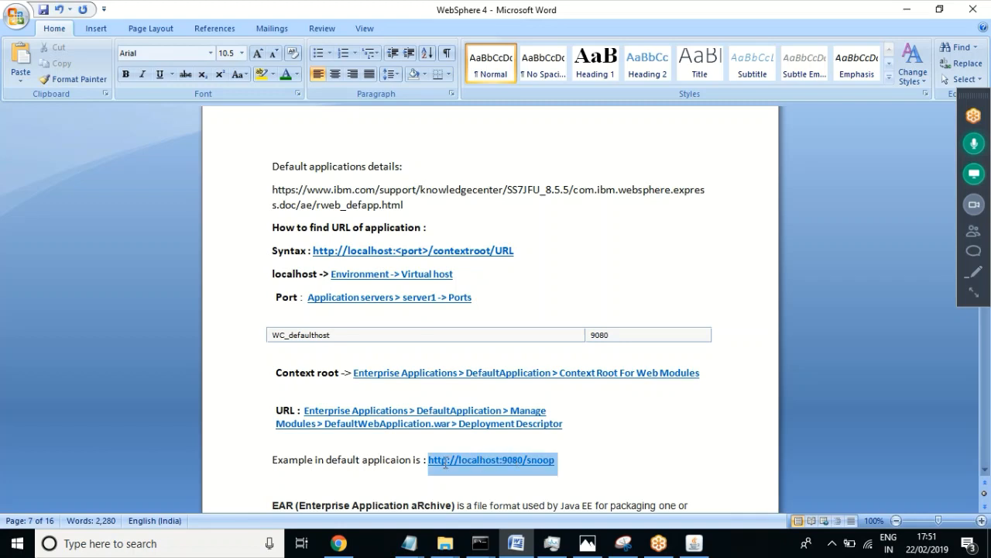
pyautogui.click(588, 462)
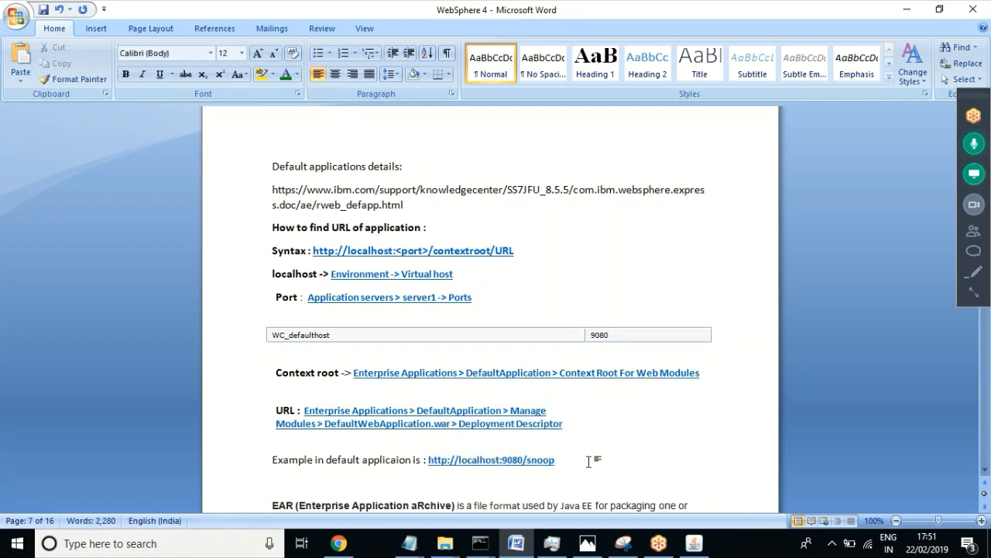
pyautogui.click(18, 19)
pyautogui.click(420, 195)
# Step: Highlight and deselect the snoop link, then expand GoToMeeting's panel showing 4 attendees
pyautogui.moveTo(559, 457); pyautogui.dragTo(463, 455)
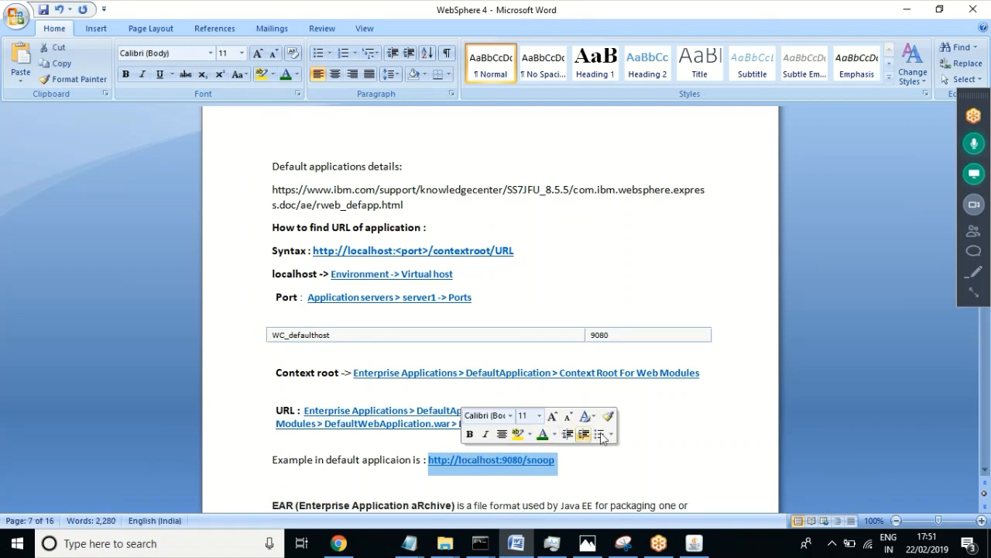
pyautogui.click(570, 458)
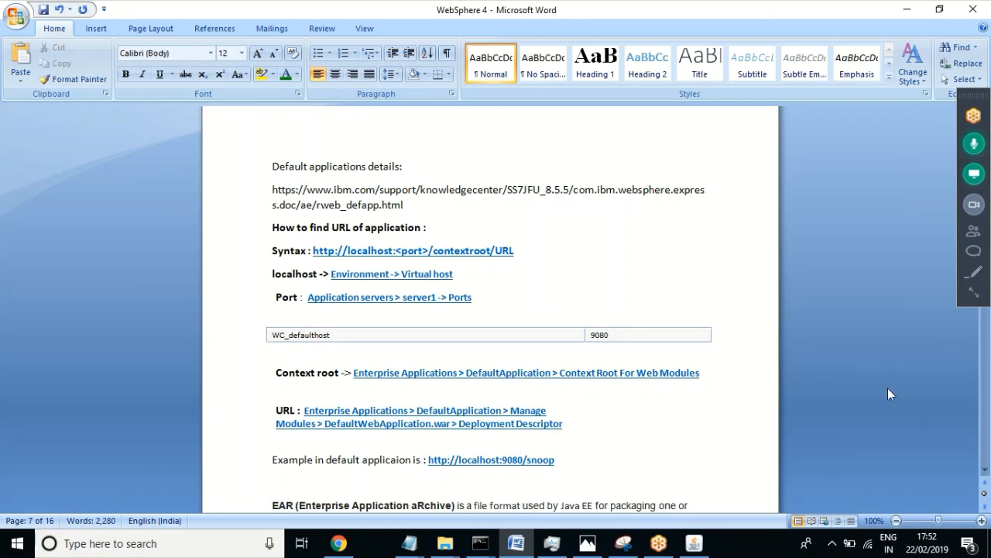
pyautogui.click(974, 295)
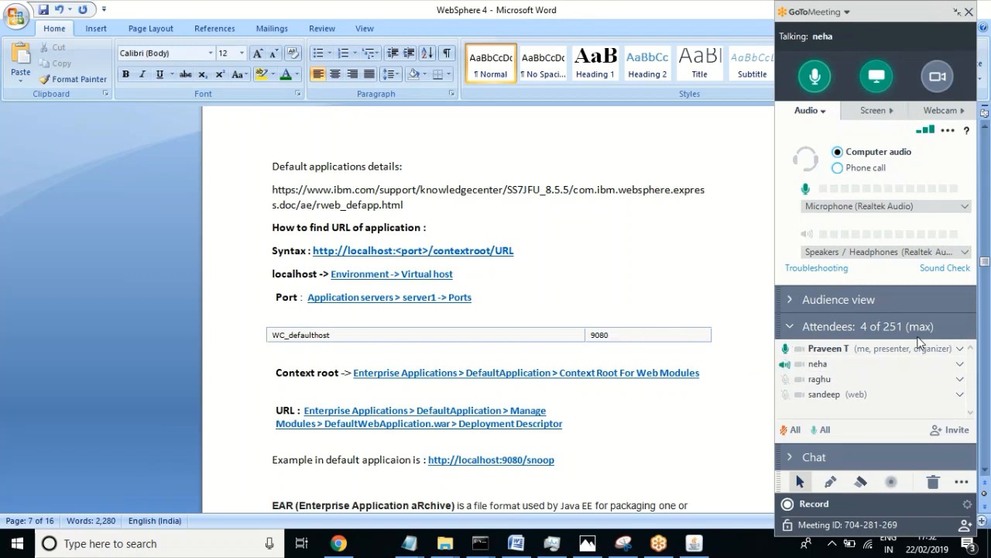
# Step: Mute one attendee's microphone and shrink GoToMeeting back to its compact toolbar
pyautogui.click(960, 365)
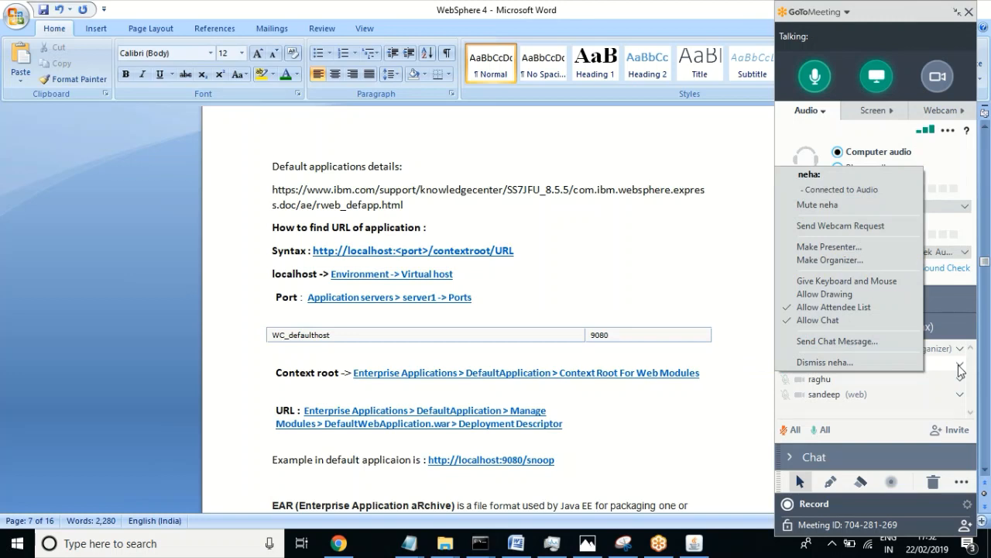
pyautogui.click(834, 206)
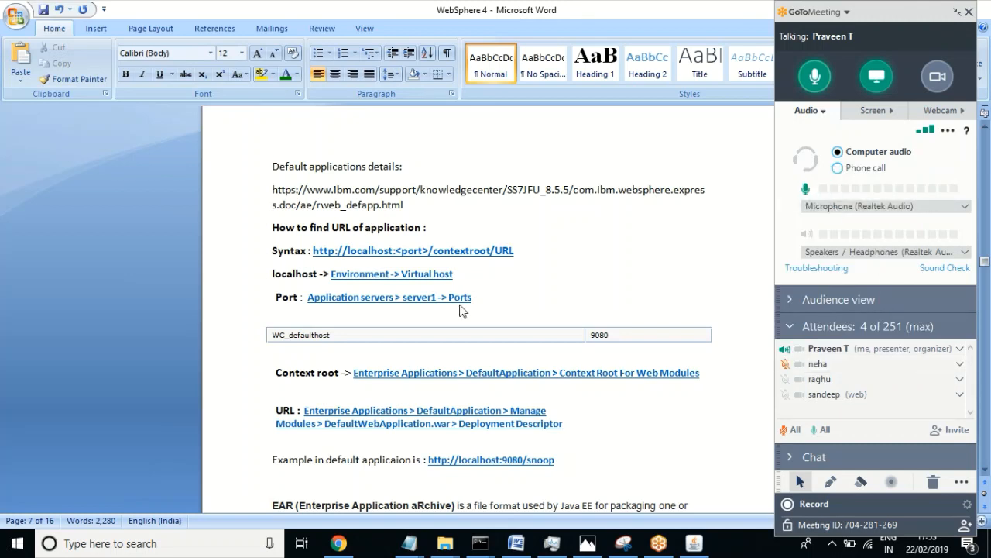
pyautogui.click(961, 13)
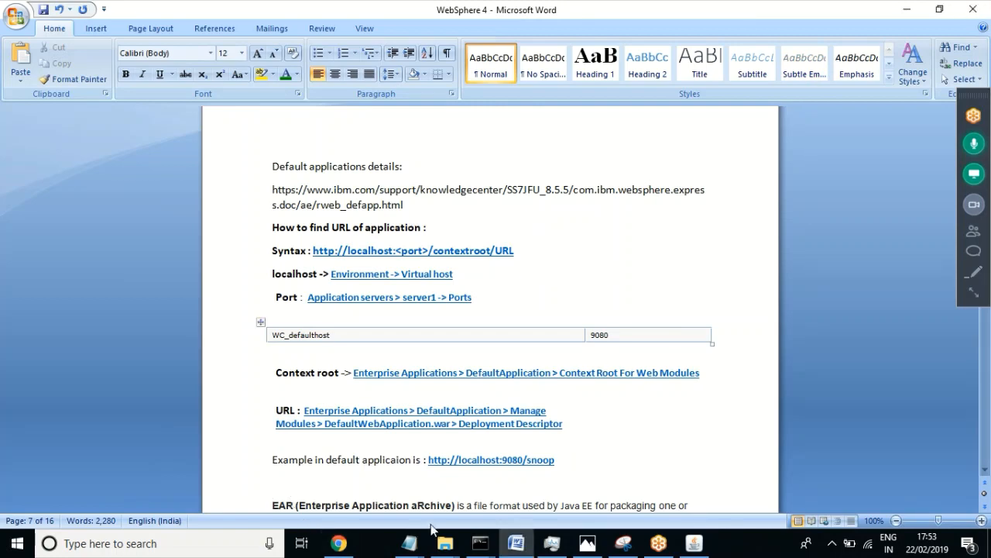
# Step: Navigate File Explorer through This PC to the IBM folder on drive C
pyautogui.click(445, 543)
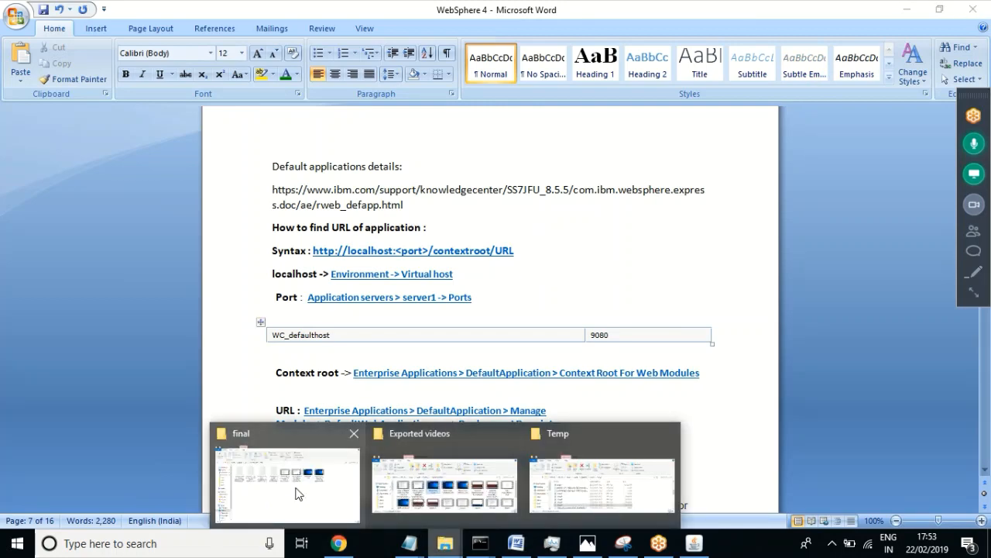
pyautogui.click(297, 493)
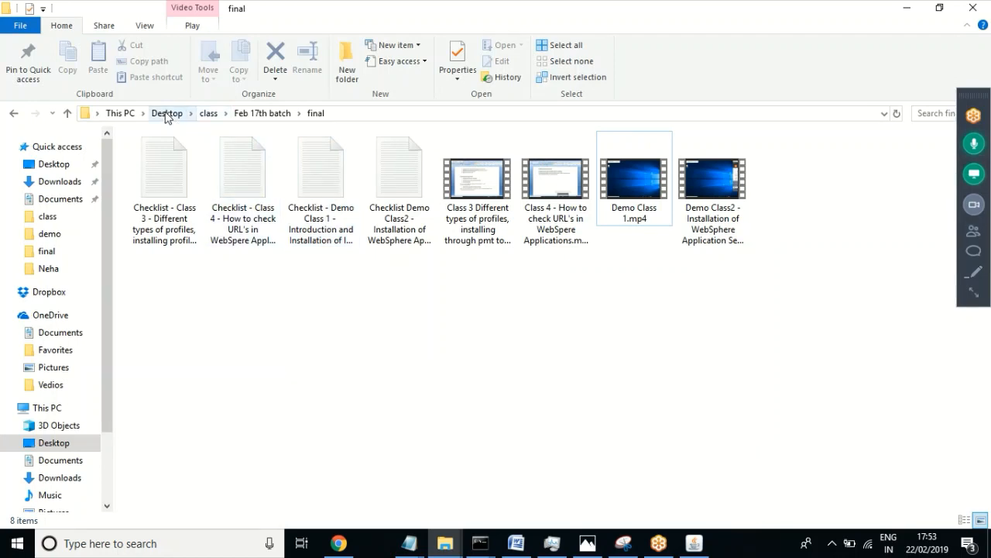
pyautogui.click(167, 114)
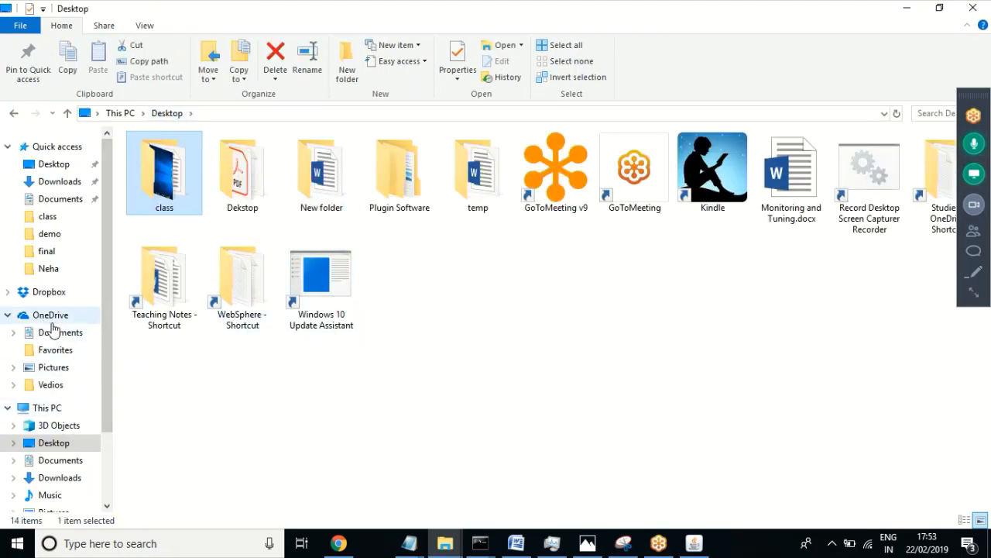
pyautogui.click(56, 411)
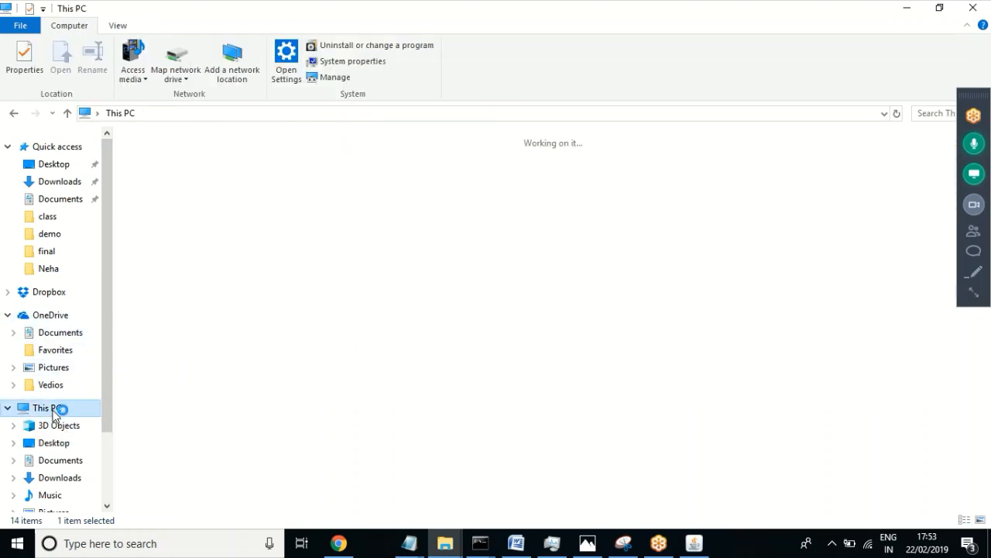
pyautogui.click(214, 435)
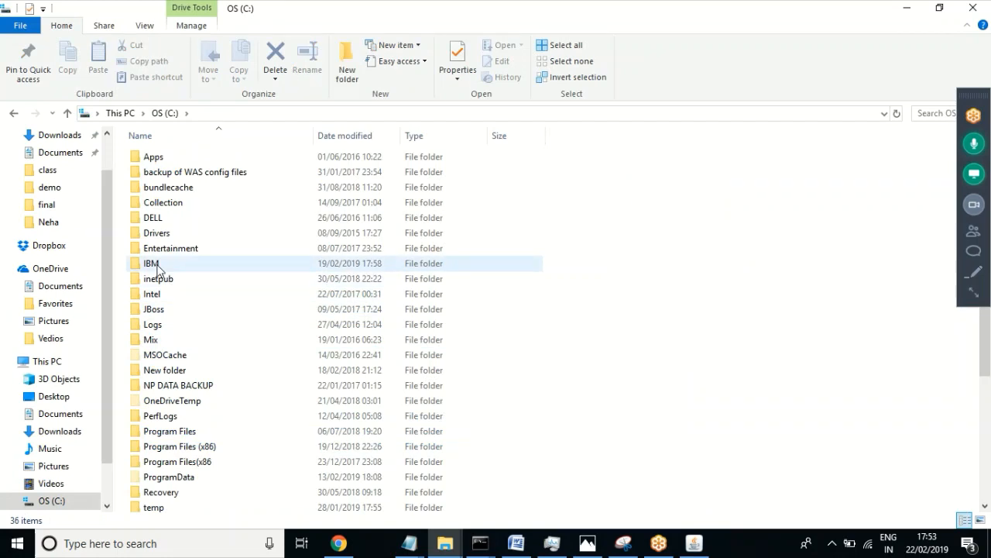
pyautogui.doubleClick(159, 266)
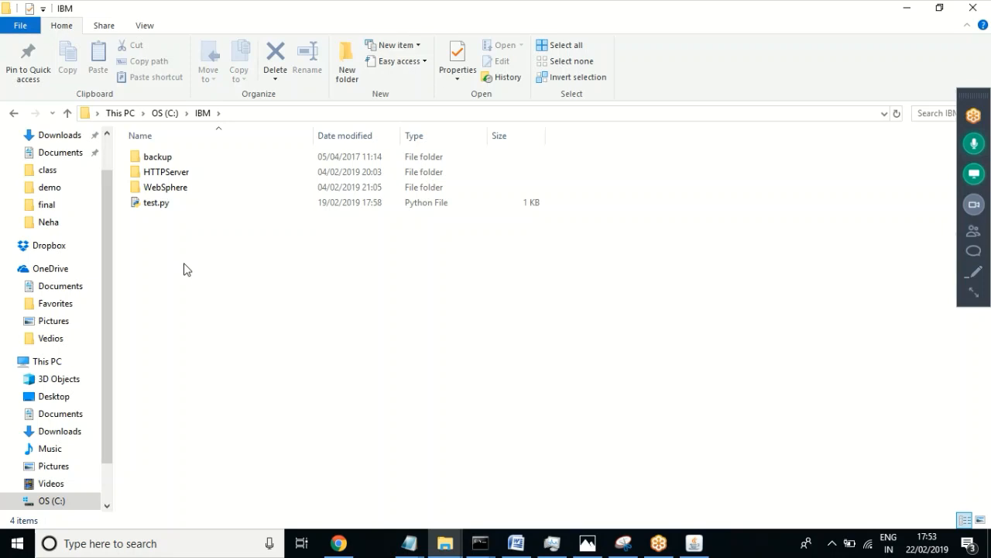
# Step: Browse into WebSphere\AppServer\profiles, then return to the IBM folder
pyautogui.doubleClick(167, 187)
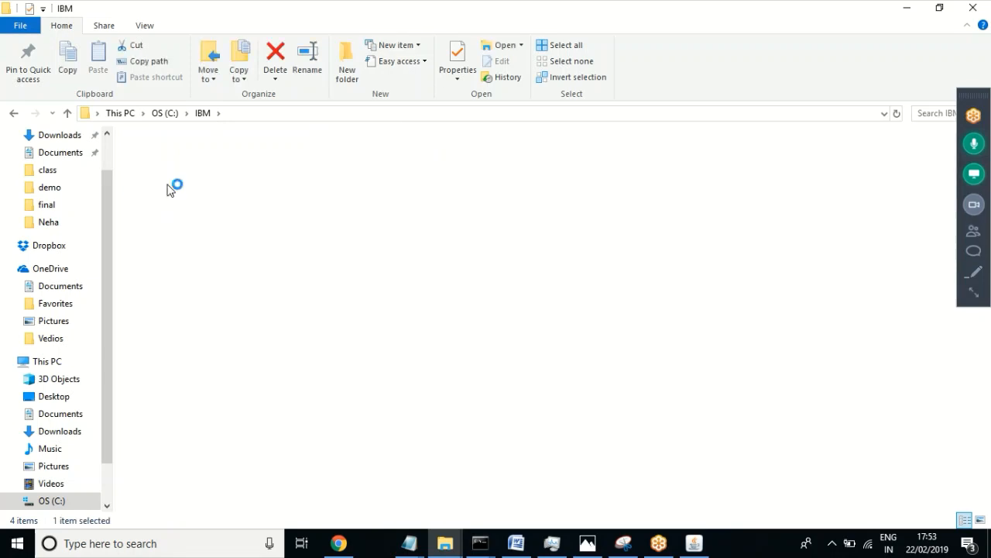
pyautogui.doubleClick(165, 157)
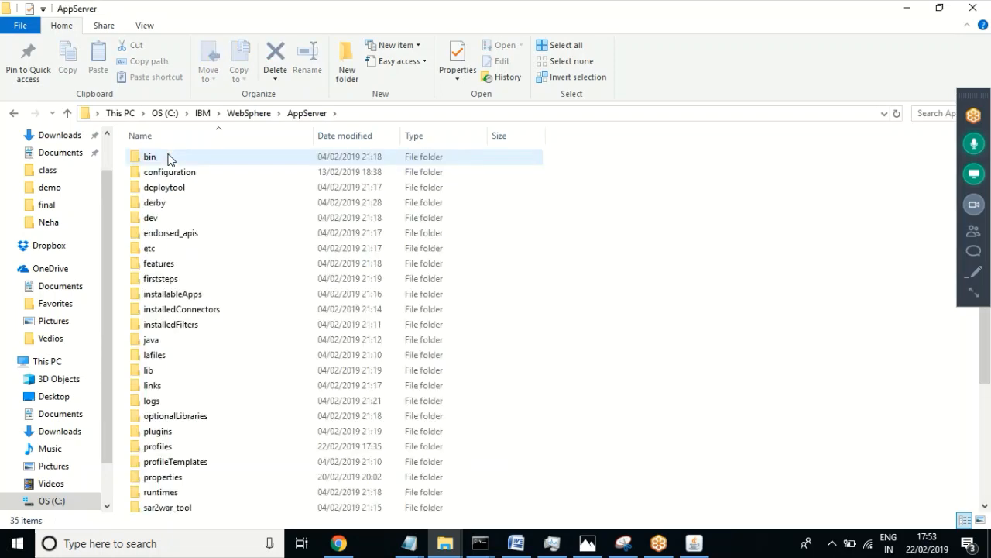
pyautogui.click(152, 448)
pyautogui.doubleClick(152, 447)
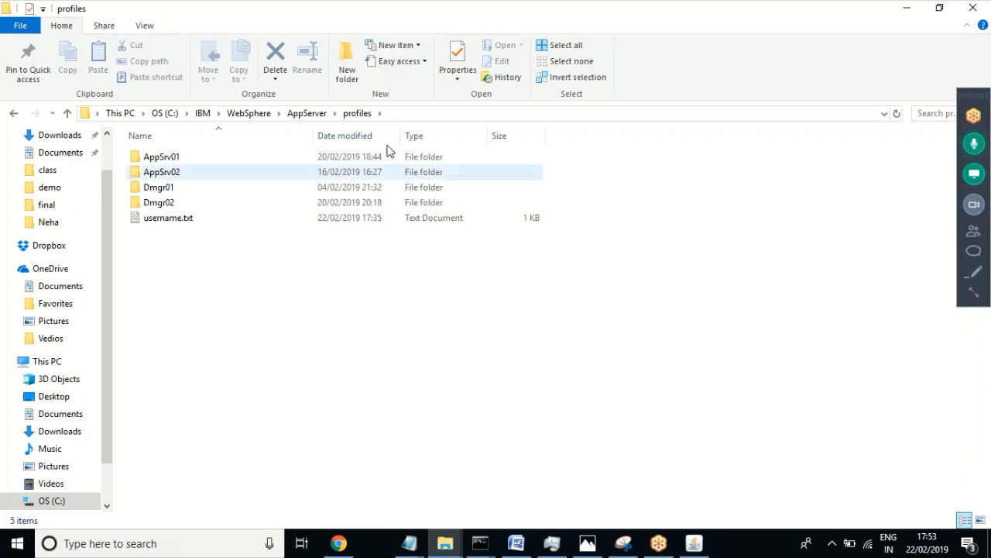
pyautogui.click(201, 113)
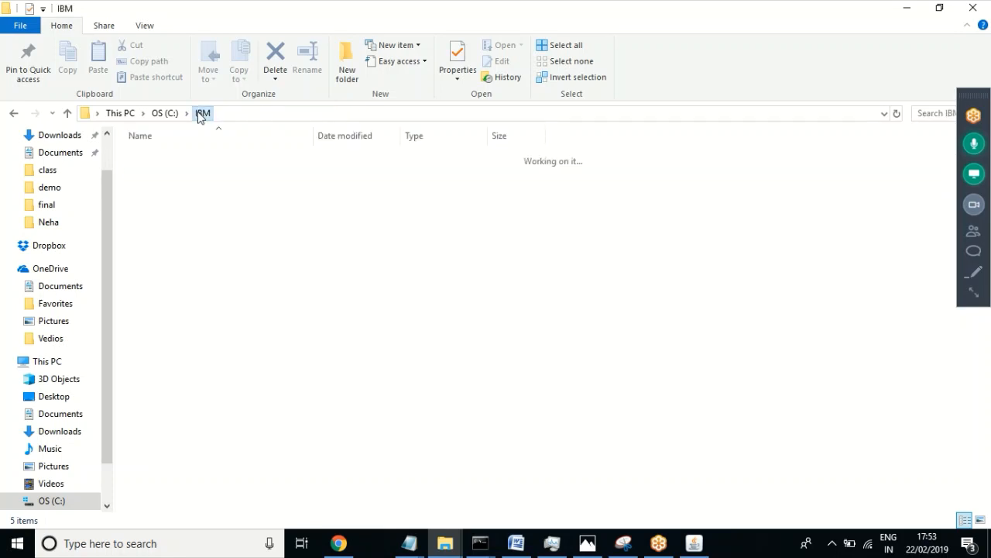
pyautogui.click(177, 171)
pyautogui.doubleClick(177, 170)
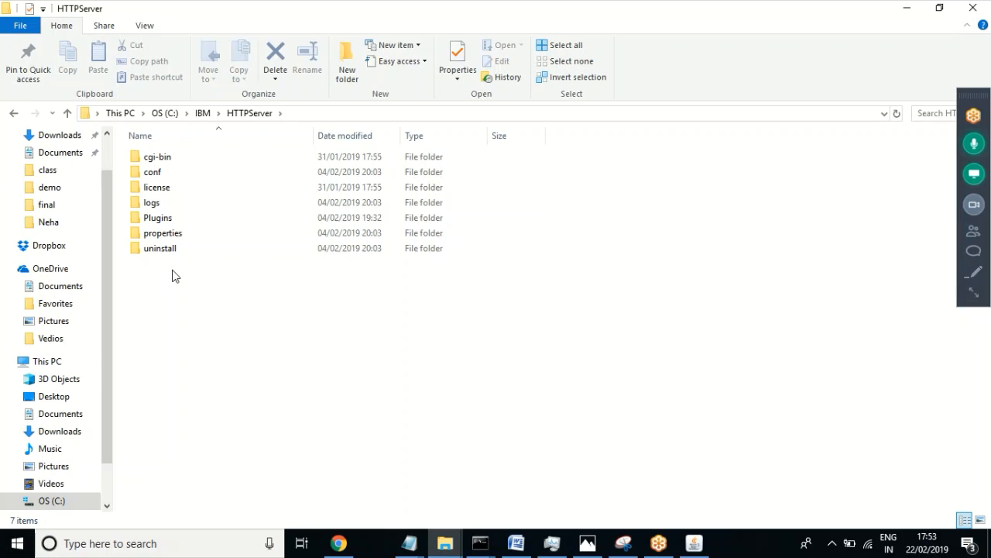
pyautogui.doubleClick(154, 173)
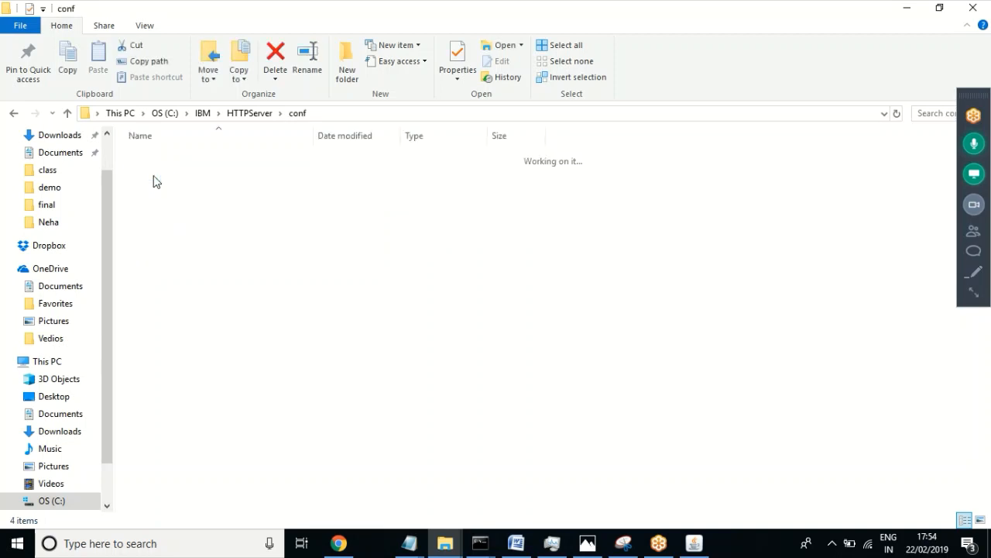
pyautogui.click(246, 115)
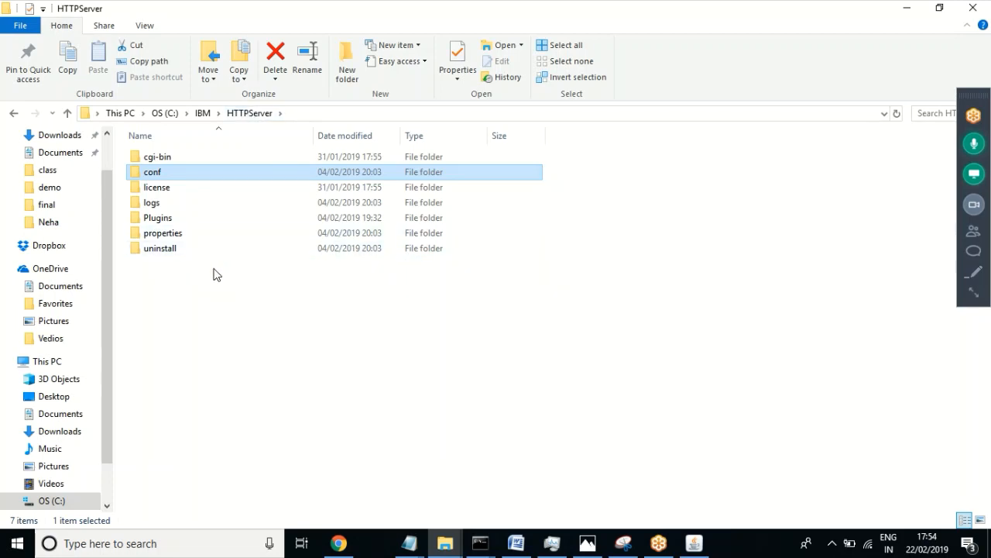
pyautogui.click(203, 114)
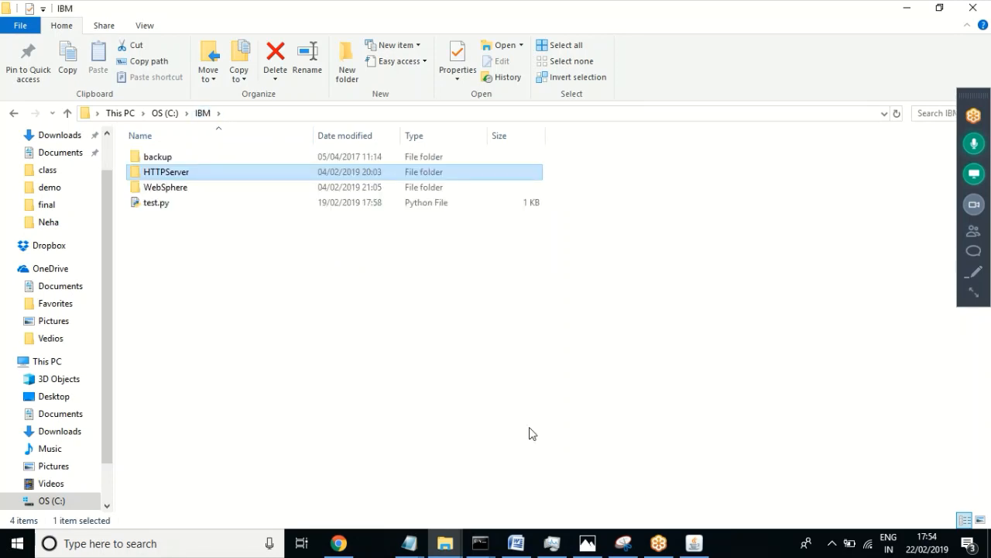
# Step: Search Windows for 'programs and' and open All Control Panel Items from the results
pyautogui.press('super+r')
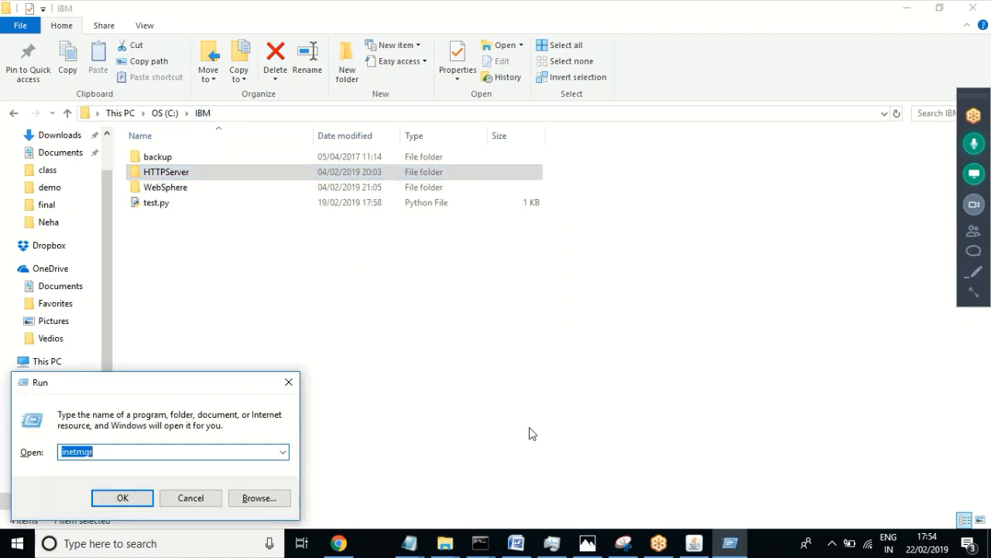
pyautogui.click(189, 500)
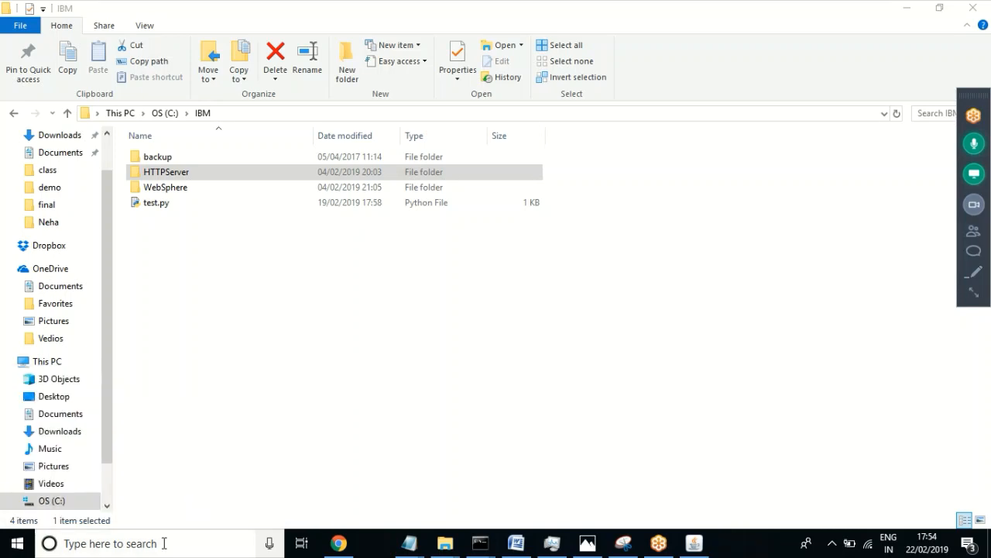
pyautogui.click(141, 540)
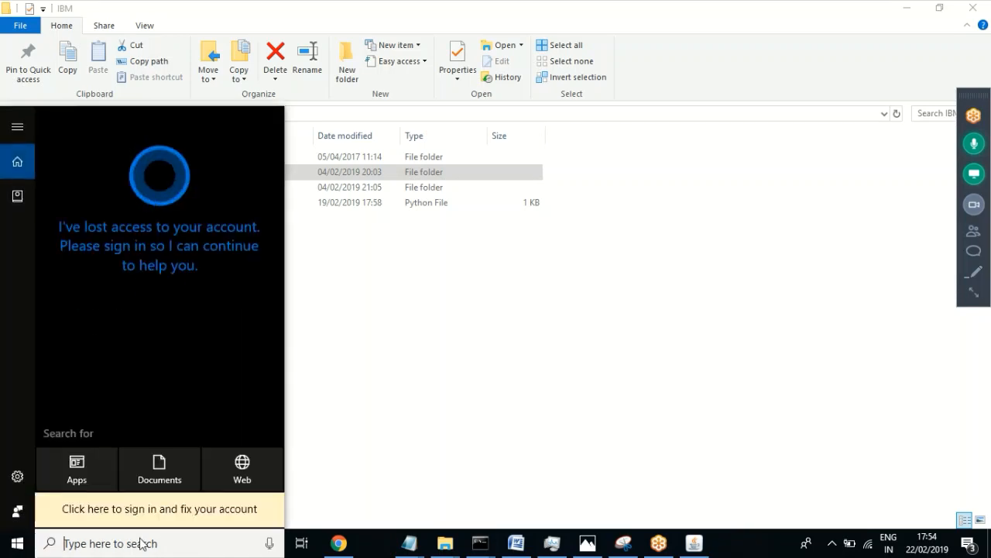
pyautogui.write('porgra')
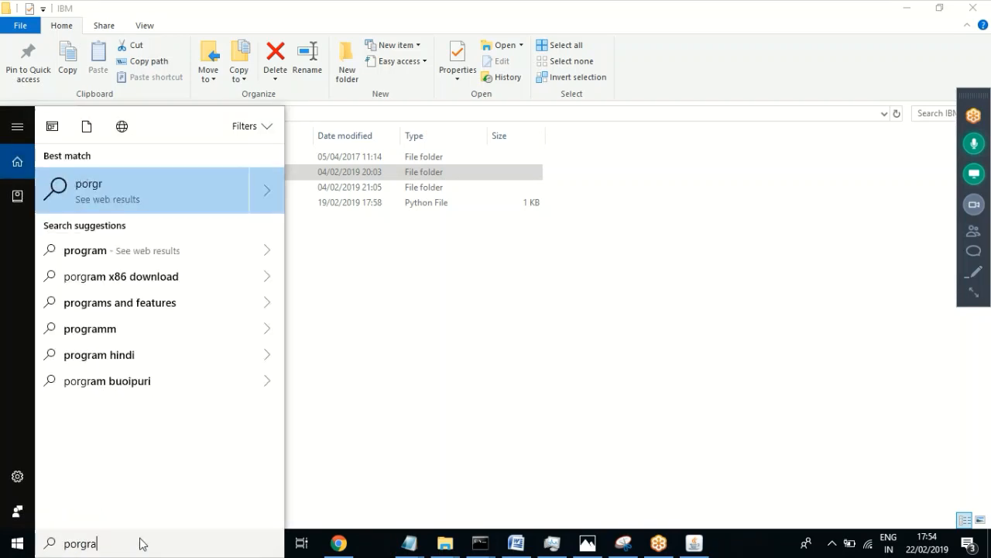
pyautogui.press('BackSpace')
pyautogui.press('BackSpace')
pyautogui.press('BackSpace')
pyautogui.press('BackSpace')
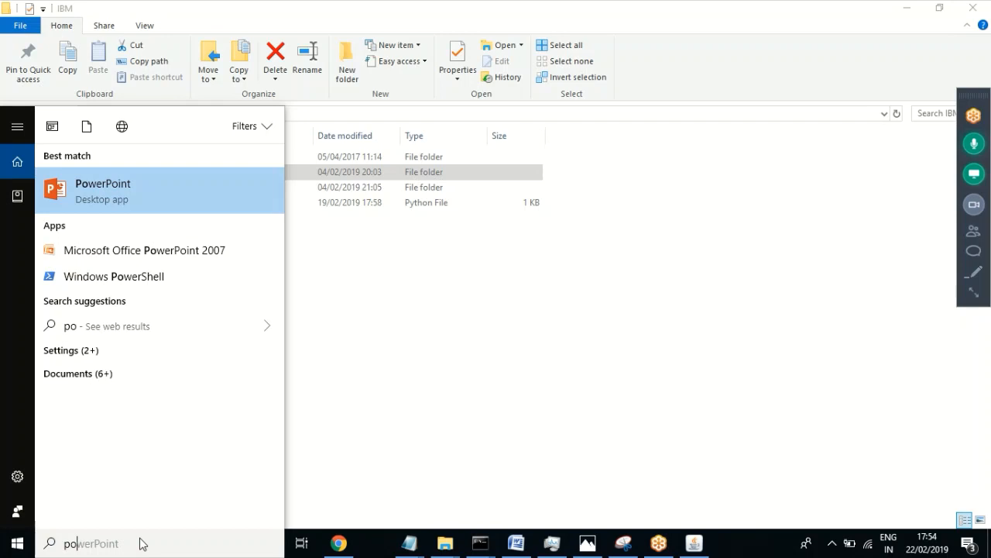
pyautogui.write('rograms')
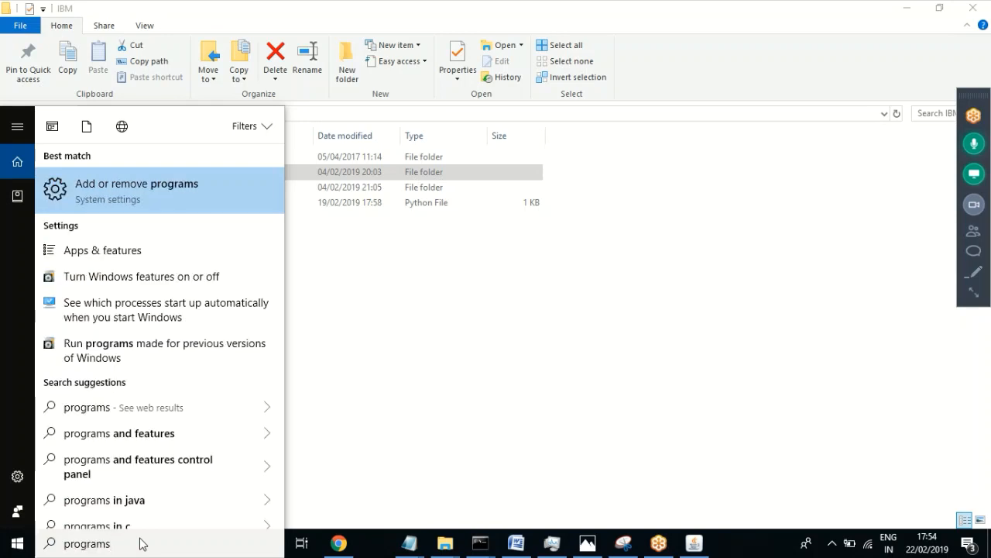
pyautogui.write(' a')
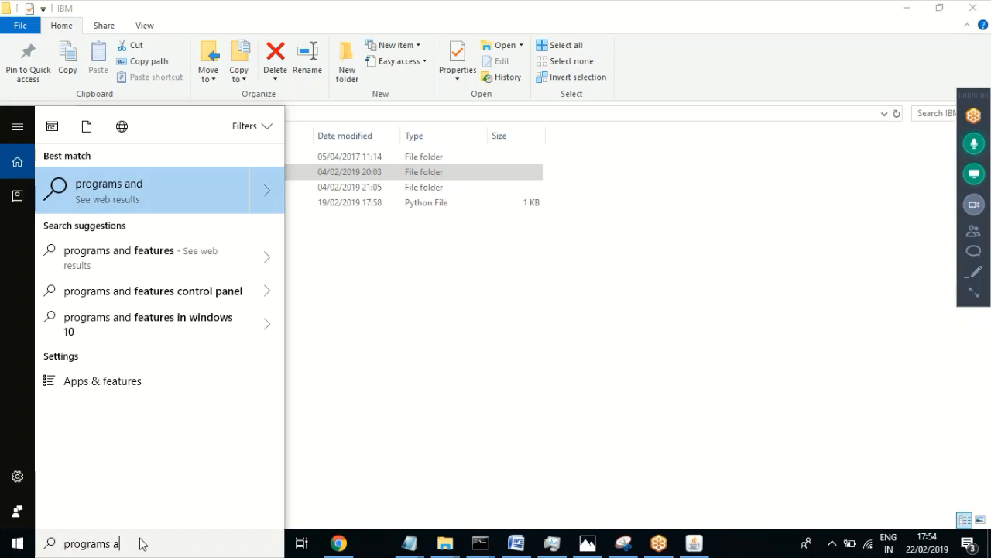
pyautogui.click(138, 184)
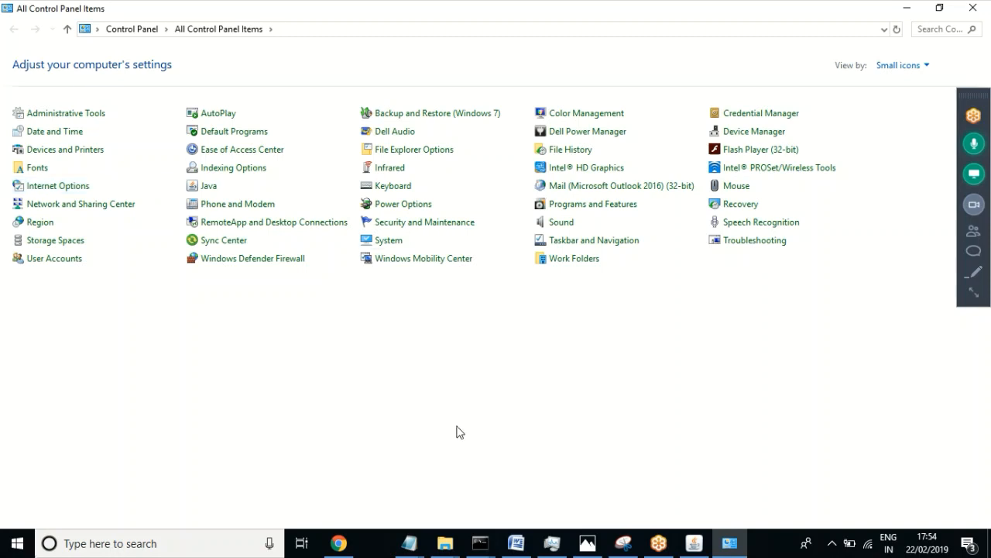
# Step: Review IBM Installation Manager and the other IBM entries in Programs and Features, then close it
pyautogui.click(622, 204)
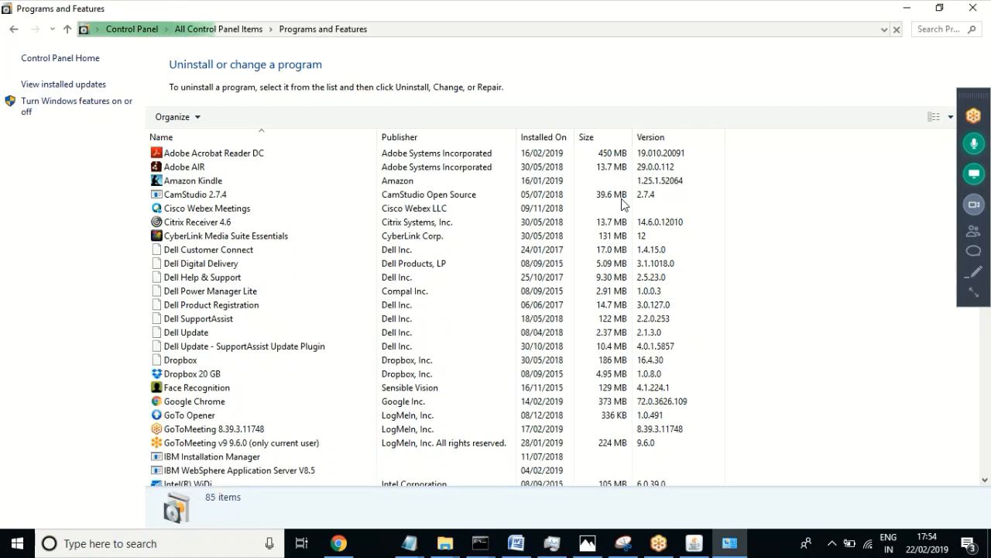
pyautogui.click(163, 322)
pyautogui.press('i')
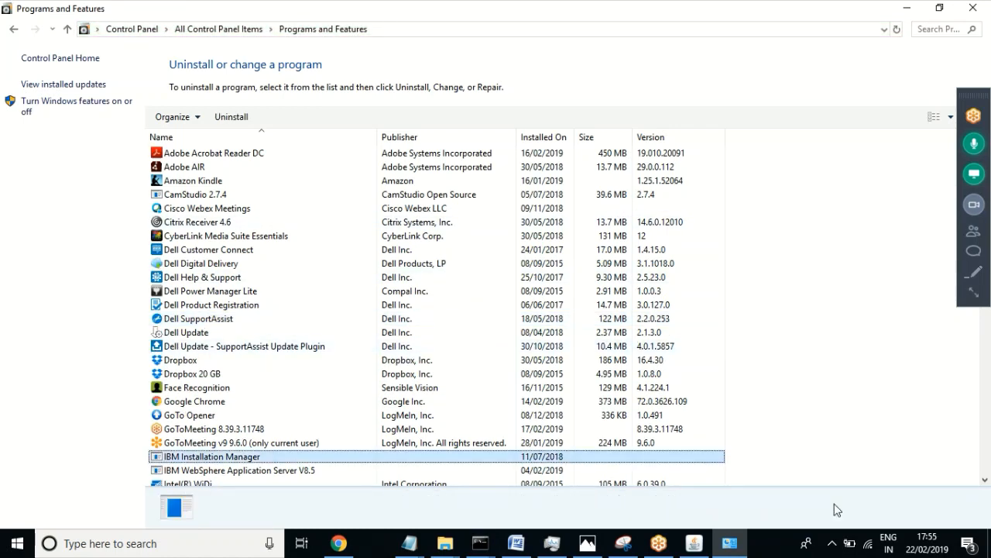
pyautogui.click(984, 480)
pyautogui.click(984, 480)
pyautogui.click(985, 479)
pyautogui.click(985, 480)
pyautogui.click(984, 479)
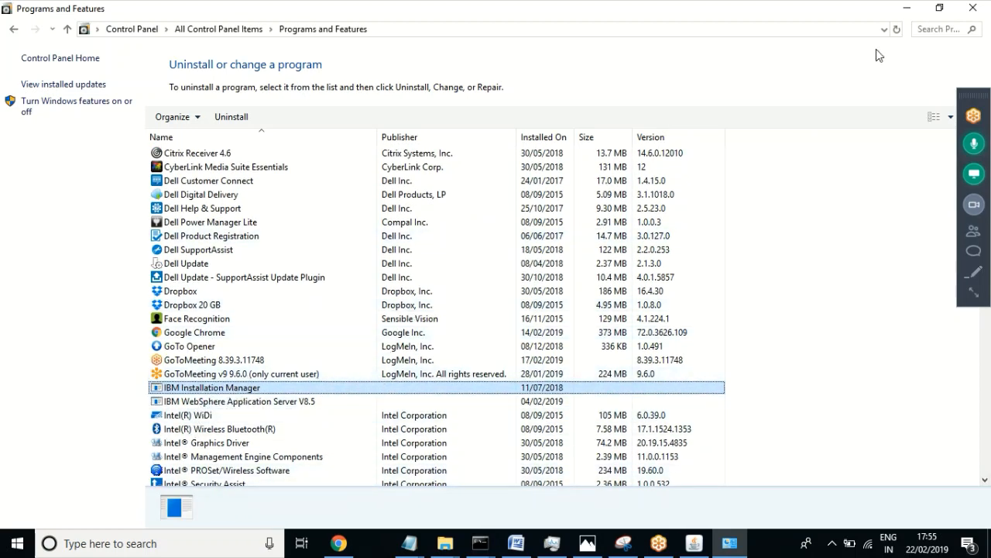
pyautogui.click(974, 8)
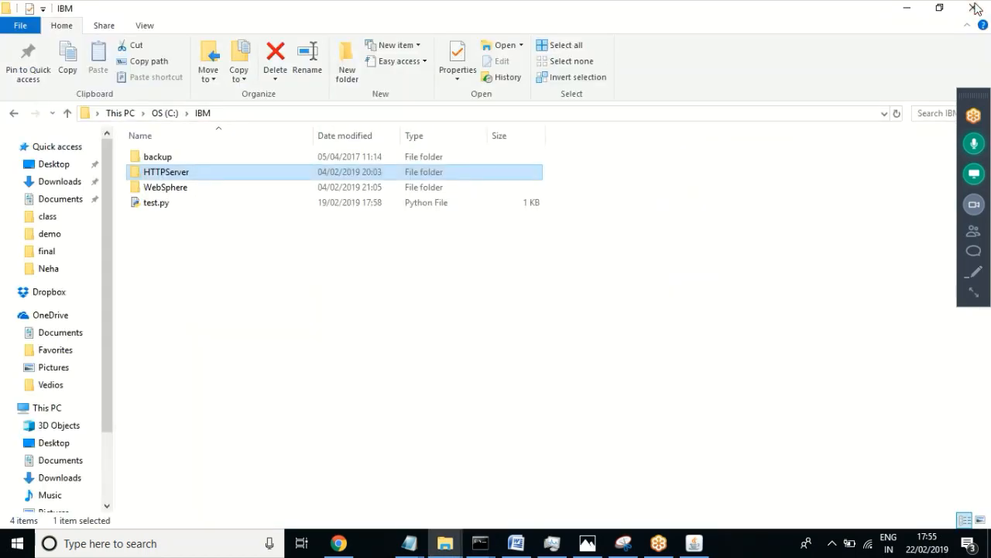
pyautogui.press('super+r')
# Step: Open the Services console by running services.msc
pyautogui.write('ser')
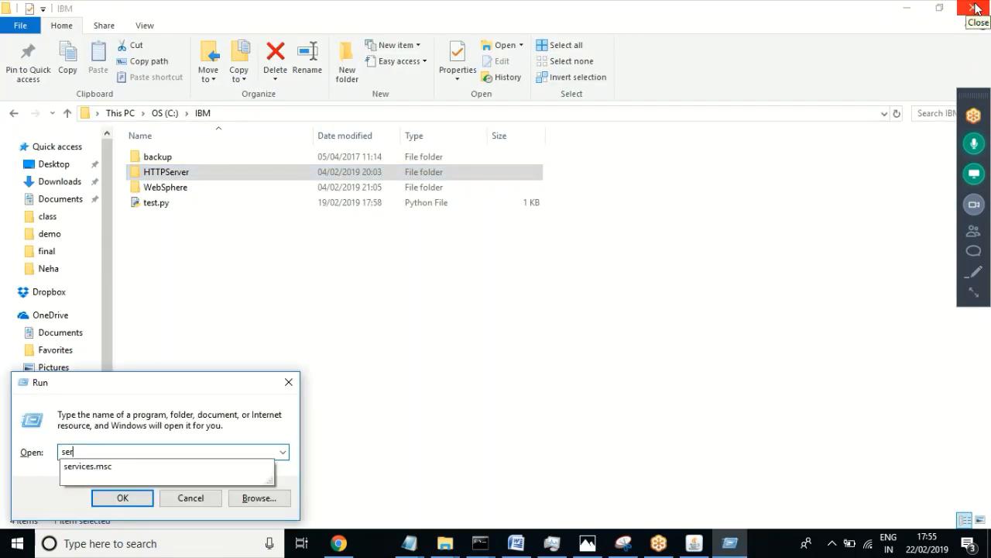
pyautogui.press('Down')
pyautogui.press('Return')
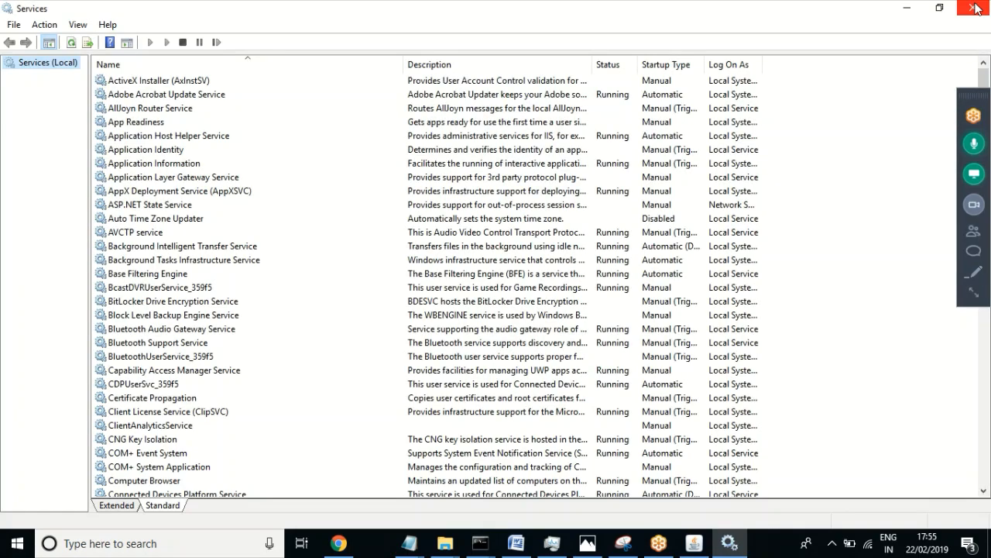
# Step: Browse the services around IBM WebSphere Application Server, then switch back to the C:\IBM folder
pyautogui.click(128, 178)
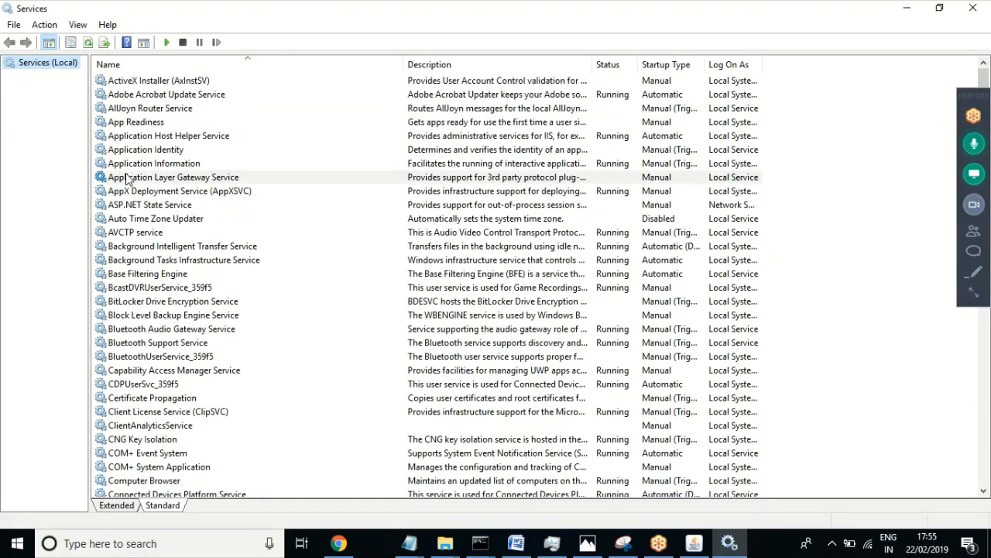
pyautogui.press('i')
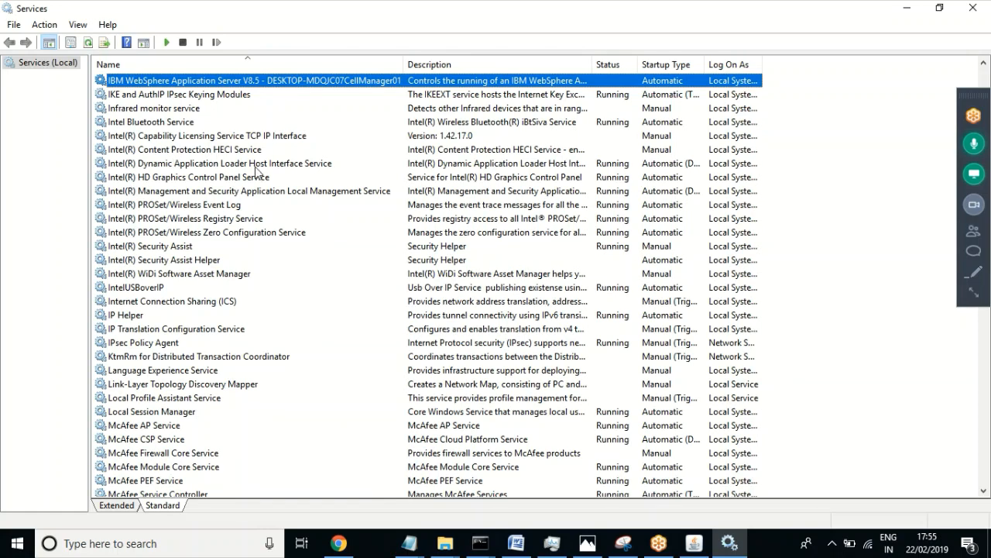
pyautogui.press('Up')
pyautogui.press('Up')
pyautogui.press('Up')
pyautogui.press('Down')
pyautogui.press('Down')
pyautogui.press('Down')
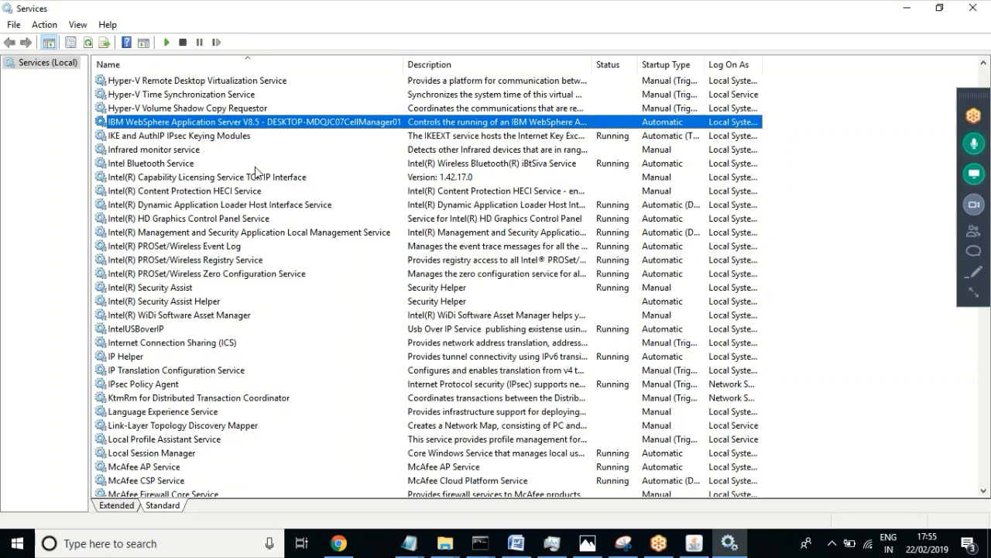
pyautogui.press('Up')
pyautogui.press('Up')
pyautogui.press('Up')
pyautogui.press('Down')
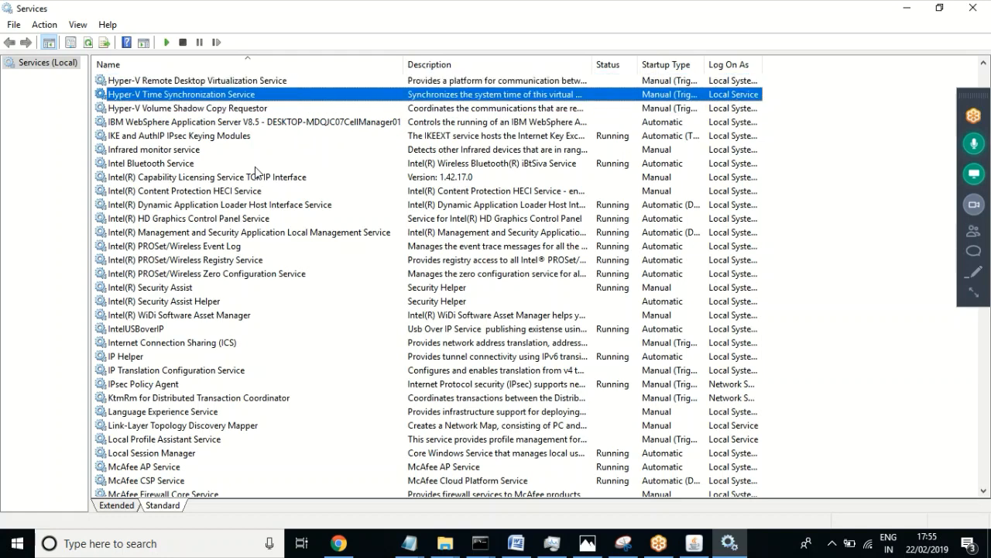
pyautogui.press('Down')
pyautogui.press('Down')
pyautogui.press('Down')
pyautogui.press('Down')
pyautogui.press('Up')
pyautogui.press('Up')
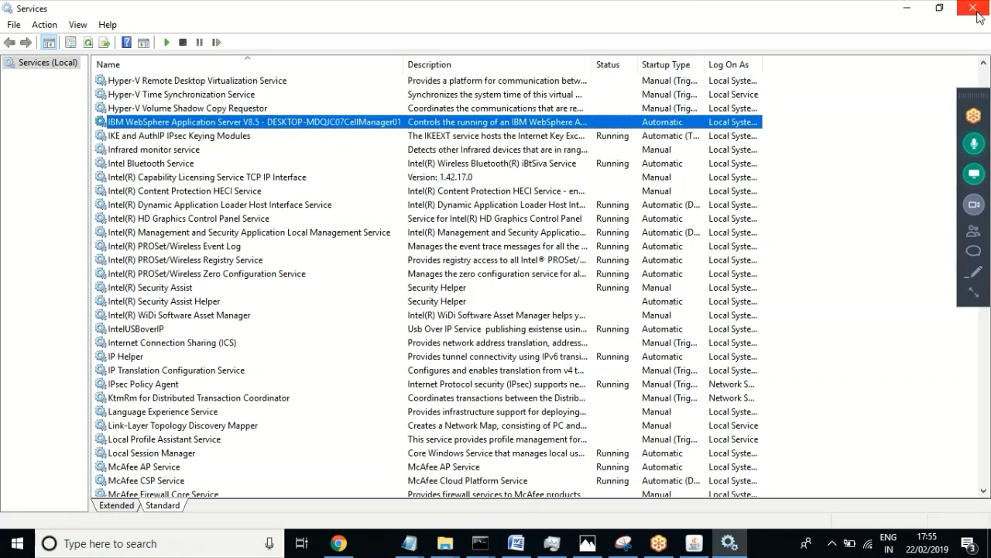
pyautogui.hotkey('alt', 'Tab')
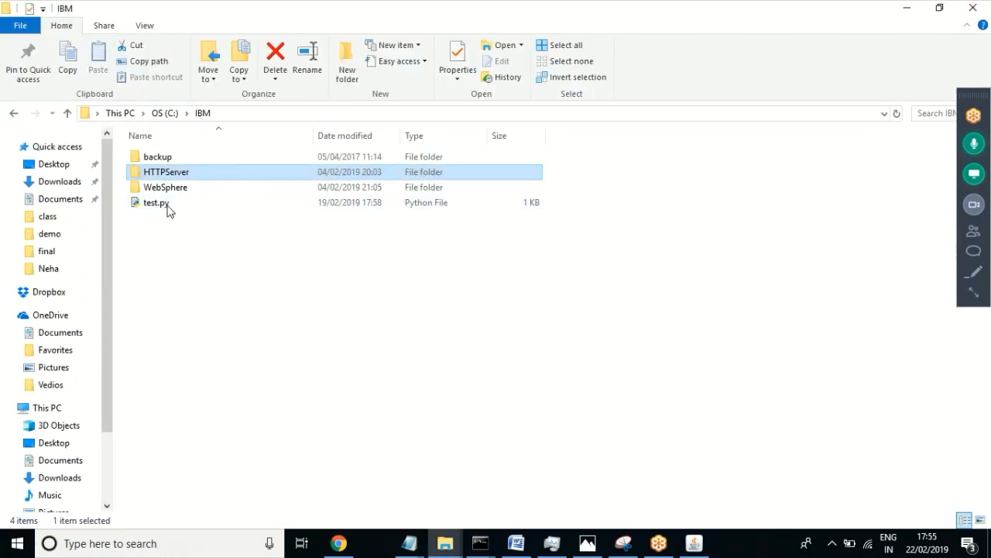
# Step: Open C:\IBM\HTTPServer and select all seven subfolders, cgi-bin through uninstall
pyautogui.doubleClick(169, 178)
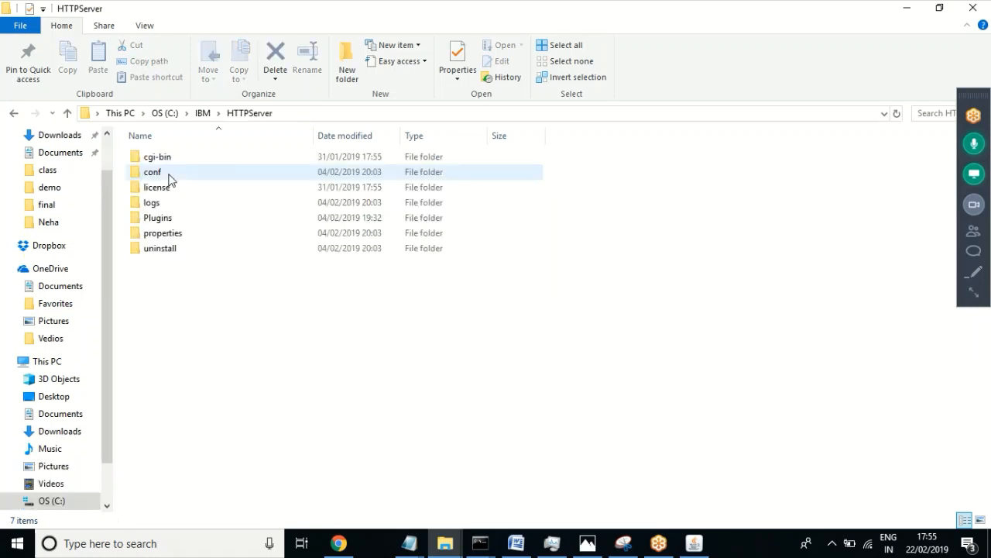
pyautogui.moveTo(206, 338); pyautogui.dragTo(45, 142)
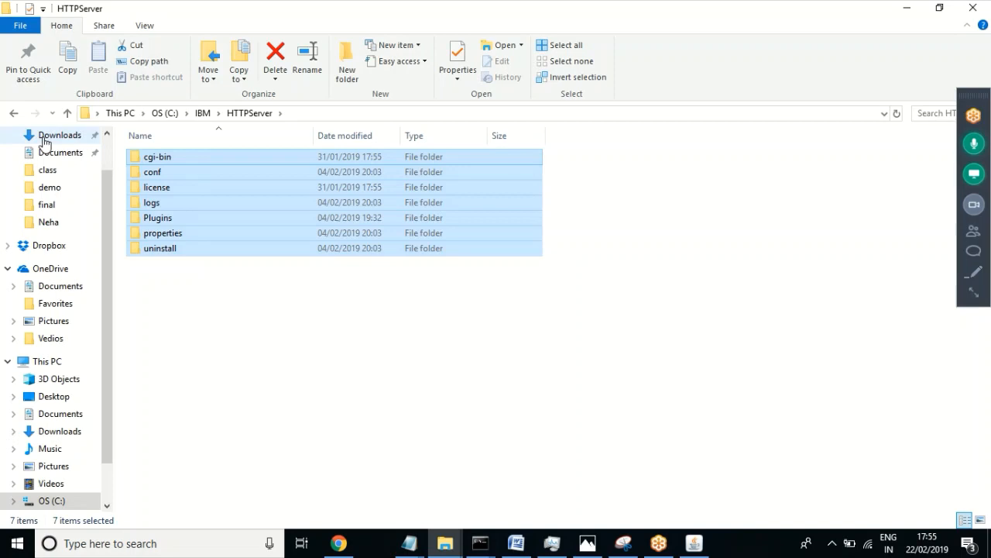
pyautogui.click(968, 145)
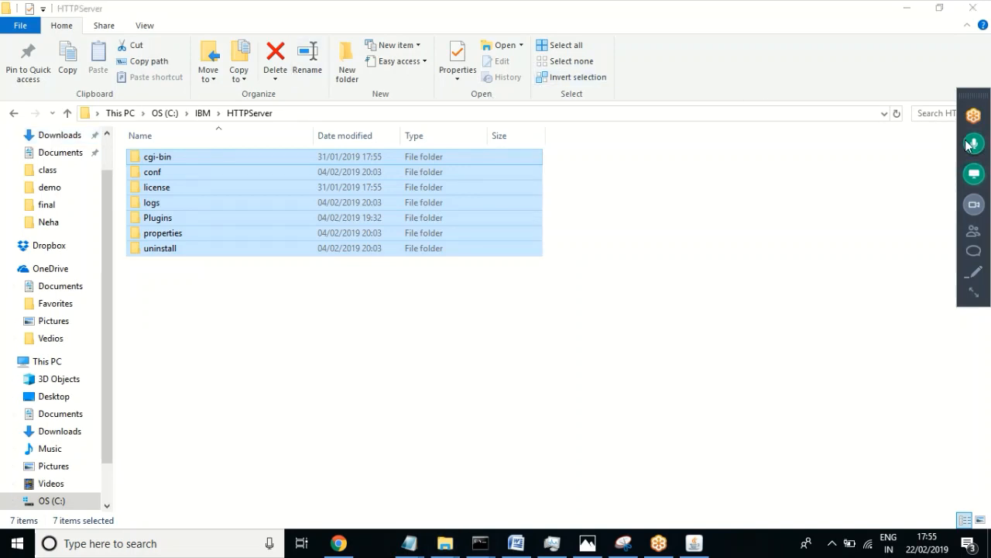
pyautogui.click(968, 145)
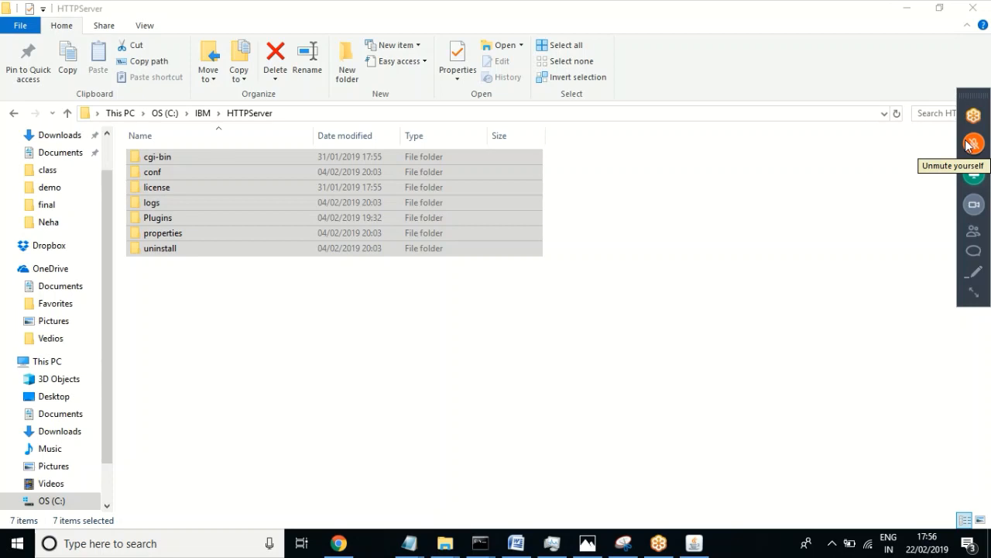
pyautogui.click(968, 145)
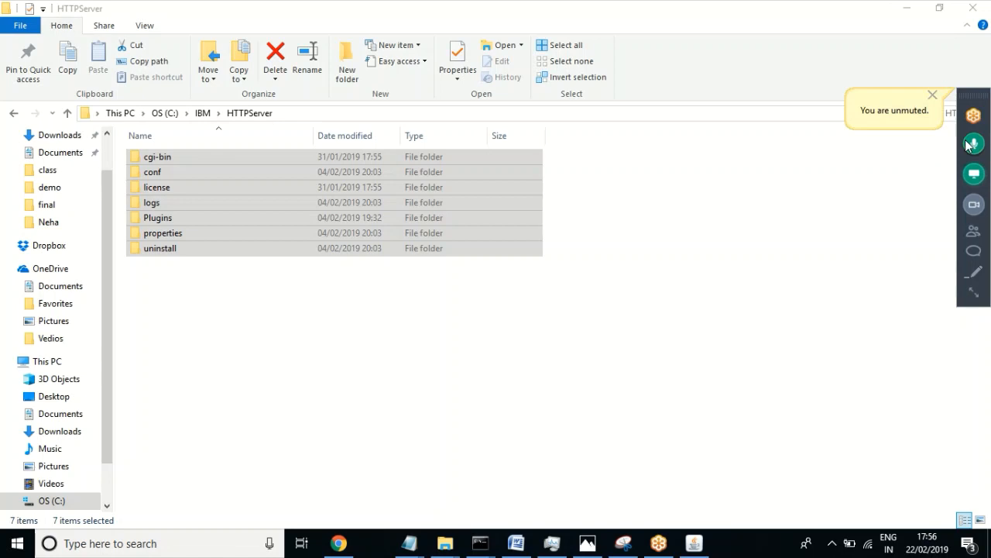
pyautogui.click(288, 303)
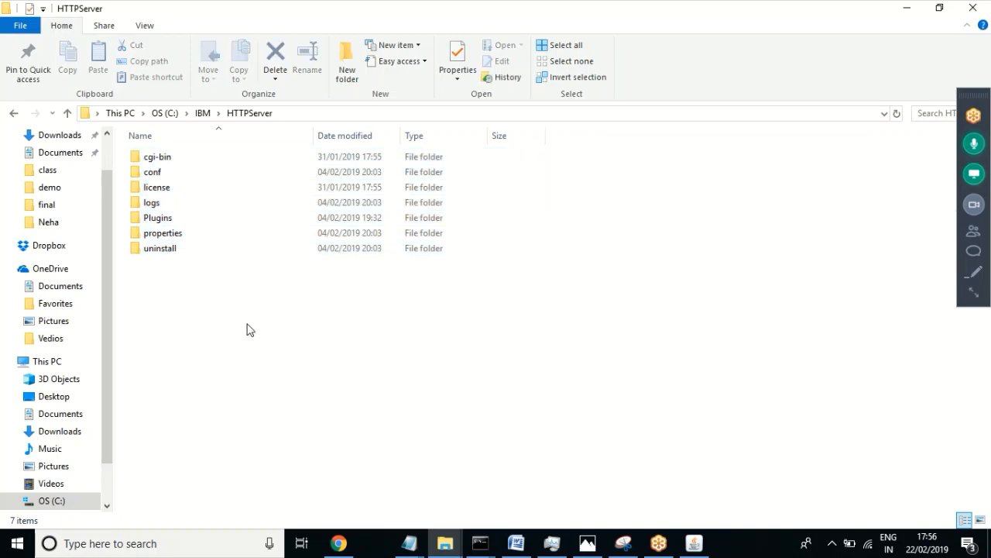
pyautogui.moveTo(246, 323); pyautogui.dragTo(85, 158)
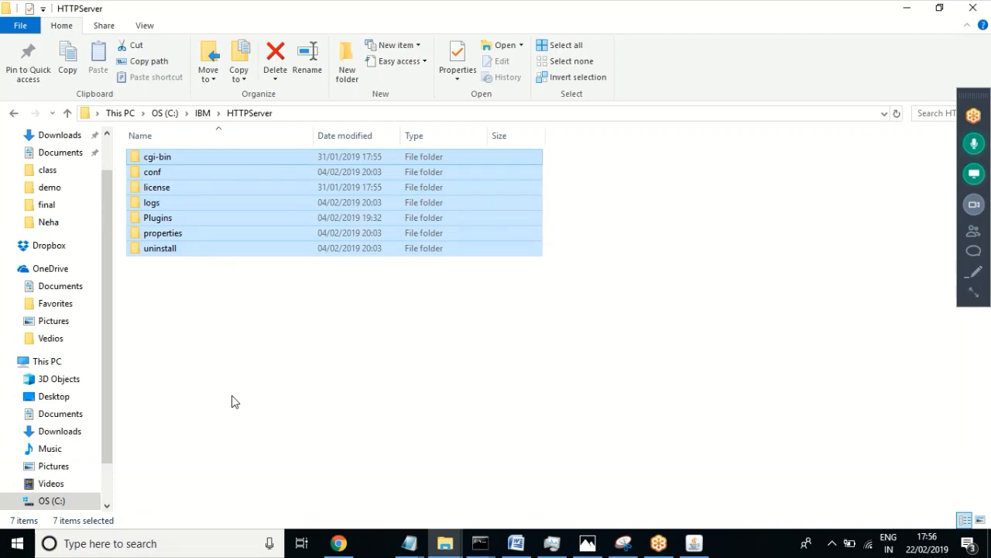
# Step: Permanently delete the seven selected HTTPServer subfolders
pyautogui.hotkey('shift', 'Delete')
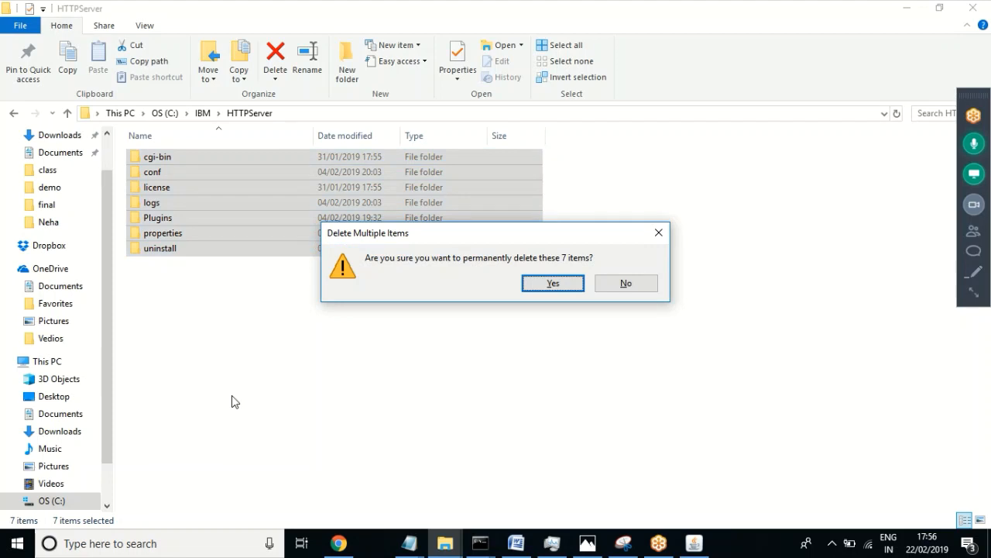
pyautogui.press('Escape')
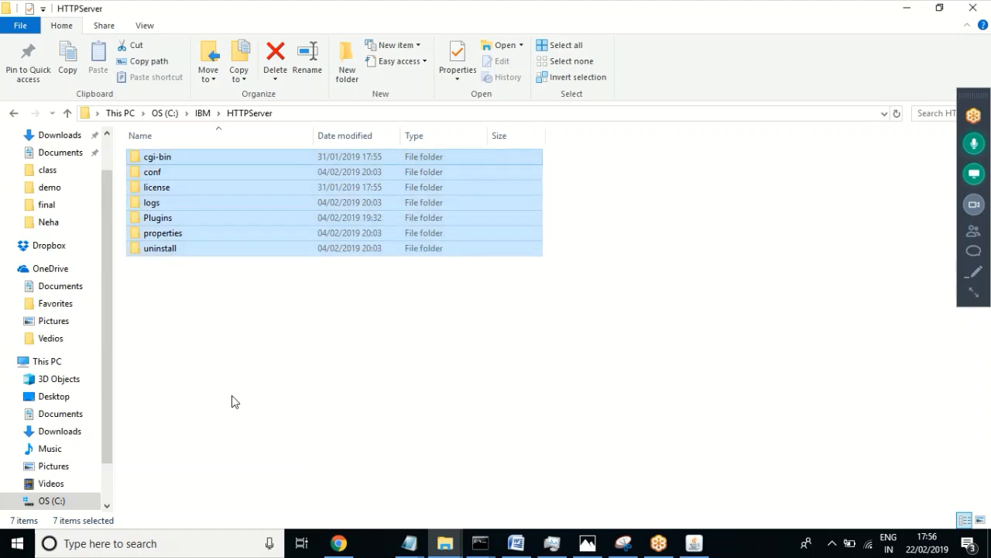
pyautogui.press('Delete')
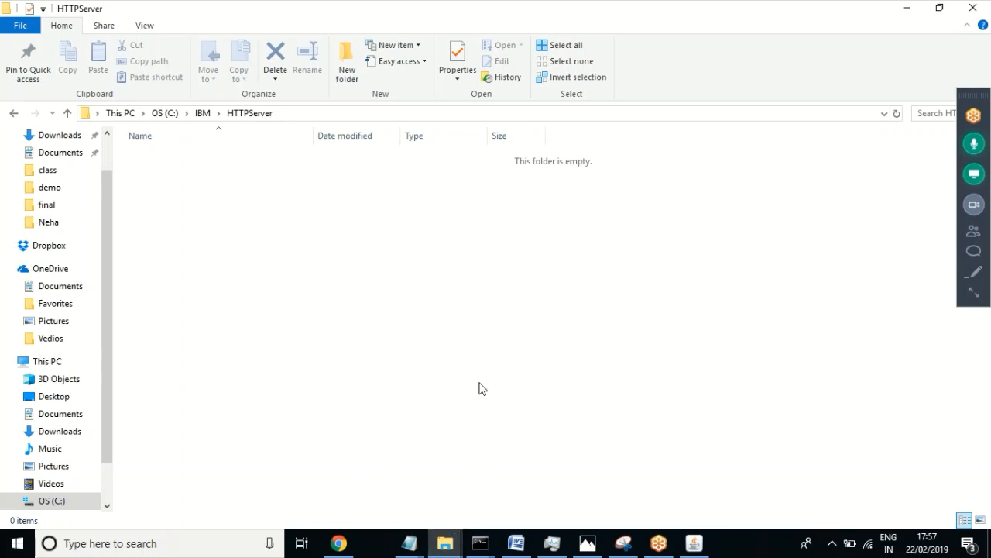
# Step: Return to the emptied HTTPServer window and go to the Desktop folder
pyautogui.click(443, 551)
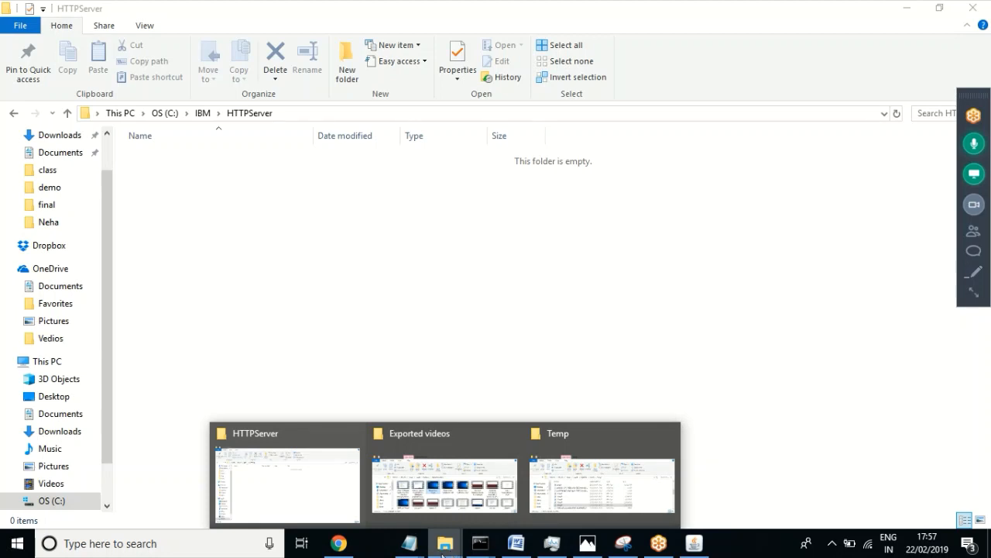
pyautogui.click(277, 487)
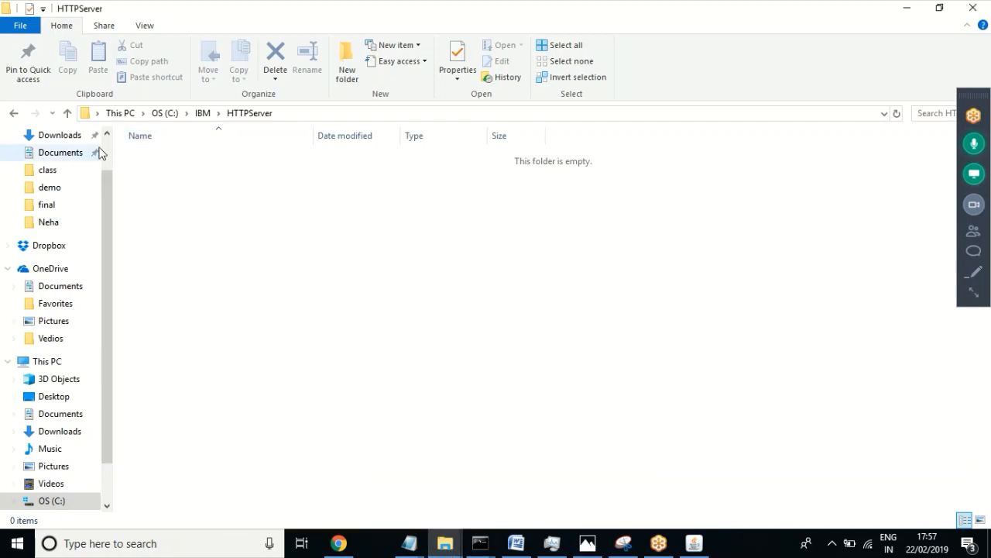
pyautogui.moveTo(112, 143); pyautogui.dragTo(102, 143)
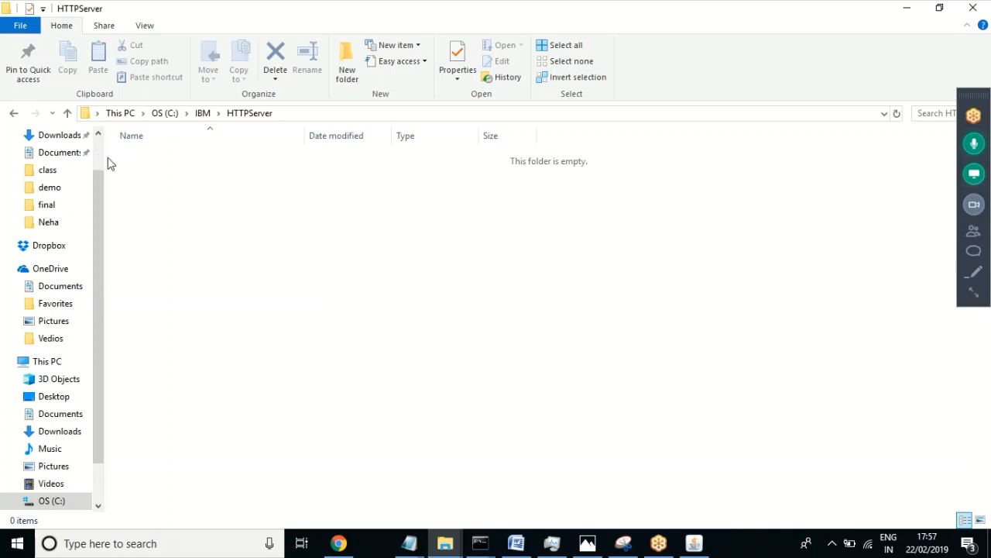
pyautogui.moveTo(126, 153); pyautogui.dragTo(159, 153)
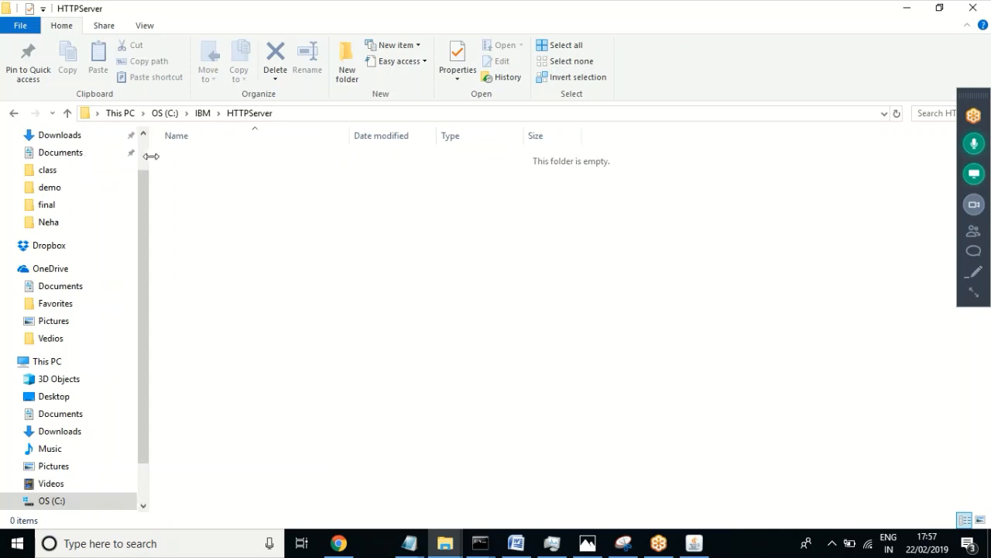
pyautogui.scroll(1, 145, 153)
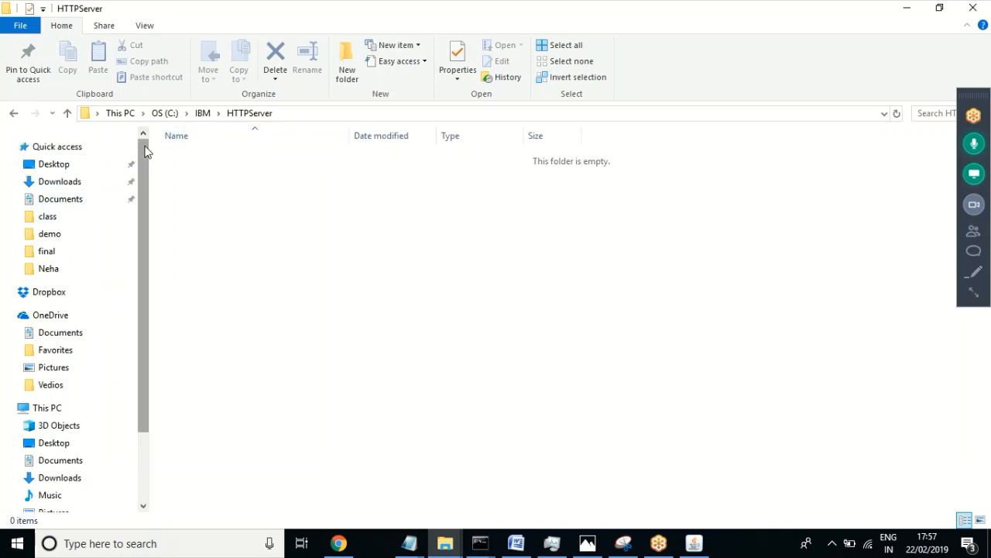
pyautogui.click(60, 168)
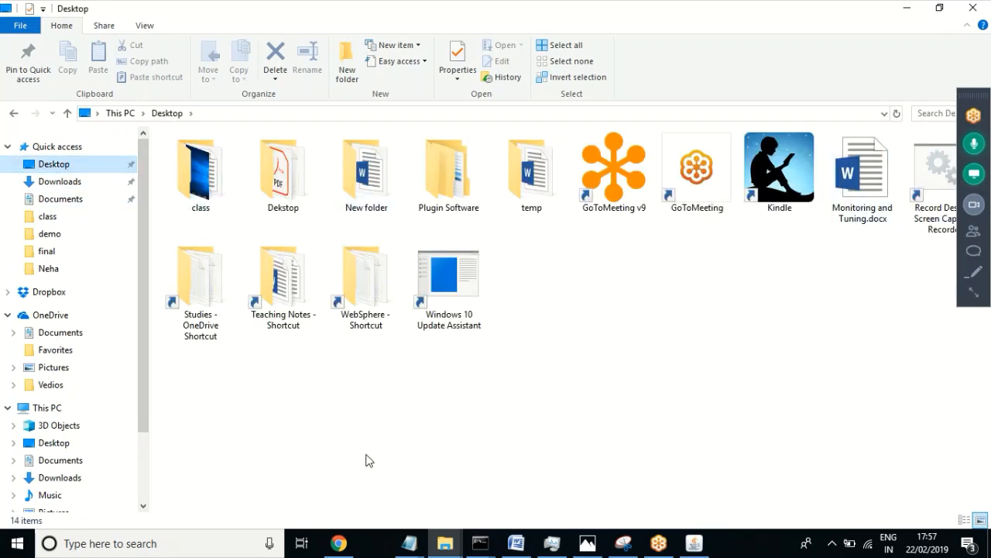
# Step: Navigate from Teaching Notes through WebSphere\Softwares\WAS Softwares into the IHS folder
pyautogui.doubleClick(276, 302)
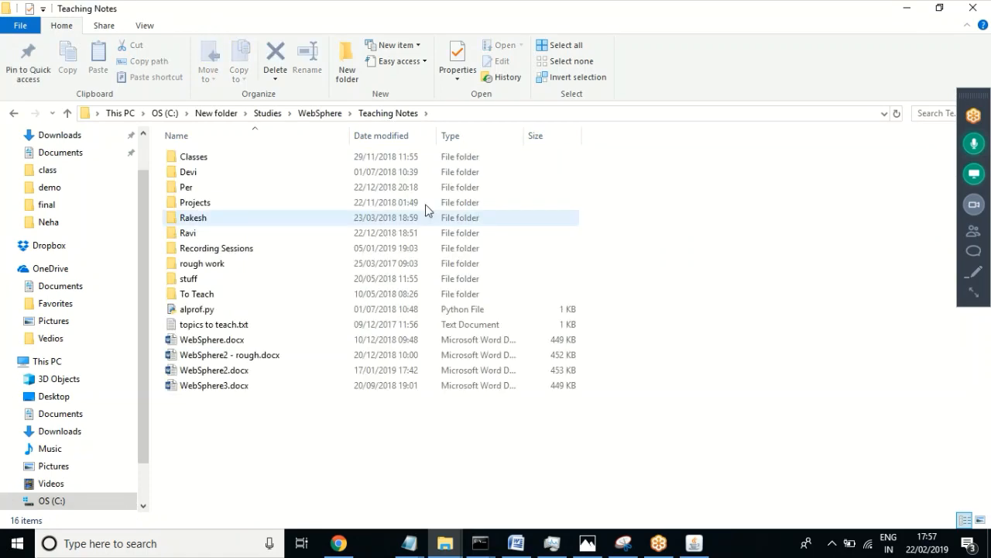
pyautogui.click(334, 114)
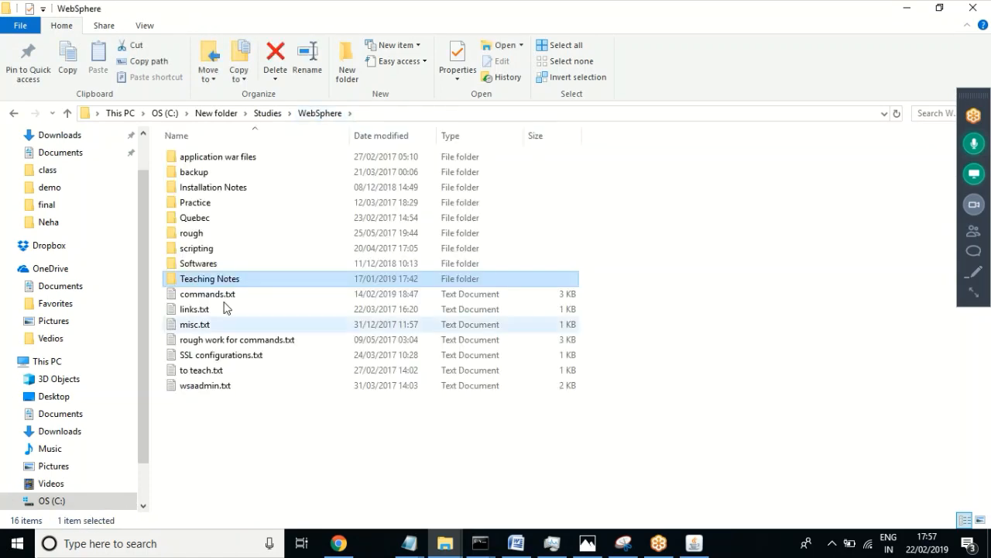
pyautogui.doubleClick(210, 265)
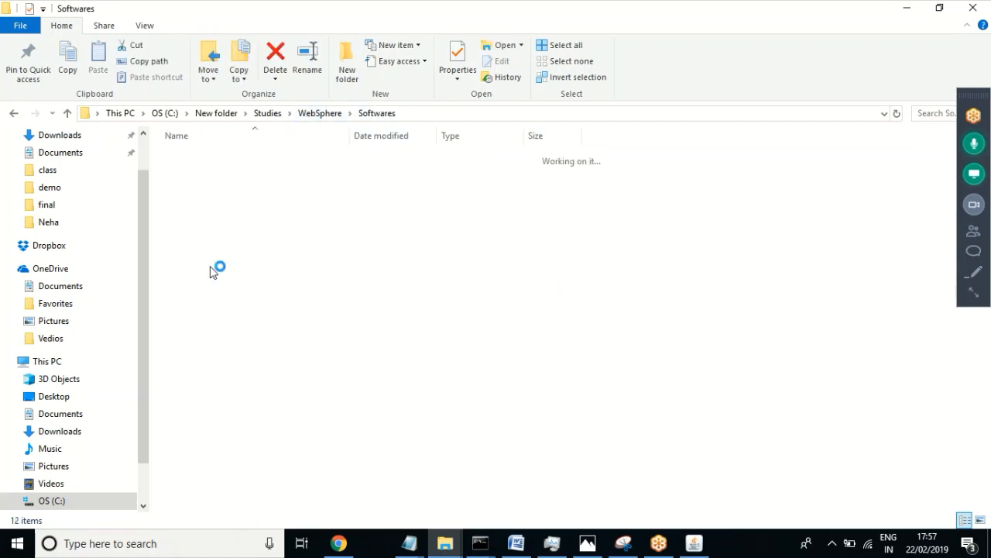
pyautogui.click(214, 312)
pyautogui.doubleClick(212, 314)
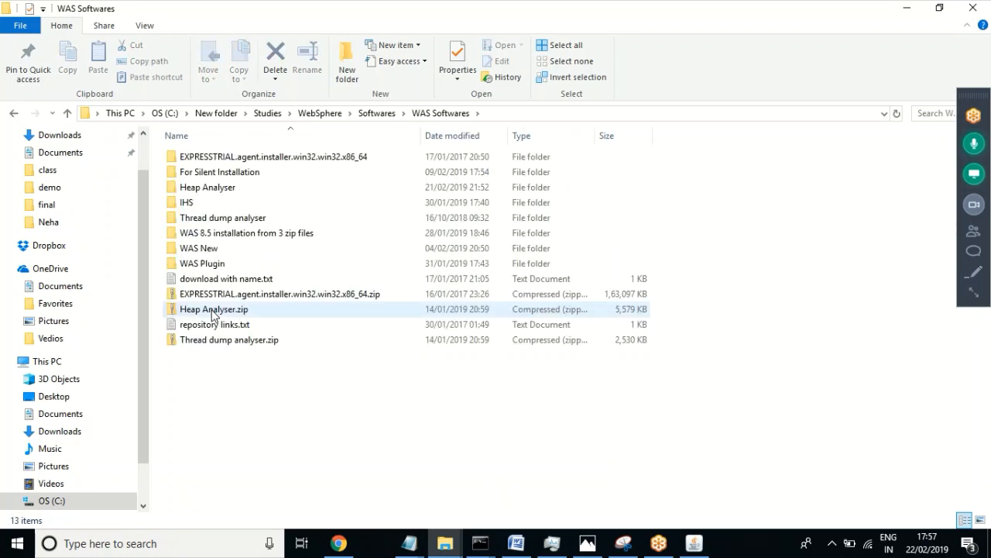
pyautogui.click(186, 204)
pyautogui.doubleClick(187, 203)
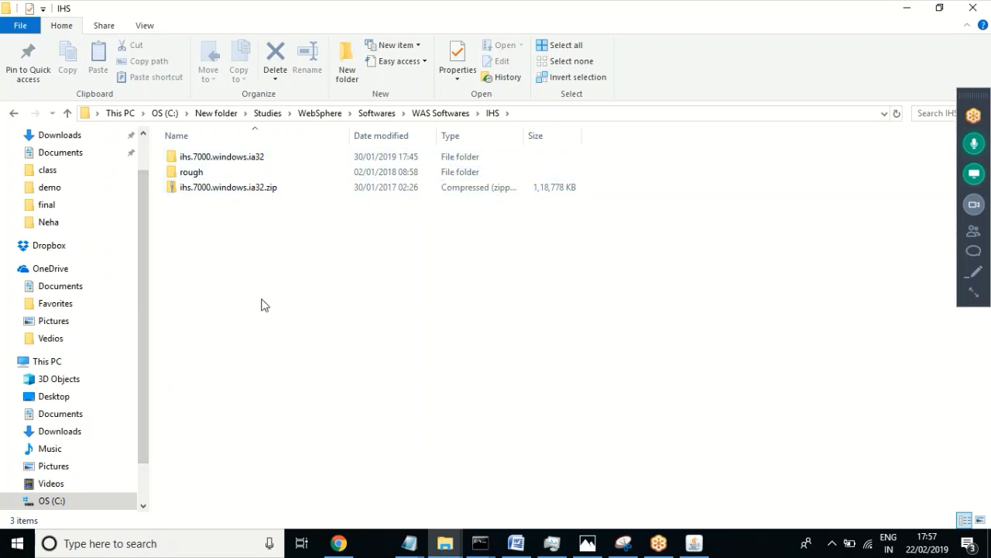
pyautogui.moveTo(262, 299); pyautogui.dragTo(259, 185)
pyautogui.click(279, 283)
# Step: Permanently delete the 2,320-item ihs.7000.windows.ia32 folder, leaving rough and the zip in IHS
pyautogui.click(234, 160)
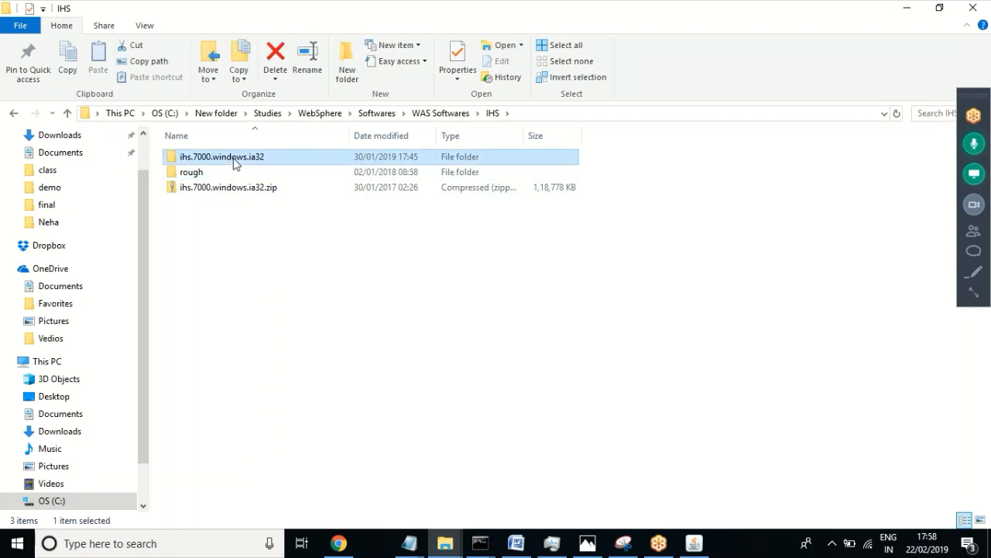
pyautogui.hotkey('shift', 'Delete')
pyautogui.press('Escape')
pyautogui.press('Delete')
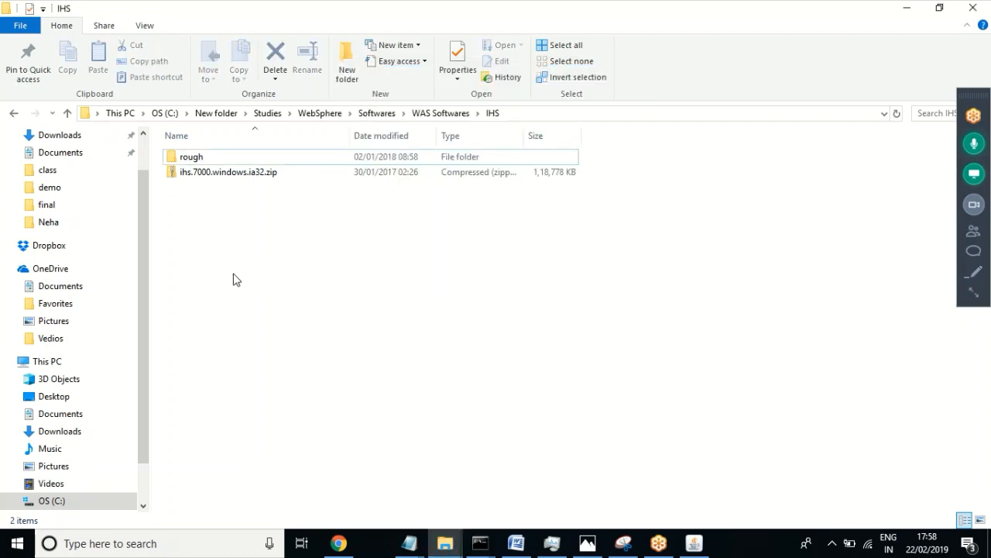
pyautogui.rightClick(228, 180)
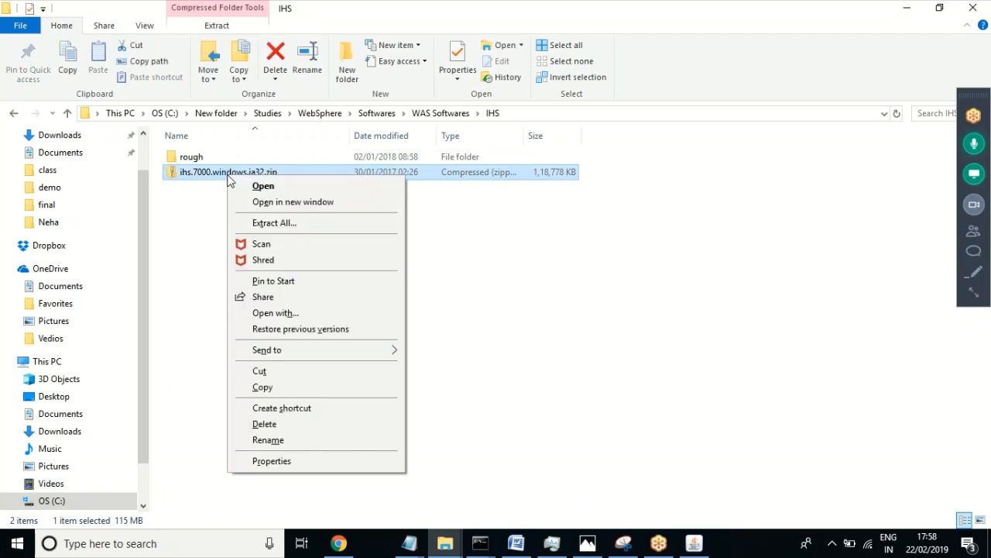
# Step: Extract ihs.7000.windows.ia32.zip into its default same-named folder inside IHS
pyautogui.click(289, 223)
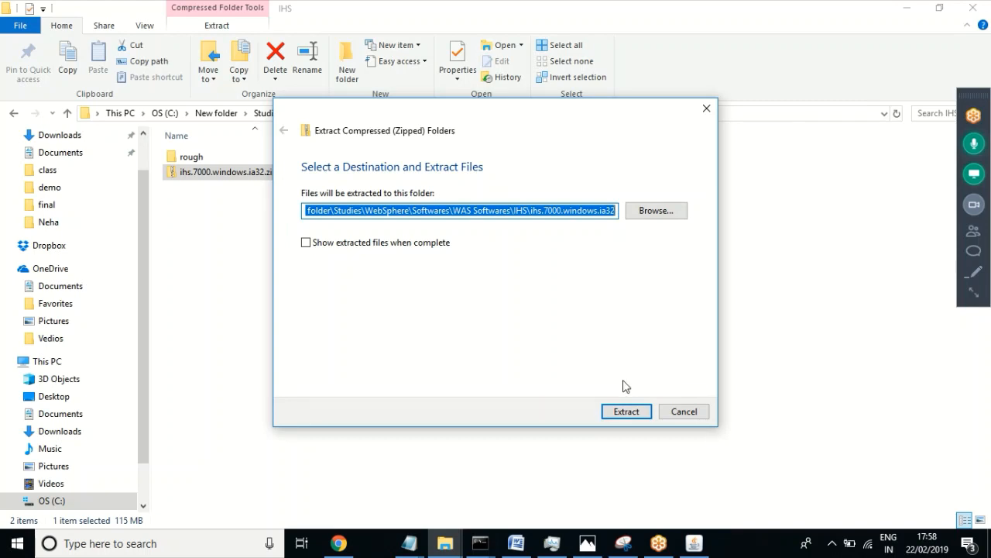
pyautogui.click(621, 413)
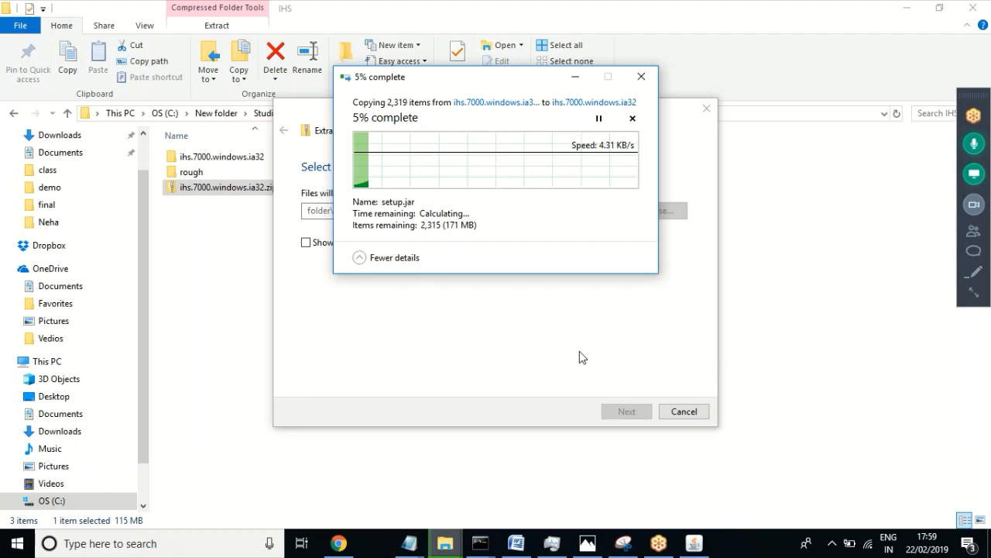
pyautogui.click(973, 293)
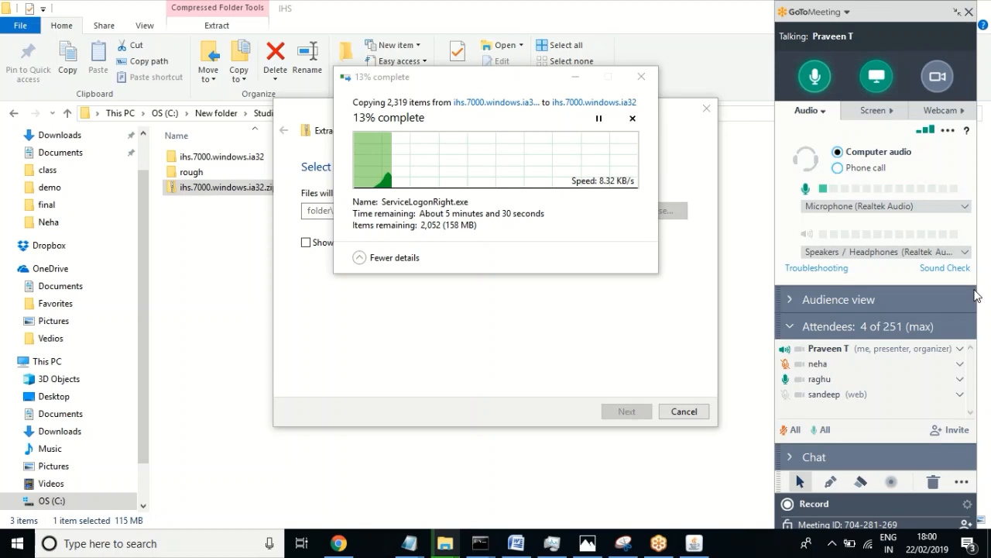
# Step: Bring the extraction progress window forward and let the unpacking of ihs.7000.windows.ia32.zip finish
pyautogui.click(489, 89)
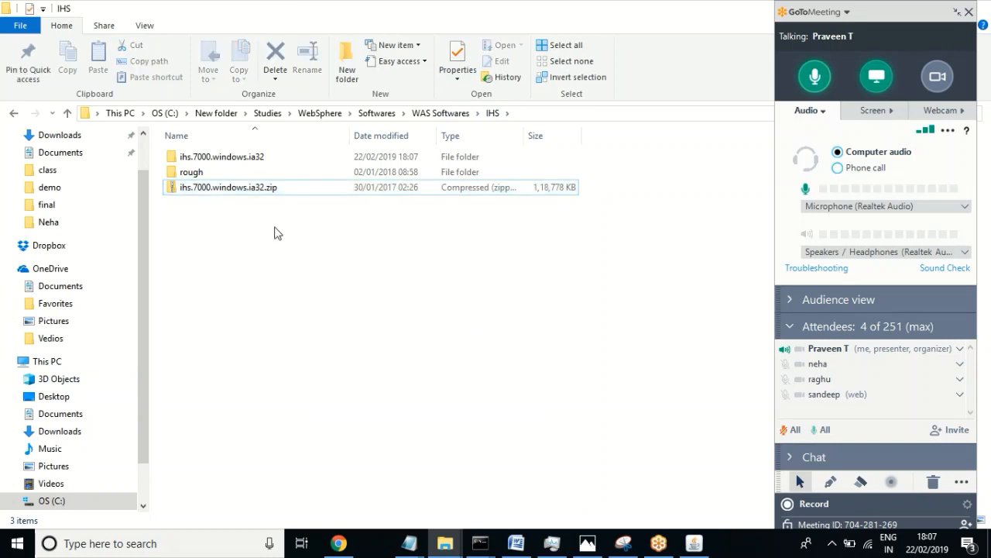
# Step: Open ihs.7000.windows.ia32\IHS and run install.exe to launch the IBM HTTP Server installer
pyautogui.click(244, 160)
pyautogui.doubleClick(244, 159)
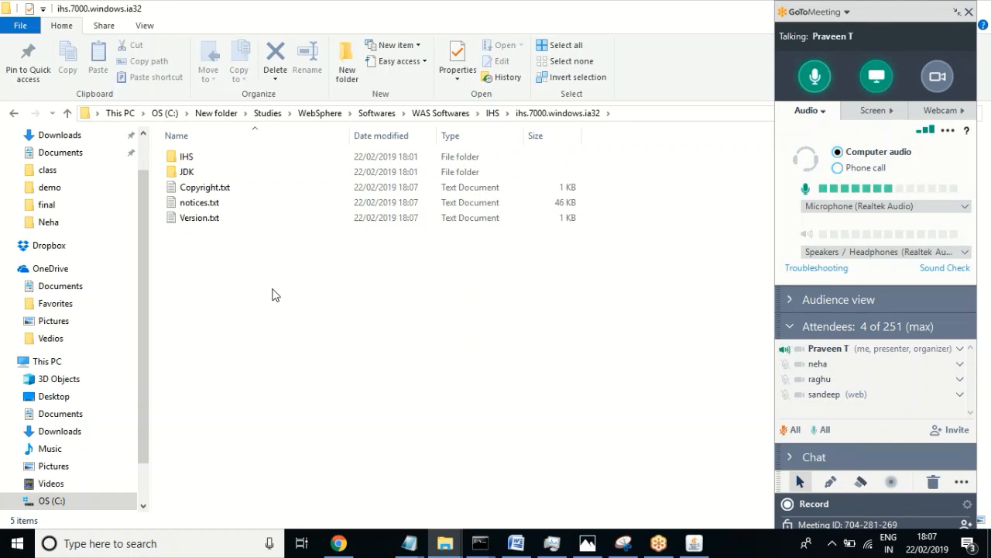
pyautogui.doubleClick(186, 158)
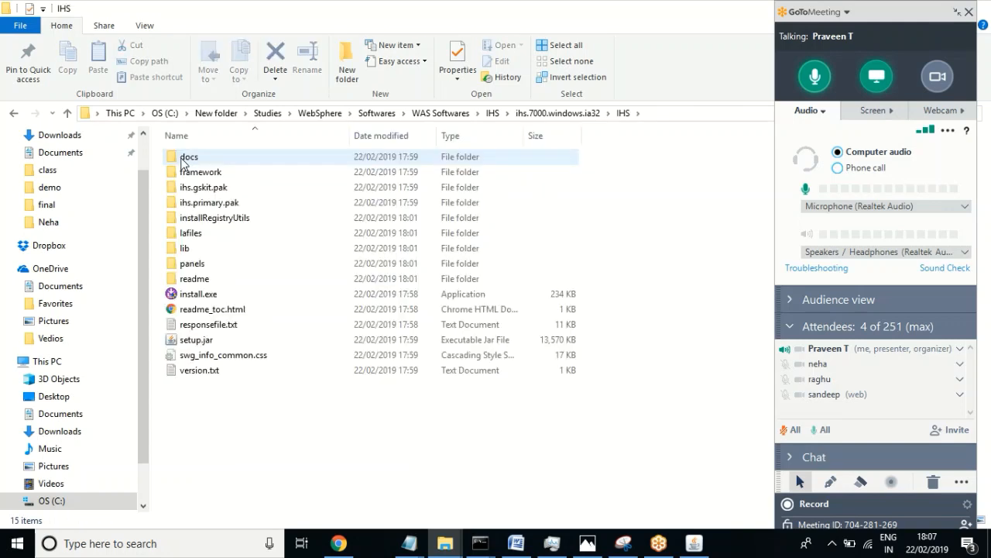
pyautogui.click(201, 301)
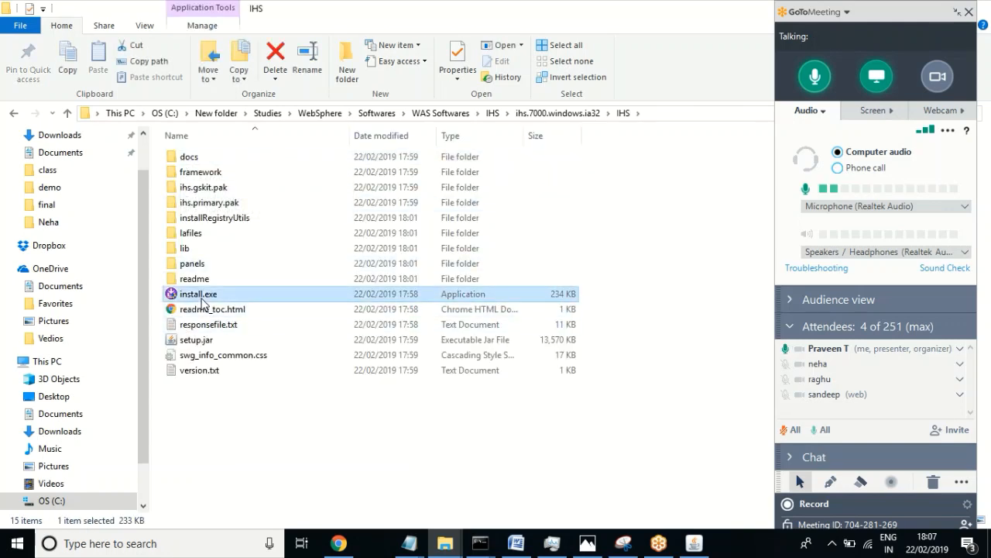
pyautogui.doubleClick(201, 300)
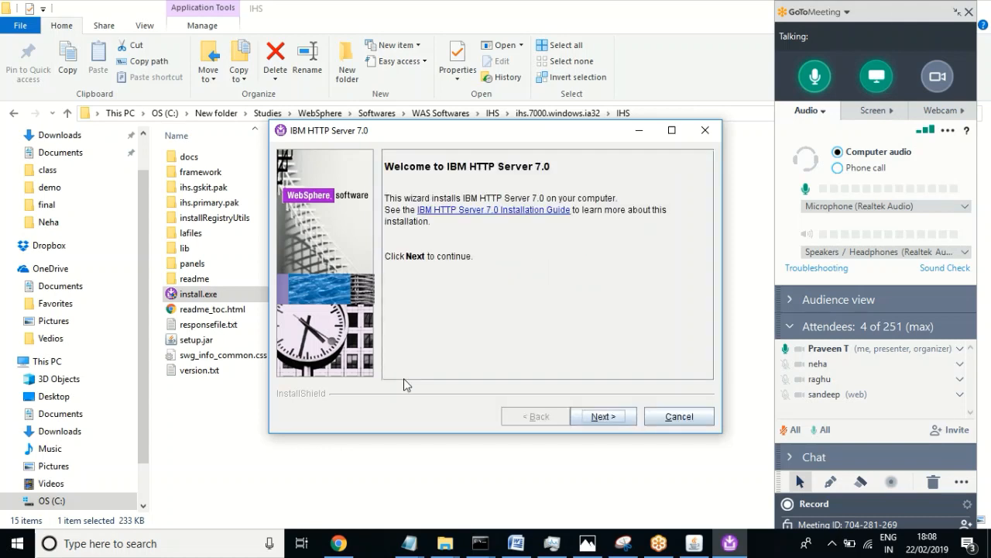
# Step: Accept the licence agreement and proceed past the unsupported-OS prerequisite warning
pyautogui.click(598, 417)
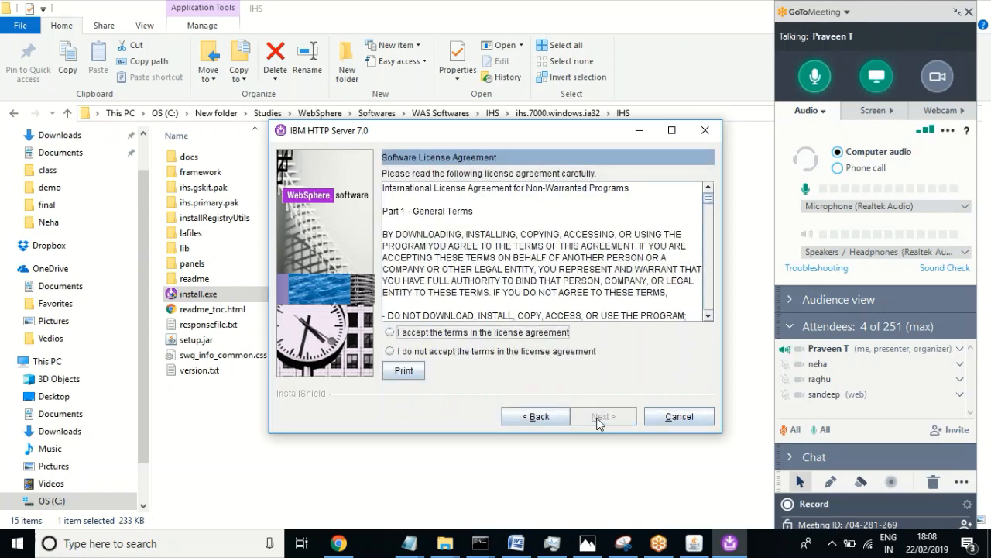
pyautogui.click(473, 334)
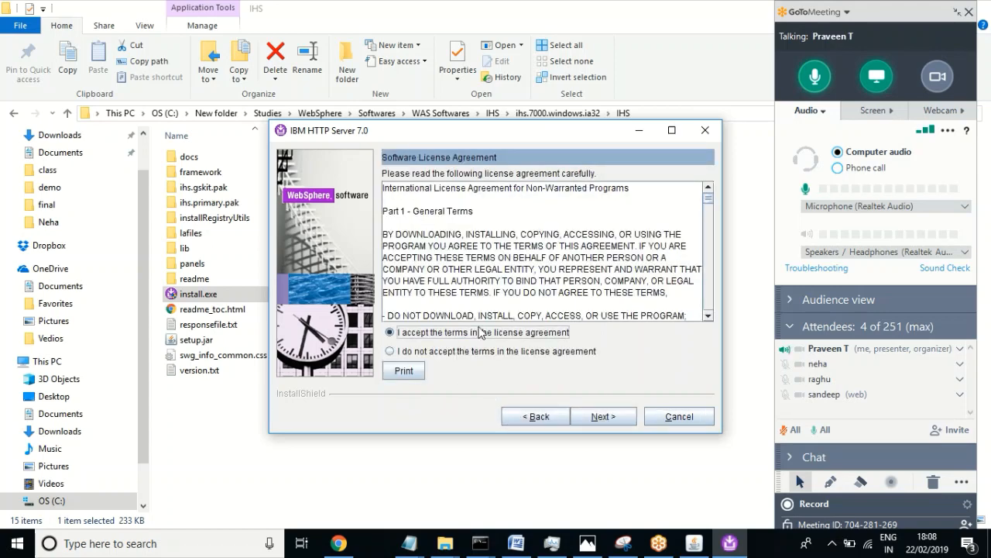
pyautogui.click(593, 419)
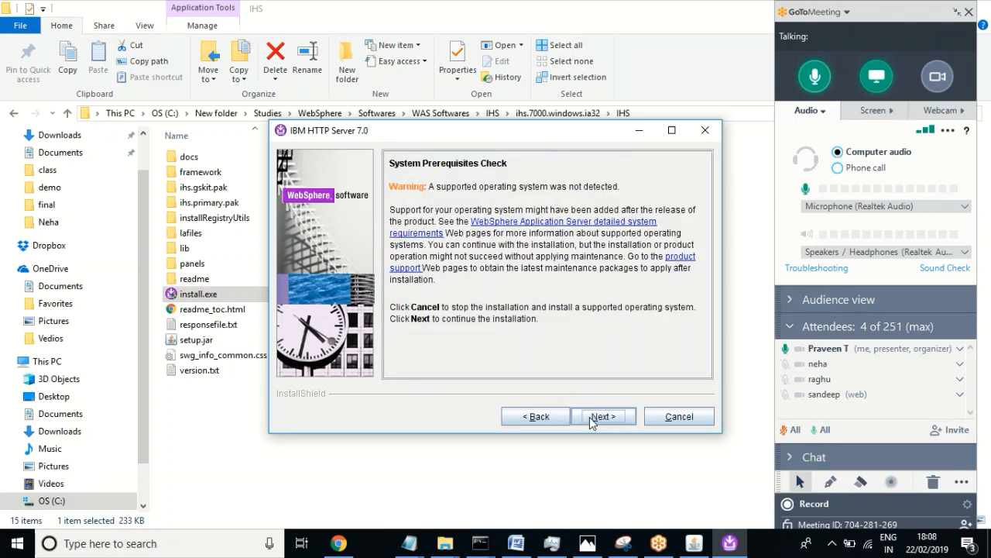
pyautogui.click(600, 418)
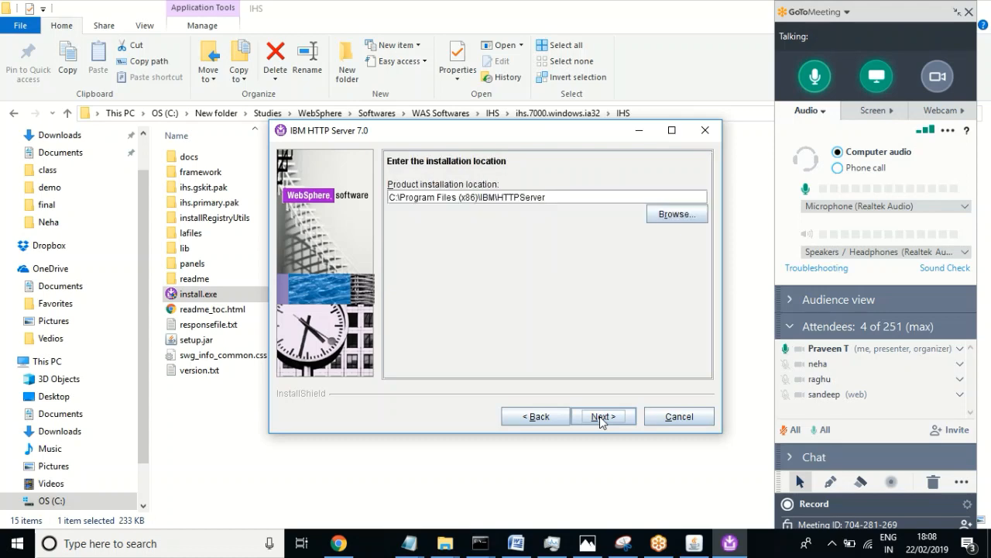
# Step: Browse to C:\IBM\HTTPServer and confirm it as the product installation folder
pyautogui.click(676, 218)
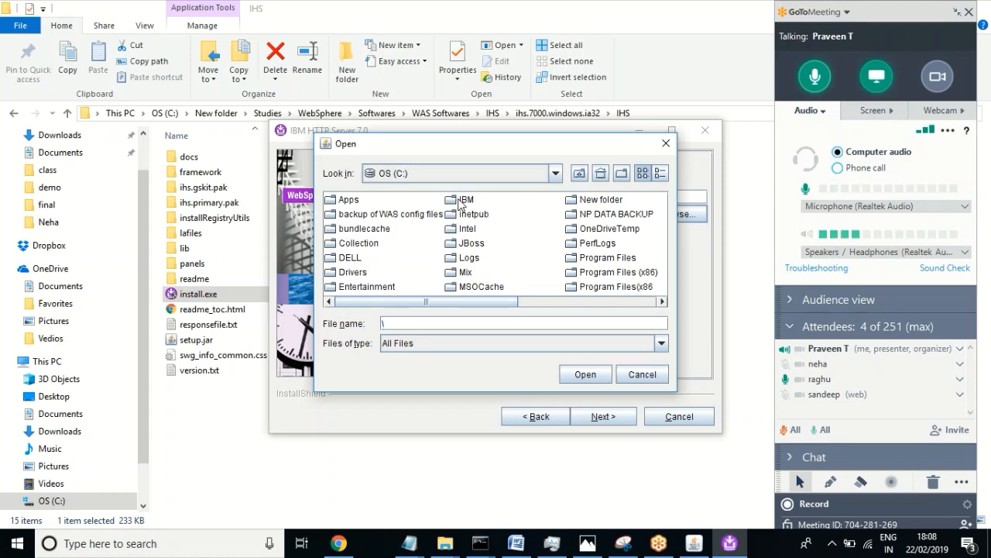
pyautogui.click(462, 203)
pyautogui.doubleClick(462, 201)
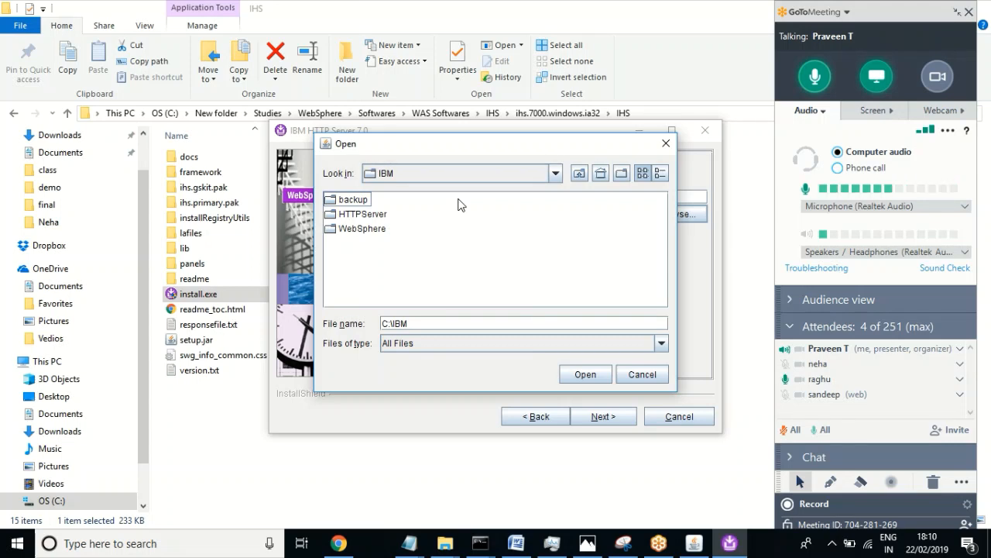
pyautogui.click(362, 216)
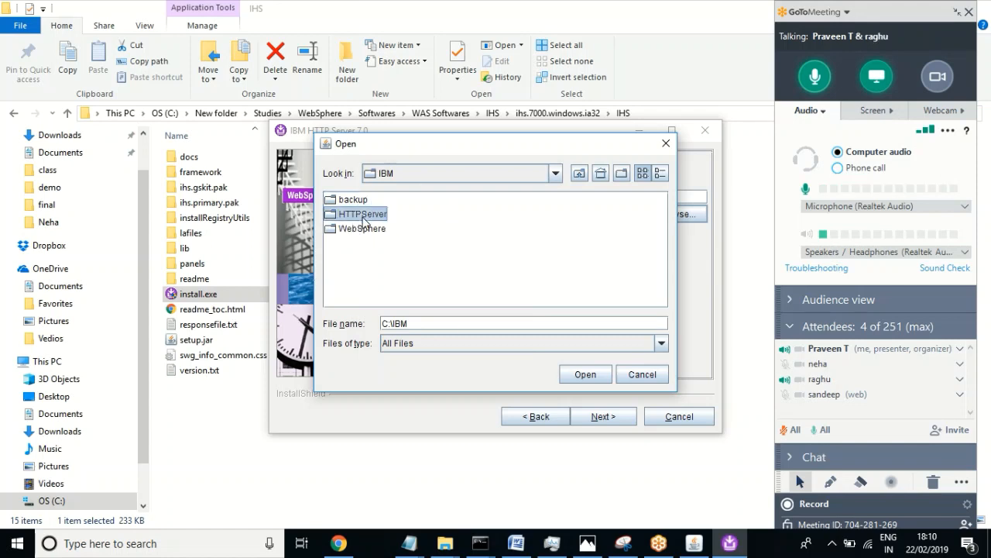
pyautogui.doubleClick(363, 216)
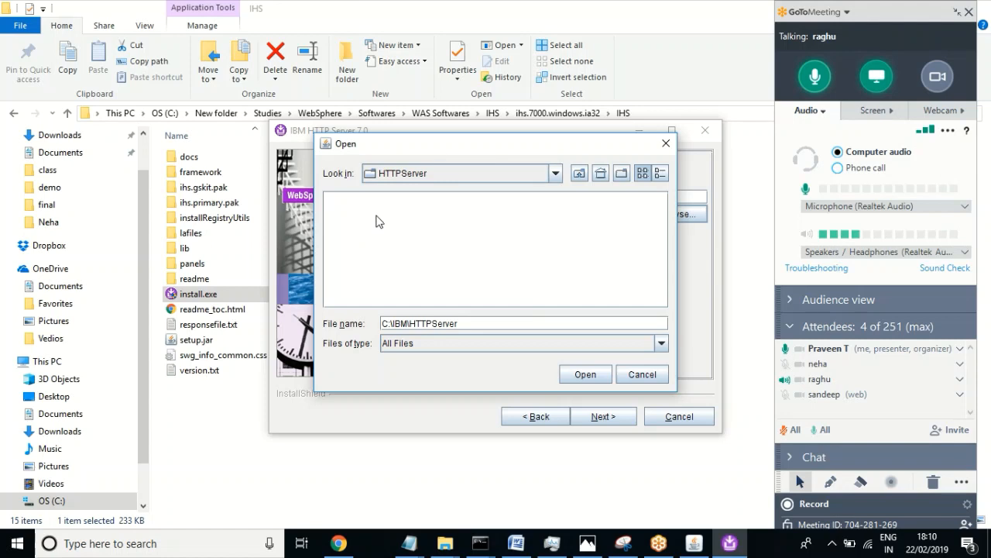
pyautogui.click(585, 374)
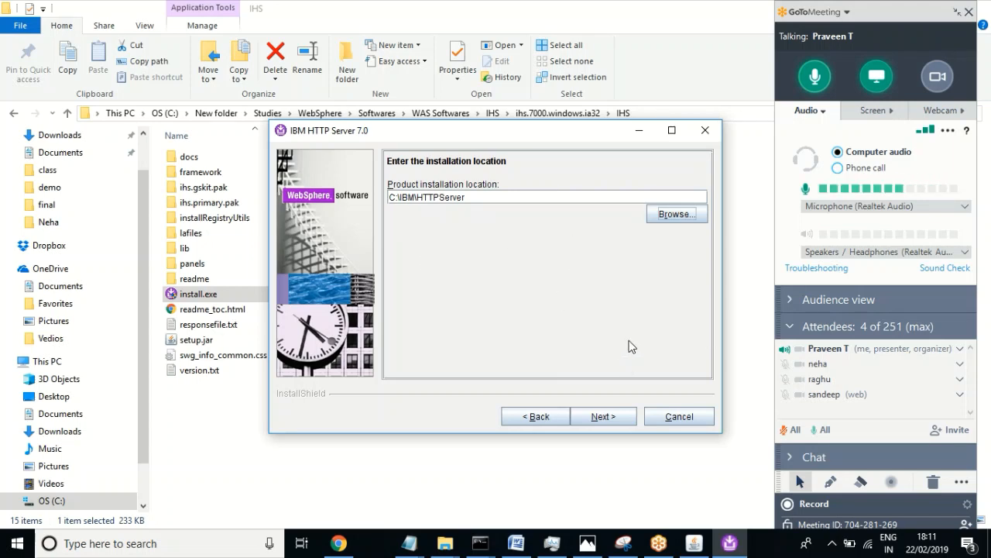
# Step: Accept the install location and keep HTTP port 80 and administration port 8008
pyautogui.click(599, 416)
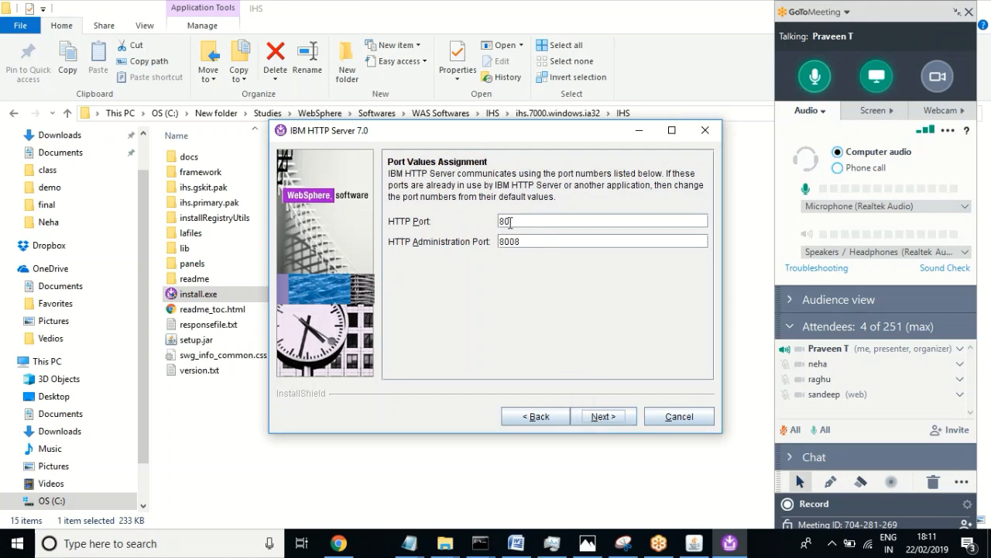
pyautogui.moveTo(512, 222); pyautogui.dragTo(489, 225)
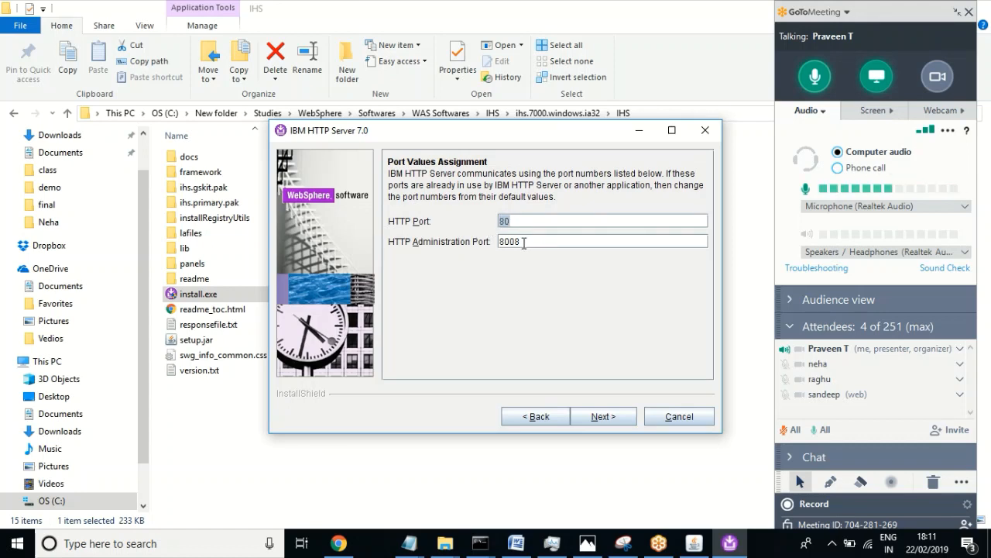
pyautogui.moveTo(524, 241); pyautogui.dragTo(493, 242)
pyautogui.click(602, 421)
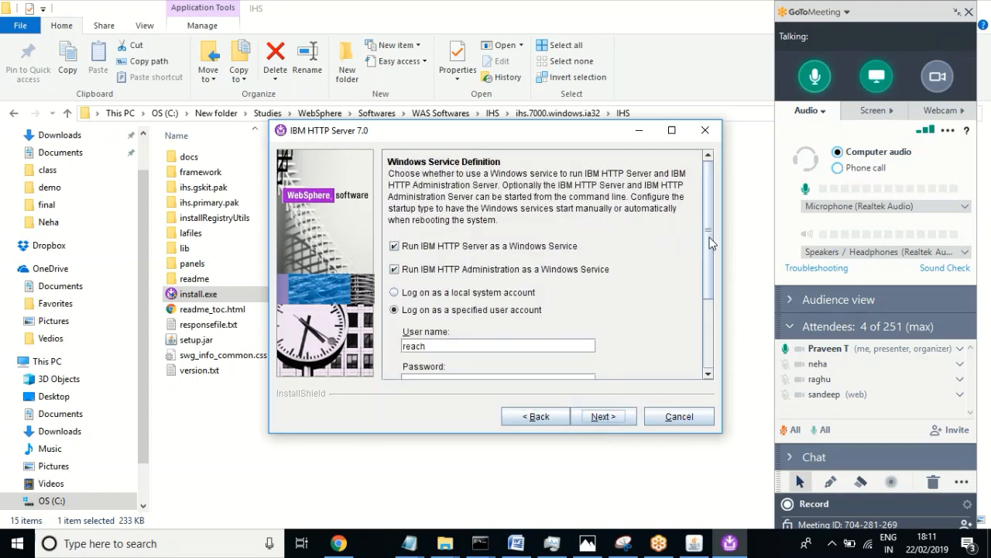
# Step: Run the Windows services under the local system account and continue
pyautogui.moveTo(710, 243); pyautogui.dragTo(710, 287)
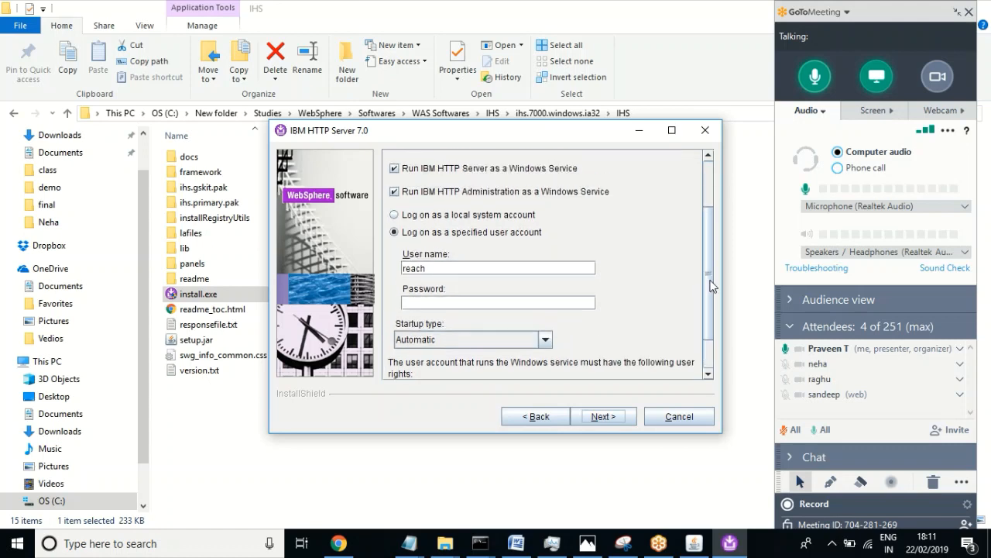
pyautogui.click(468, 216)
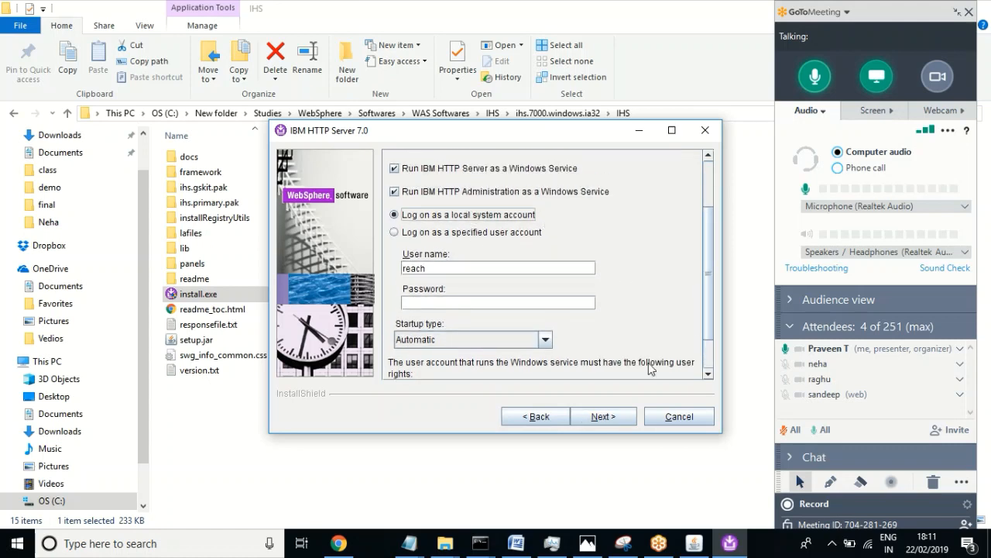
pyautogui.click(593, 419)
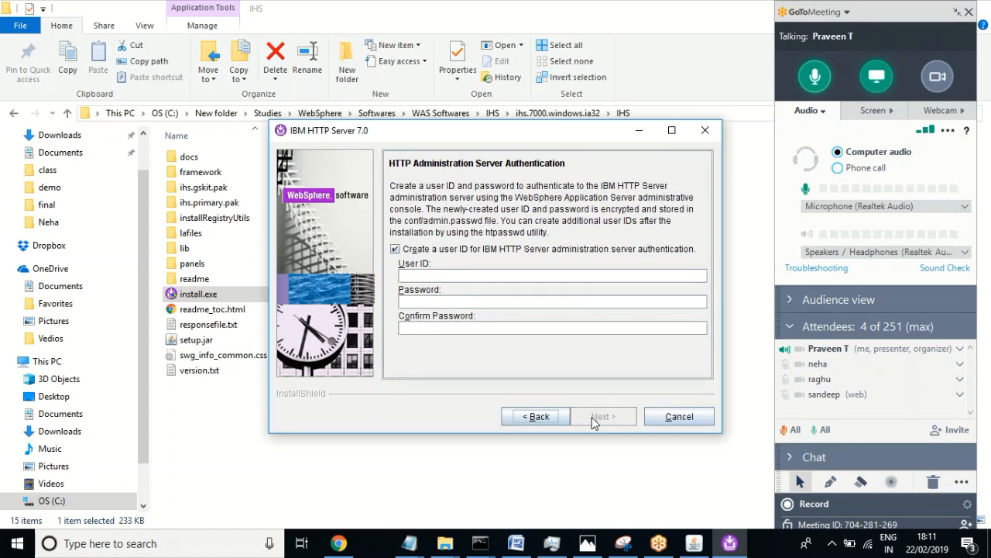
# Step: Enter the administration server user ID, then its password and the password confirmation
pyautogui.click(417, 276)
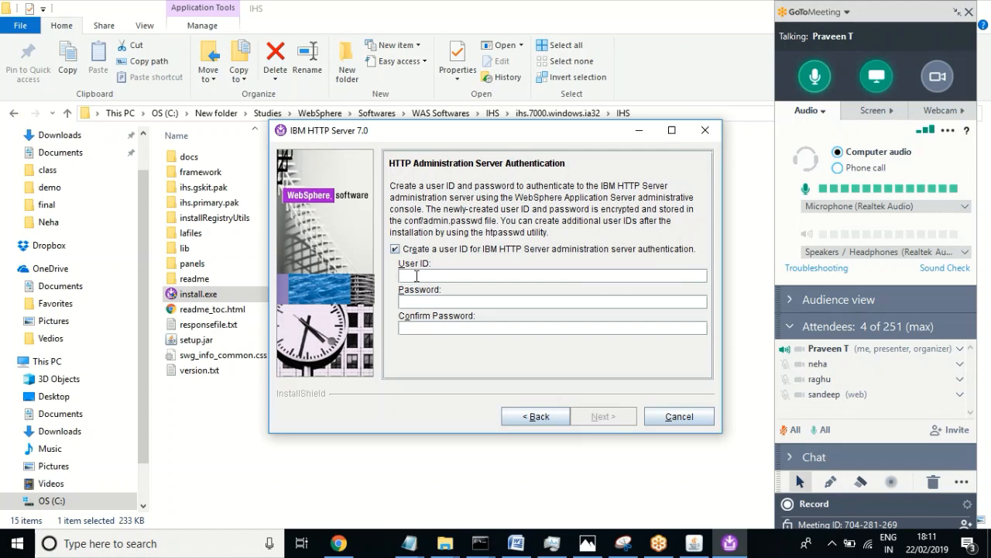
pyautogui.write('ihsa')
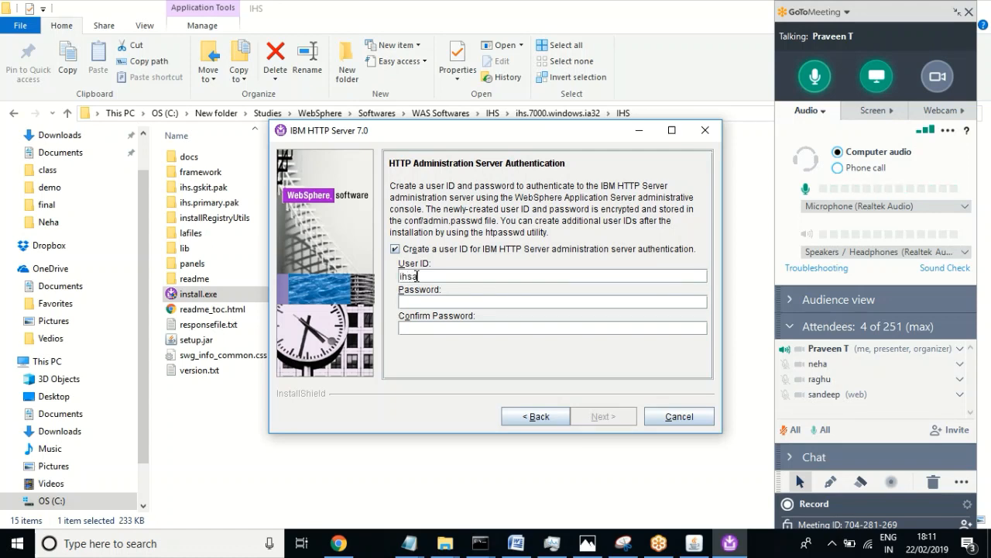
pyautogui.write('dmin')
pyautogui.doubleClick(418, 276)
pyautogui.hotkey('ctrl', 'c')
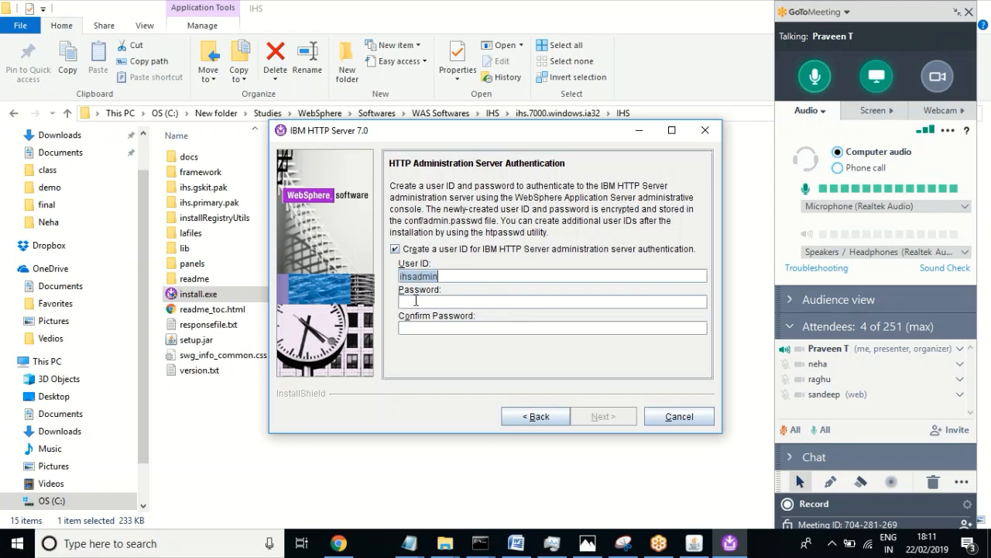
pyautogui.click(416, 301)
pyautogui.write('ihsadmin')
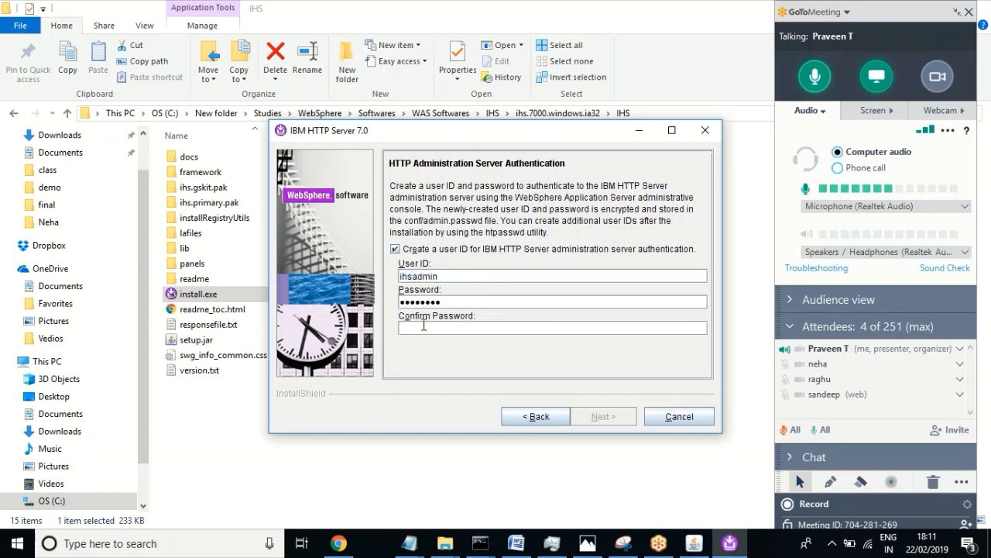
pyautogui.click(429, 326)
pyautogui.write('ihsadmin')
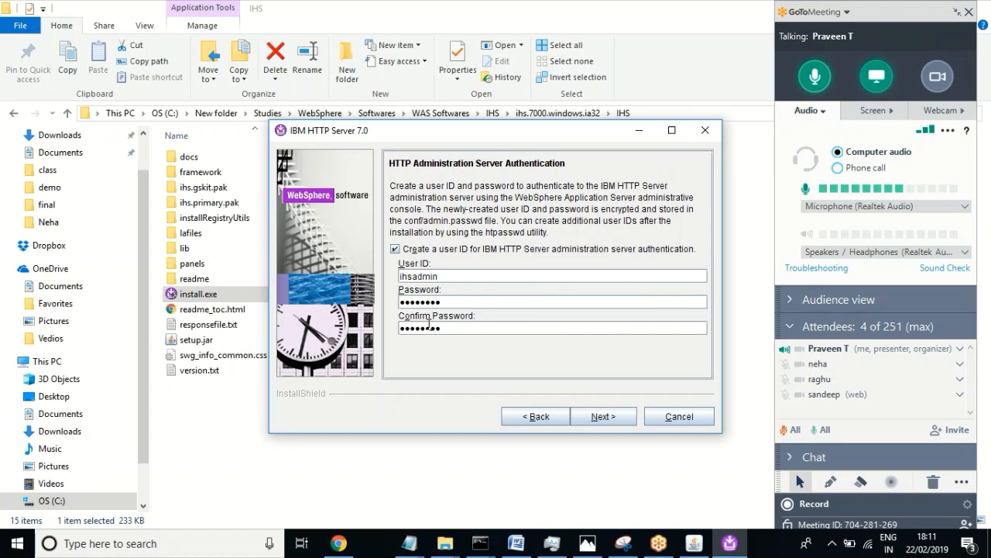
# Step: Paste the admin user ID onto a new line in username.txt, minimize Notepad and continue
pyautogui.click(414, 542)
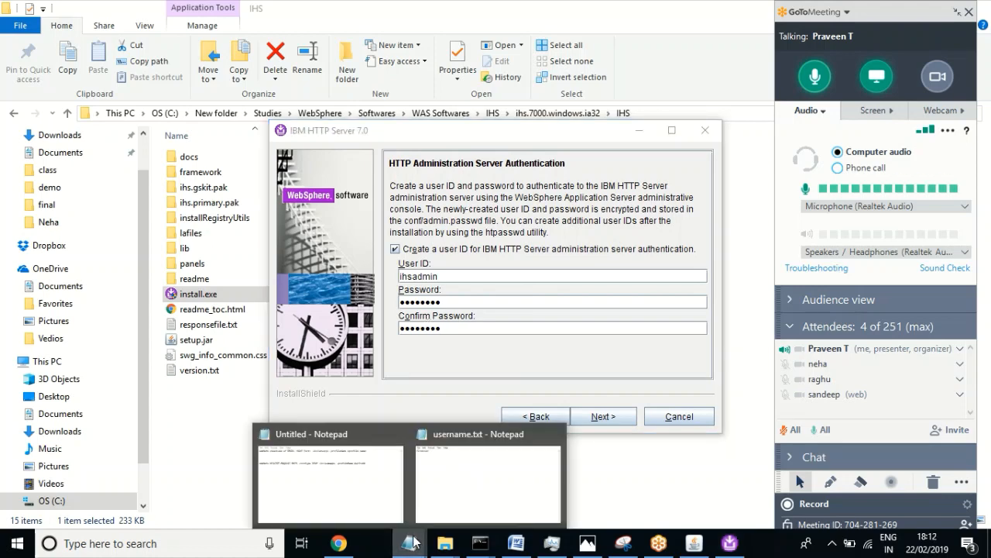
pyautogui.click(509, 464)
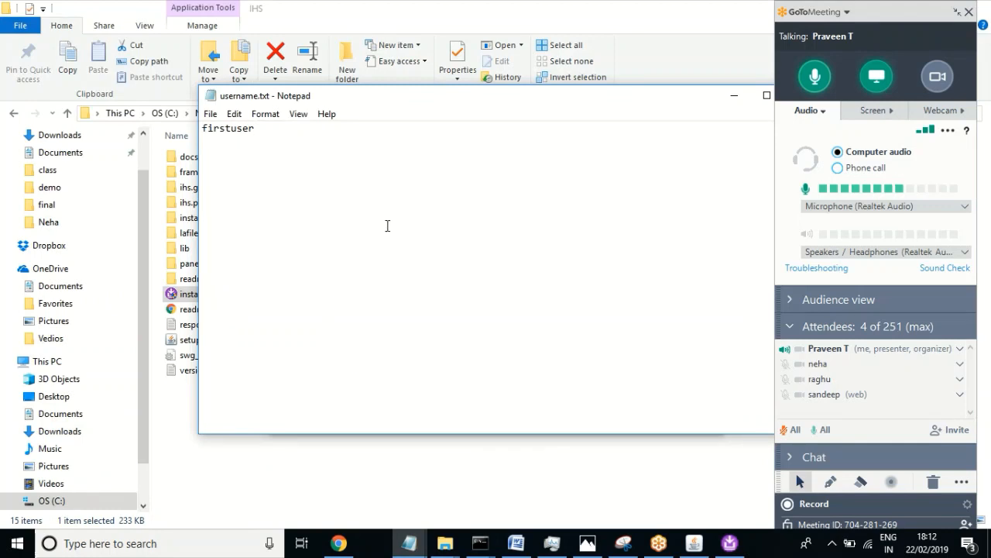
pyautogui.press('Return')
pyautogui.hotkey('ctrl', 'v')
pyautogui.moveTo(488, 102); pyautogui.dragTo(441, 98)
pyautogui.click(684, 94)
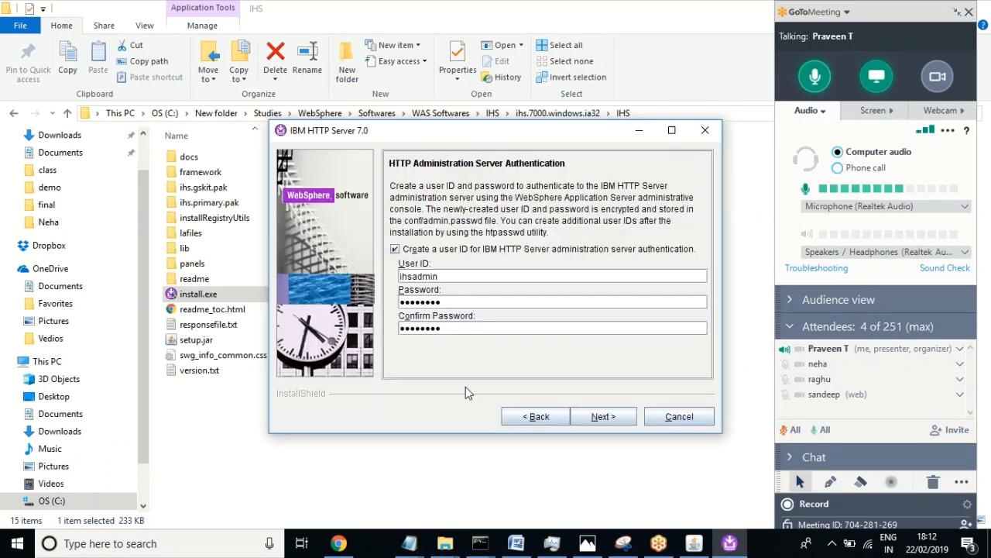
pyautogui.click(601, 417)
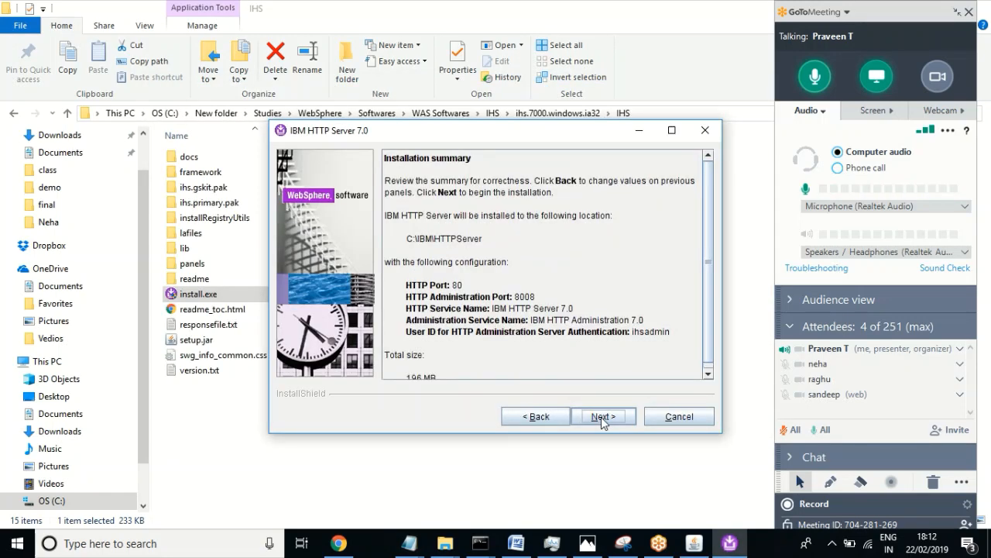
# Step: Scroll through the installation summary and begin installing IBM HTTP Server 7.0
pyautogui.click(707, 375)
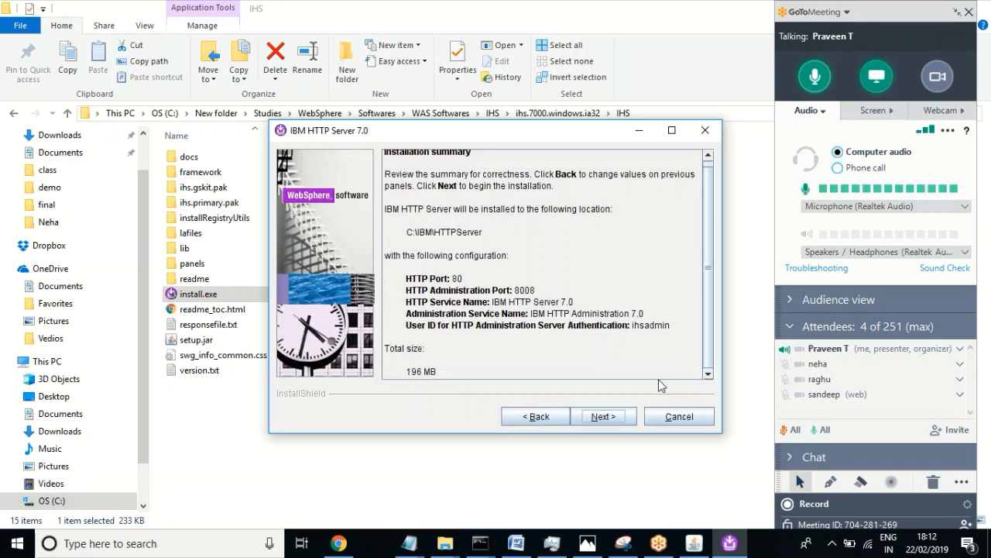
pyautogui.click(602, 416)
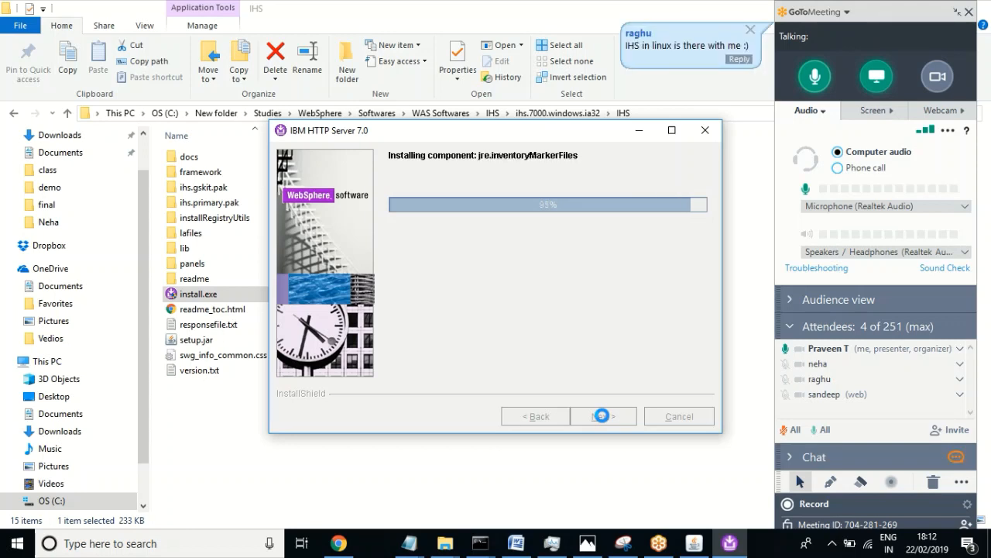
# Step: Answer the GoToMeeting chat during installation, then finish the successful install and close the installer
pyautogui.click(740, 60)
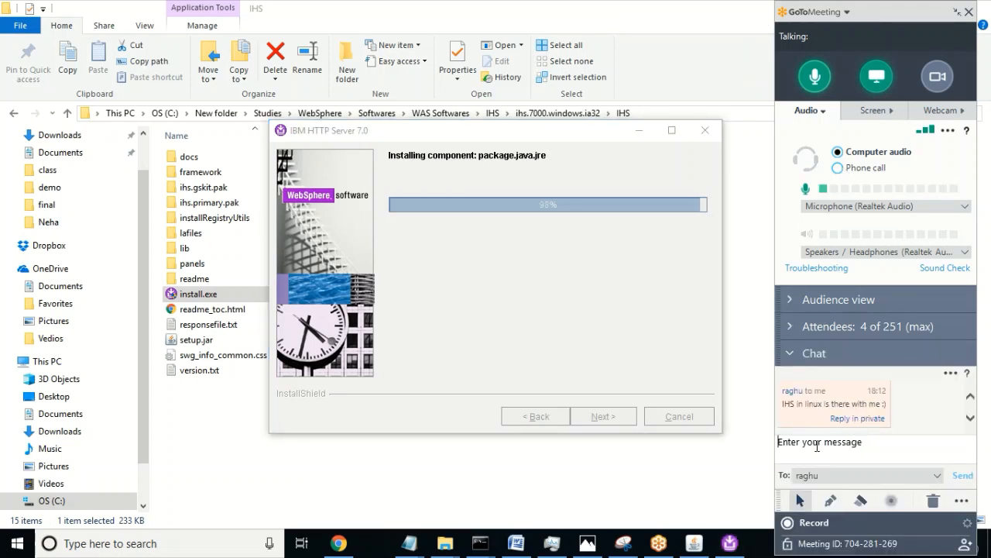
pyautogui.click(817, 443)
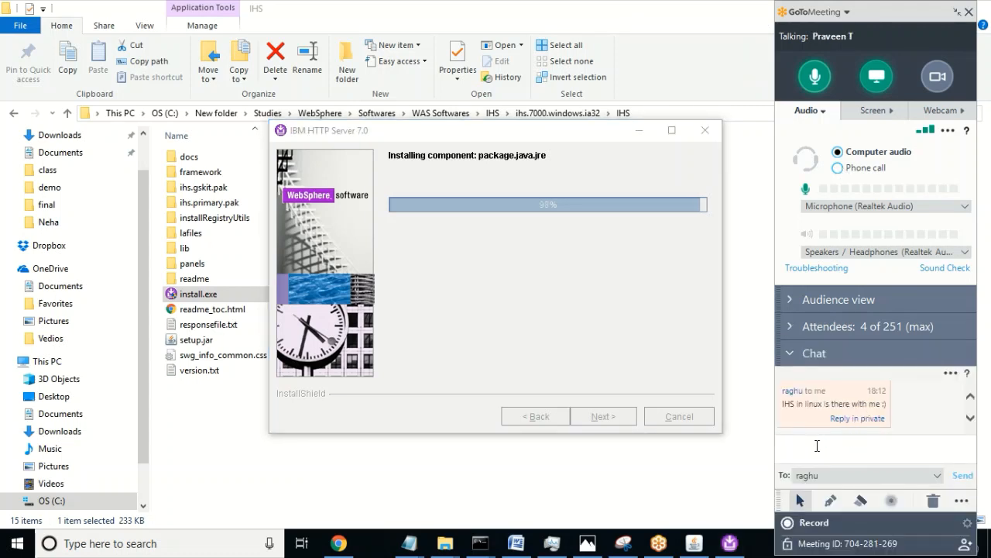
pyautogui.write('aowesome')
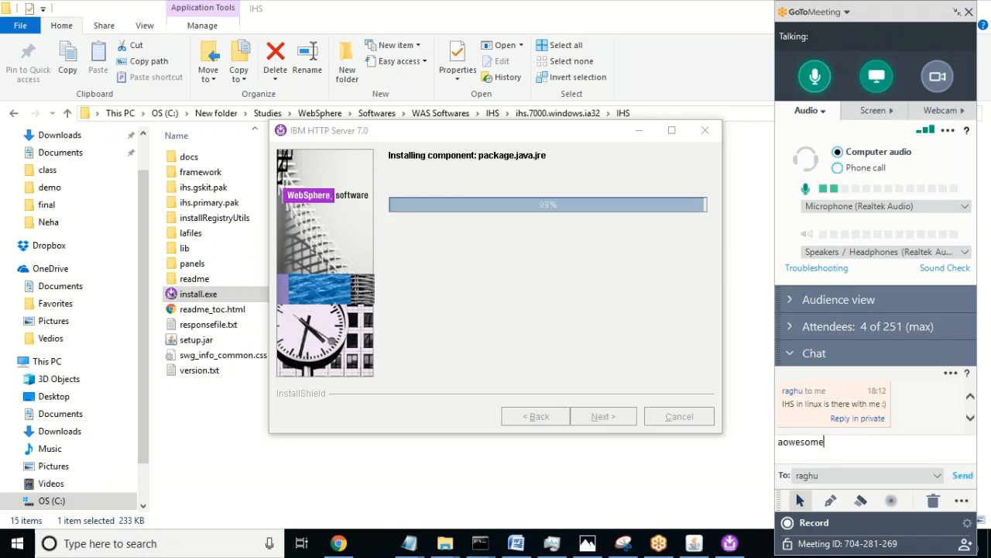
pyautogui.press('Return')
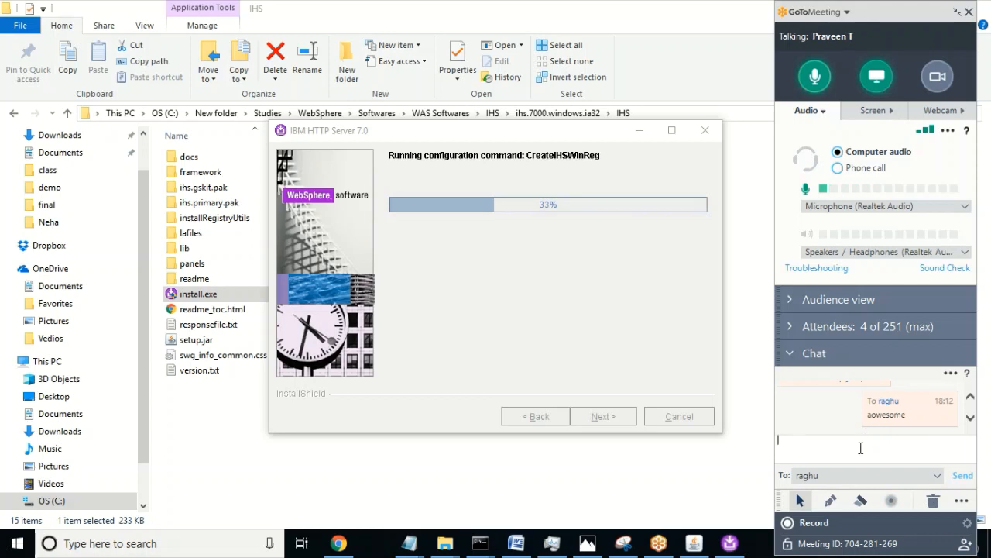
pyautogui.write('Iike websphere')
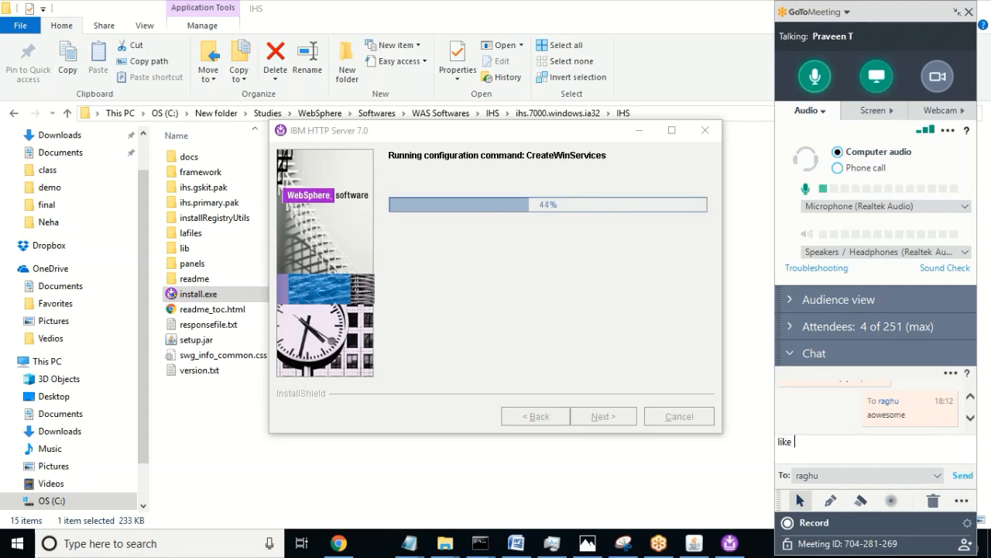
pyautogui.write(' we wil')
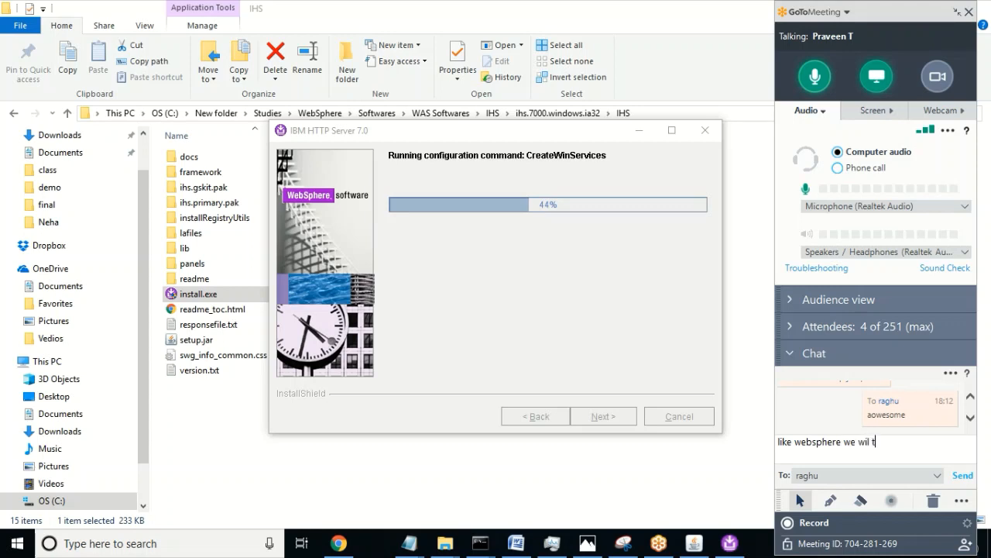
pyautogui.write(' try to create resp')
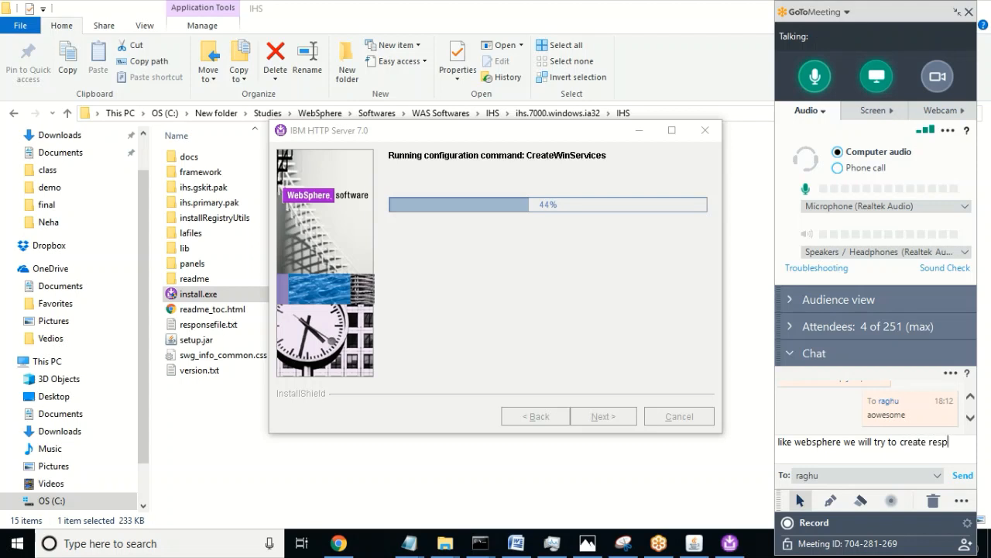
pyautogui.write('onse file')
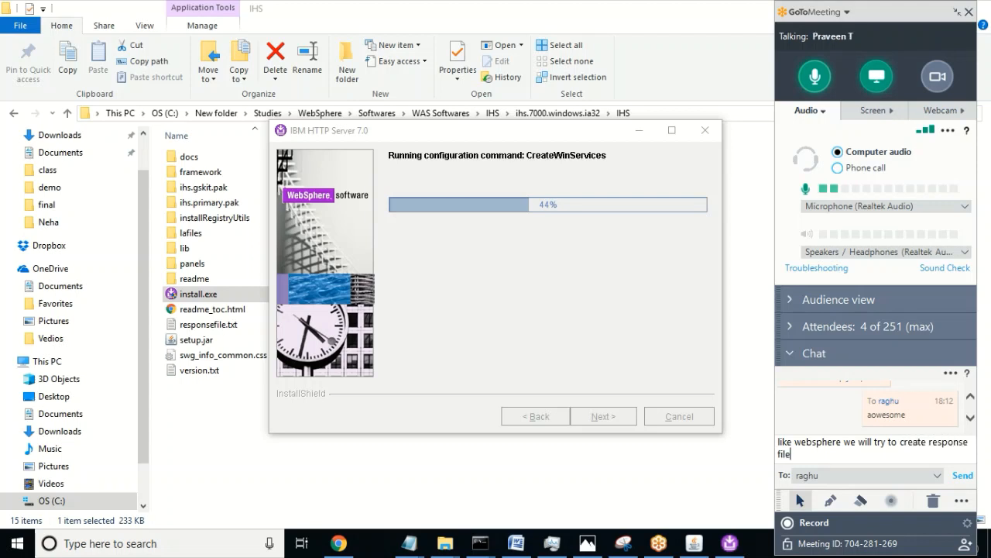
pyautogui.press('Return')
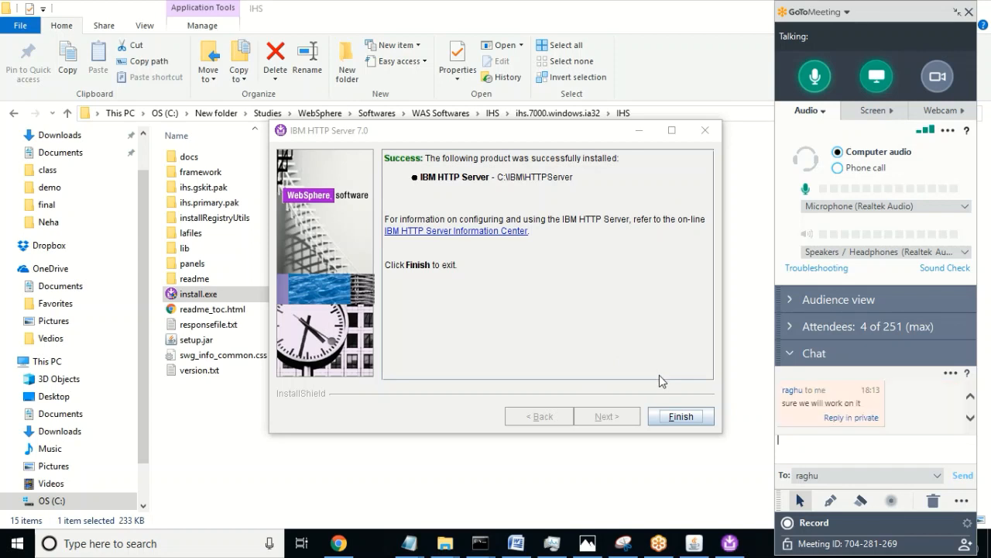
pyautogui.click(681, 418)
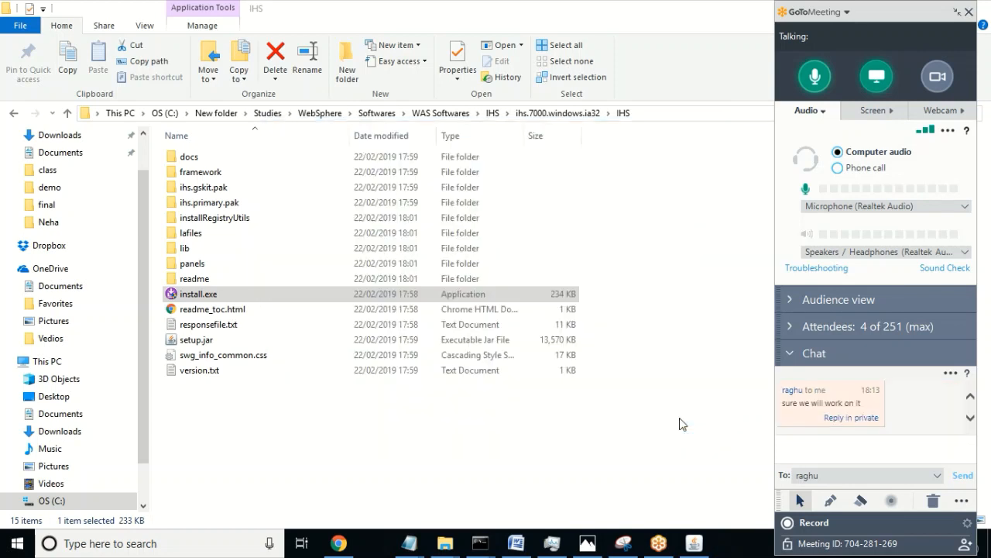
# Step: Collapse the GoToMeeting panel to its compact toolbar and close the IHS folder window
pyautogui.click(237, 455)
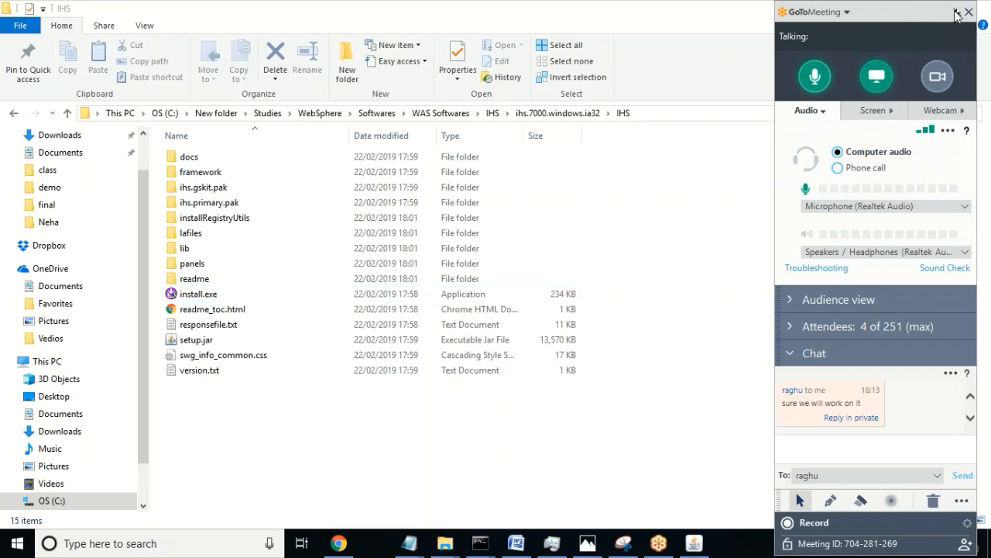
pyautogui.click(957, 13)
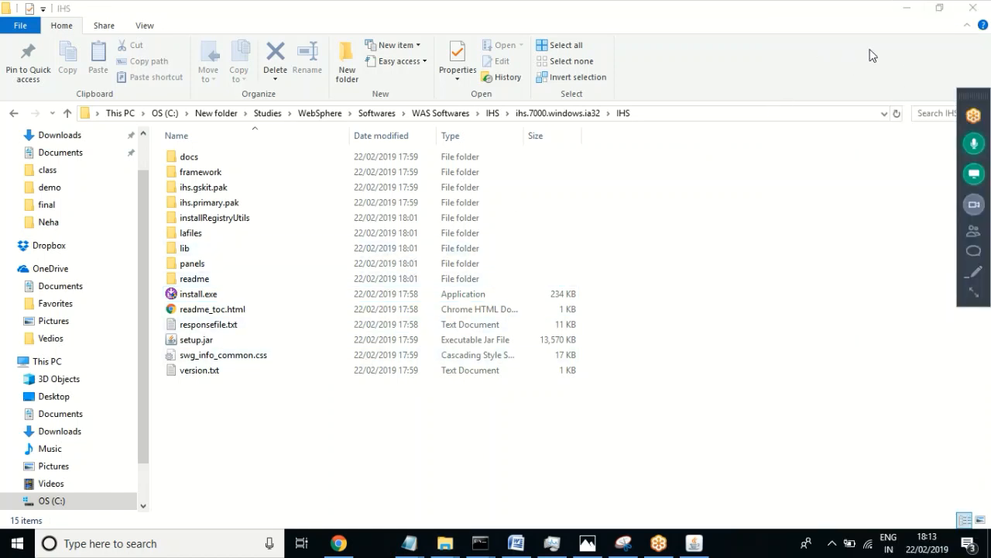
pyautogui.click(974, 11)
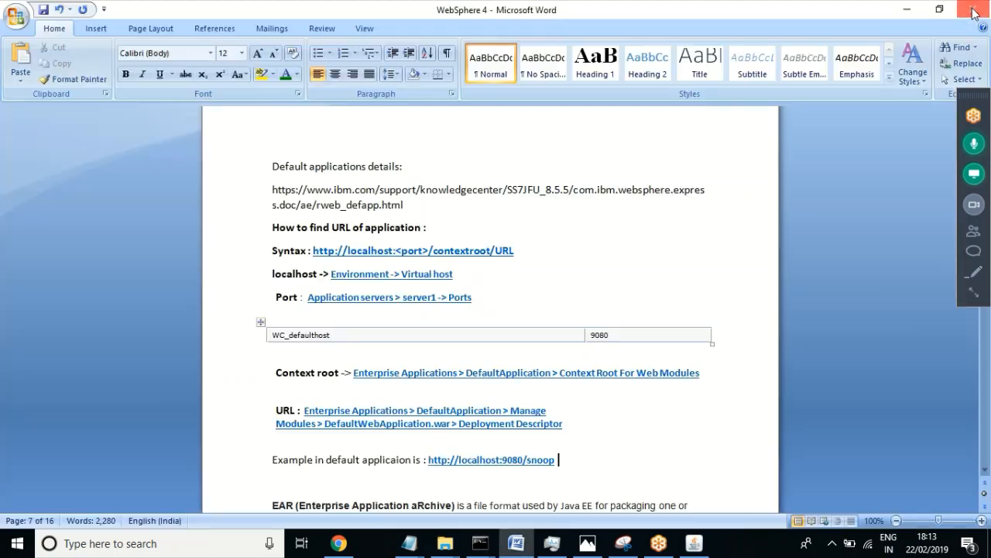
# Step: Search the WebSphere 4 notes for 'ibm http' to locate the IBM HTTP Server section
pyautogui.click(578, 391)
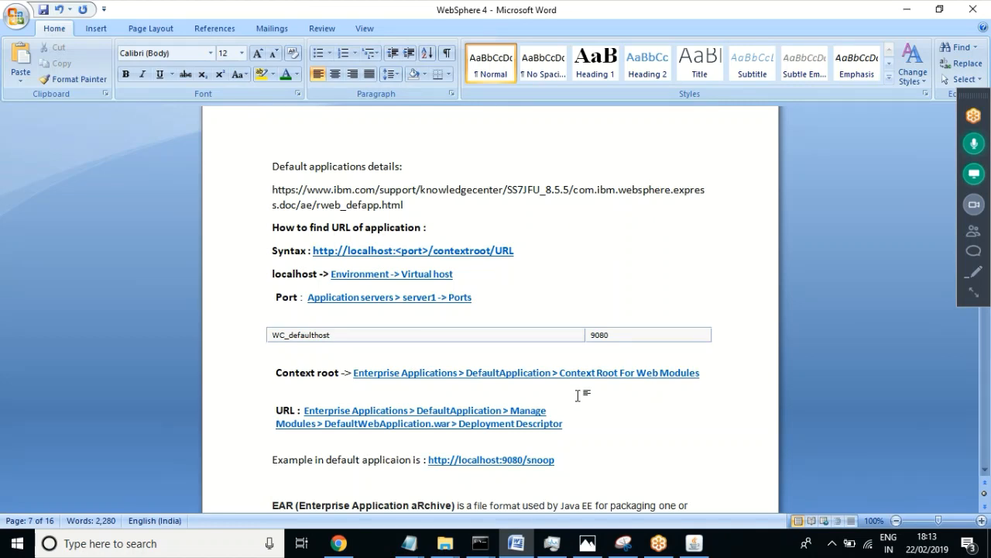
pyautogui.press('Down')
pyautogui.press('Down')
pyautogui.press('Down')
pyautogui.press('Down')
pyautogui.press('Down')
pyautogui.press('Down')
pyautogui.press('Down')
pyautogui.press('Down')
pyautogui.press('Down')
pyautogui.press('Down')
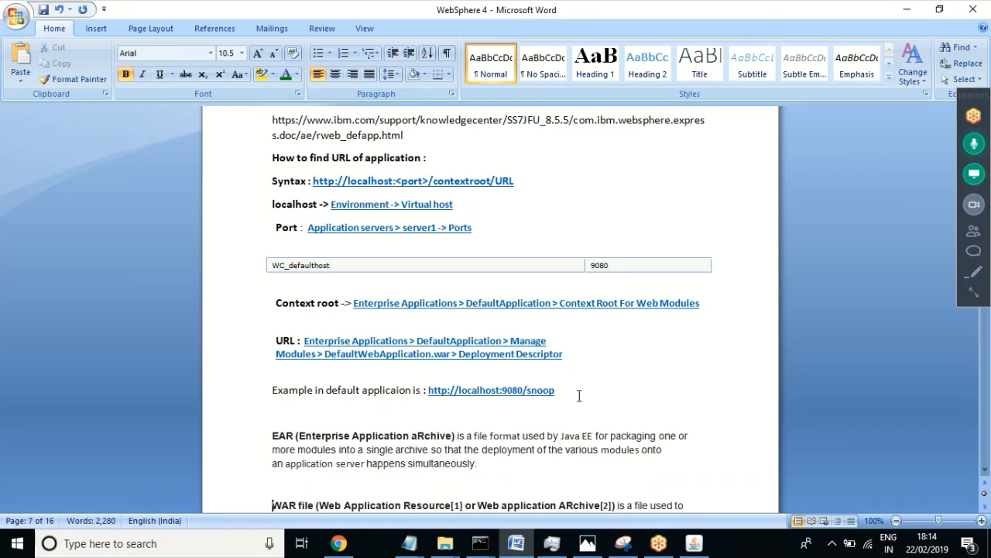
pyautogui.press('pagedown')
pyautogui.press('pagedown')
pyautogui.press('pagedown')
pyautogui.press('pagedown')
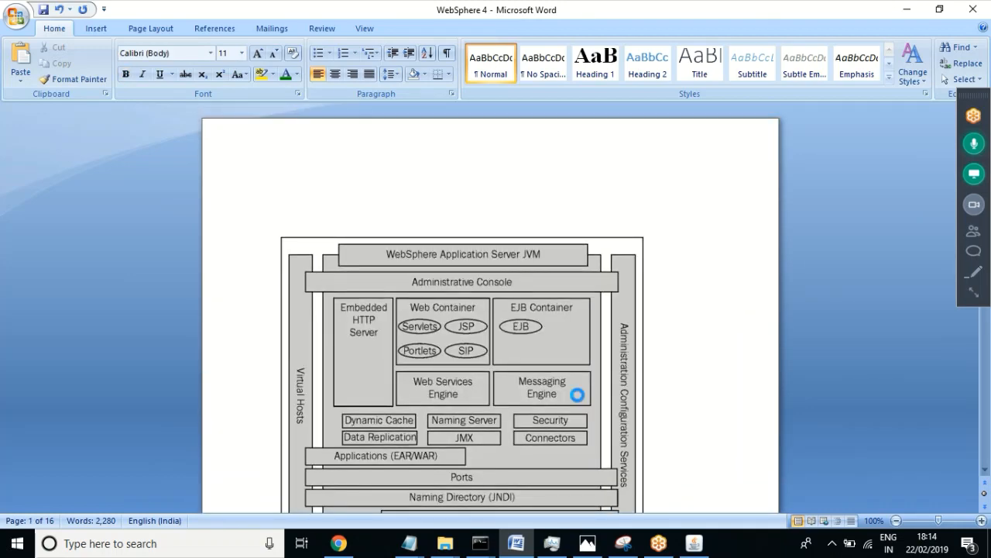
pyautogui.hotkey('ctrl', 'f')
pyautogui.write('ibm')
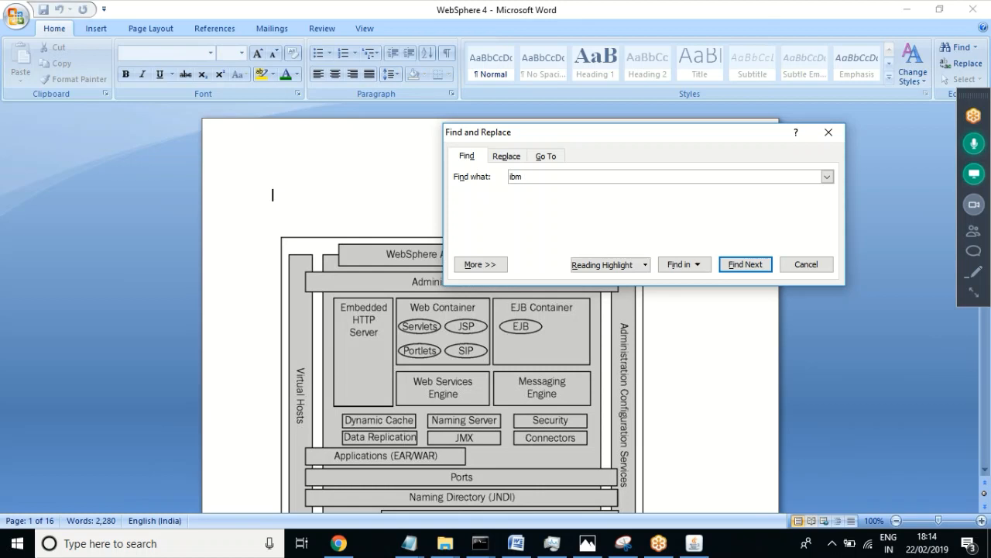
pyautogui.write(' http')
pyautogui.press('Return')
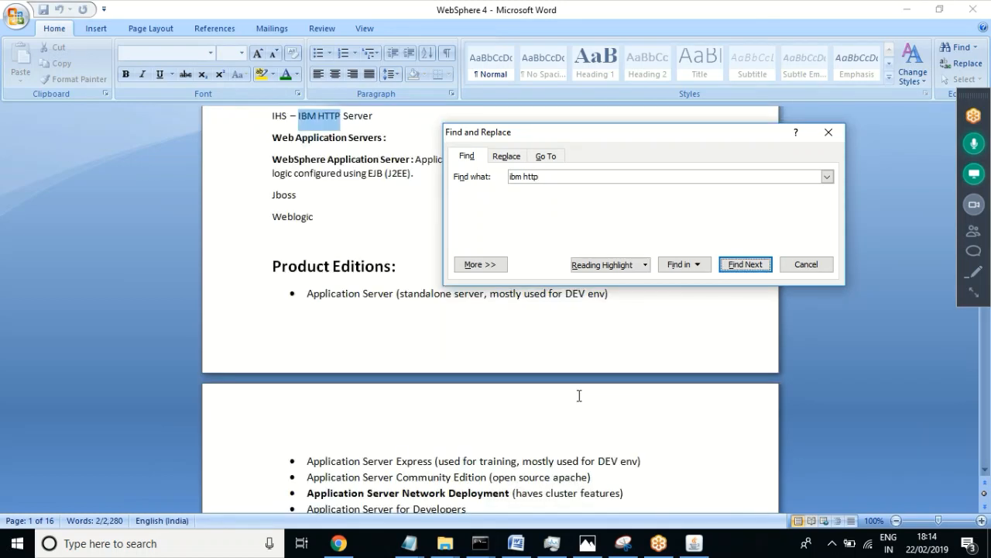
pyautogui.press('Return')
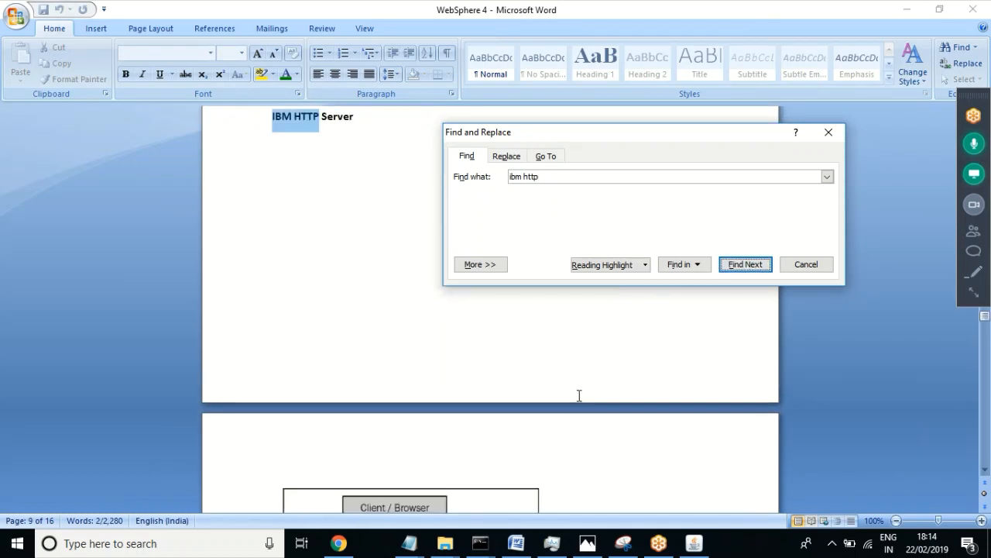
pyautogui.click(802, 266)
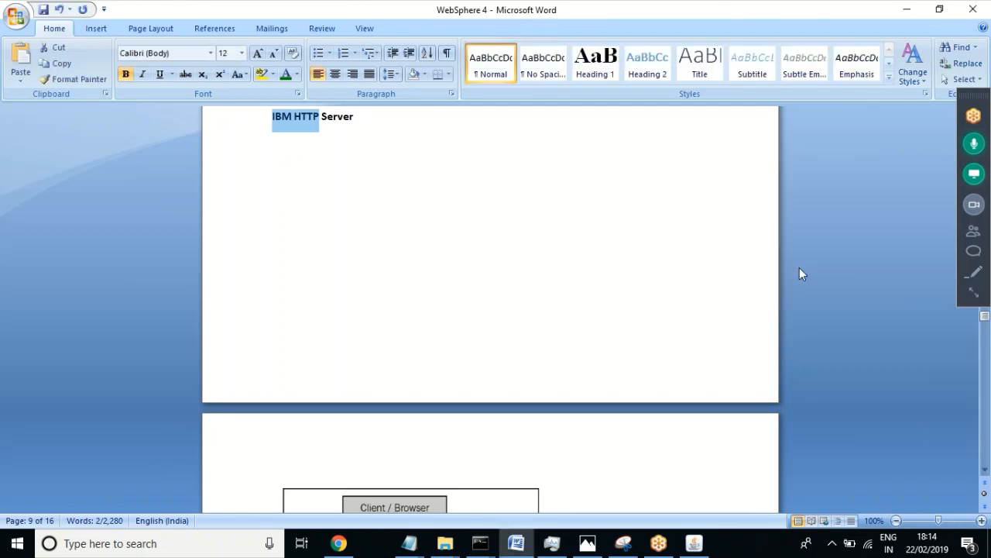
# Step: Select the IBM HTTP Server section from heading through log-file paths, then minimize Word
pyautogui.click(388, 195)
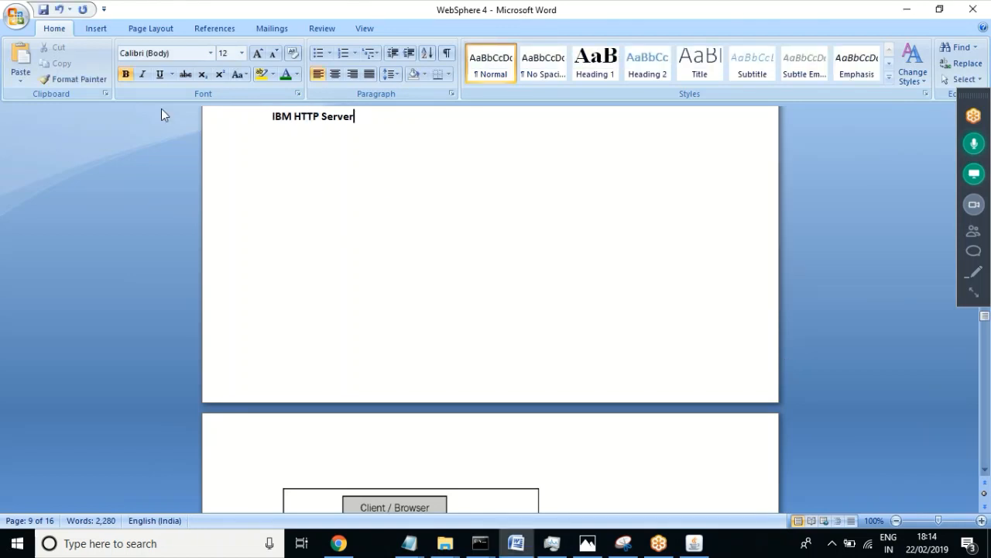
pyautogui.tripleClick(272, 116)
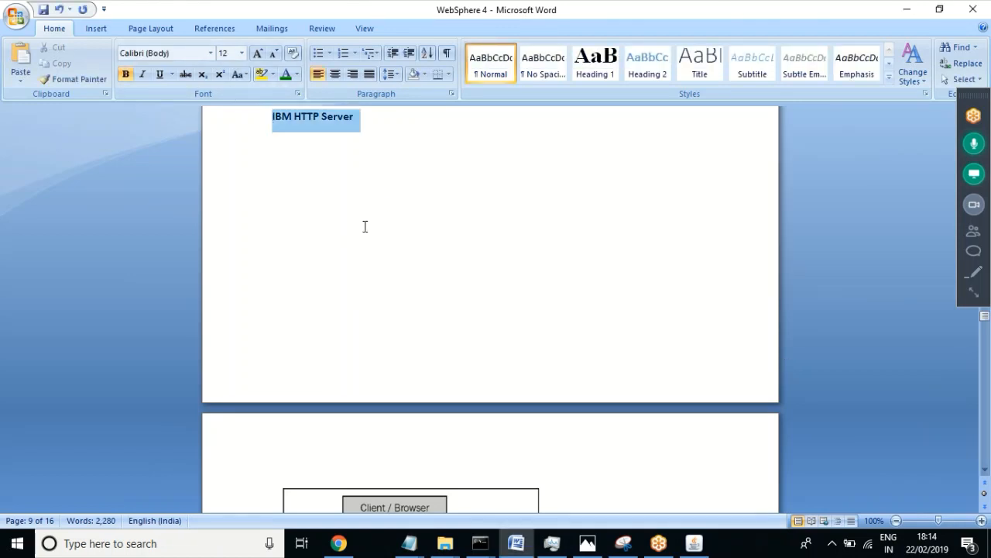
pyautogui.moveTo(434, 372); pyautogui.dragTo(573, 438)
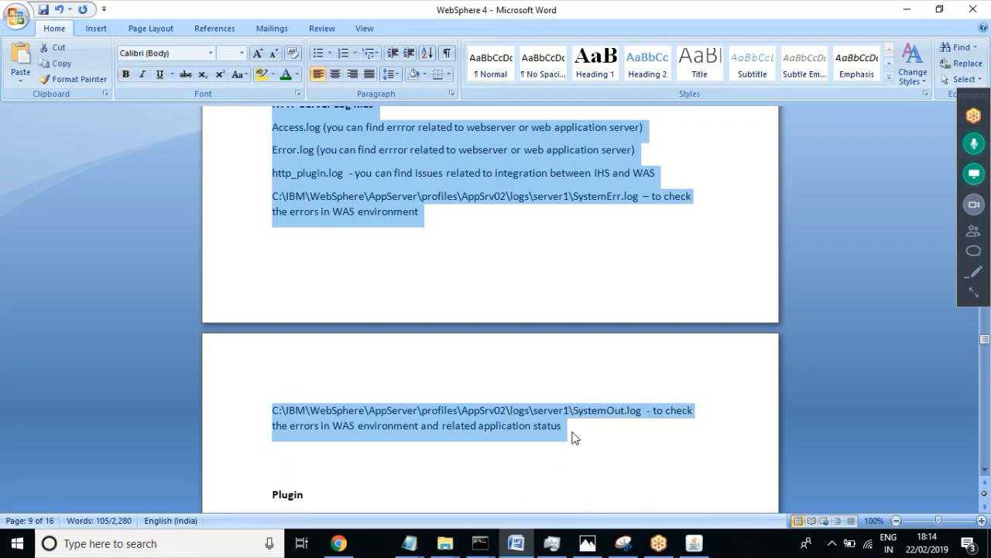
pyautogui.click(513, 548)
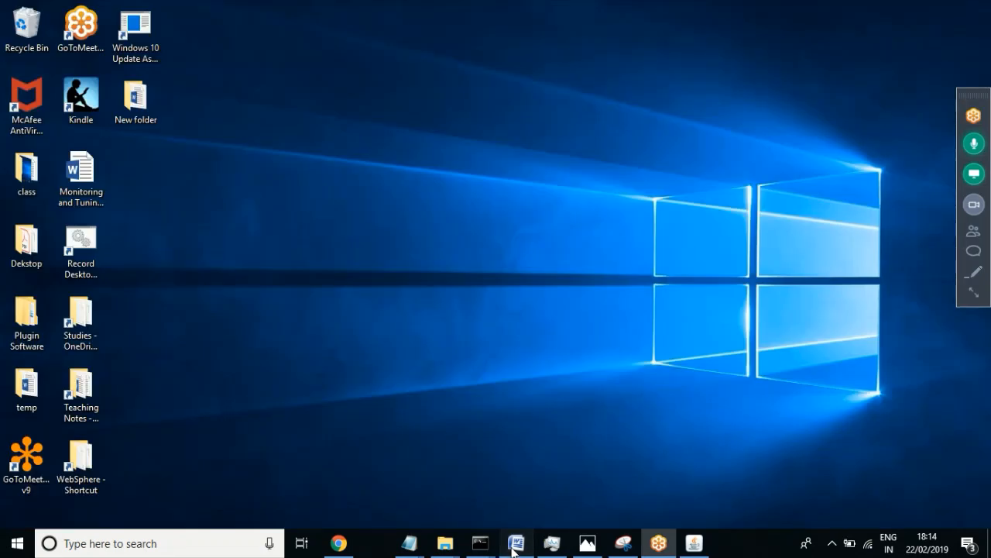
# Step: Open WebSphere.docx from the Desktop\class\demo folder
pyautogui.click(514, 548)
pyautogui.click(12, 17)
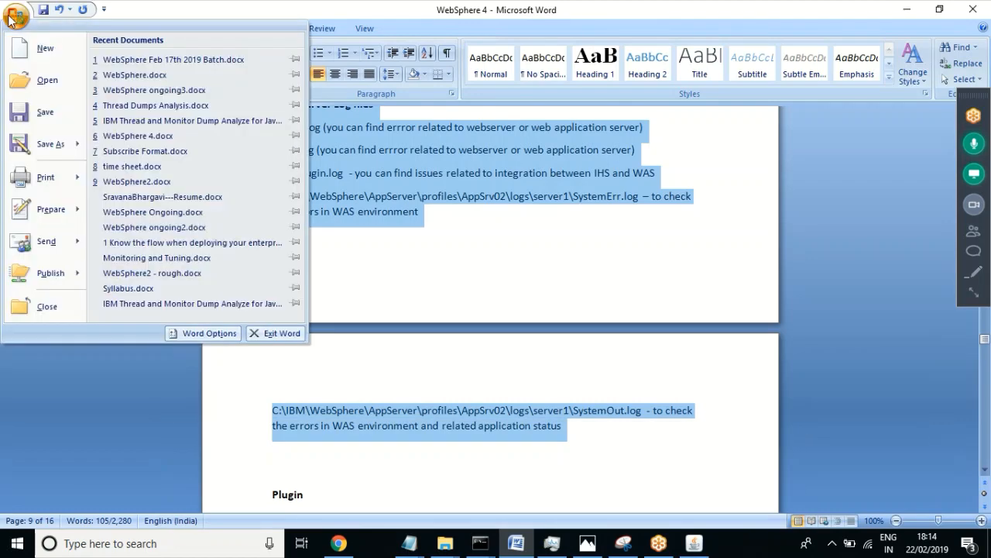
pyautogui.click(28, 85)
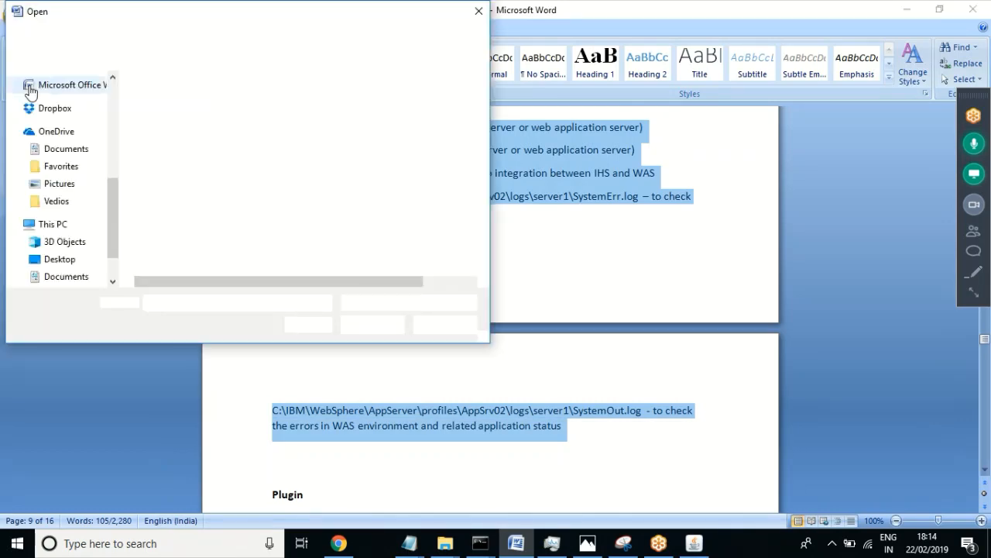
pyautogui.click(113, 92)
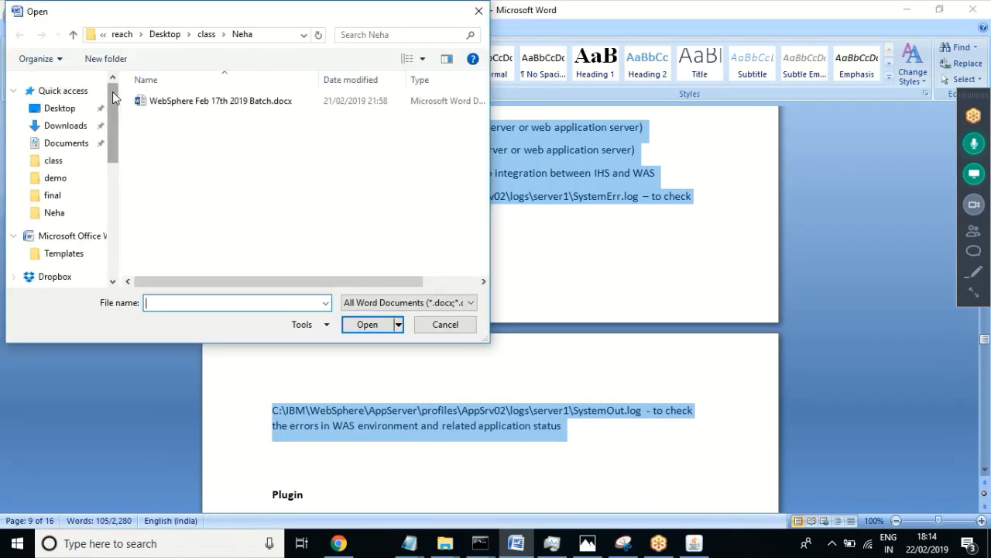
pyautogui.click(60, 108)
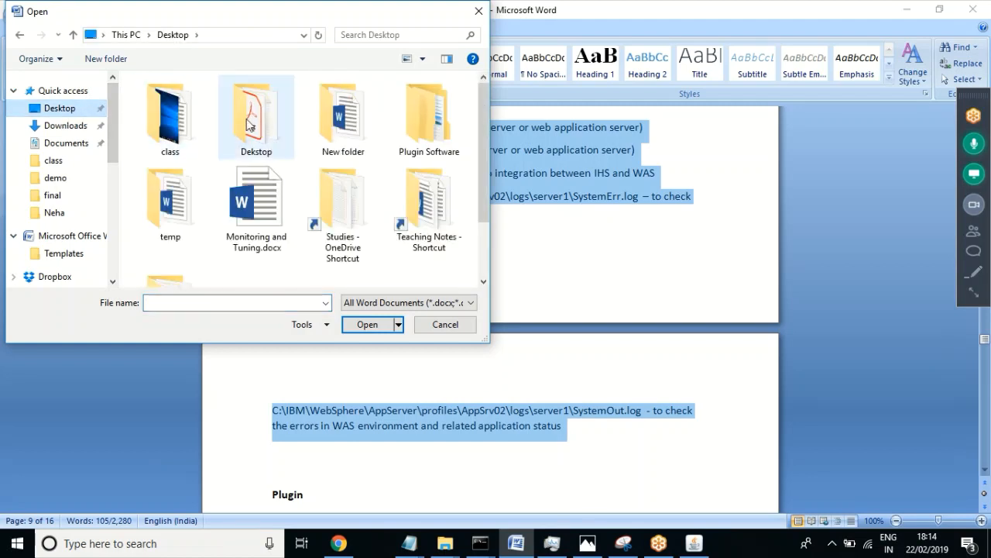
pyautogui.doubleClick(168, 116)
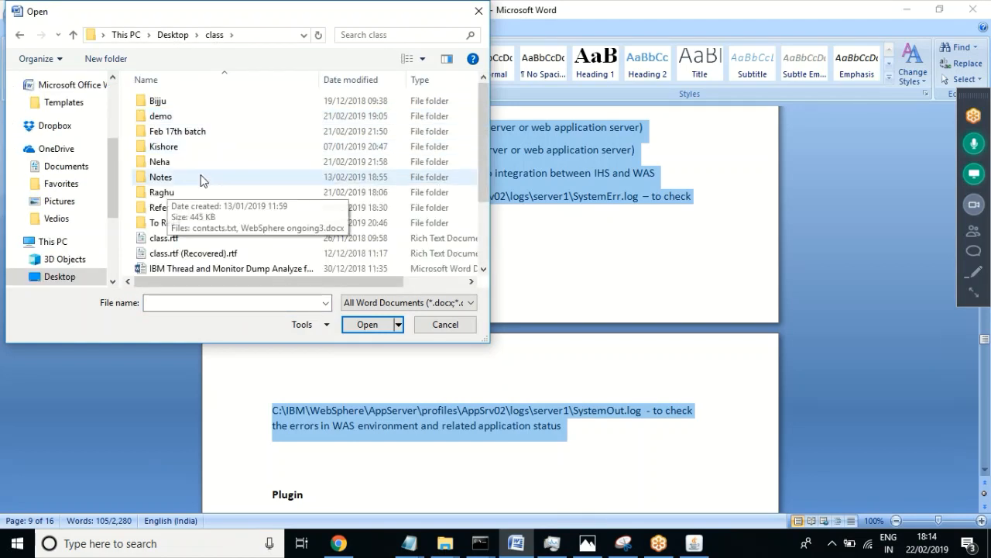
pyautogui.doubleClick(171, 122)
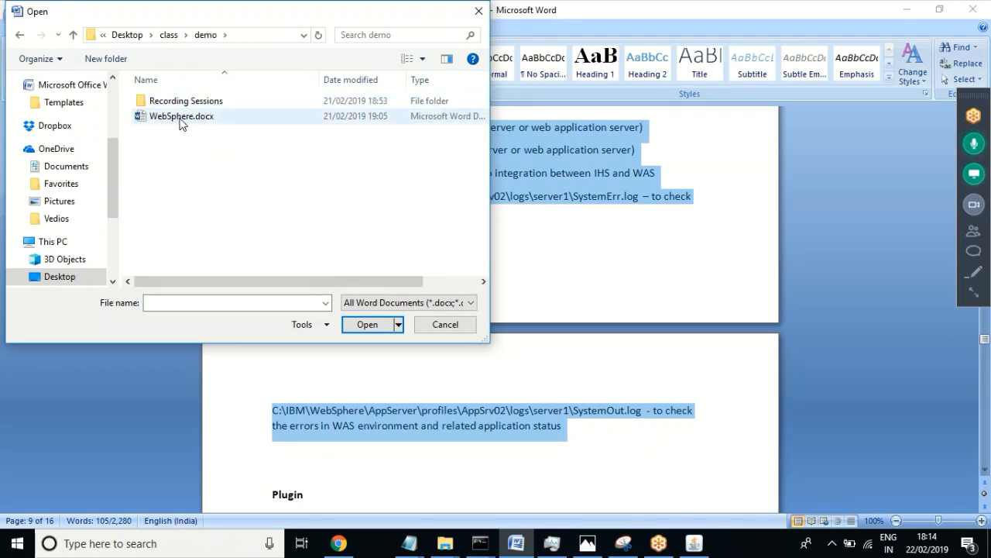
pyautogui.doubleClick(187, 116)
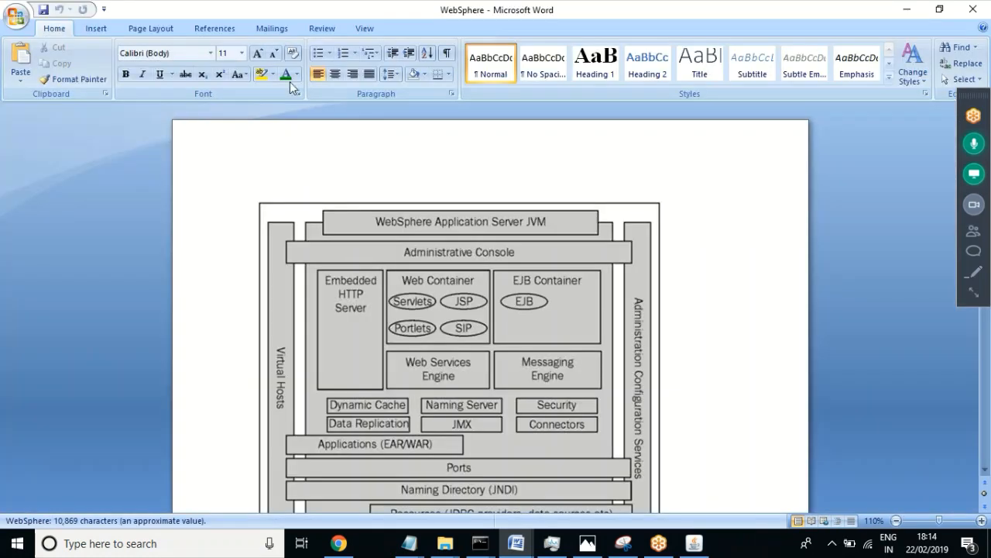
# Step: Paste the IBM HTTP Server notes at the end of WebSphere, below 'Thread detail'
pyautogui.click(480, 173)
pyautogui.scroll(-20, 481, 173)
pyautogui.click(481, 172)
pyautogui.press('pagedown')
pyautogui.press('pagedown')
pyautogui.press('pagedown')
pyautogui.press('pagedown')
pyautogui.press('pagedown')
pyautogui.press('pagedown')
pyautogui.press('pagedown')
pyautogui.press('pagedown')
pyautogui.press('pagedown')
pyautogui.press('pagedown')
pyautogui.press('pagedown')
pyautogui.press('pagedown')
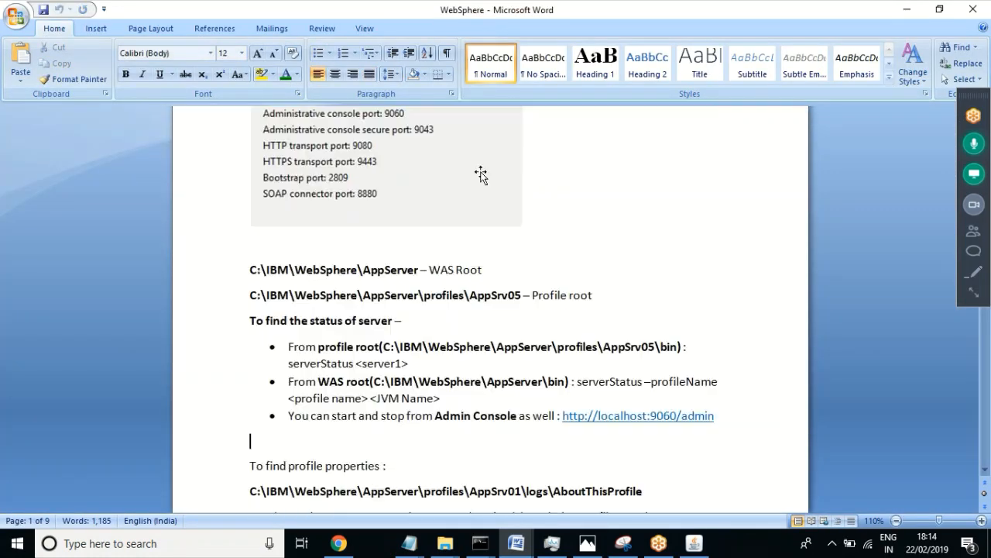
pyautogui.press('pagedown')
pyautogui.press('pagedown')
pyautogui.press('pagedown')
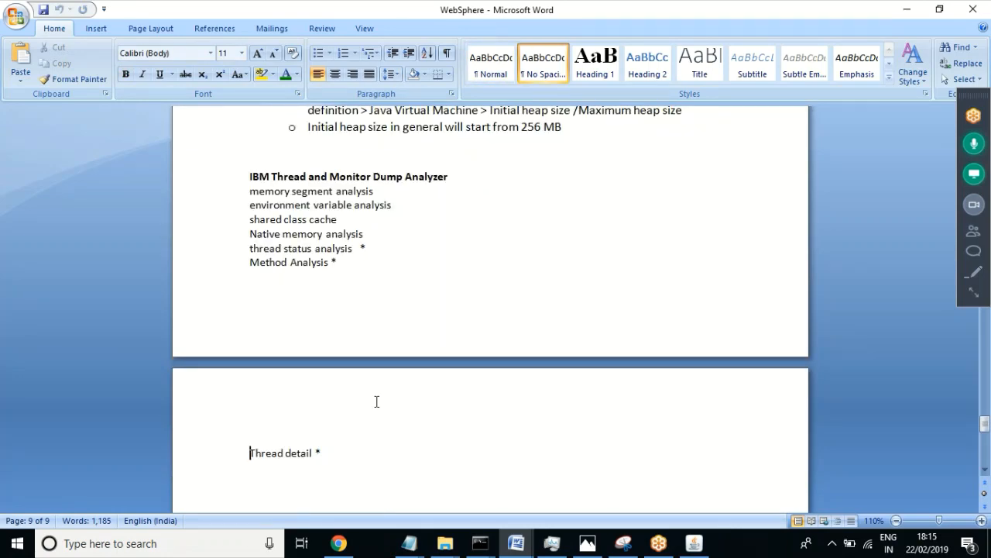
pyautogui.hotkey('ctrl', 'v')
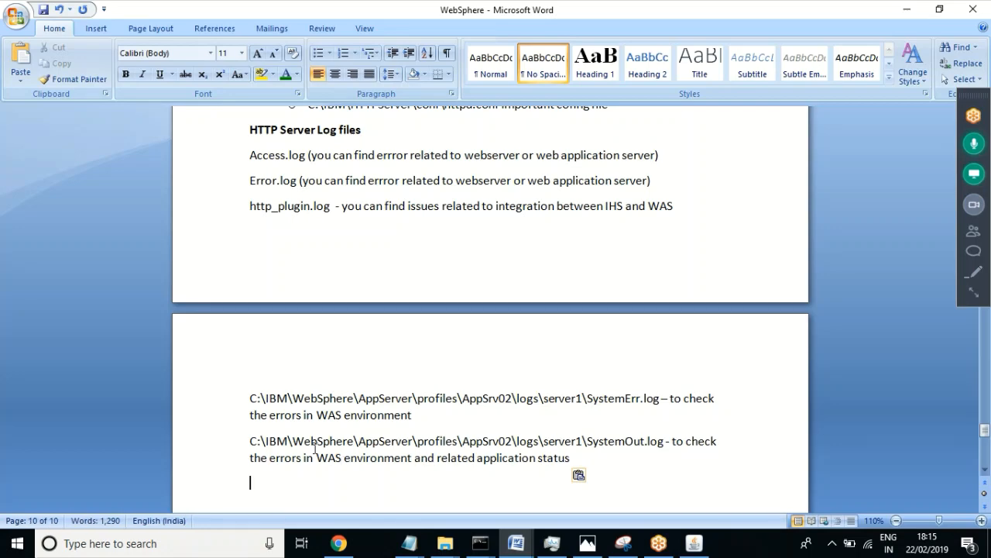
# Step: Review the pasted log paths and 'apachectl start' note, then launch services.msc
pyautogui.click(315, 448)
pyautogui.press('Up')
pyautogui.press('Up')
pyautogui.press('Up')
pyautogui.press('Up')
pyautogui.press('Up')
pyautogui.press('Up')
pyautogui.press('Up')
pyautogui.press('Up')
pyautogui.press('Up')
pyautogui.press('Up')
pyautogui.press('Up')
pyautogui.press('Up')
pyautogui.press('Up')
pyautogui.press('Up')
pyautogui.press('Up')
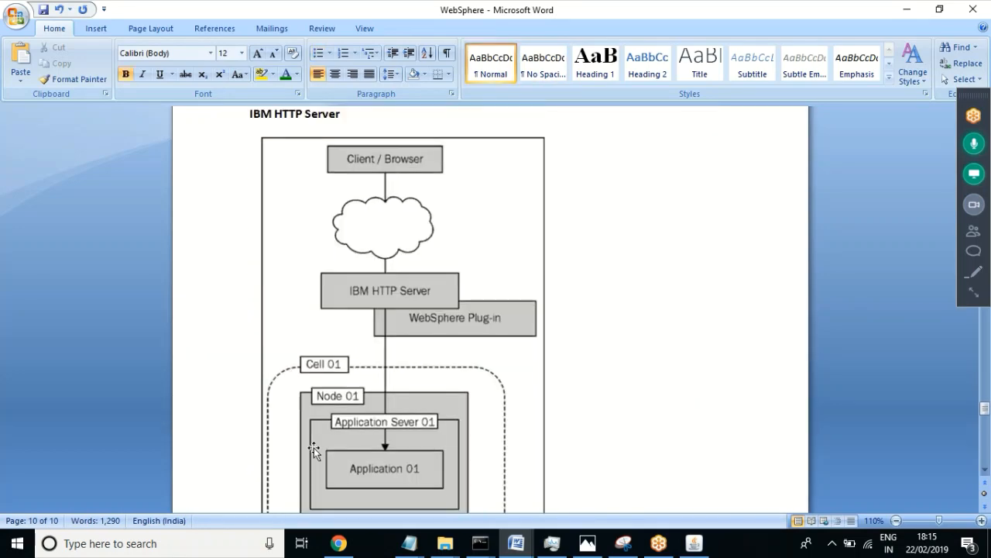
pyautogui.press('Down')
pyautogui.press('Down')
pyautogui.press('Down')
pyautogui.press('Down')
pyautogui.press('Down')
pyautogui.press('Down')
pyautogui.press('Down')
pyautogui.press('Down')
pyautogui.press('Down')
pyautogui.press('Down')
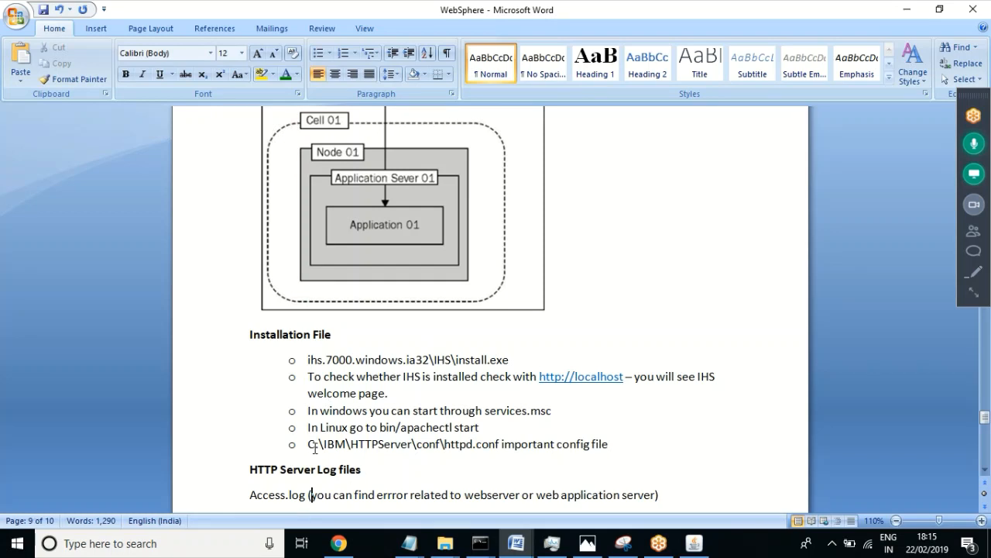
pyautogui.press('Down')
pyautogui.press('Down')
pyautogui.press('Down')
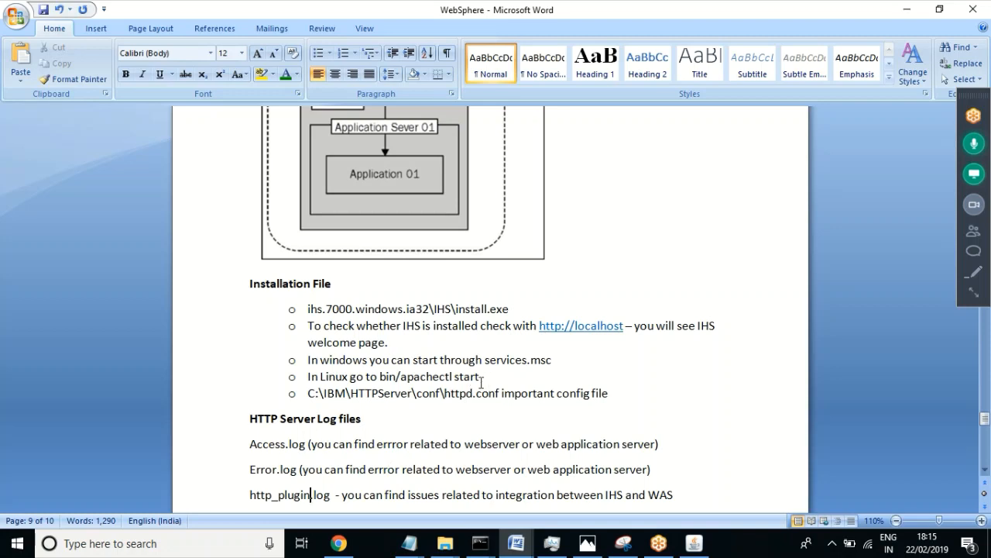
pyautogui.moveTo(481, 376); pyautogui.dragTo(413, 383)
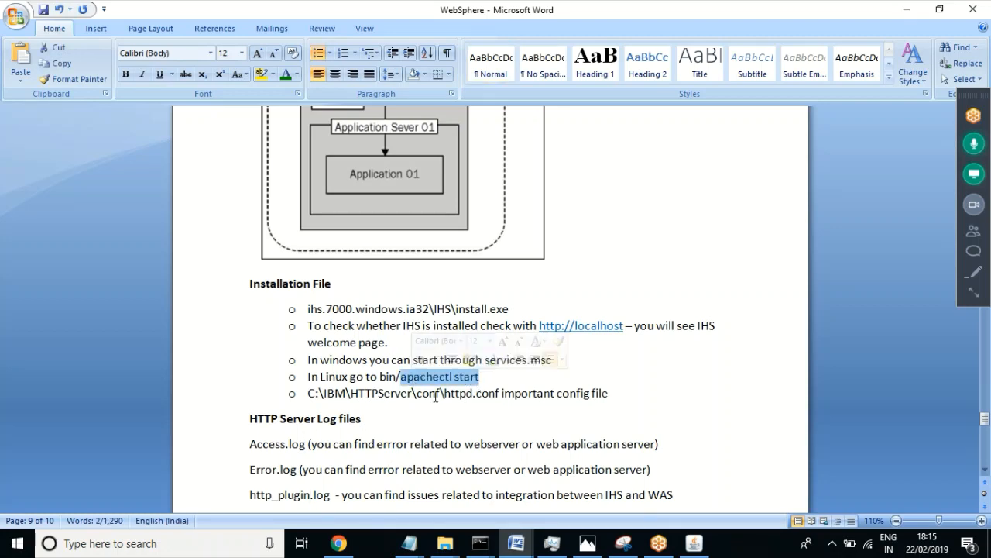
pyautogui.click(402, 381)
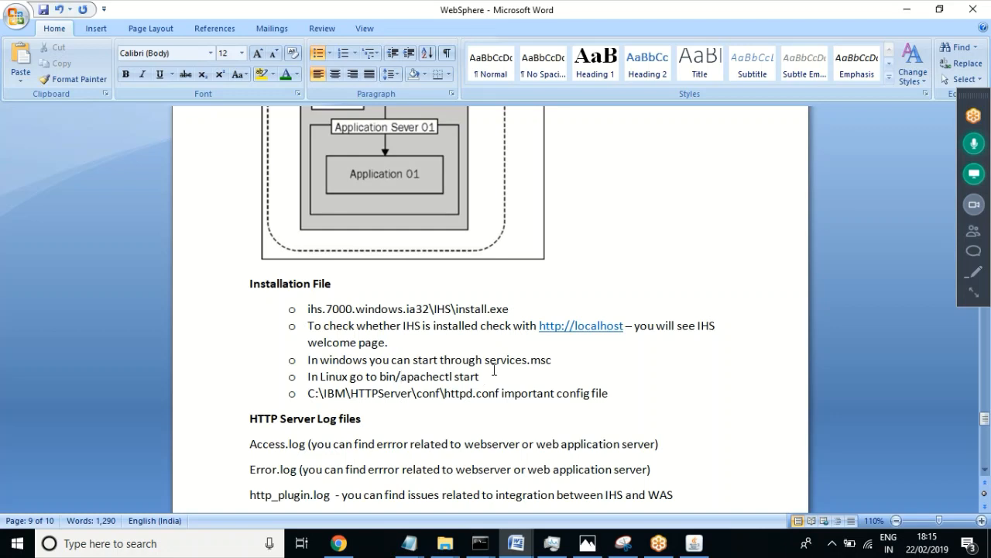
pyautogui.moveTo(481, 376); pyautogui.dragTo(439, 376)
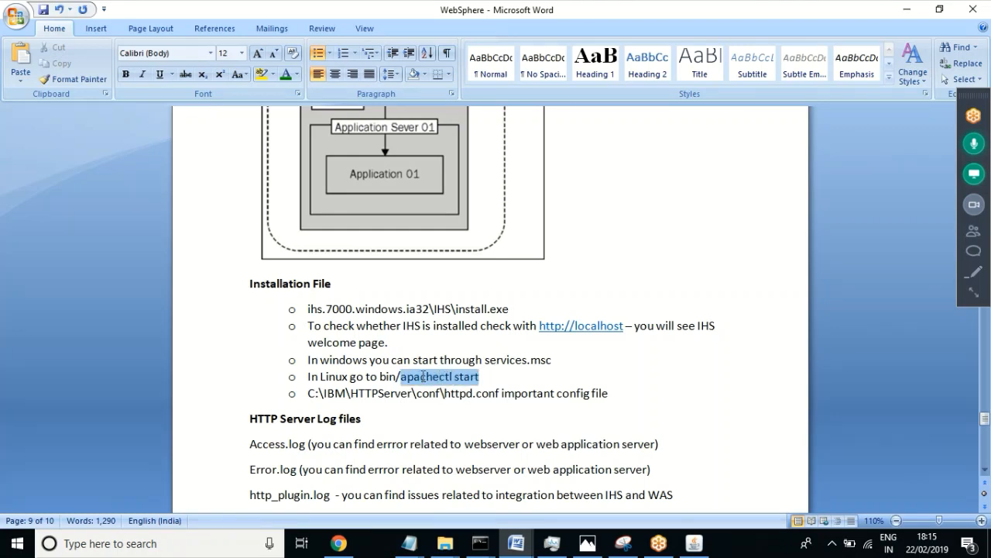
pyautogui.click(481, 376)
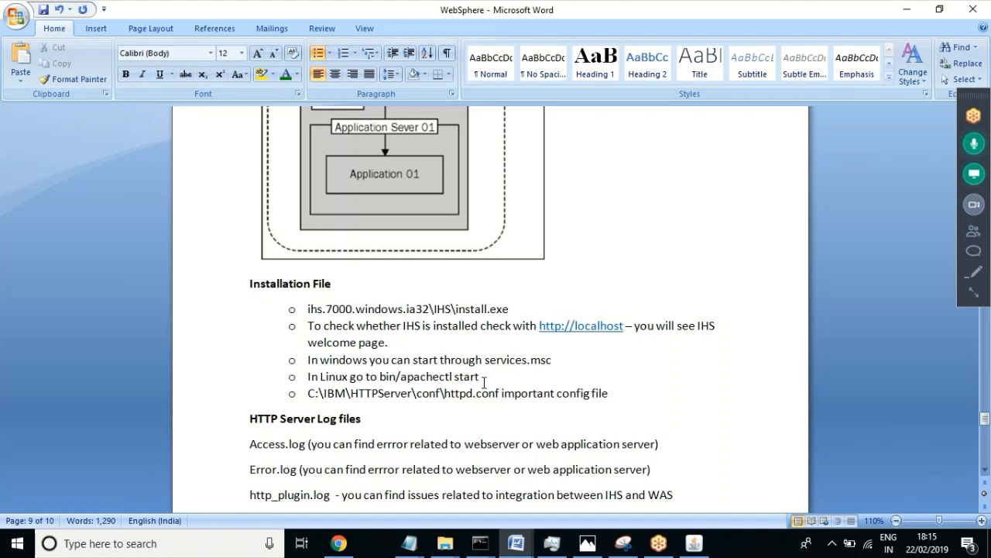
pyautogui.press('super+r')
pyautogui.press('Return')
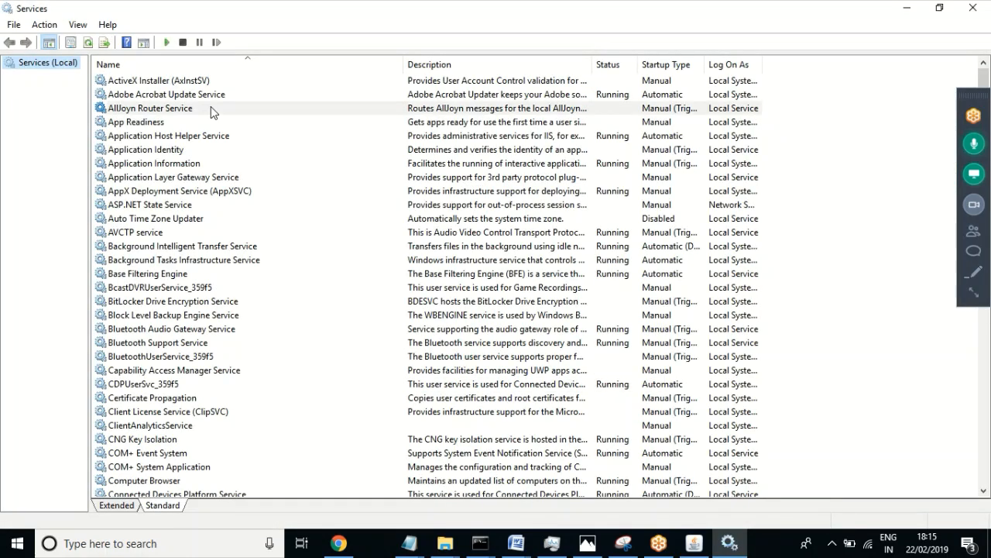
# Step: Find IBM HTTP Server 7.0 in the services list and start it from its context menu
pyautogui.click(211, 108)
pyautogui.press('i')
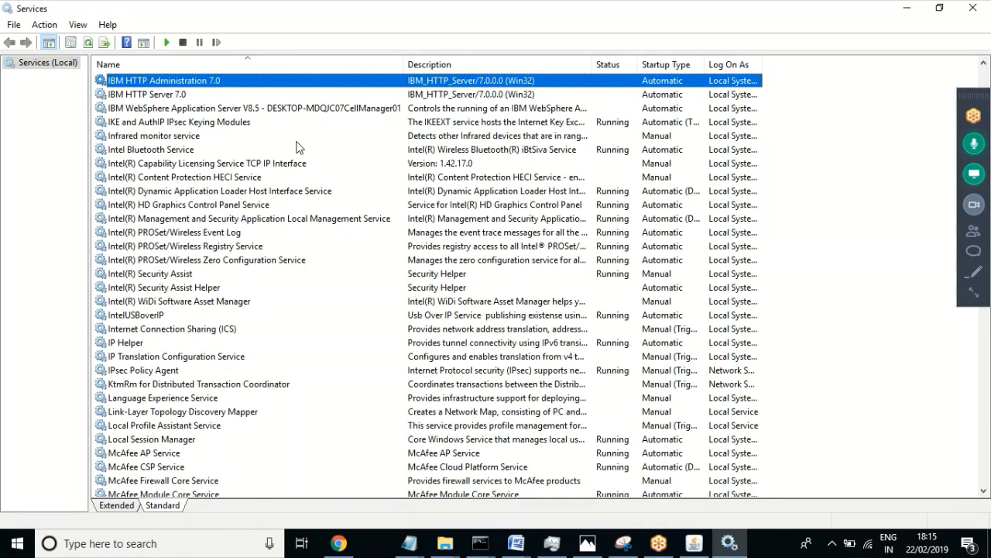
pyautogui.click(149, 96)
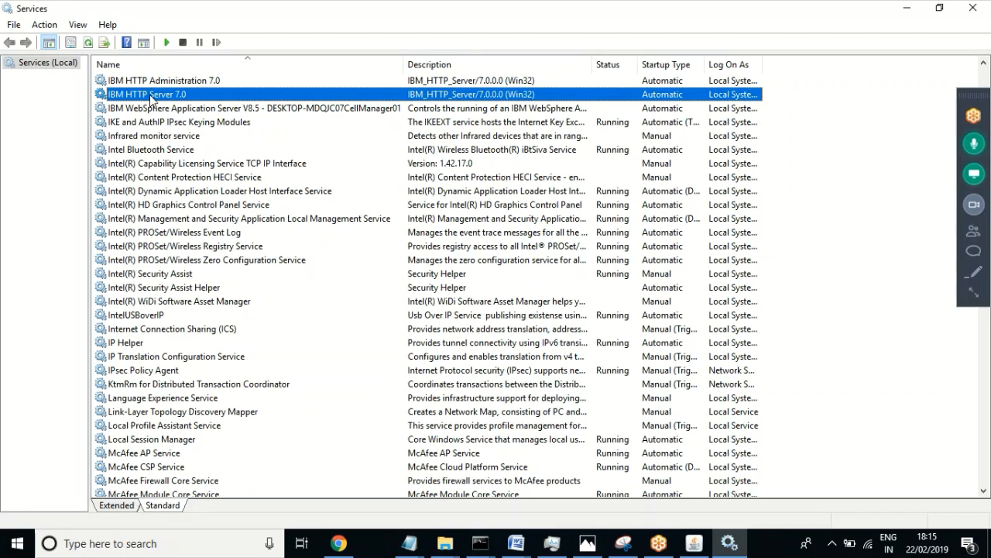
pyautogui.rightClick(151, 98)
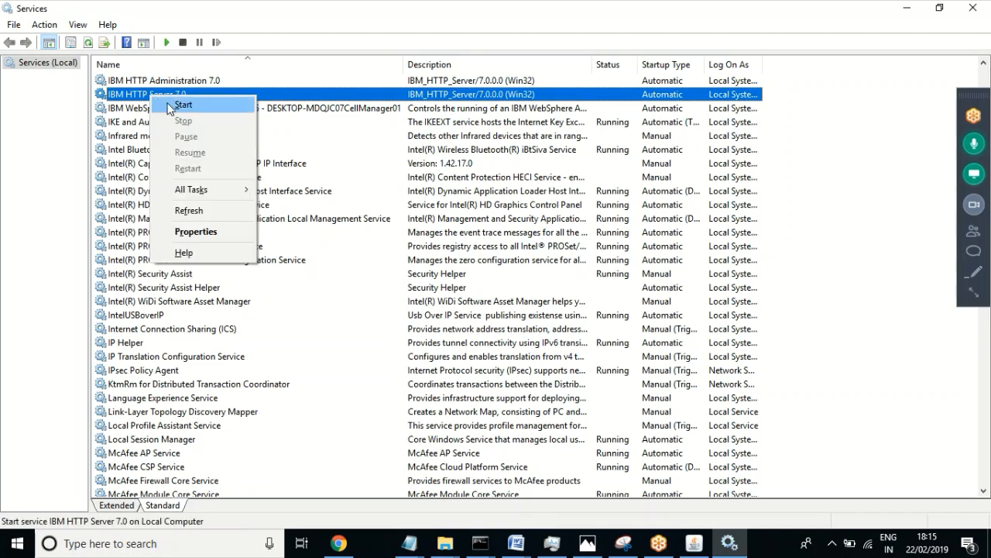
pyautogui.click(179, 107)
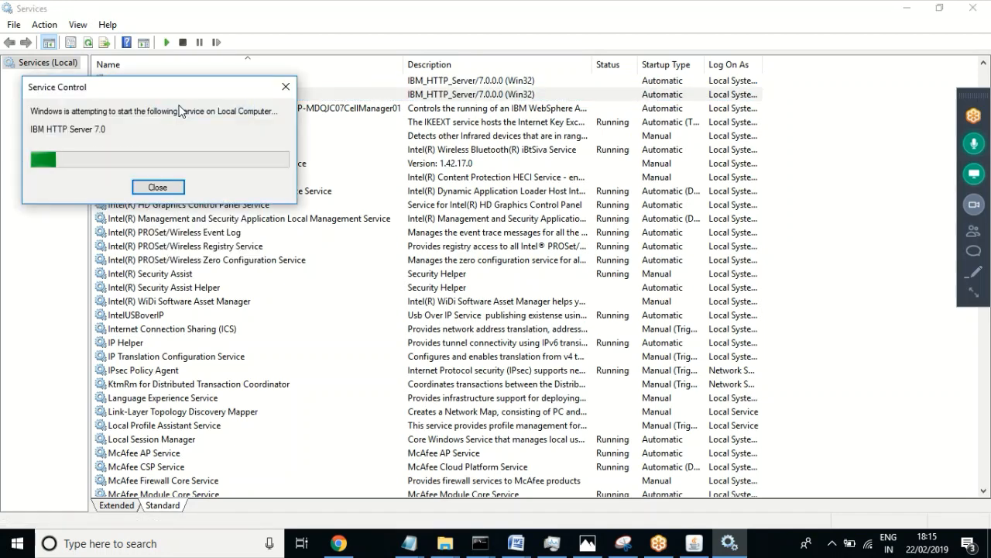
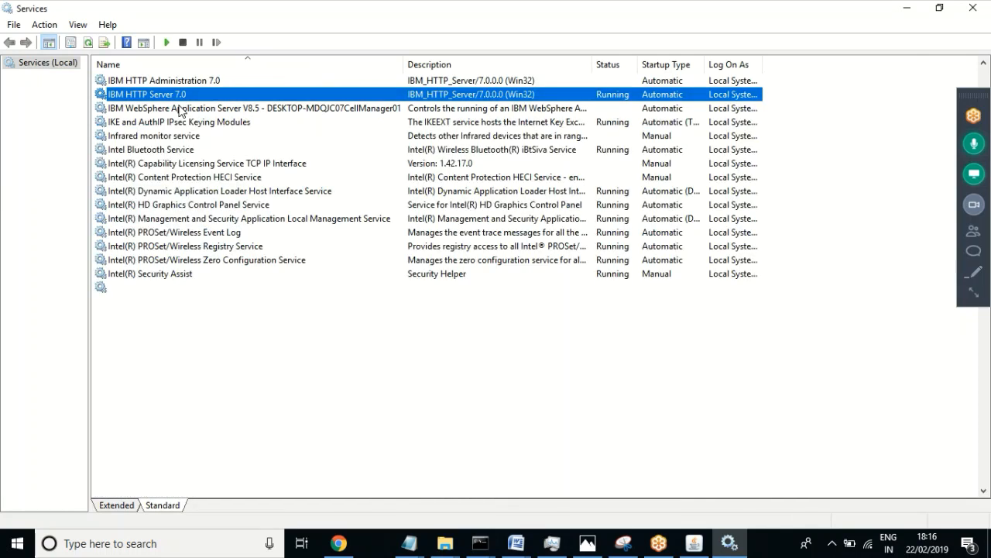
# Step: Start the IBM HTTP Administration 7.0 service from its context menu
pyautogui.click(204, 81)
pyautogui.rightClick(204, 83)
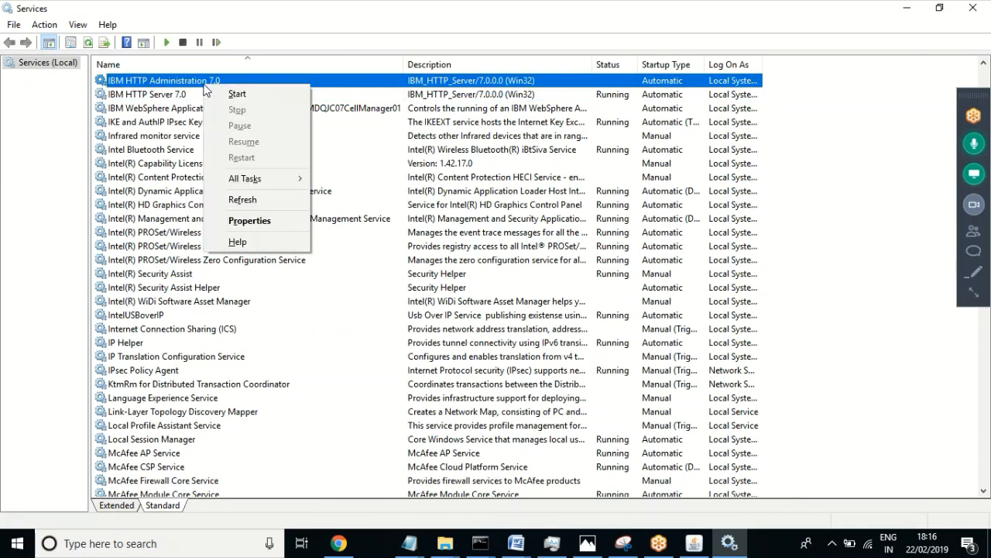
pyautogui.click(236, 93)
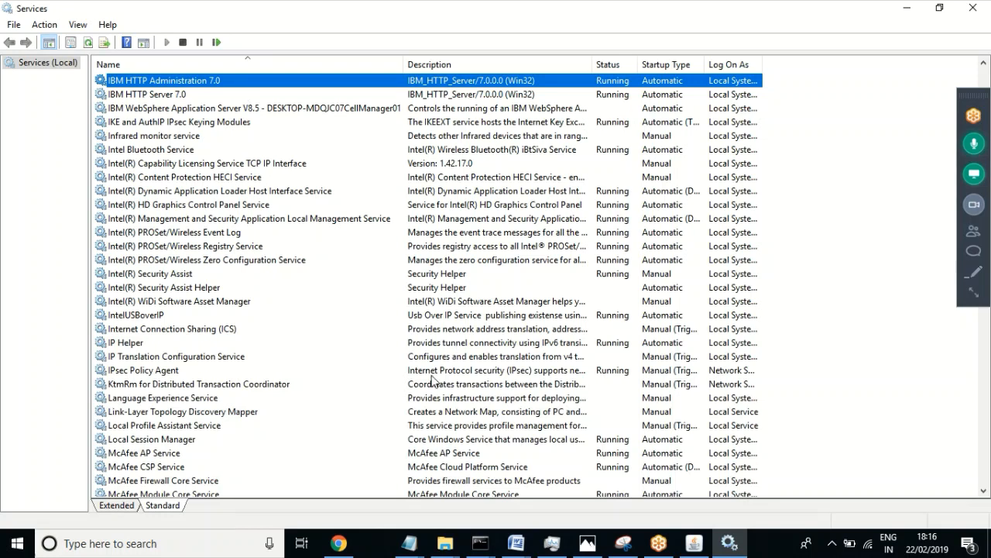
pyautogui.click(339, 543)
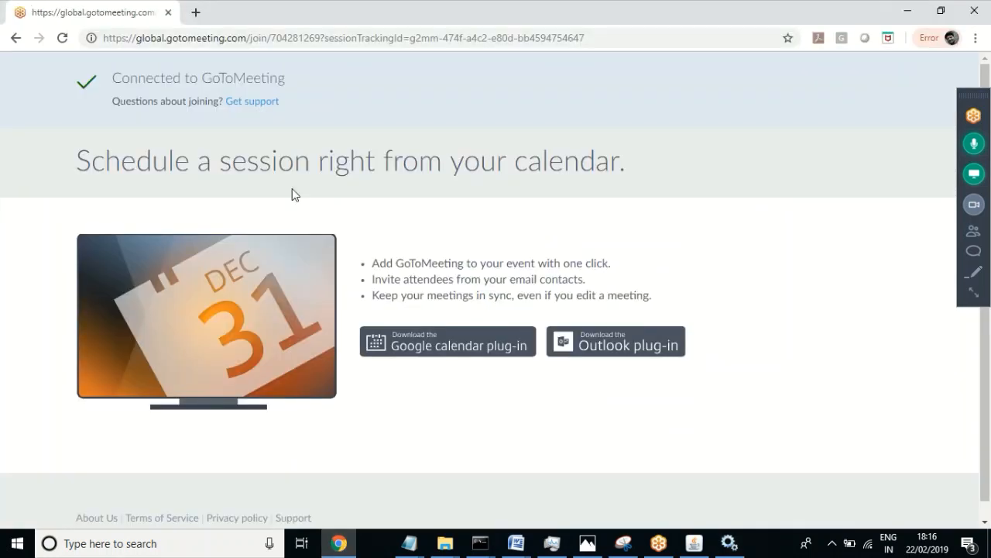
pyautogui.click(196, 14)
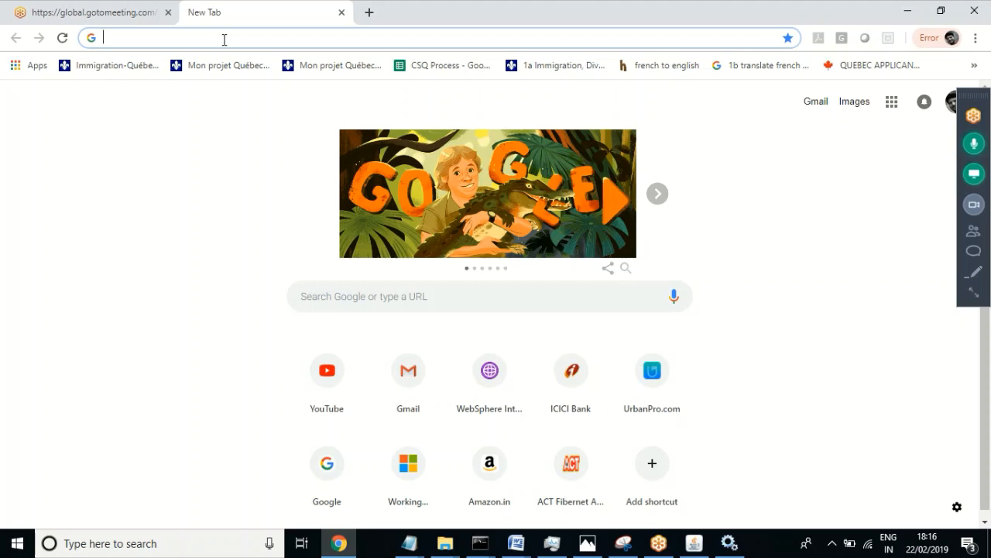
pyautogui.write('ht')
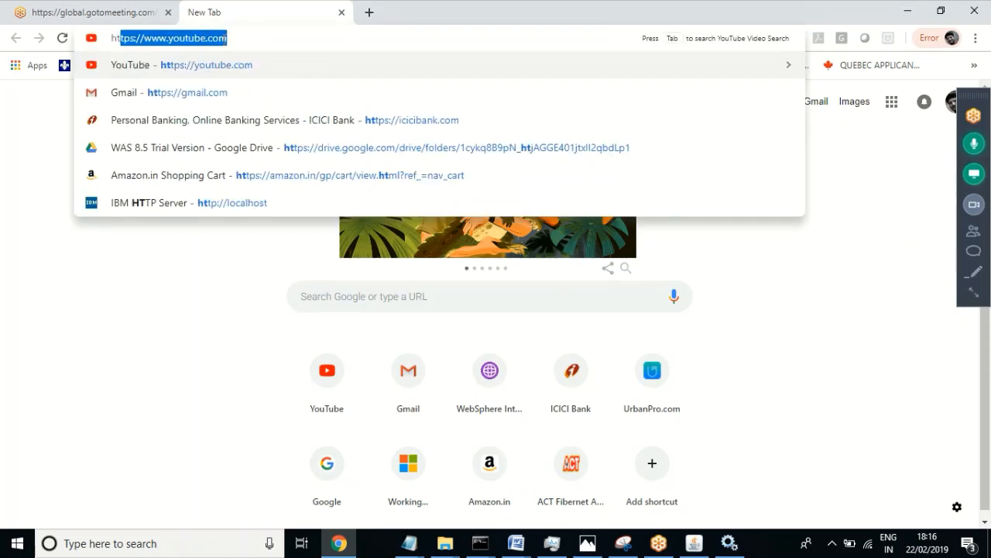
pyautogui.write('tP')
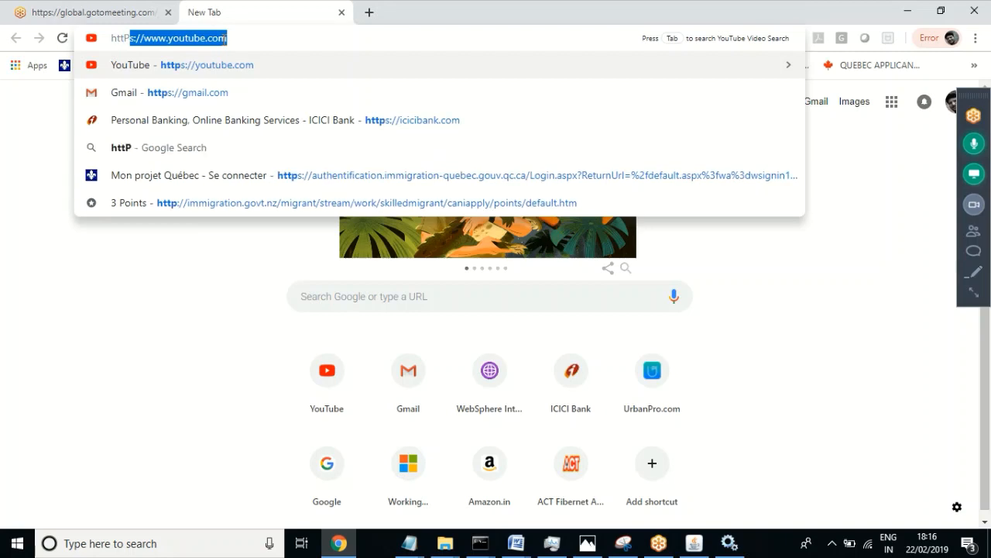
pyautogui.press('BackSpace')
pyautogui.press('BackSpace')
pyautogui.press('BackSpace')
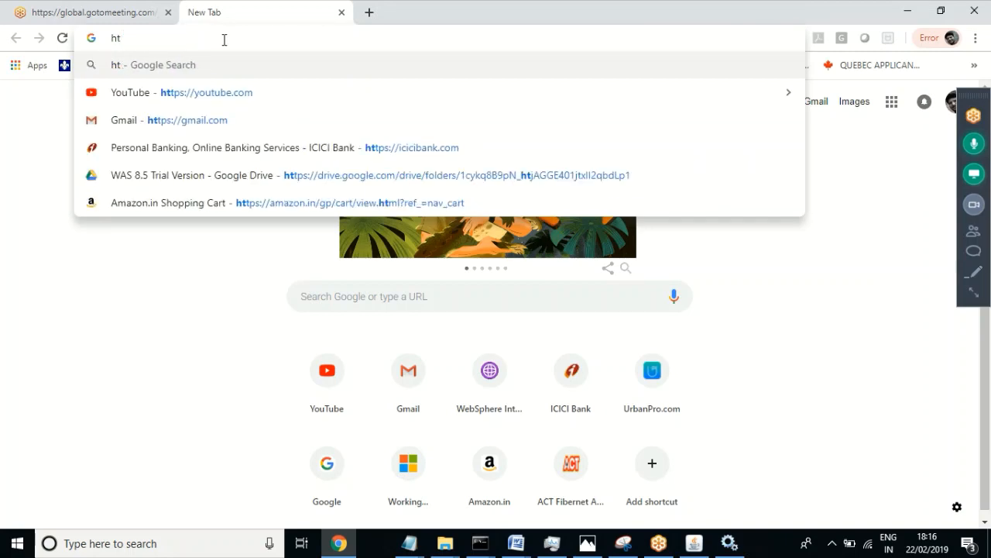
pyautogui.write('tp://loc')
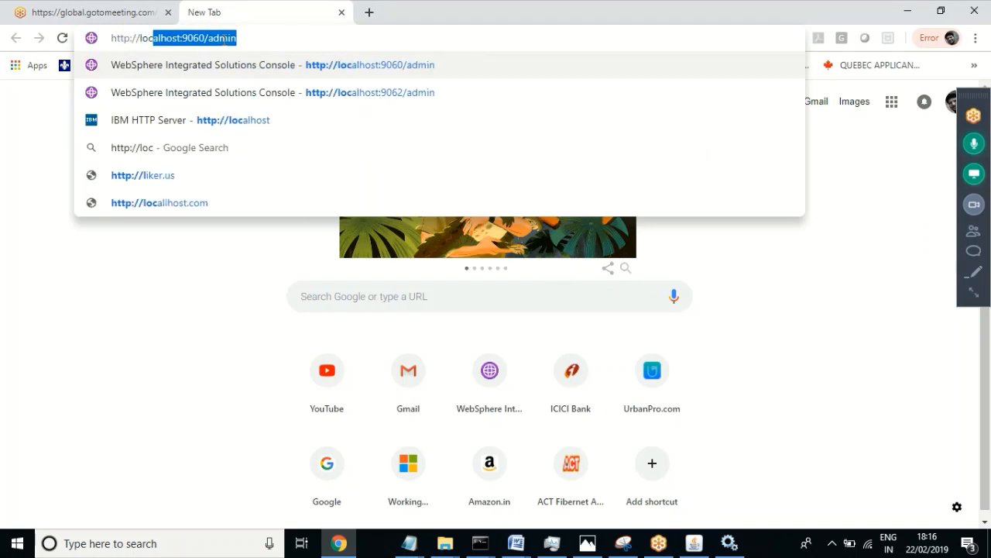
pyautogui.write('alhost')
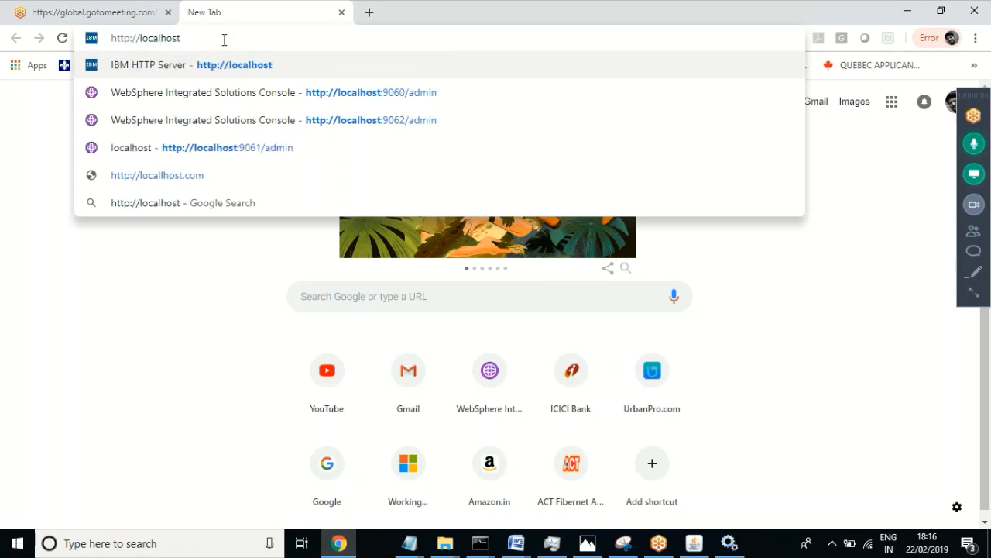
pyautogui.press('Return')
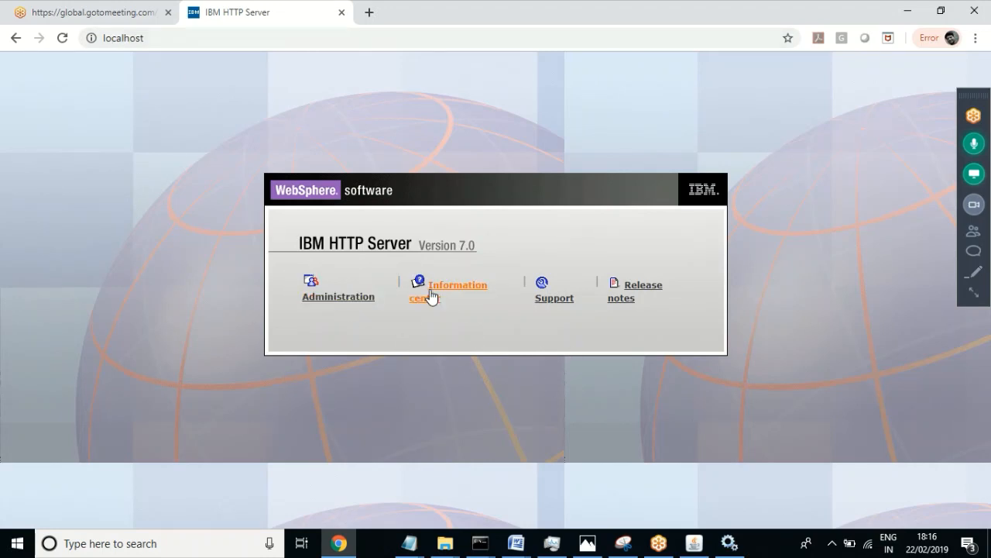
# Step: Run hostname in the startManager console and copy the printed name DESKTOP-MDQJC07
pyautogui.moveTo(480, 542)
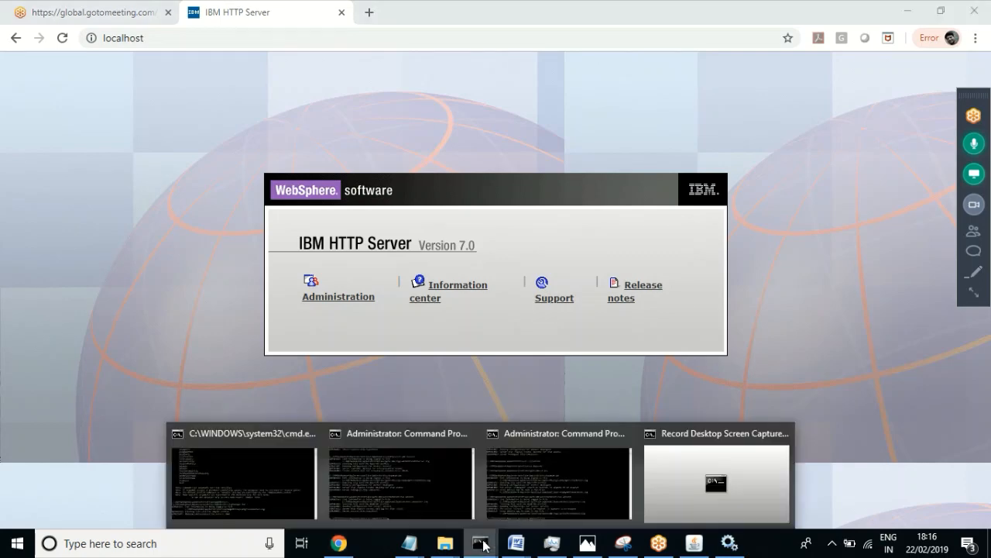
pyautogui.click(240, 486)
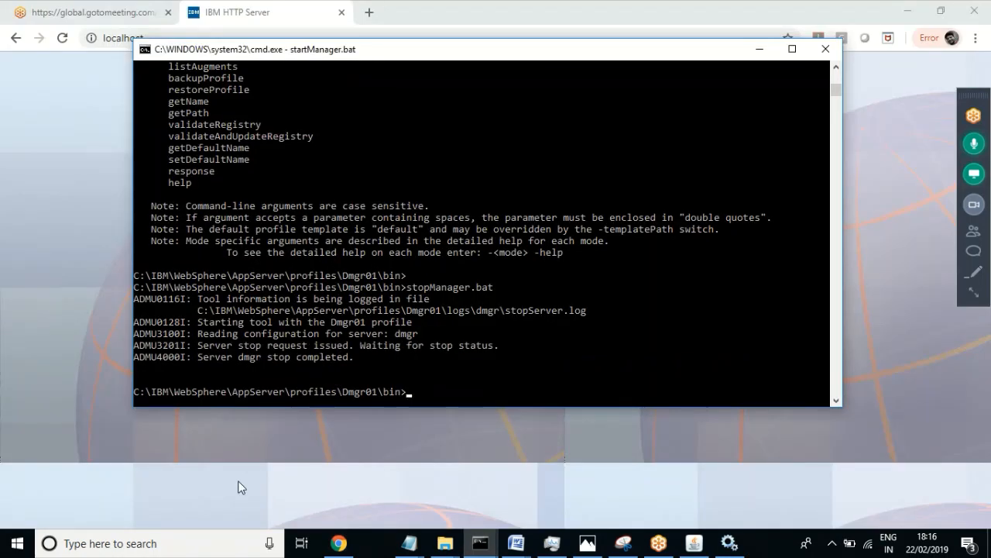
pyautogui.write('hostname')
pyautogui.press('Return')
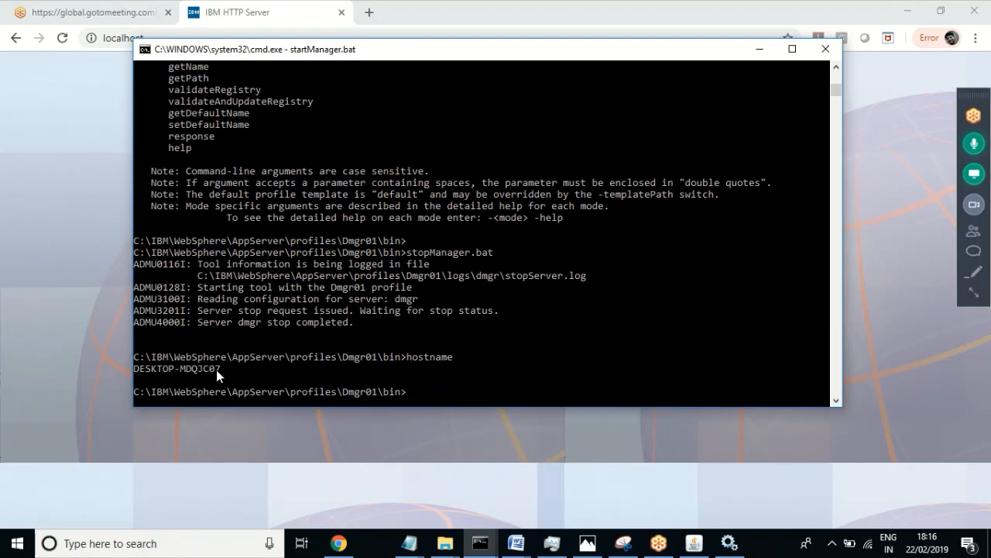
pyautogui.moveTo(218, 365); pyautogui.dragTo(146, 375)
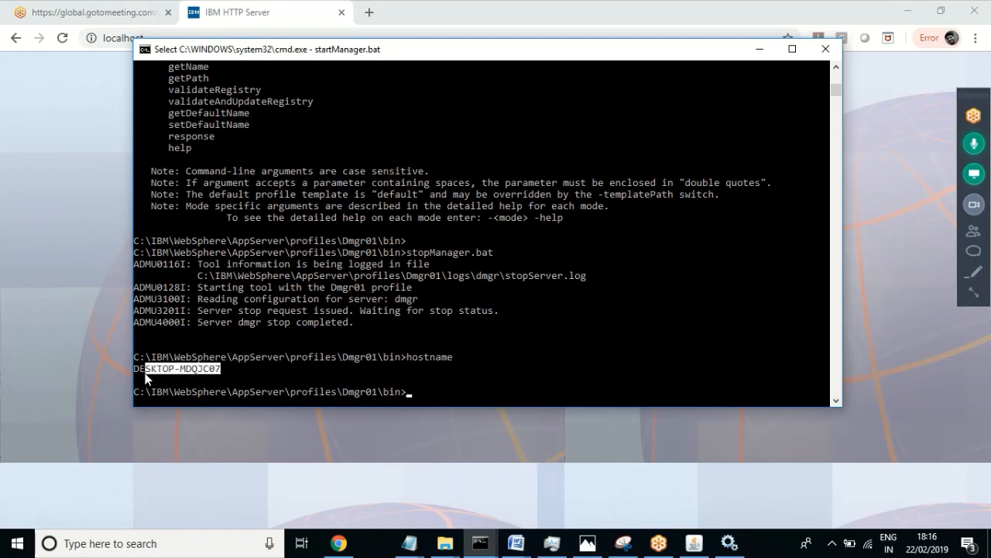
pyautogui.rightClick(505, 380)
pyautogui.rightClick(504, 379)
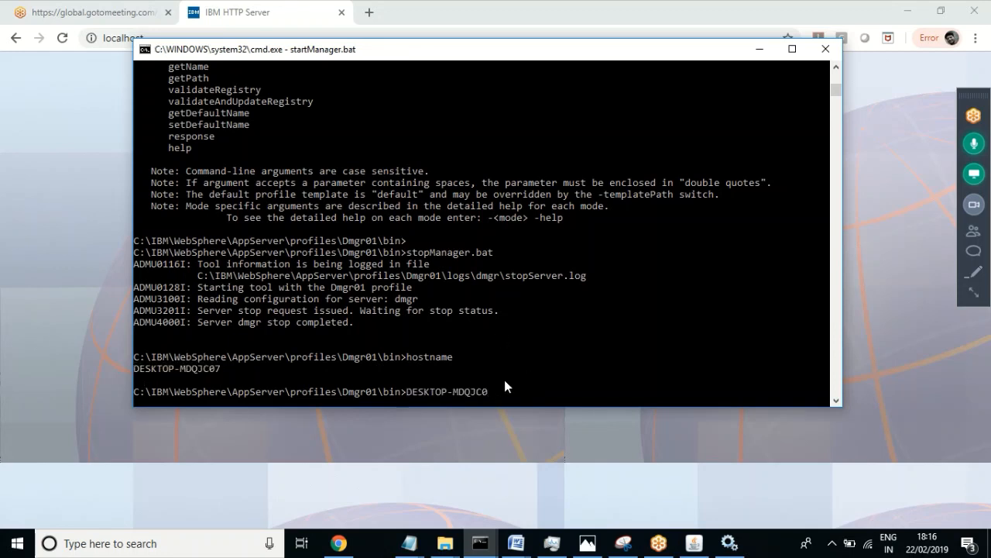
pyautogui.press('Escape')
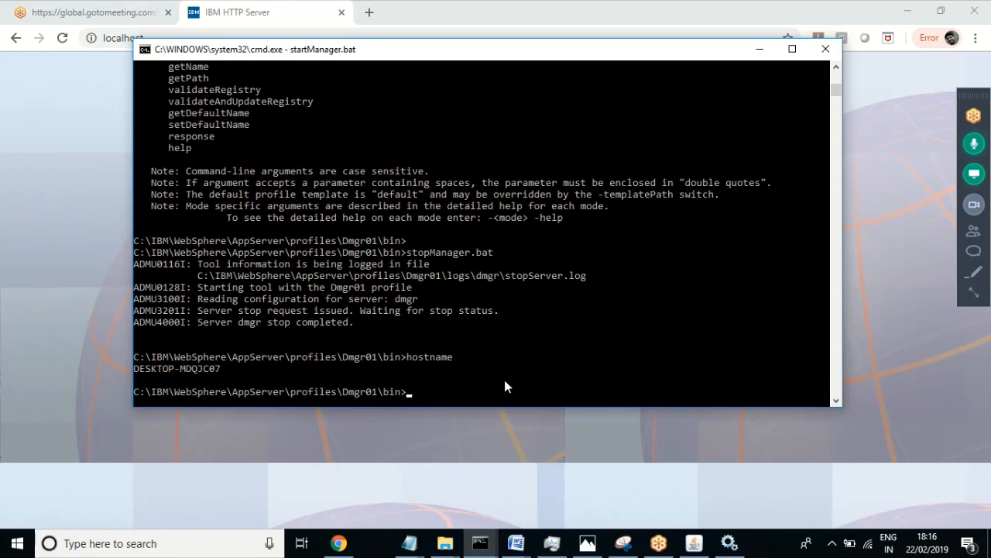
pyautogui.click(370, 12)
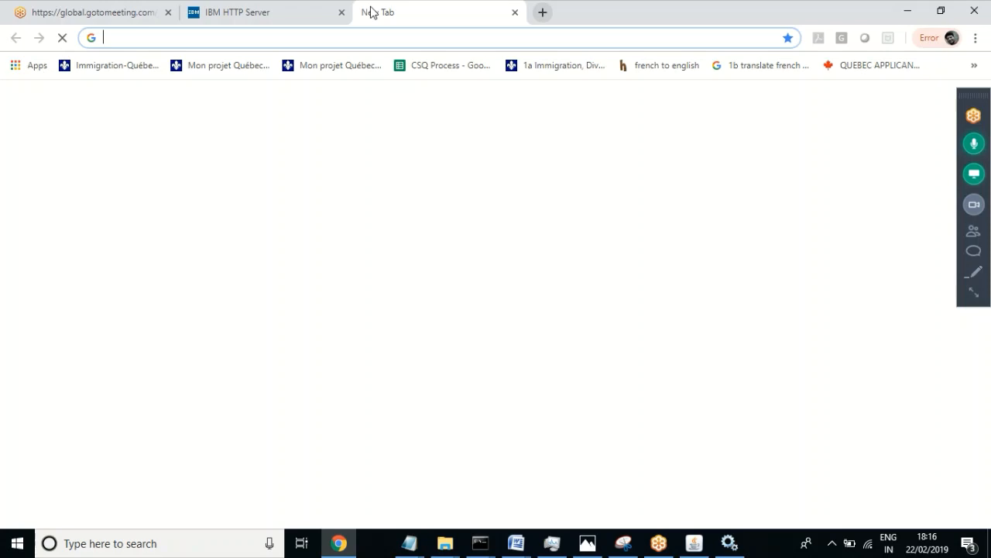
pyautogui.write('ht')
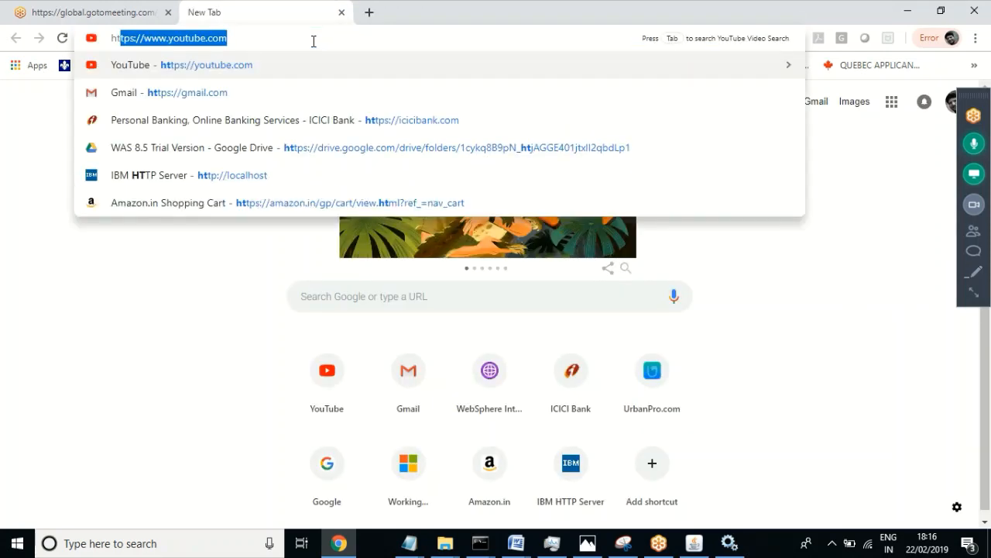
pyautogui.write('tp://')
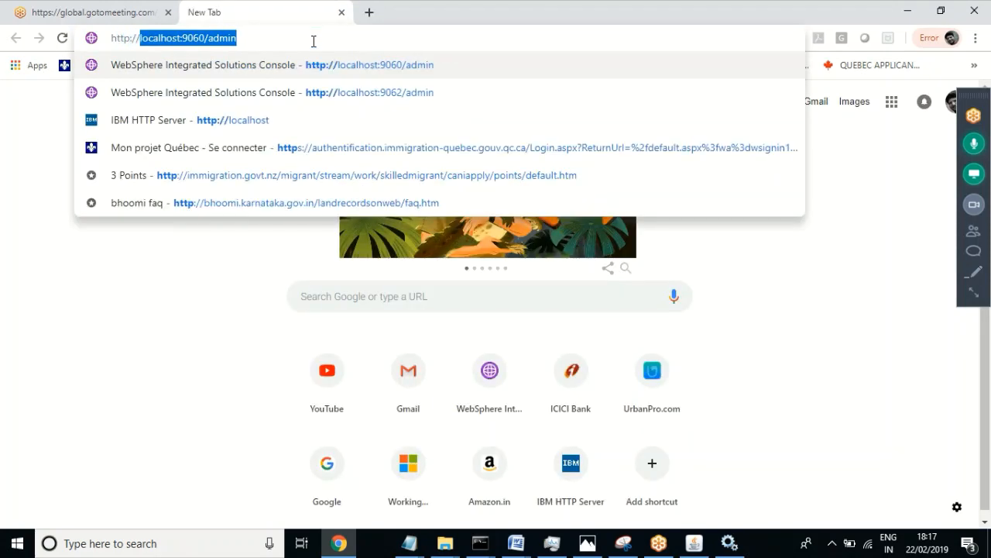
pyautogui.write('DESKTOP-MDQJC07')
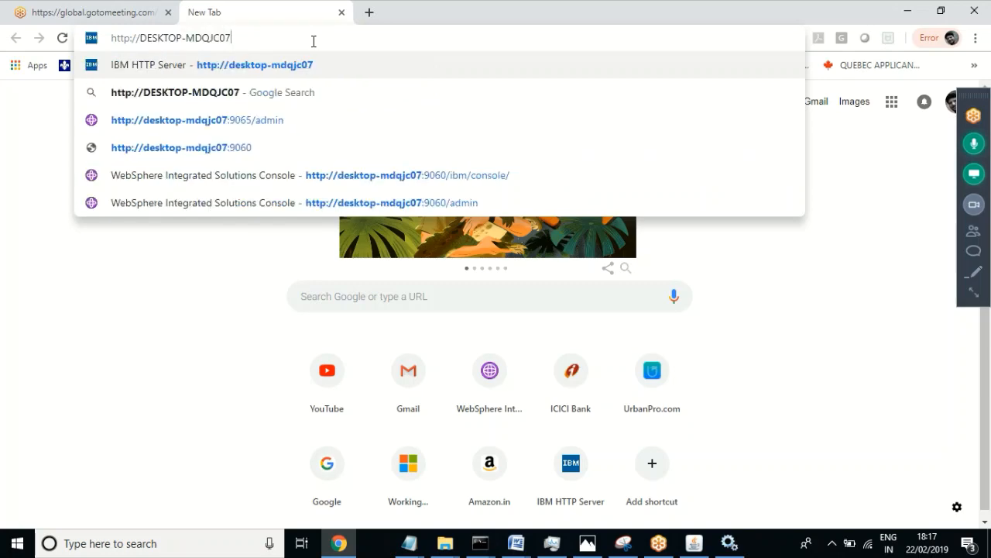
pyautogui.press('Return')
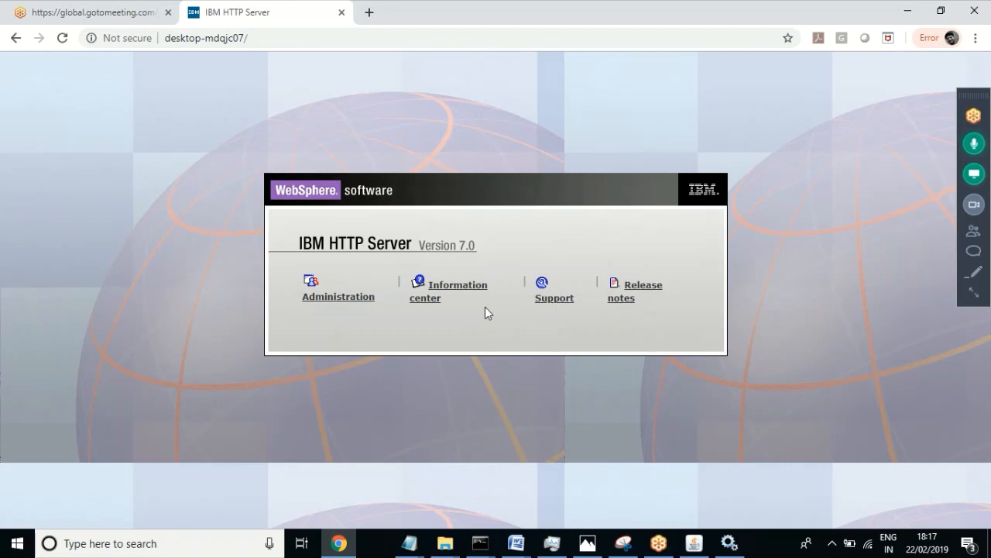
pyautogui.click(445, 547)
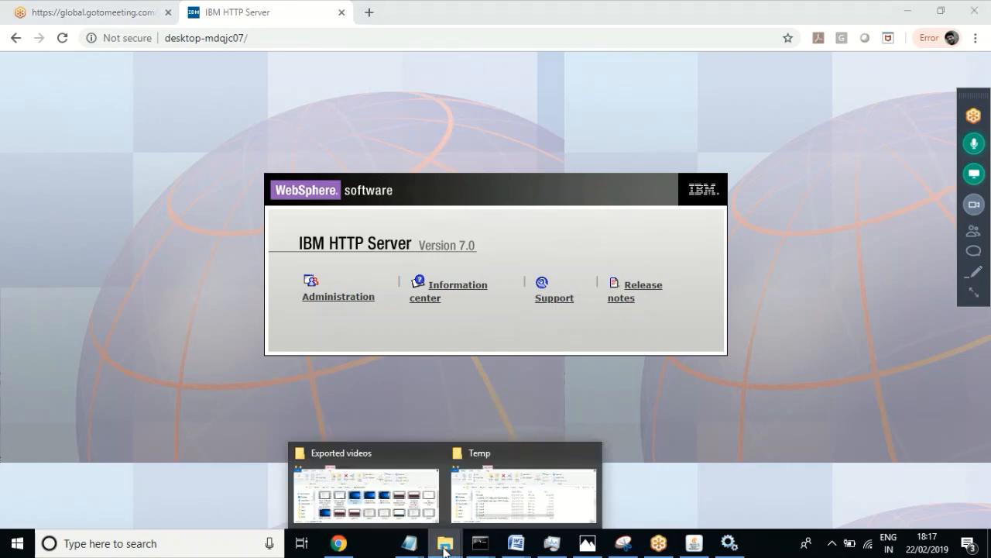
# Step: Browse File Explorer to C:\IBM\HTTPServer\conf and select httpd.conf
pyautogui.click(373, 496)
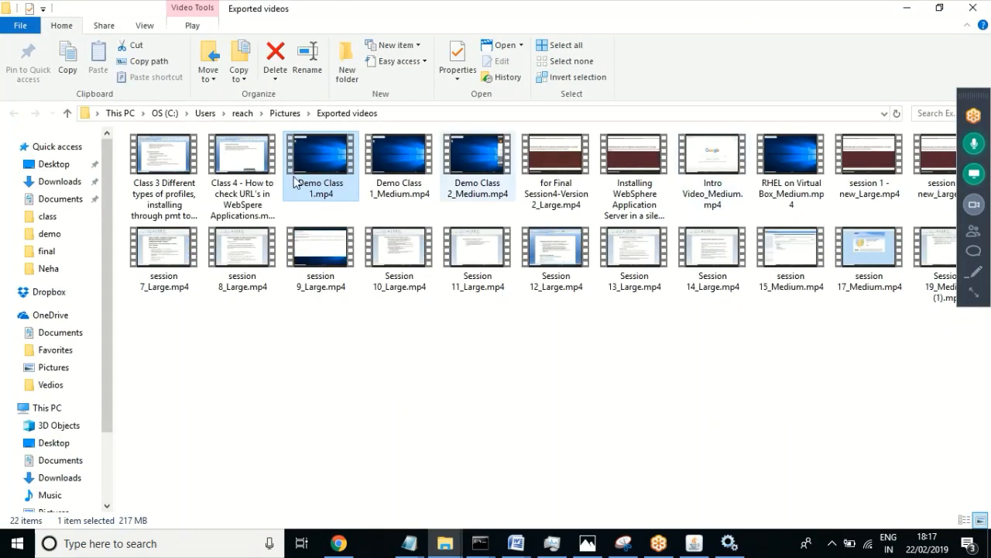
pyautogui.click(165, 114)
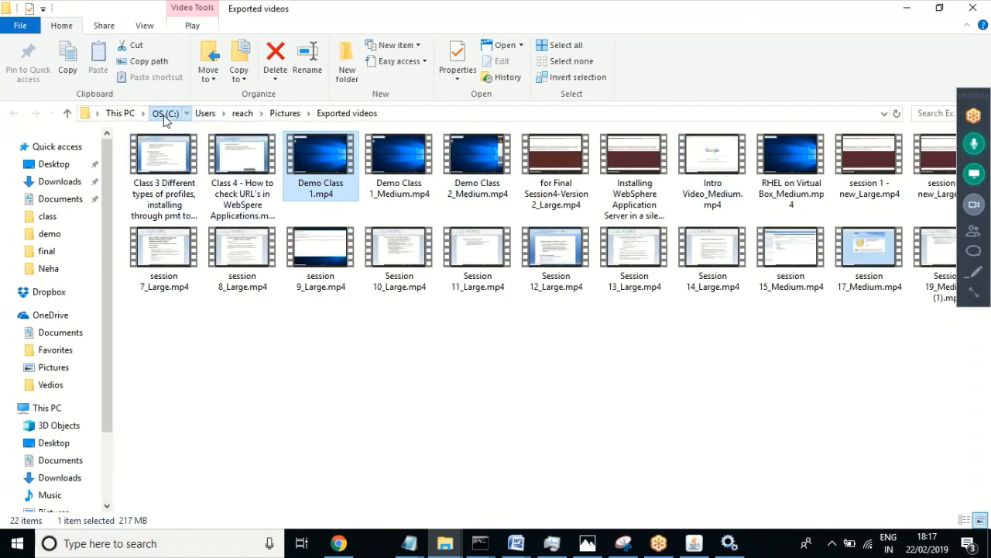
pyautogui.doubleClick(187, 233)
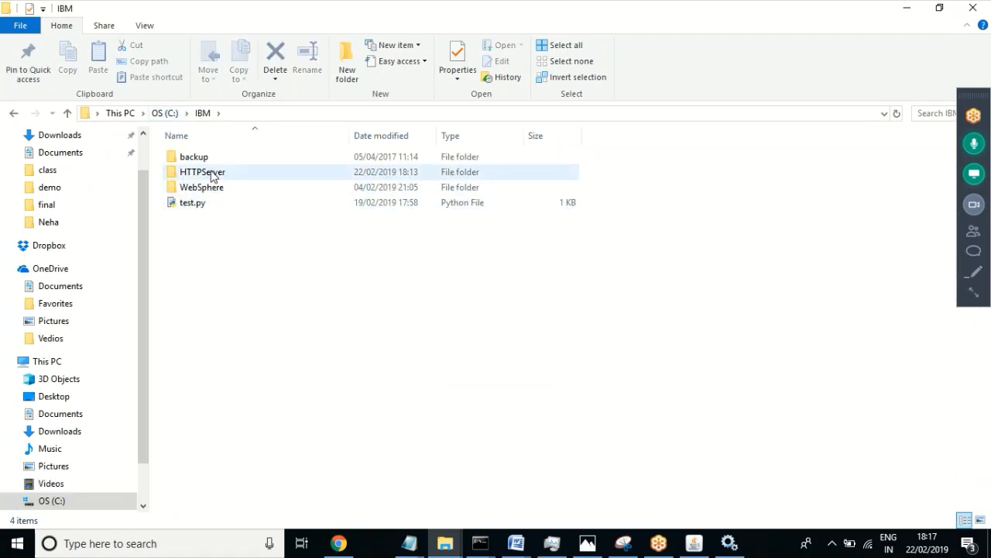
pyautogui.doubleClick(212, 175)
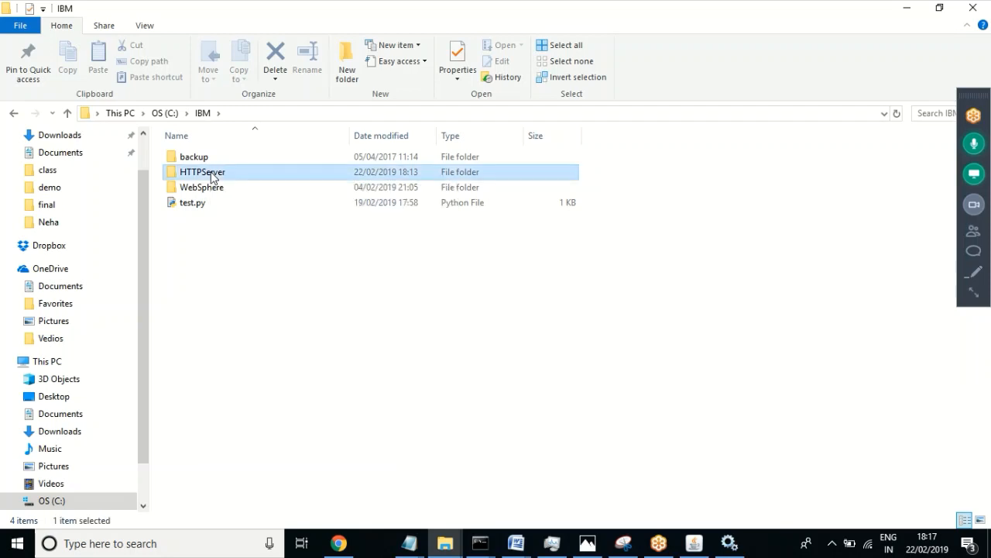
pyautogui.doubleClick(194, 203)
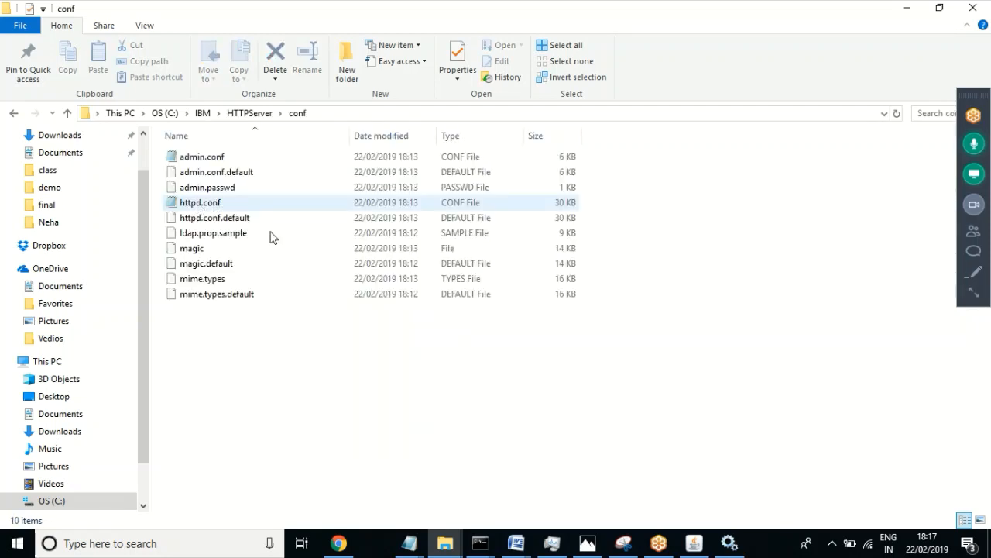
pyautogui.click(203, 204)
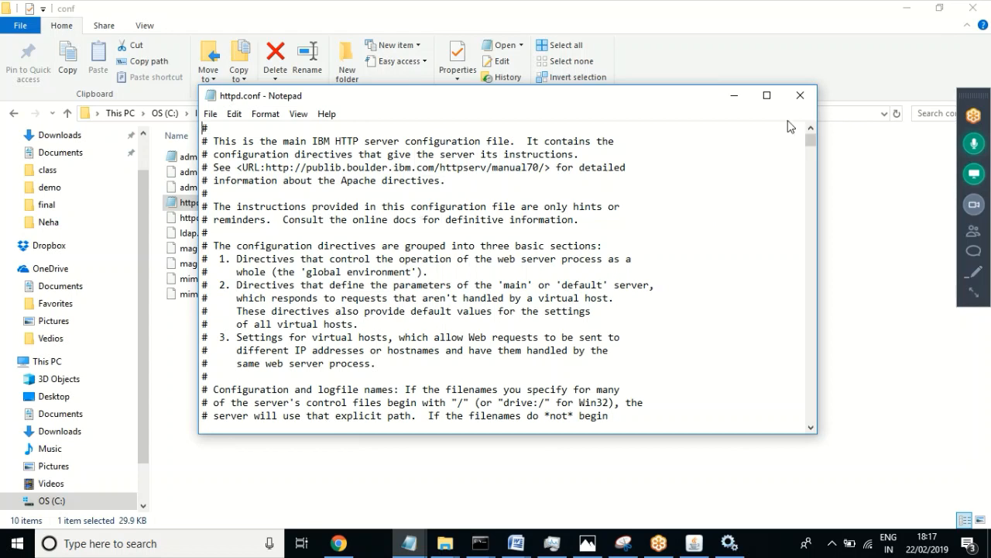
pyautogui.click(802, 96)
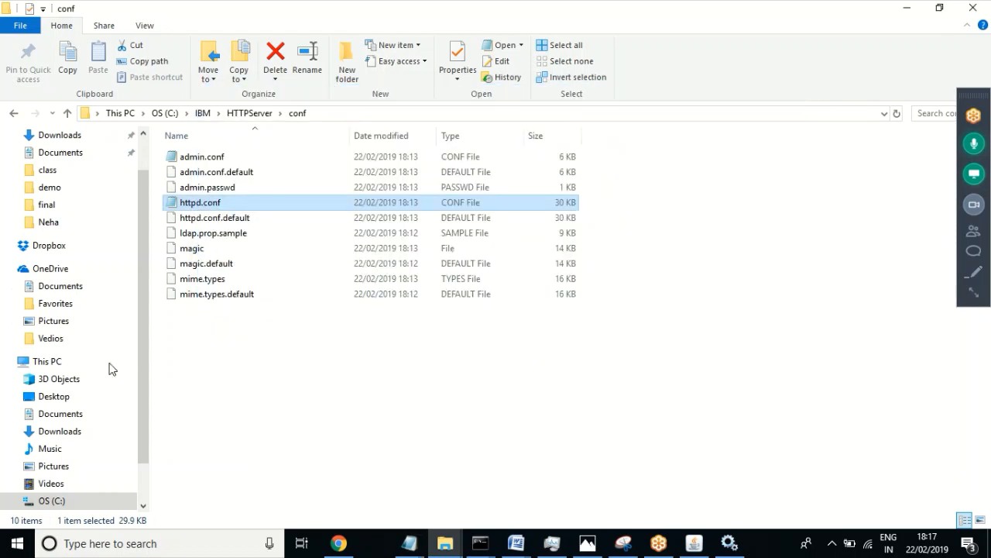
# Step: Go up to C:\IBM\HTTPServer and open its logs folder
pyautogui.click(280, 395)
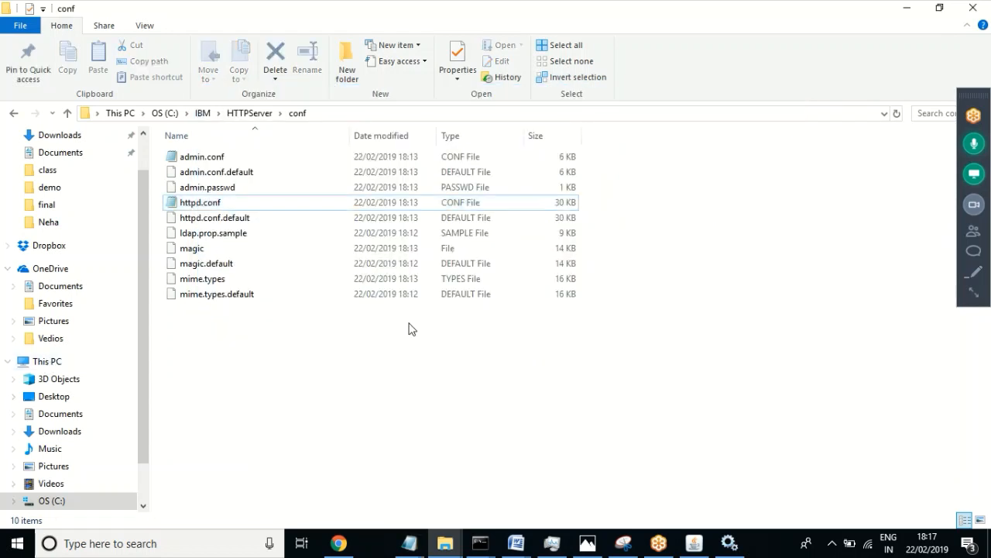
pyautogui.click(250, 115)
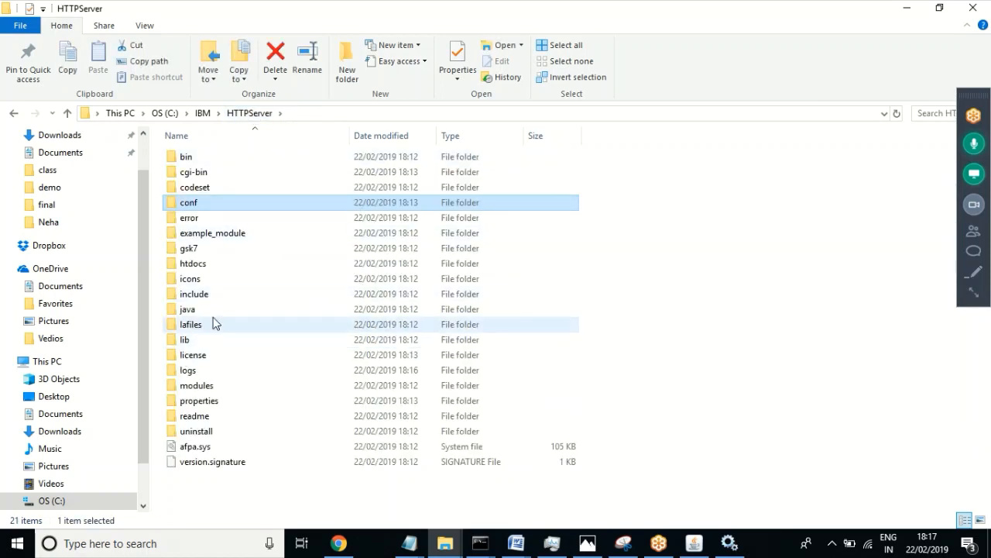
pyautogui.doubleClick(188, 372)
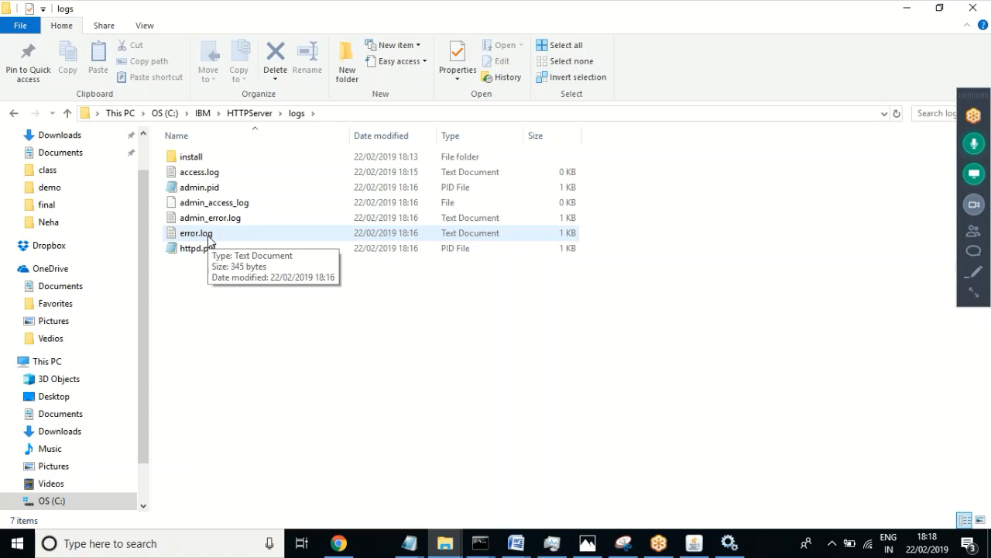
pyautogui.doubleClick(204, 173)
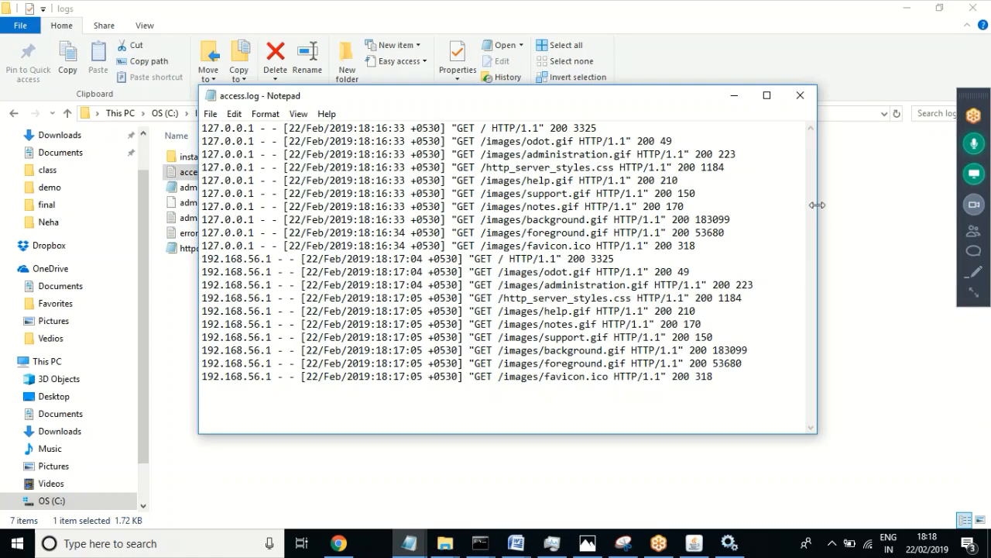
pyautogui.click(748, 355)
pyautogui.moveTo(719, 374); pyautogui.dragTo(604, 310)
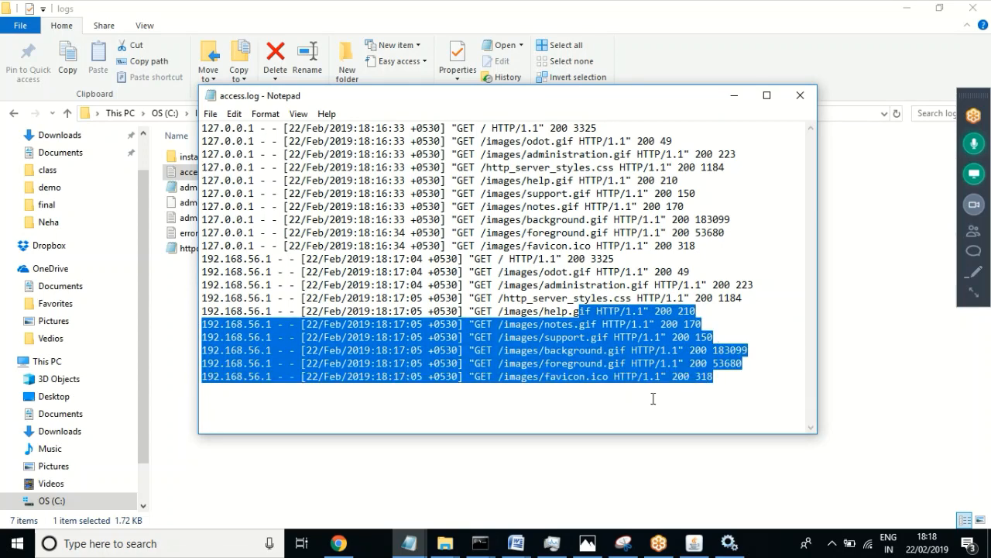
pyautogui.click(596, 385)
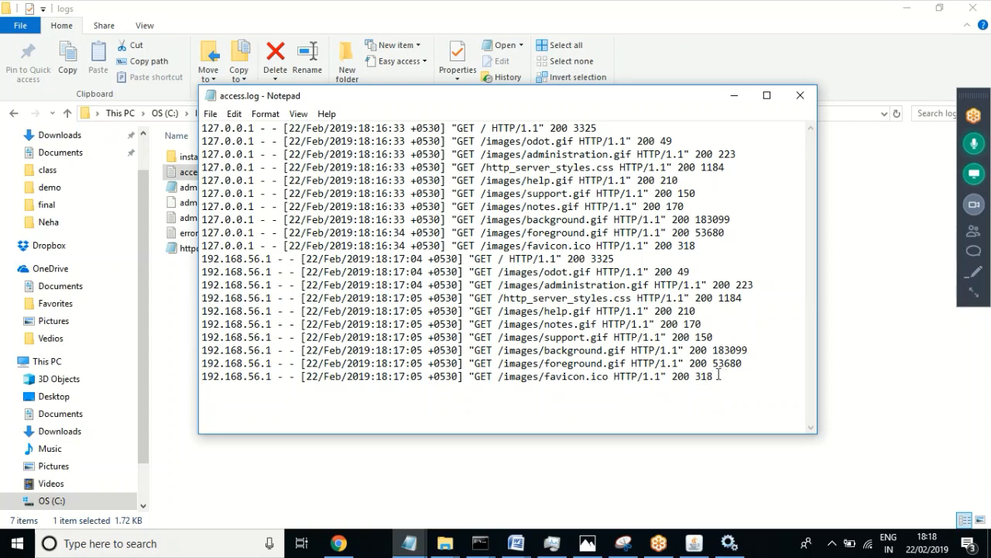
pyautogui.moveTo(724, 377); pyautogui.dragTo(189, 126)
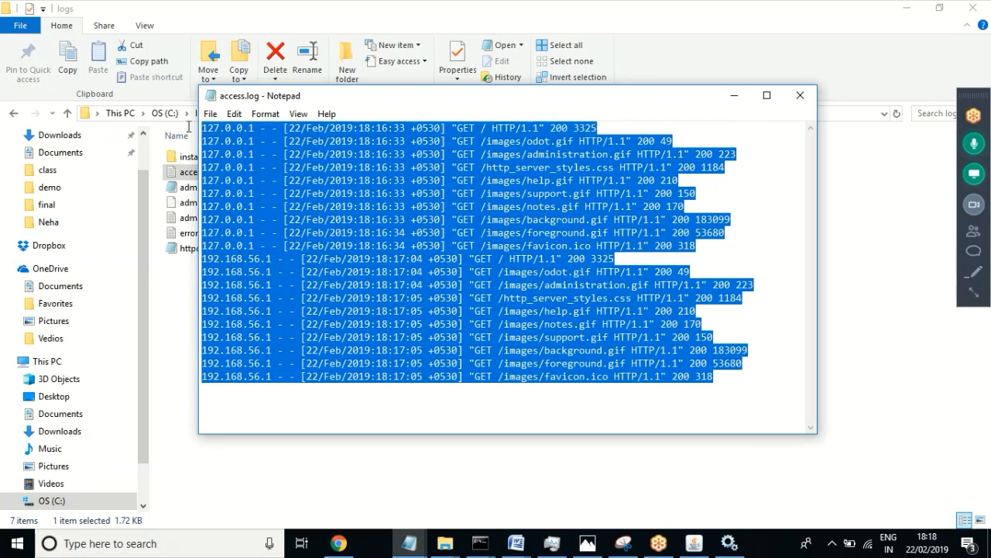
pyautogui.click(587, 322)
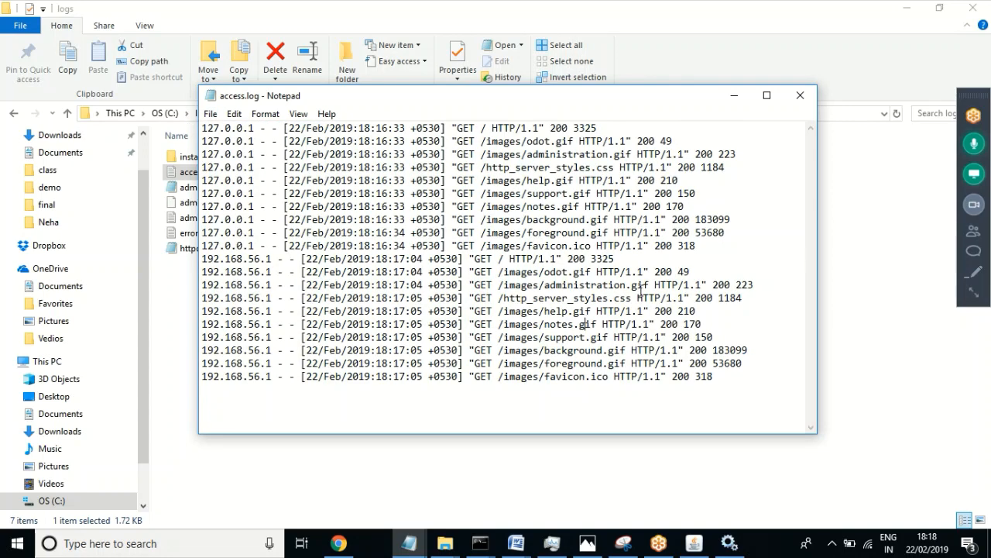
pyautogui.moveTo(693, 376); pyautogui.dragTo(668, 377)
pyautogui.click(597, 376)
pyautogui.moveTo(728, 376); pyautogui.dragTo(197, 129)
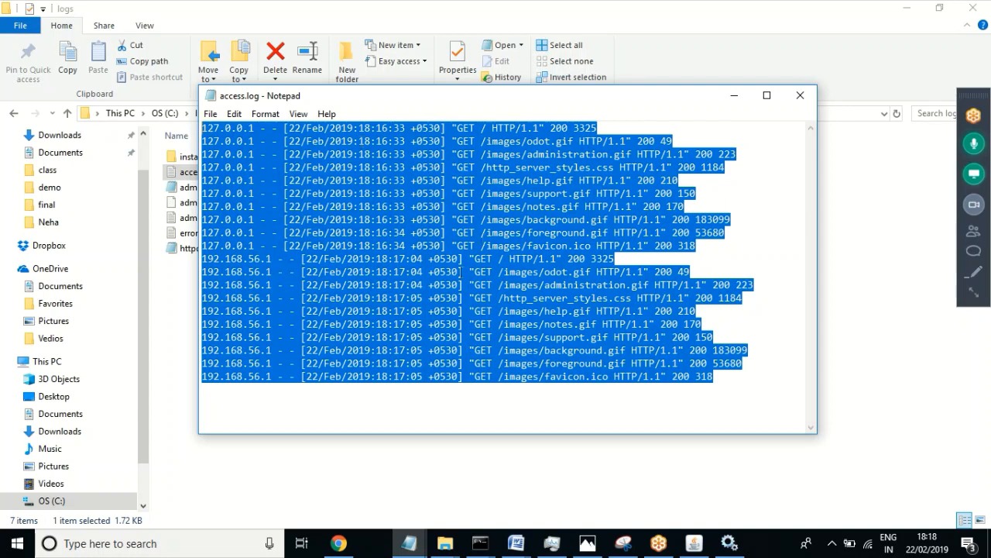
pyautogui.click(721, 375)
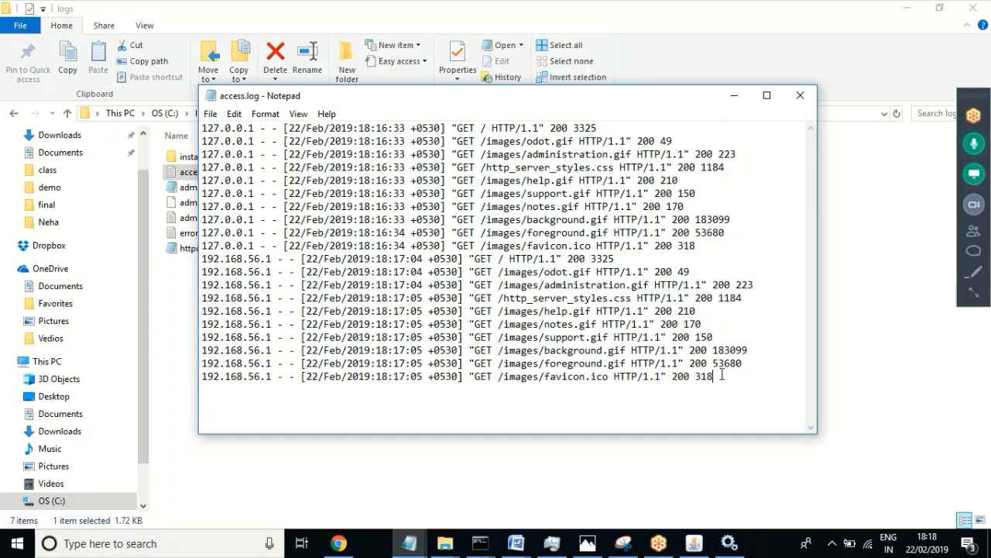
pyautogui.moveTo(721, 374); pyautogui.dragTo(173, 132)
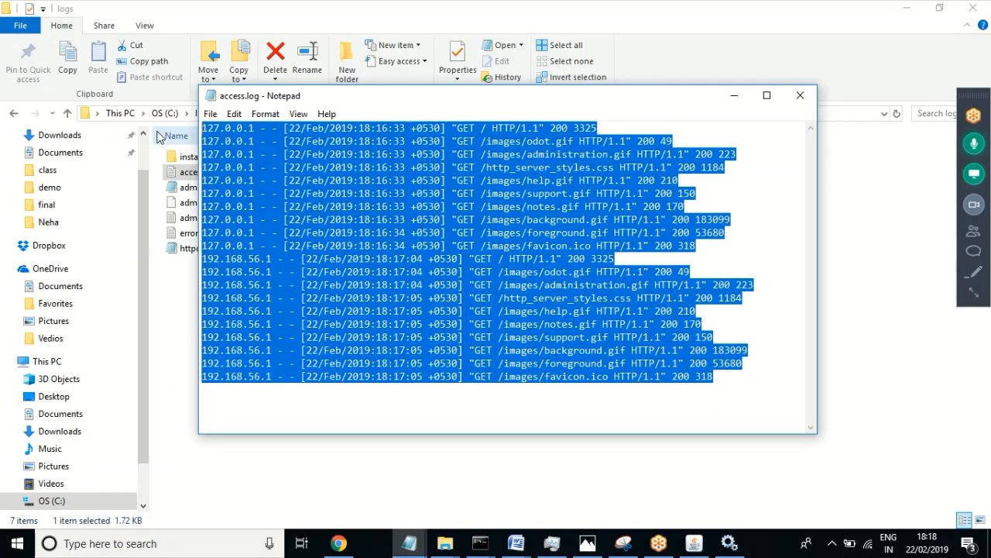
pyautogui.click(517, 262)
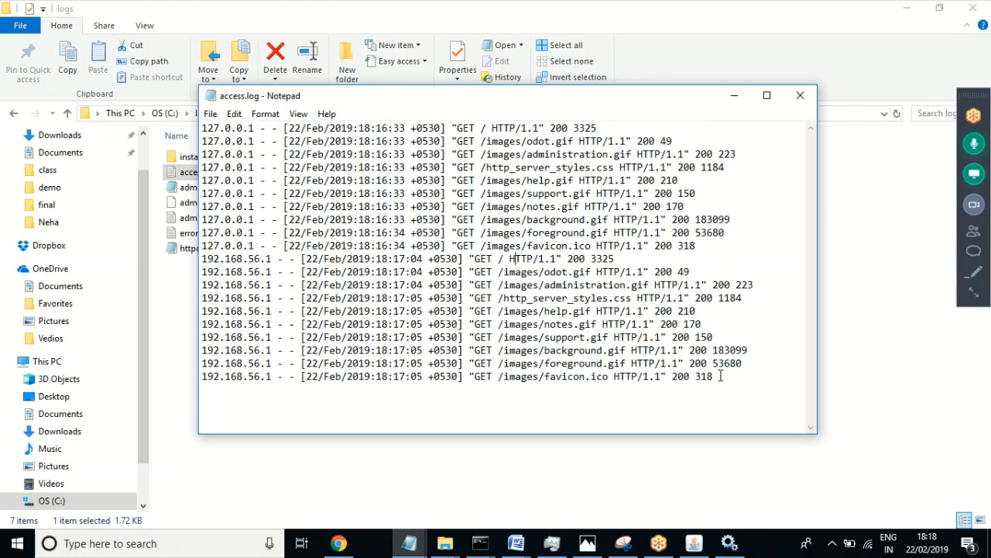
pyautogui.click(798, 94)
pyautogui.click(515, 543)
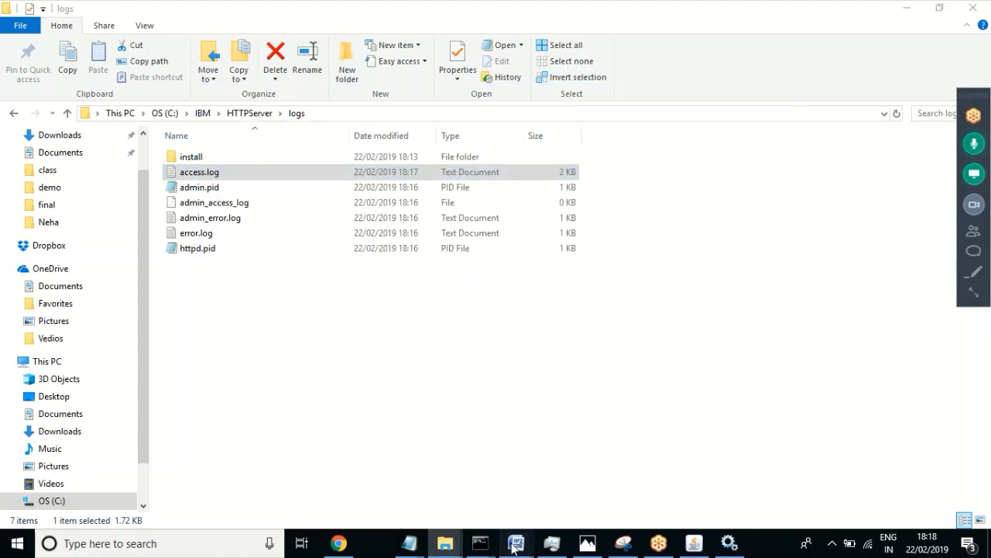
# Step: Switch to the WebSphere notes in Word and search the document for 'error'
pyautogui.click(542, 497)
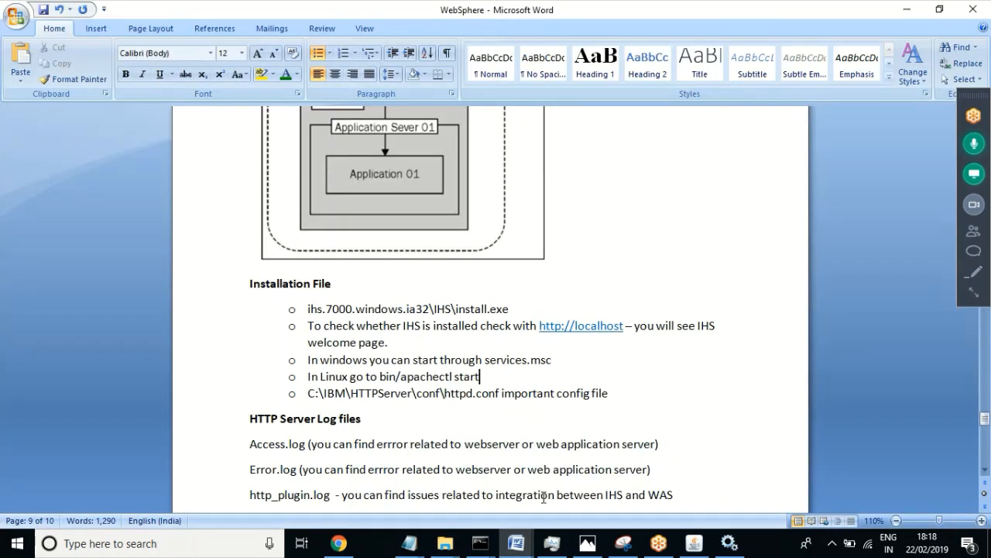
pyautogui.click(497, 308)
pyautogui.hotkey('ctrl', 'f')
pyautogui.write('e')
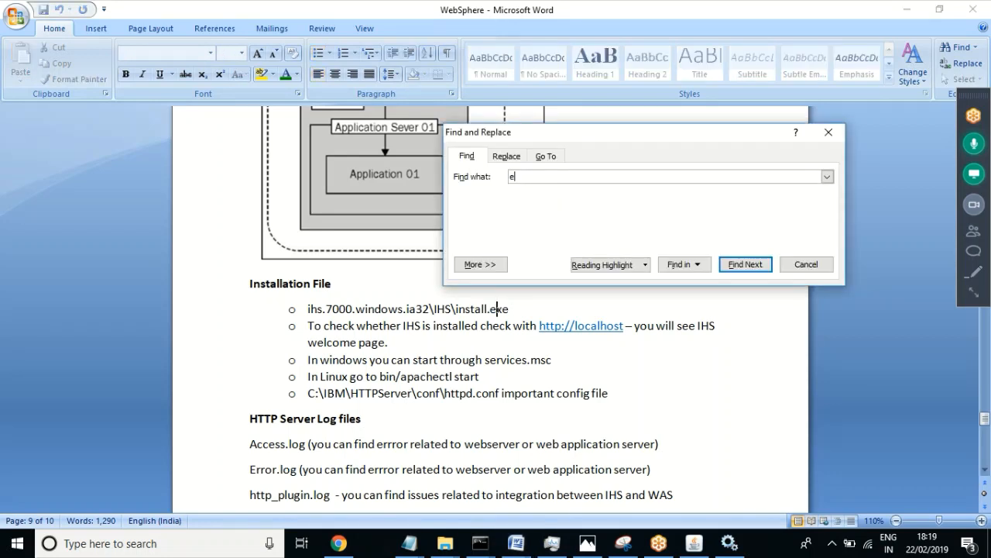
pyautogui.write('rror')
pyautogui.press('Return')
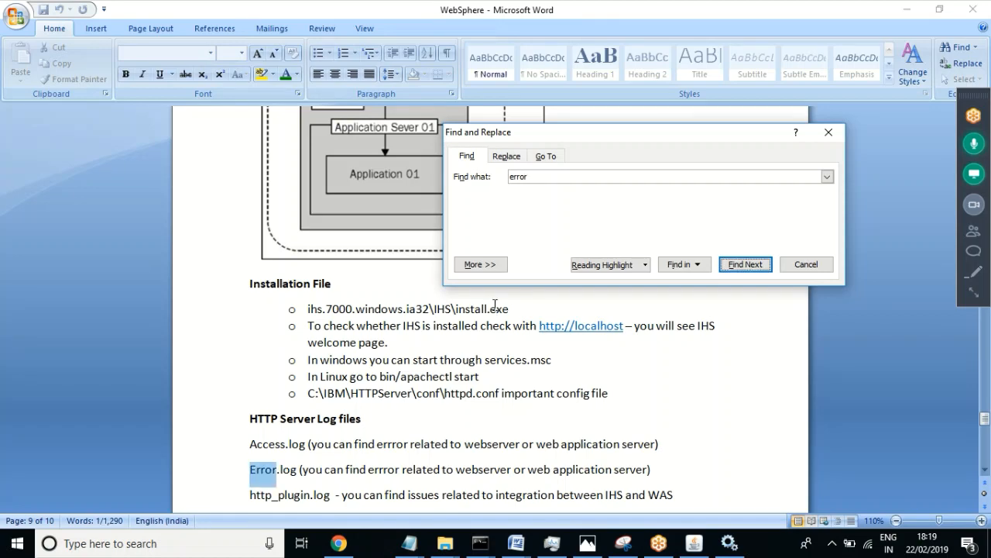
pyautogui.press('Return')
pyautogui.press('Return')
pyautogui.press('Return')
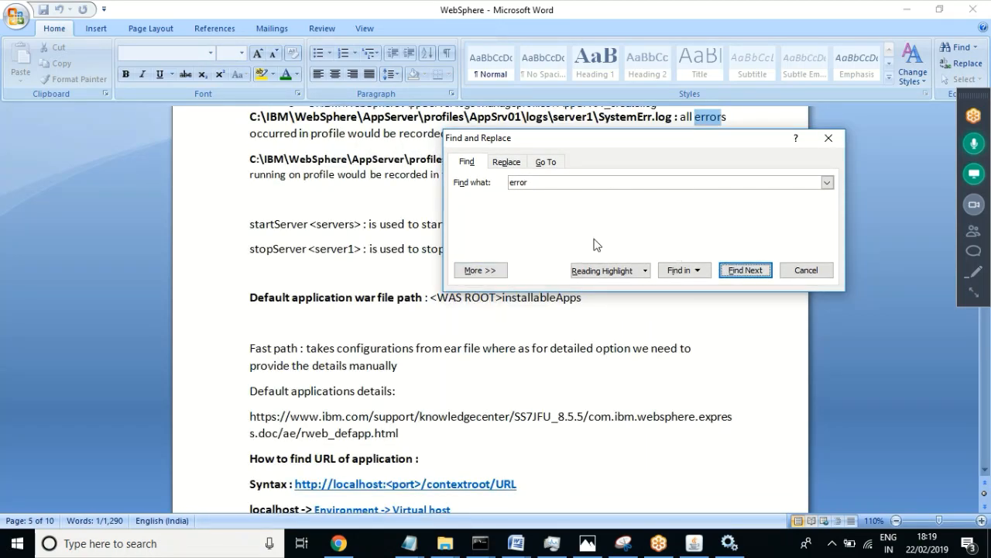
pyautogui.click(806, 270)
pyautogui.press('pageup')
pyautogui.press('pageup')
pyautogui.press('pageup')
pyautogui.press('pageup')
pyautogui.press('pageup')
pyautogui.press('pageup')
pyautogui.press('pageup')
pyautogui.press('pageup')
pyautogui.press('pageup')
pyautogui.press('pageup')
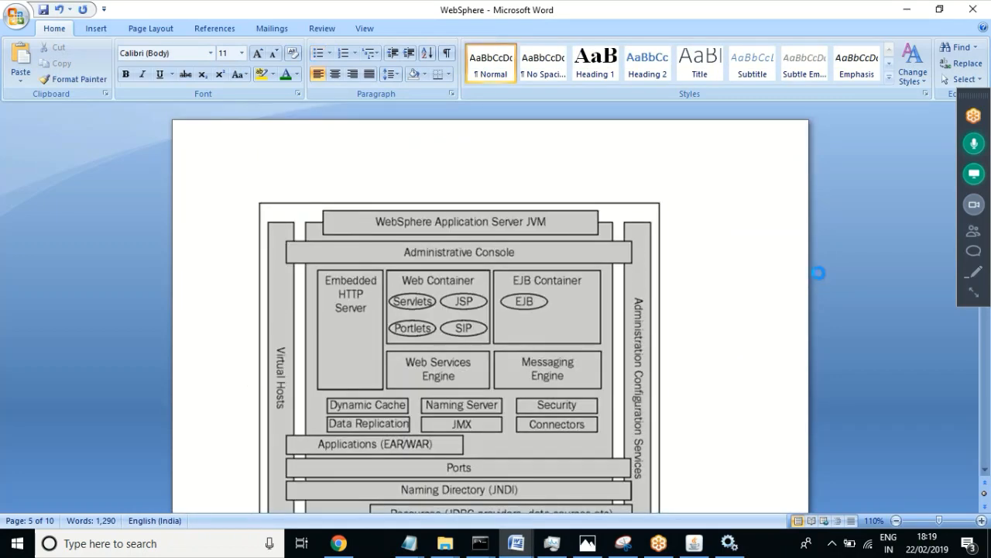
# Step: Search for '401' and move up to the Most Common Error codes list
pyautogui.hotkey('ctrl', 'f')
pyautogui.write('401')
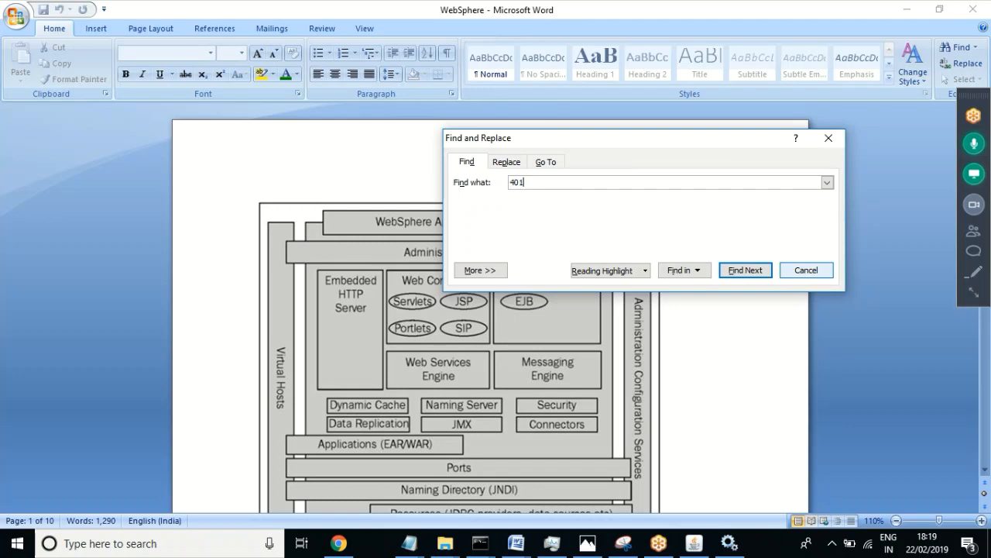
pyautogui.press('Return')
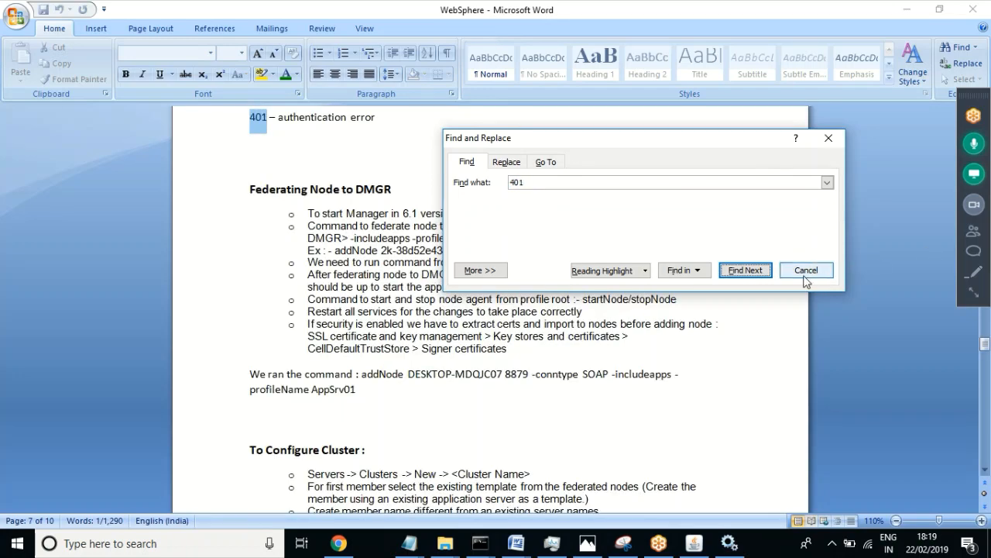
pyautogui.click(806, 271)
pyautogui.click(305, 137)
pyautogui.press('Up')
pyautogui.press('Up')
pyautogui.press('Up')
pyautogui.press('Up')
pyautogui.press('Up')
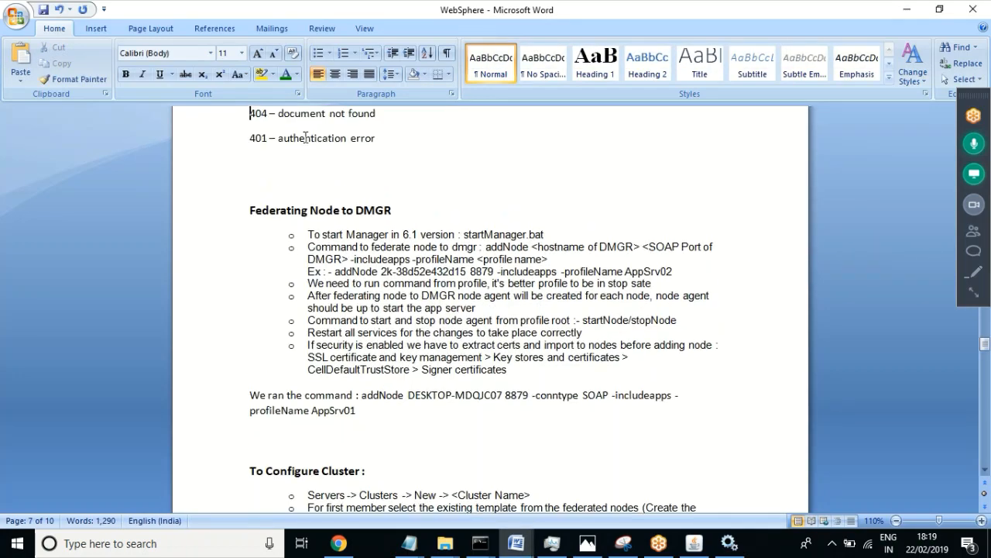
pyautogui.press('Up')
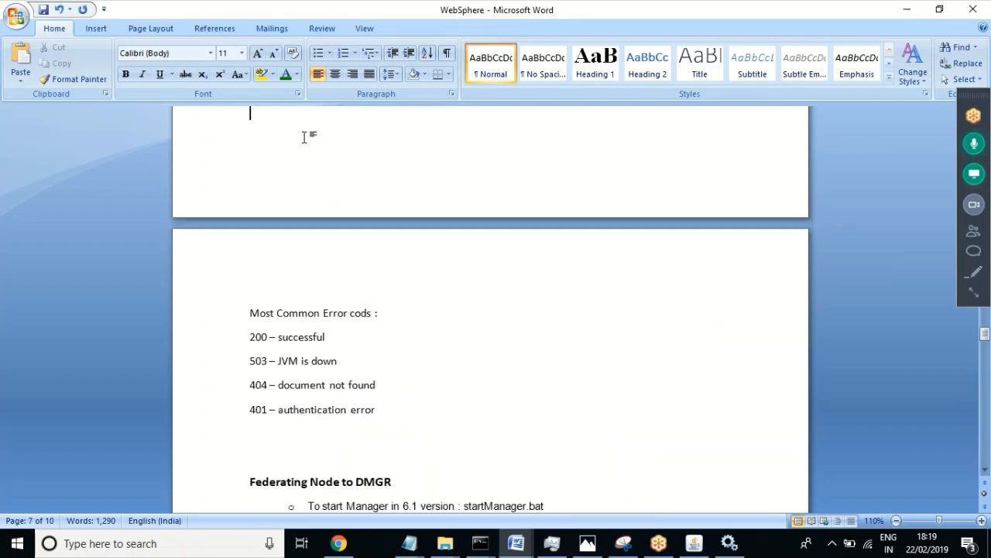
pyautogui.press('Down')
pyautogui.press('Down')
pyautogui.press('Down')
pyautogui.press('Down')
pyautogui.press('Down')
pyautogui.moveTo(382, 385); pyautogui.dragTo(255, 389)
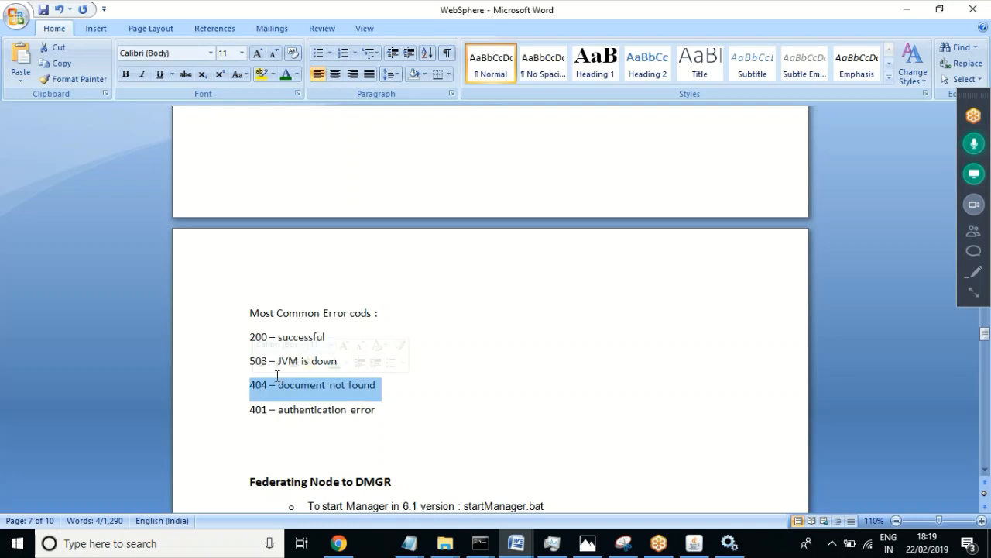
pyautogui.click(336, 412)
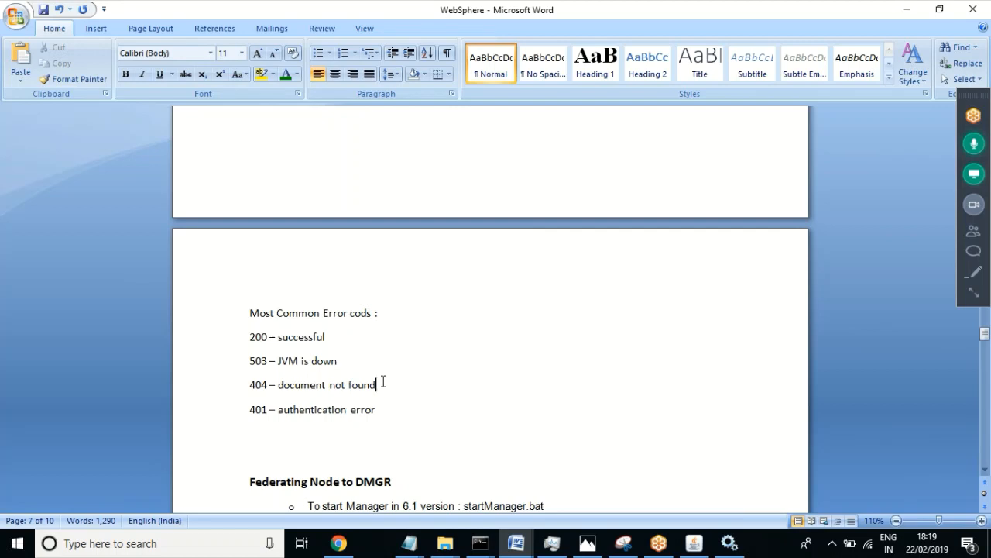
pyautogui.moveTo(383, 385); pyautogui.dragTo(250, 388)
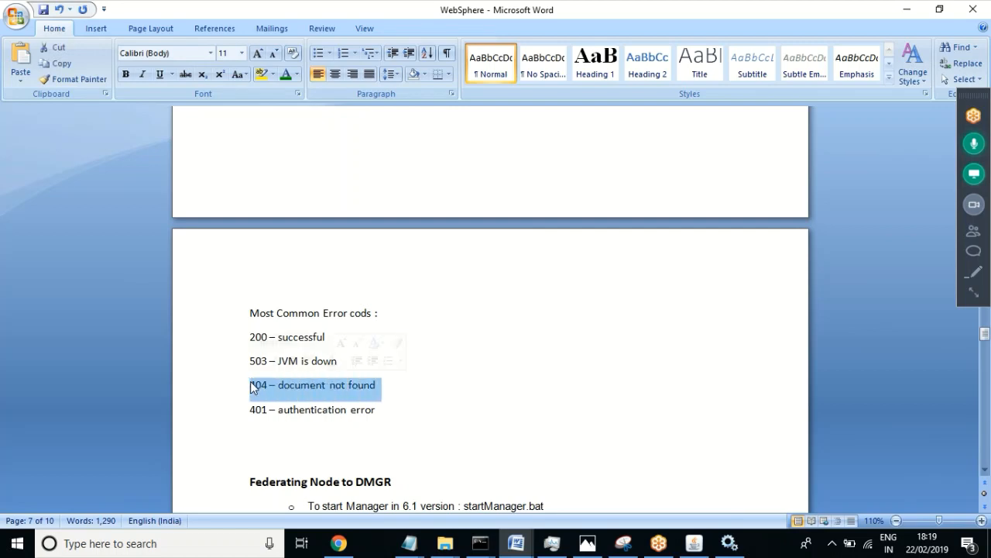
pyautogui.click(339, 387)
pyautogui.click(382, 385)
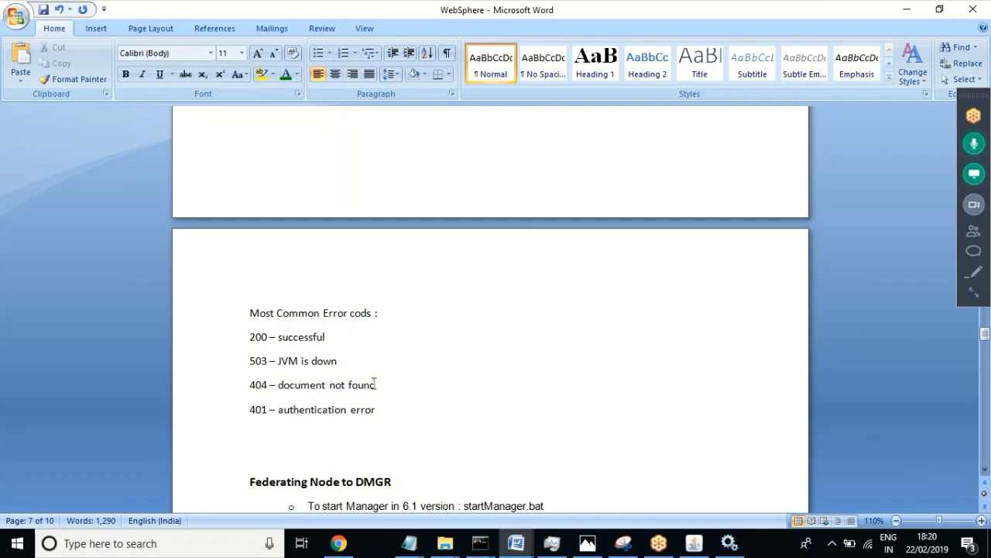
pyautogui.moveTo(388, 387); pyautogui.dragTo(236, 335)
pyautogui.click(349, 411)
pyautogui.moveTo(382, 410); pyautogui.dragTo(259, 416)
pyautogui.click(357, 411)
pyautogui.moveTo(338, 361); pyautogui.dragTo(242, 367)
pyautogui.click(399, 411)
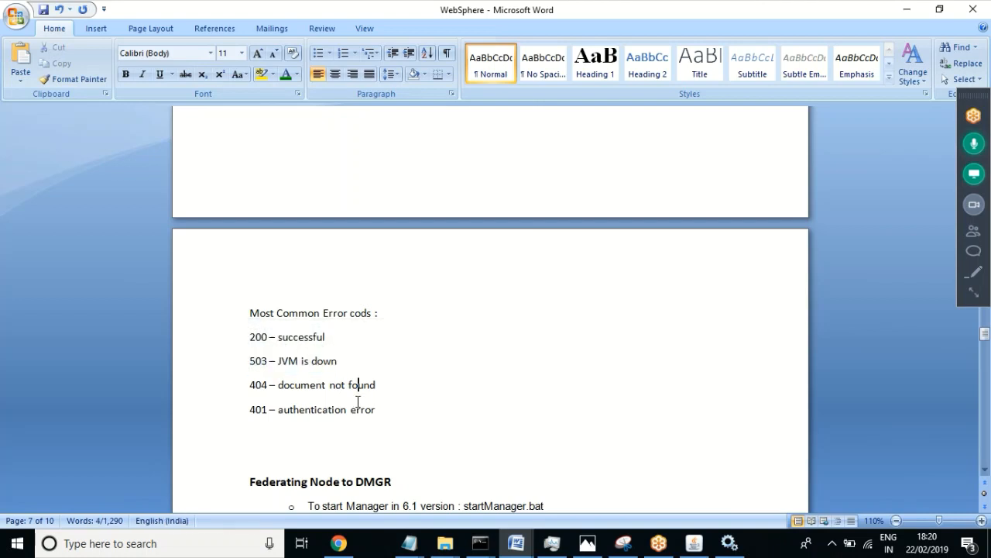
pyautogui.moveTo(381, 412); pyautogui.dragTo(253, 338)
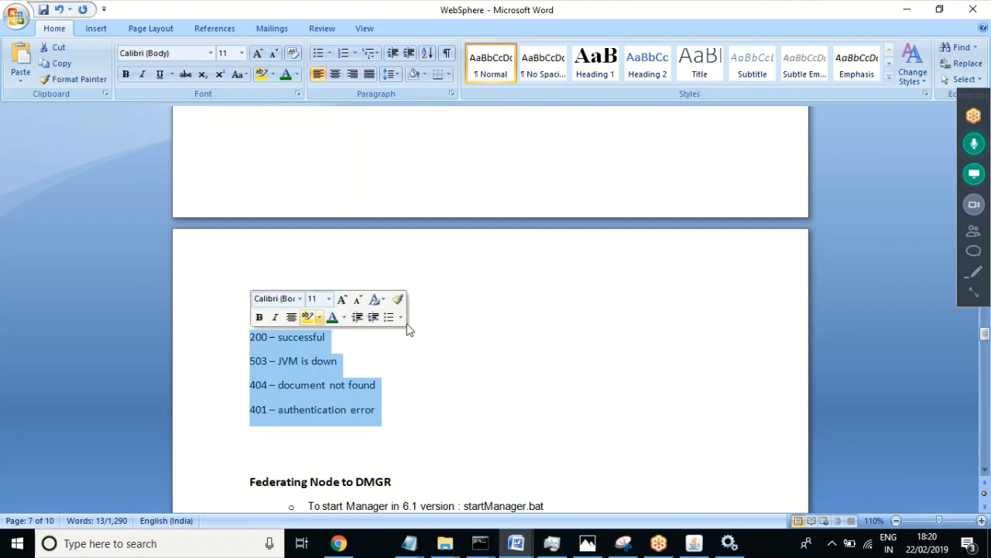
pyautogui.click(442, 546)
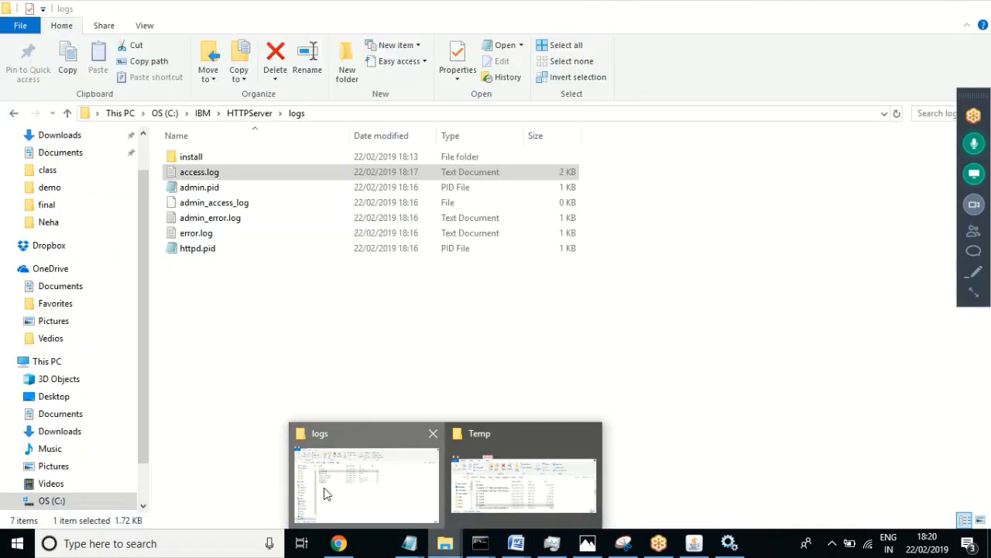
# Step: Open error.log, highlight its 'Child process is running' startup notice, then close it
pyautogui.click(327, 489)
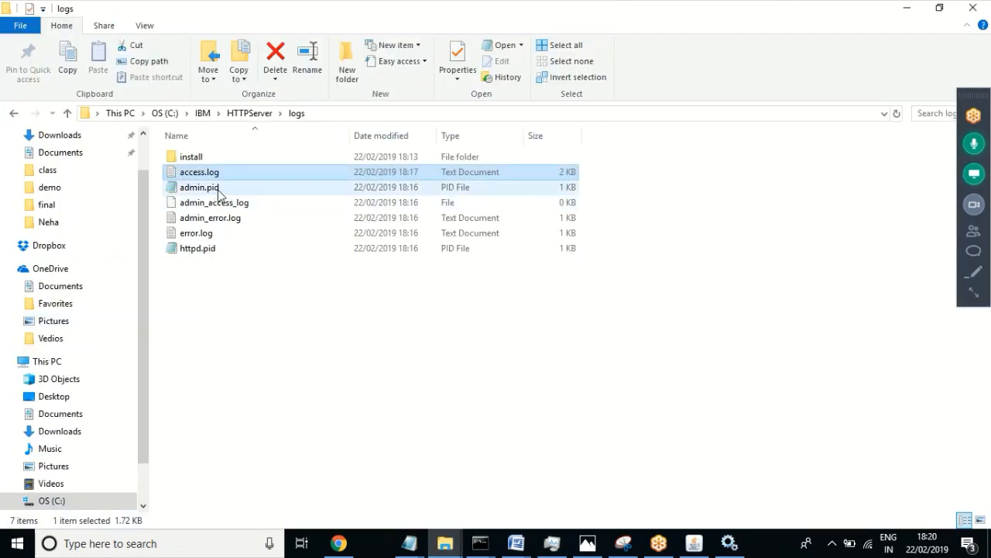
pyautogui.doubleClick(216, 236)
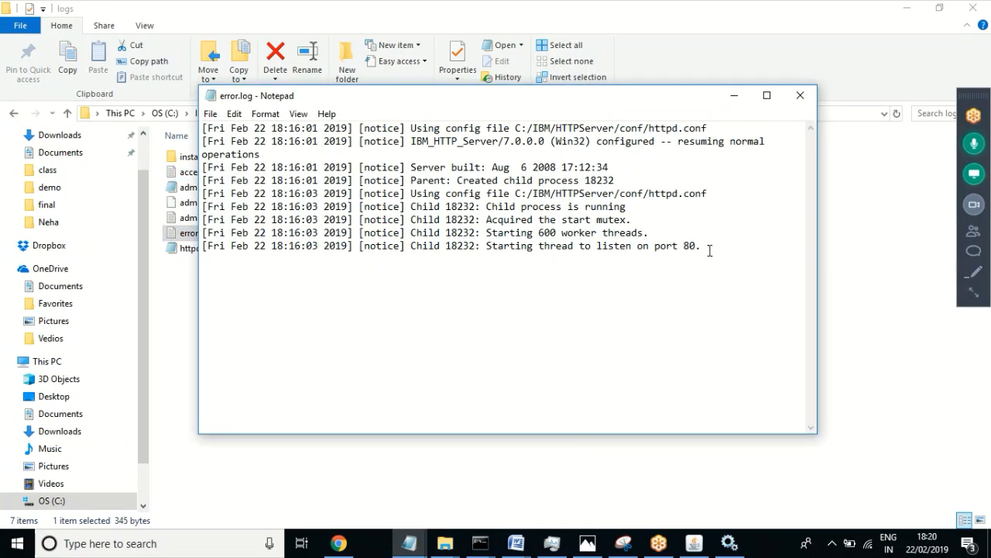
pyautogui.moveTo(704, 248); pyautogui.dragTo(198, 127)
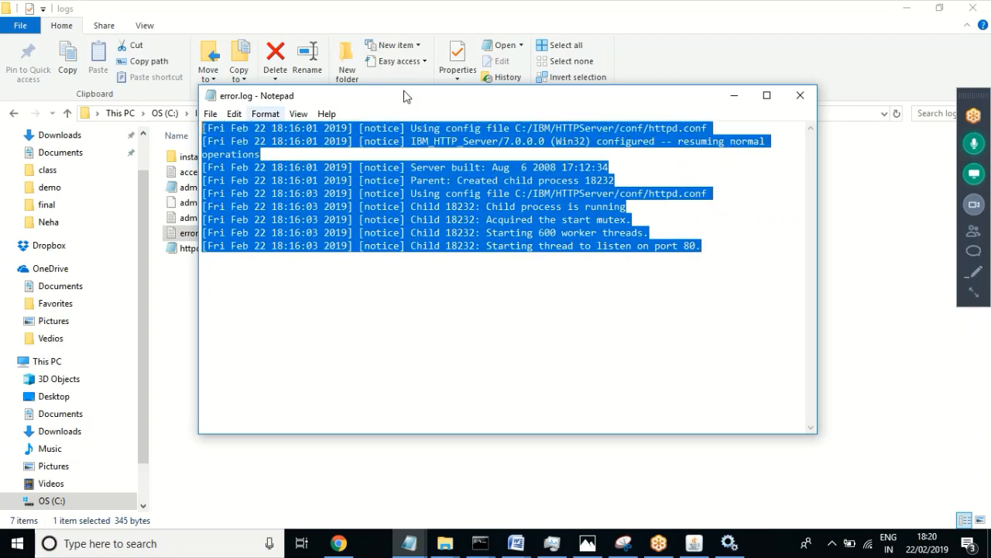
pyautogui.click(574, 246)
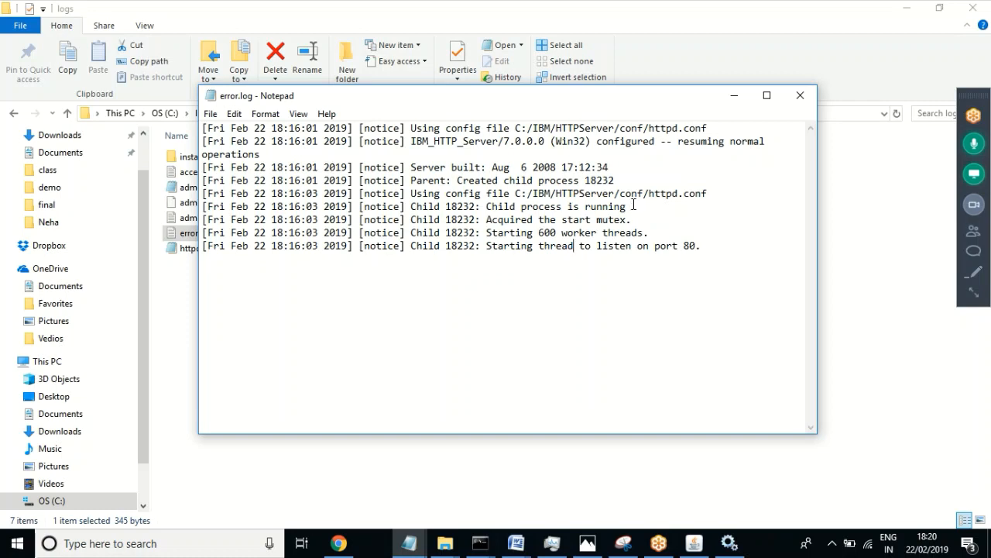
pyautogui.moveTo(634, 205); pyautogui.dragTo(487, 206)
pyautogui.click(801, 95)
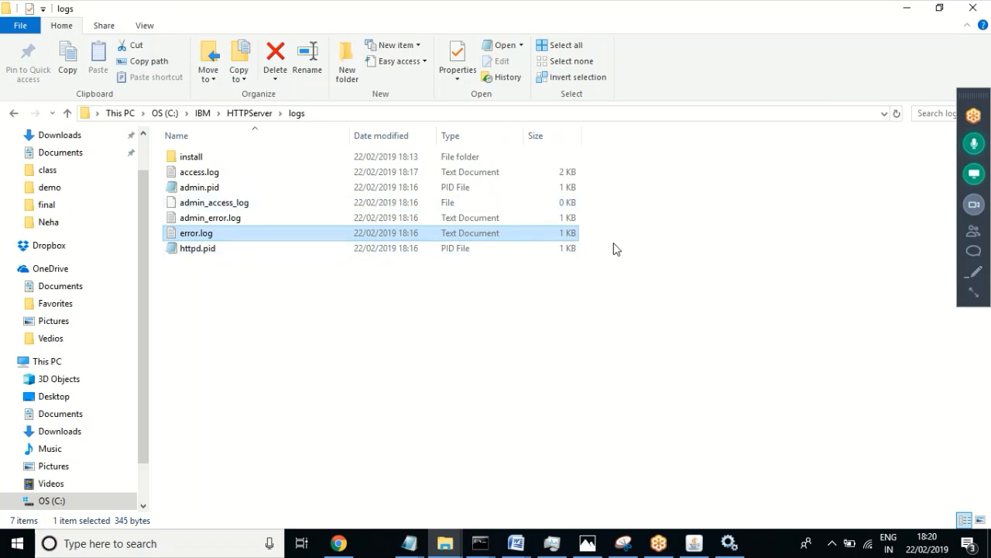
pyautogui.click(971, 146)
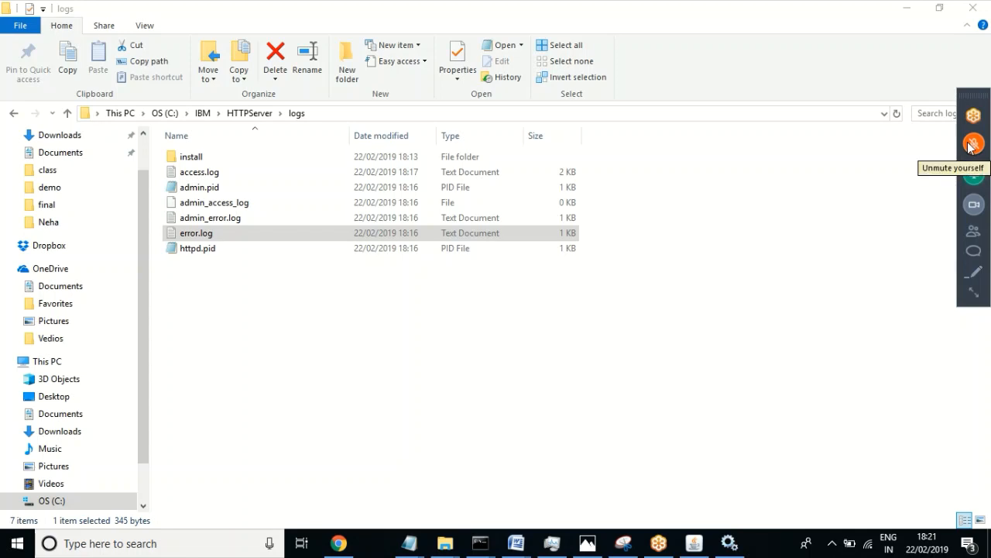
pyautogui.click(615, 288)
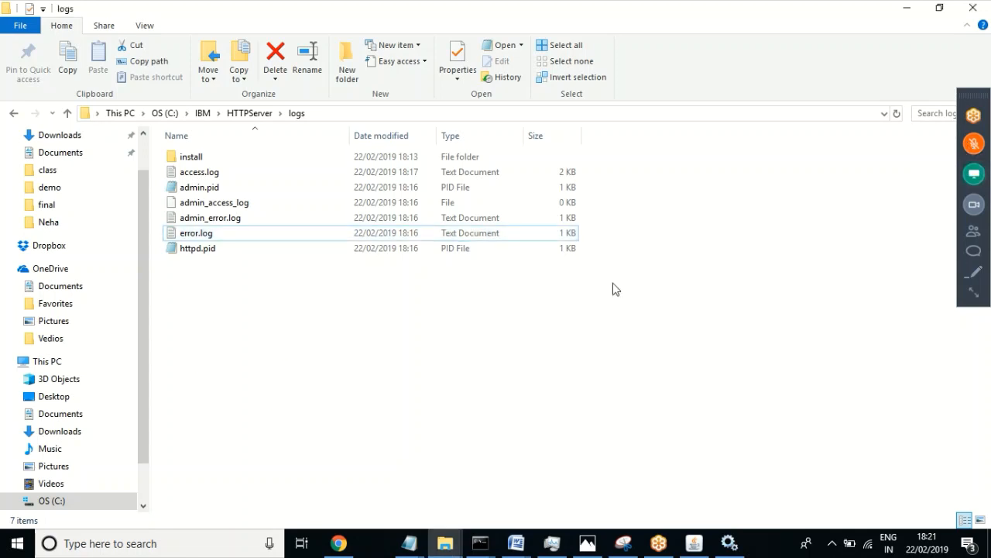
pyautogui.click(973, 144)
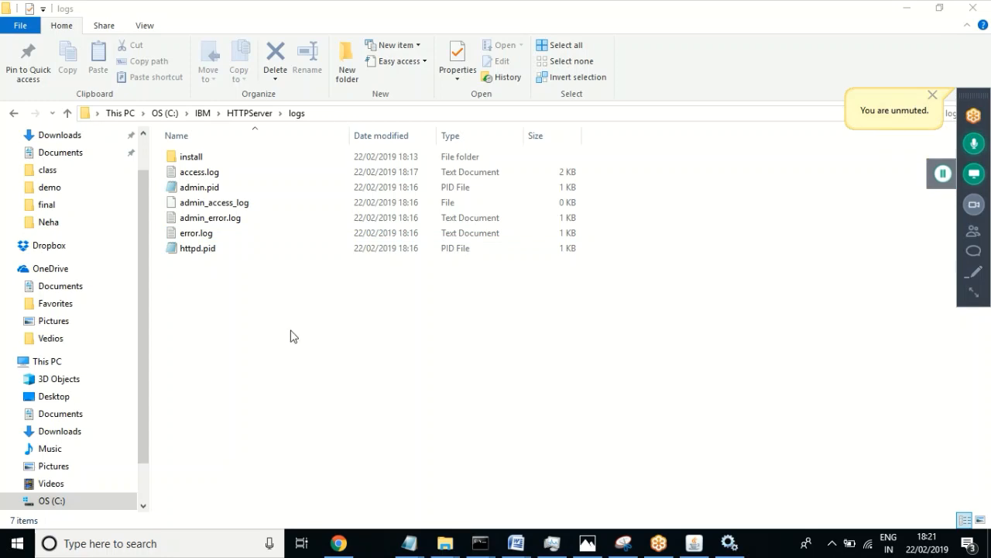
# Step: Open httpd.pid in Notepad and read its process id 28156
pyautogui.click(198, 255)
pyautogui.doubleClick(199, 255)
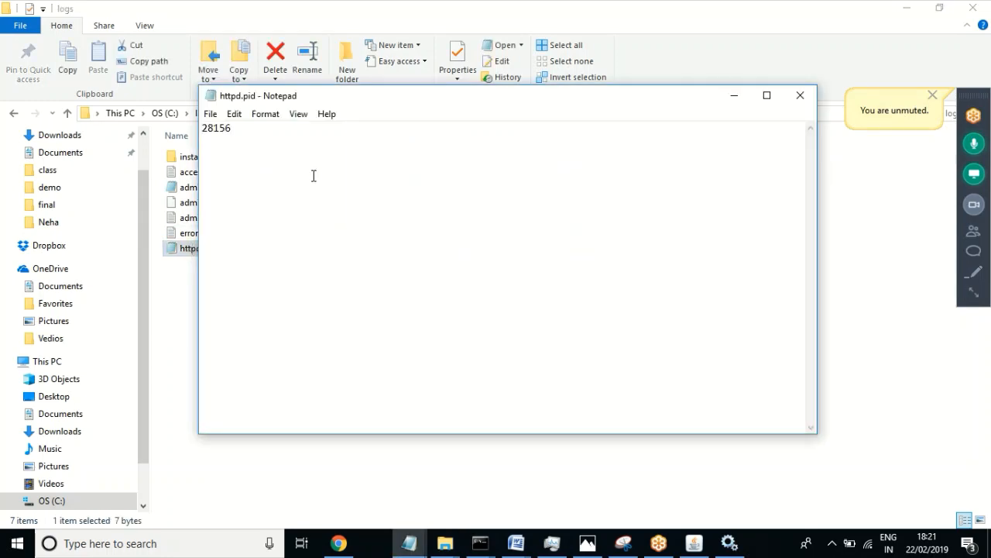
pyautogui.moveTo(334, 102); pyautogui.dragTo(429, 160)
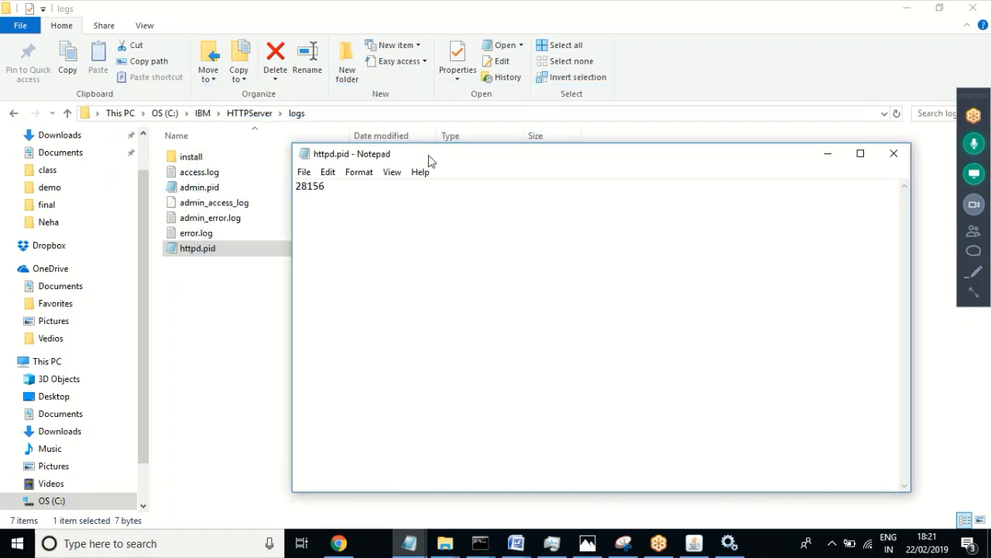
pyautogui.click(344, 196)
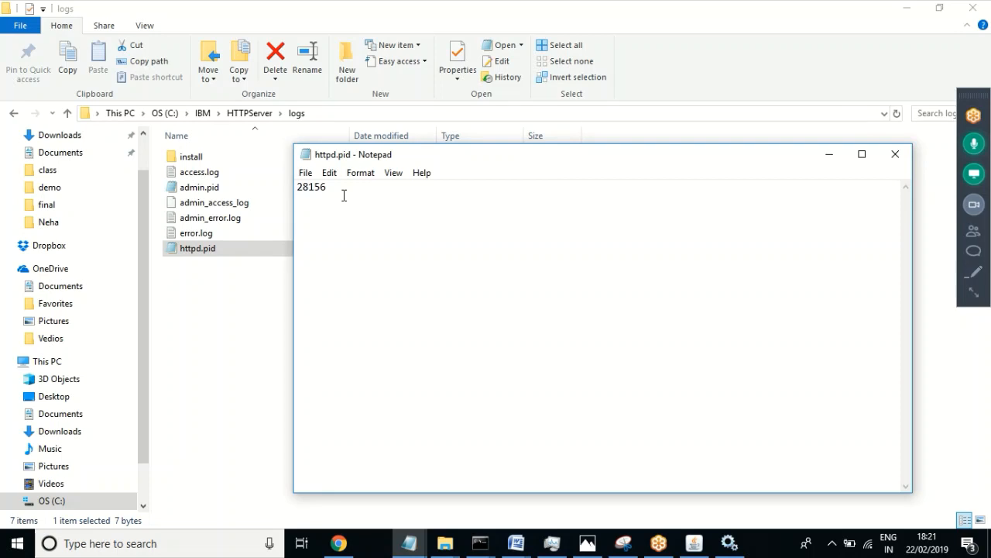
pyautogui.click(208, 292)
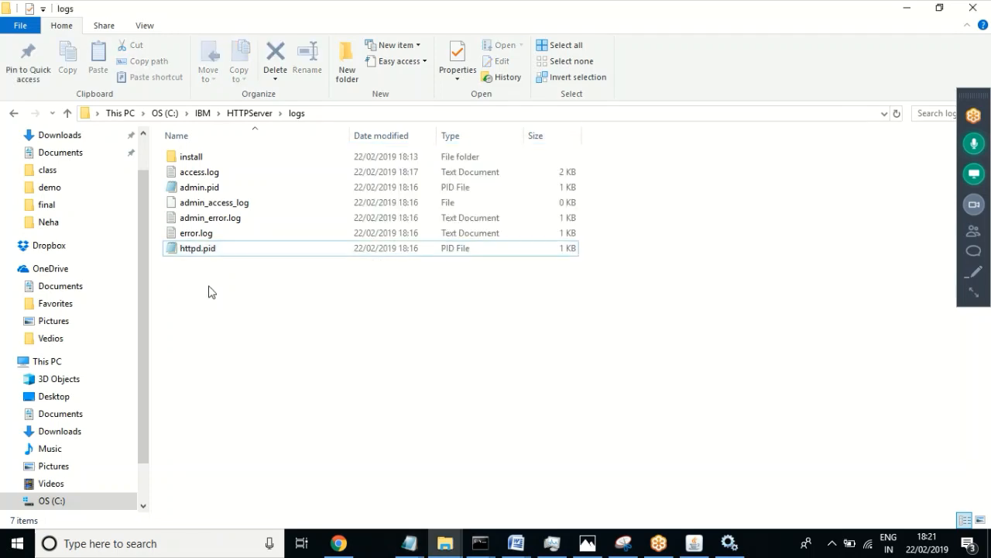
# Step: Close httpd.pid, reopen and close it again, then return to the HTTPServer folder
pyautogui.click(409, 543)
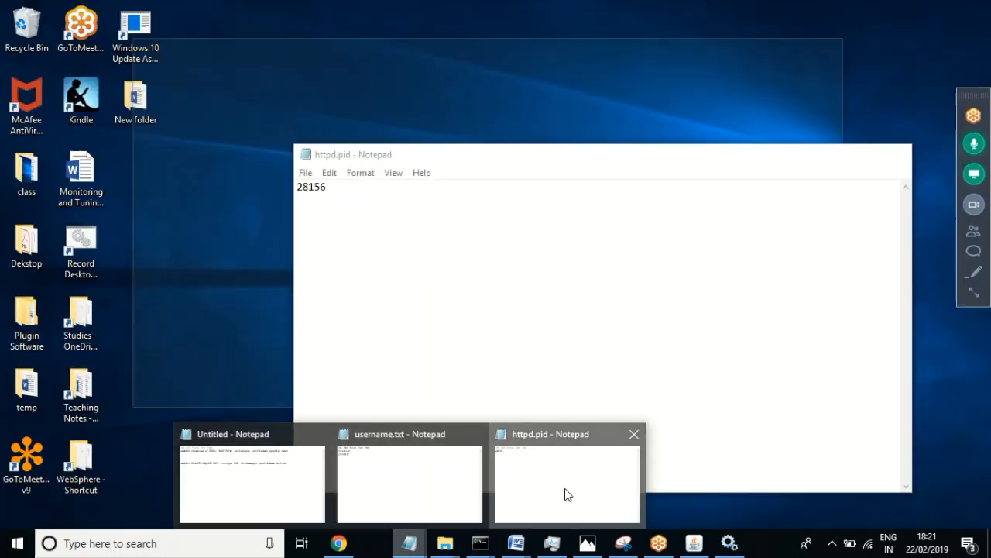
pyautogui.click(566, 493)
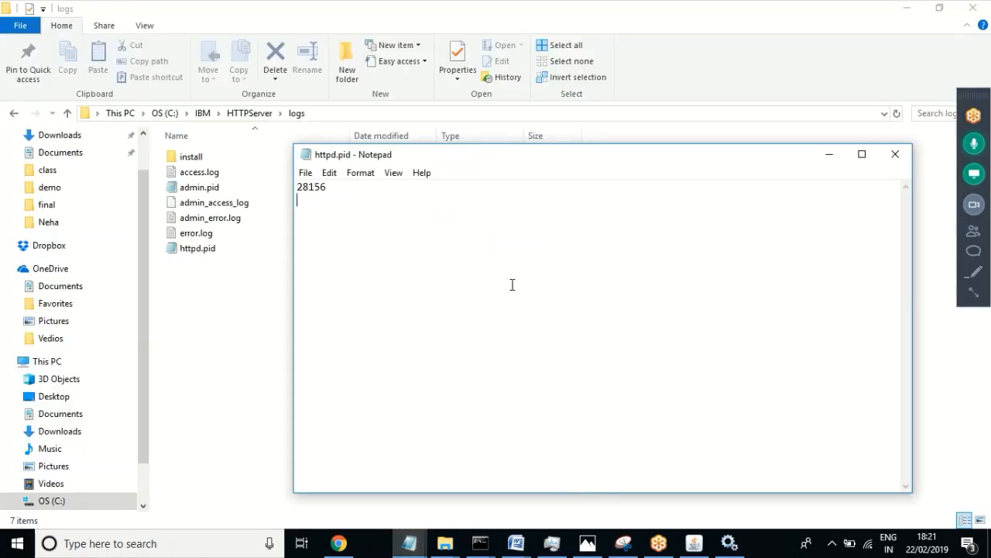
pyautogui.click(895, 154)
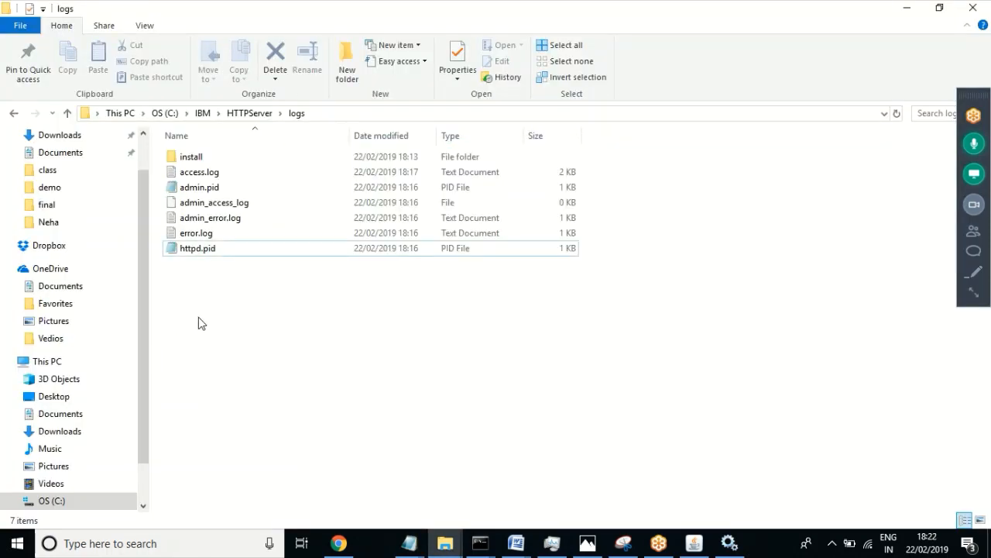
pyautogui.doubleClick(196, 249)
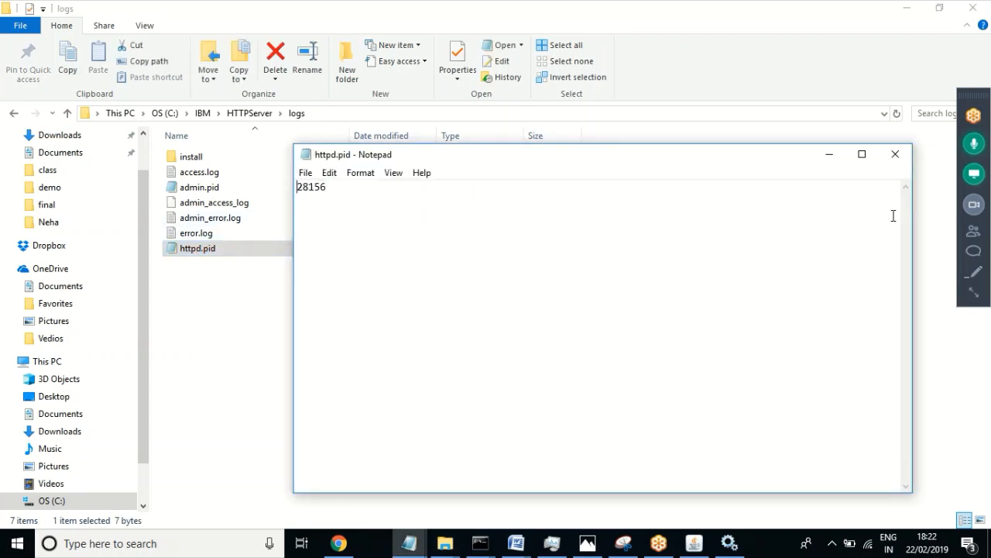
pyautogui.click(895, 155)
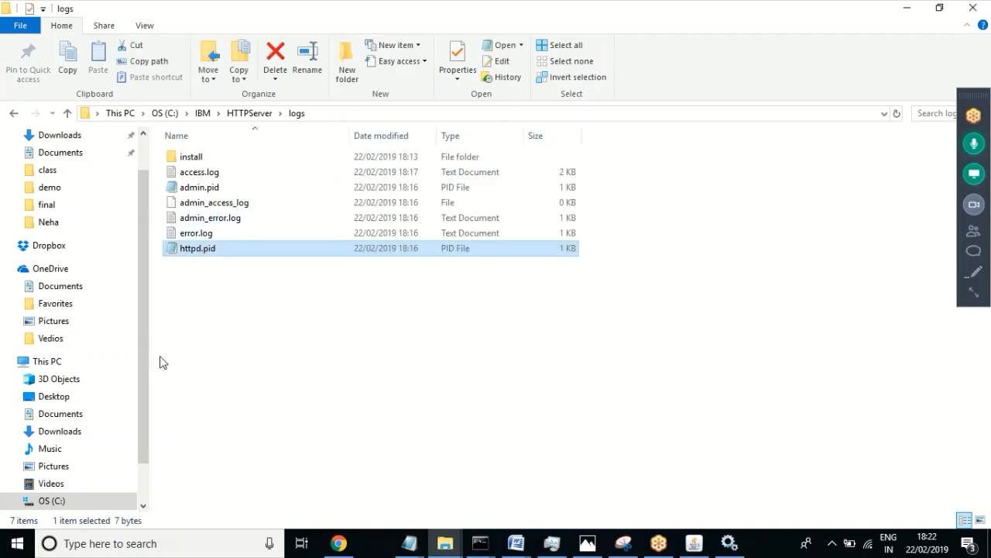
pyautogui.click(281, 324)
pyautogui.click(251, 113)
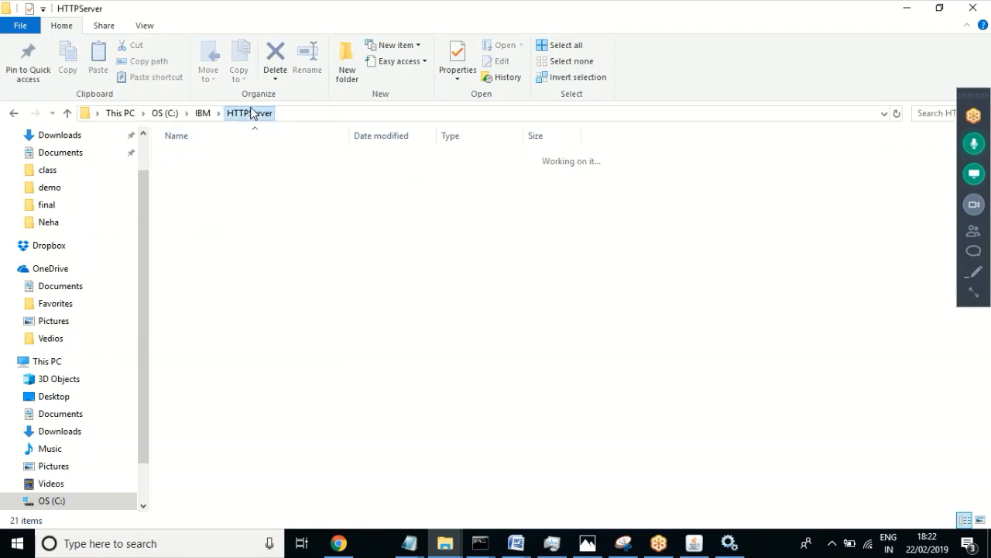
pyautogui.click(521, 546)
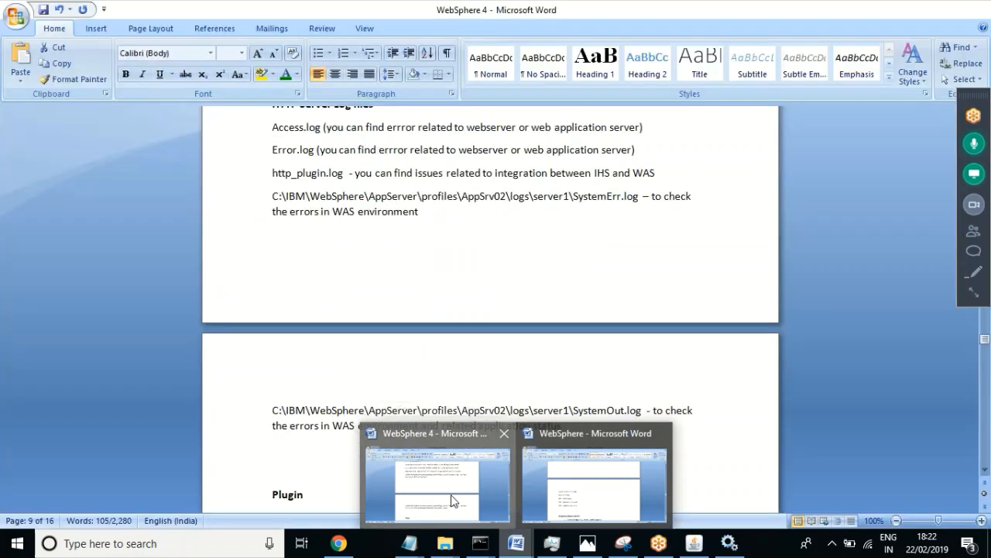
# Step: Switch from WebSphere 4 to the WebSphere document and page down to HTTP Server Log files
pyautogui.click(453, 500)
pyautogui.click(511, 410)
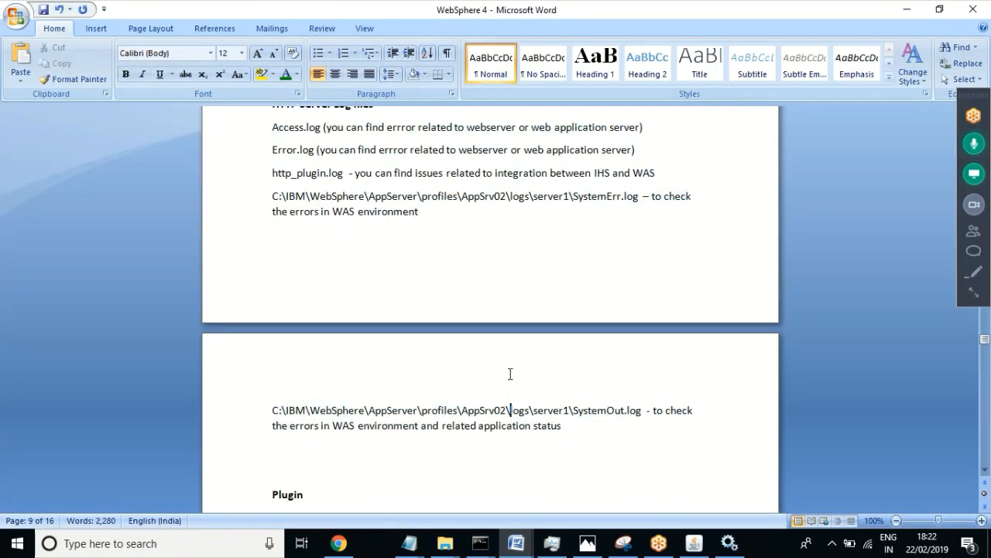
pyautogui.scroll(15, 511, 374)
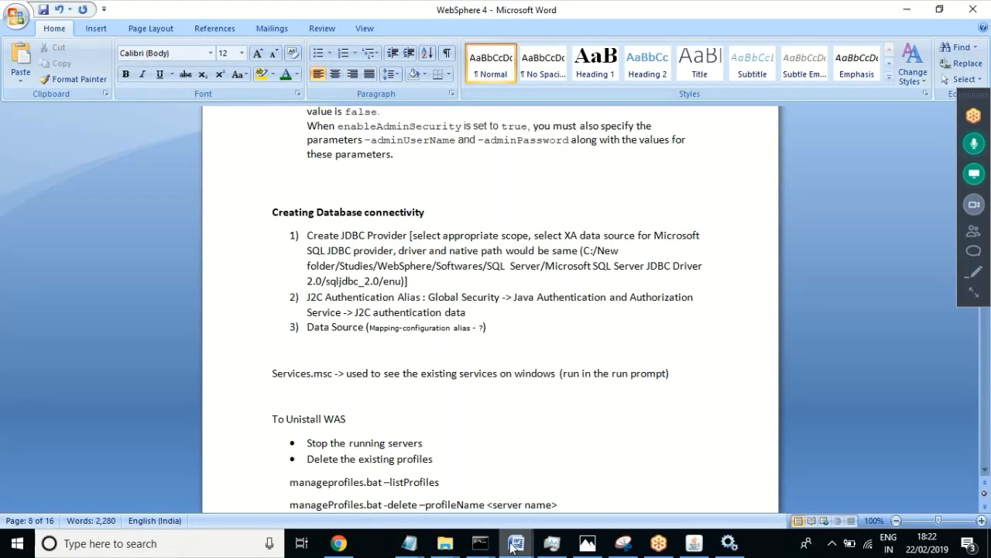
pyautogui.moveTo(513, 552)
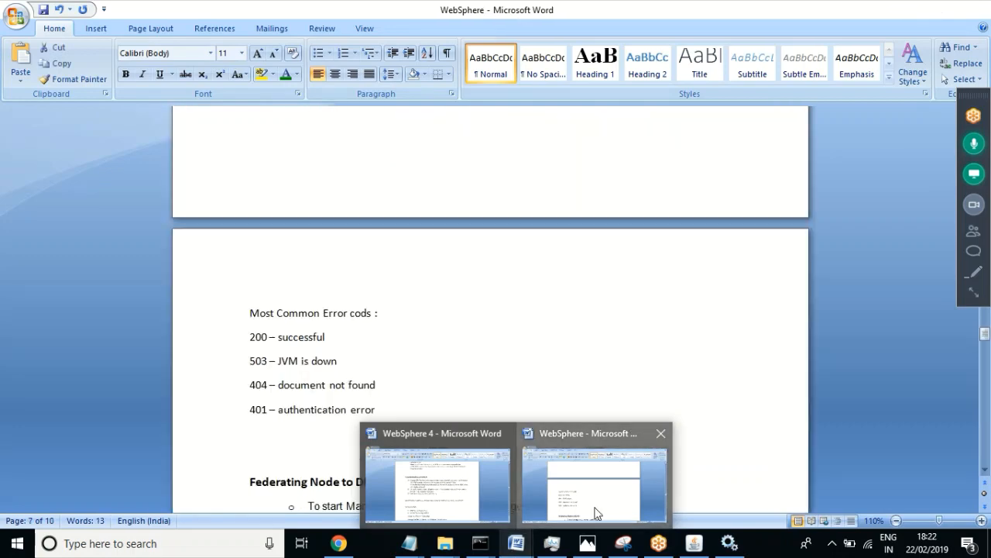
pyautogui.click(594, 507)
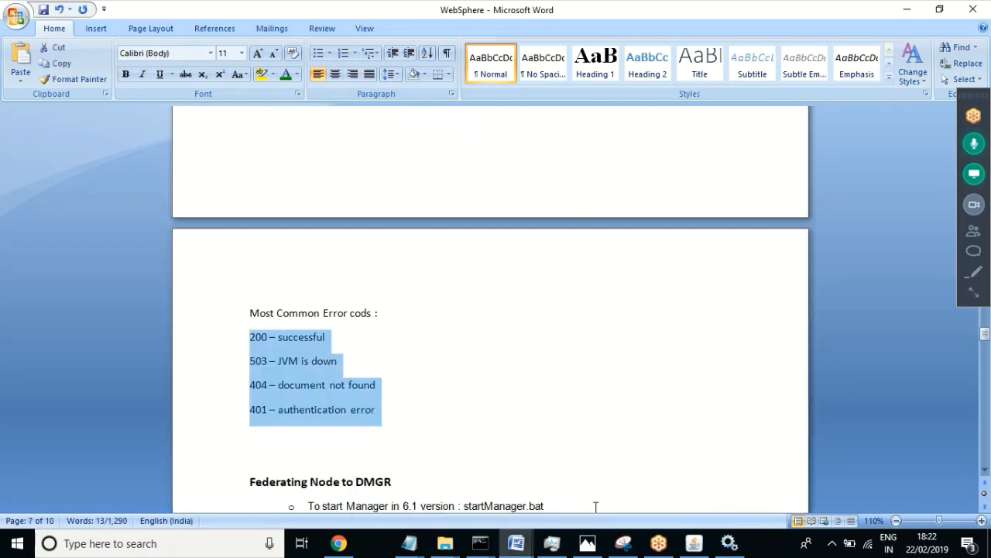
pyautogui.press('pagedown')
pyautogui.press('pagedown')
pyautogui.press('pagedown')
pyautogui.press('pagedown')
pyautogui.press('pagedown')
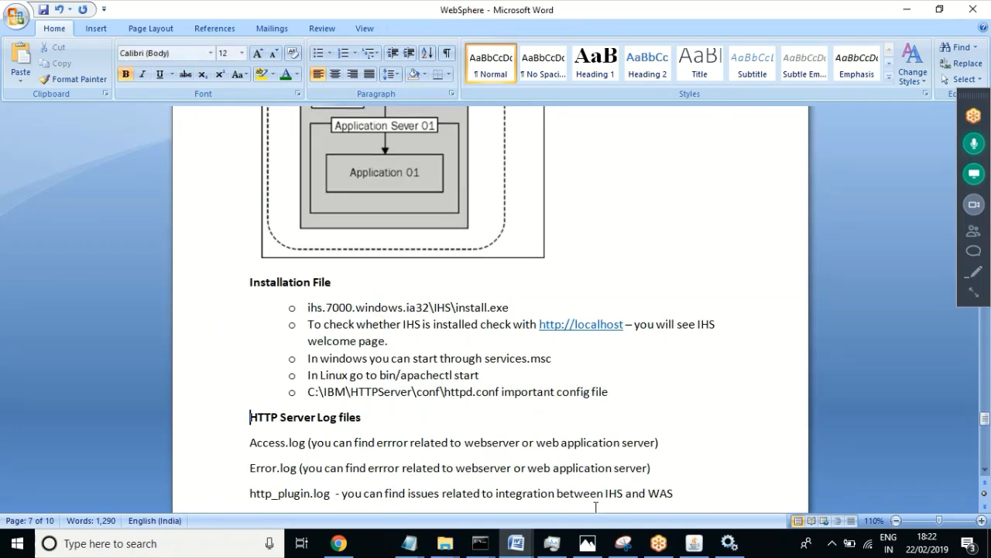
# Step: Review the http_plugin.log, Access.log, Error.log and SystemOut.log notes in WebSphere.docx
pyautogui.press('pagedown')
pyautogui.press('pagedown')
pyautogui.press('pageup')
pyautogui.press('pageup')
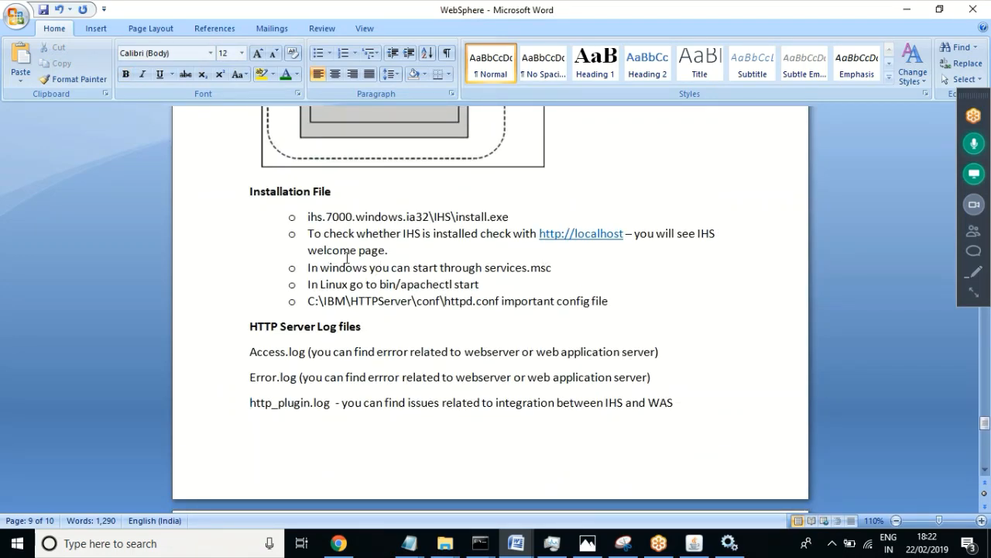
pyautogui.click(473, 357)
pyautogui.press('Down')
pyautogui.press('Down')
pyautogui.press('Down')
pyautogui.press('Down')
pyautogui.press('Down')
pyautogui.press('Down')
pyautogui.press('Down')
pyautogui.press('Down')
pyautogui.press('Down')
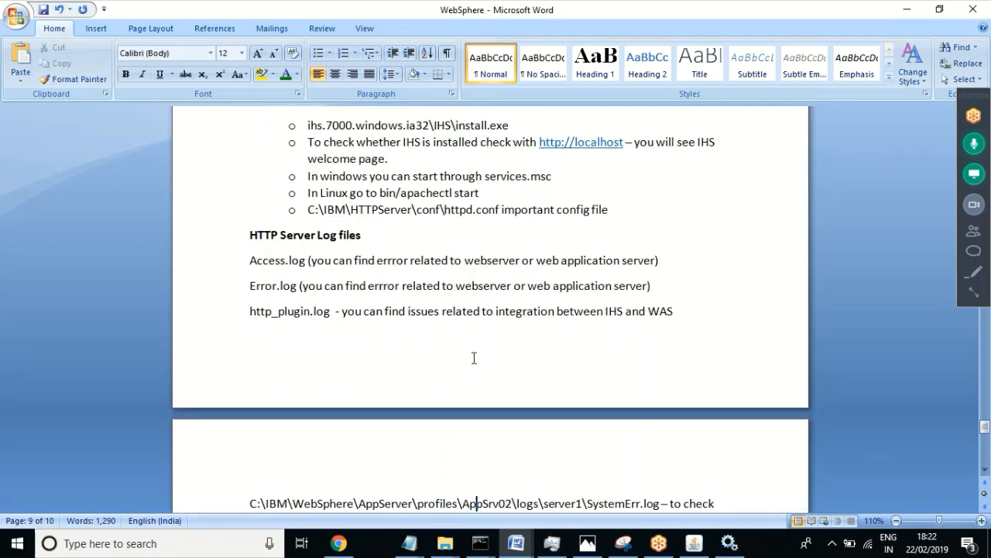
pyautogui.press('Up')
pyautogui.press('Up')
pyautogui.press('Up')
pyautogui.press('Up')
pyautogui.press('Up')
pyautogui.press('Up')
pyautogui.press('Up')
pyautogui.press('Up')
pyautogui.press('Up')
pyautogui.press('Up')
pyautogui.press('Up')
pyautogui.press('Up')
pyautogui.press('Up')
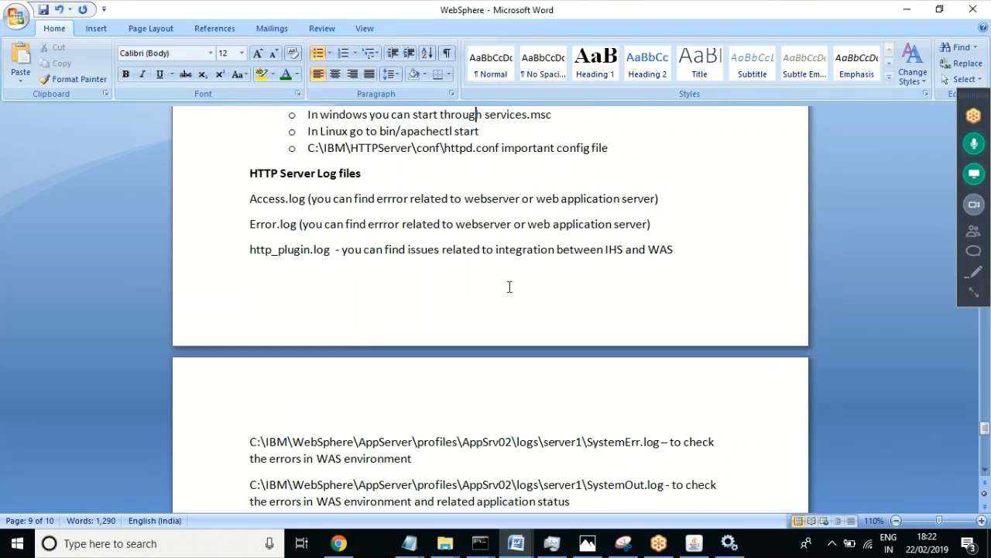
pyautogui.click(440, 231)
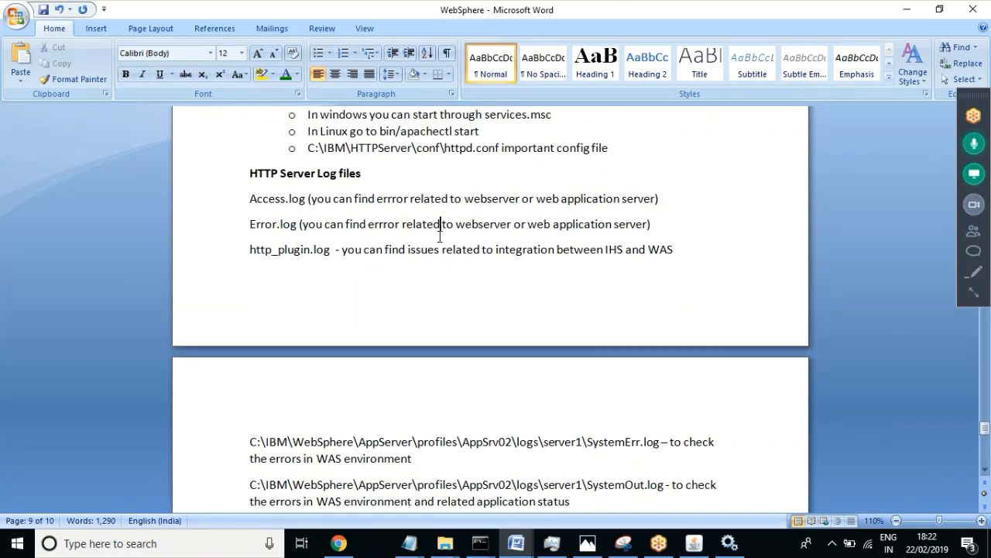
pyautogui.press('Down')
pyautogui.press('Down')
pyautogui.press('Down')
pyautogui.press('Down')
pyautogui.press('Down')
pyautogui.press('Down')
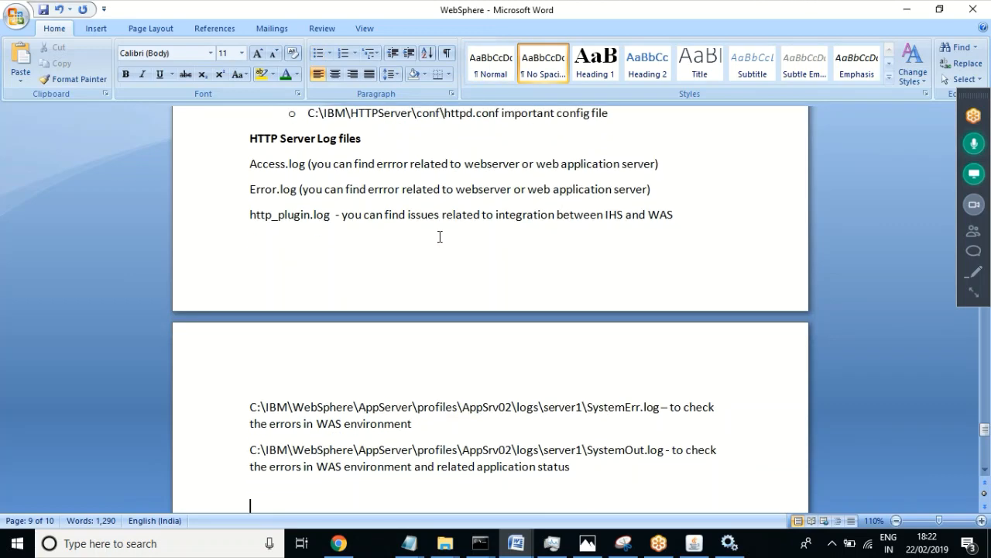
# Step: Bring the IBM HTTP Server architecture diagram and its heading into view
pyautogui.press('Up')
pyautogui.press('Up')
pyautogui.press('Up')
pyautogui.press('Up')
pyautogui.press('Up')
pyautogui.press('Up')
pyautogui.press('Up')
pyautogui.press('Up')
pyautogui.press('Up')
pyautogui.press('Up')
pyautogui.press('Up')
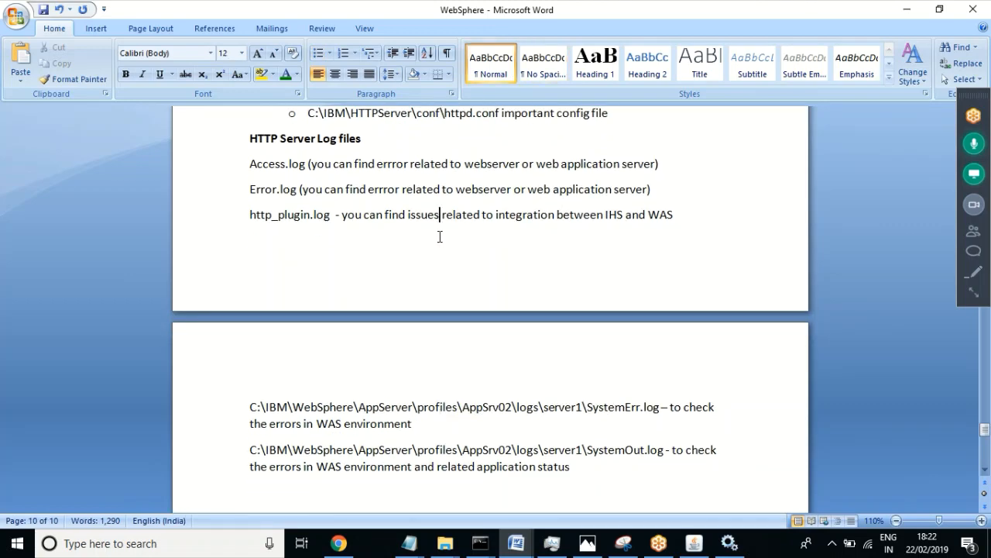
pyautogui.press('Up')
pyautogui.press('Up')
pyautogui.press('Up')
pyautogui.press('Up')
pyautogui.press('Up')
pyautogui.press('Up')
pyautogui.press('Up')
pyautogui.press('Up')
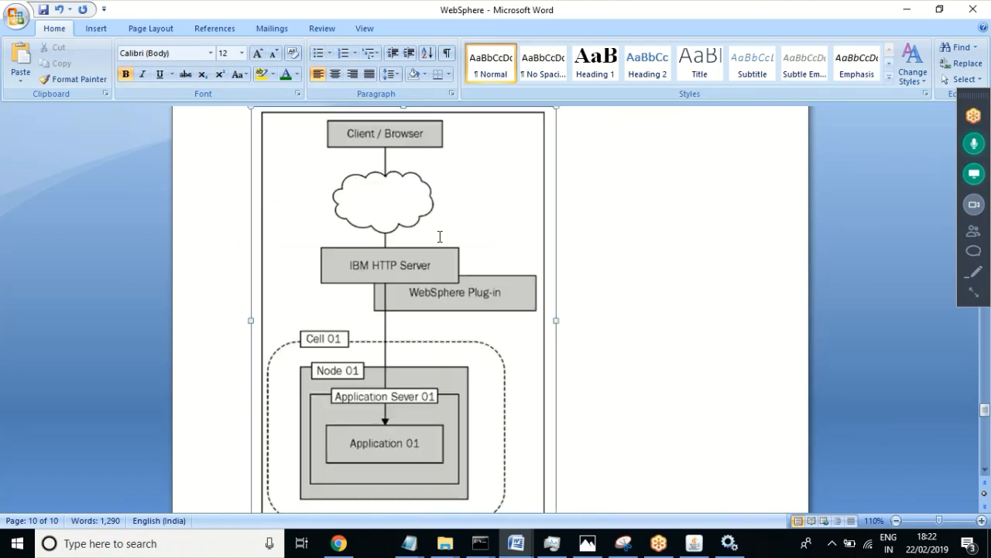
pyautogui.click(438, 237)
pyautogui.press('Up')
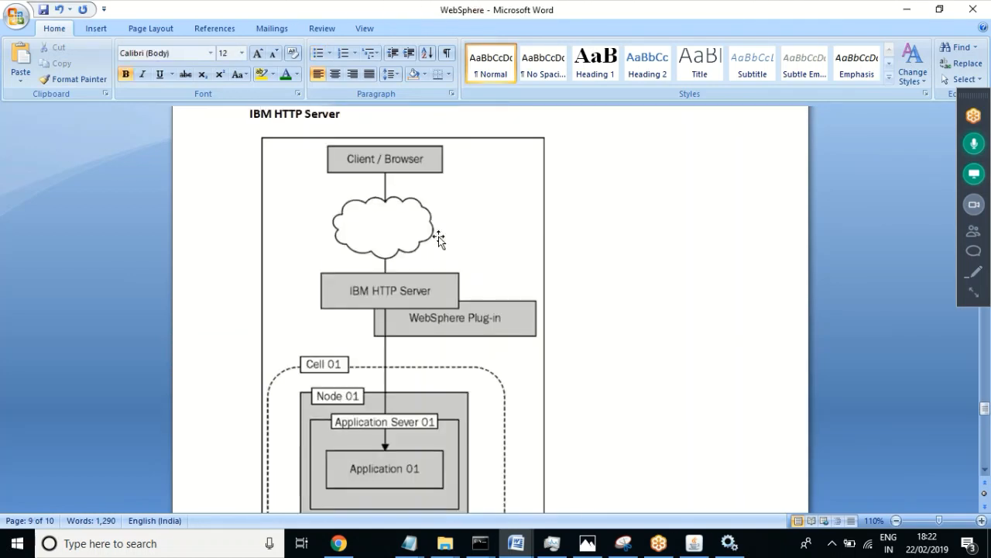
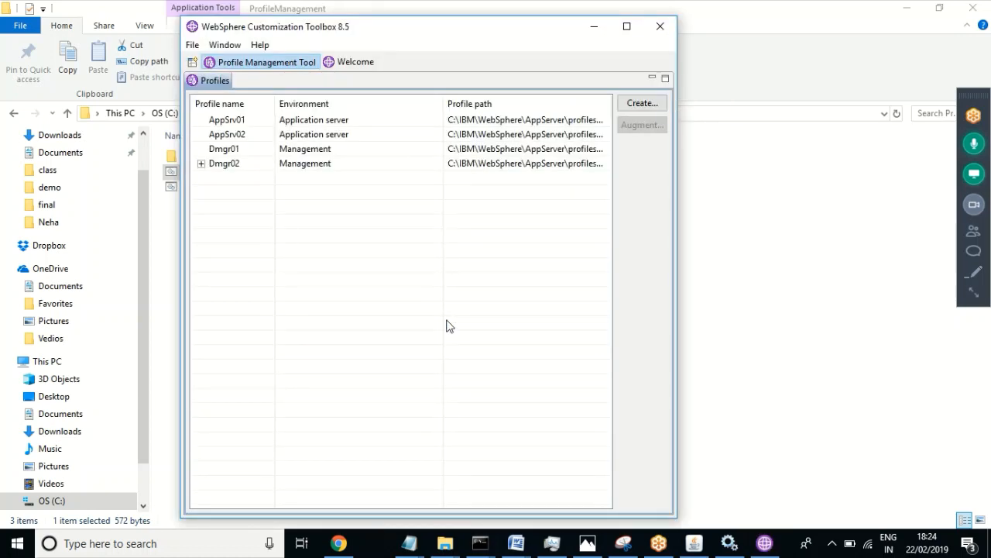
# Step: Create AppSrv03 as a typical application server profile with administrative security disabled
pyautogui.click(644, 104)
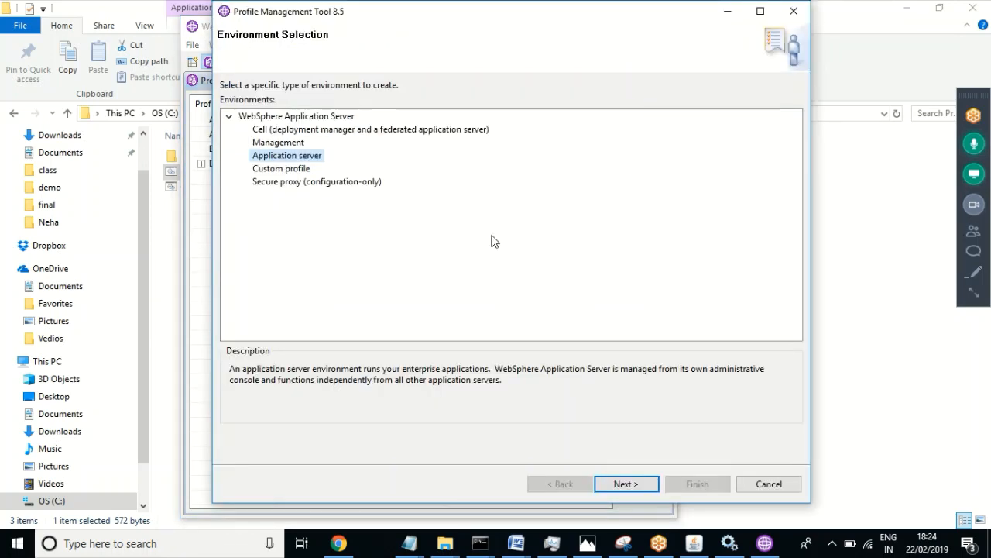
pyautogui.click(626, 484)
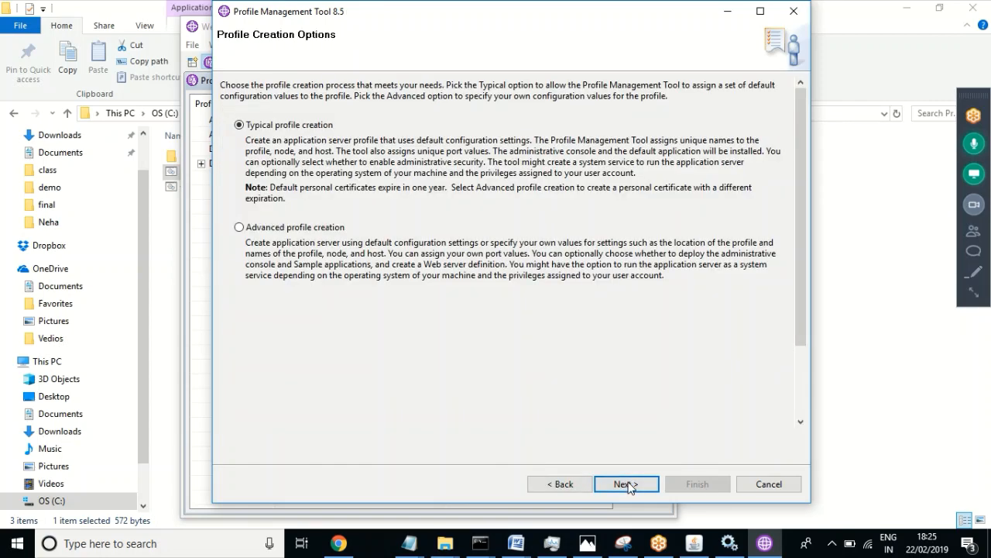
pyautogui.click(627, 484)
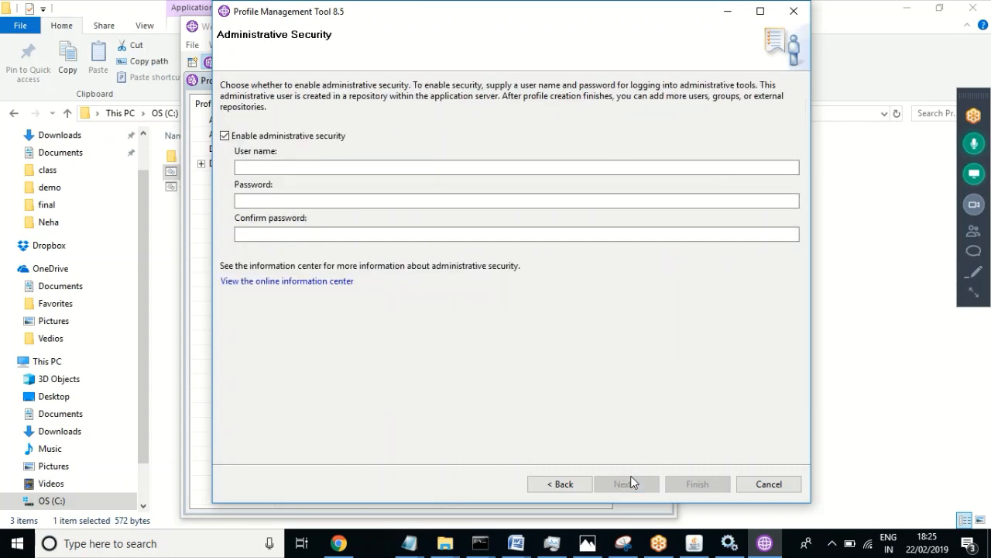
pyautogui.click(225, 135)
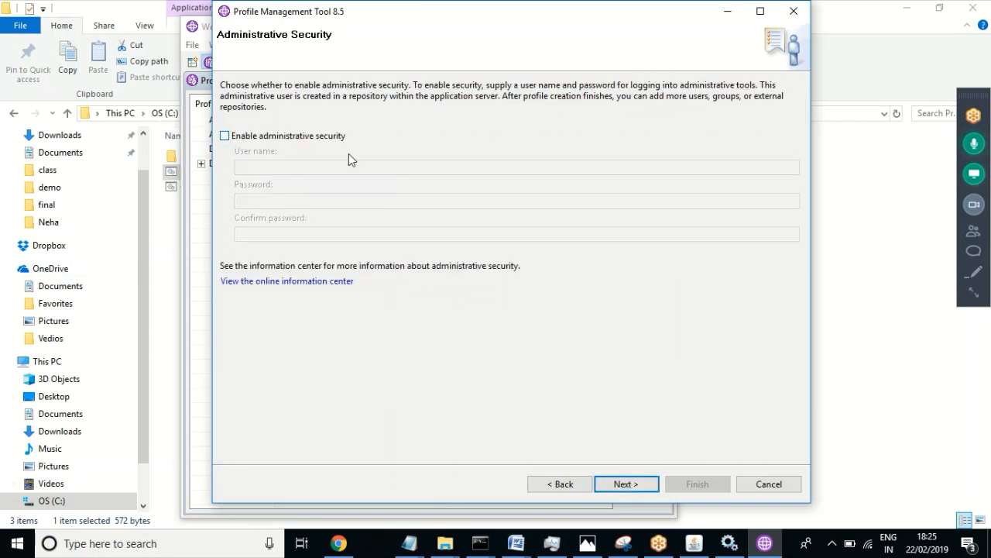
pyautogui.click(623, 484)
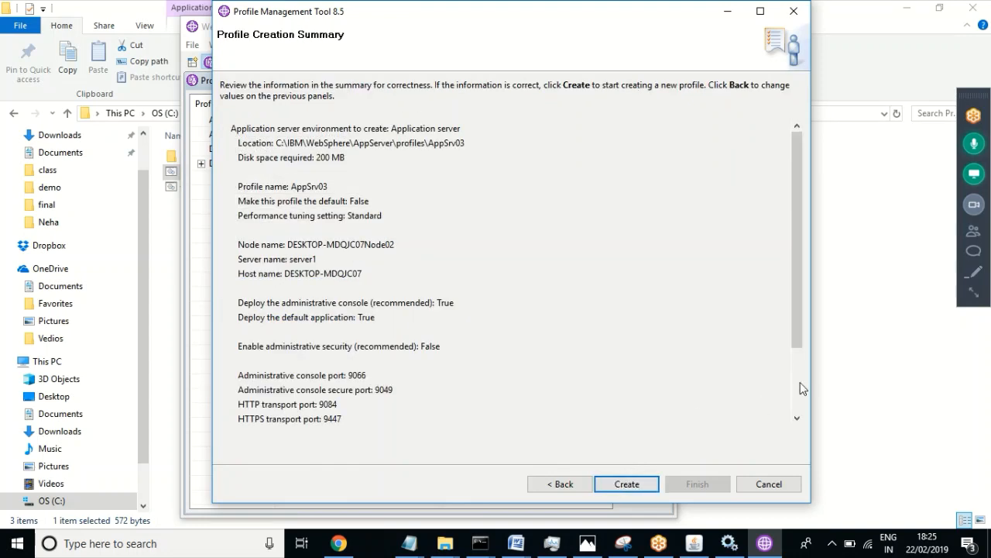
pyautogui.scroll(-1, 798, 406)
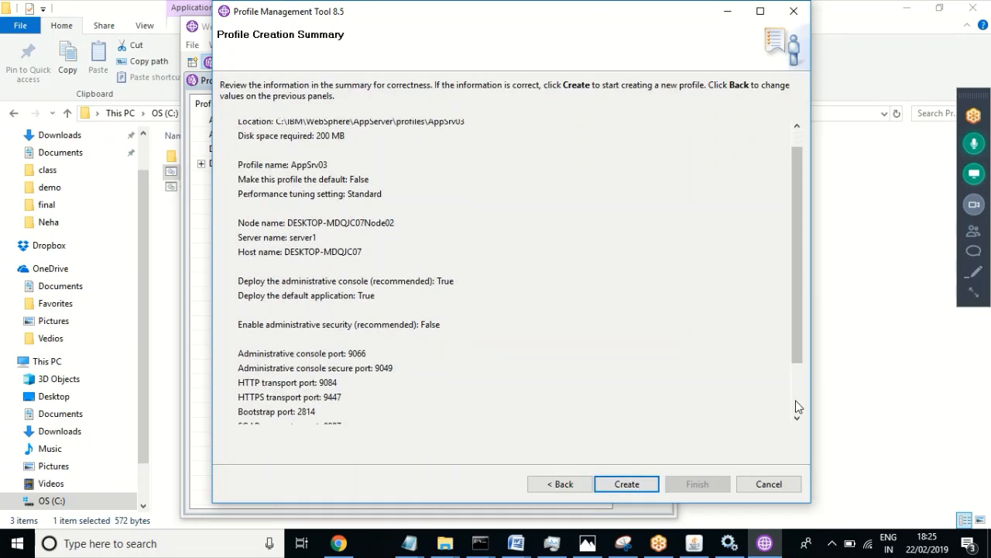
pyautogui.click(625, 484)
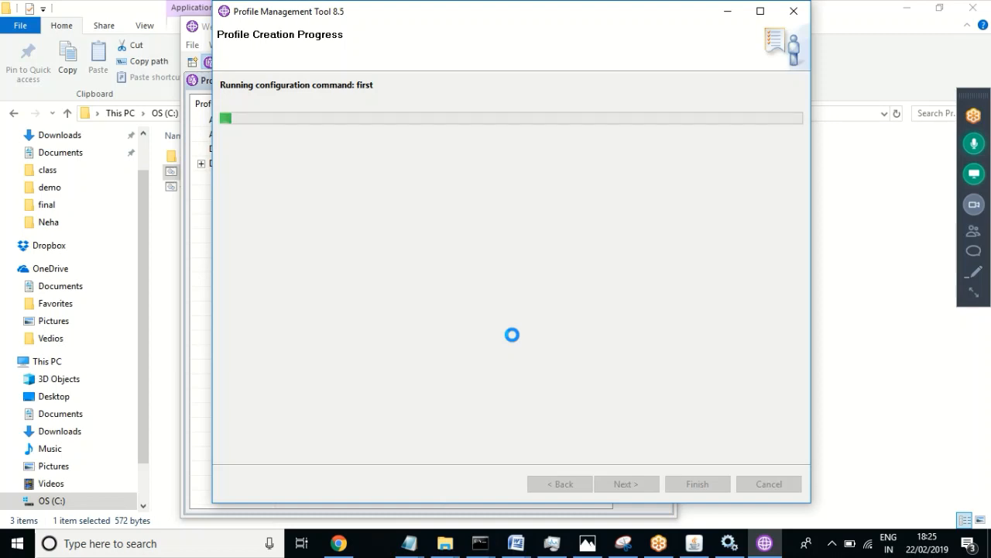
# Step: Bring the ProfileManagement folder window forward while profile creation runs
pyautogui.click(445, 544)
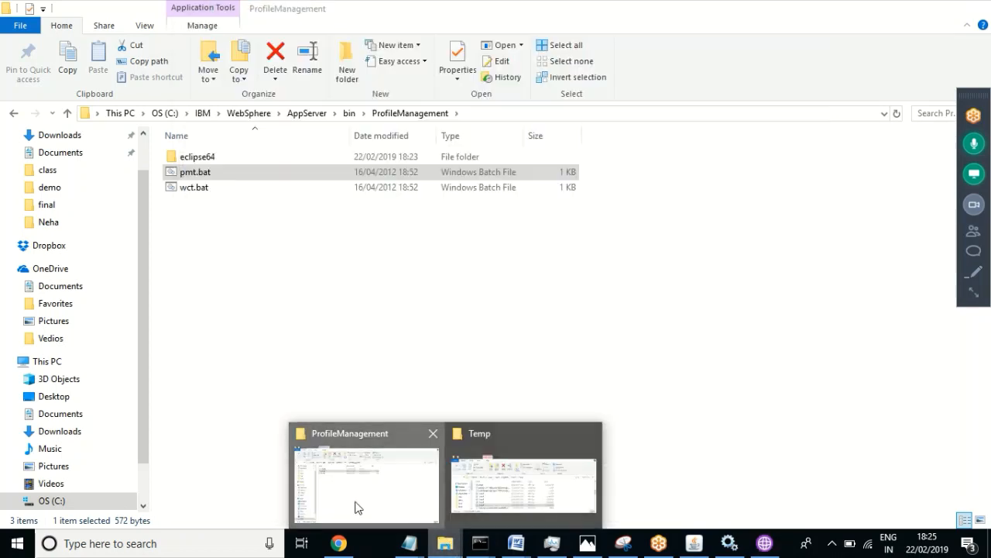
pyautogui.click(350, 502)
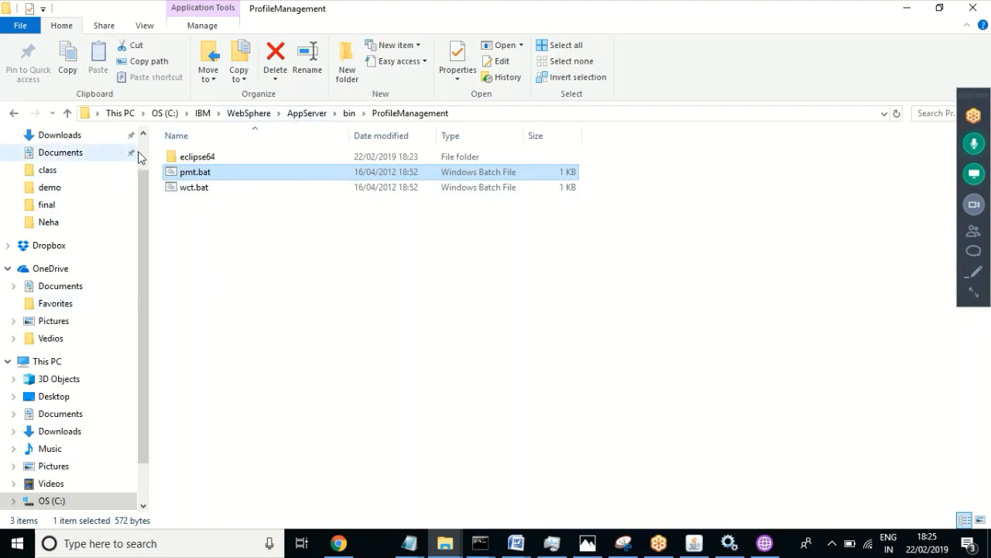
# Step: Navigate from Desktop via Teaching Notes to WebSphere's Softwares > WAS Softwares folder
pyautogui.scroll(2, 138, 150)
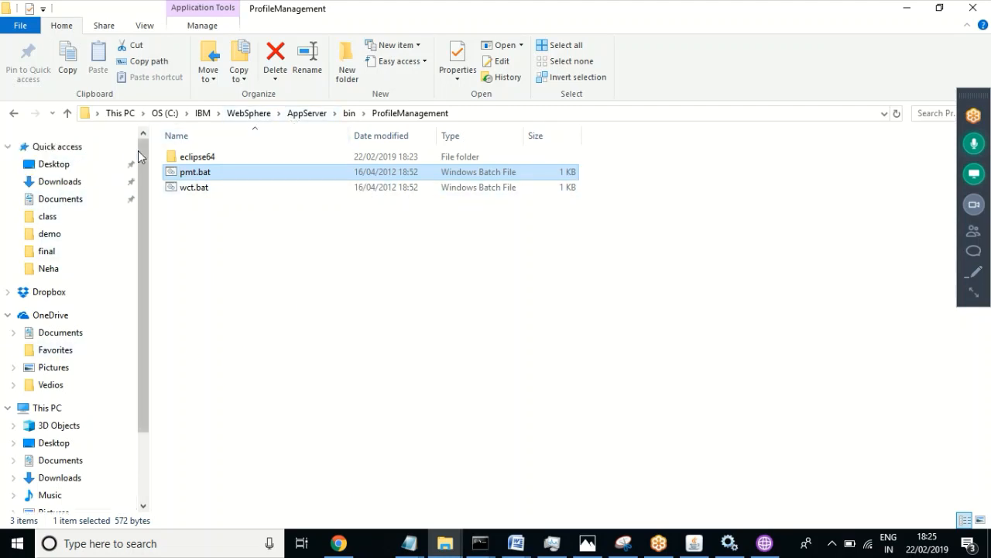
pyautogui.click(63, 169)
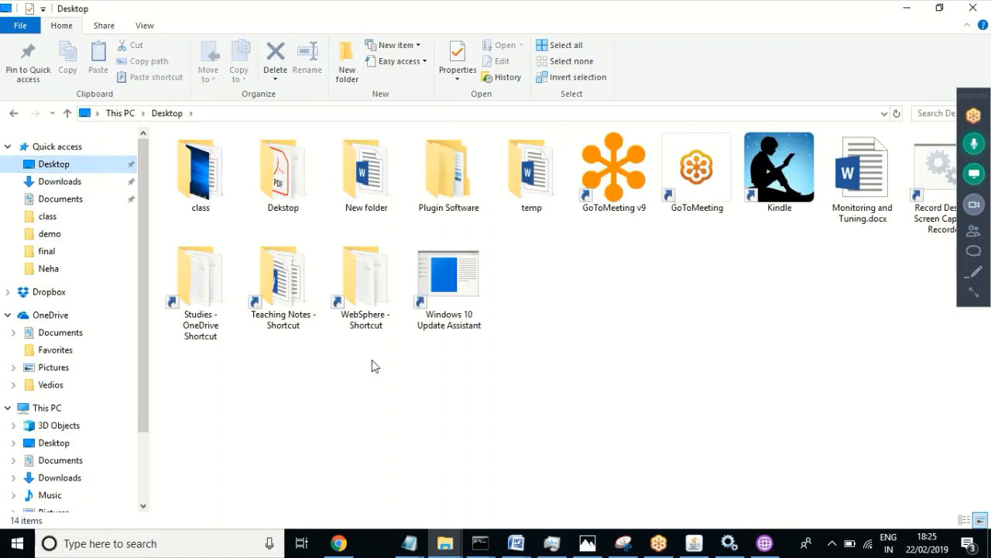
pyautogui.doubleClick(299, 308)
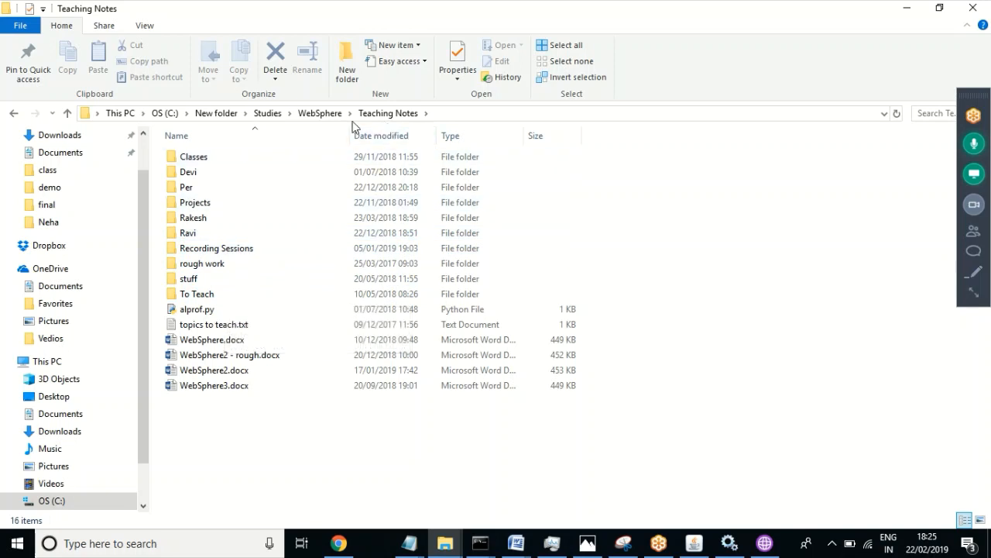
pyautogui.click(310, 115)
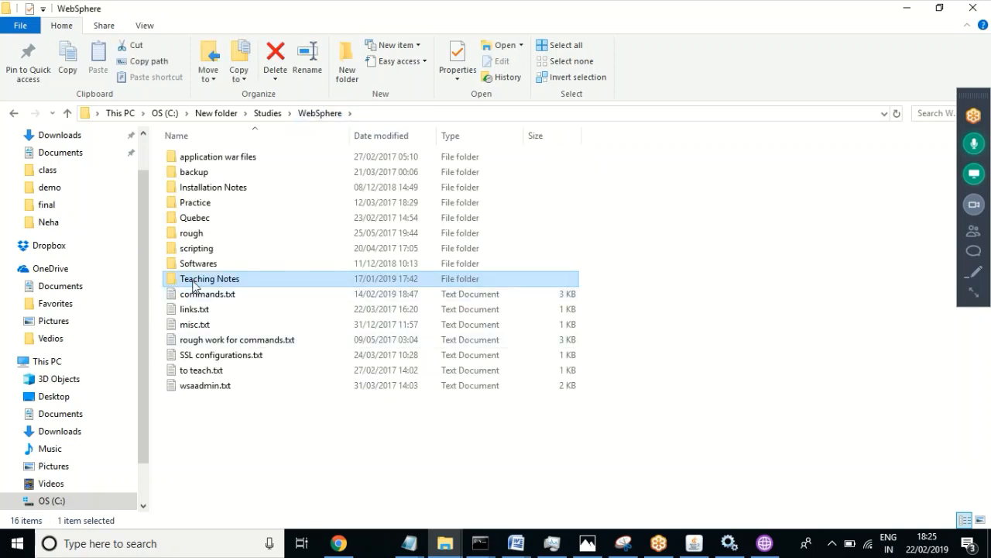
pyautogui.doubleClick(204, 265)
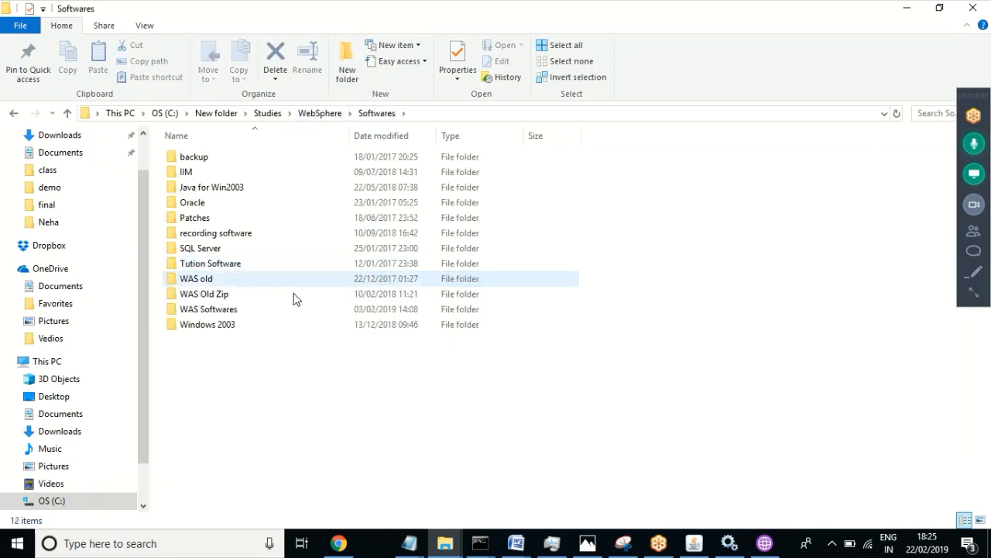
pyautogui.click(223, 312)
pyautogui.doubleClick(222, 313)
# Step: Peek inside the IHS folder, then go back and open WAS Plugin
pyautogui.click(186, 206)
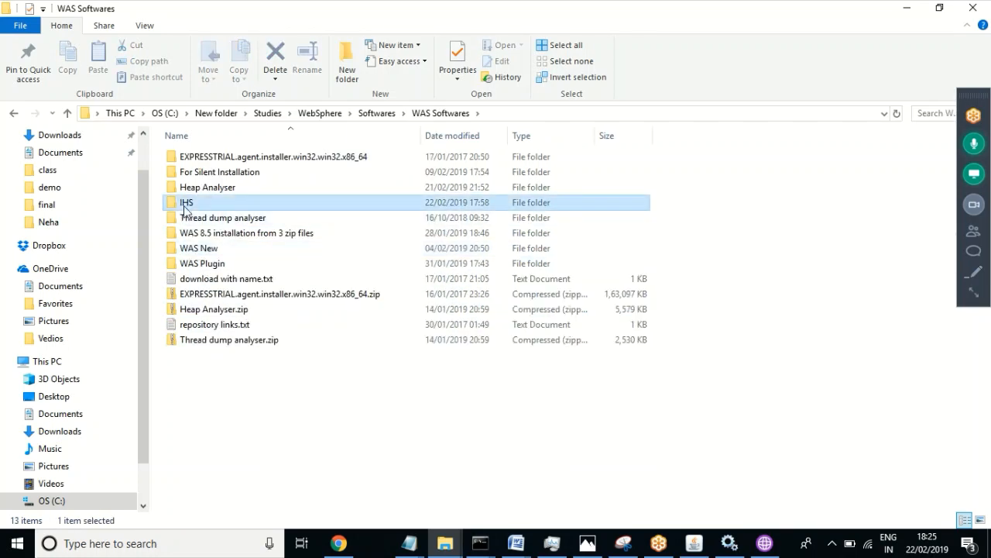
pyautogui.doubleClick(186, 206)
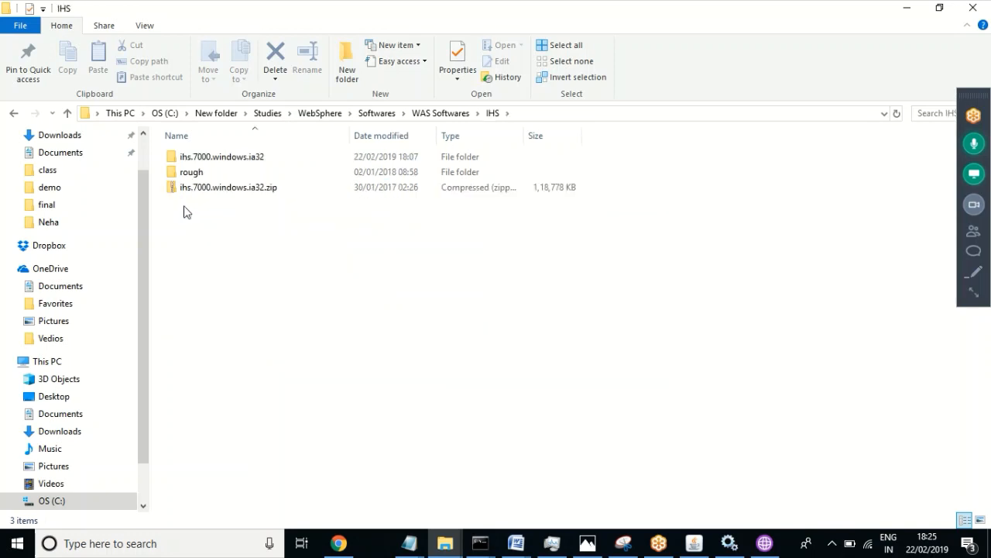
pyautogui.click(432, 115)
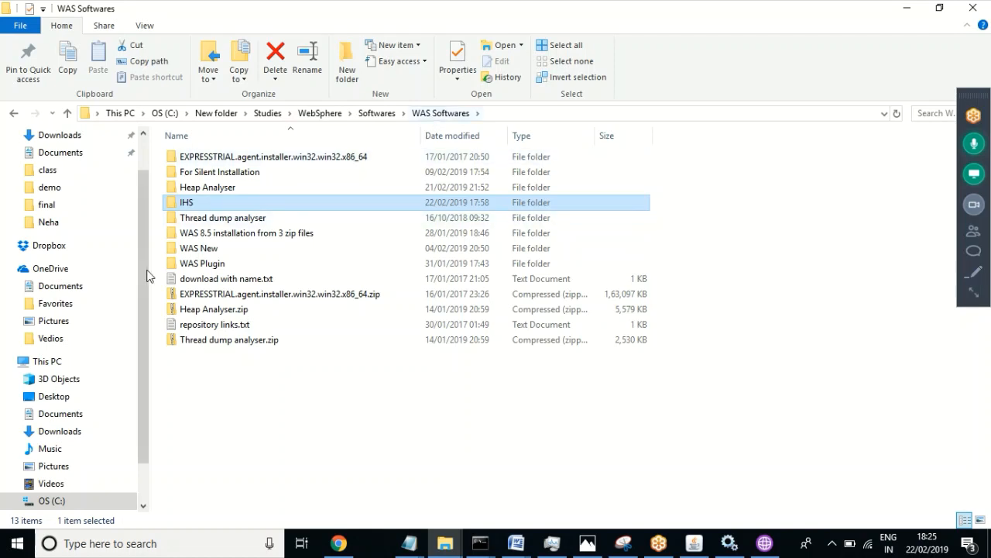
pyautogui.click(191, 249)
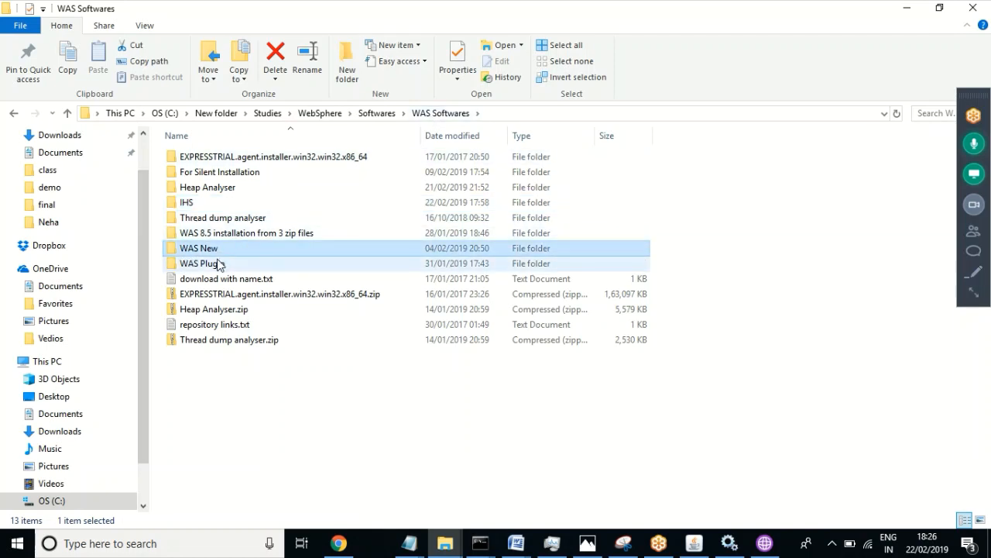
pyautogui.doubleClick(219, 264)
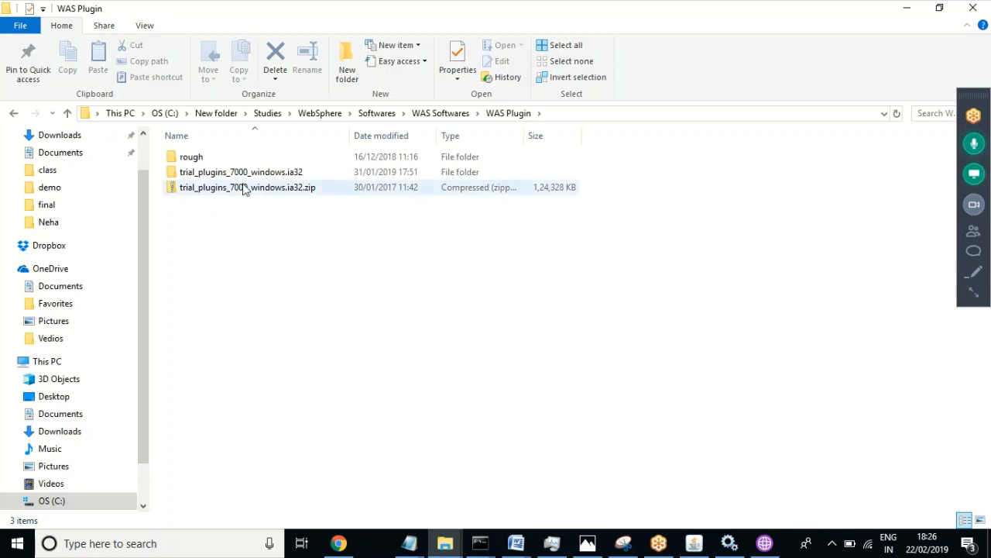
# Step: Permanently delete the extracted trial_plugins_7000_windows.ia32 folder with Shift+Delete
pyautogui.rightClick(270, 173)
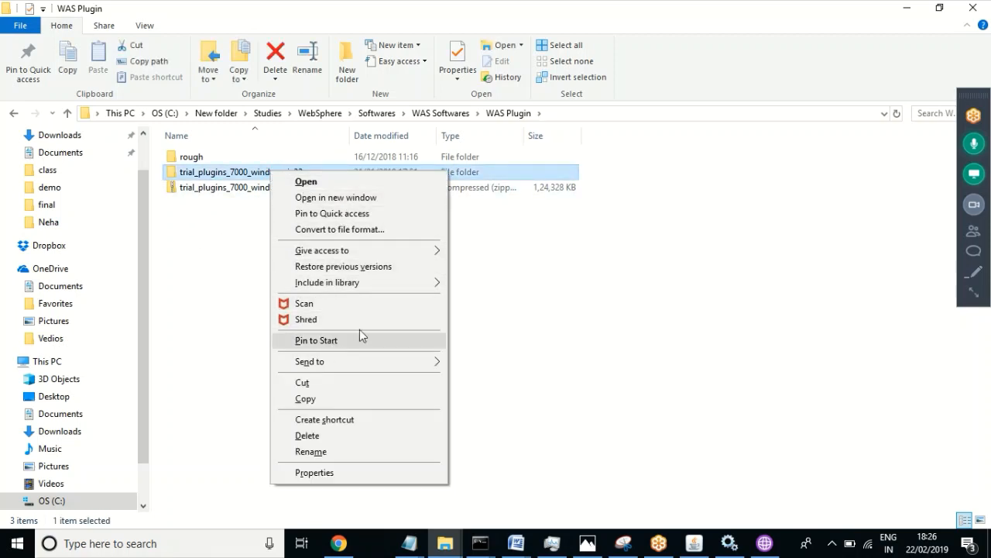
pyautogui.click(671, 271)
pyautogui.click(671, 271)
pyautogui.click(267, 175)
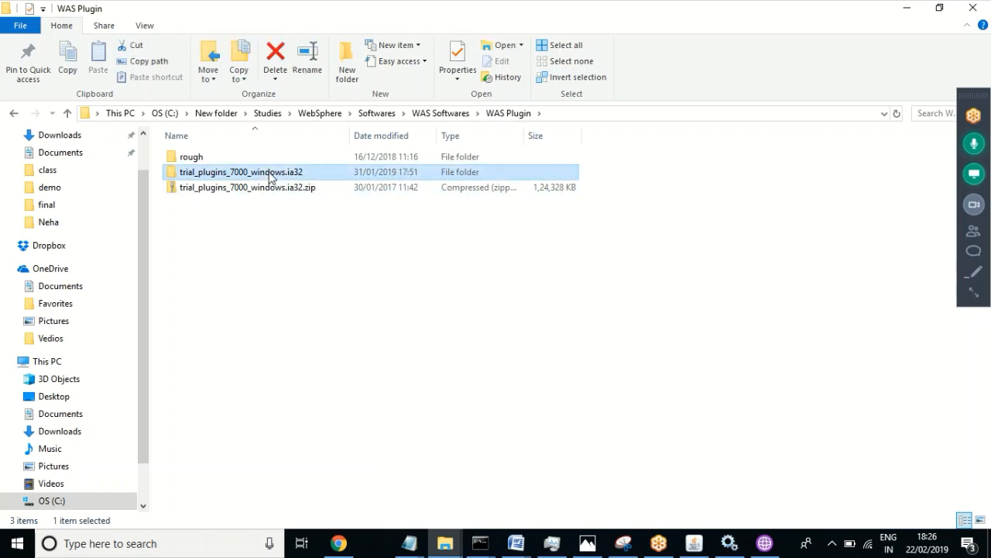
pyautogui.hotkey('shift', 'Delete')
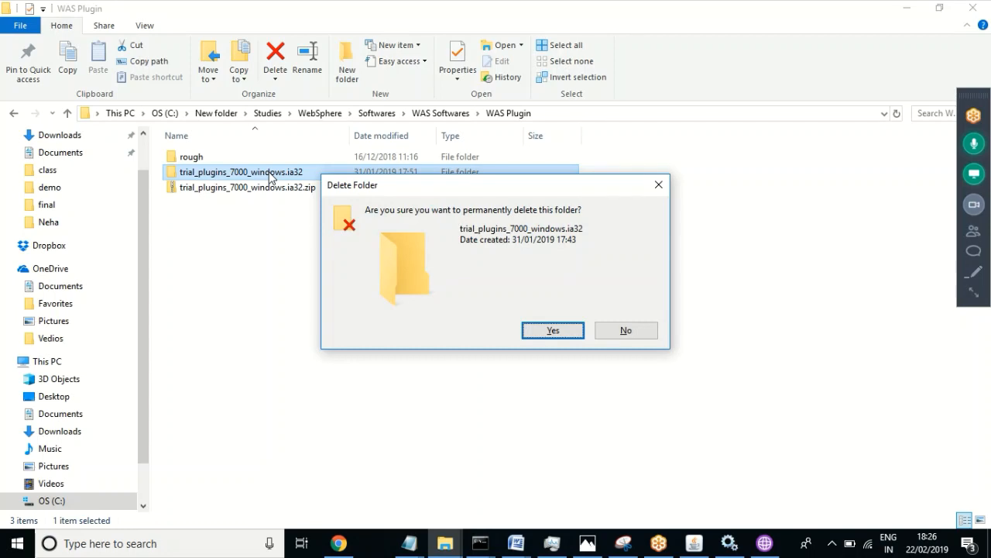
pyautogui.press('Escape')
pyautogui.press('Delete')
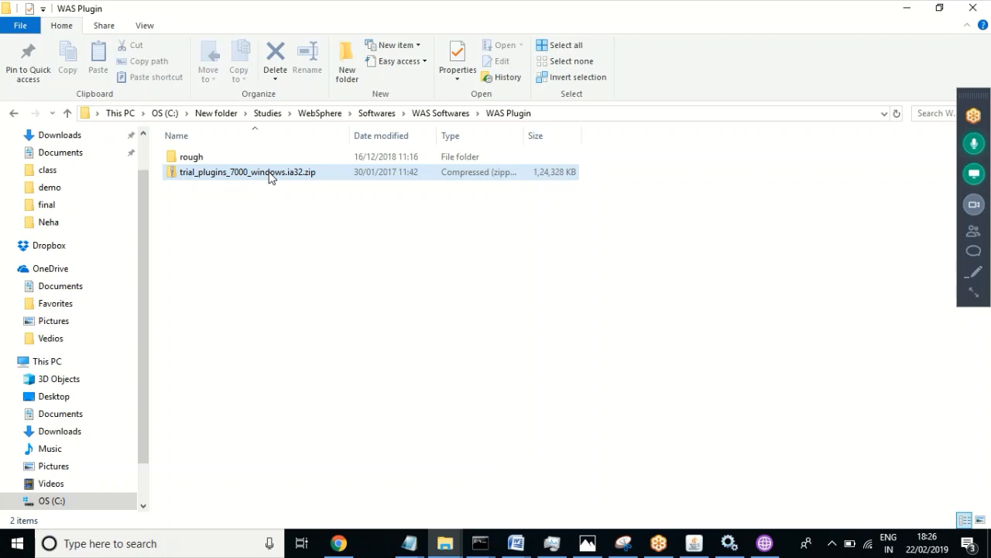
pyautogui.click(270, 177)
# Step: Return to the Profile Management Tool while AppSrv03's configuration commands run
pyautogui.click(775, 543)
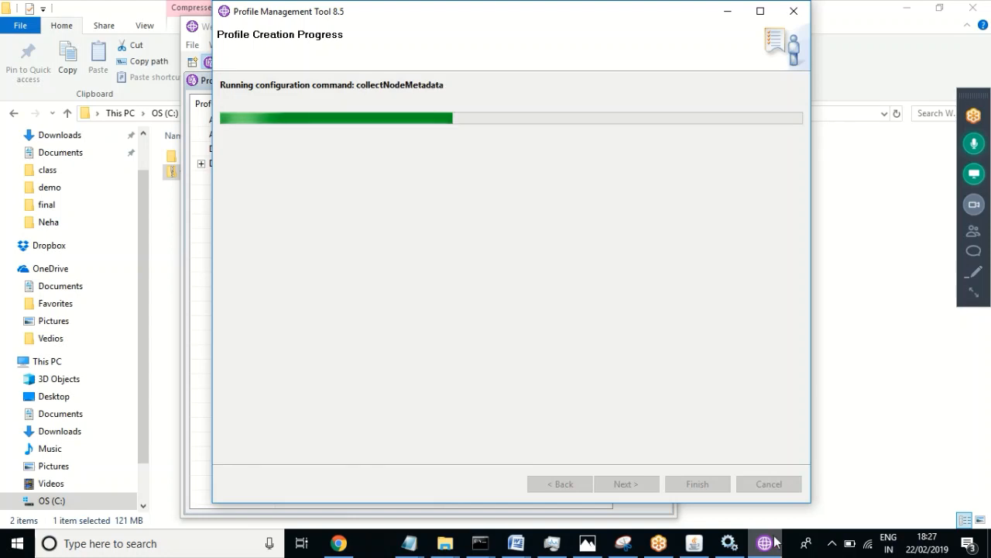
pyautogui.click(979, 146)
pyautogui.click(978, 146)
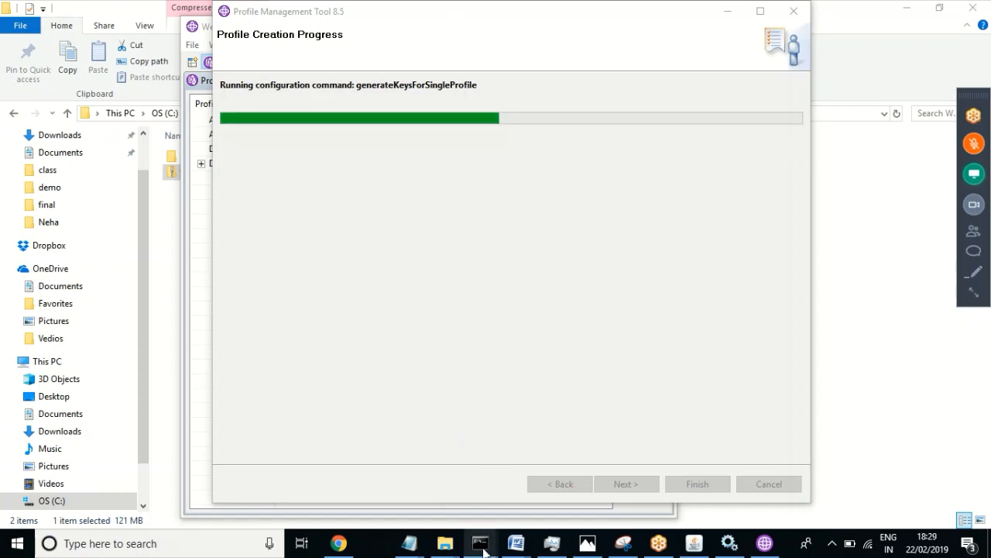
# Step: Run stopServer.bat server1 in both the AppSrv01 and AppSrv02 consoles
pyautogui.moveTo(480, 543)
pyautogui.click(395, 486)
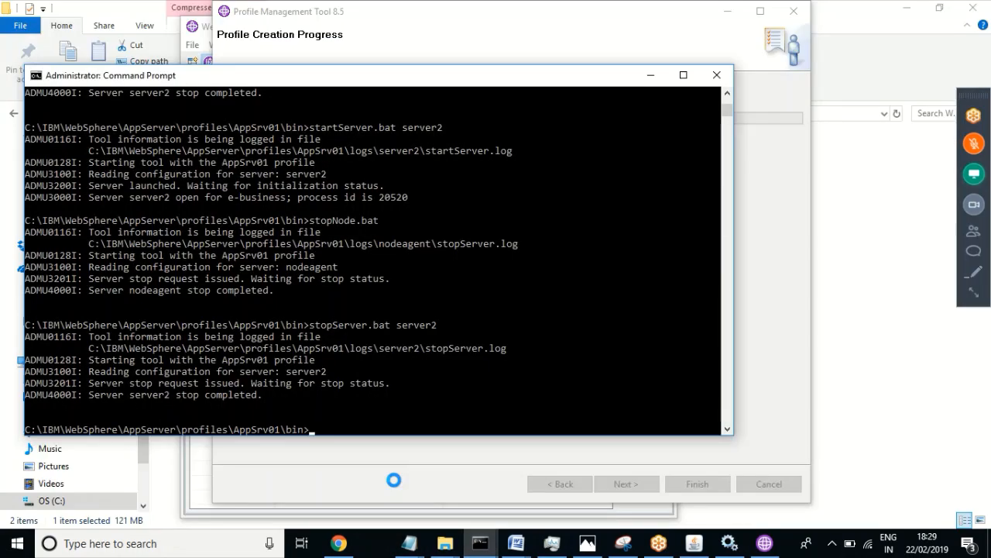
pyautogui.click(408, 393)
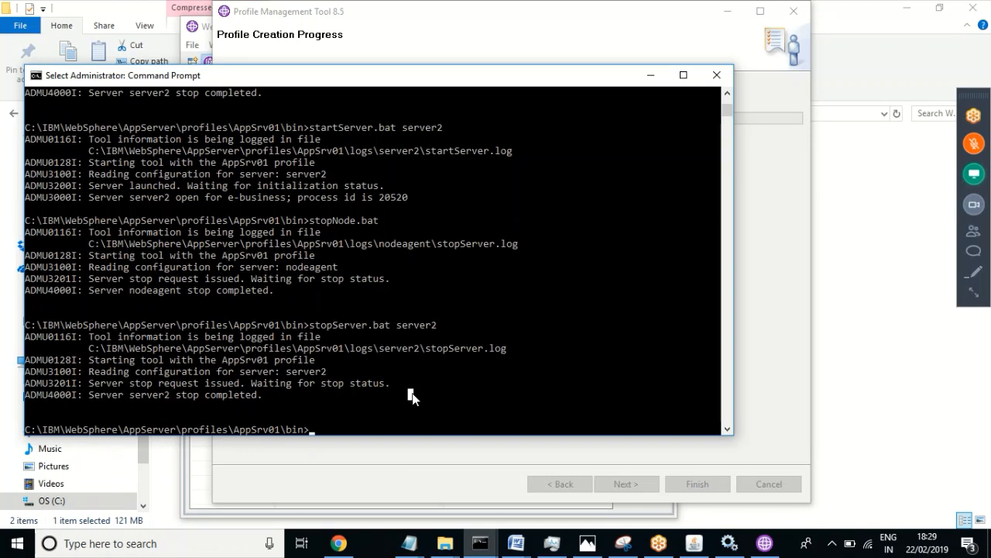
pyautogui.write('stopServer ser')
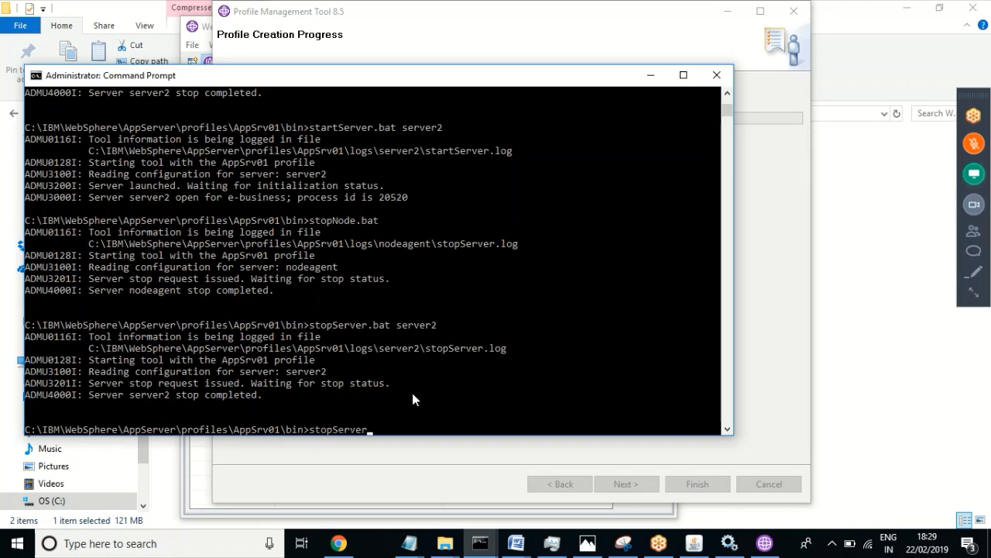
pyautogui.press('BackSpace')
pyautogui.press('BackSpace')
pyautogui.press('BackSpace')
pyautogui.press('BackSpace')
pyautogui.write('.bat server1')
pyautogui.press('Return')
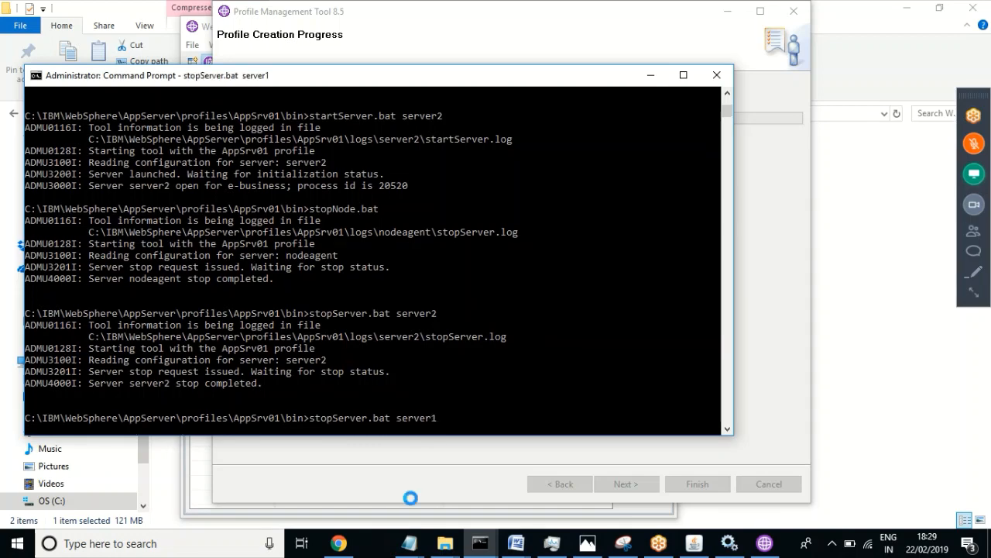
pyautogui.click(481, 547)
pyautogui.click(559, 476)
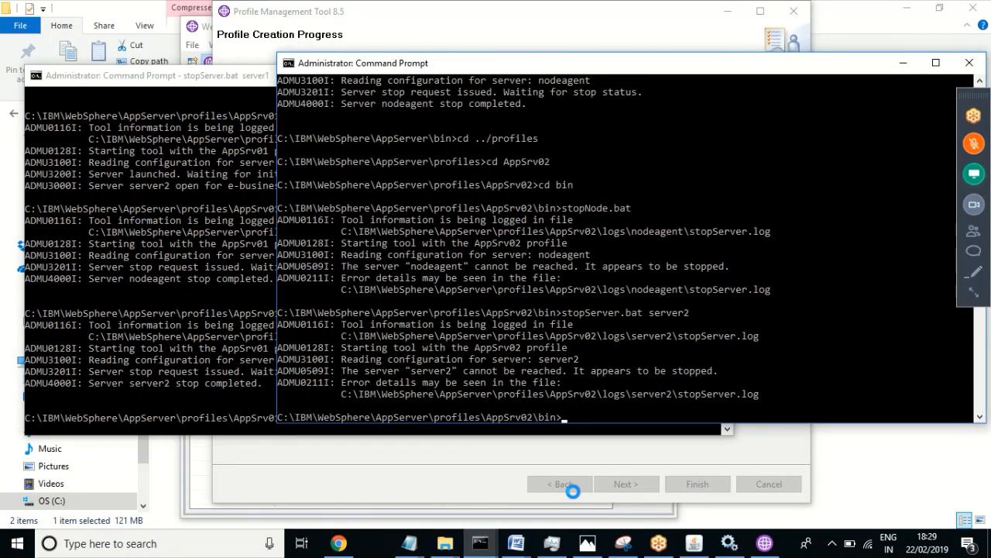
pyautogui.write('stopSer')
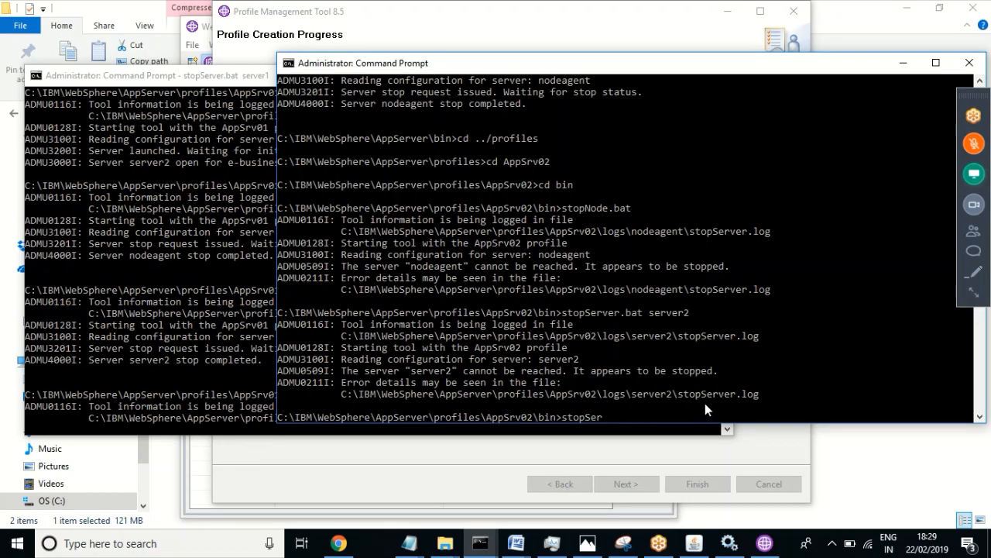
pyautogui.write('ver.bat server')
pyautogui.write('1')
pyautogui.press('Return')
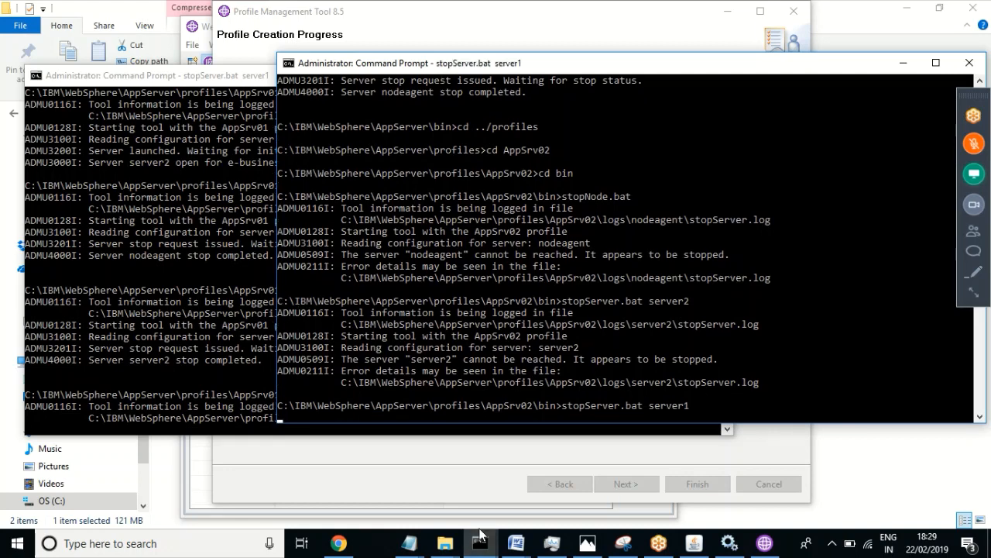
# Step: Minimize the deployment manager, AppSrv02 and AppSrv01 consoles to reveal the profile creation progress
pyautogui.click(480, 544)
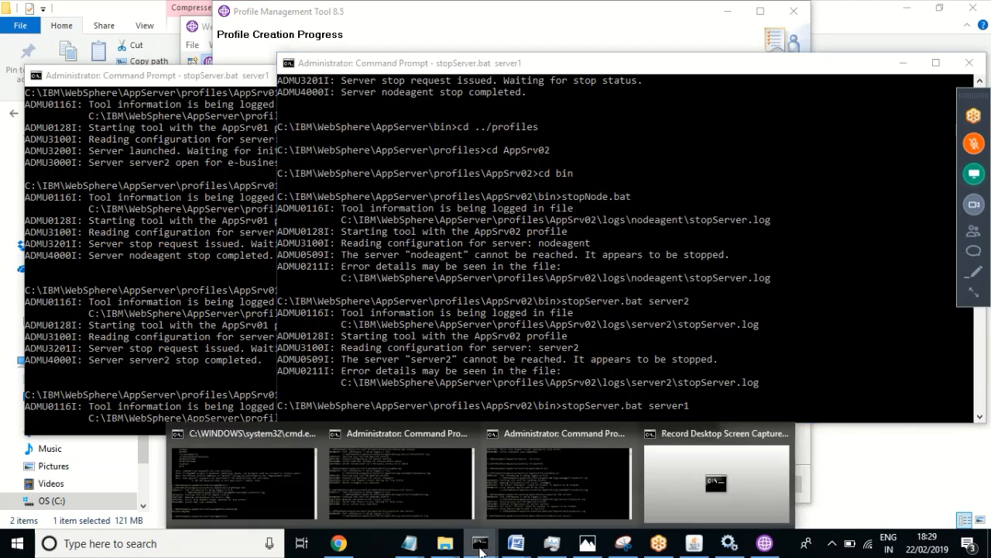
pyautogui.click(202, 484)
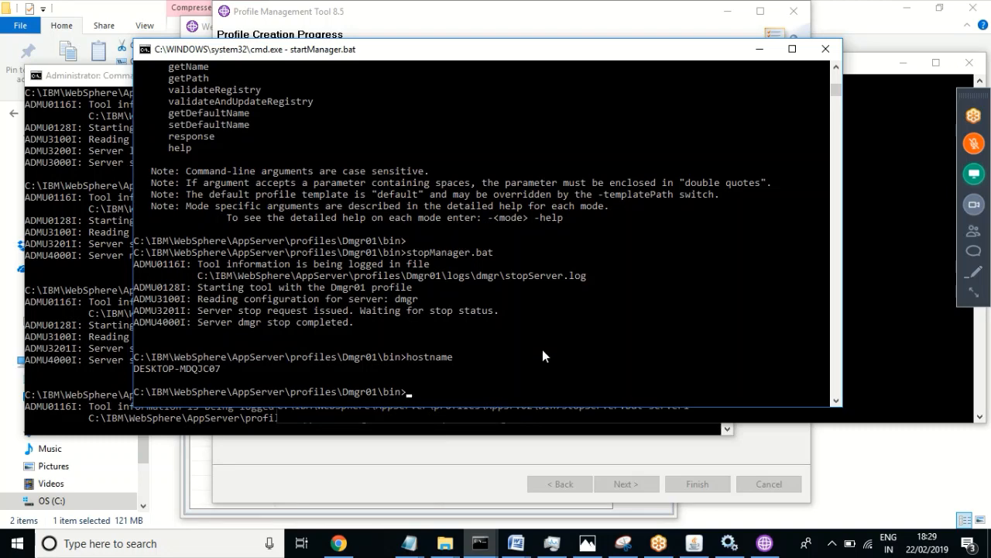
pyautogui.click(760, 49)
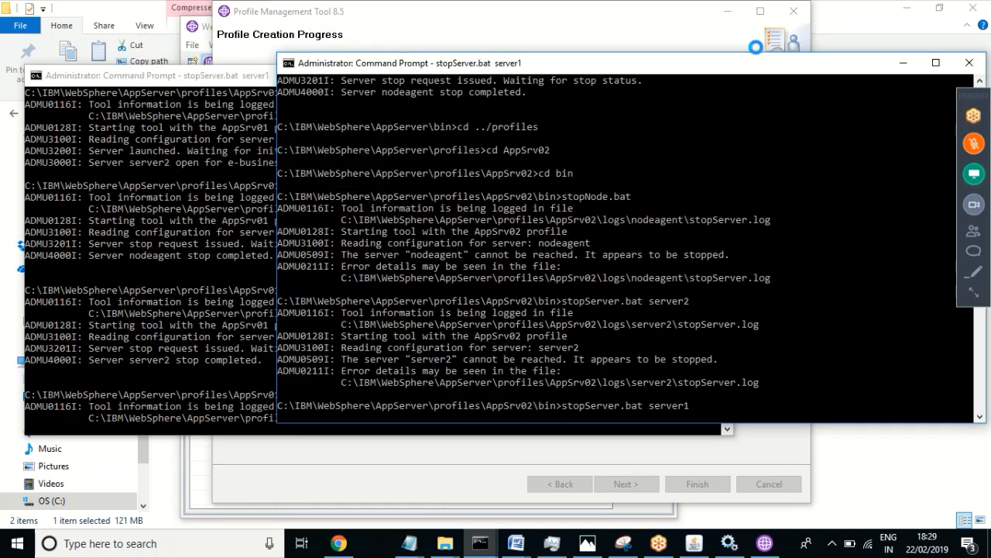
pyautogui.click(899, 65)
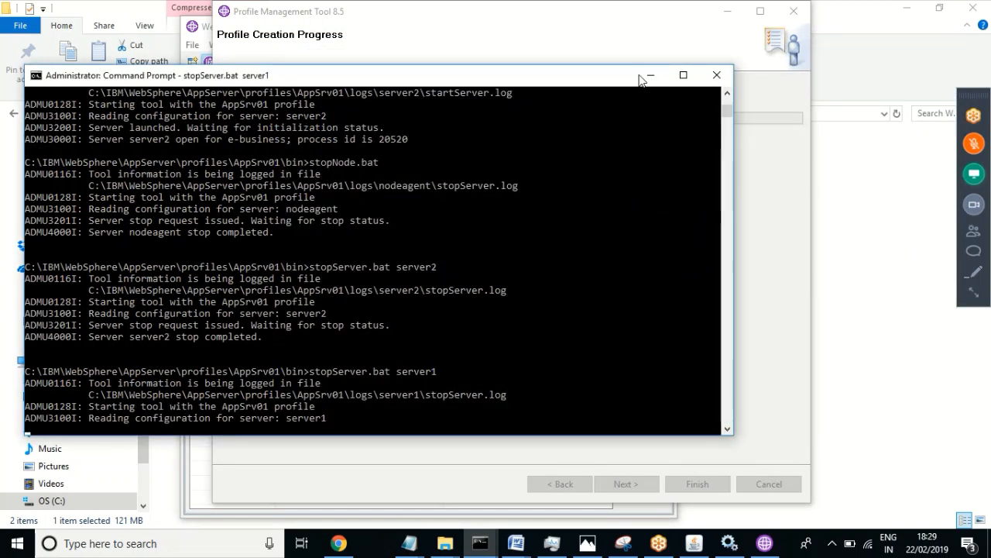
pyautogui.click(653, 75)
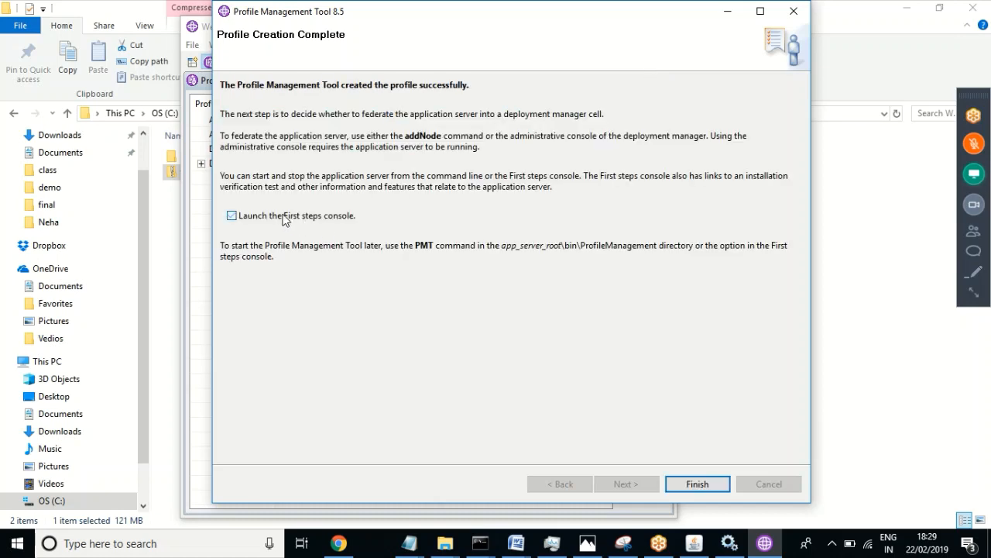
# Step: Uncheck the First steps console launch option and finish the wizard
pyautogui.click(284, 217)
pyautogui.click(697, 488)
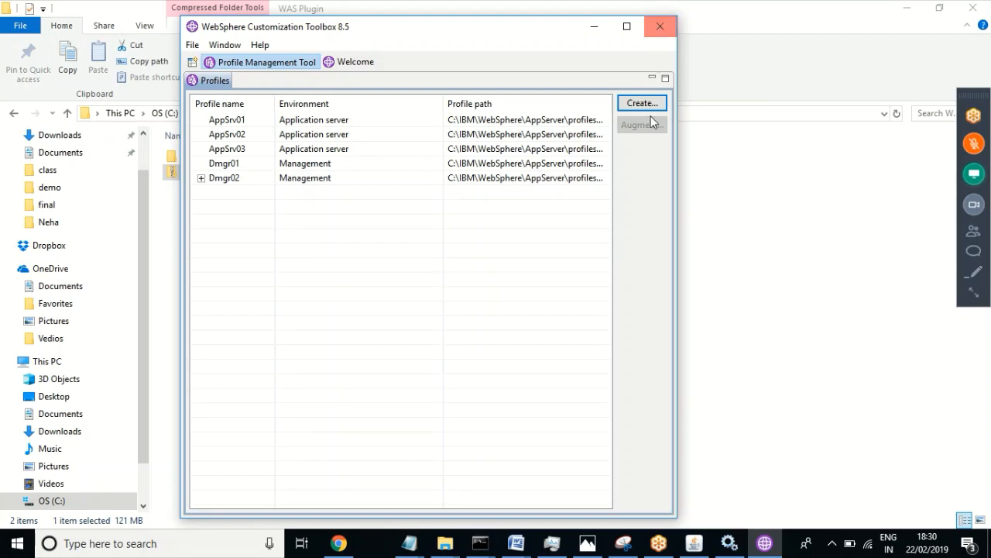
# Step: Close the WebSphere Customization Toolbox window
pyautogui.click(978, 144)
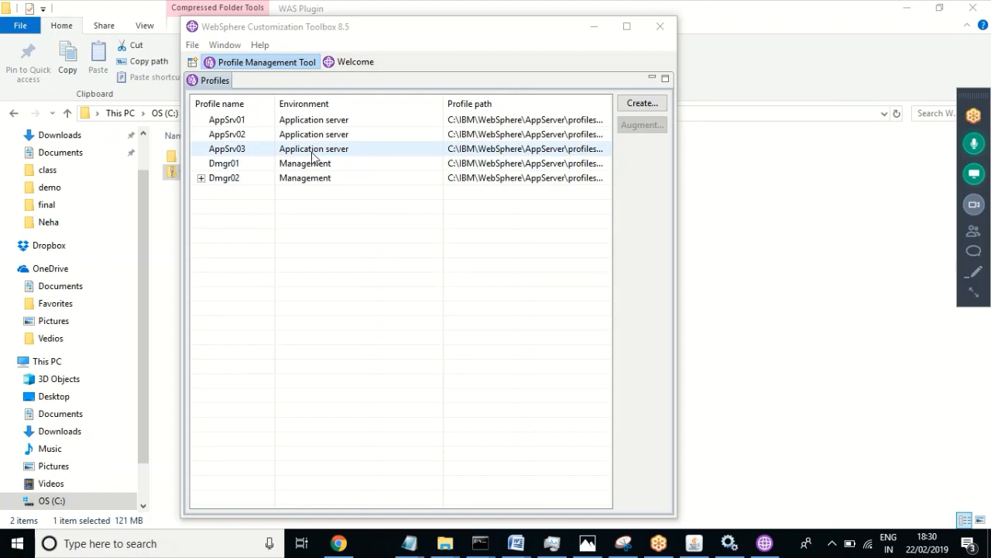
pyautogui.click(660, 28)
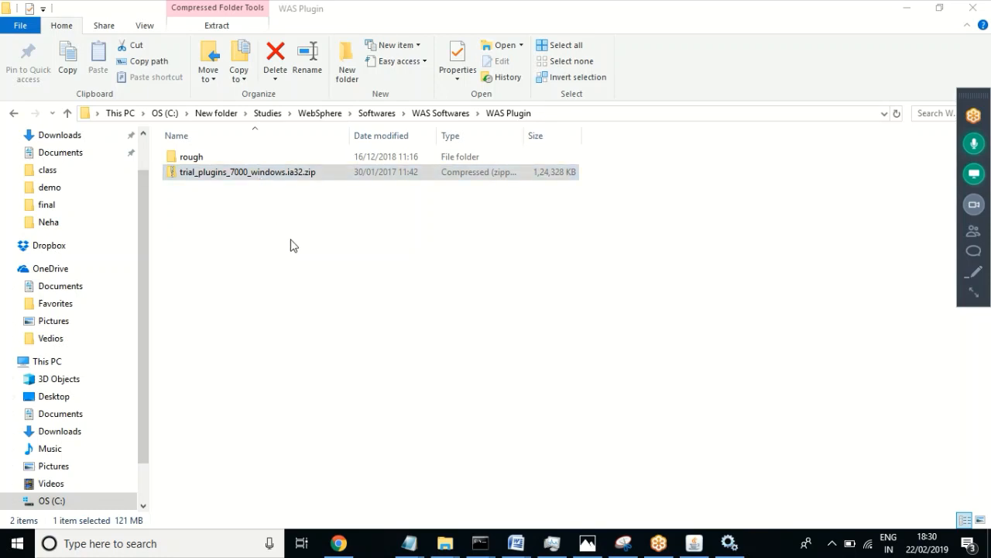
# Step: Extract trial_plugins_7000_windows.ia32.zip to its suggested folder and return to the WAS Plugin window
pyautogui.rightClick(245, 177)
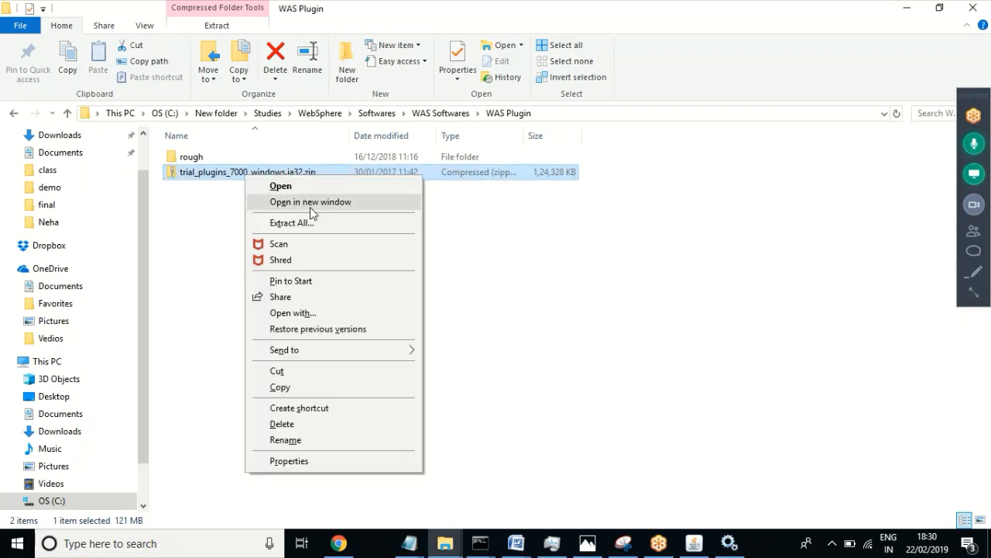
pyautogui.click(285, 223)
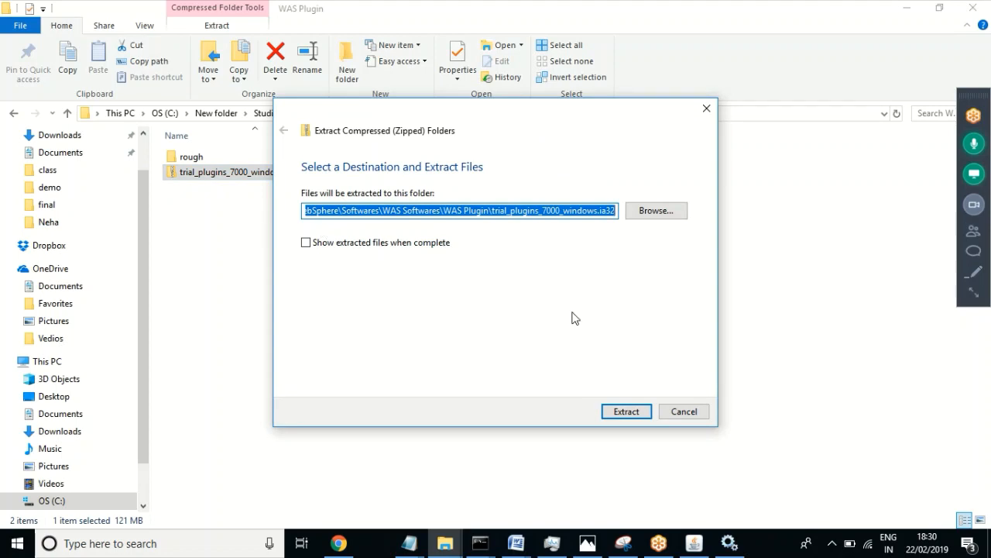
pyautogui.click(628, 411)
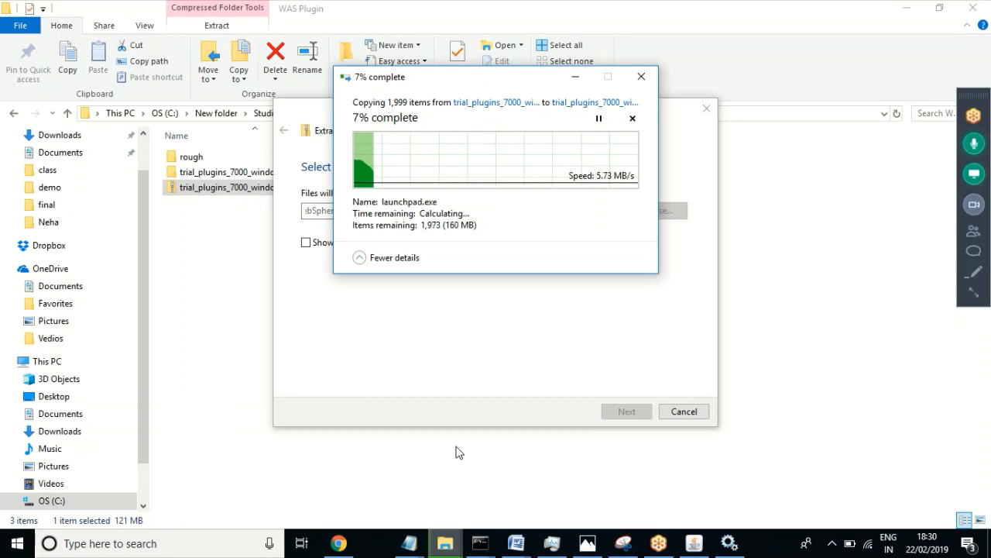
pyautogui.click(445, 543)
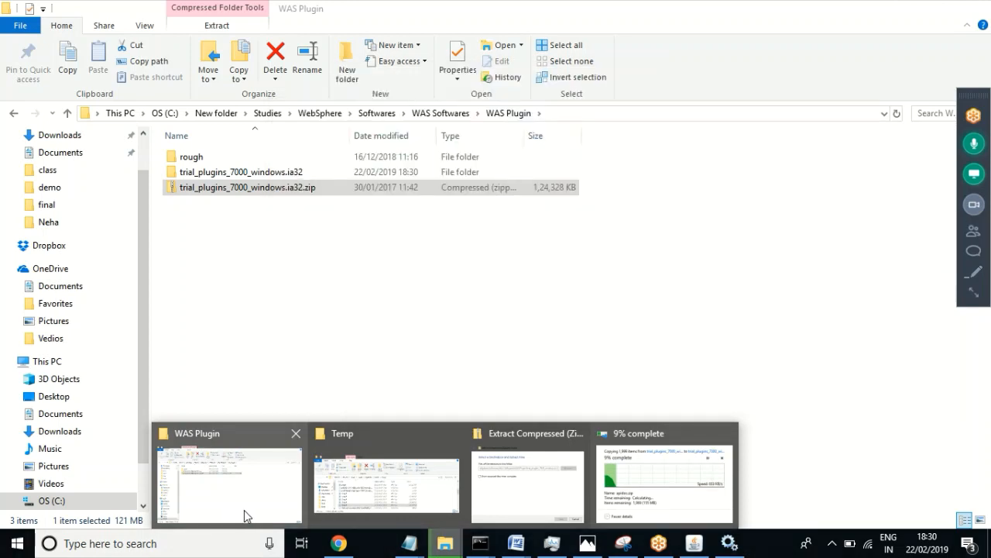
pyautogui.click(244, 515)
pyautogui.moveTo(445, 549)
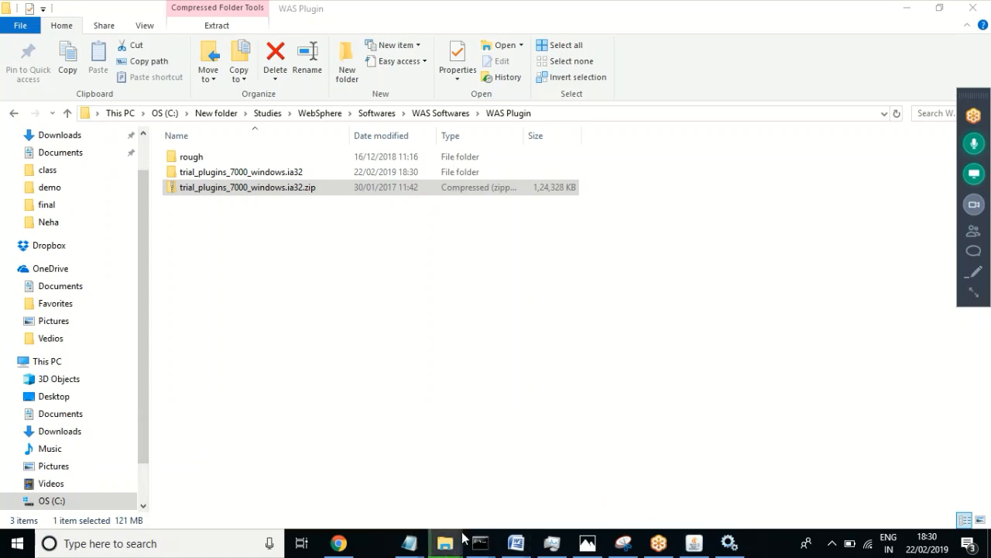
# Step: Close the AppSrv01 console with exit
pyautogui.moveTo(476, 549)
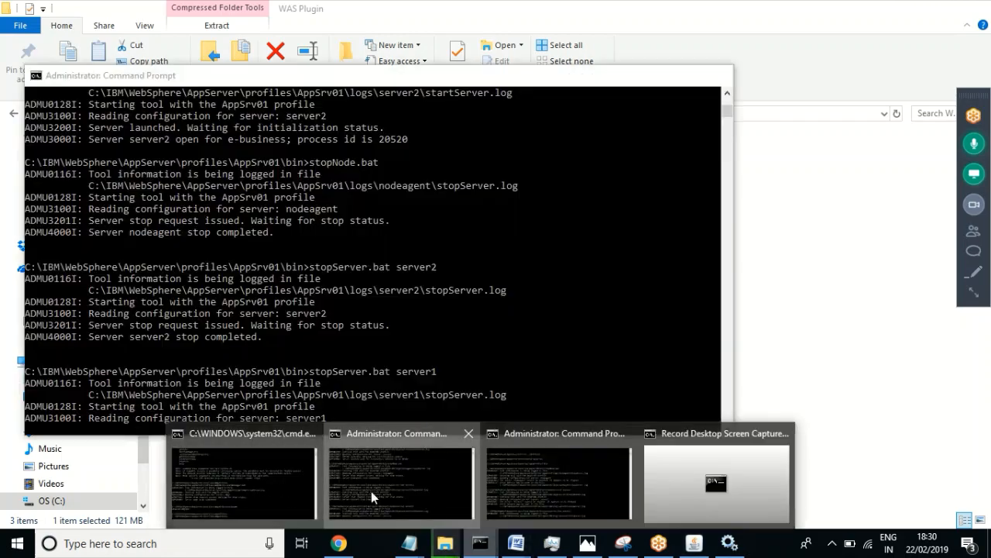
pyautogui.click(372, 491)
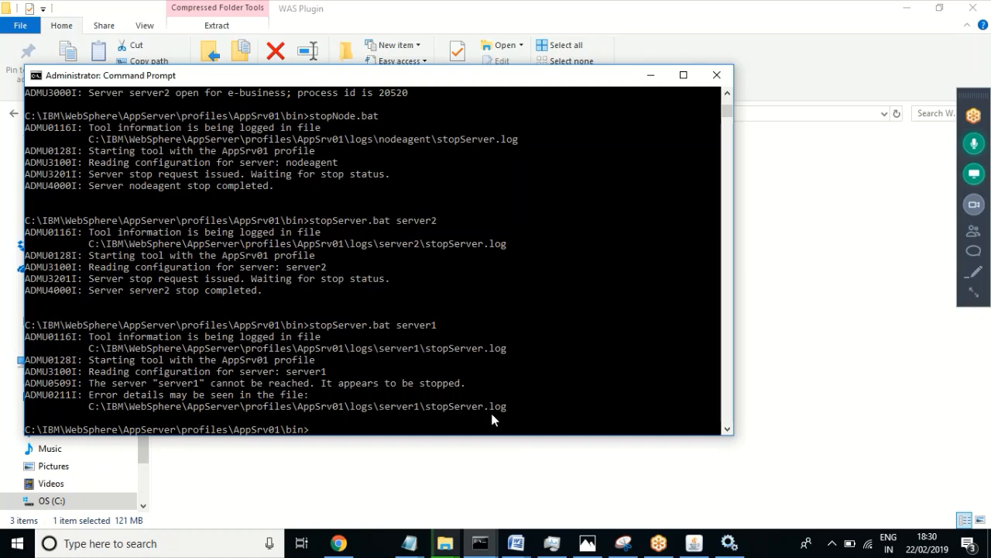
pyautogui.write('exit')
pyautogui.press('Return')
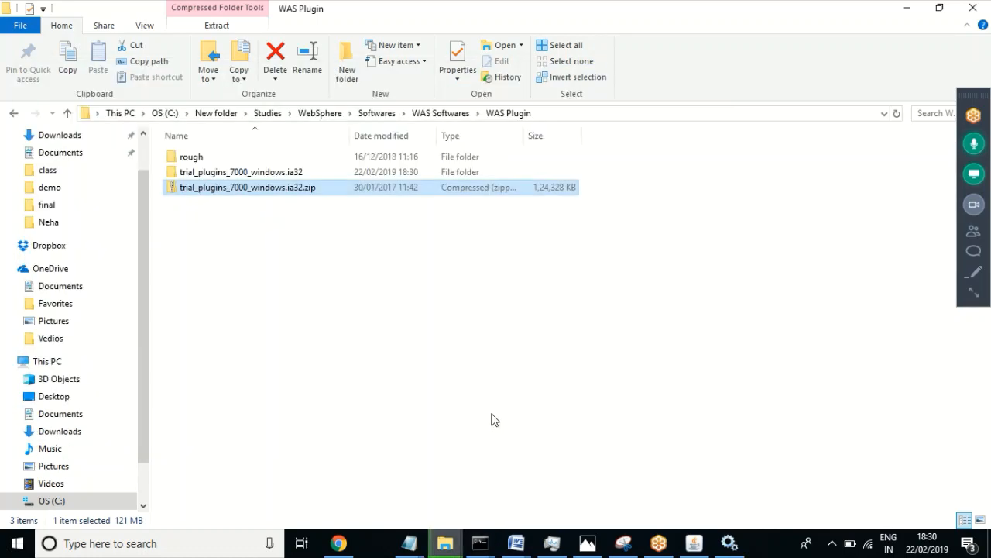
# Step: In the AppSrv02 console, change directory to the AppSrv03 profile's bin folder
pyautogui.moveTo(480, 544)
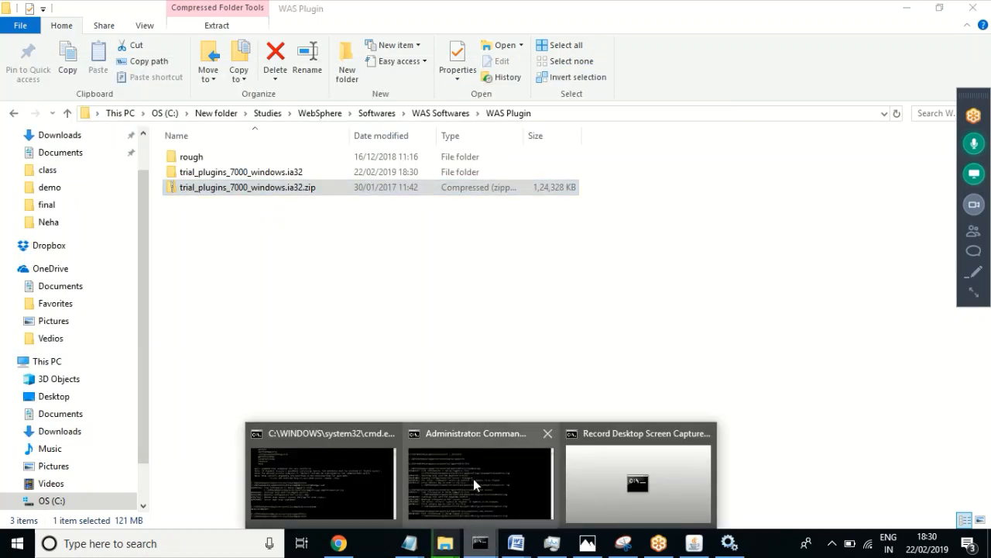
pyautogui.moveTo(474, 479)
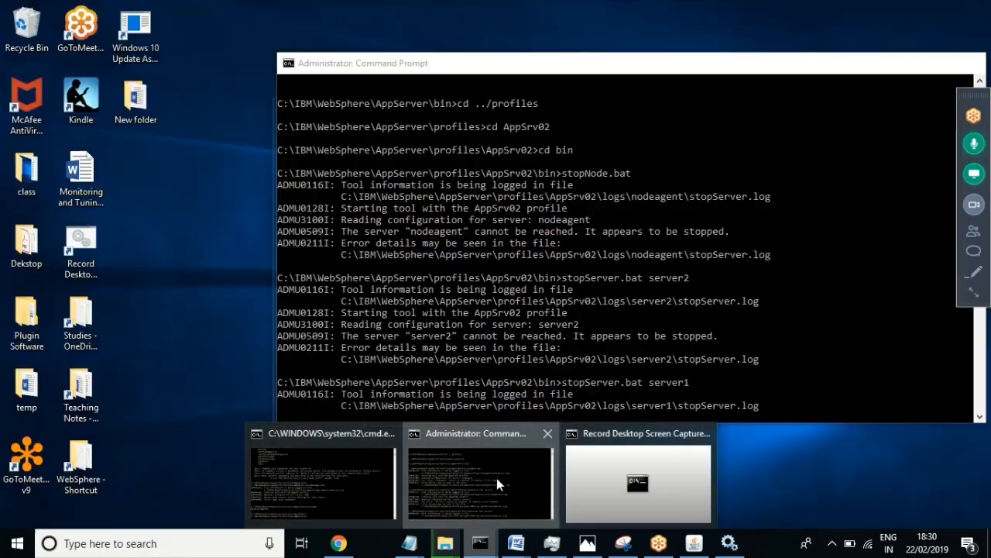
pyautogui.click(496, 478)
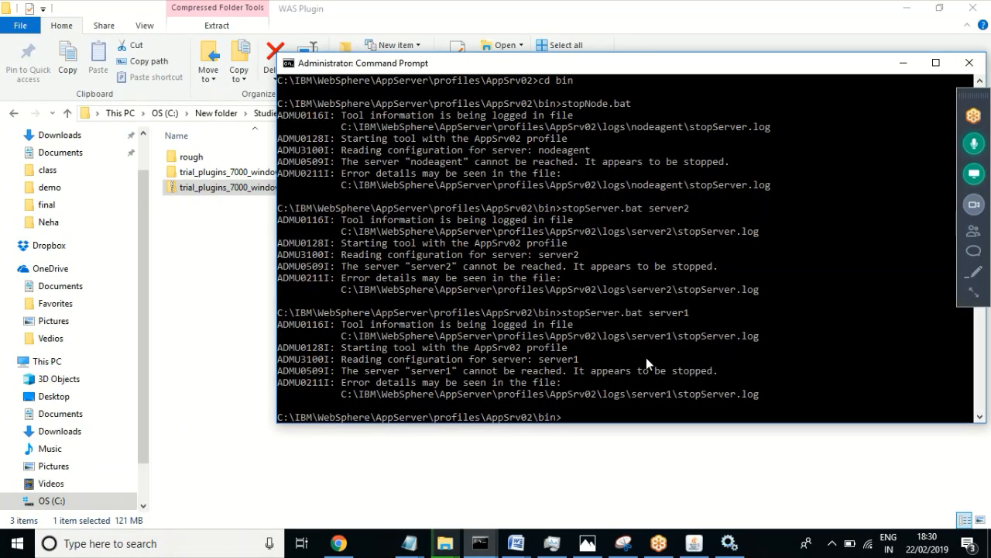
pyautogui.write('cd ../..')
pyautogui.press('Return')
pyautogui.write('cd ')
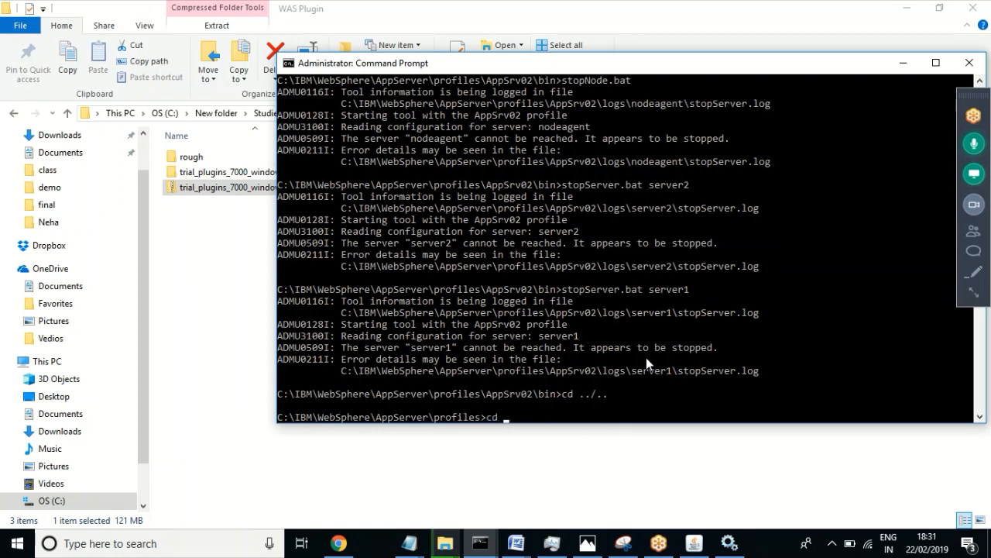
pyautogui.write('AppSrv03')
pyautogui.press('Return')
pyautogui.write('cd bin')
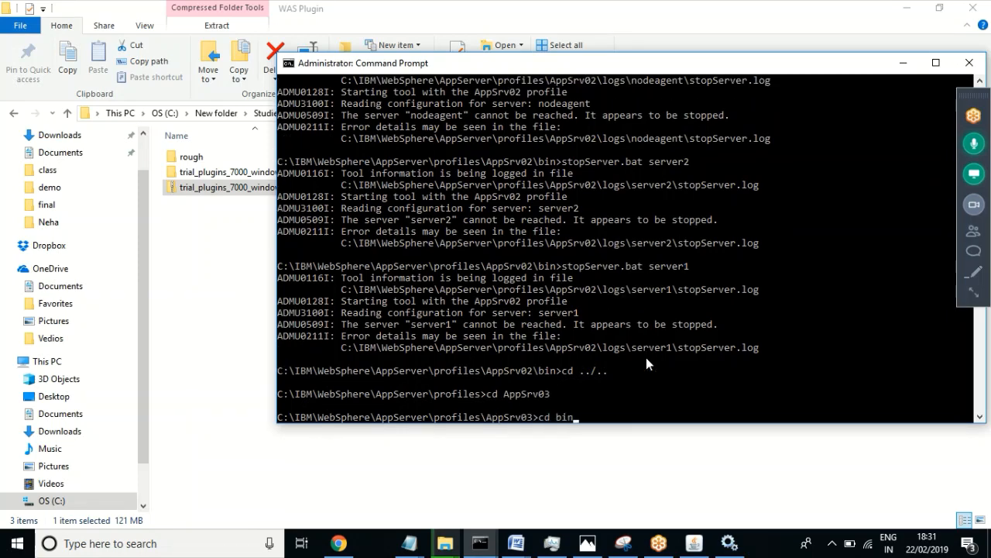
pyautogui.press('Return')
# Step: Start server1 with startServer.bat server1 after the ./ prefixed attempt fails
pyautogui.write('./s')
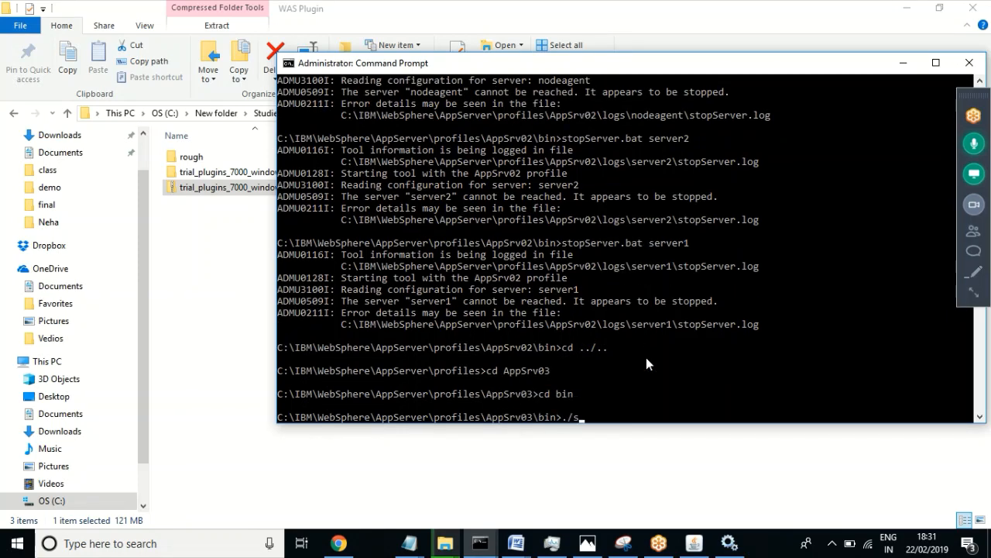
pyautogui.write('tartServer.bat')
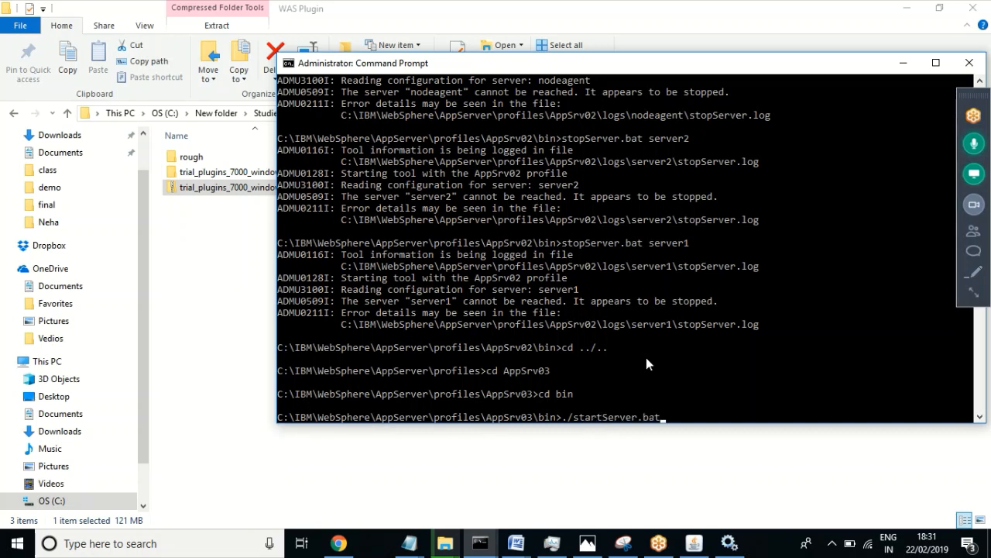
pyautogui.write(' server1')
pyautogui.press('Return')
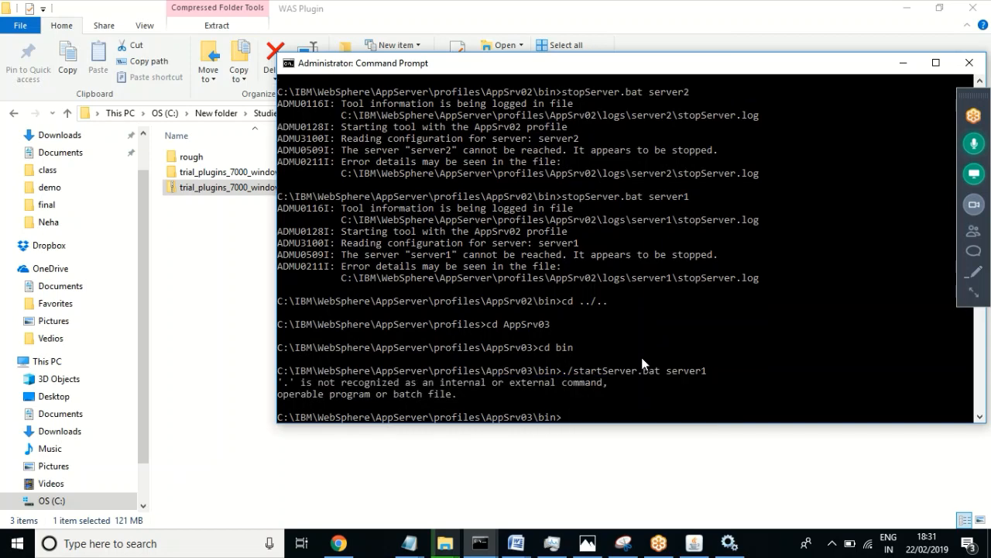
pyautogui.write('startS')
pyautogui.press('Tab')
pyautogui.write('server')
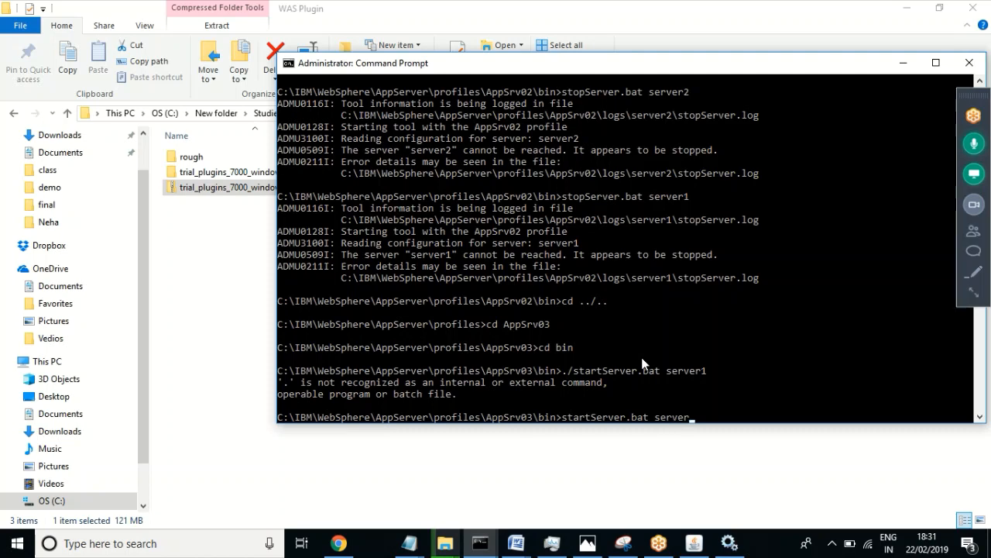
pyautogui.write('1')
pyautogui.press('Return')
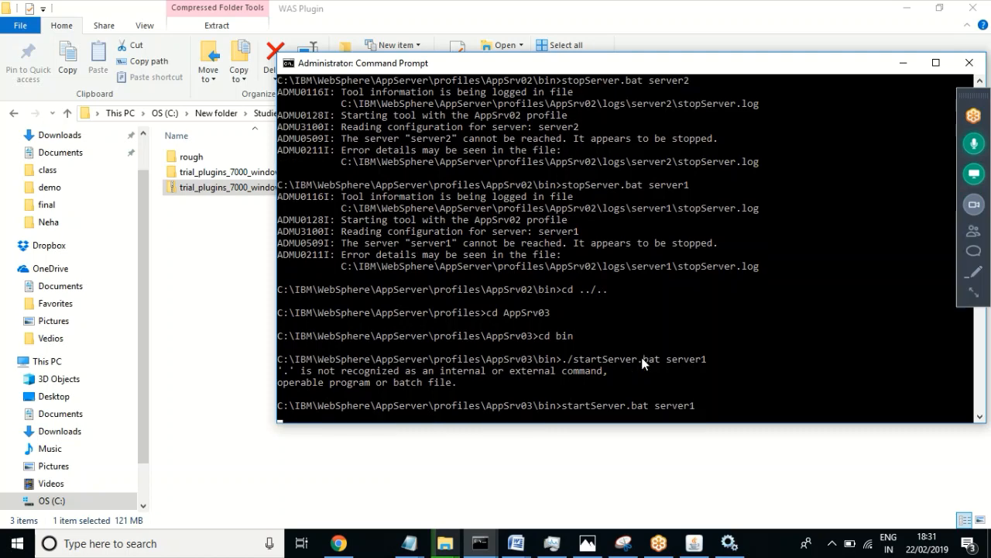
pyautogui.click(446, 543)
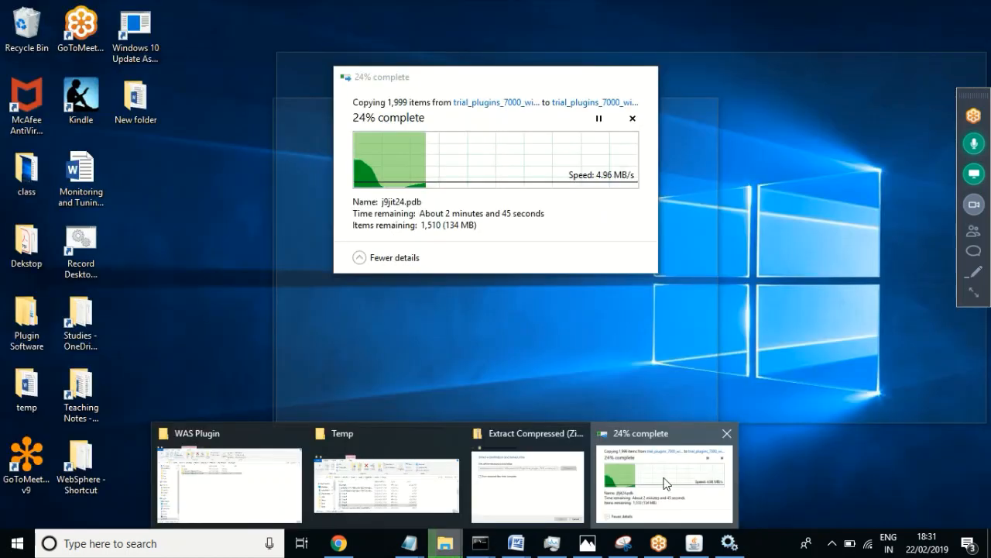
# Step: Open a new File Explorer window, dismiss the insert disc prompt, and open AppSrv03's logs folder
pyautogui.click(664, 483)
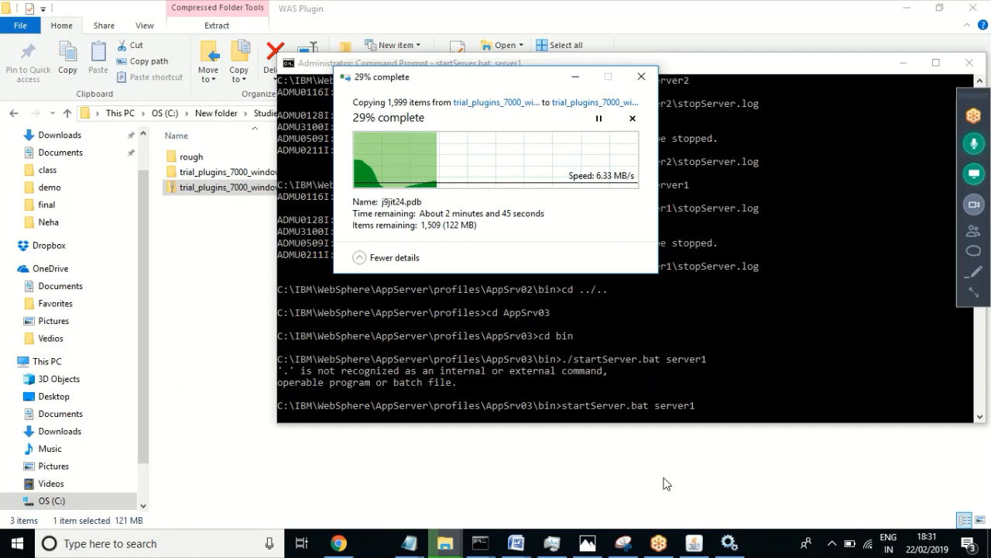
pyautogui.click(443, 549)
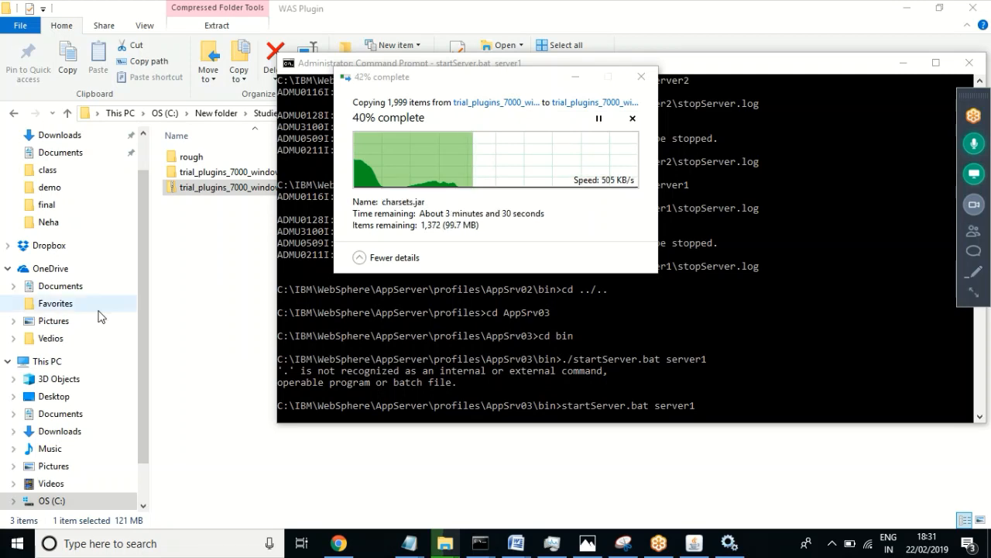
pyautogui.press('super+e')
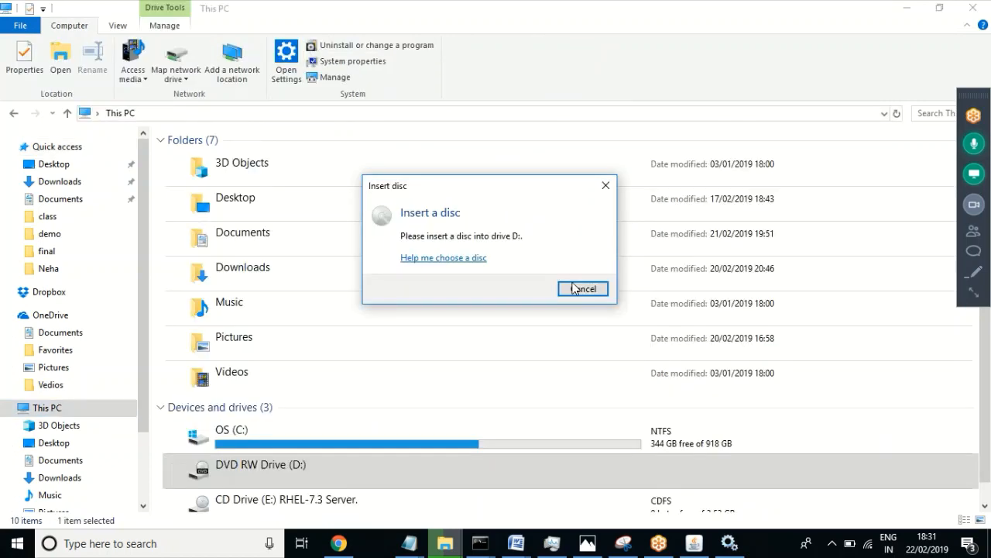
pyautogui.click(582, 289)
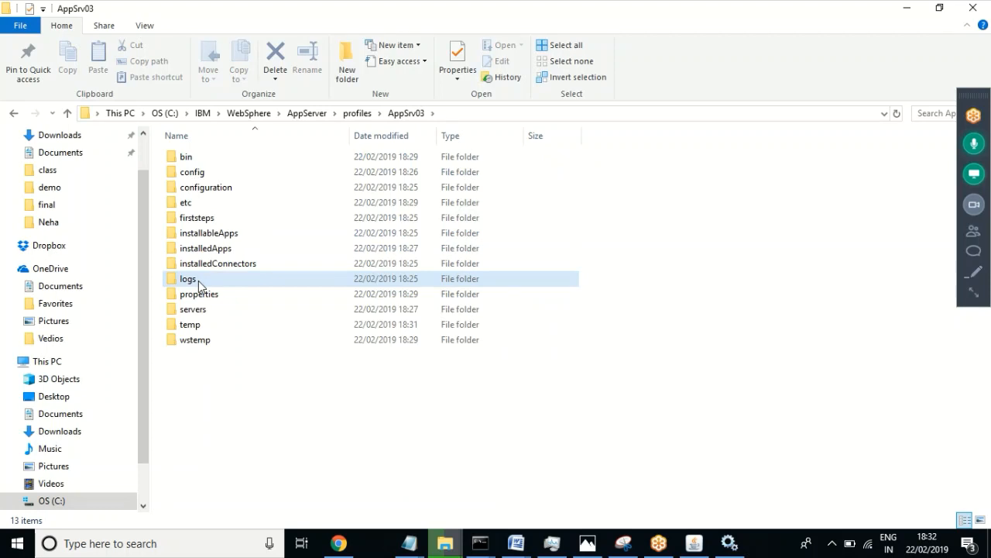
pyautogui.doubleClick(199, 283)
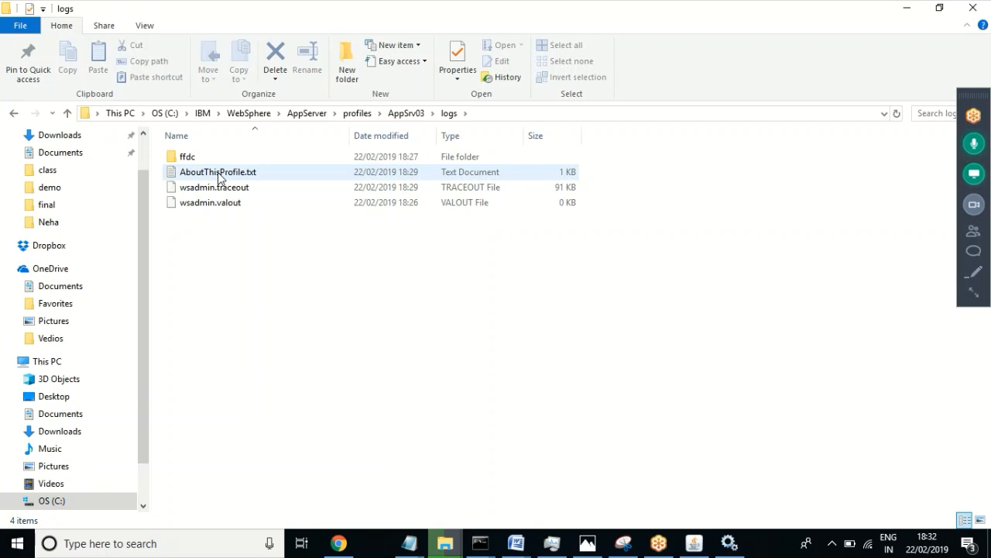
# Step: Select AboutThisProfile.txt, then close the IBM HTTP Server tab in Chrome
pyautogui.click(218, 173)
pyautogui.click(339, 544)
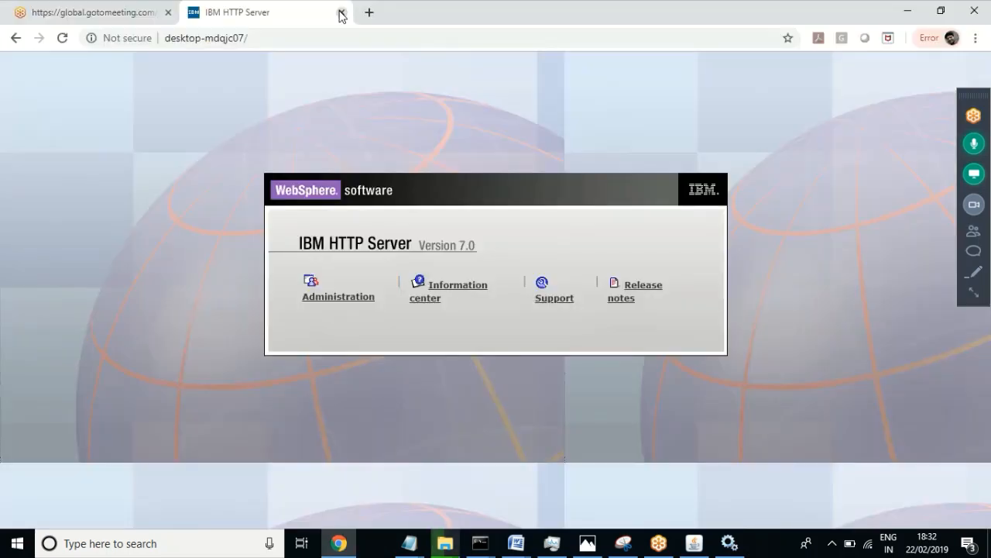
pyautogui.click(342, 14)
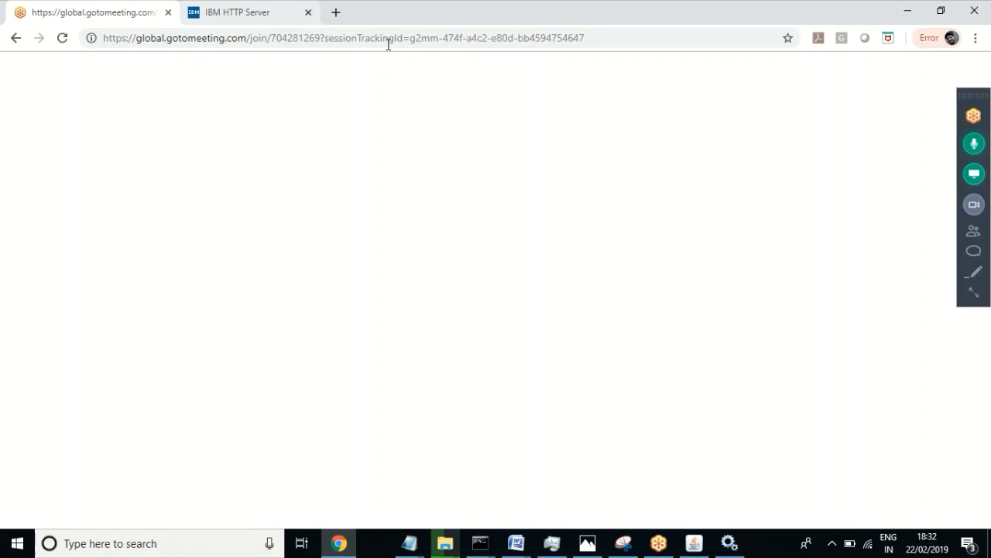
# Step: Bring the Command Prompt running startServer.bat server1 back to the front
pyautogui.click(481, 544)
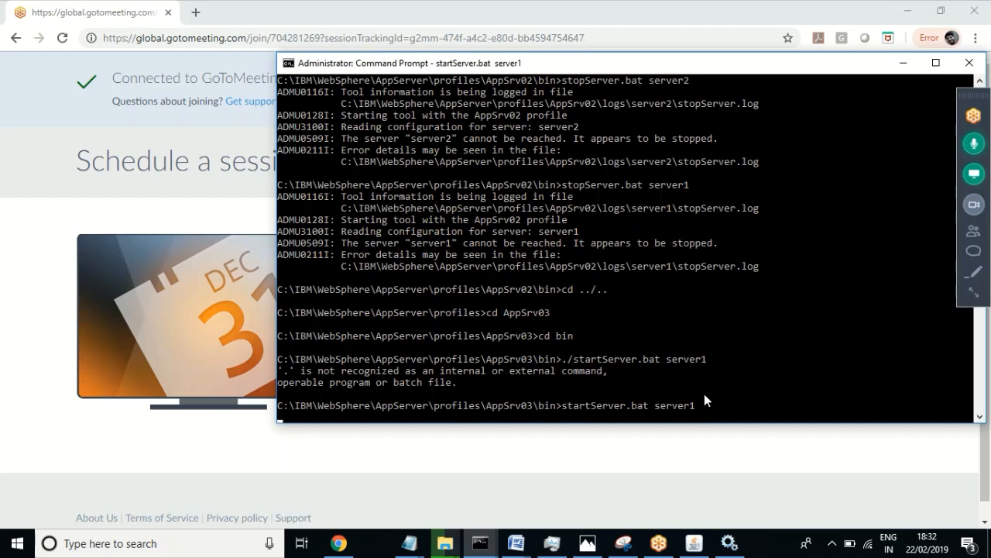
# Step: Check the file copy progress and keep the meeting microphone muted while server1 finishes starting
pyautogui.click(445, 543)
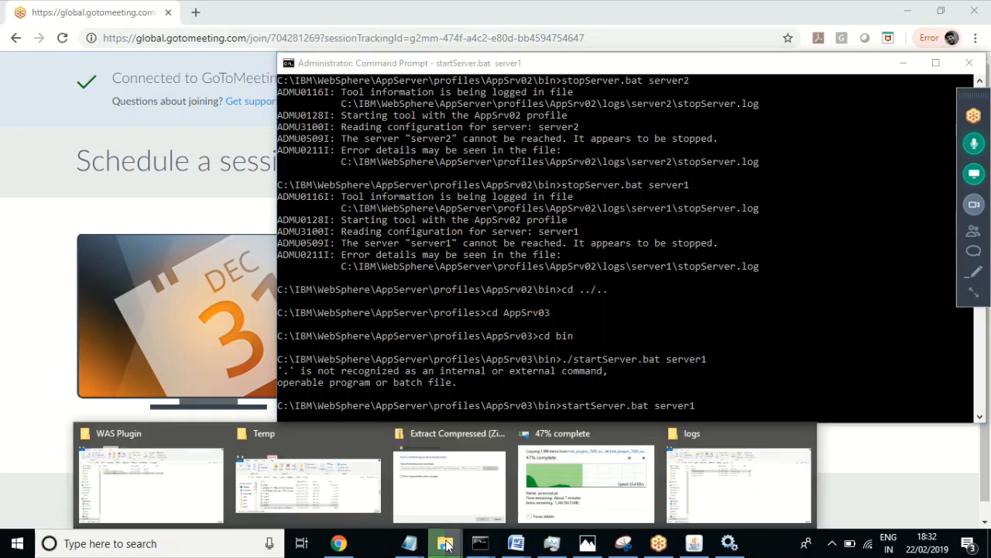
pyautogui.click(554, 475)
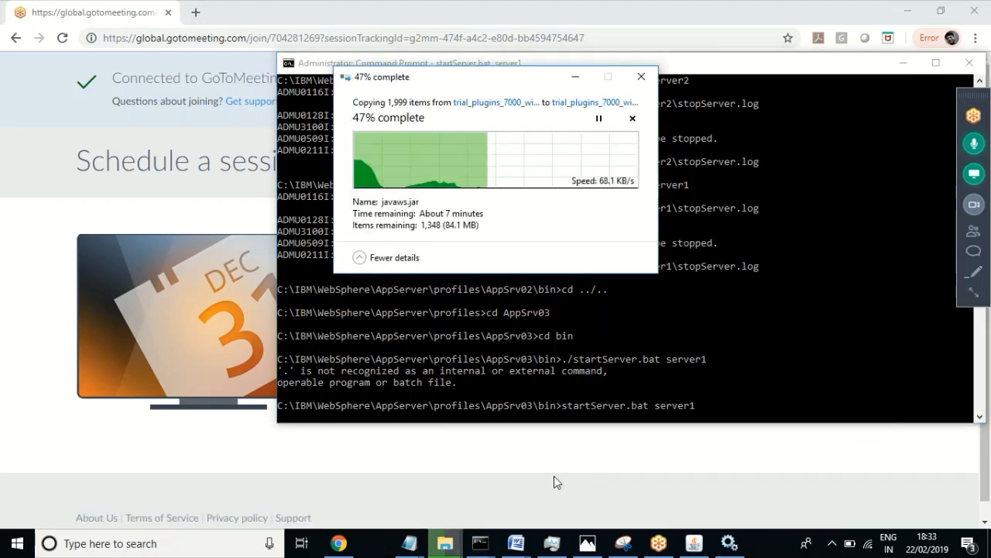
pyautogui.click(978, 145)
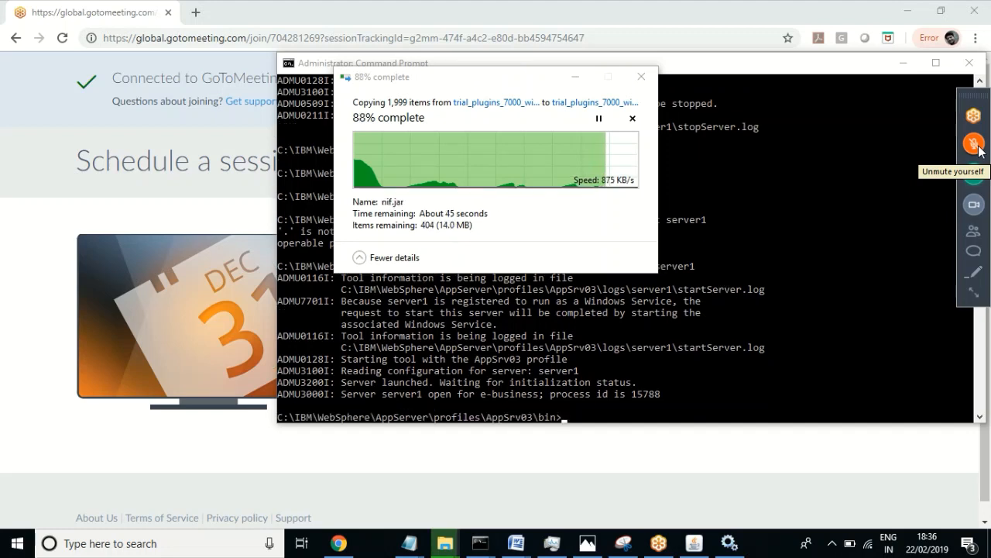
pyautogui.click(979, 147)
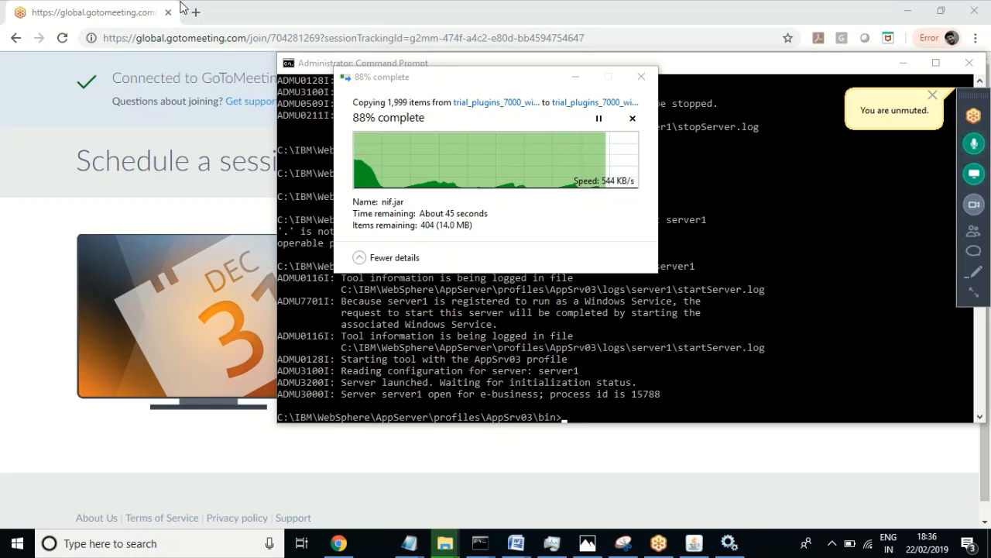
pyautogui.click(195, 17)
# Step: In a new Chrome tab, load the admin console at localhost:9066/admin, changing the suggested port 9060
pyautogui.click(195, 13)
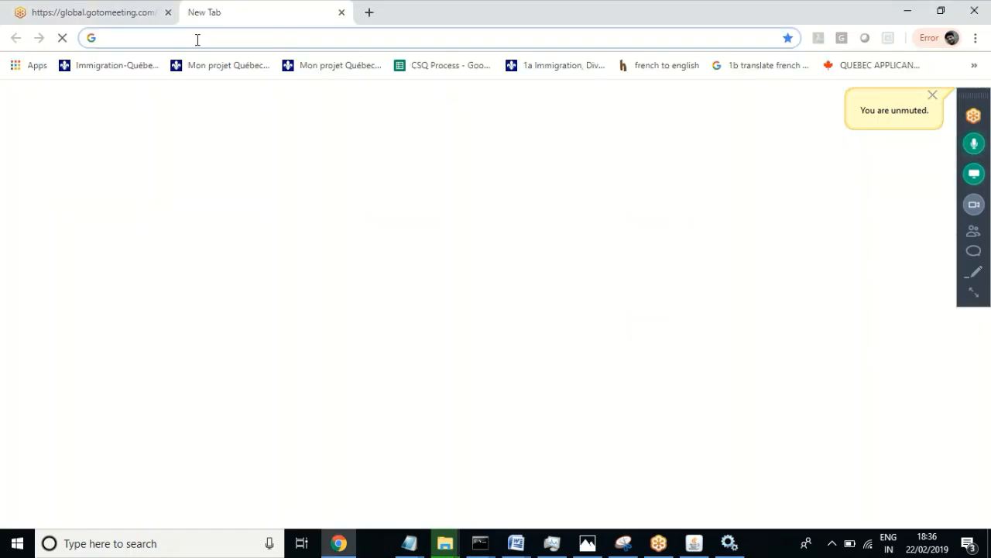
pyautogui.write('http://localhost:9060/admin')
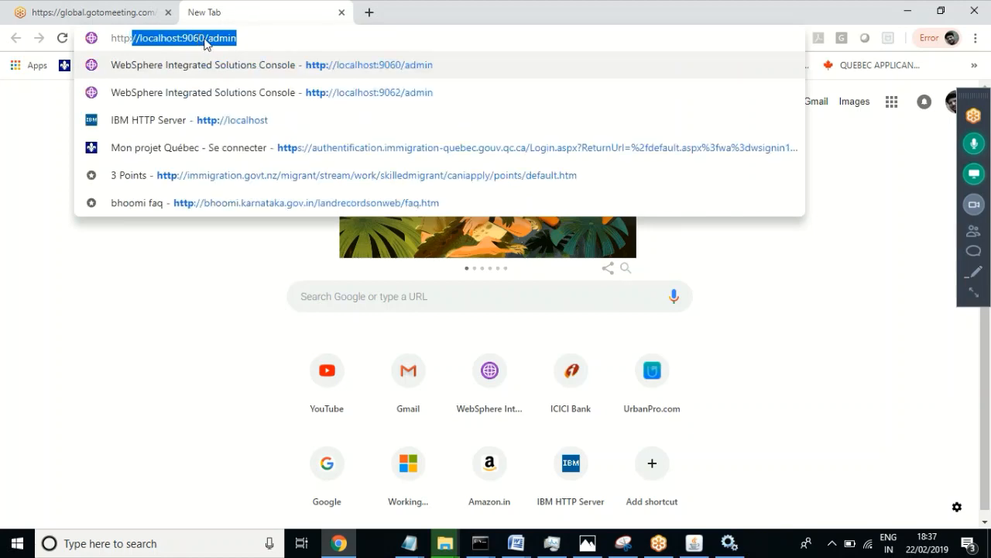
pyautogui.click(204, 39)
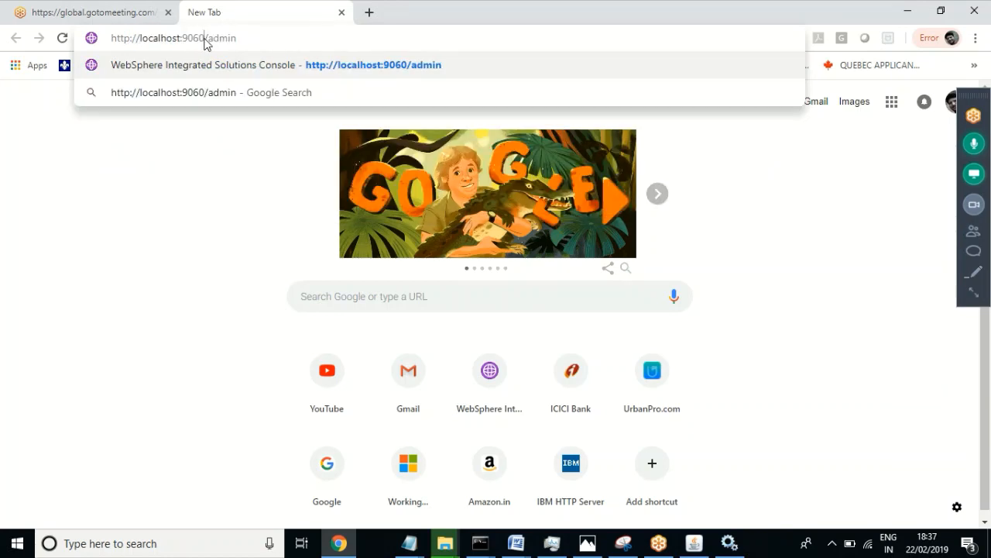
pyautogui.moveTo(205, 39); pyautogui.dragTo(184, 41)
pyautogui.write('9066')
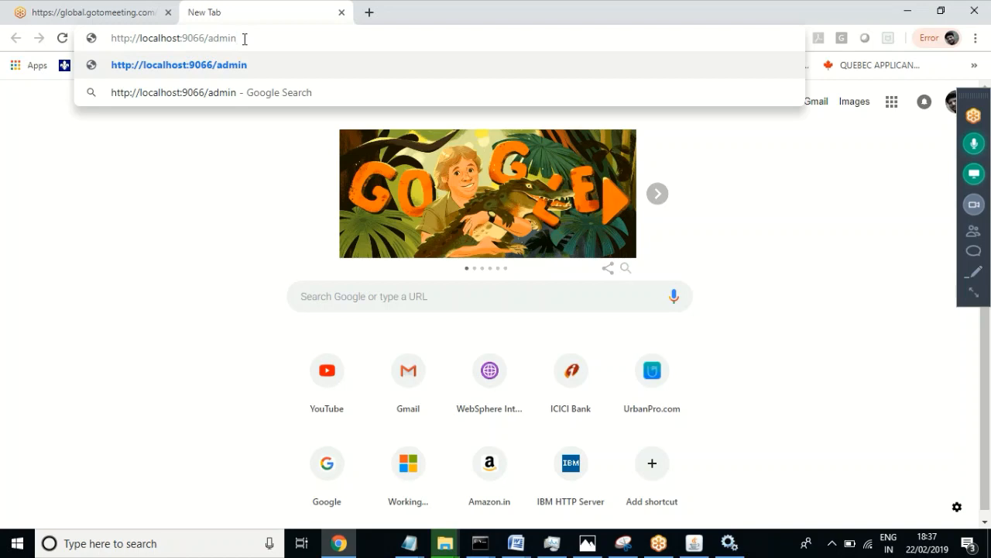
pyautogui.press('Return')
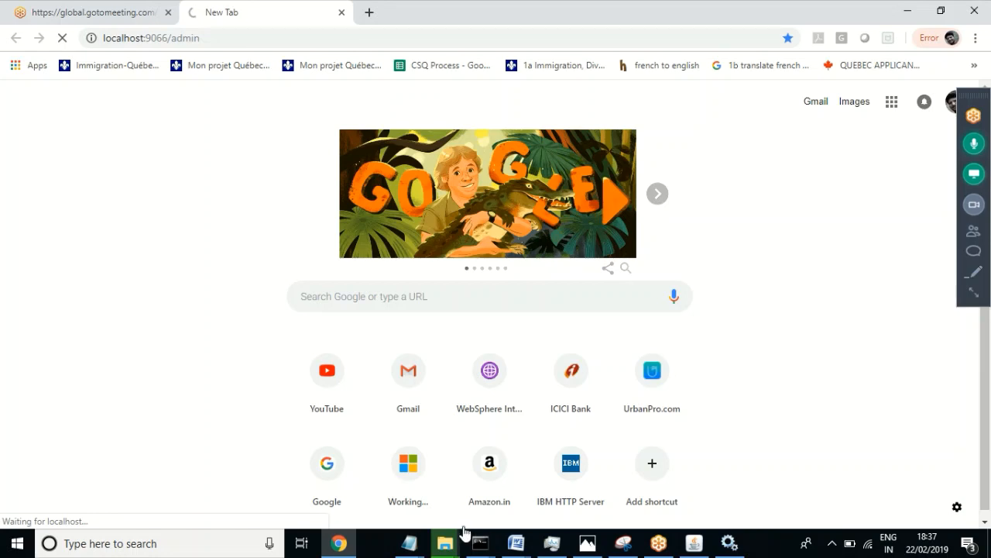
pyautogui.click(576, 502)
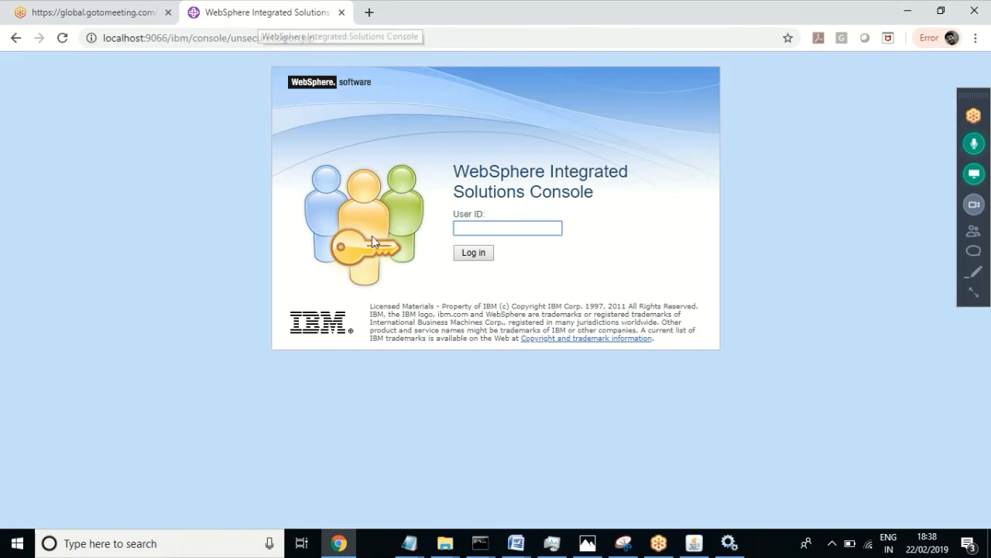
# Step: Log in and open Applications > Application Types > WebSphere enterprise applications
pyautogui.click(474, 254)
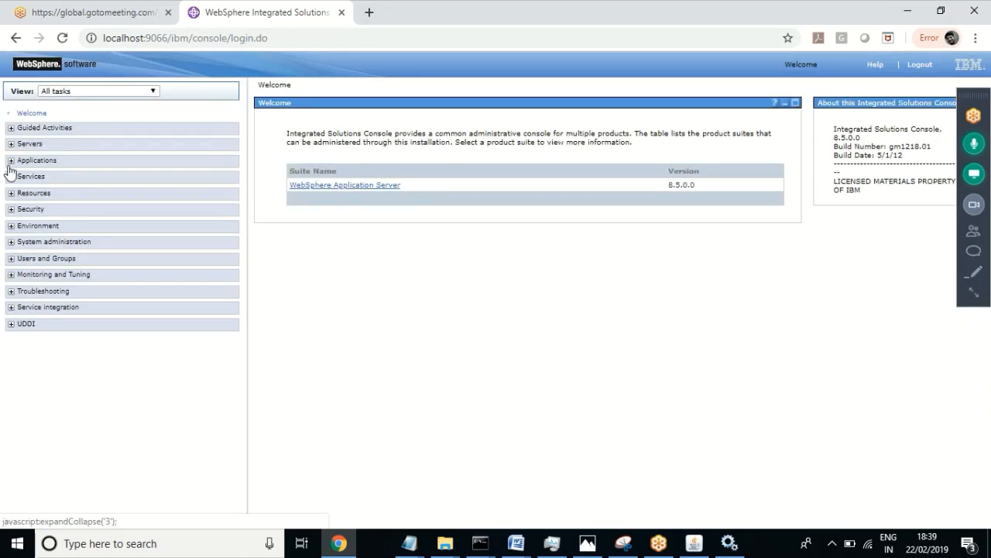
pyautogui.click(10, 161)
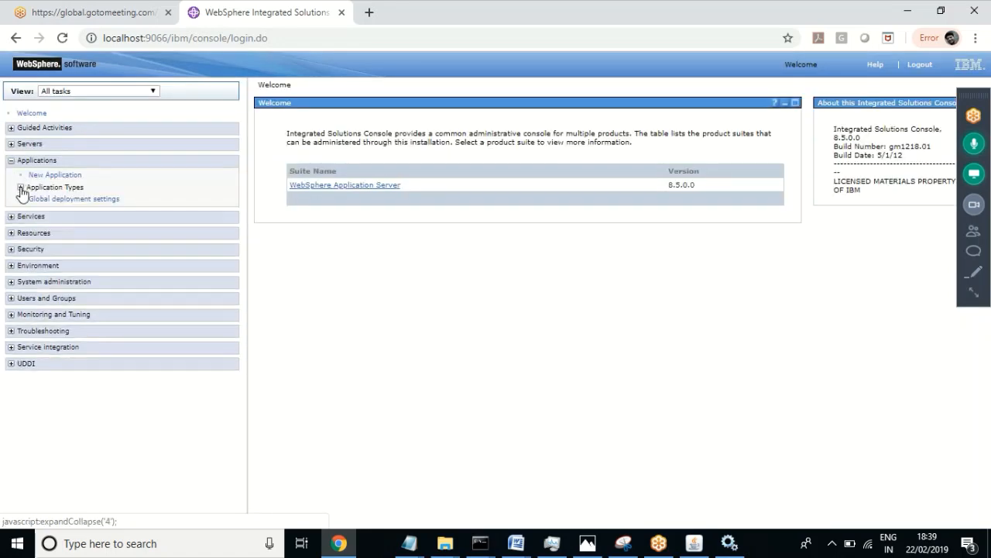
pyautogui.click(20, 188)
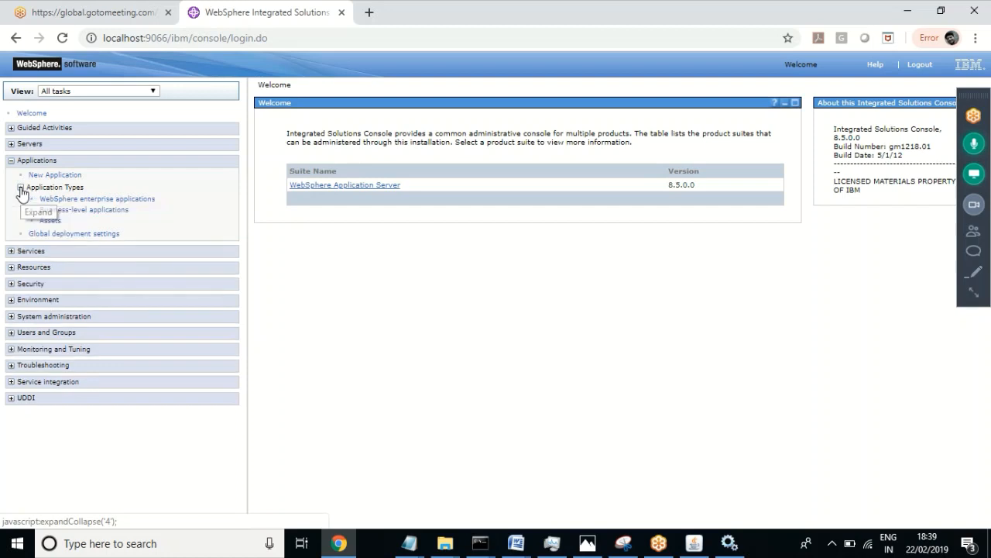
pyautogui.click(145, 204)
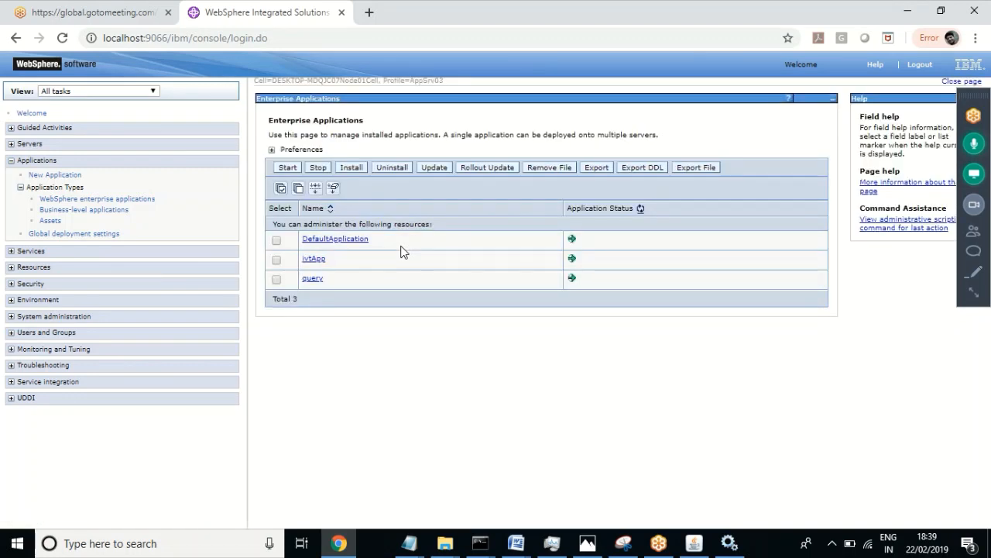
# Step: Find server1's WC_defaulthost port (9084) under its Ports, then go back to the enterprise applications list
pyautogui.click(9, 145)
pyautogui.click(20, 161)
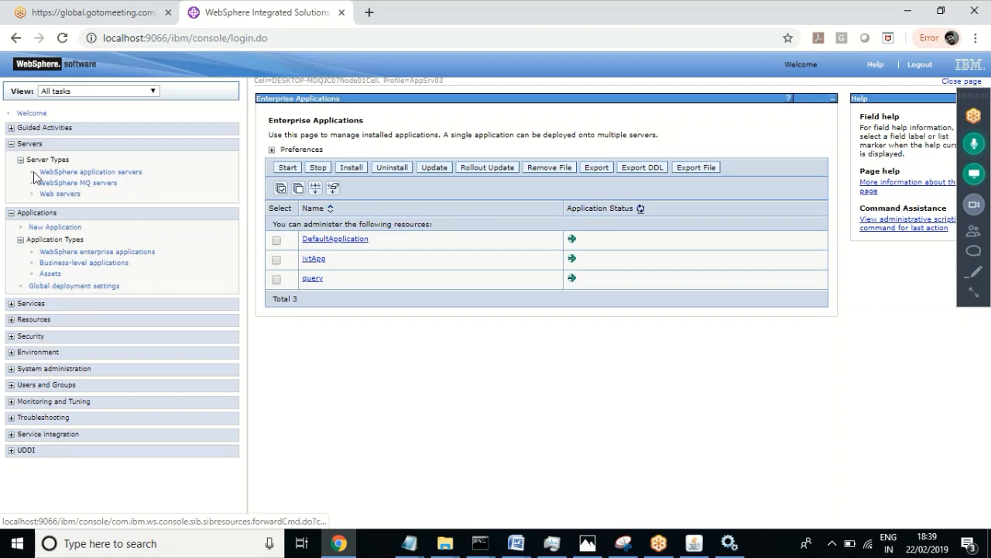
pyautogui.click(70, 195)
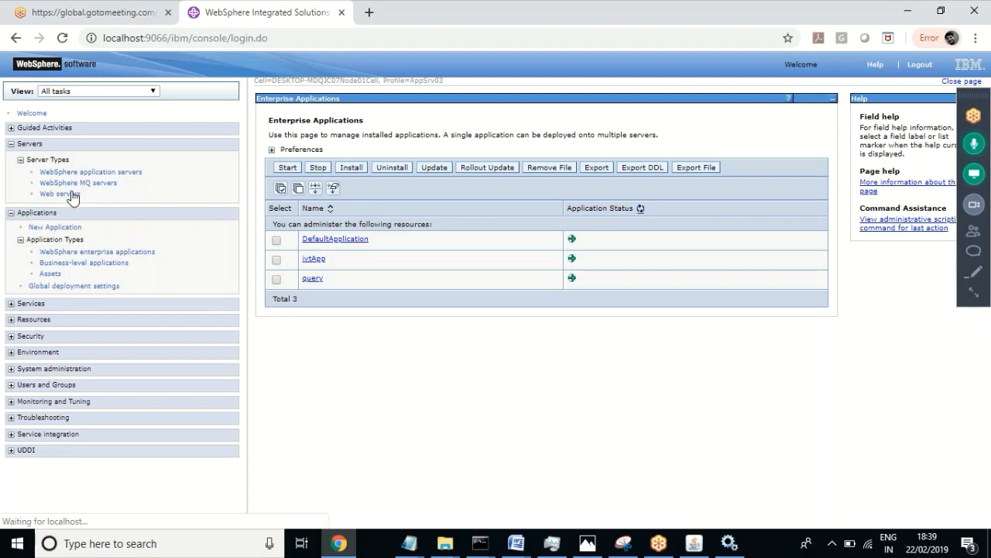
pyautogui.click(136, 176)
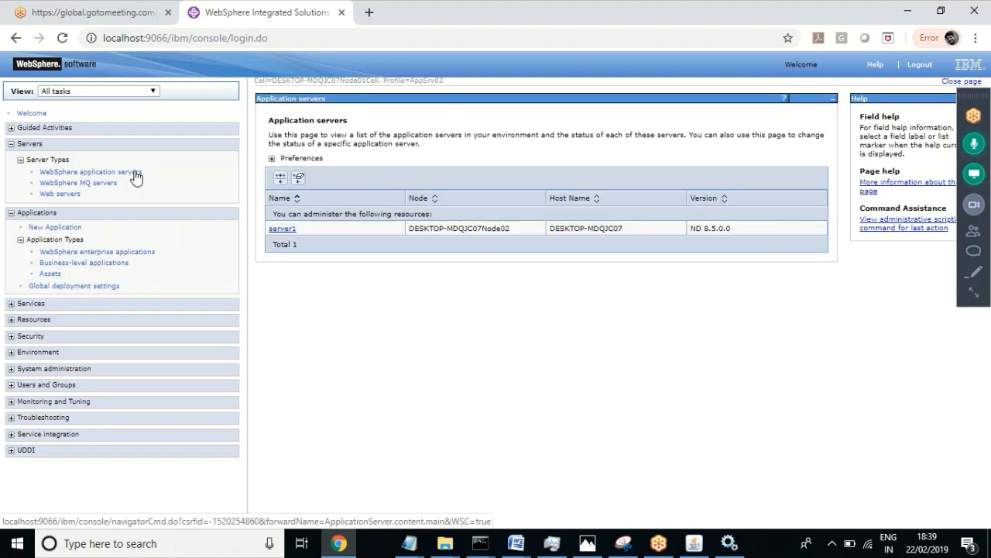
pyautogui.click(282, 229)
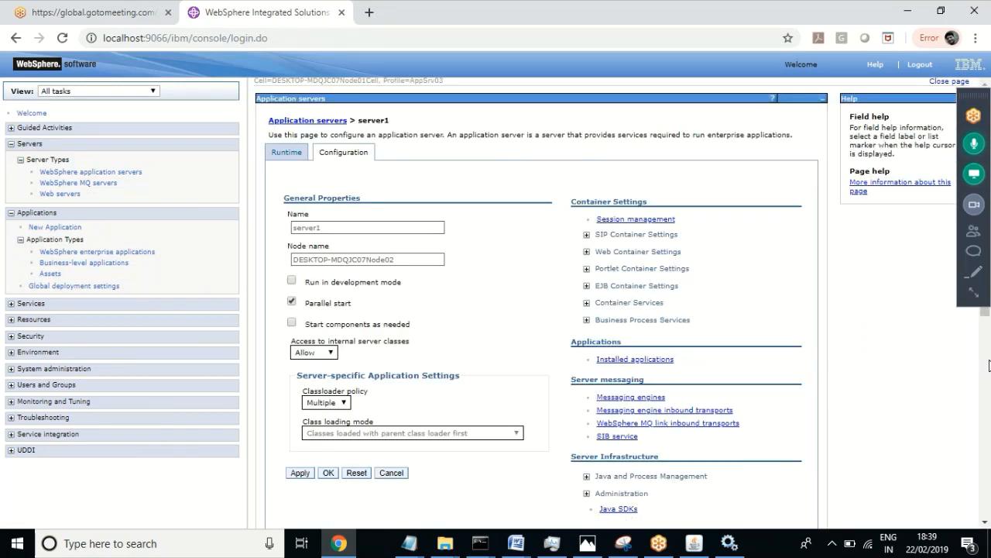
pyautogui.scroll(-3, 984, 523)
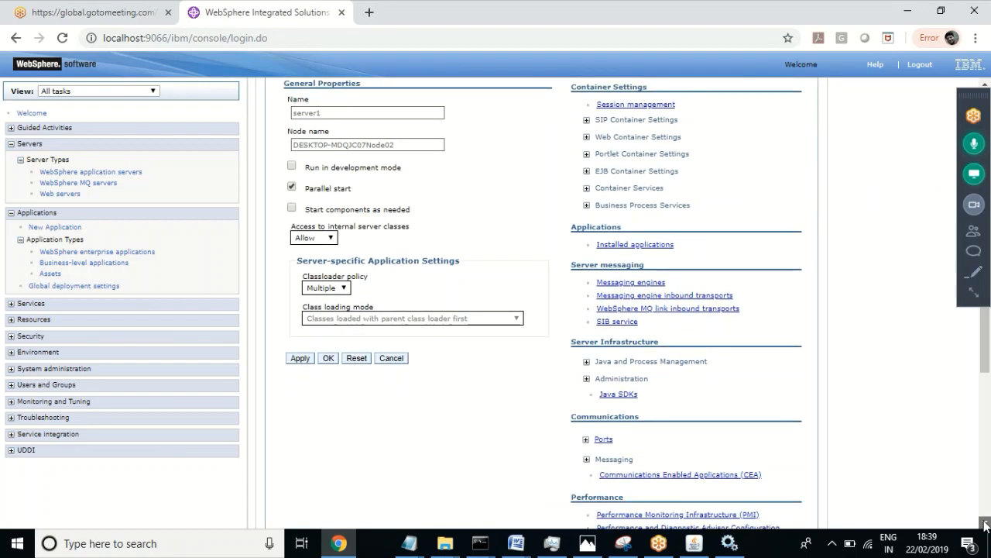
pyautogui.click(586, 352)
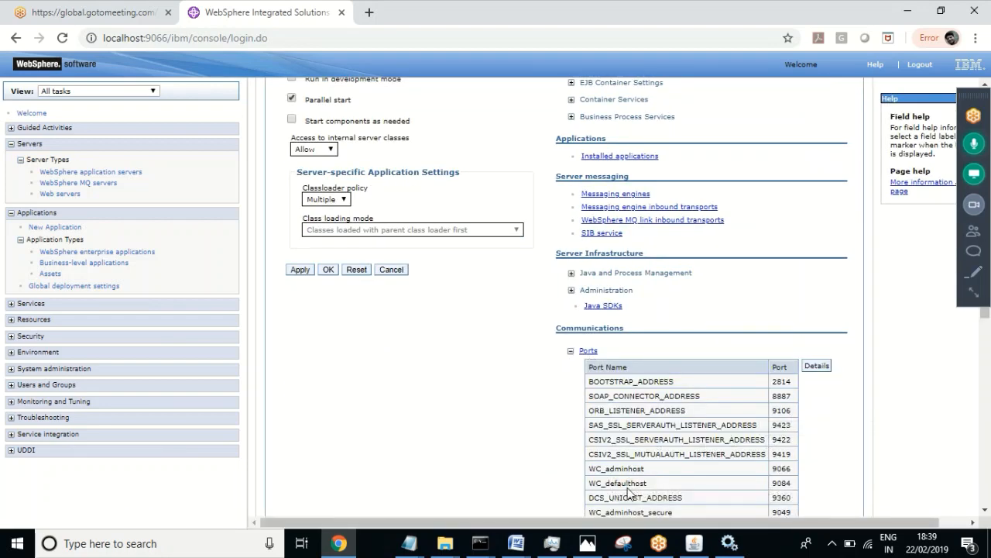
pyautogui.doubleClick(782, 483)
pyautogui.click(147, 253)
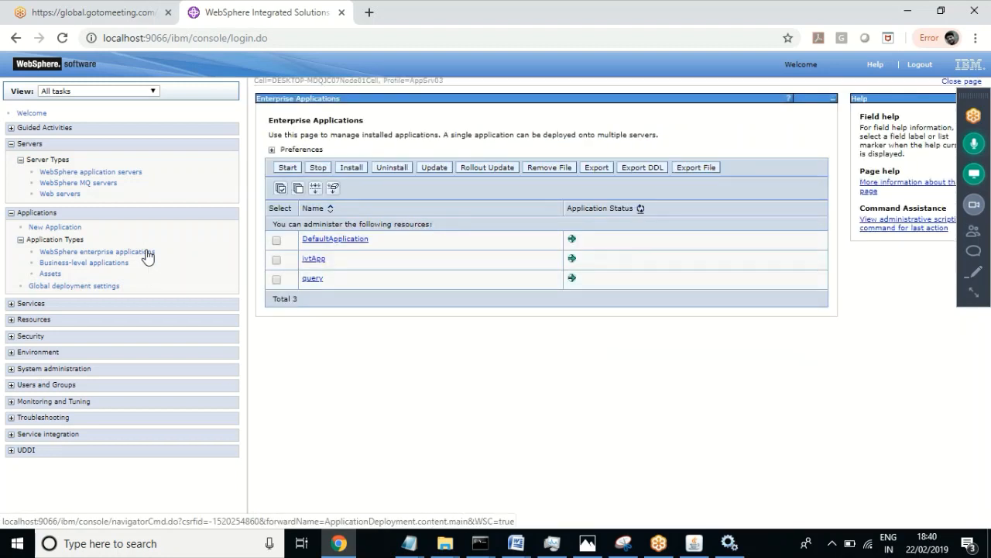
# Step: Open DefaultApplication and check its web module's context root
pyautogui.click(357, 243)
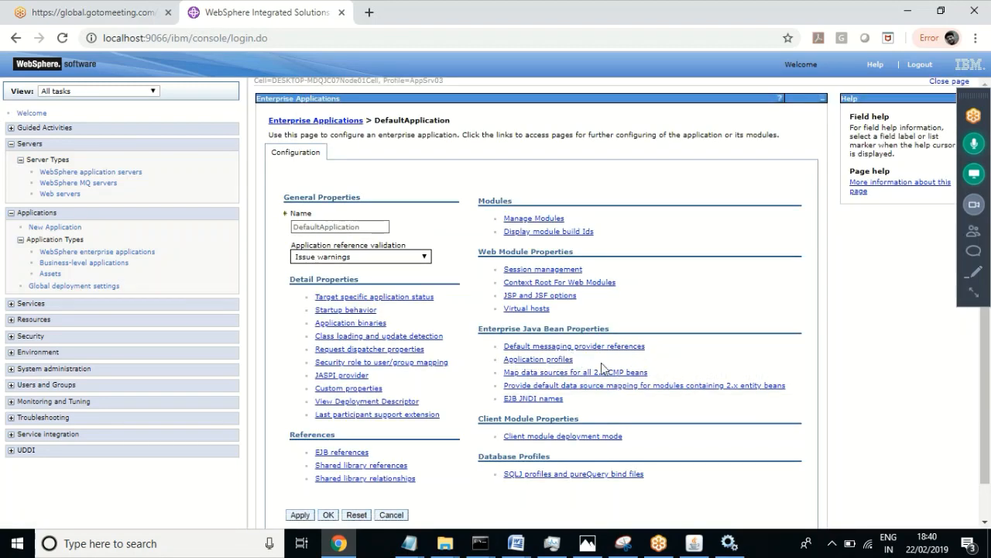
pyautogui.click(602, 284)
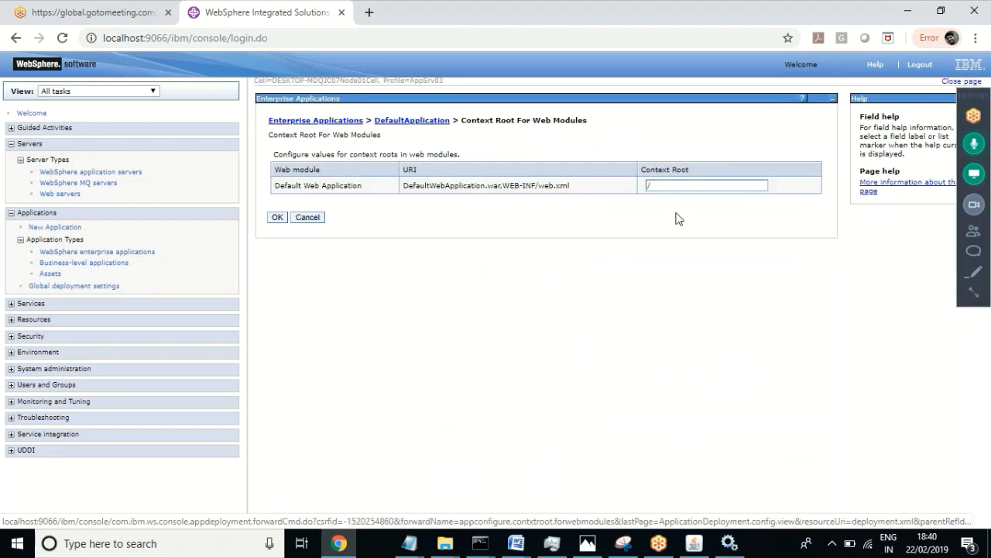
pyautogui.click(430, 123)
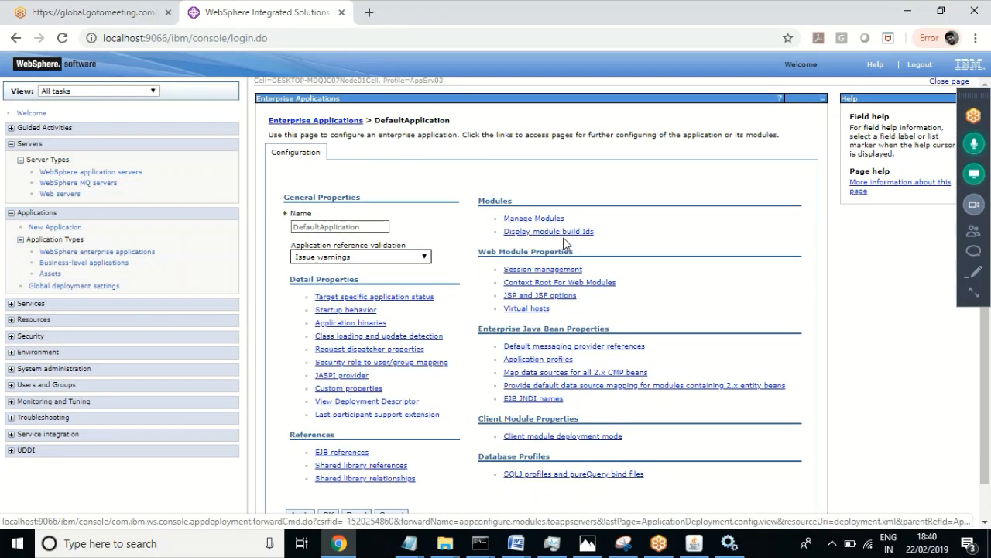
# Step: View the Default Web Application's deployment descriptor and search it for 'url'
pyautogui.click(538, 220)
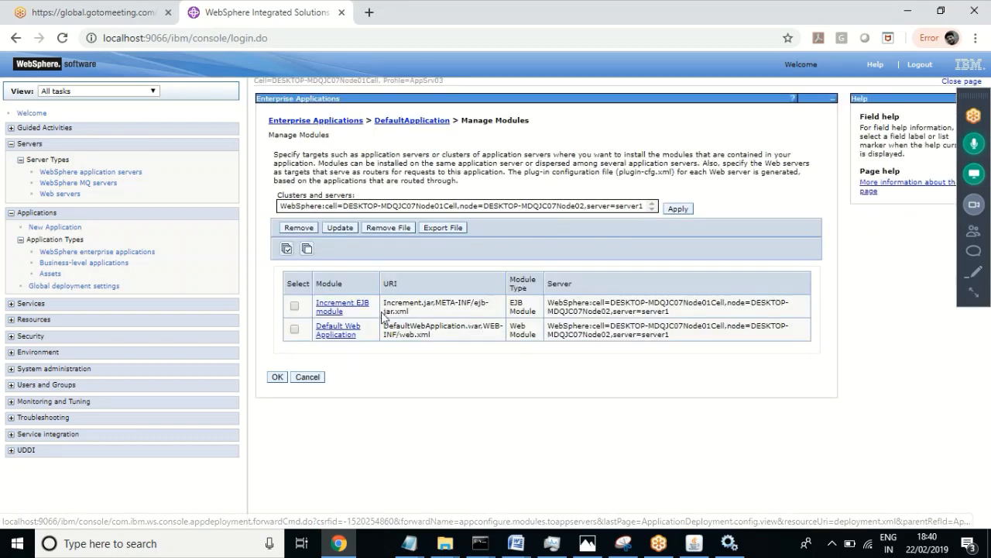
pyautogui.click(331, 330)
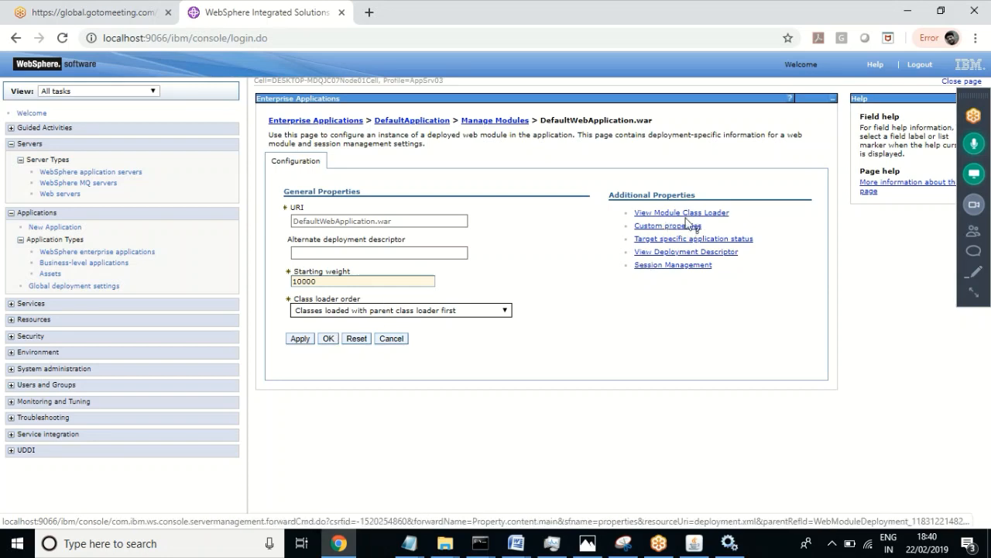
pyautogui.click(721, 253)
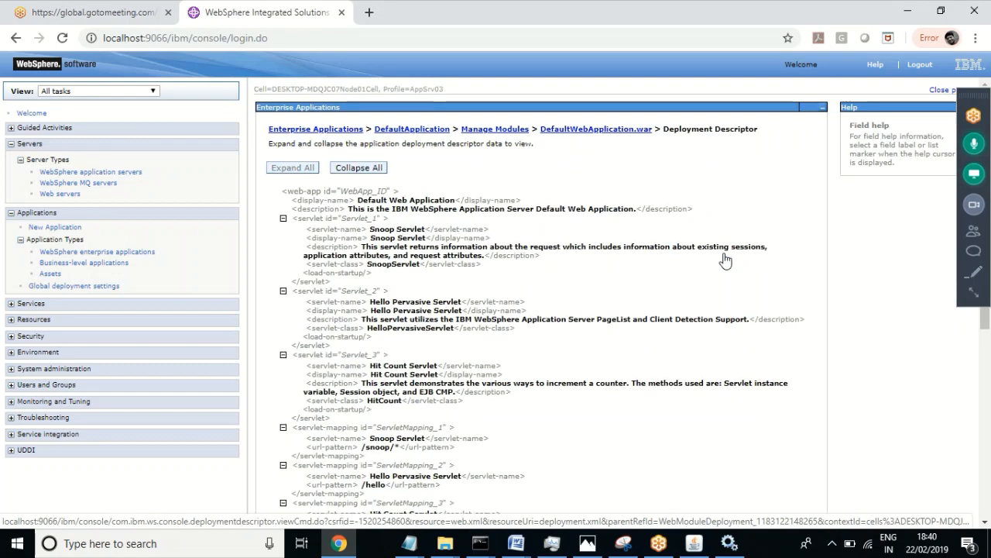
pyautogui.hotkey('ctrl', 'f')
pyautogui.write('url')
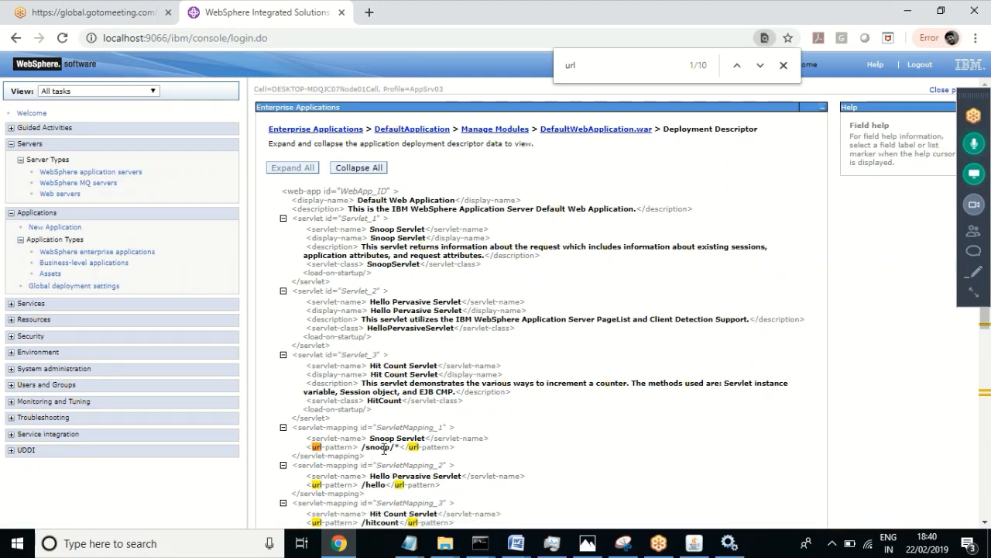
pyautogui.click(369, 12)
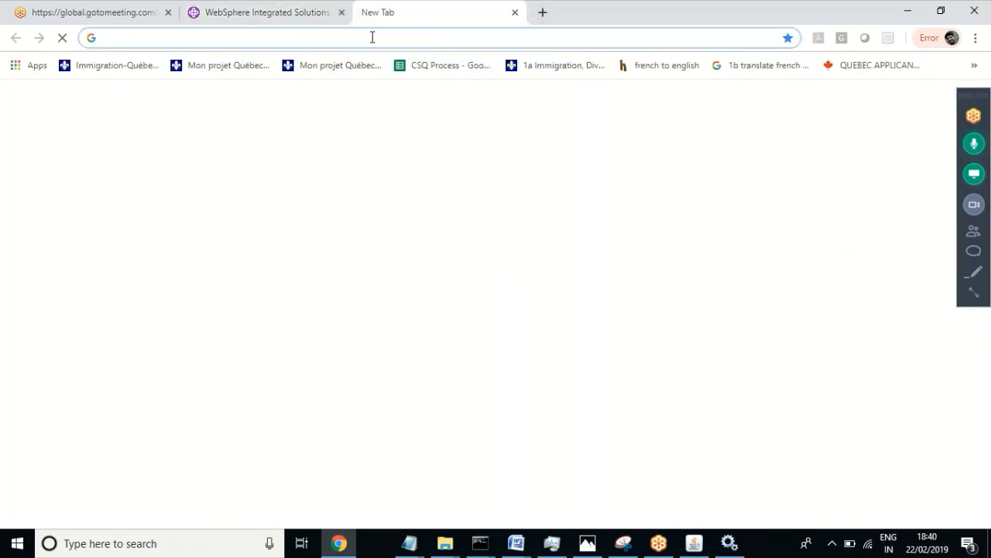
pyautogui.write('https')
pyautogui.press('BackSpace')
pyautogui.press('BackSpace')
pyautogui.press('BackSpace')
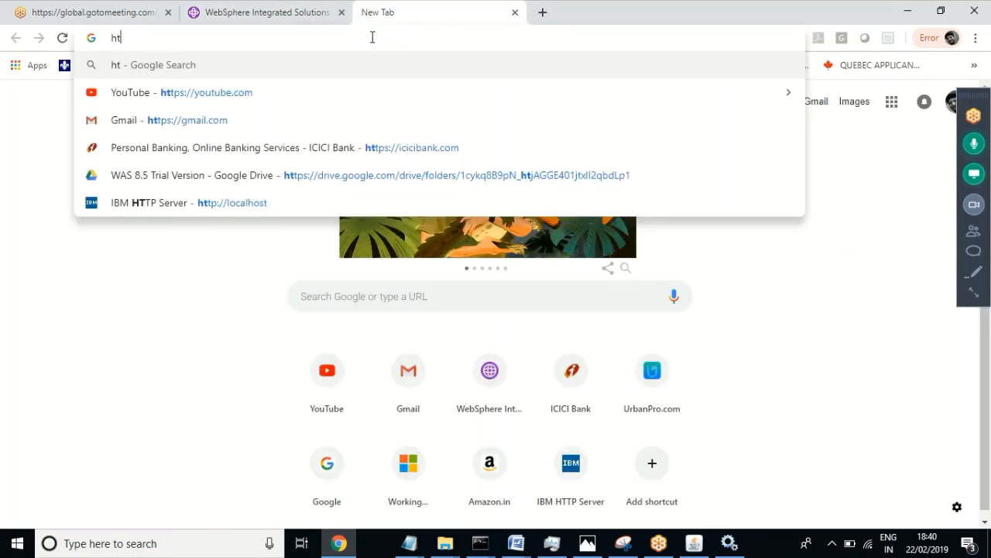
pyautogui.write('p://')
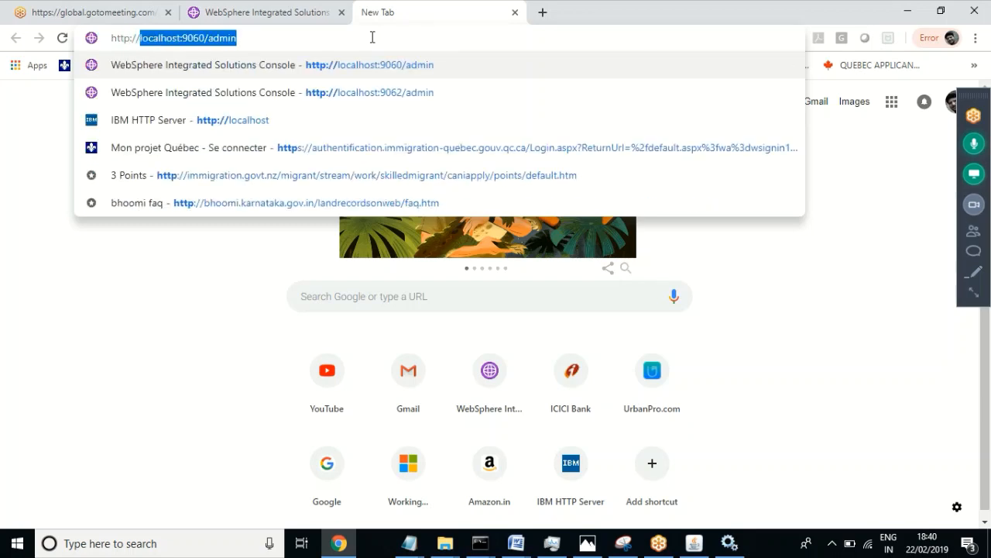
pyautogui.write('localhost')
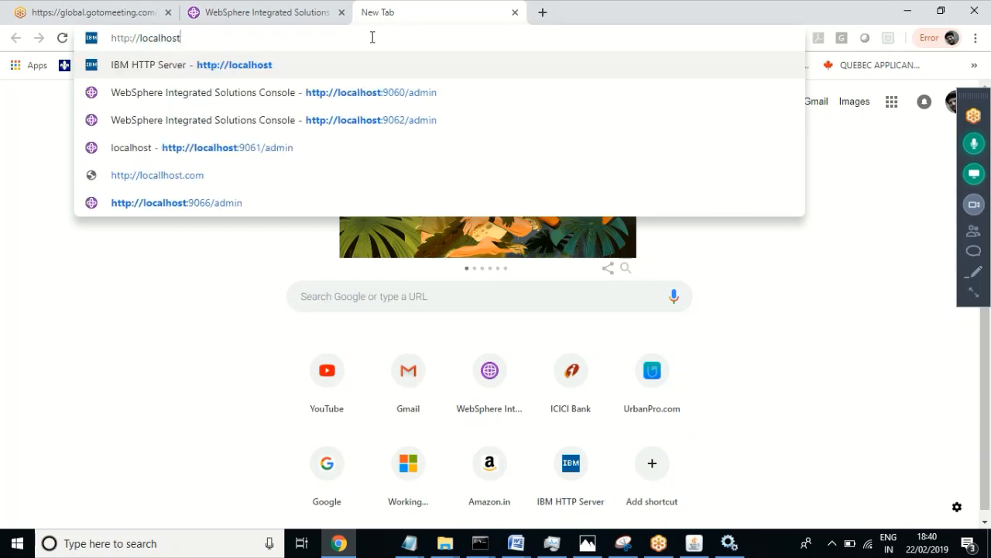
pyautogui.write(':')
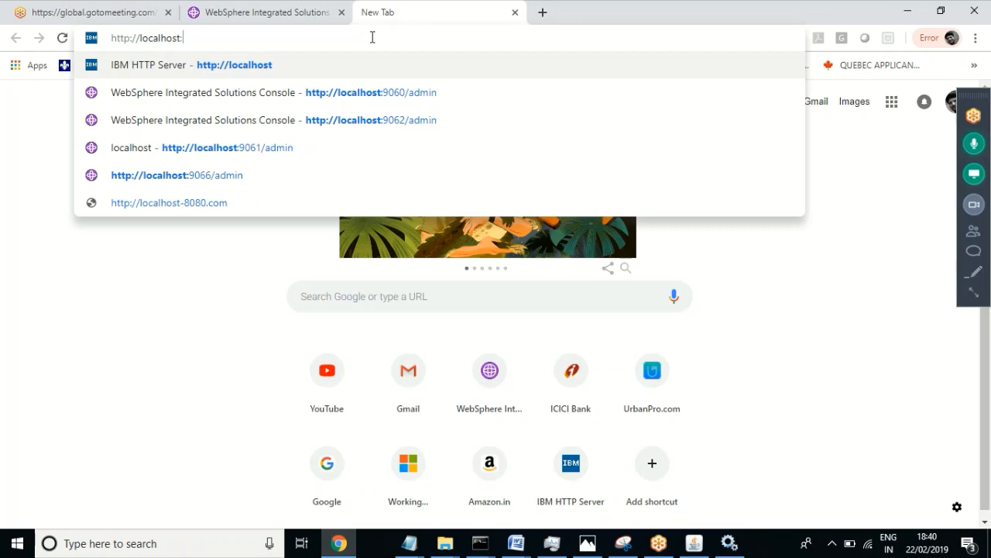
pyautogui.write('9084')
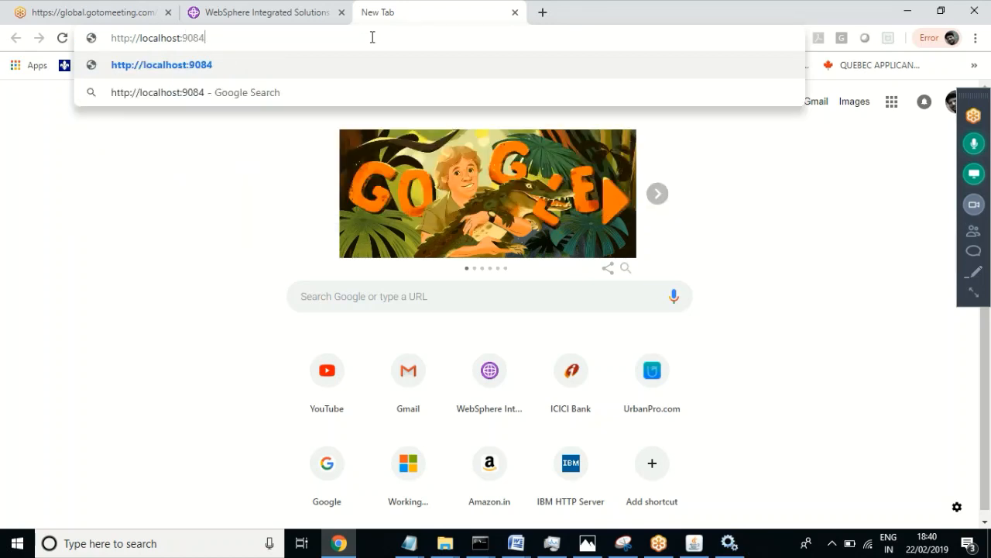
pyautogui.write('/')
pyautogui.click(255, 9)
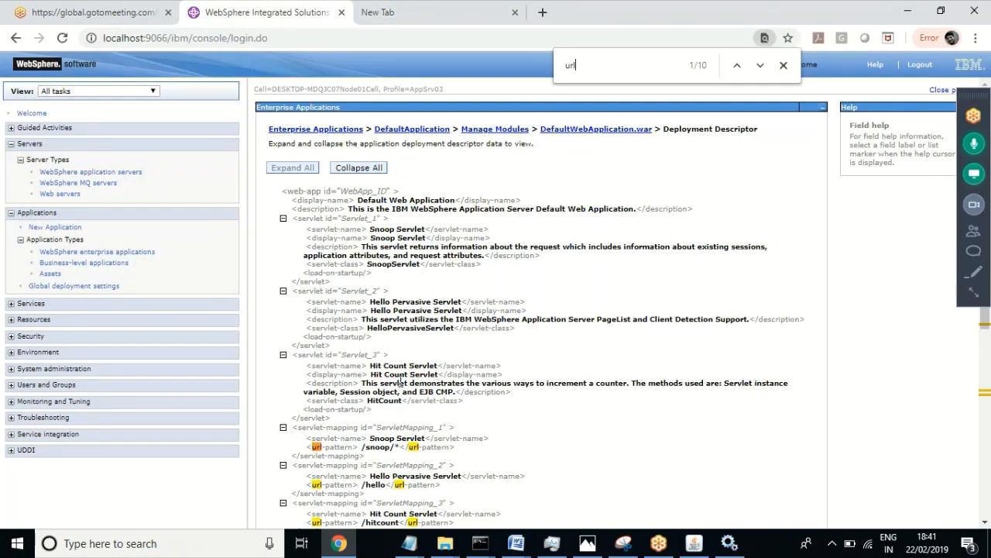
pyautogui.click(409, 9)
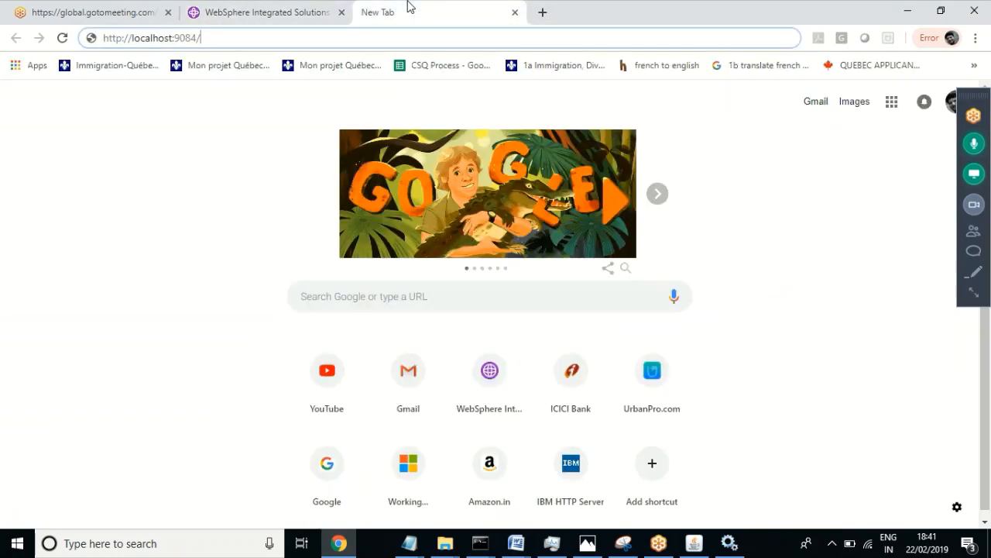
pyautogui.write('snoop')
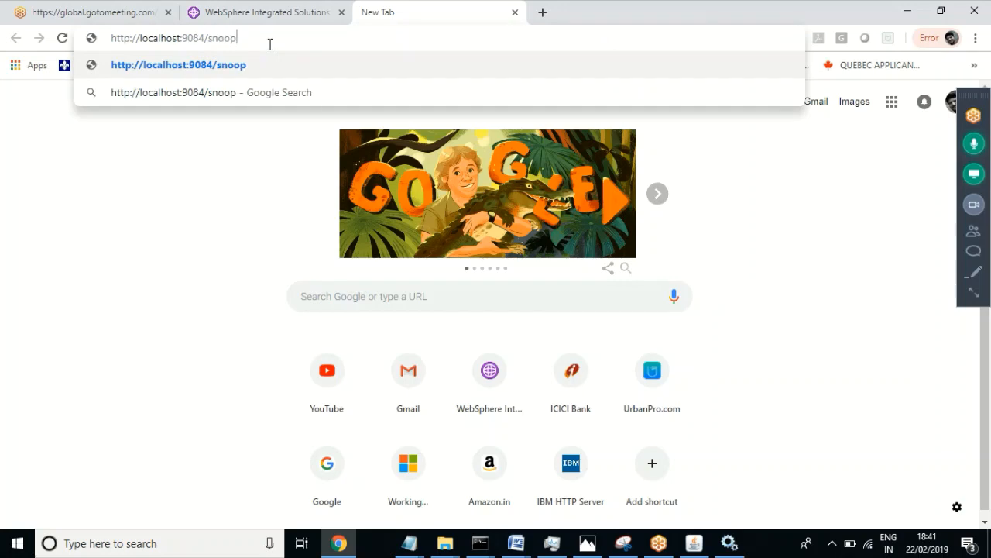
pyautogui.press('Return')
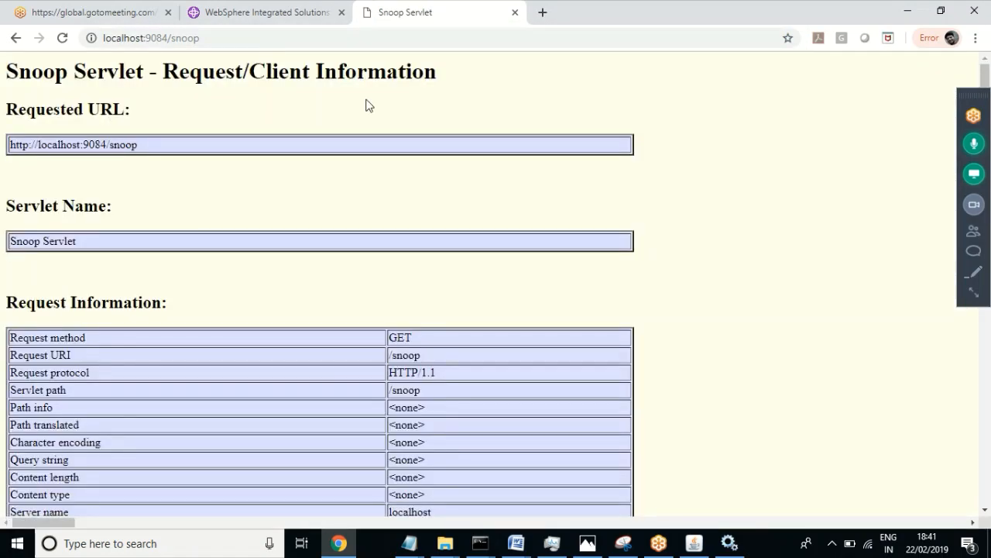
# Step: Highlight the 9084 port in the Snoop Servlet page's address
pyautogui.click(279, 11)
pyautogui.click(395, 11)
pyautogui.click(220, 40)
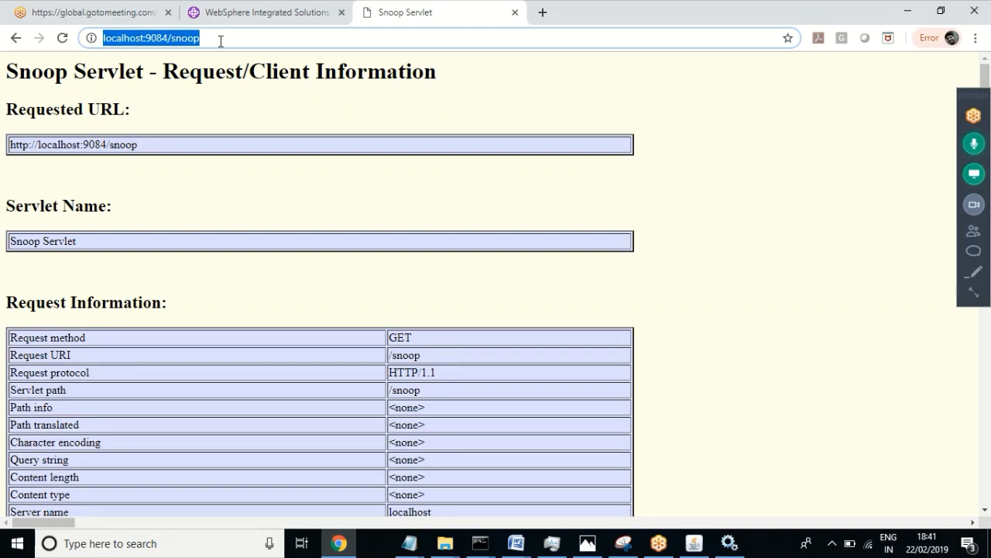
pyautogui.click(169, 38)
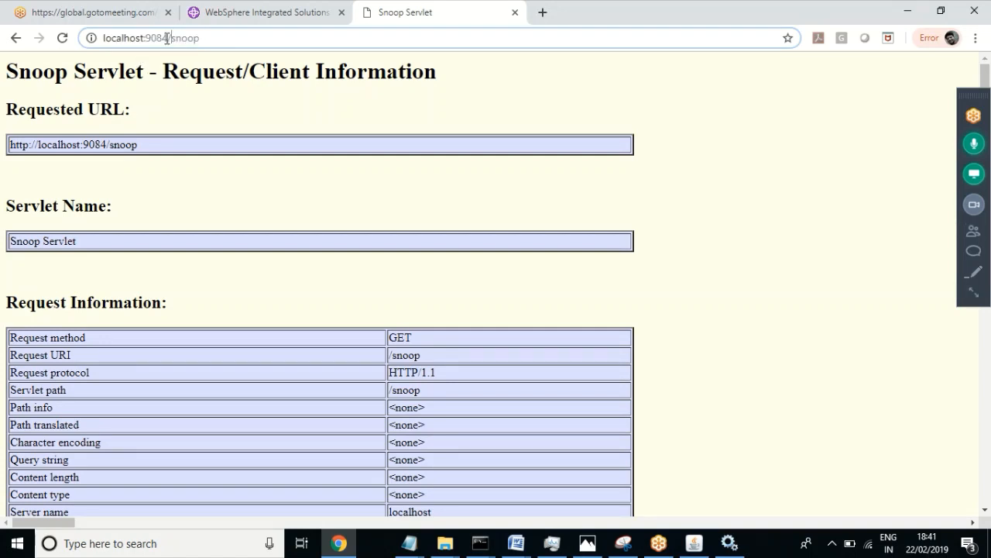
pyautogui.moveTo(168, 38); pyautogui.dragTo(145, 38)
pyautogui.click(172, 39)
# Step: Back on the console's deployment descriptor page, log out of the administrative console
pyautogui.click(261, 15)
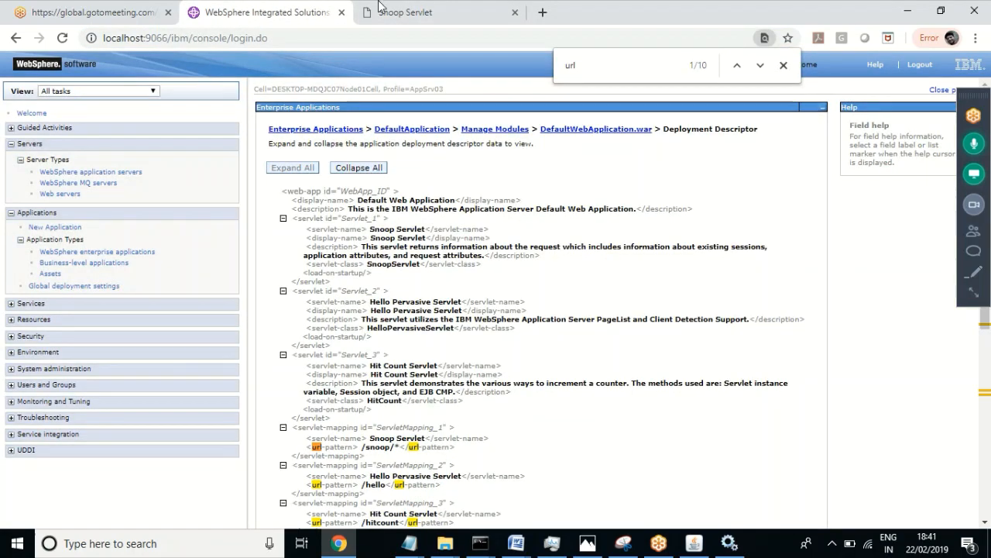
pyautogui.click(434, 8)
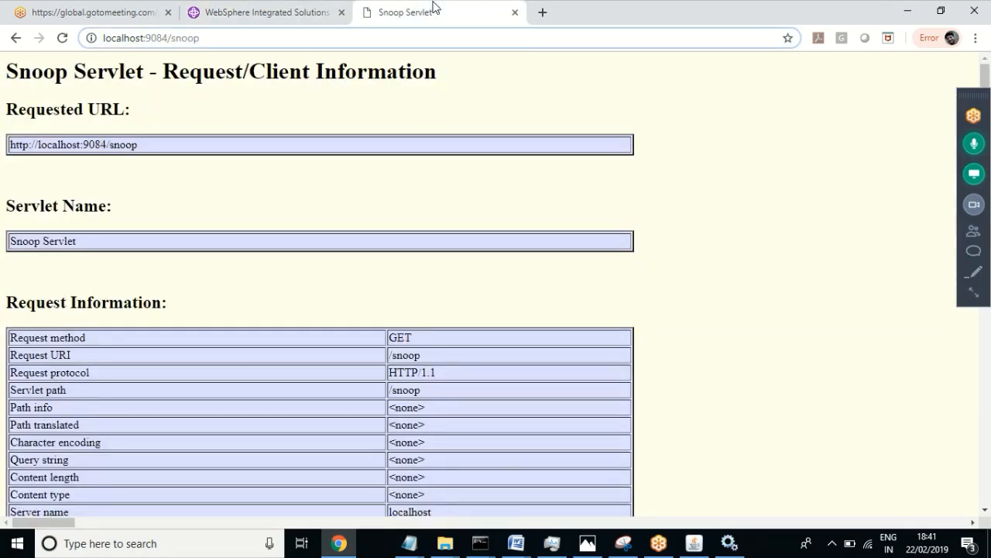
pyautogui.click(294, 15)
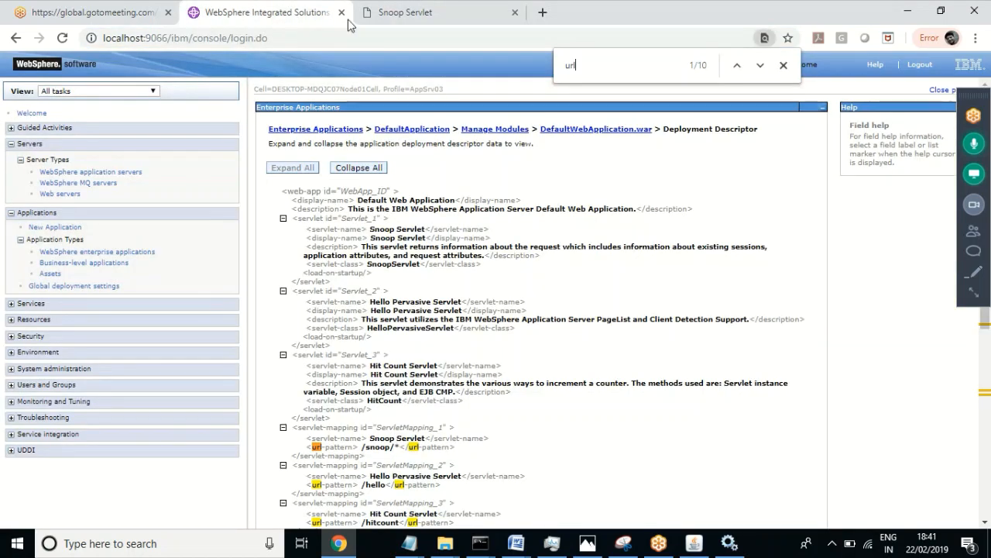
pyautogui.click(921, 65)
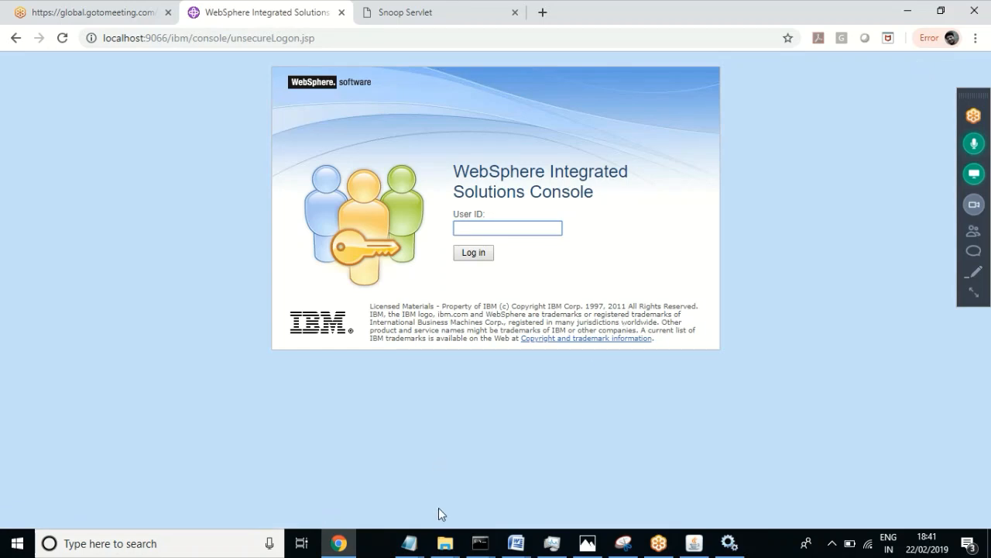
pyautogui.click(445, 543)
# Step: Open trial_plugins_7000_windows.ia32\plugin and launch install.exe
pyautogui.click(267, 498)
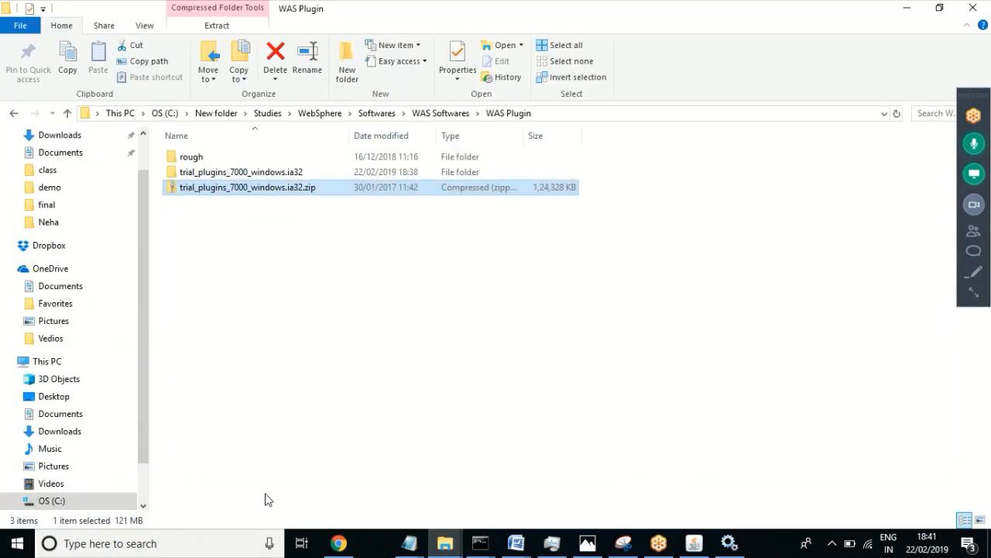
pyautogui.click(299, 266)
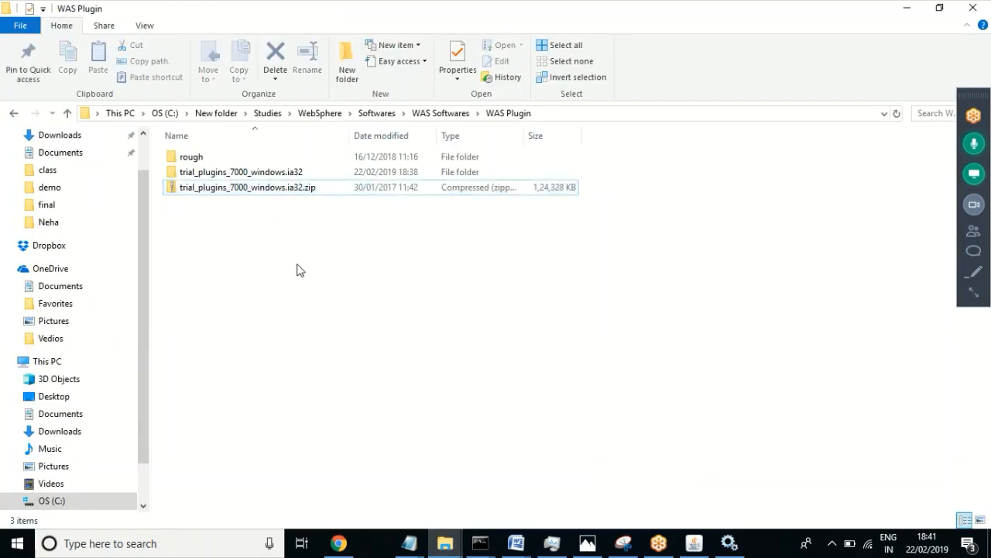
pyautogui.doubleClick(289, 175)
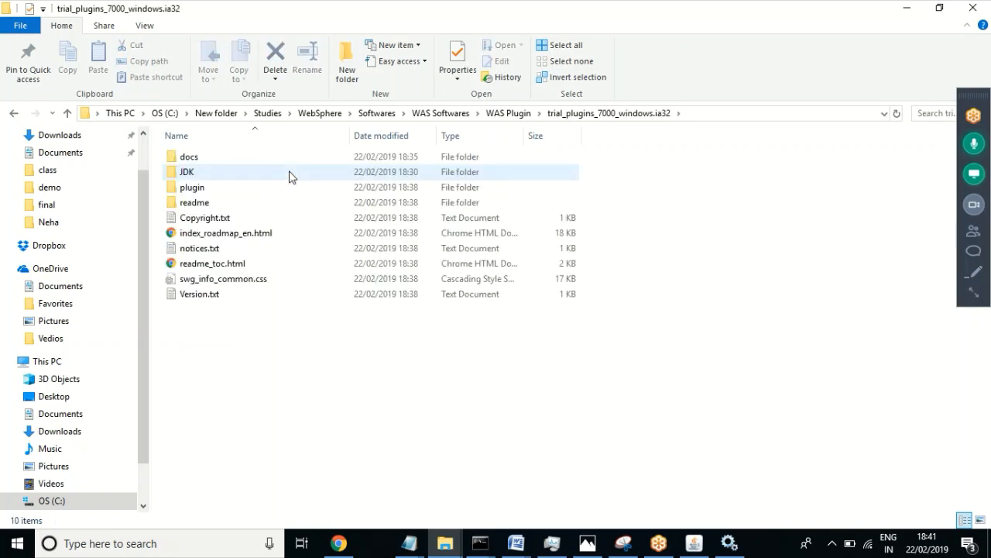
pyautogui.doubleClick(192, 190)
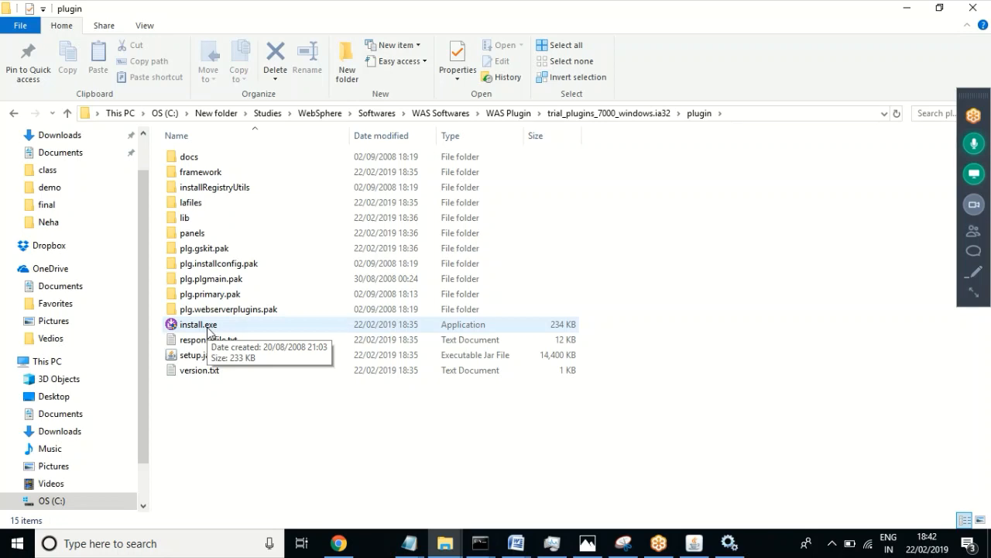
pyautogui.doubleClick(208, 331)
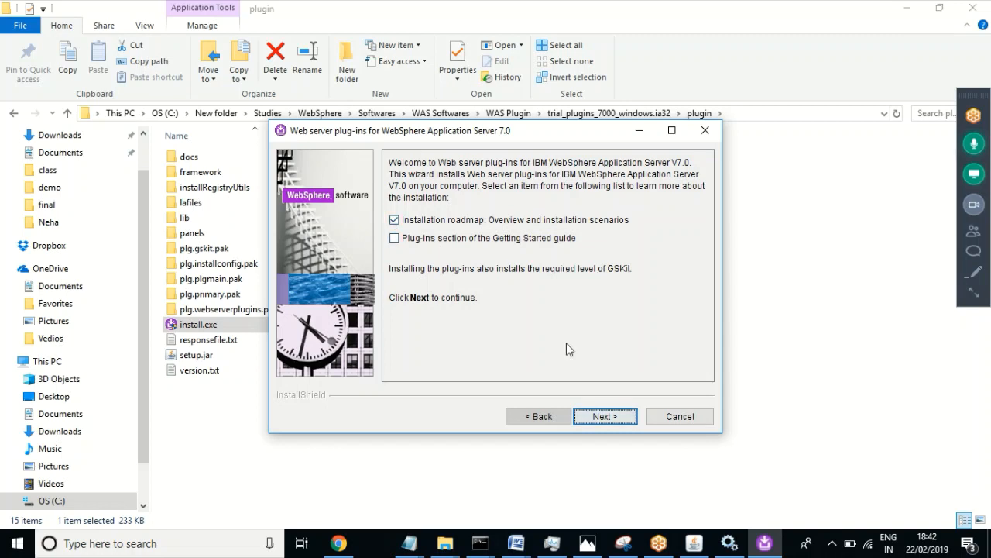
# Step: Get past the welcome page, accept the license terms, and continue past the prerequisites check
pyautogui.click(597, 416)
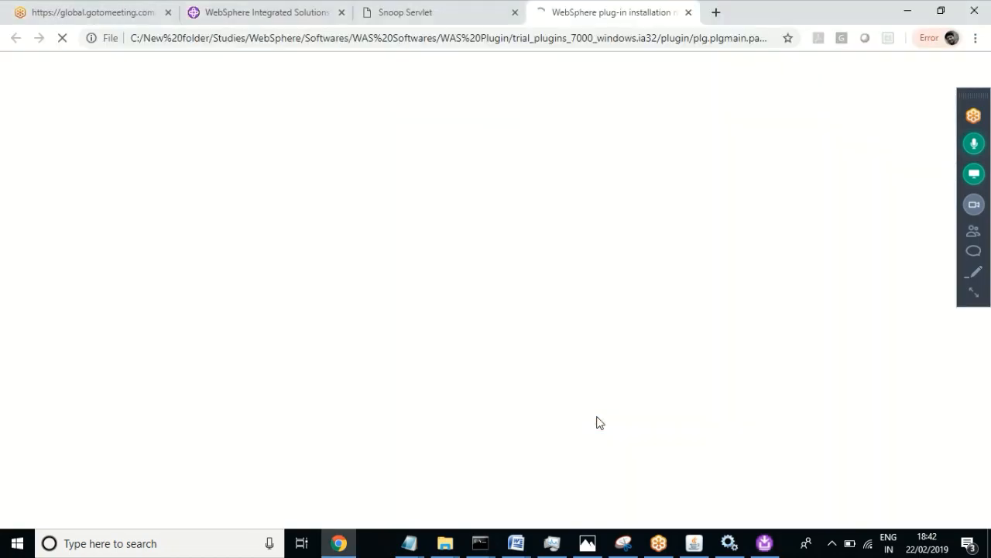
pyautogui.click(908, 11)
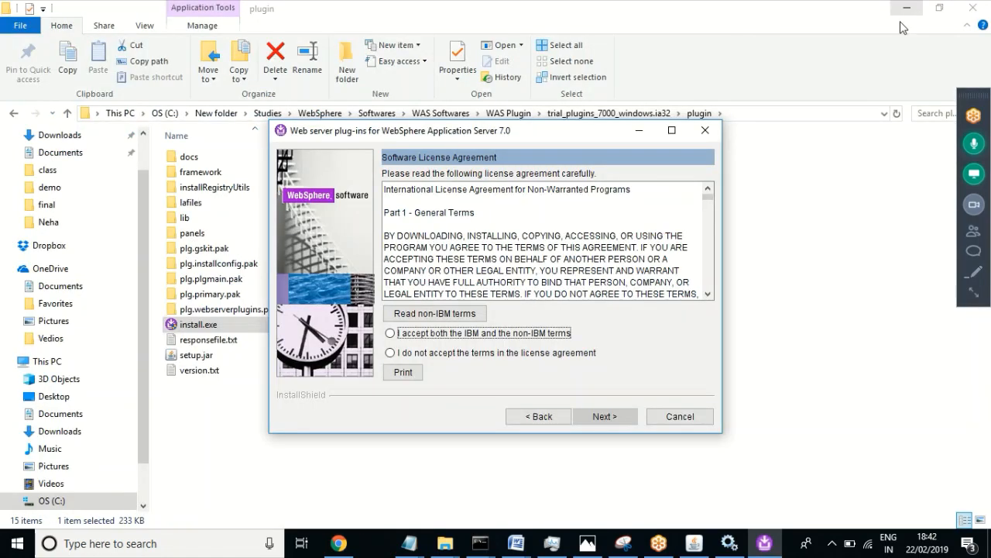
pyautogui.click(414, 339)
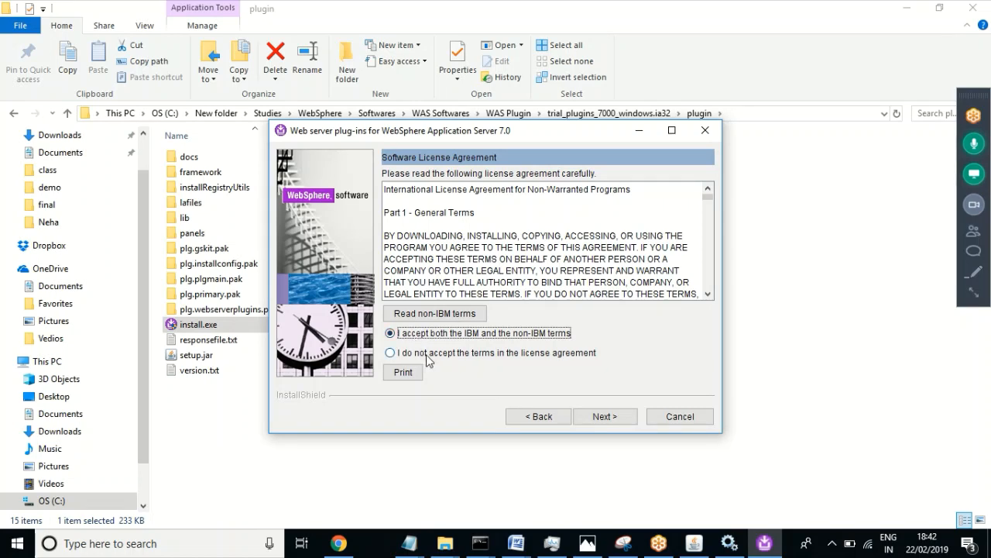
pyautogui.click(599, 418)
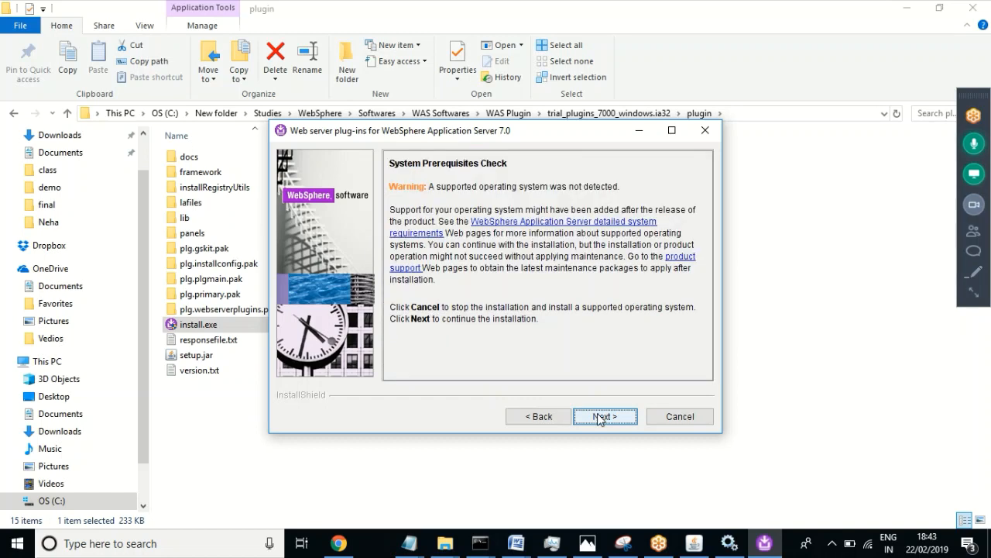
pyautogui.click(603, 417)
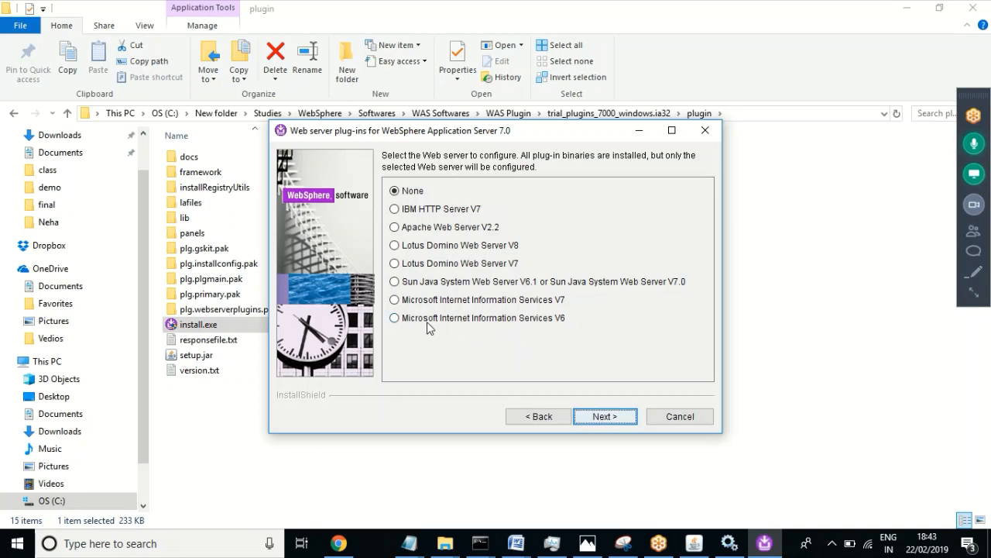
# Step: Choose IBM HTTP Server V7 as the web server and continue
pyautogui.click(432, 303)
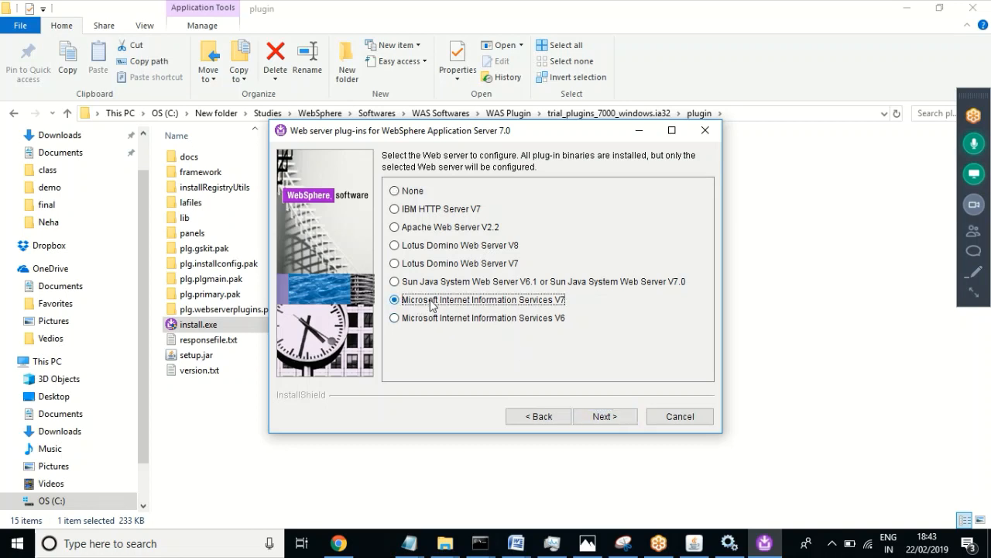
pyautogui.click(413, 213)
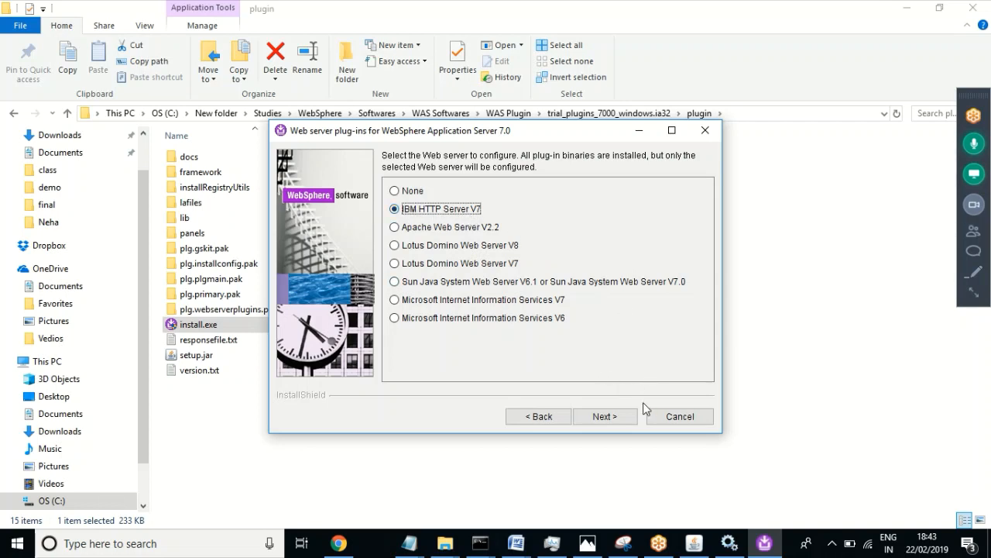
pyautogui.click(599, 418)
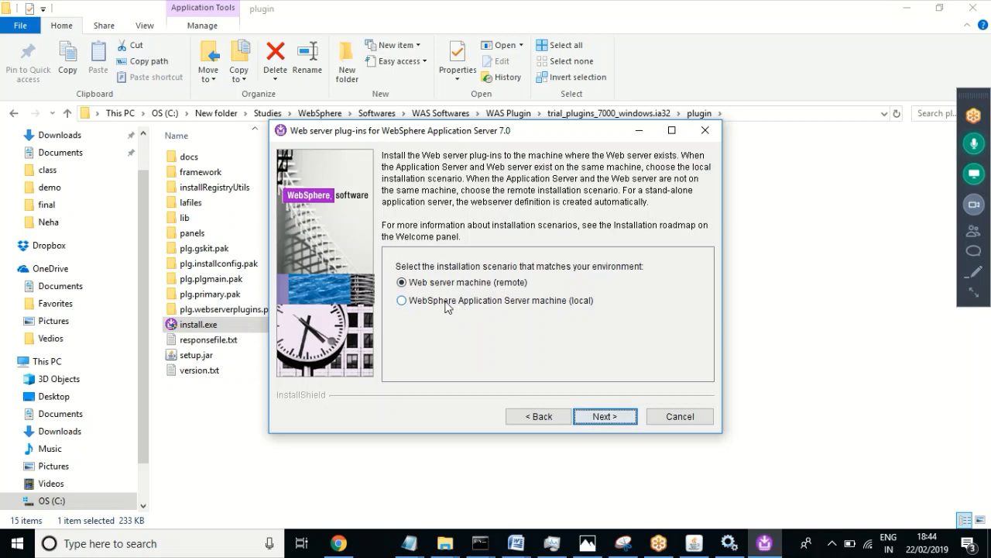
# Step: Select the 'WebSphere Application Server machine (local)' scenario and advance to the Installation directory page
pyautogui.click(402, 302)
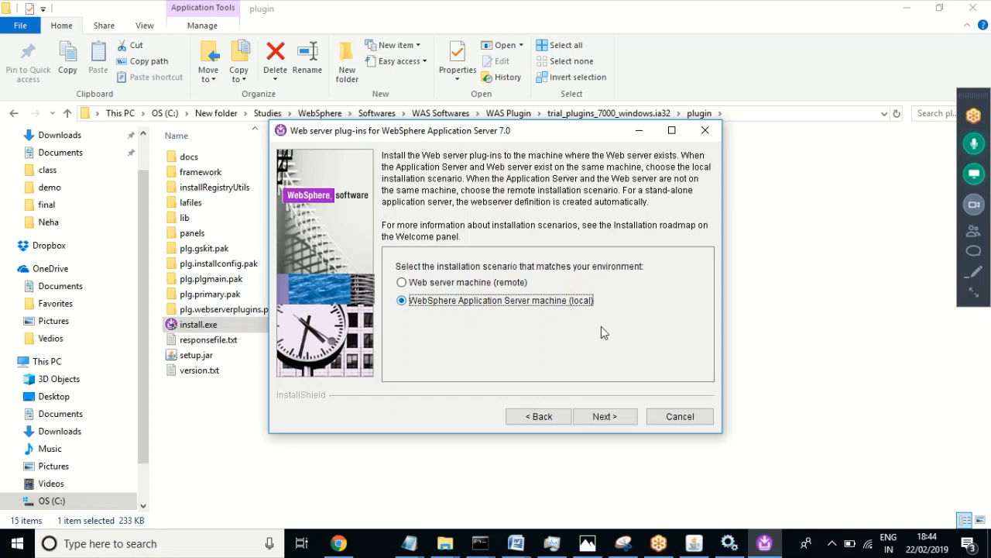
pyautogui.click(606, 414)
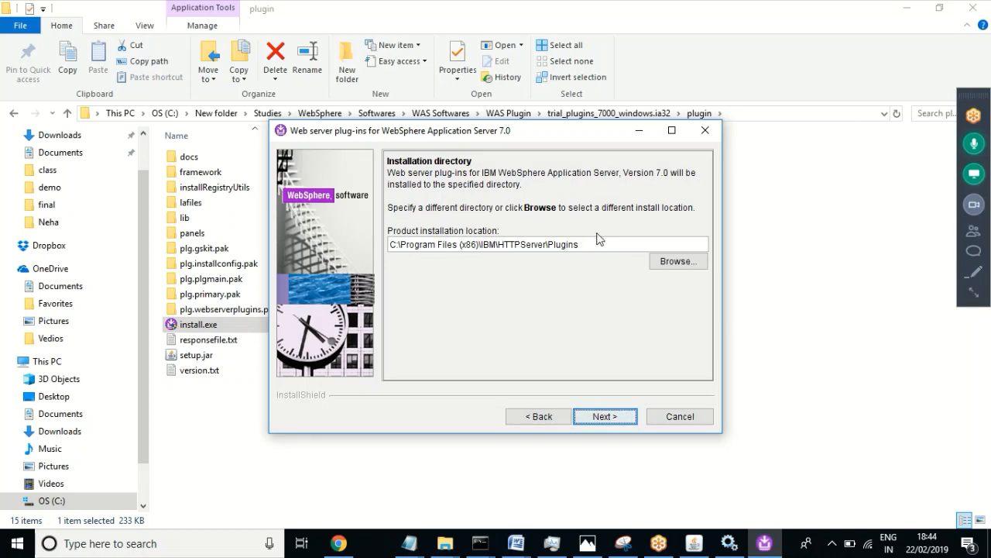
# Step: Browse the install location chooser to C:\IBM\HTTPServer and refresh its folder listing
pyautogui.moveTo(579, 244); pyautogui.dragTo(546, 248)
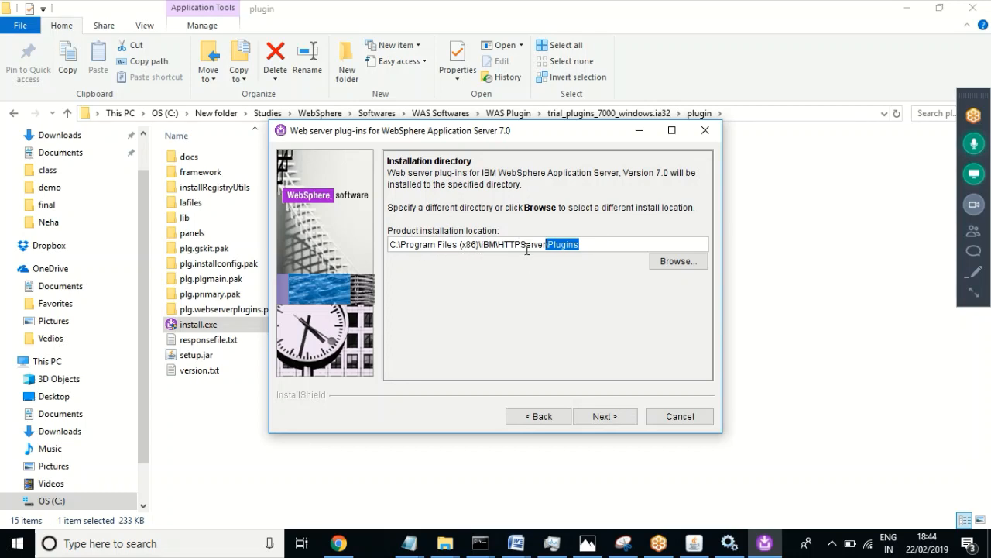
pyautogui.click(673, 264)
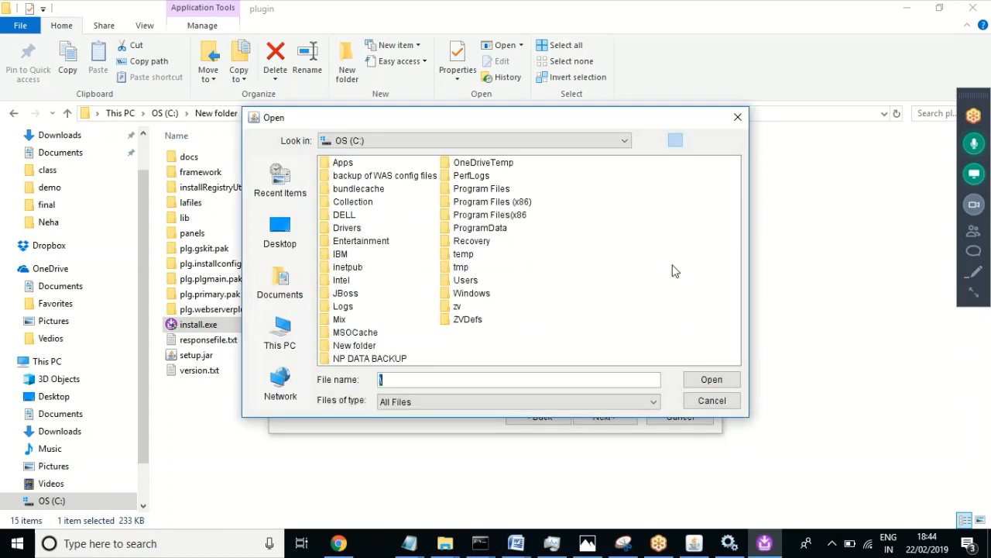
pyautogui.click(349, 253)
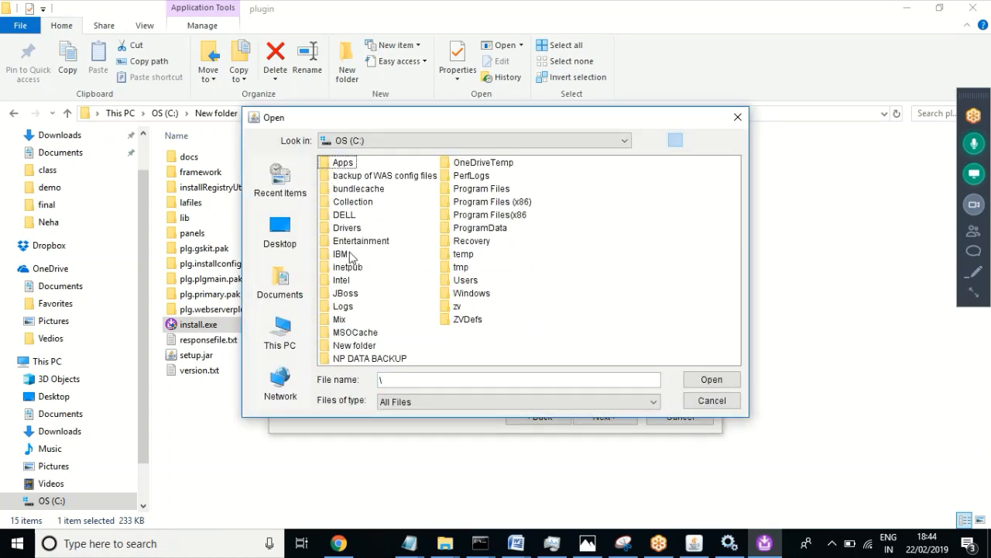
pyautogui.doubleClick(328, 257)
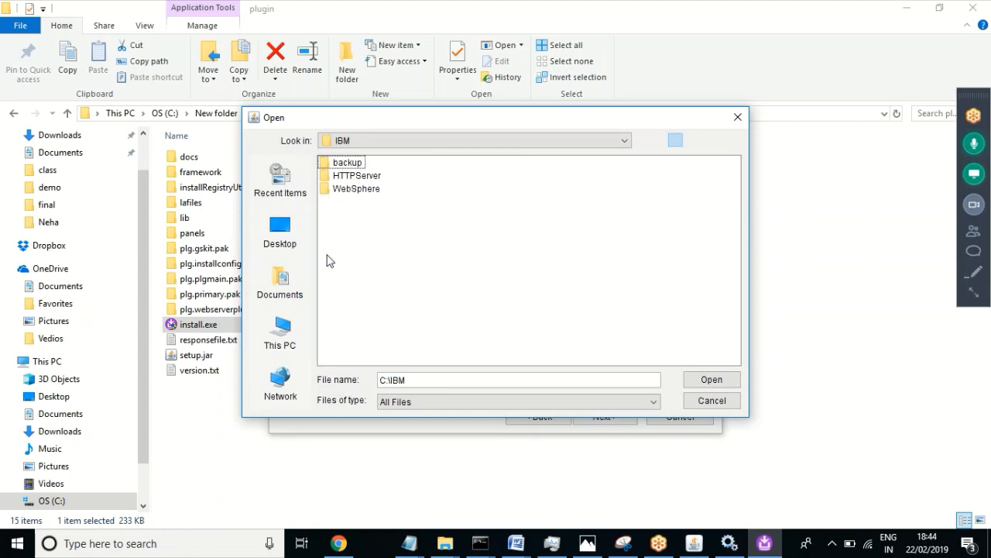
pyautogui.doubleClick(352, 177)
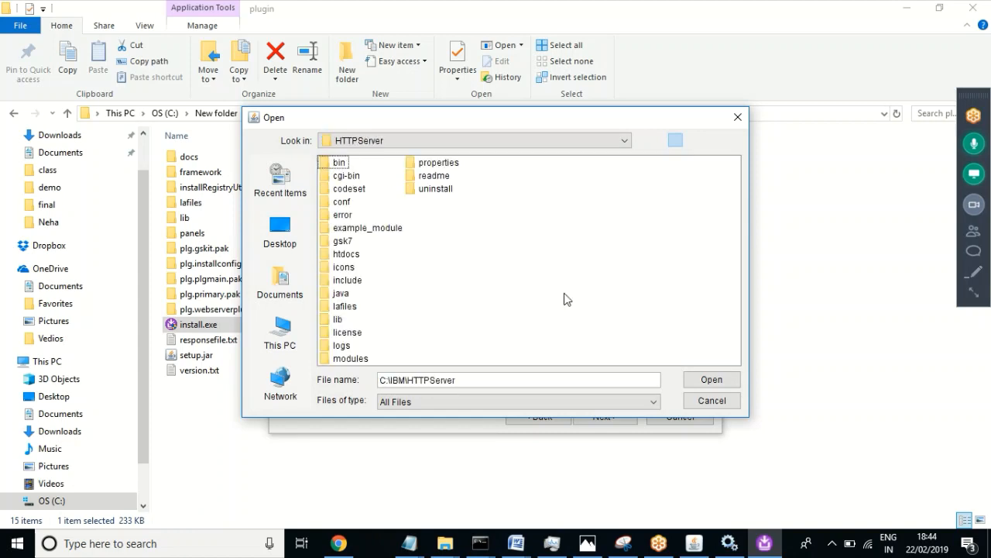
pyautogui.rightClick(474, 271)
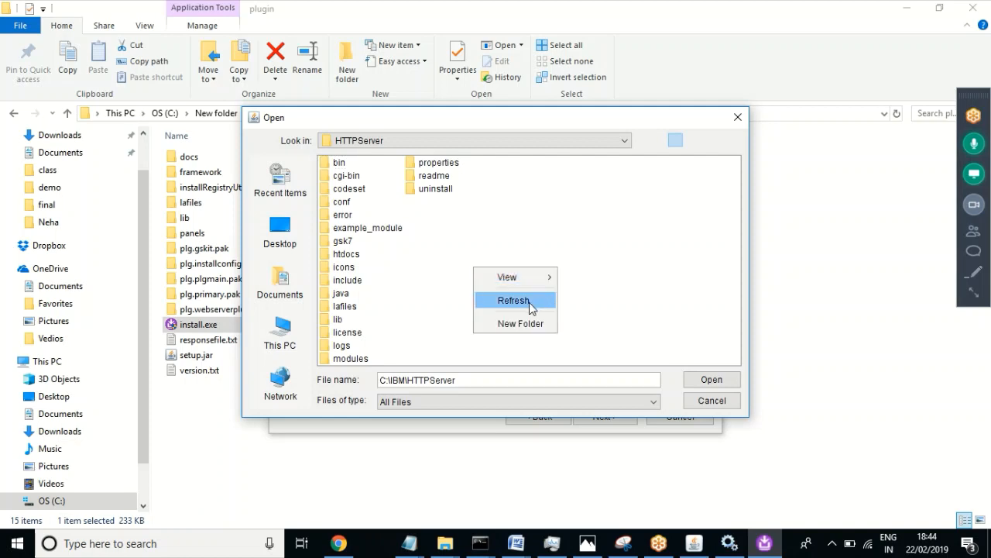
pyautogui.click(617, 235)
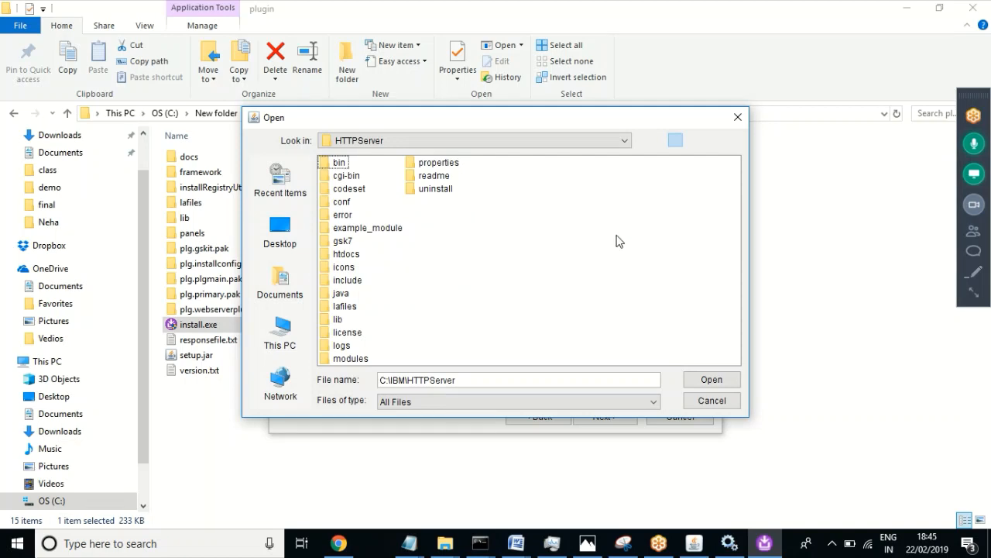
# Step: Bring the trial_plugins_7000_windows.ia32\plugin File Explorer window to the front
pyautogui.rightClick(618, 240)
pyautogui.click(540, 260)
pyautogui.moveTo(445, 543)
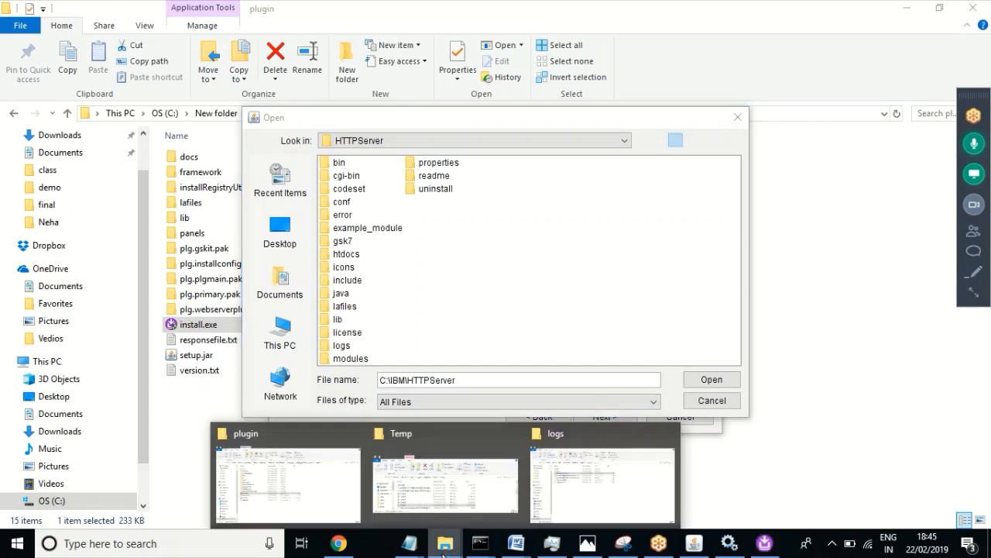
pyautogui.click(242, 496)
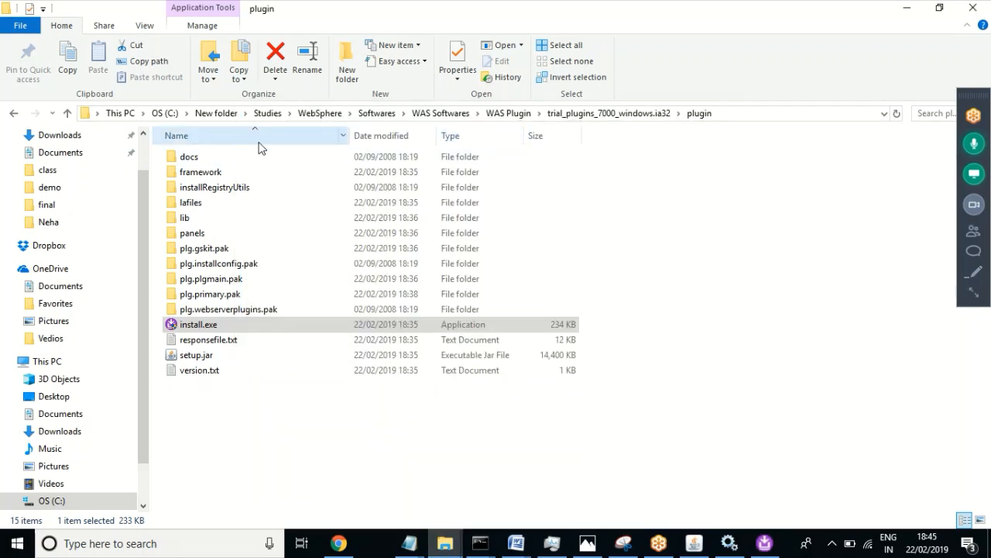
# Step: In File Explorer, navigate from This PC to C:\IBM\HTTPServer
pyautogui.click(67, 361)
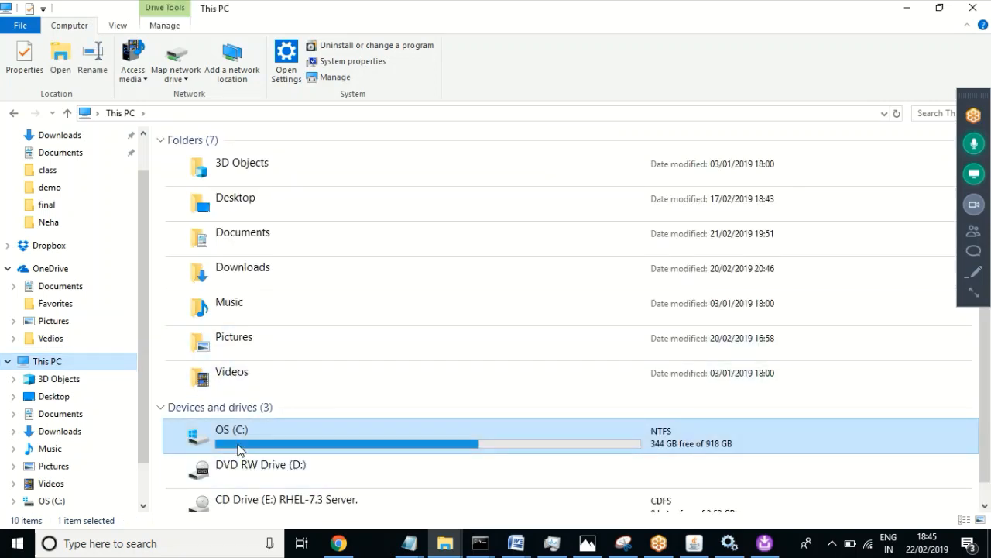
pyautogui.doubleClick(240, 451)
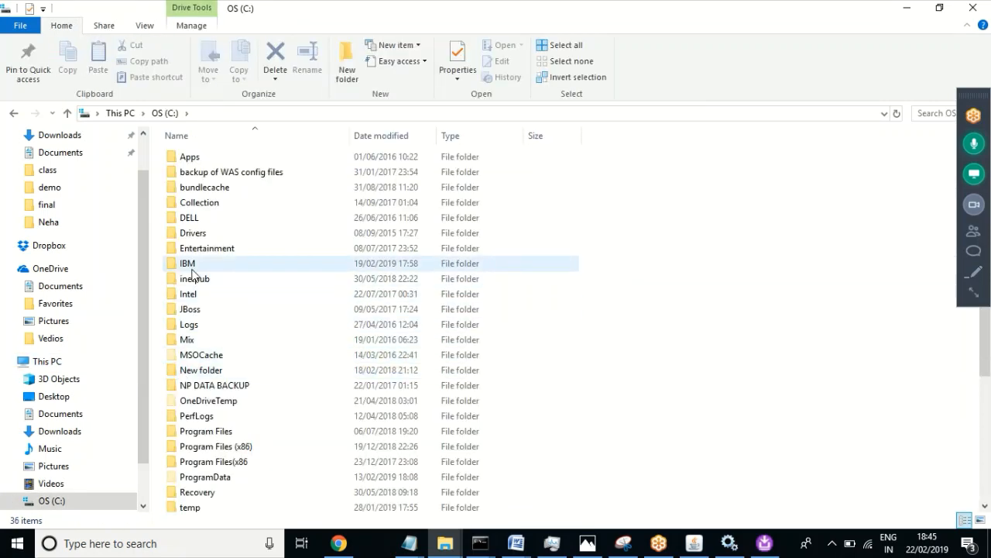
pyautogui.doubleClick(193, 261)
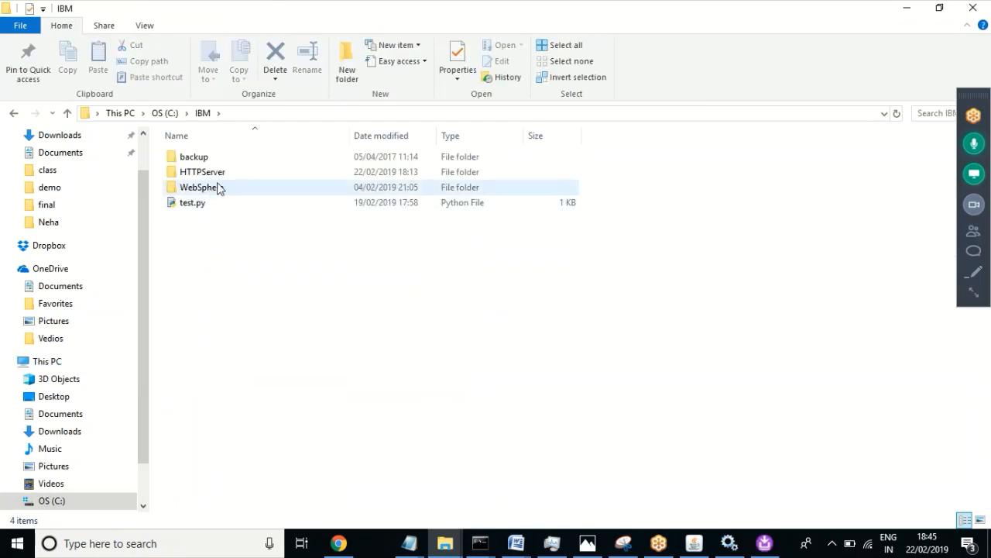
pyautogui.click(225, 177)
pyautogui.doubleClick(224, 177)
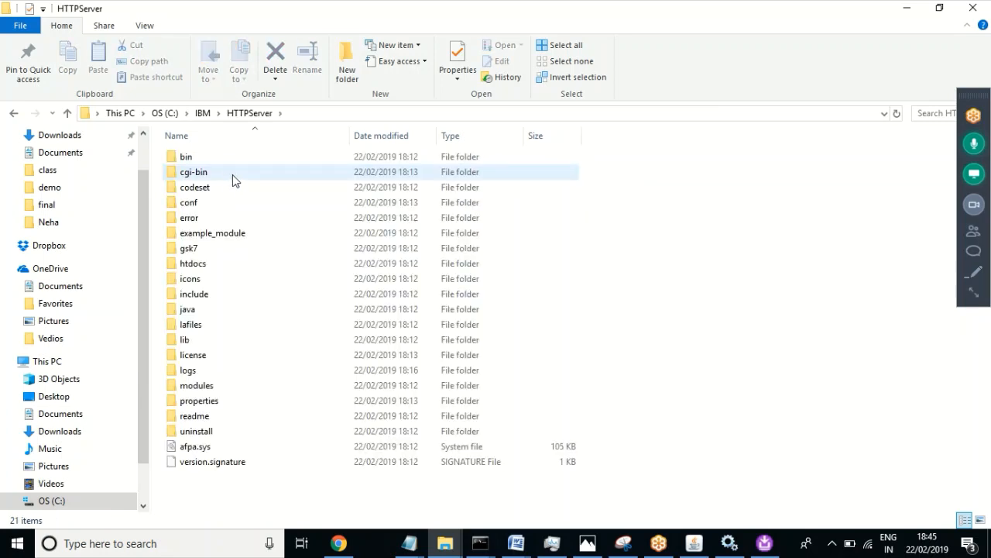
# Step: Create a new folder named Plugins there and return to the installer's folder chooser
pyautogui.rightClick(682, 303)
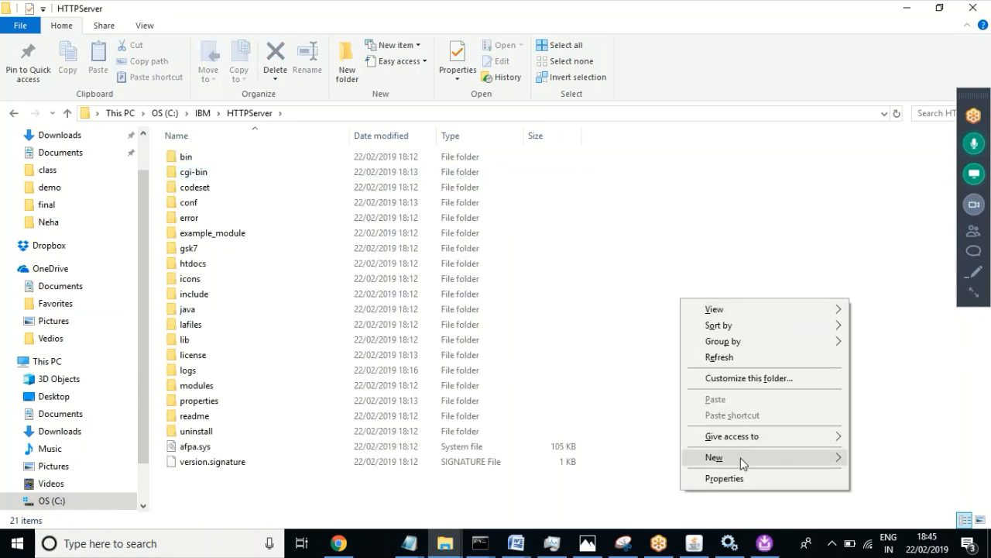
pyautogui.moveTo(740, 458)
pyautogui.click(538, 277)
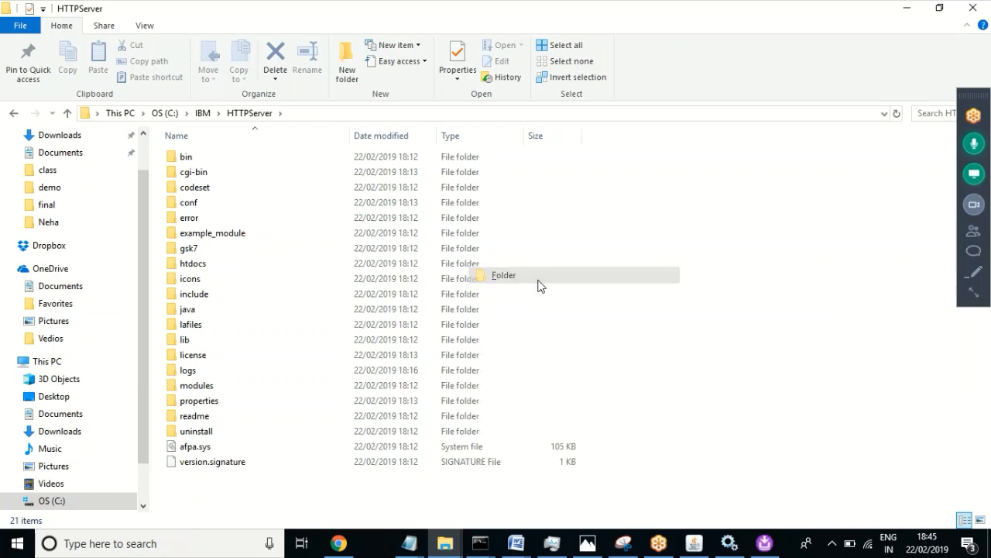
pyautogui.write('Plugins')
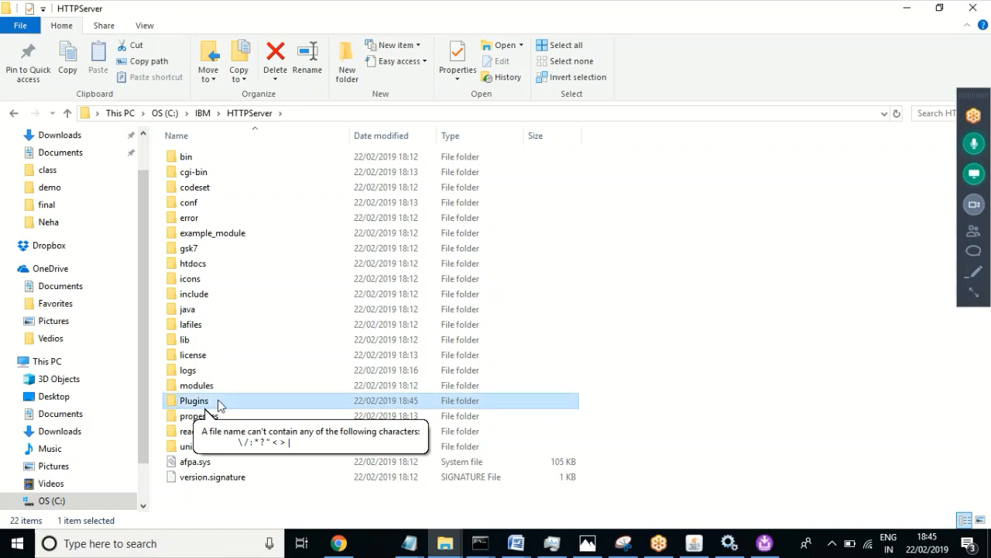
pyautogui.press('Return')
pyautogui.click(764, 542)
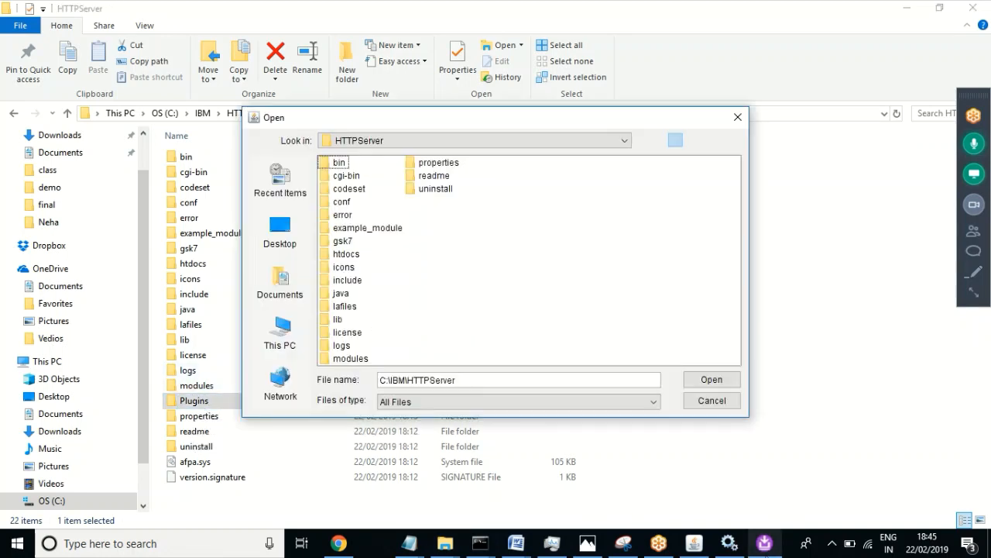
# Step: Set the plug-ins installation directory to the new C:\IBM\HTTPServer\Plugins folder
pyautogui.click(474, 141)
pyautogui.click(625, 157)
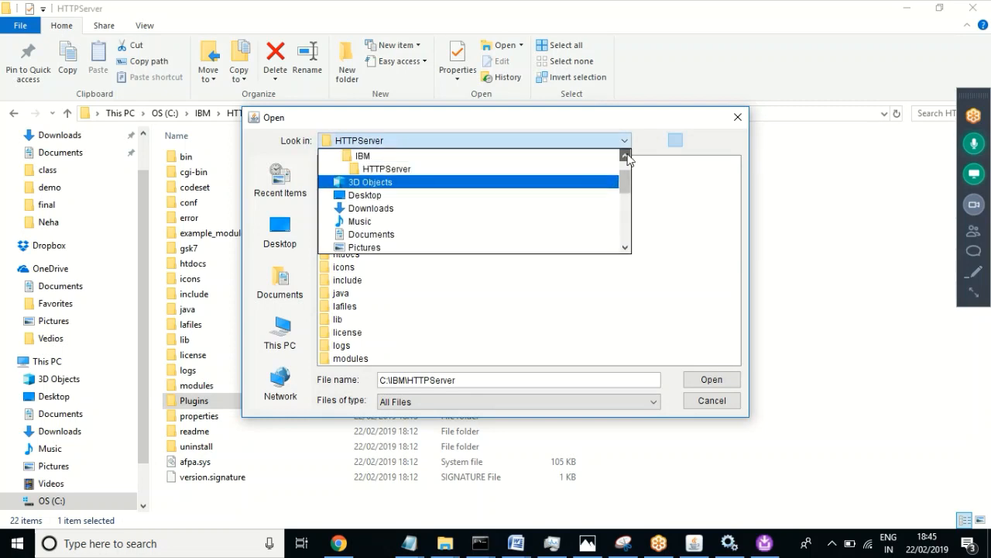
pyautogui.click(375, 158)
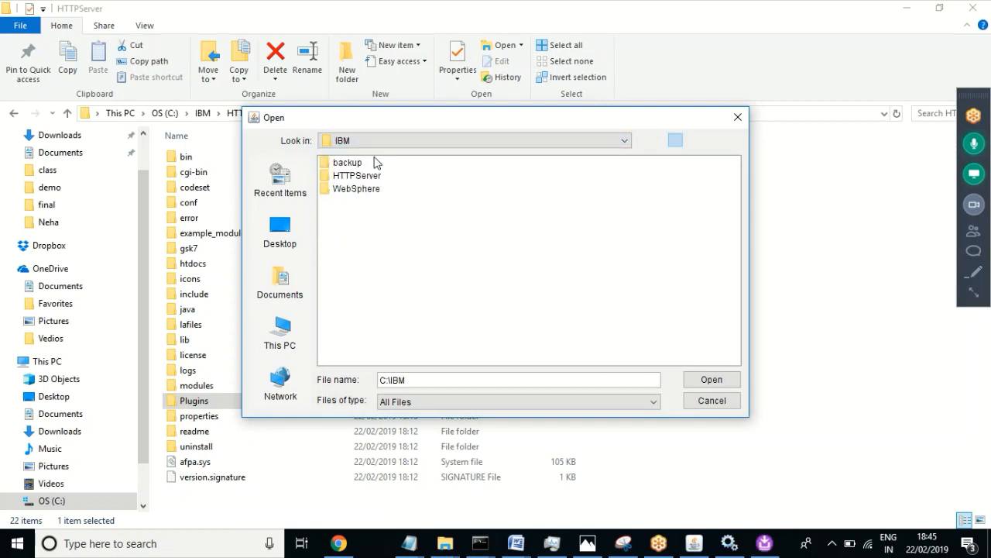
pyautogui.click(368, 178)
pyautogui.doubleClick(367, 178)
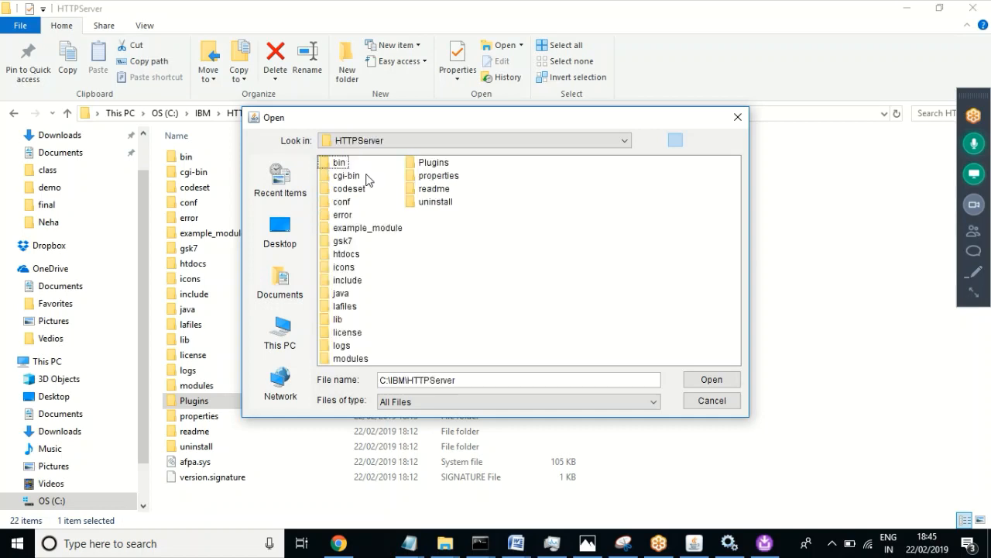
pyautogui.doubleClick(432, 164)
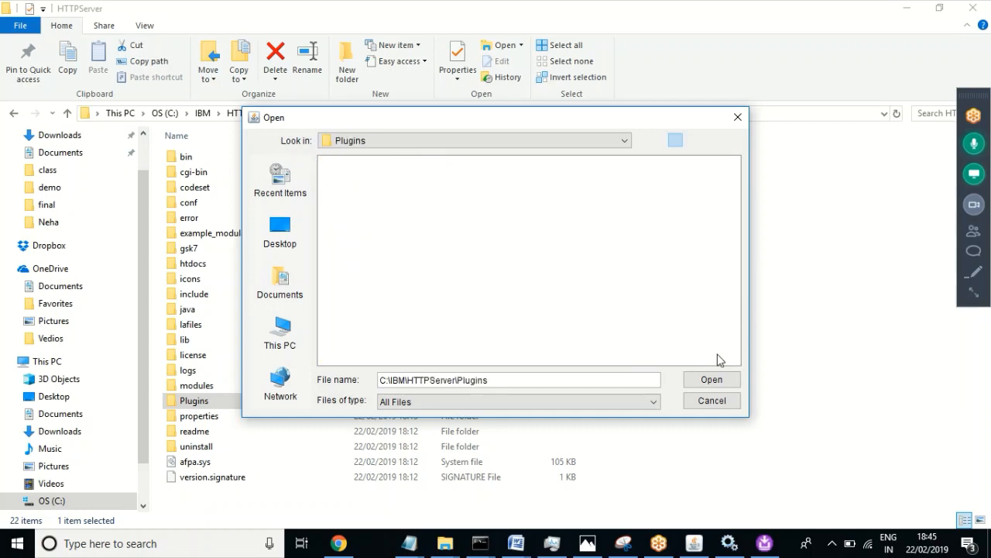
pyautogui.click(710, 379)
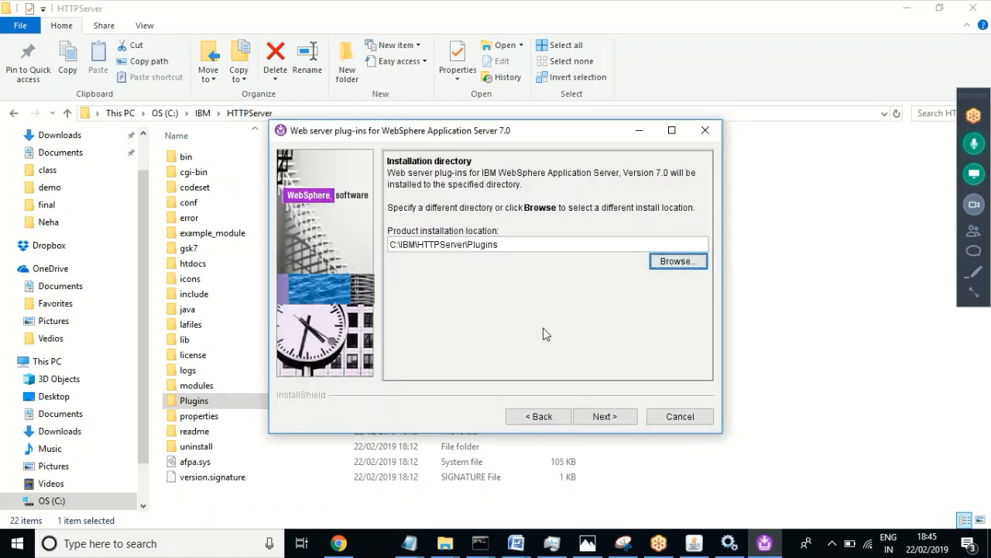
pyautogui.click(603, 419)
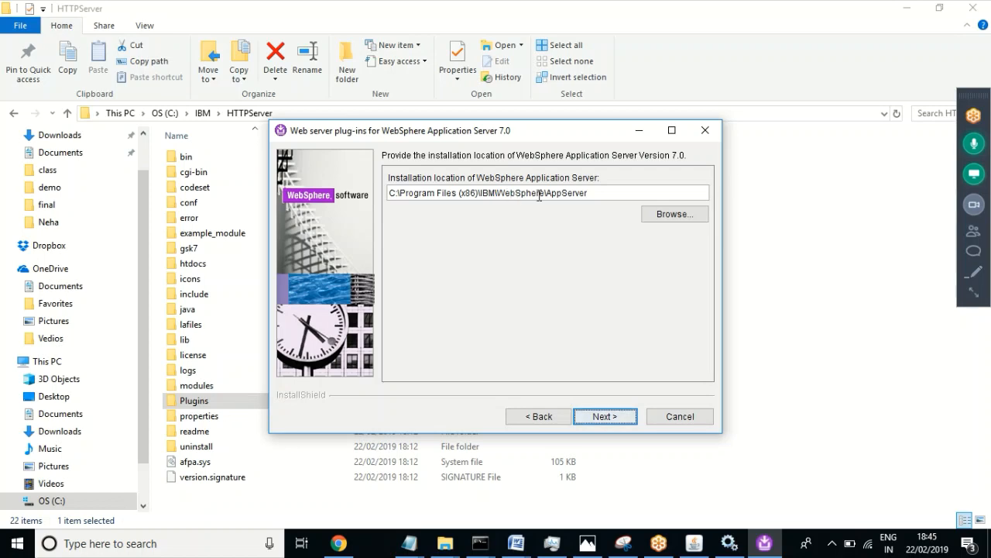
# Step: Browse the C: drive and choose C:\IBM\WebSphere\AppServer as the application server location
pyautogui.click(586, 192)
pyautogui.keyDown('shift'); pyautogui.click(486, 199); pyautogui.keyUp('shift')
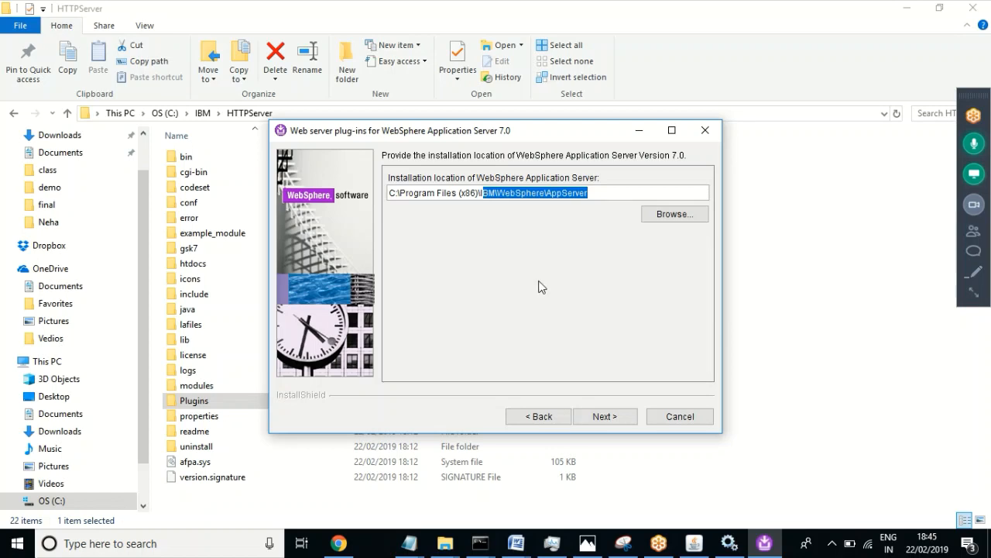
pyautogui.click(665, 223)
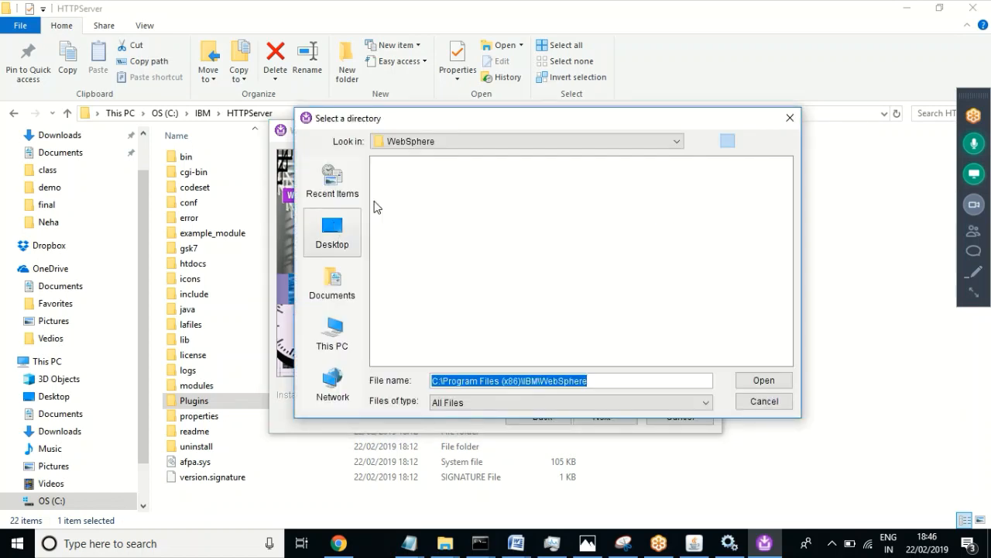
pyautogui.click(345, 347)
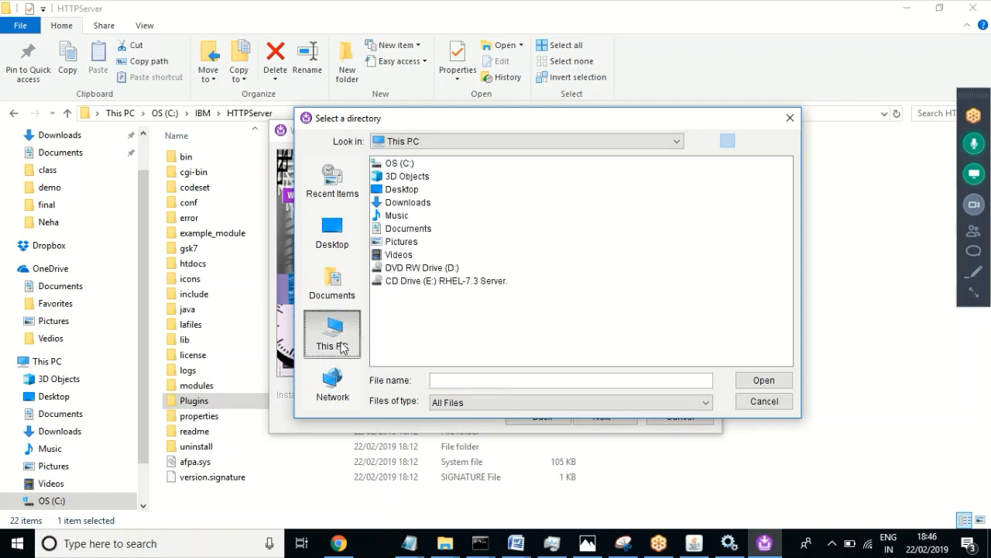
pyautogui.doubleClick(401, 164)
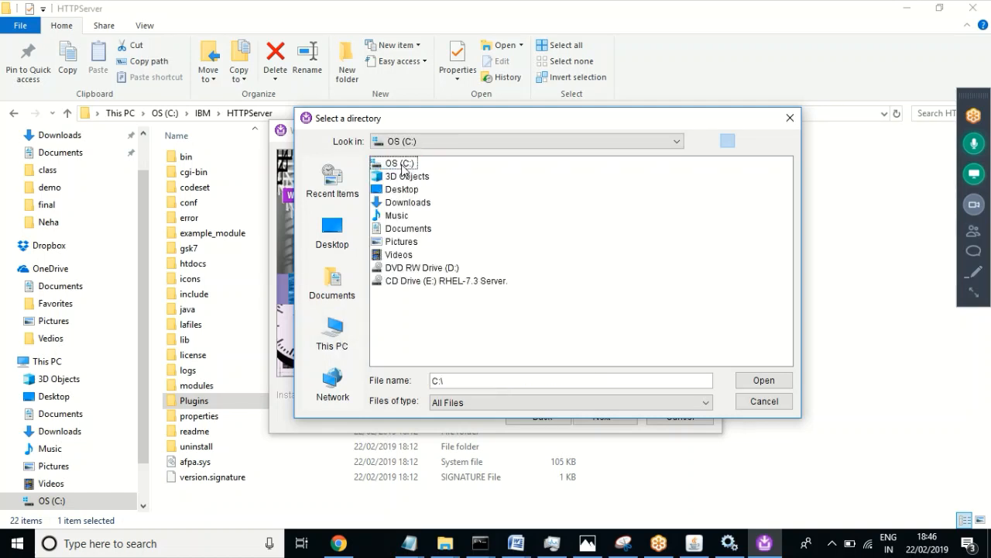
pyautogui.click(388, 245)
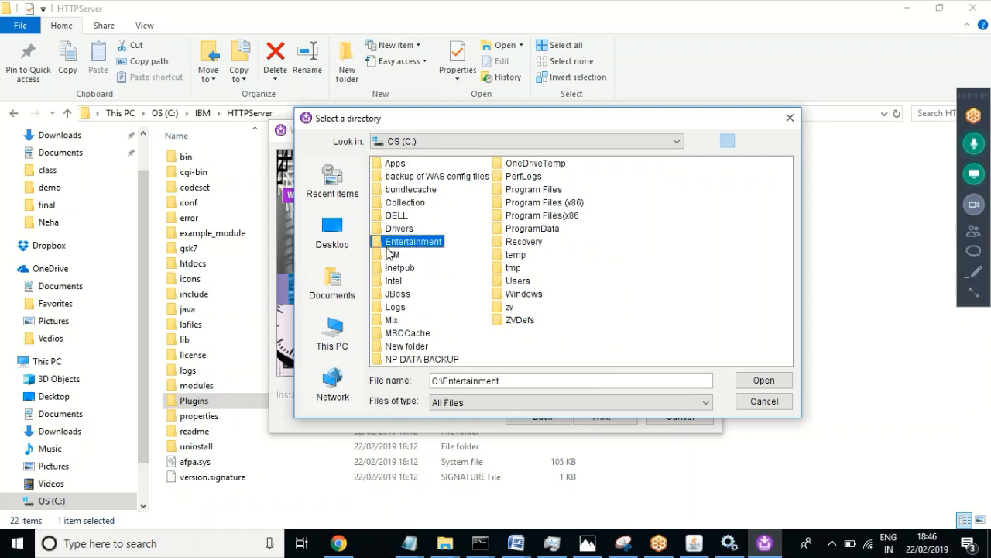
pyautogui.doubleClick(389, 244)
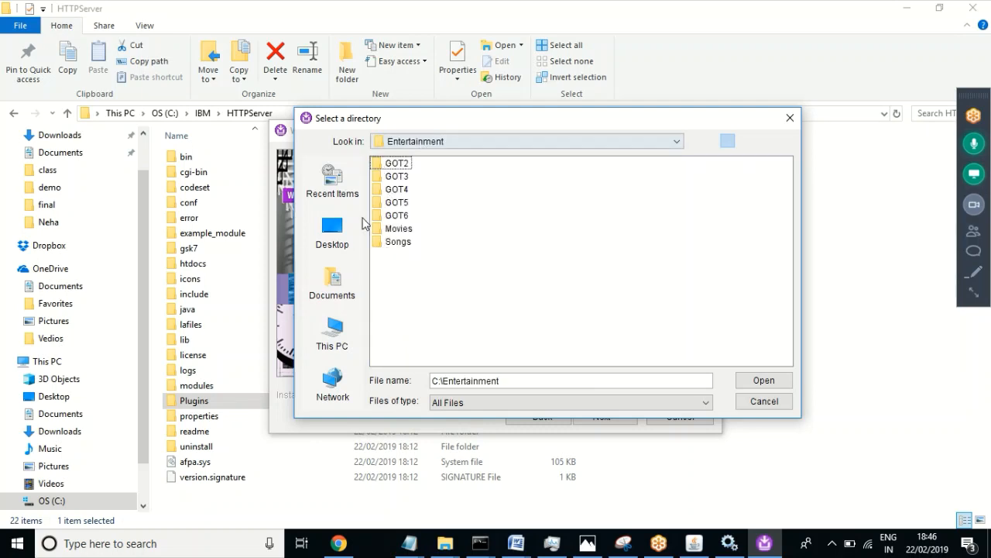
pyautogui.click(334, 335)
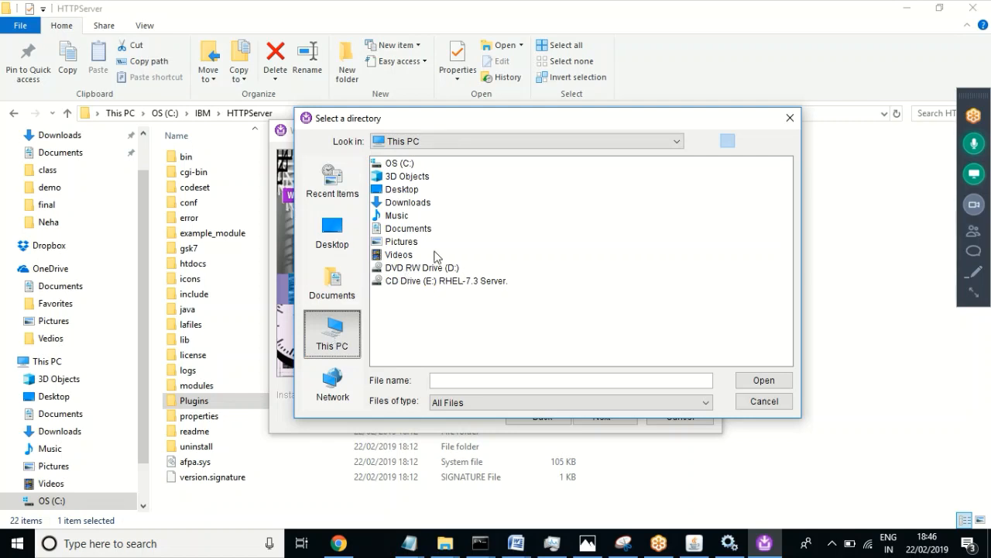
pyautogui.click(399, 165)
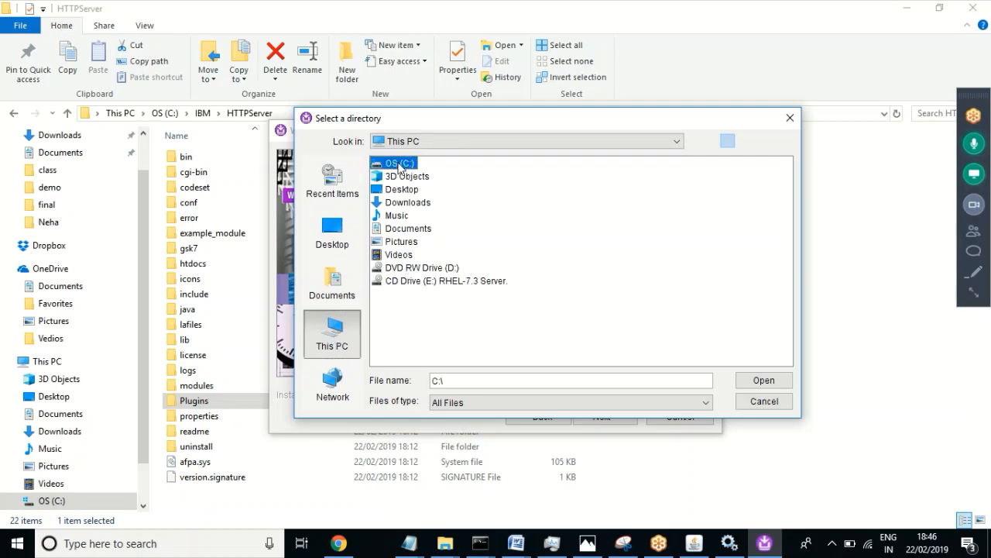
pyautogui.doubleClick(399, 165)
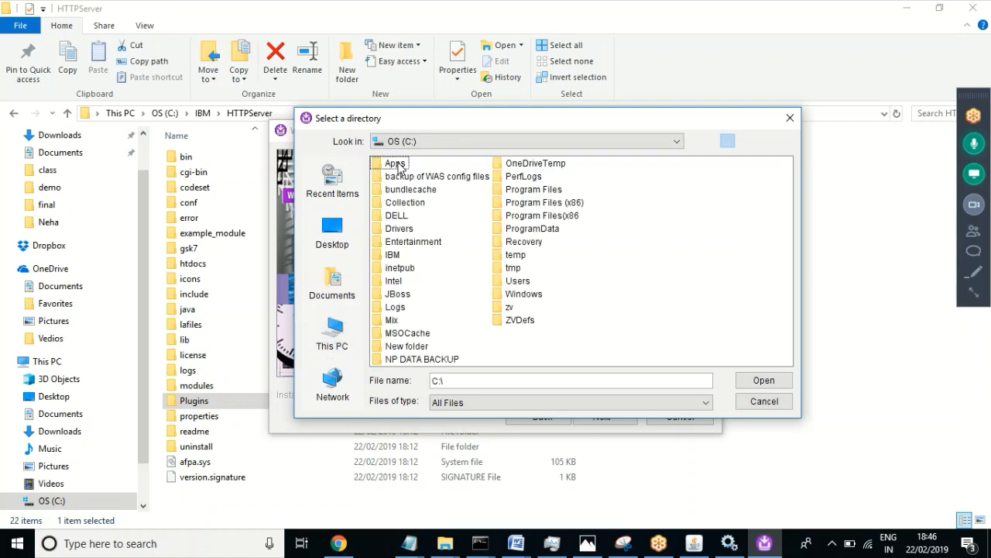
pyautogui.doubleClick(394, 257)
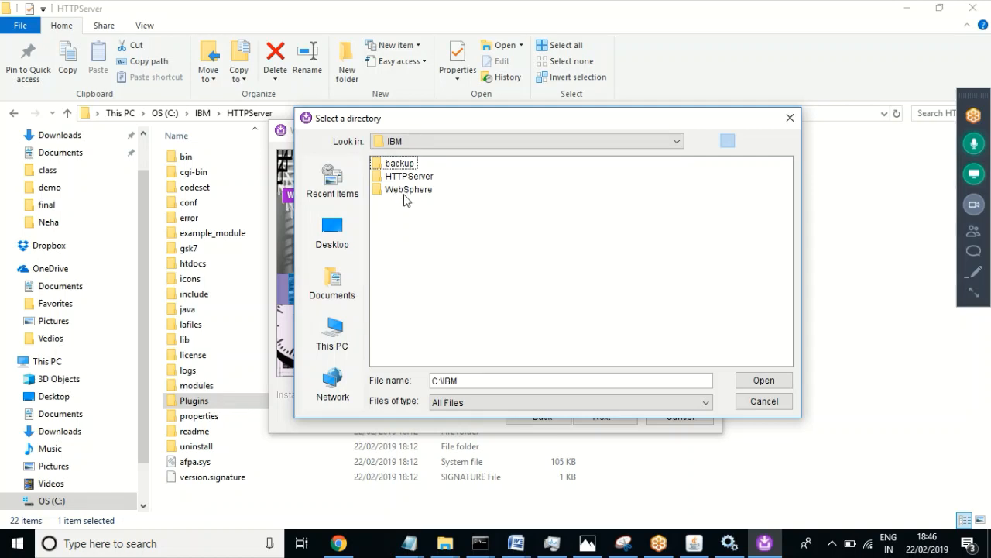
pyautogui.doubleClick(416, 195)
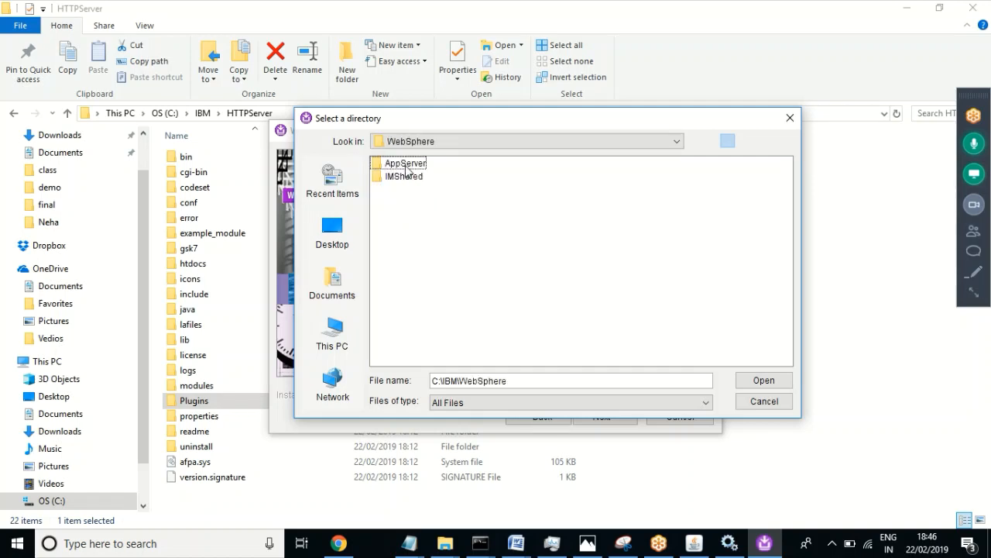
pyautogui.doubleClick(404, 164)
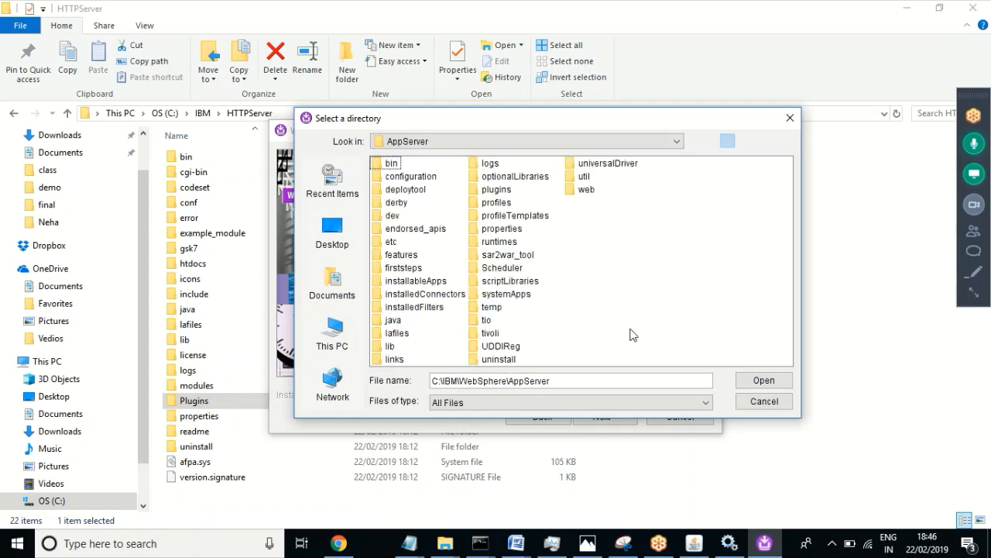
pyautogui.click(565, 379)
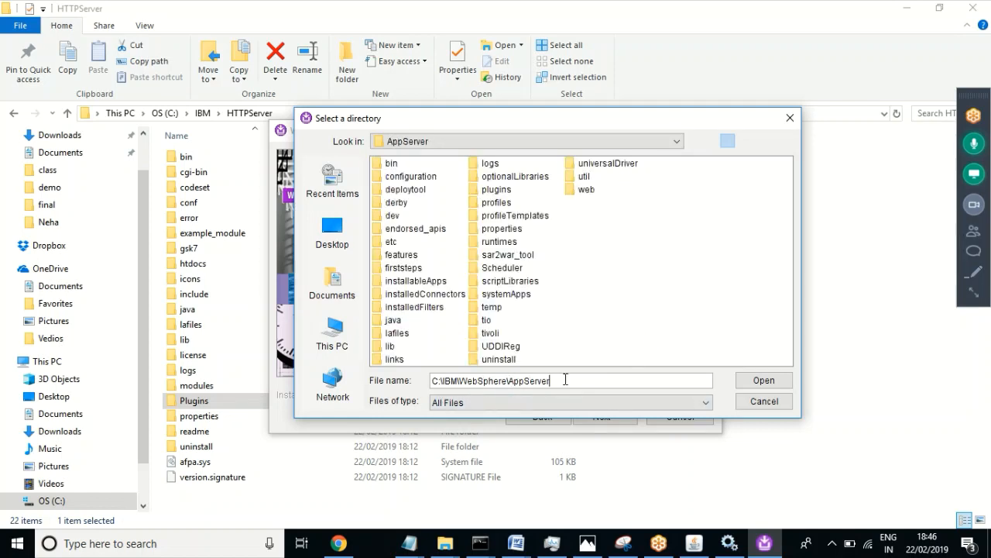
pyautogui.click(768, 385)
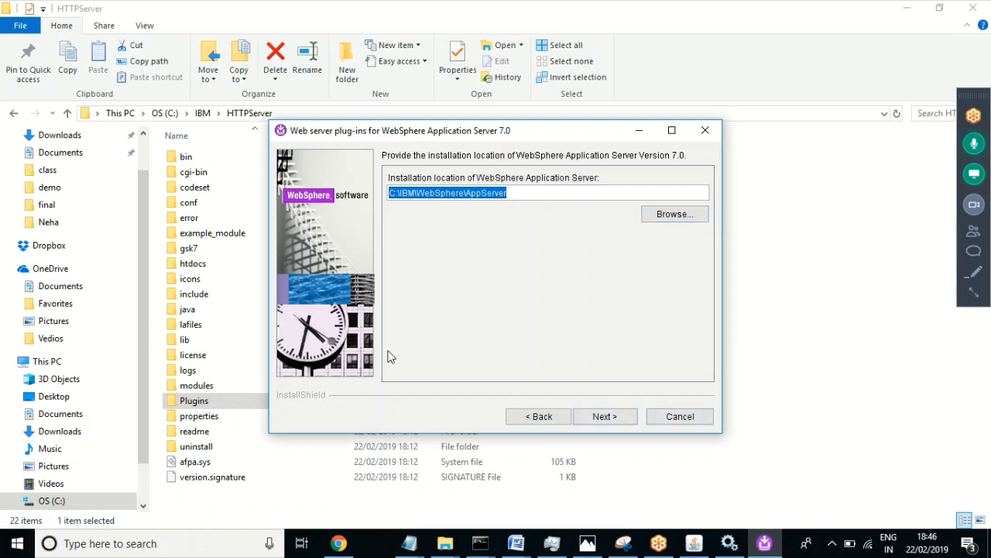
# Step: Pick AppSrv03 from the profile dropdown and advance to the httpd.conf and port page
pyautogui.click(600, 418)
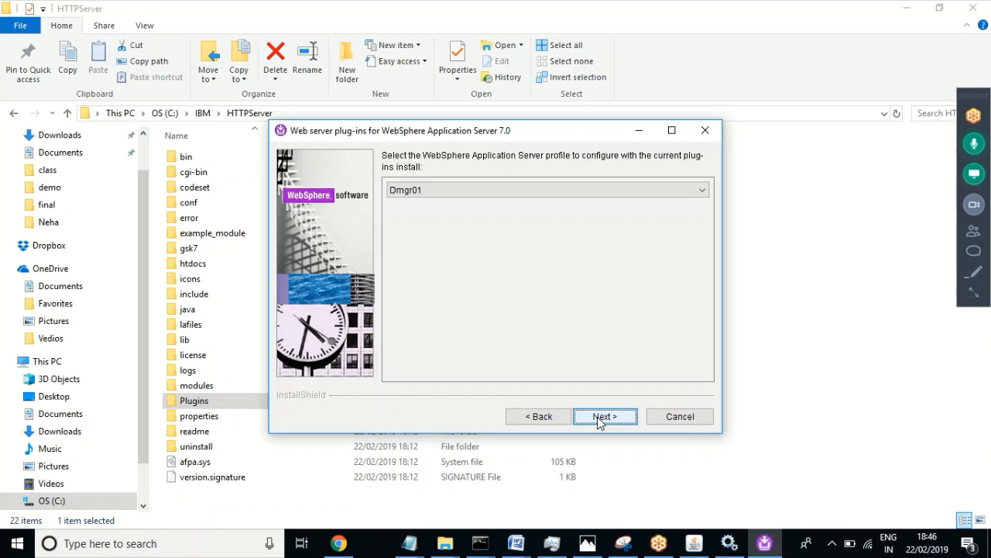
pyautogui.click(700, 188)
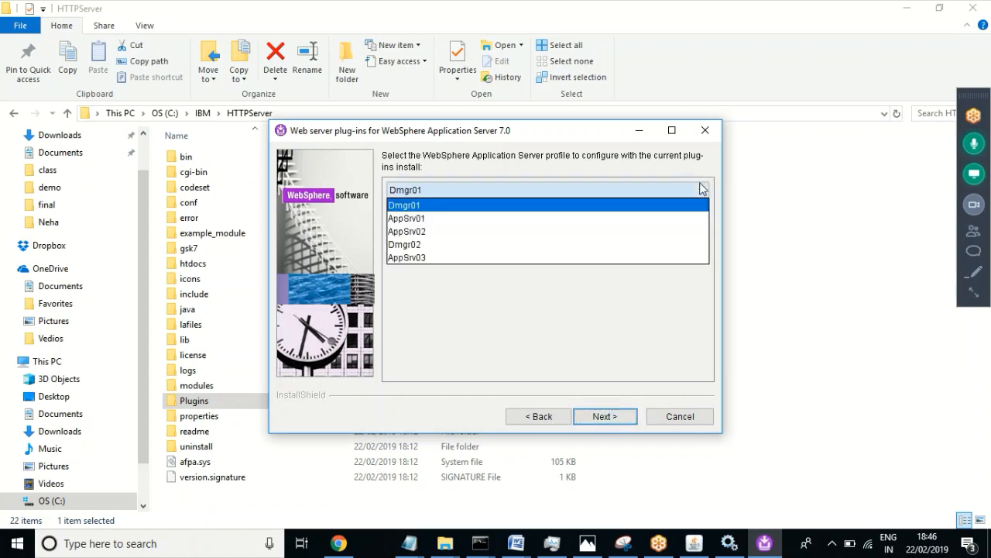
pyautogui.click(431, 259)
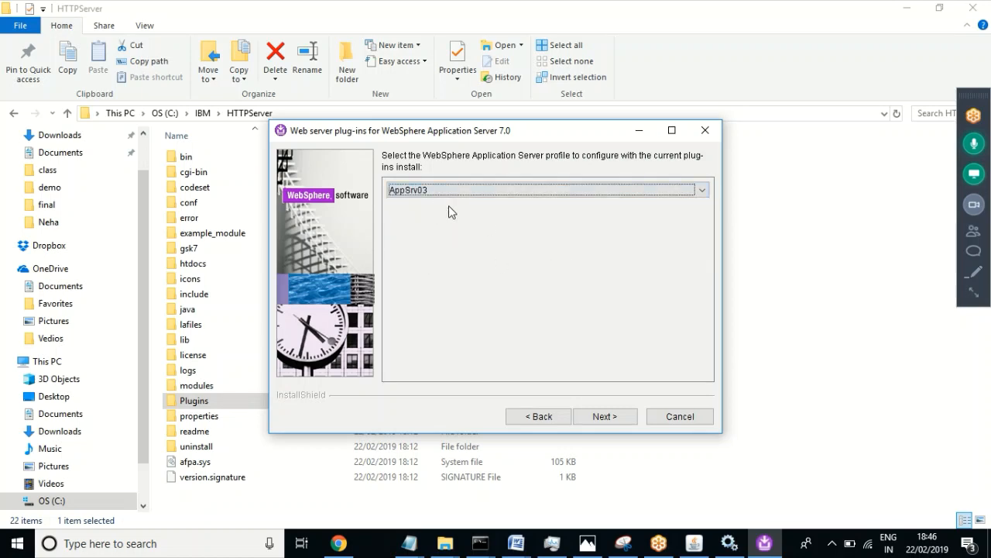
pyautogui.click(596, 419)
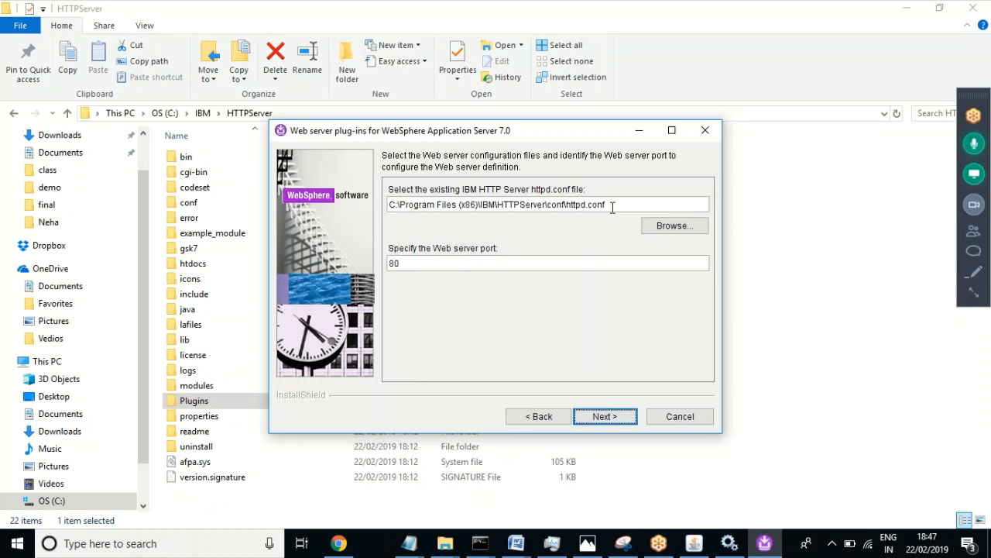
# Step: Open the file chooser for the httpd.conf field and mute the meeting microphone
pyautogui.click(664, 225)
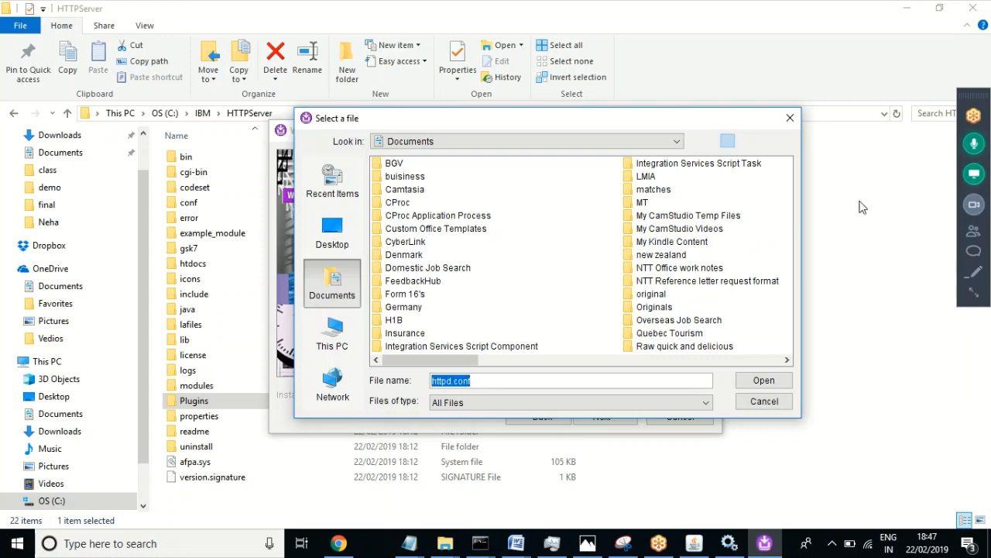
pyautogui.click(976, 147)
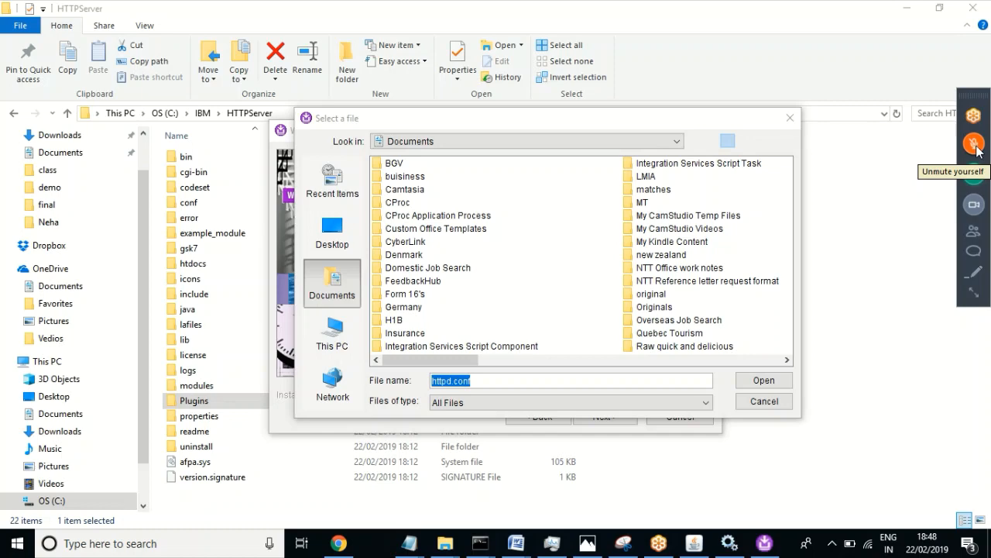
# Step: Unmute the microphone and switch the file chooser to This PC
pyautogui.click(976, 145)
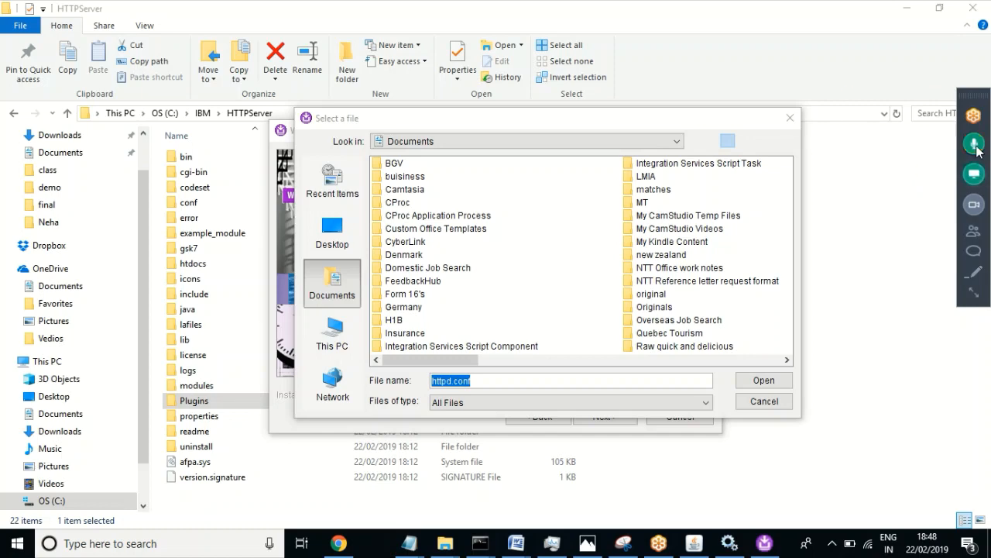
pyautogui.click(526, 122)
pyautogui.moveTo(523, 123); pyautogui.dragTo(470, 109)
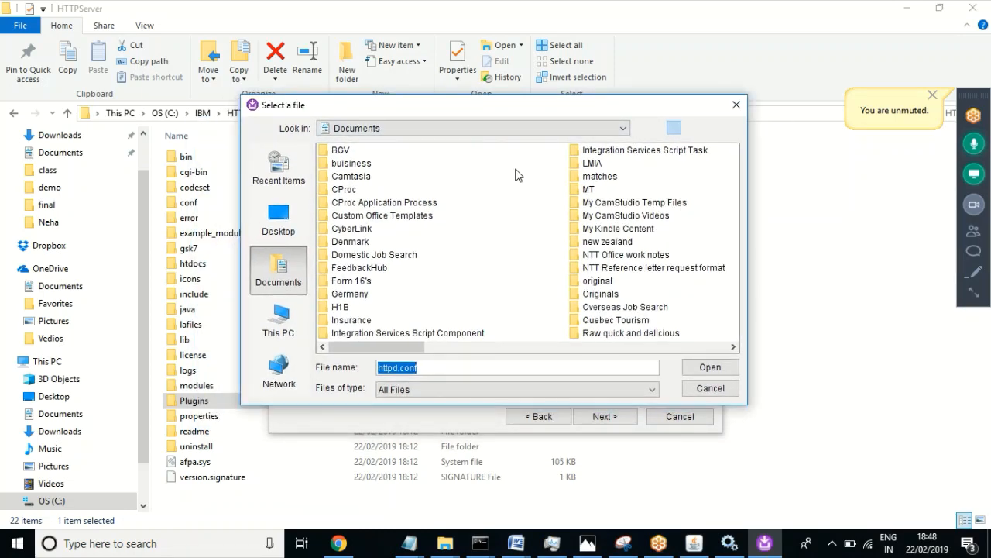
pyautogui.click(476, 129)
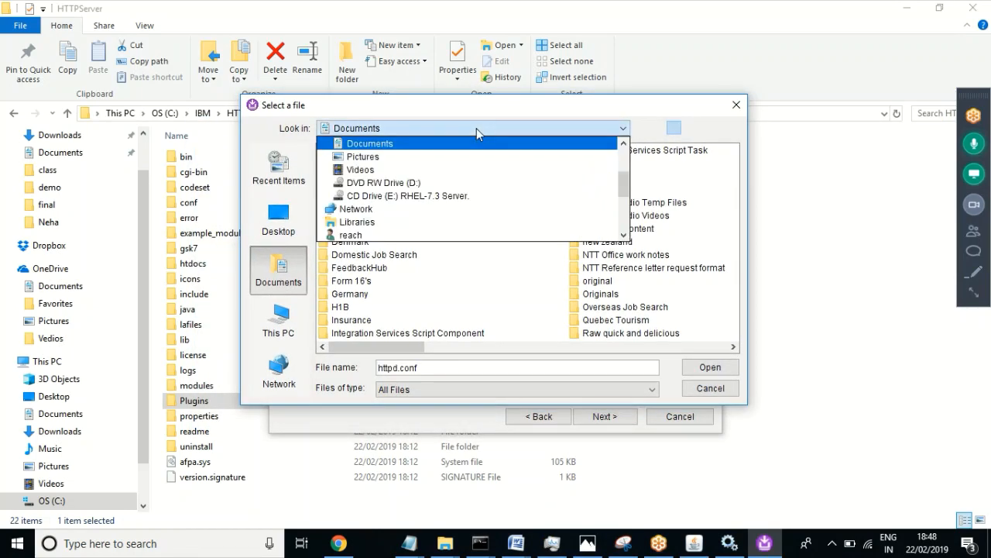
pyautogui.click(277, 331)
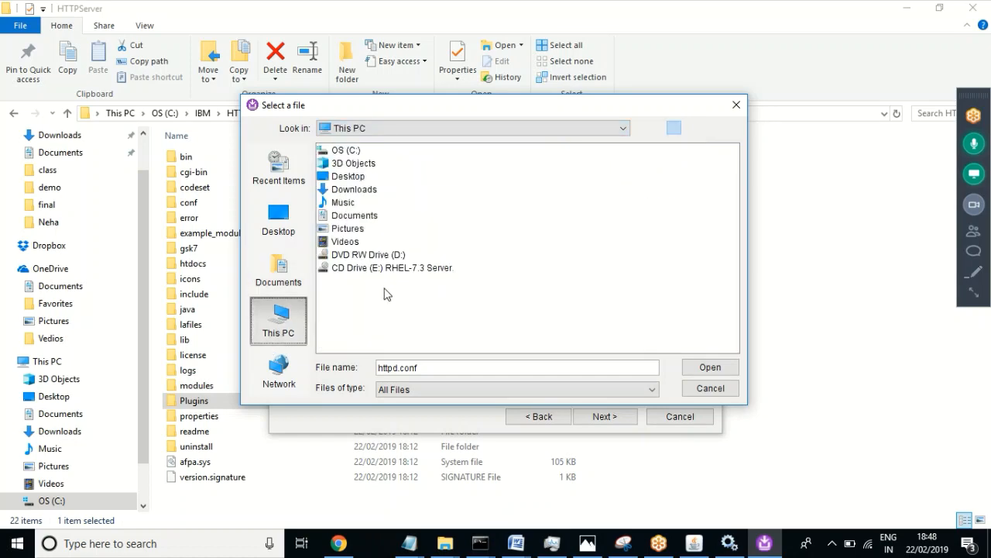
pyautogui.moveTo(471, 109); pyautogui.dragTo(502, 120)
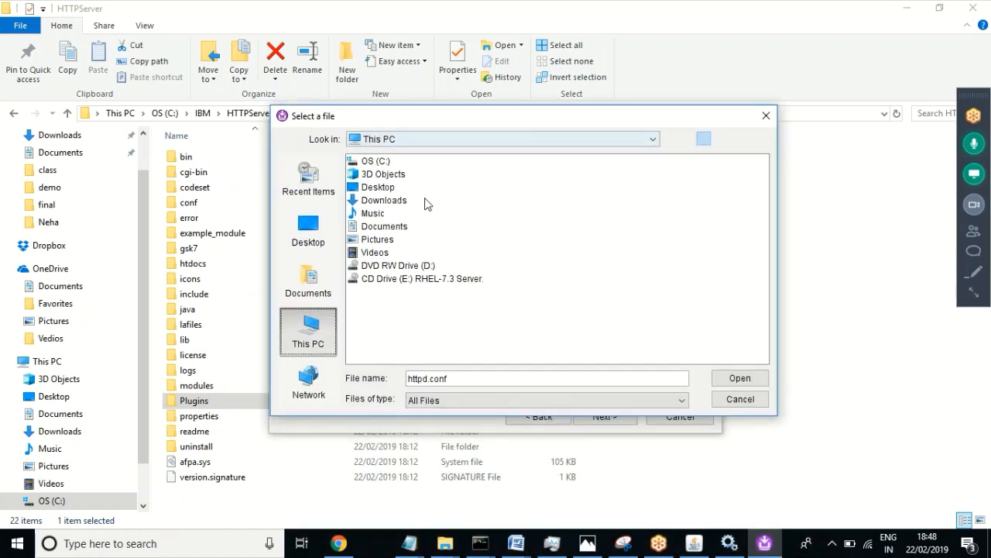
# Step: Select C:\IBM\HTTPServer\conf\httpd.conf as the existing web server configuration file
pyautogui.doubleClick(376, 163)
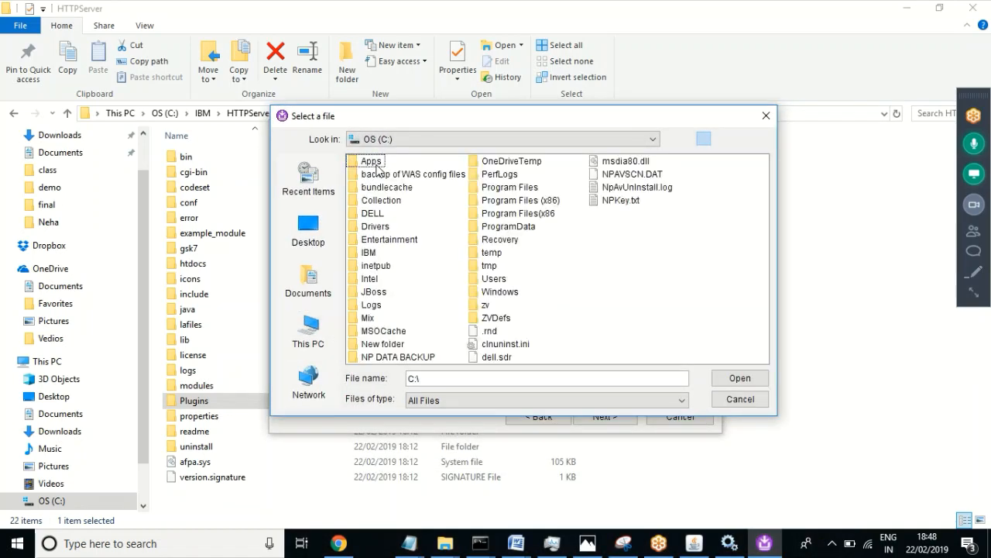
pyautogui.click(370, 253)
pyautogui.doubleClick(372, 254)
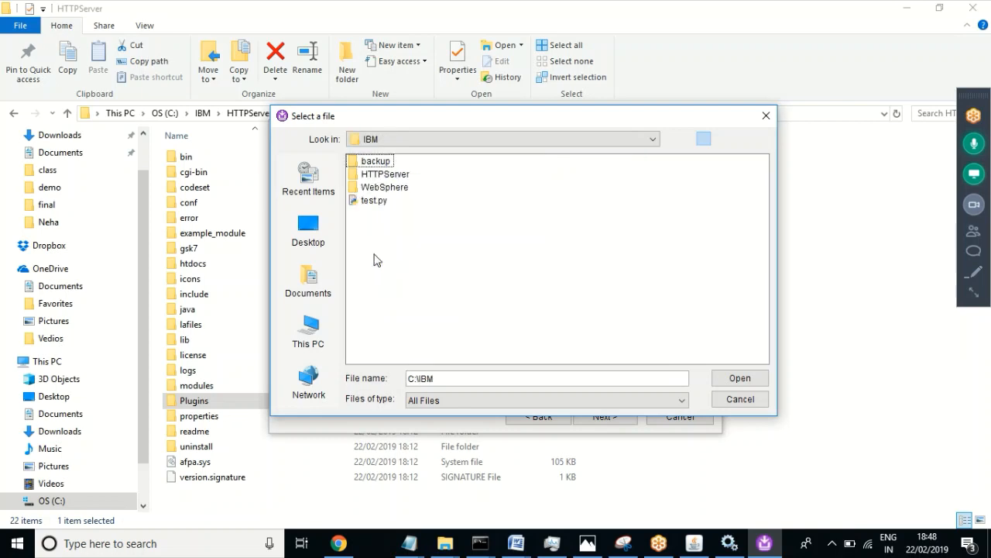
pyautogui.click(389, 177)
pyautogui.doubleClick(389, 177)
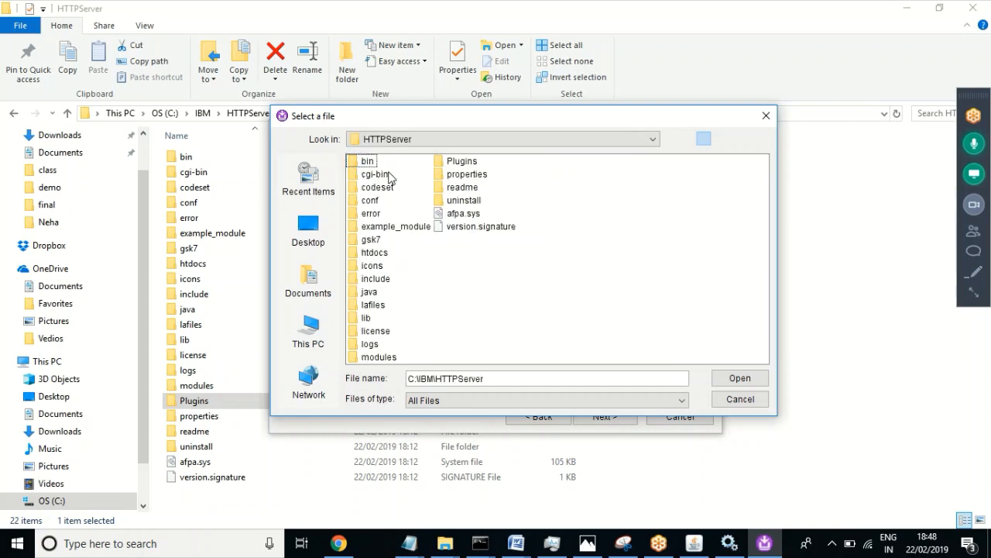
pyautogui.click(373, 201)
pyautogui.doubleClick(372, 201)
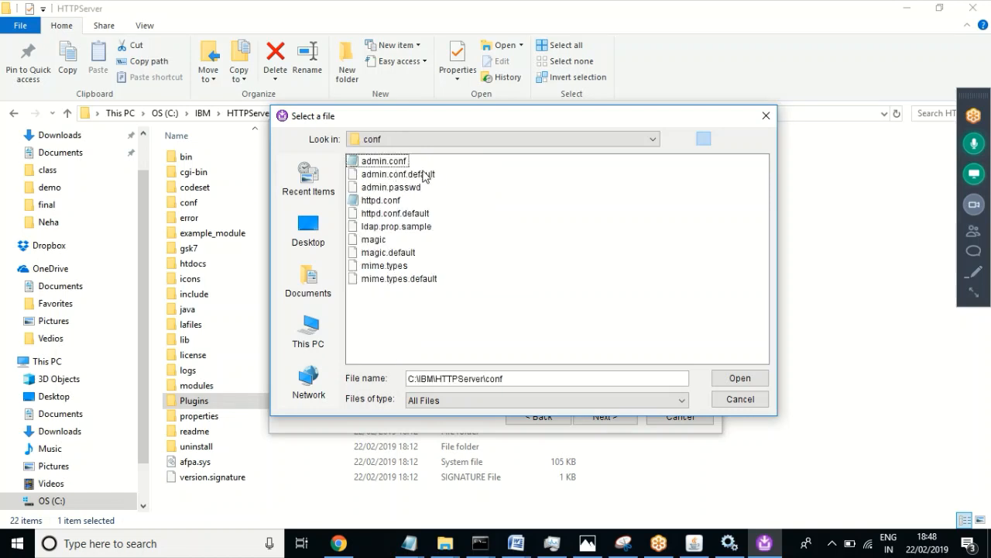
pyautogui.click(379, 200)
pyautogui.doubleClick(379, 201)
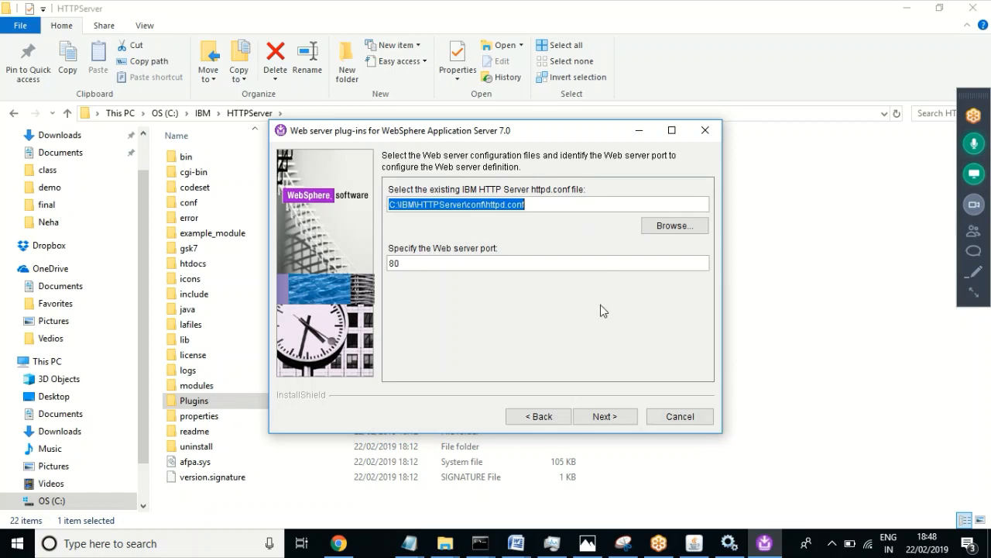
# Step: Keep webserver1 as the Web server definition name and continue to the plugin-cfg.xml page
pyautogui.click(598, 418)
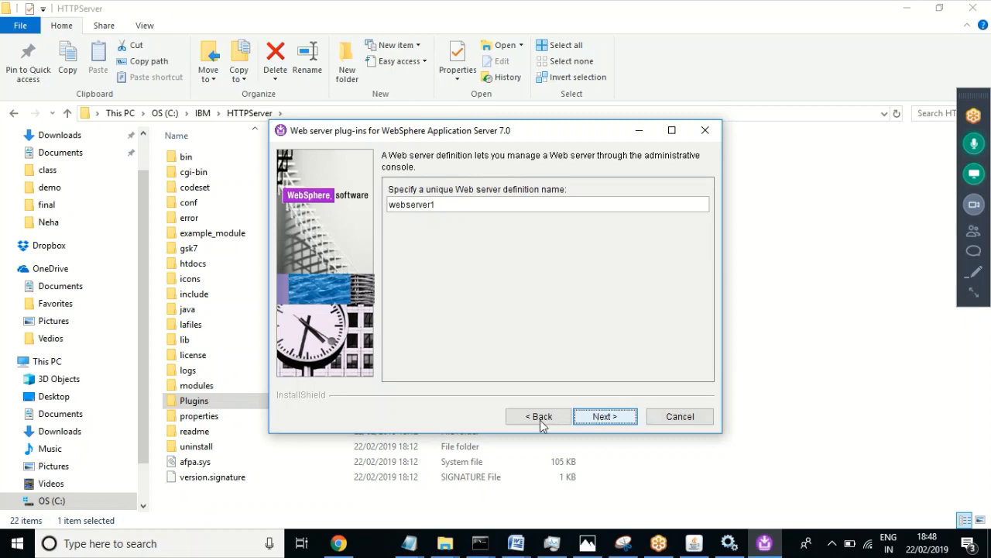
pyautogui.click(443, 208)
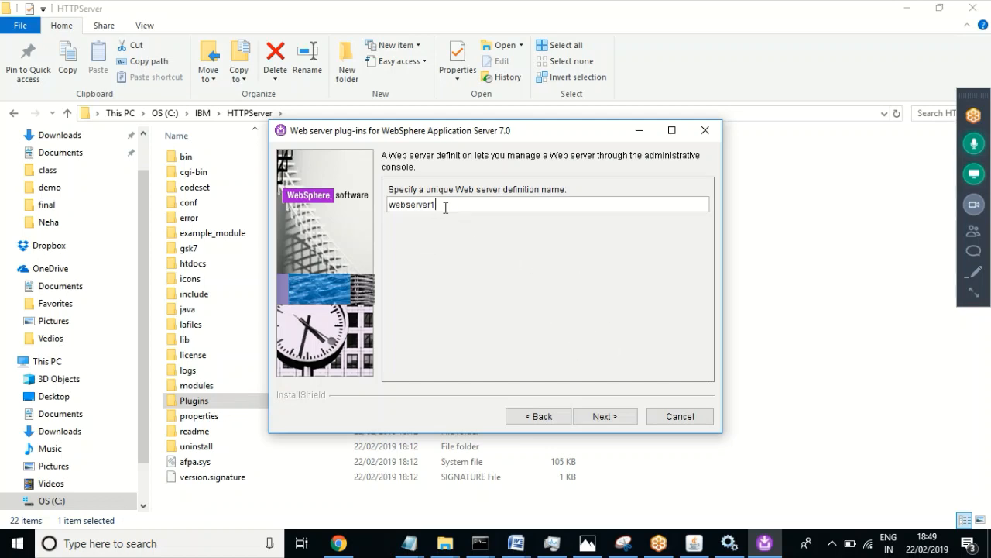
pyautogui.click(602, 417)
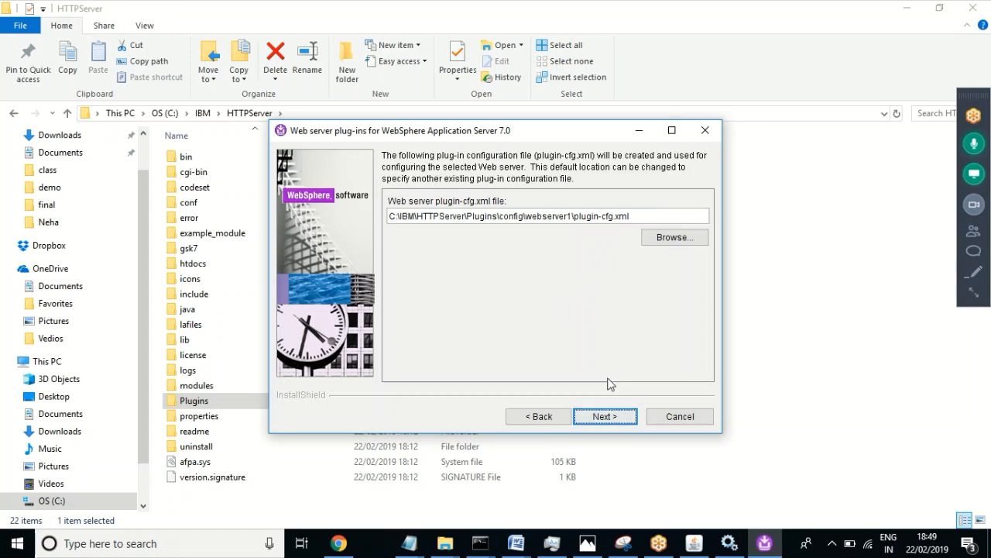
# Step: Accept the default webserver1 plugin-cfg.xml location, pass both summaries, and start the plug-ins installation
pyautogui.click(602, 418)
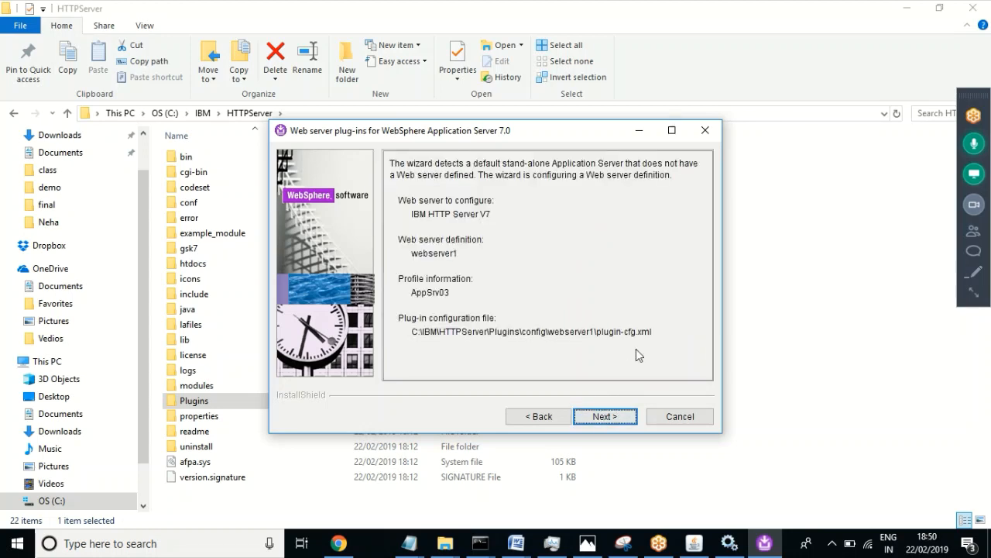
pyautogui.click(606, 417)
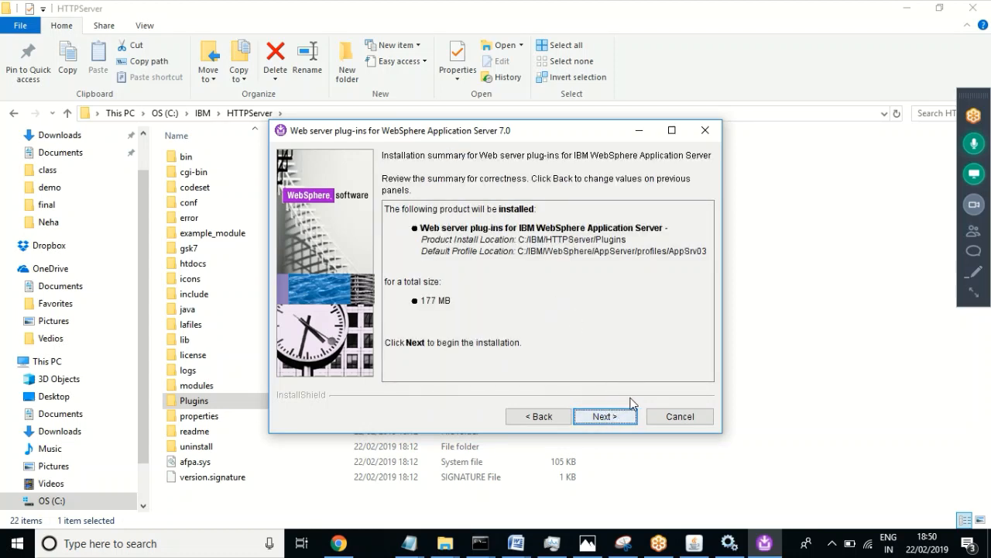
pyautogui.click(612, 420)
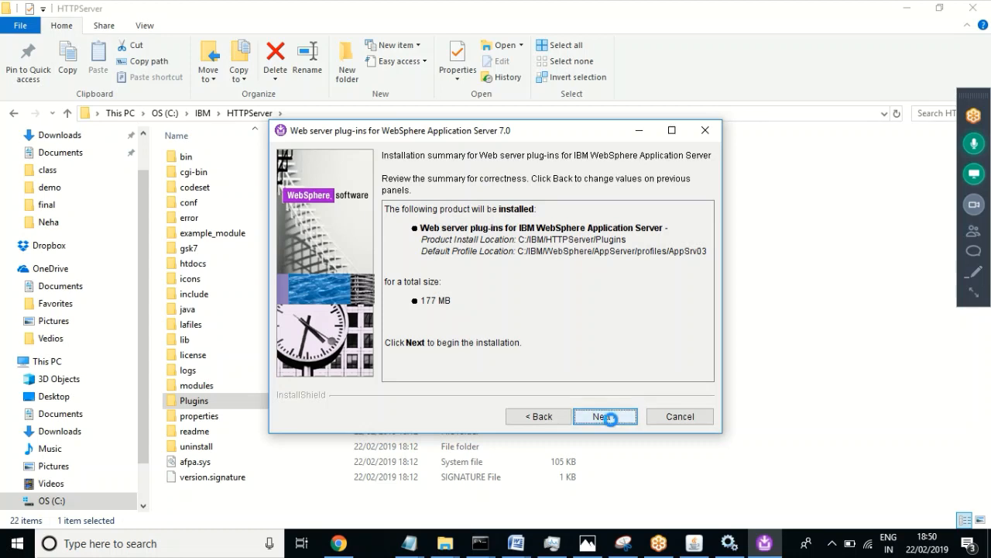
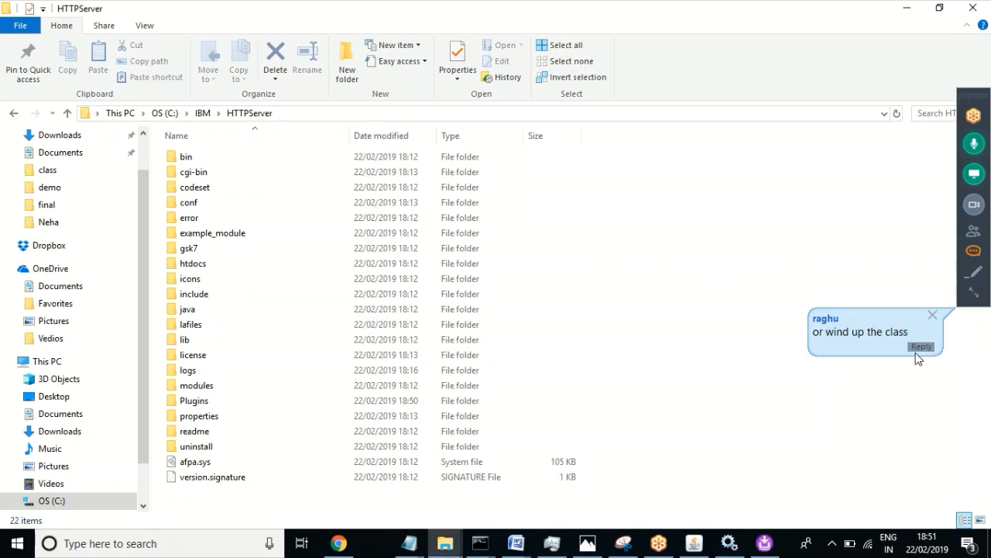
# Step: Reply 'wind up' in the GoToMeeting chat
pyautogui.click(920, 348)
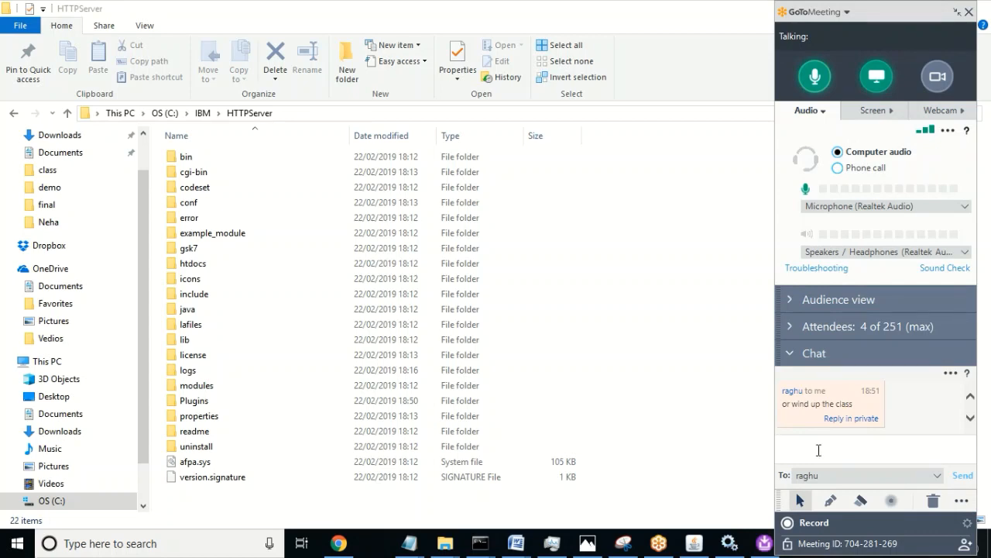
pyautogui.write('wind ')
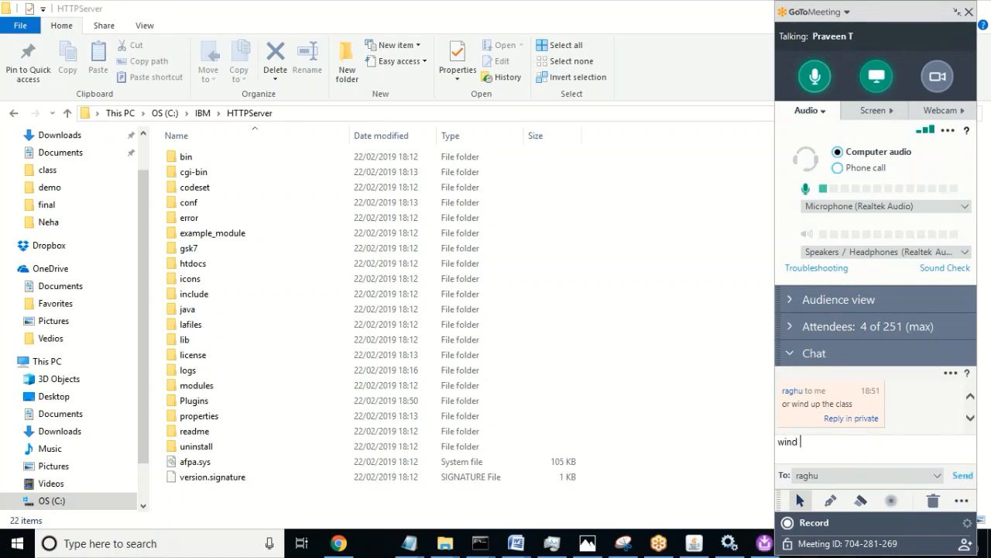
pyautogui.write('up')
pyautogui.press('Return')
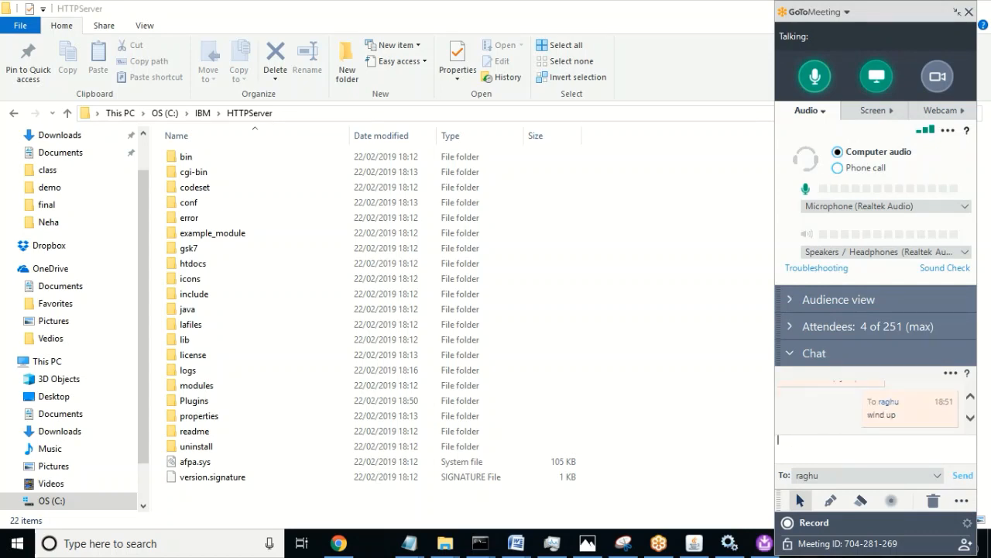
# Step: Bring the web server plug-ins installer back to the front, now configuring at 45%
pyautogui.click(971, 396)
pyautogui.click(971, 397)
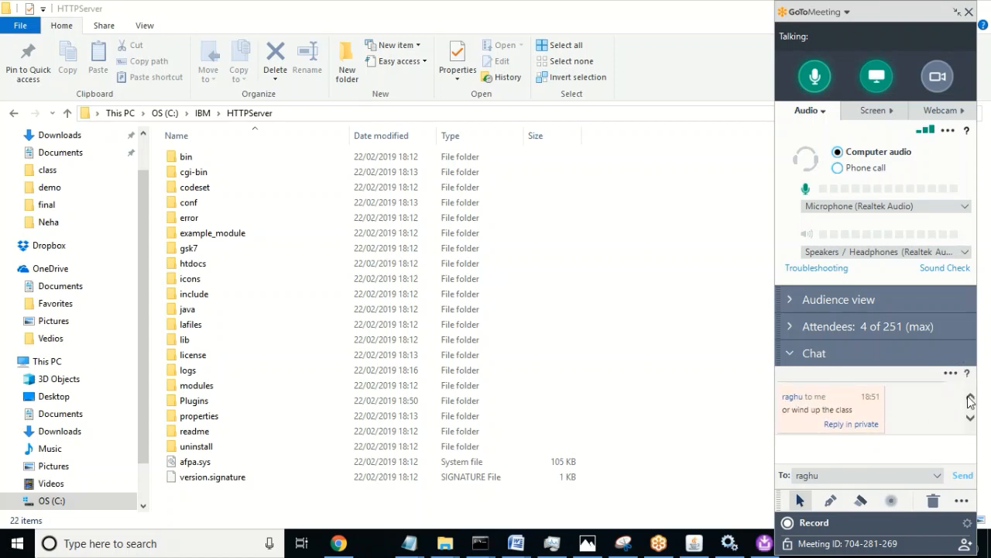
pyautogui.click(971, 418)
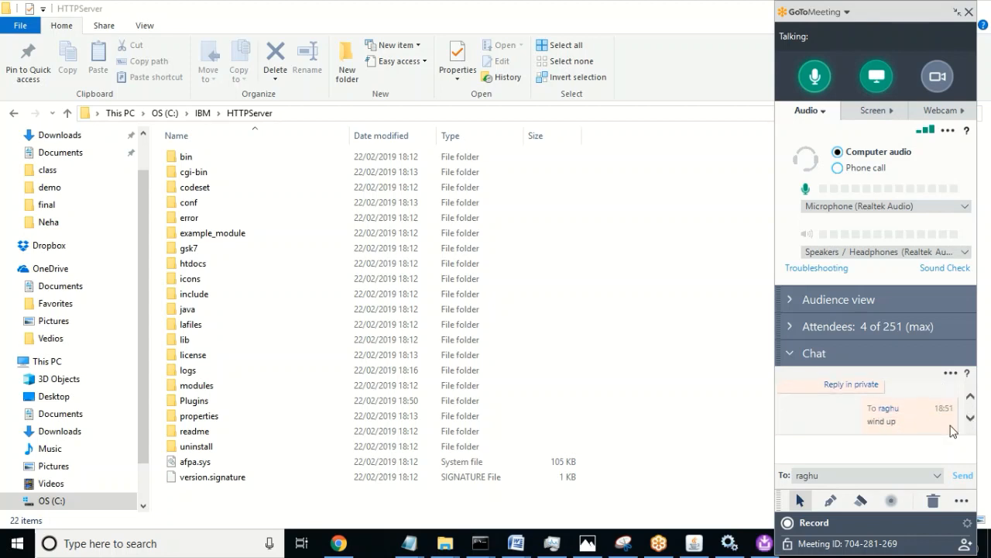
pyautogui.click(763, 543)
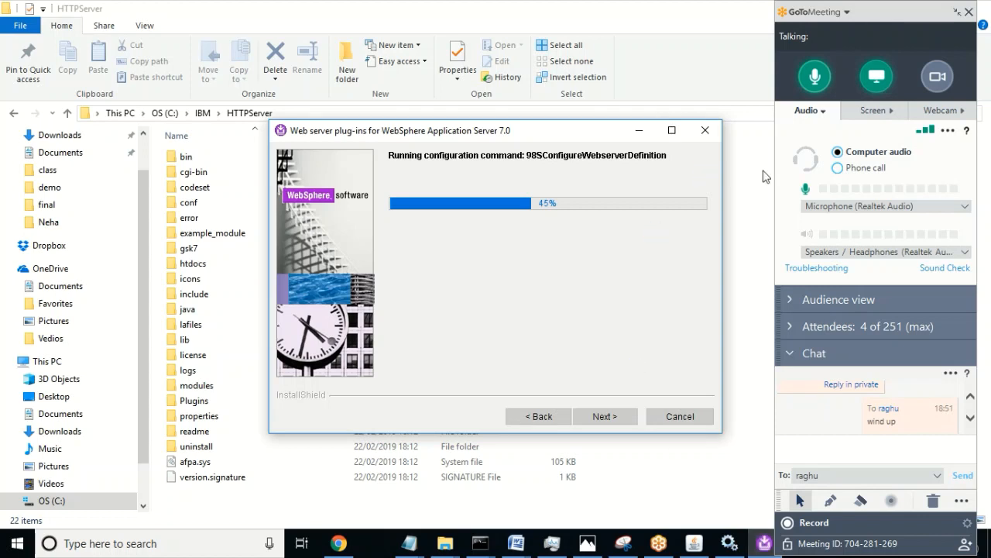
# Step: Mute the microphone, hide the meeting panel, and reply 'ok' in the chat
pyautogui.click(815, 78)
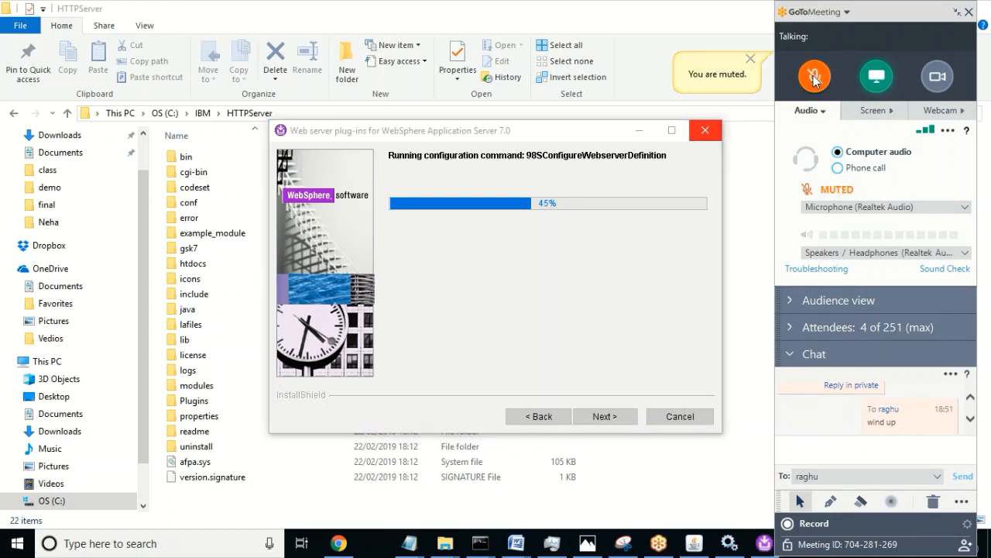
pyautogui.click(959, 14)
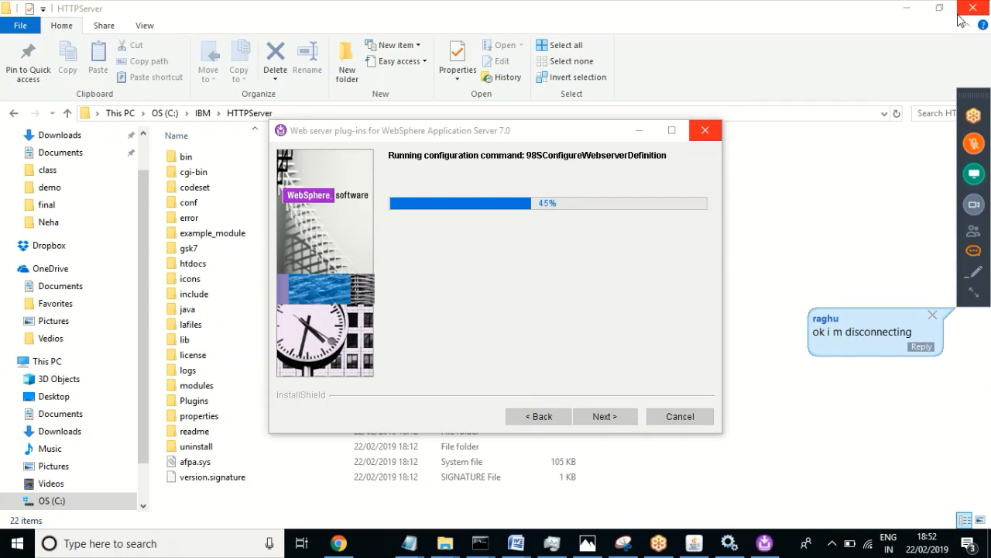
pyautogui.click(921, 347)
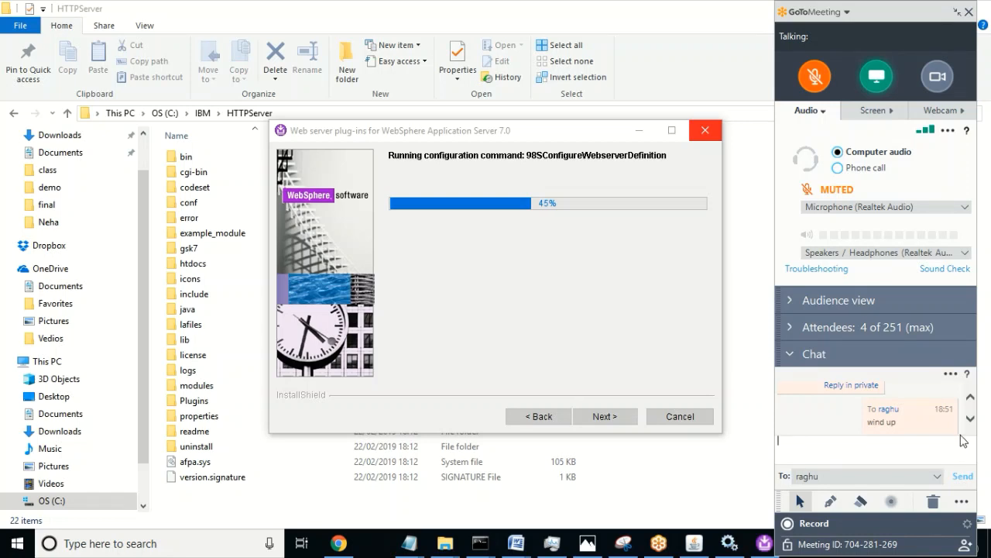
pyautogui.scroll(-3, 972, 419)
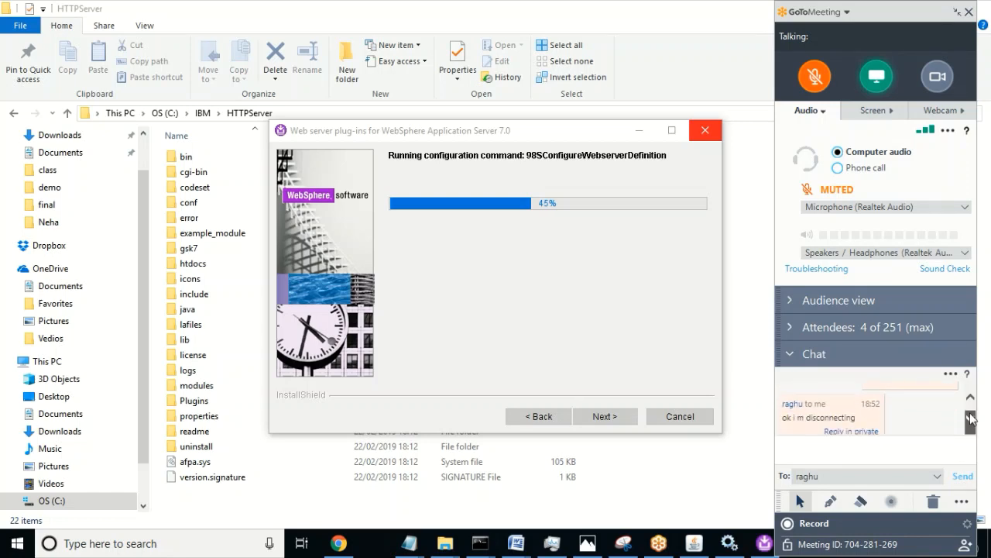
pyautogui.scroll(-3, 971, 418)
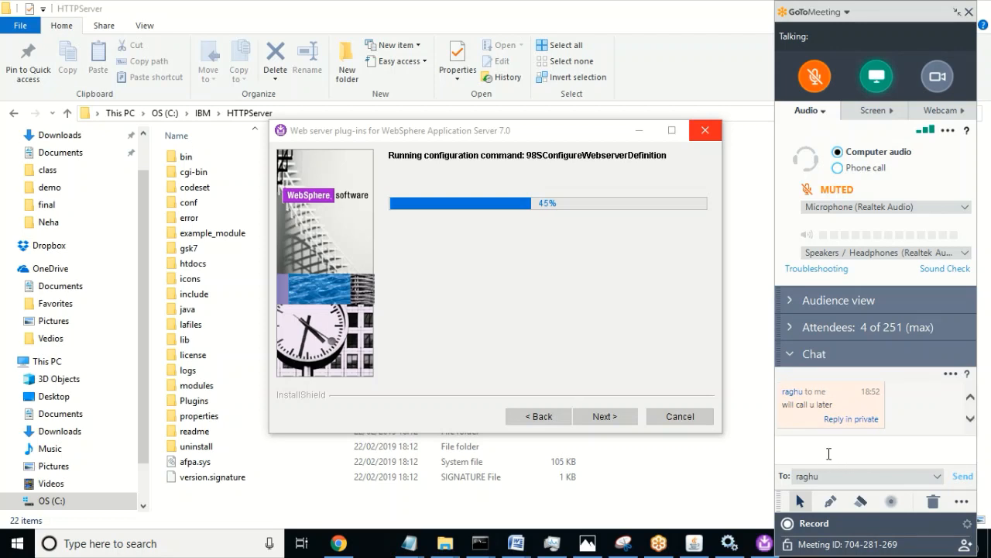
pyautogui.write('ok')
pyautogui.press('Return')
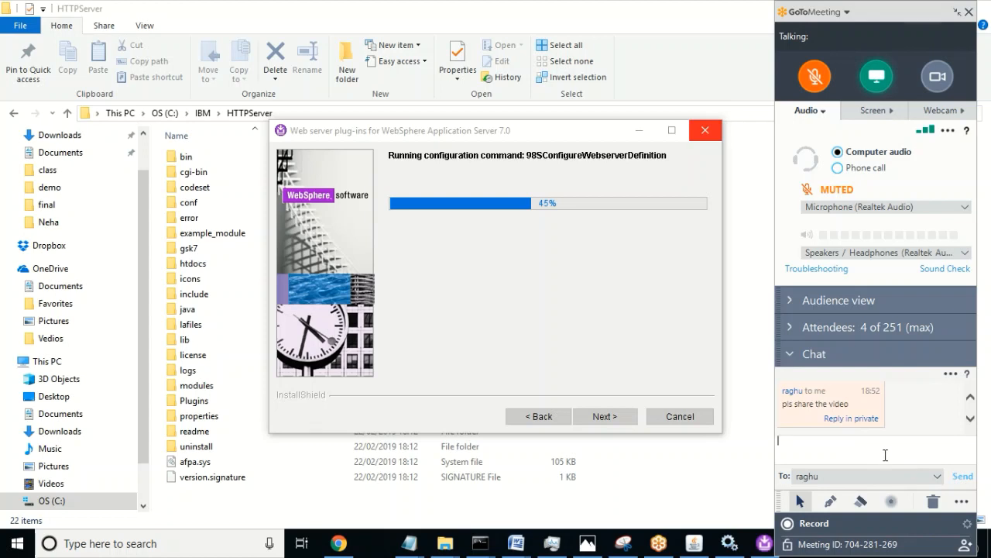
# Step: Reply 'sure' in the chat and leave the microphone muted
pyautogui.write('sure')
pyautogui.press('Return')
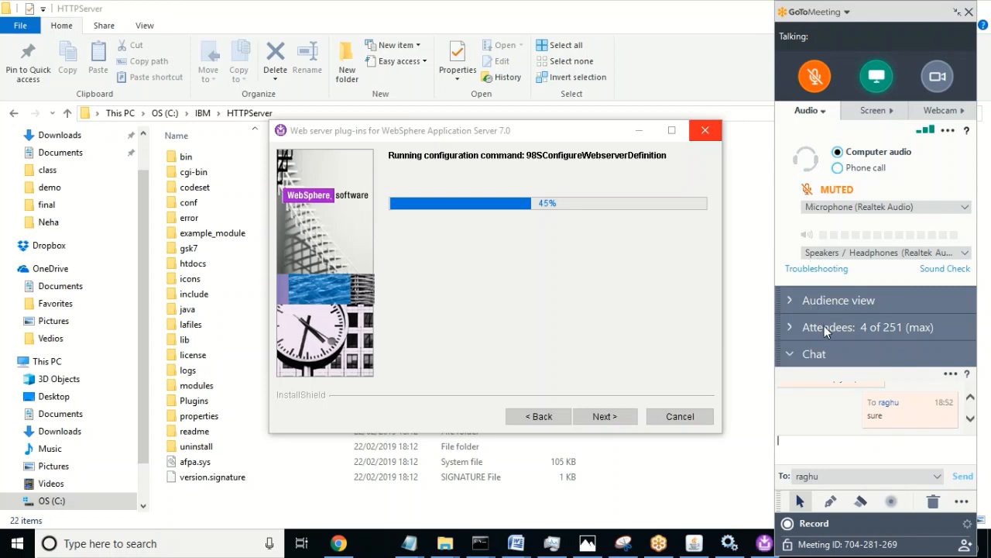
pyautogui.click(813, 83)
pyautogui.click(812, 83)
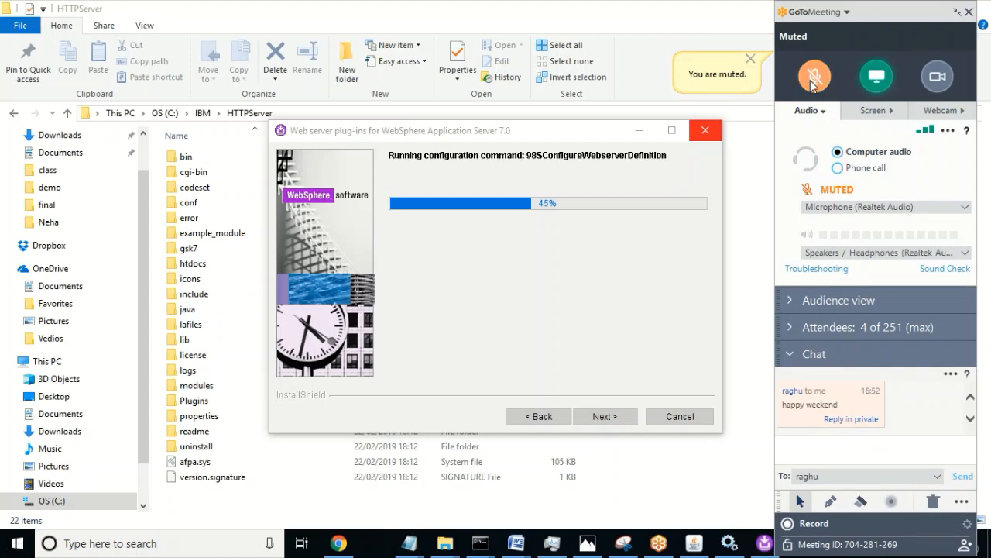
pyautogui.click(812, 84)
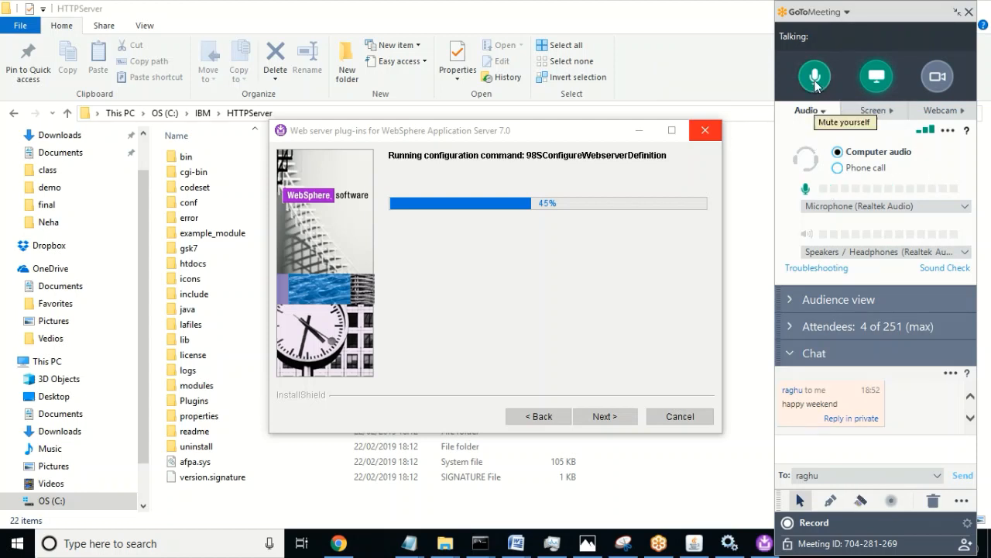
# Step: Send a chat message thanking the host and wishing them a nice weekend too
pyautogui.click(815, 77)
pyautogui.click(830, 437)
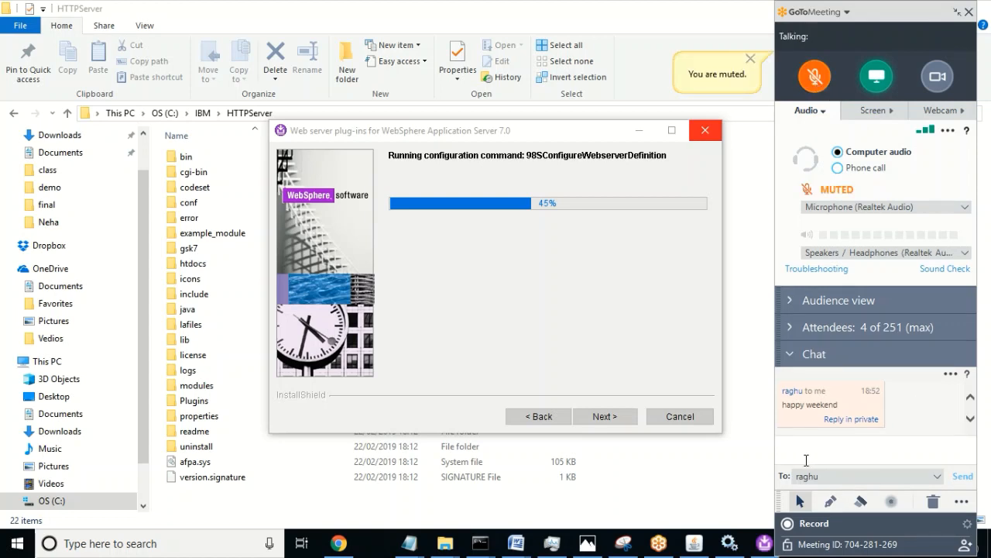
pyautogui.write('Thanks R')
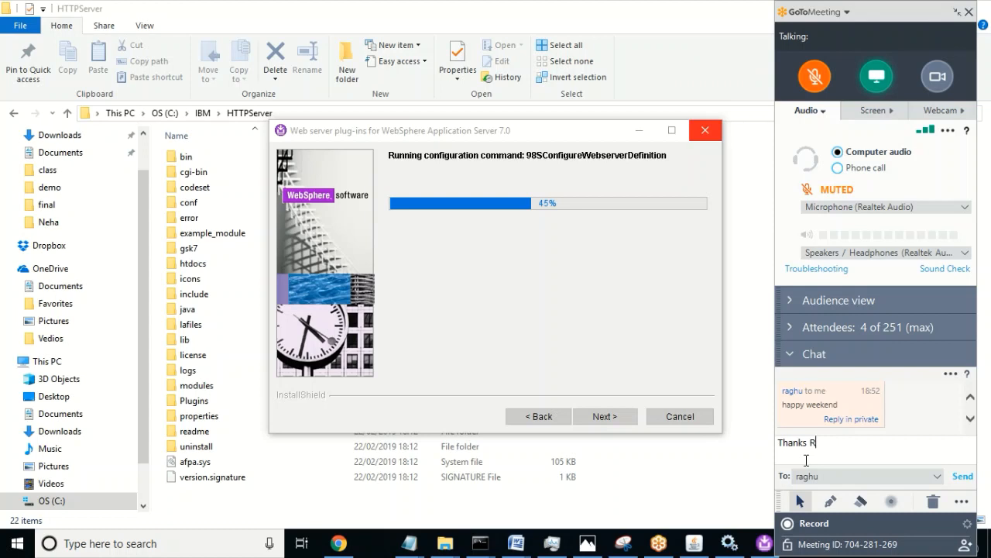
pyautogui.write('aghu.')
pyautogui.write('....have a nic')
pyautogui.write('e weekend to')
pyautogui.write(' you')
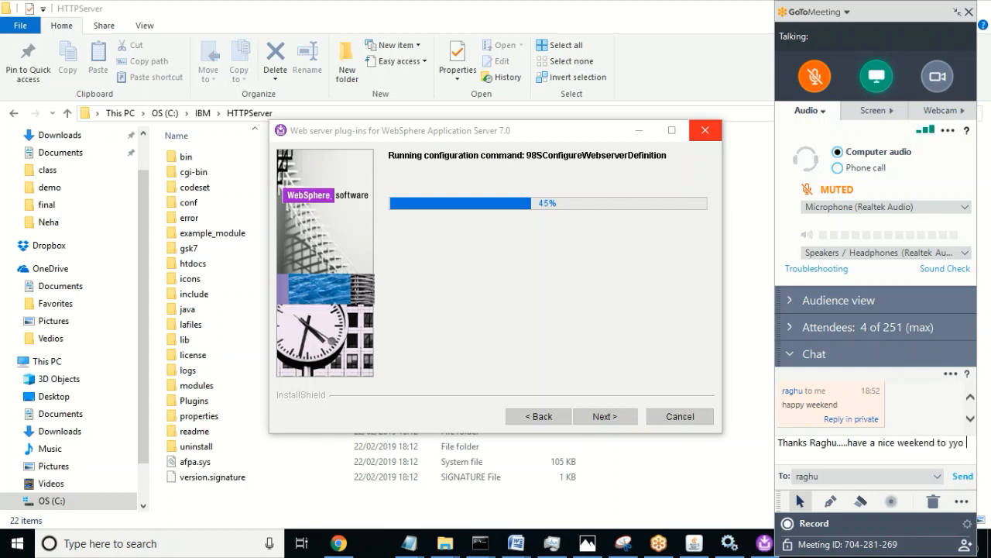
pyautogui.press('BackSpace')
pyautogui.press('BackSpace')
pyautogui.press('BackSpace')
pyautogui.write('o')
pyautogui.press('BackSpace')
pyautogui.write('you too')
pyautogui.press('Return')
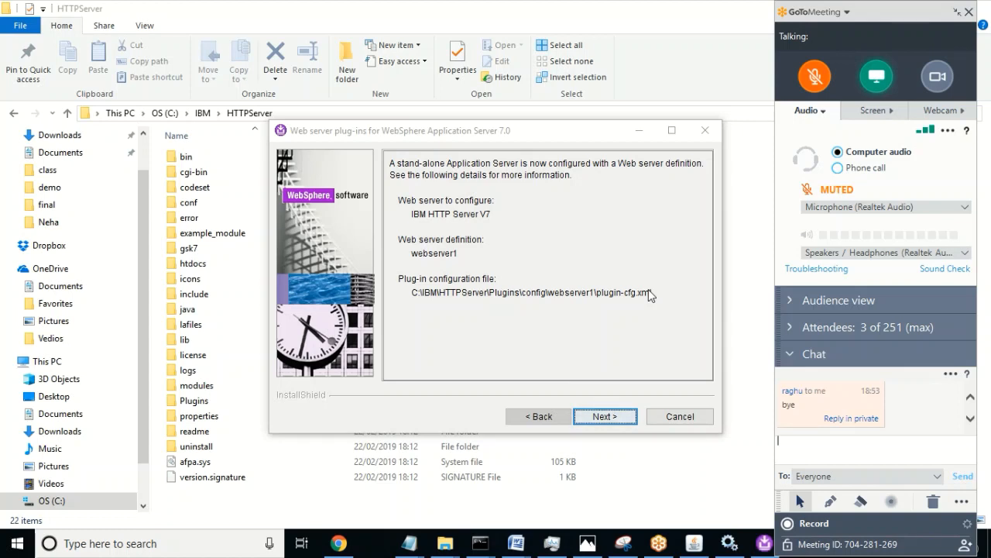
# Step: Unmute, show the attendee list, and continue past the plug-ins configuration summary
pyautogui.click(816, 80)
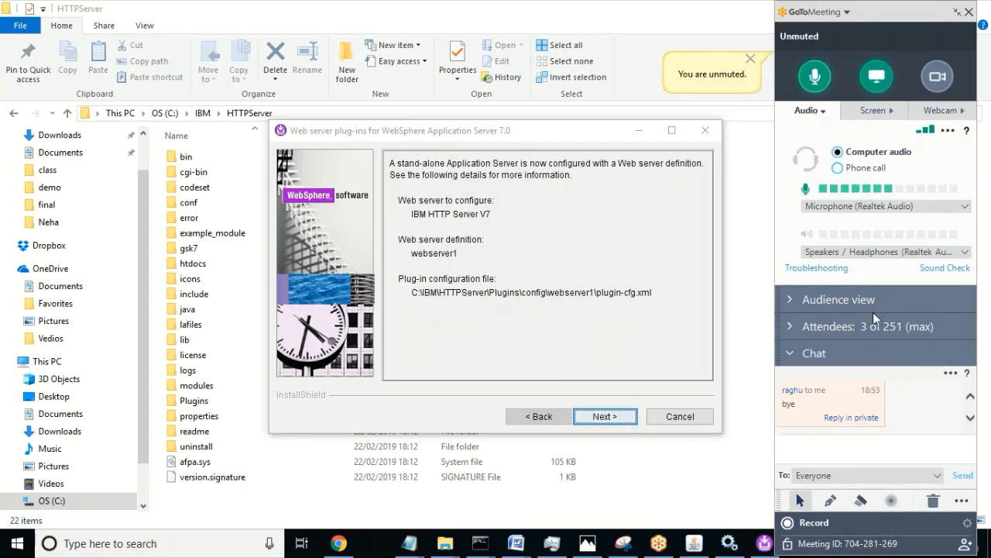
pyautogui.click(854, 326)
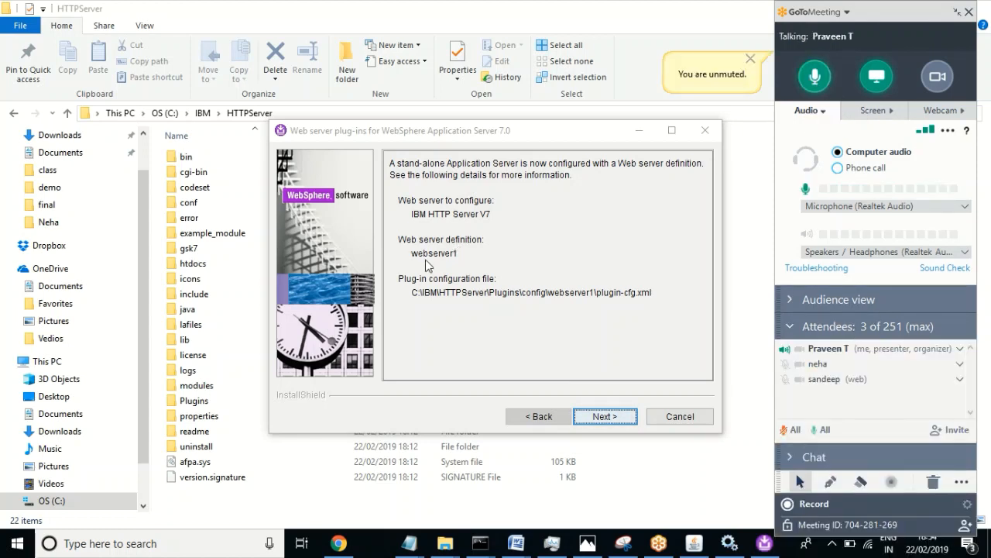
pyautogui.click(600, 416)
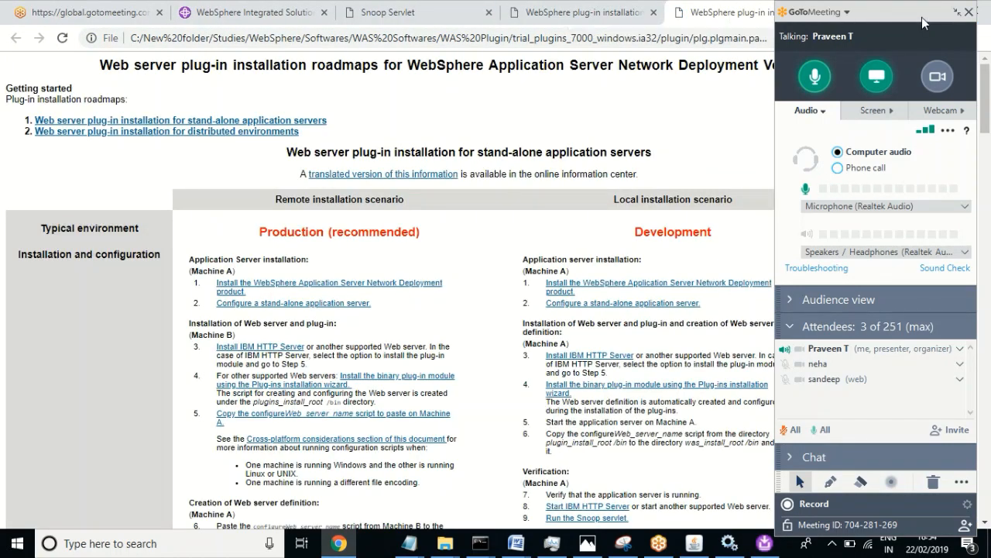
# Step: Close both plug-in roadmap tabs in Chrome and switch to the Administrator Command Prompt
pyautogui.click(959, 14)
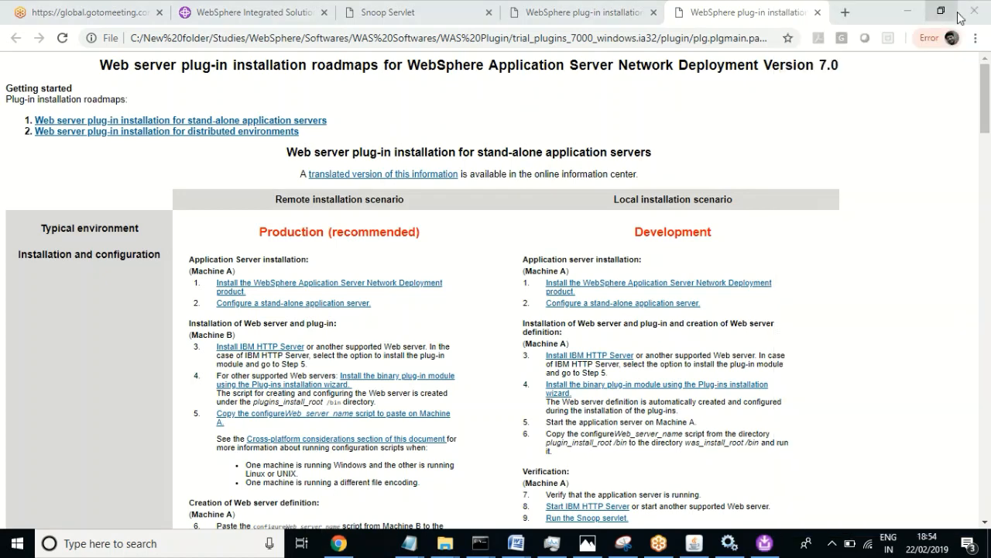
pyautogui.click(817, 13)
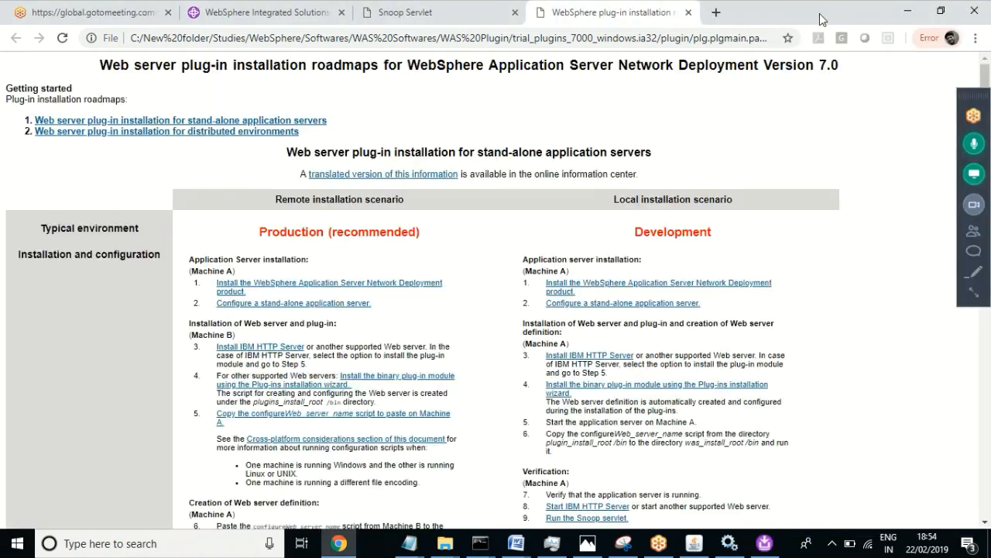
pyautogui.click(688, 13)
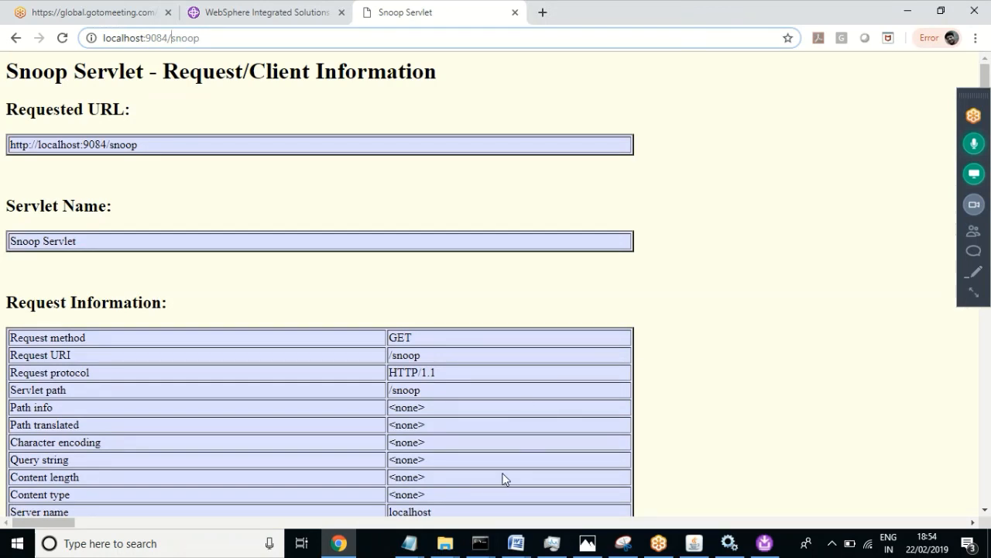
pyautogui.click(477, 546)
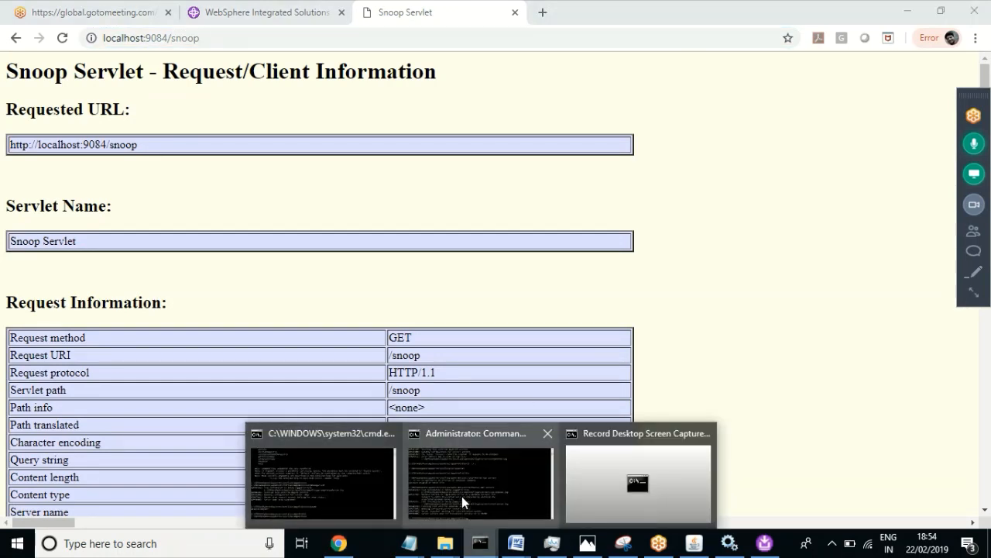
pyautogui.click(468, 491)
# Step: Run stopServer.bat server1 from the AppSrv03 bin folder until the stop completes
pyautogui.click(466, 488)
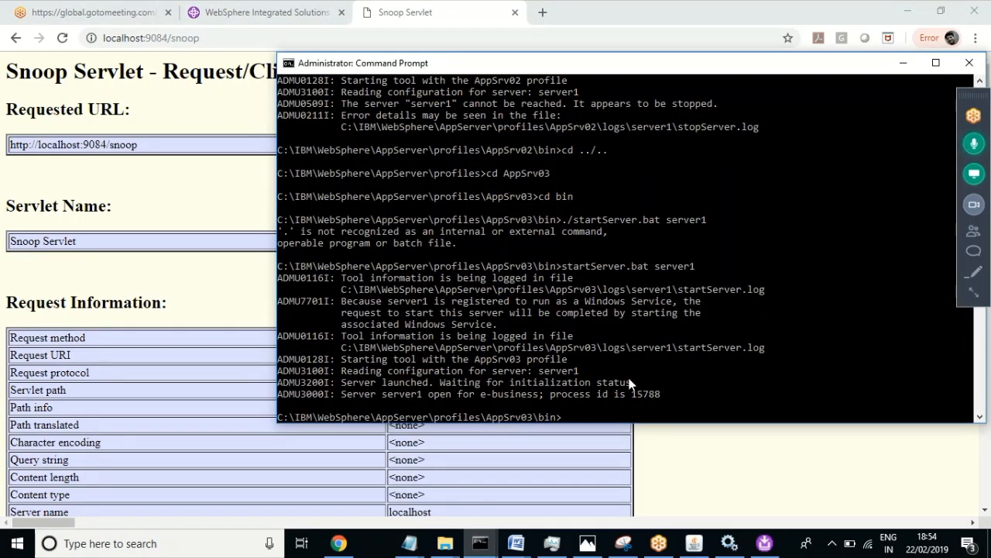
pyautogui.click(726, 373)
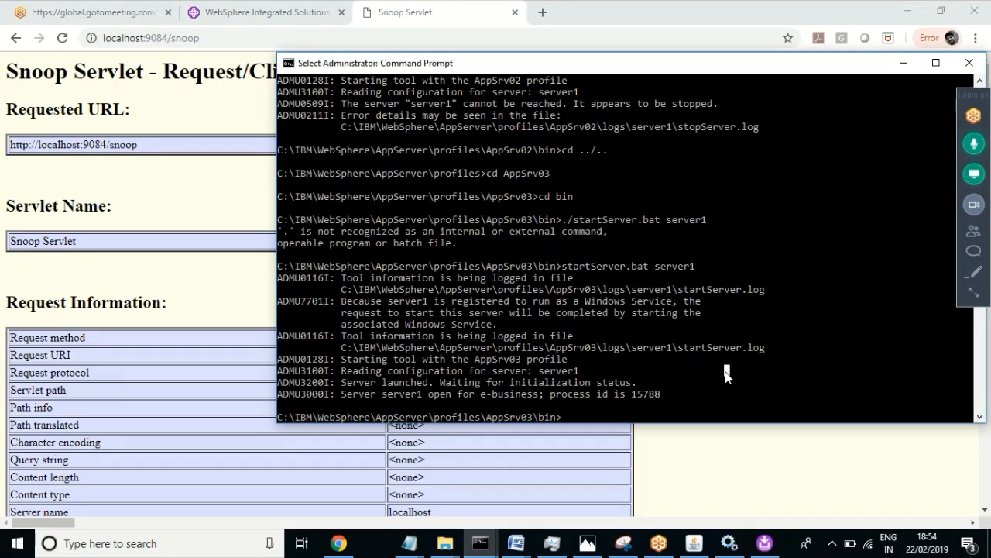
pyautogui.write('stopServer.bat')
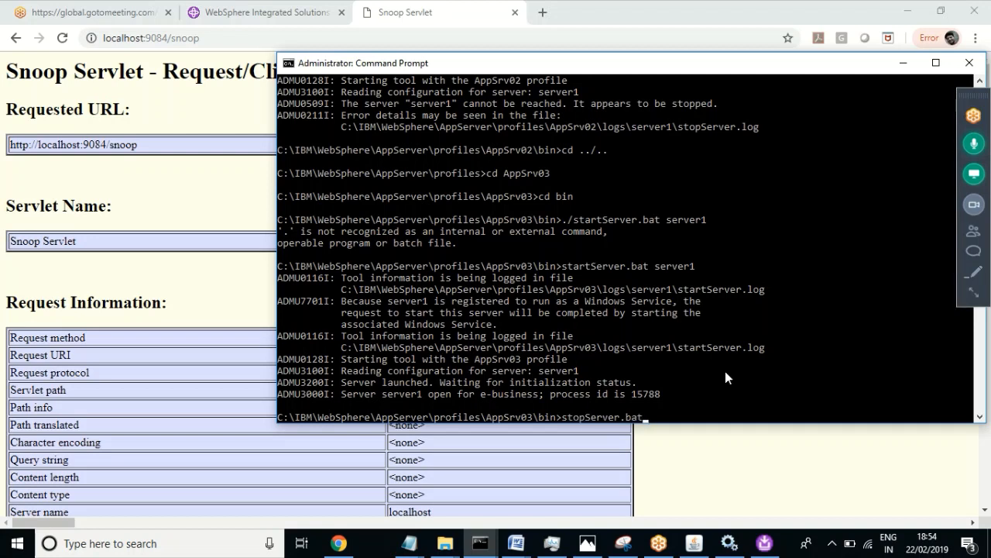
pyautogui.write(' server1')
pyautogui.press('Return')
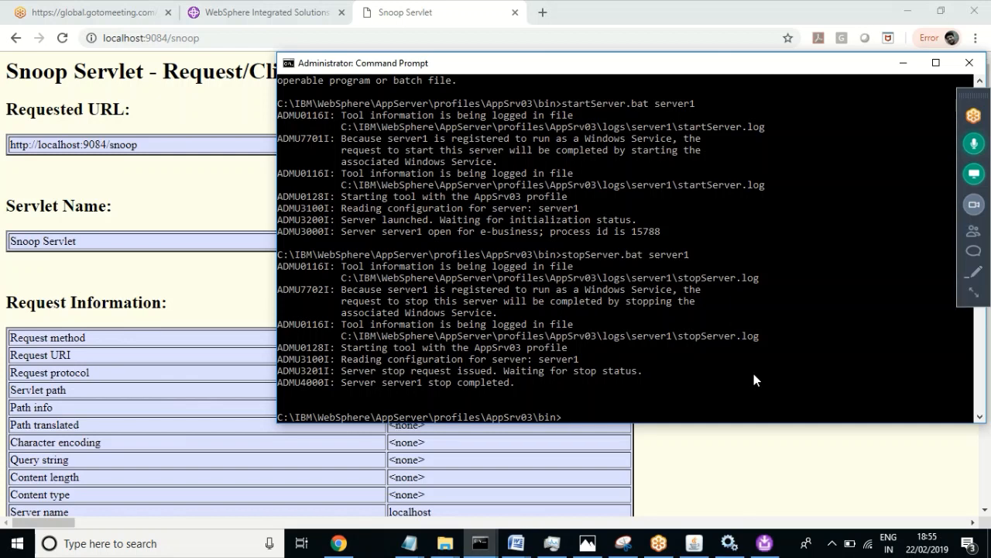
# Step: Stop the IBM HTTP Administration 7.0 and IBM HTTP Server 7.0 services
pyautogui.click(729, 543)
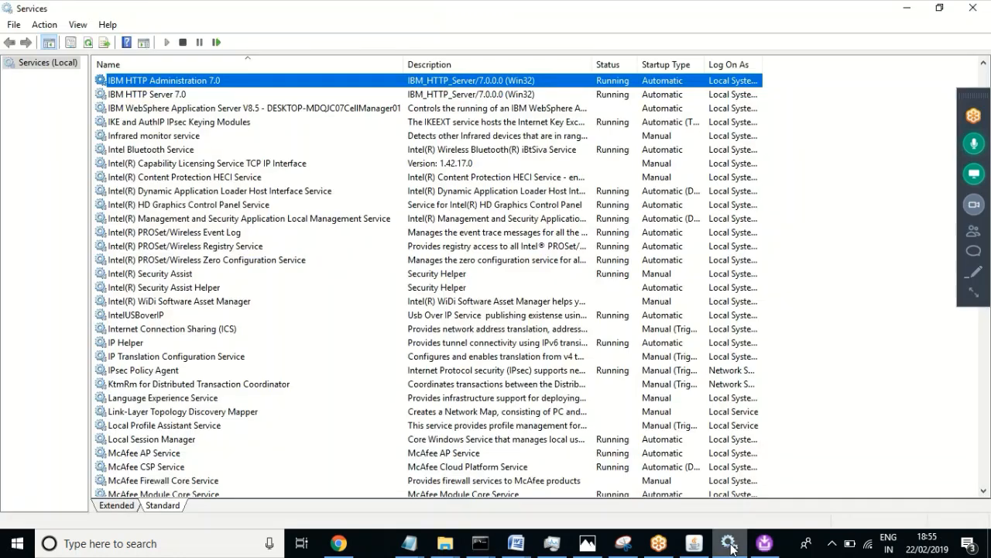
pyautogui.rightClick(188, 82)
pyautogui.click(218, 109)
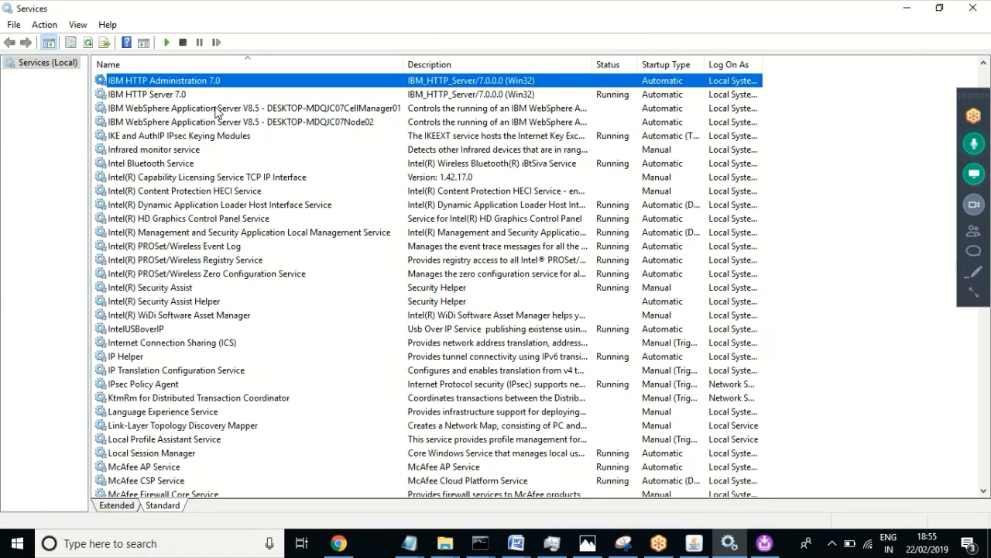
pyautogui.rightClick(160, 97)
pyautogui.click(194, 121)
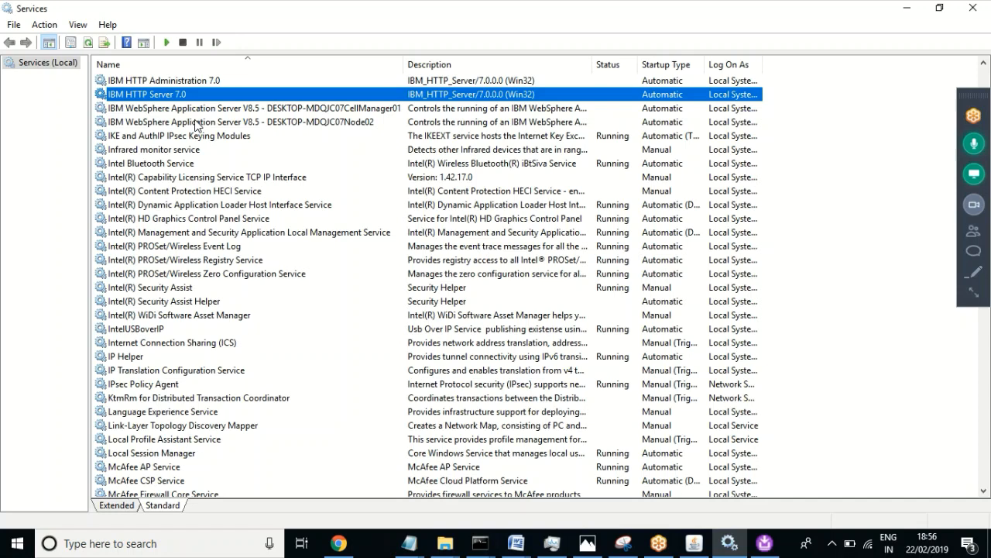
pyautogui.click(481, 545)
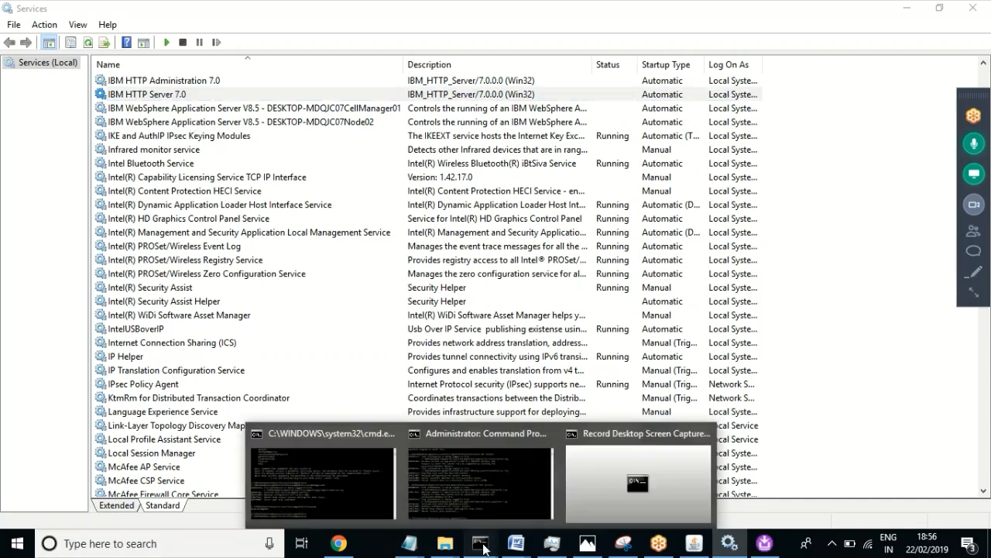
# Step: Run startServer.bat server1 in the Administrator Command Prompt
pyautogui.click(481, 482)
pyautogui.click(575, 380)
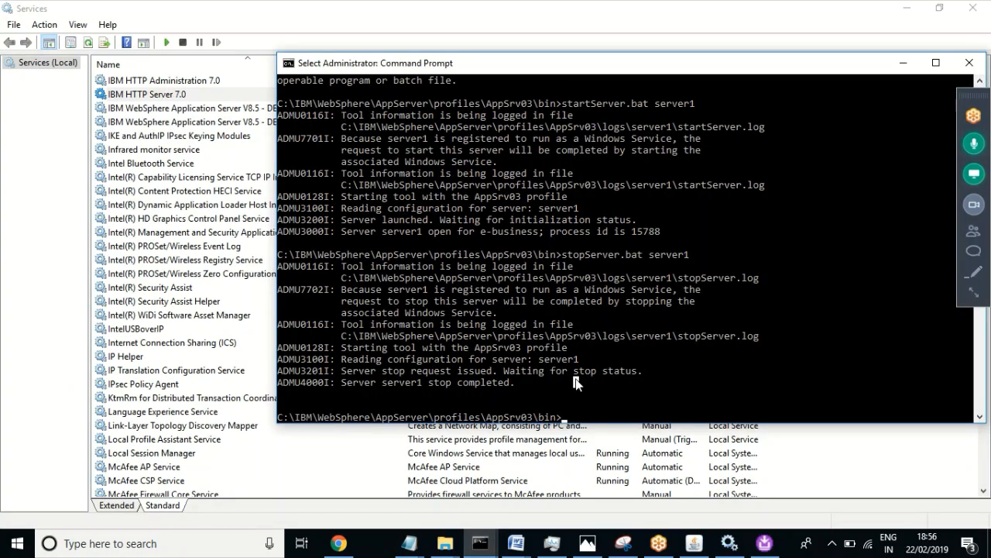
pyautogui.write('sta')
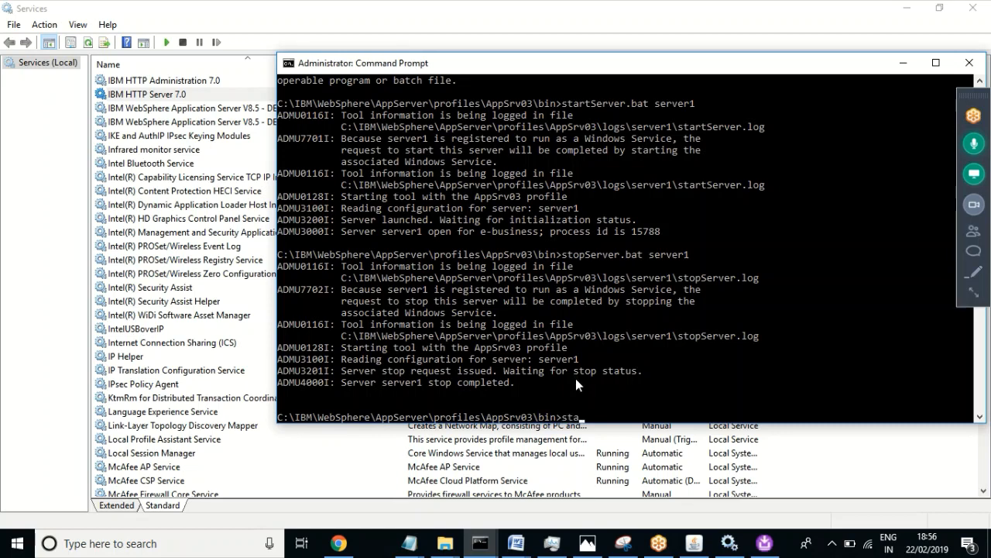
pyautogui.write('rtServer.bat se')
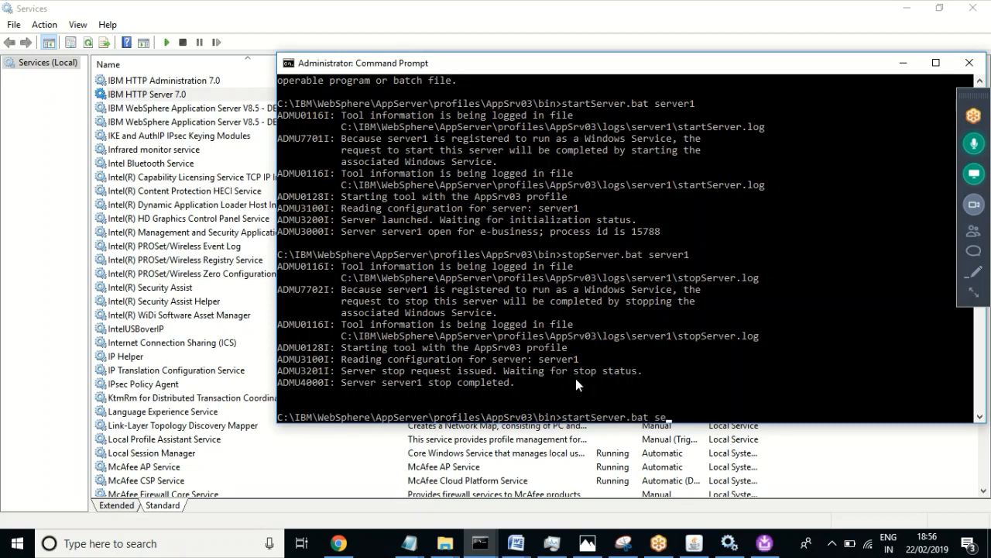
pyautogui.write('rver1')
pyautogui.press('Return')
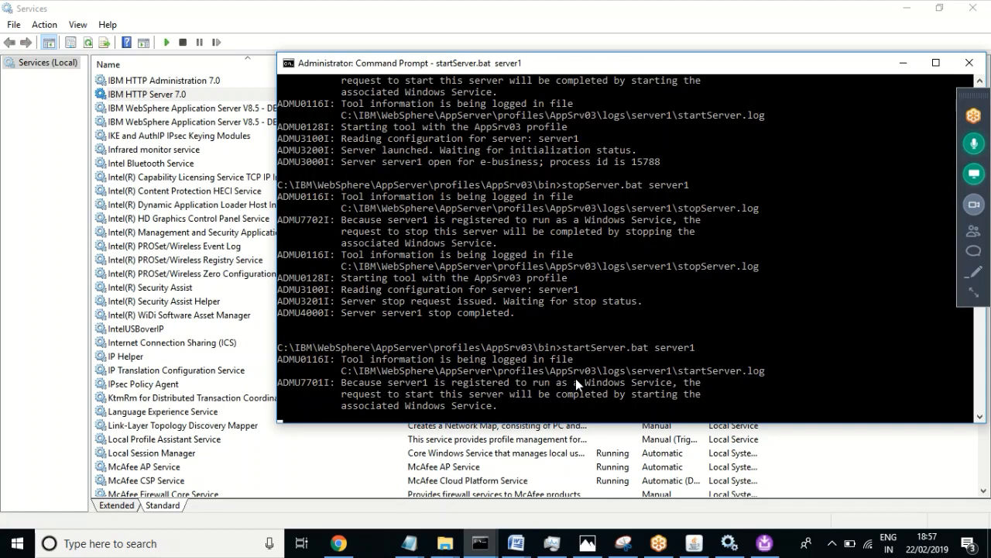
# Step: Return to the console and wait for startServer.bat server1 to hand off to the Windows Service
pyautogui.click(347, 15)
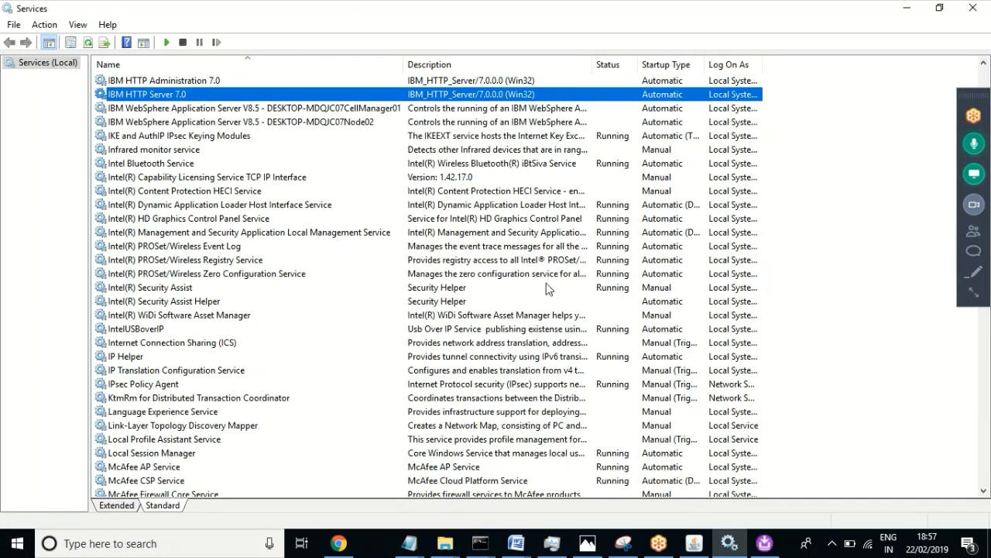
pyautogui.click(486, 548)
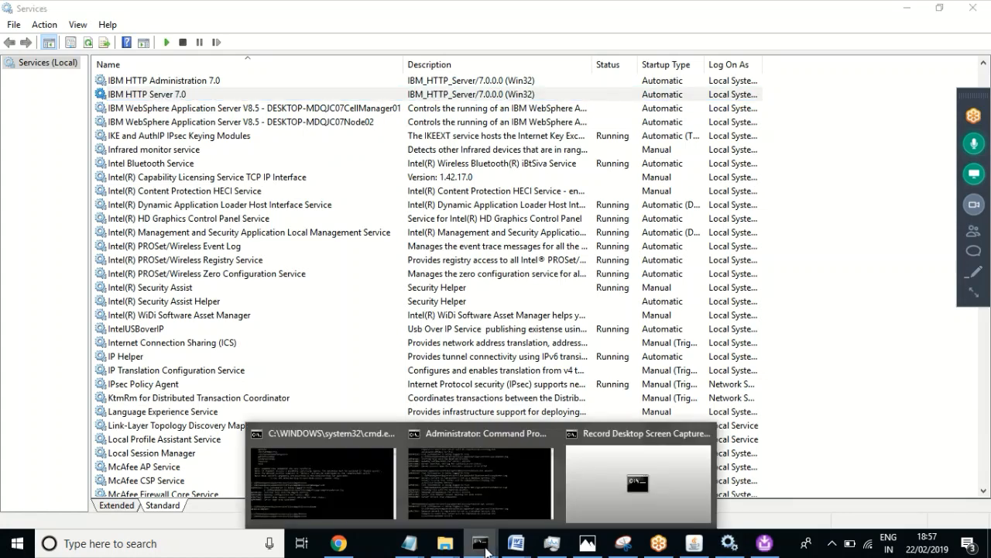
pyautogui.click(437, 491)
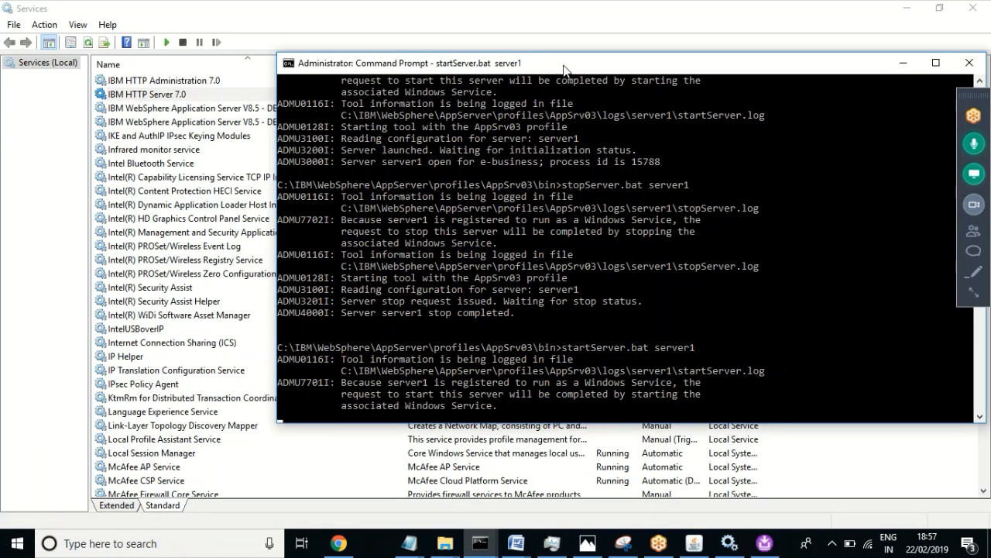
pyautogui.click(543, 86)
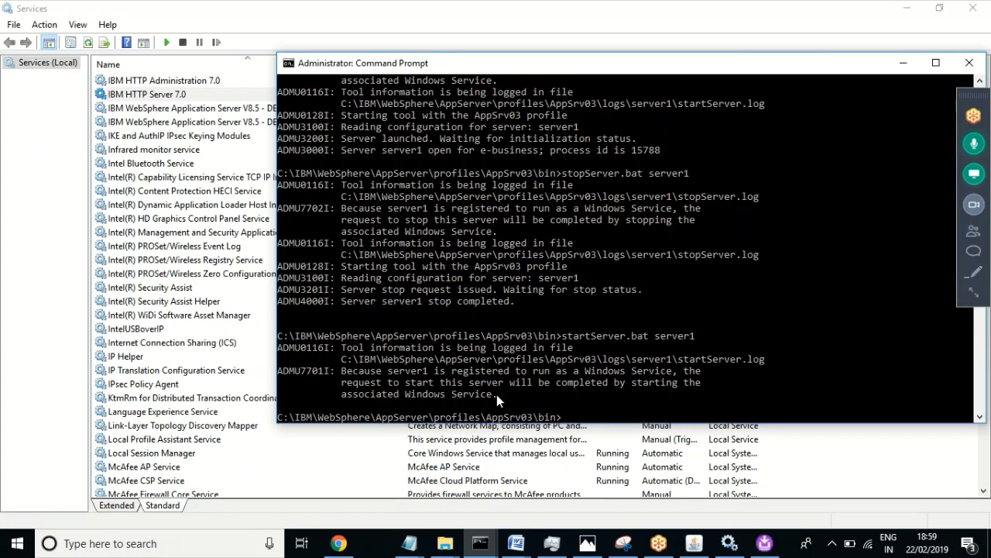
pyautogui.moveTo(498, 394); pyautogui.dragTo(349, 347)
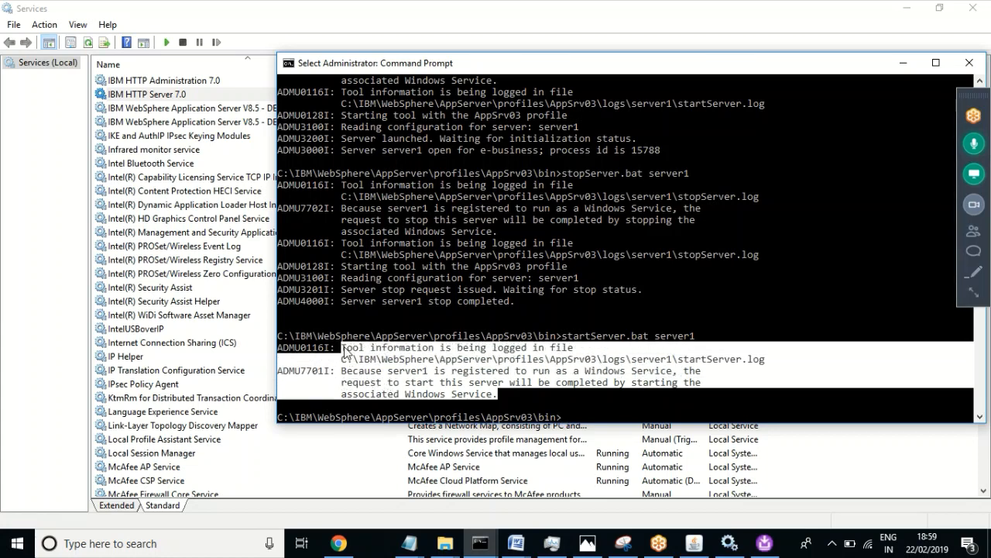
pyautogui.click(482, 397)
pyautogui.click(500, 395)
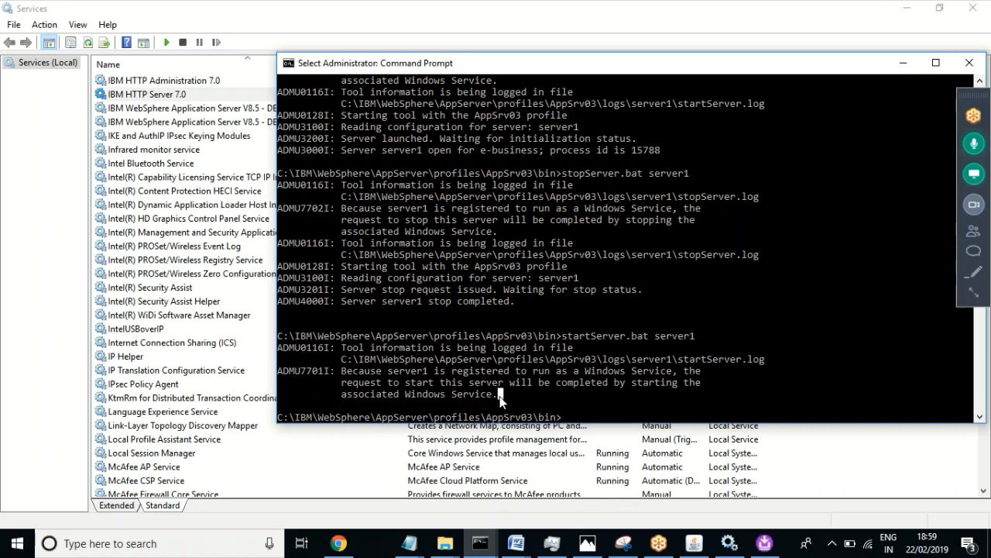
pyautogui.rightClick(525, 400)
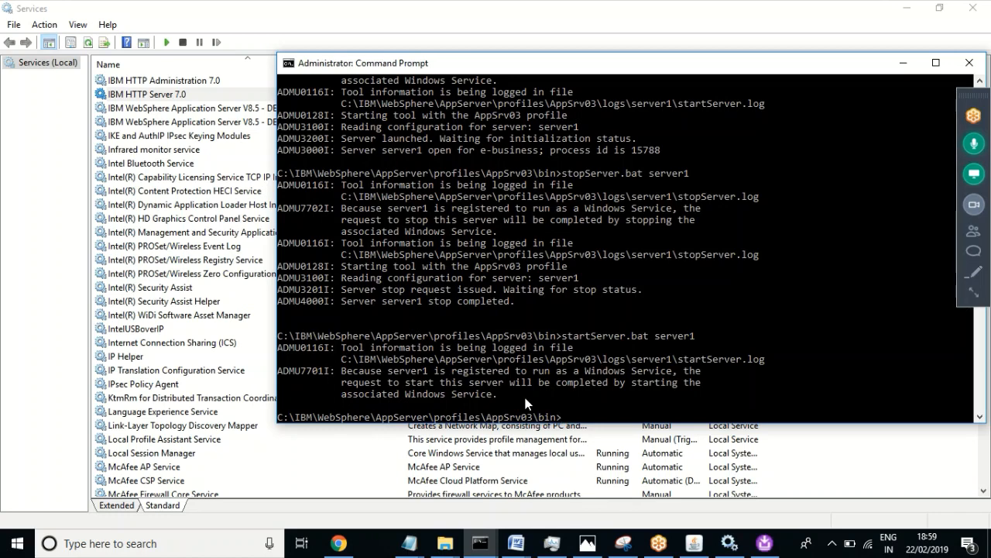
pyautogui.click(576, 394)
pyautogui.rightClick(578, 393)
pyautogui.moveTo(573, 70); pyautogui.dragTo(533, 71)
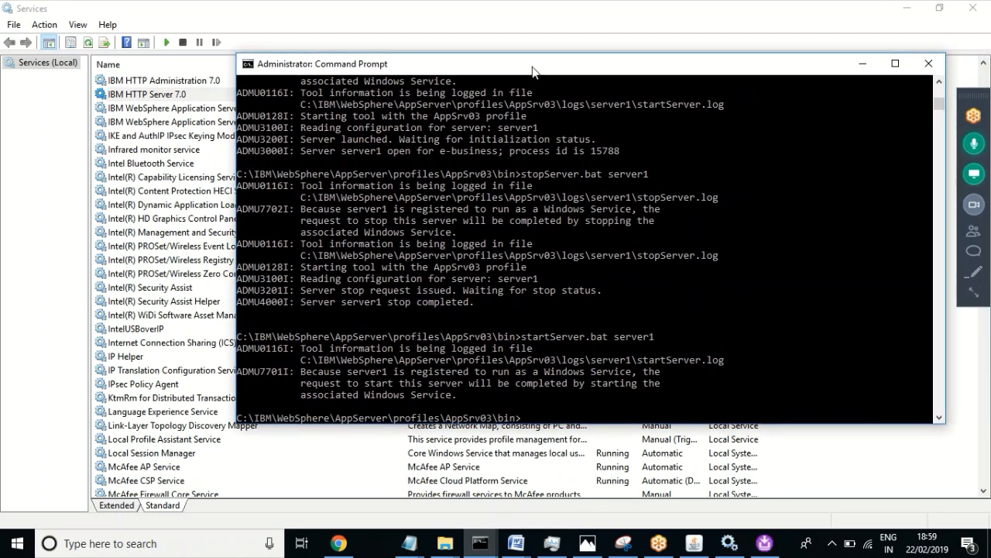
# Step: Mute an attendee from the GoToMeeting attendee list, then collapse the meeting panel
pyautogui.click(975, 293)
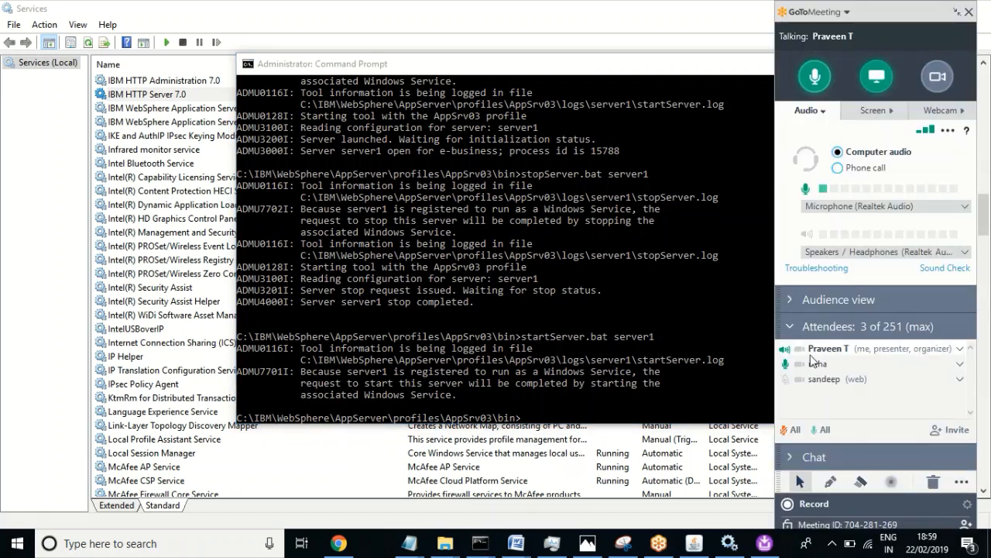
pyautogui.rightClick(918, 371)
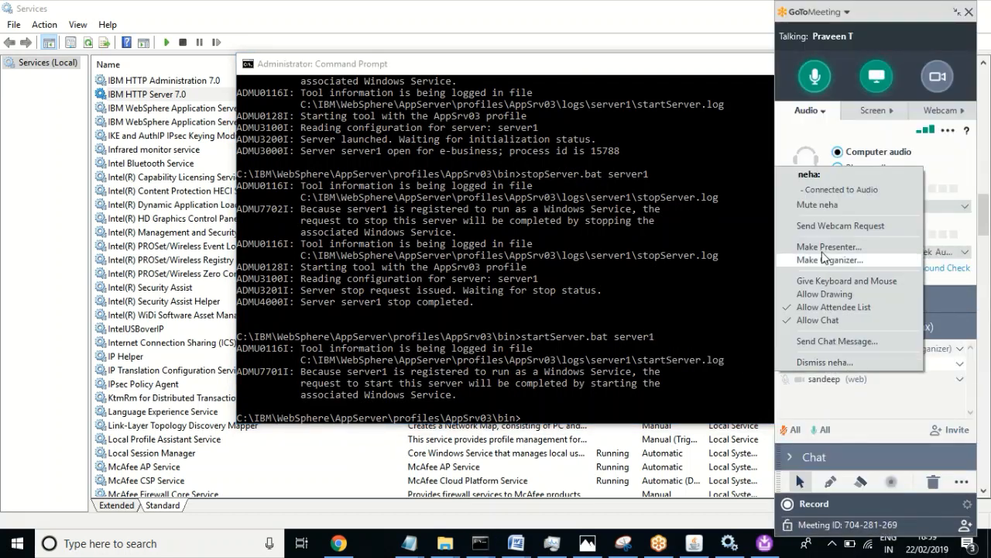
pyautogui.click(817, 205)
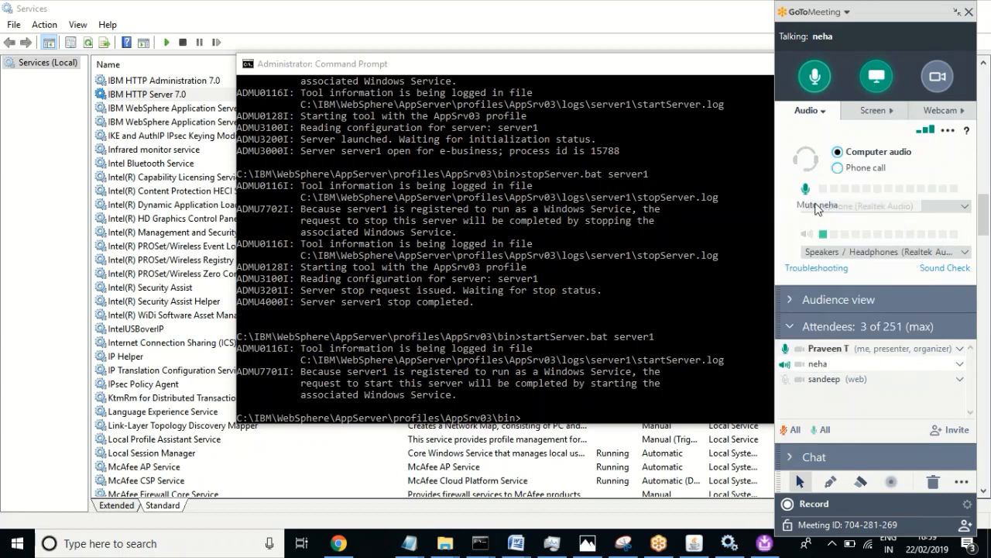
pyautogui.click(584, 351)
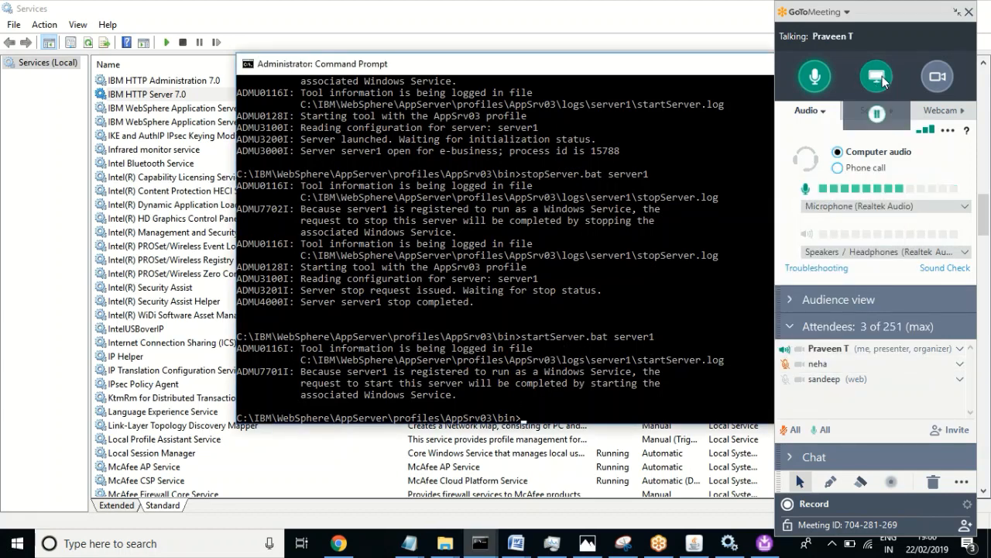
pyautogui.click(958, 12)
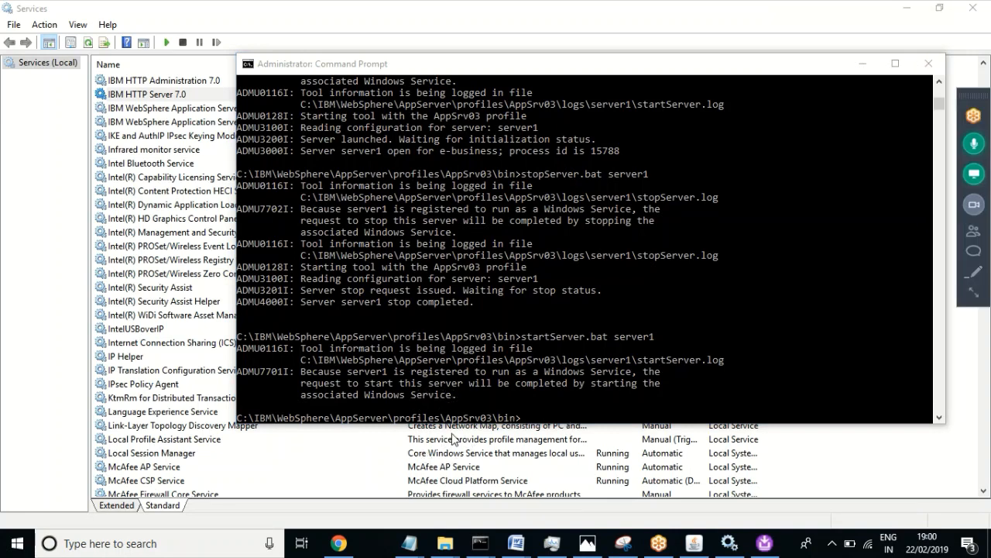
# Step: Point the console's browser tab at localhost:9066/admin to reach the login page again
pyautogui.moveTo(338, 543)
pyautogui.click(298, 476)
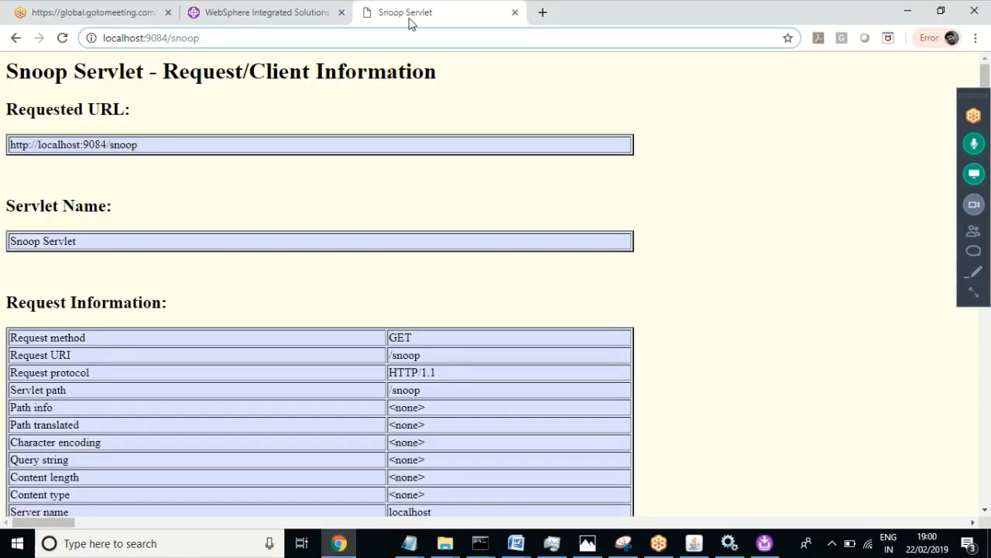
pyautogui.click(284, 11)
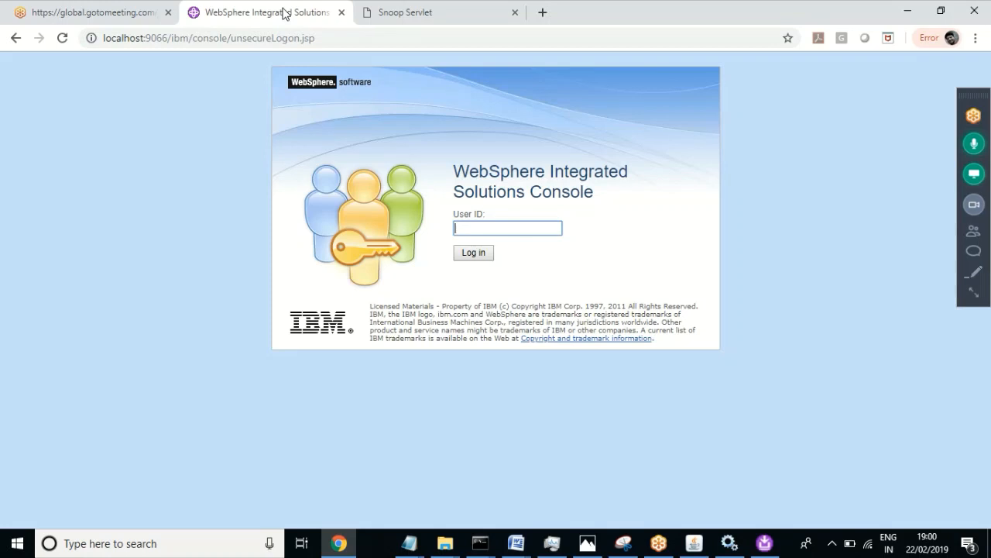
pyautogui.click(344, 40)
pyautogui.click(345, 39)
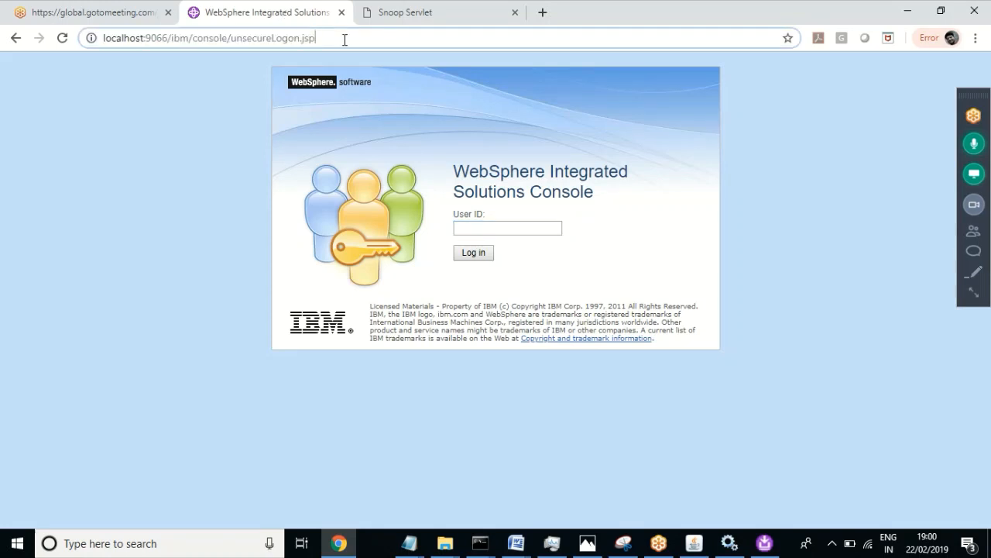
pyautogui.moveTo(345, 39); pyautogui.dragTo(172, 39)
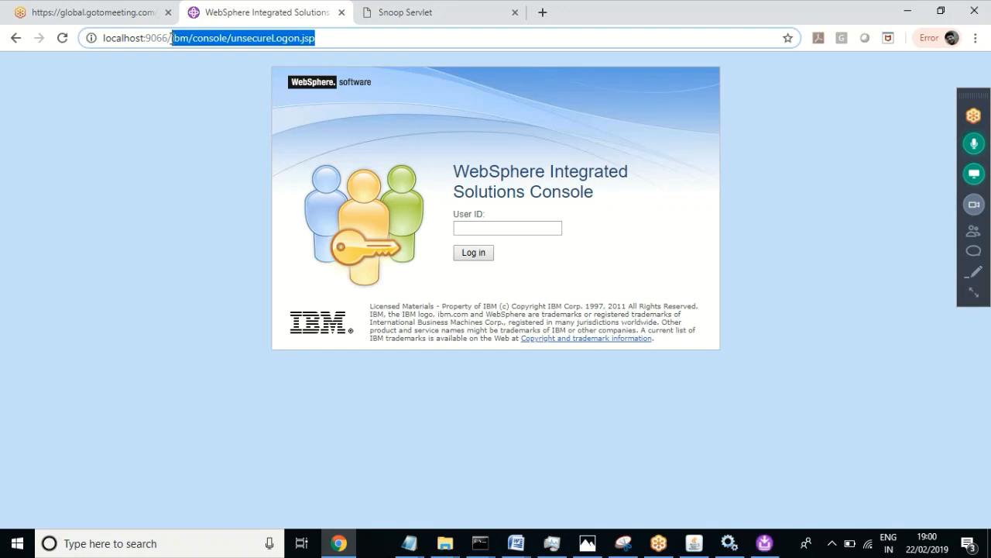
pyautogui.write('admin')
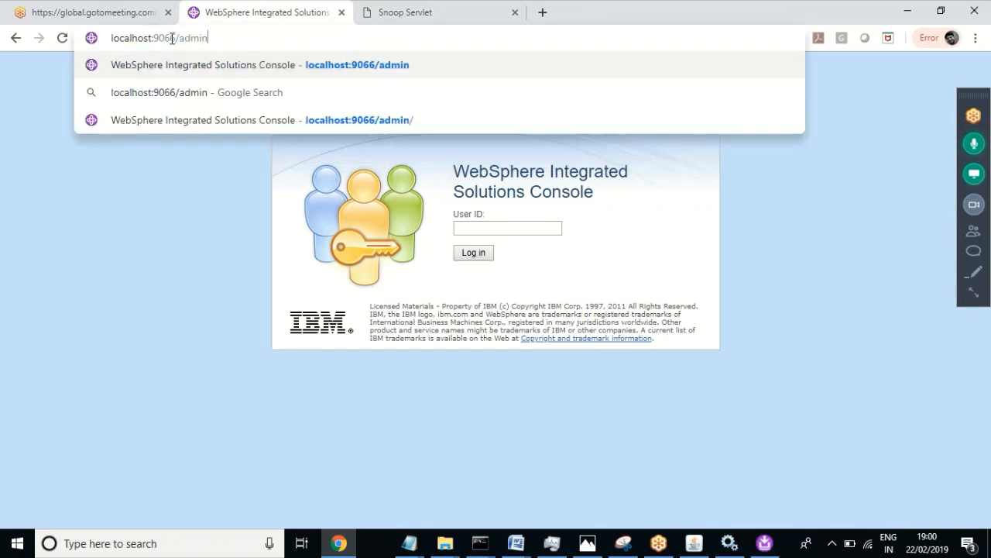
pyautogui.press('Return')
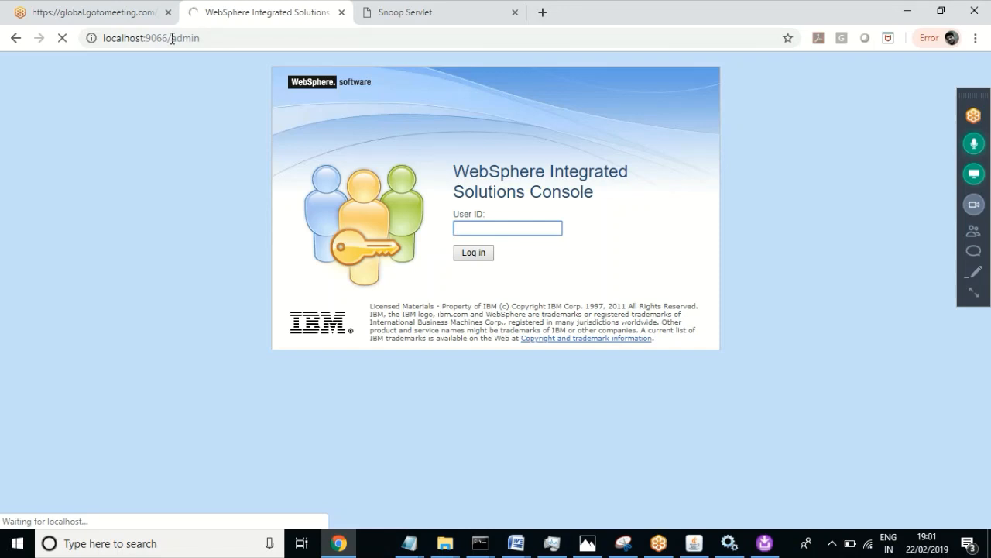
# Step: Log in and open webserver1 via Servers > Server Types > Web servers
pyautogui.click(477, 257)
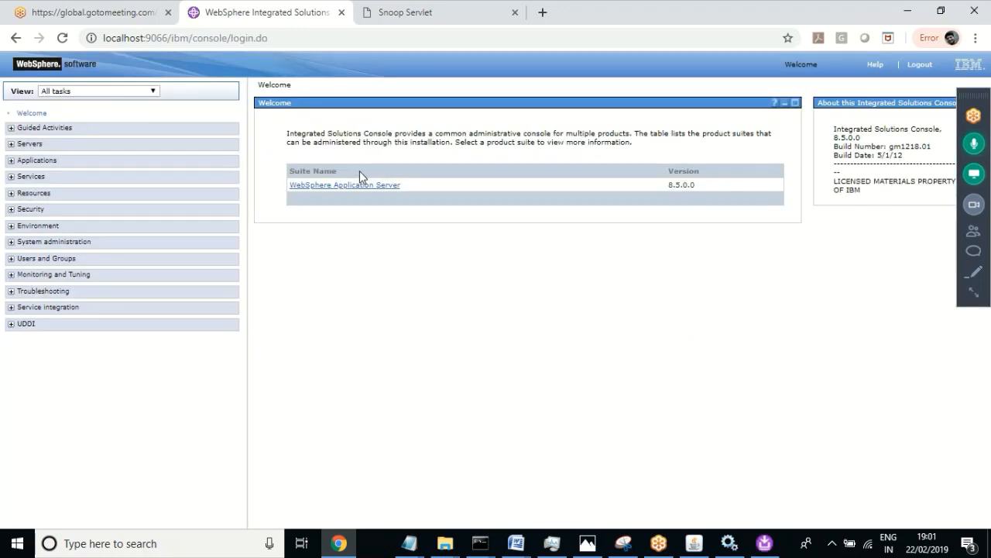
pyautogui.click(10, 145)
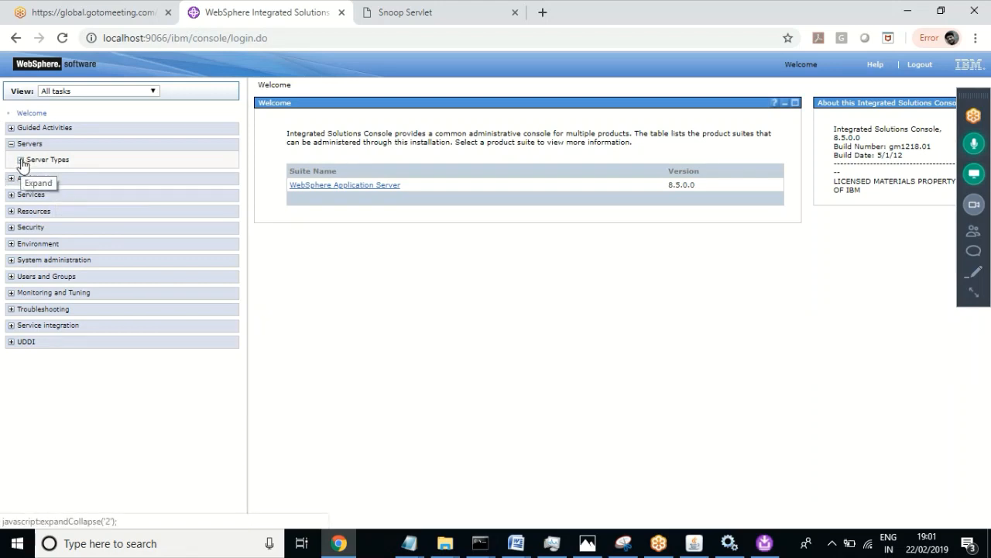
pyautogui.click(21, 161)
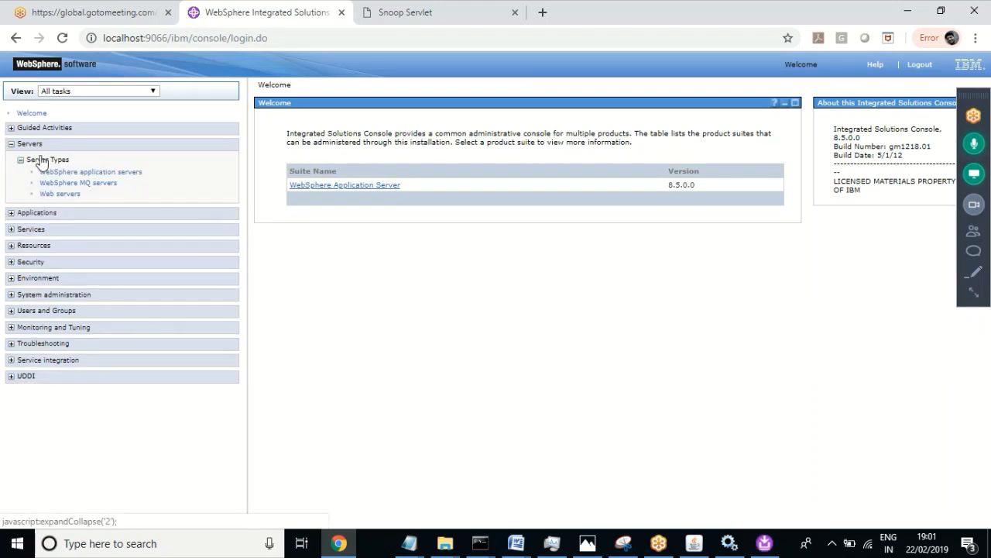
pyautogui.click(67, 200)
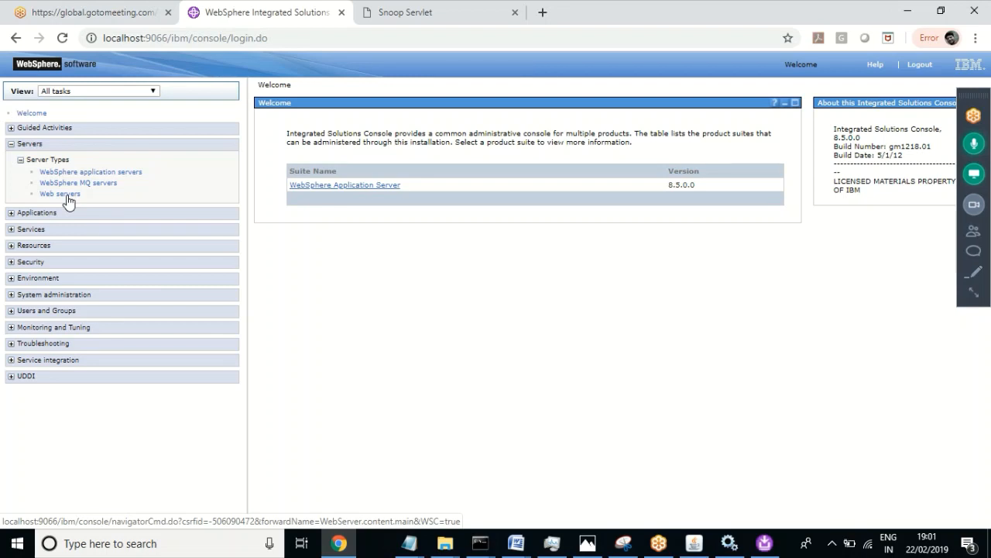
pyautogui.click(67, 199)
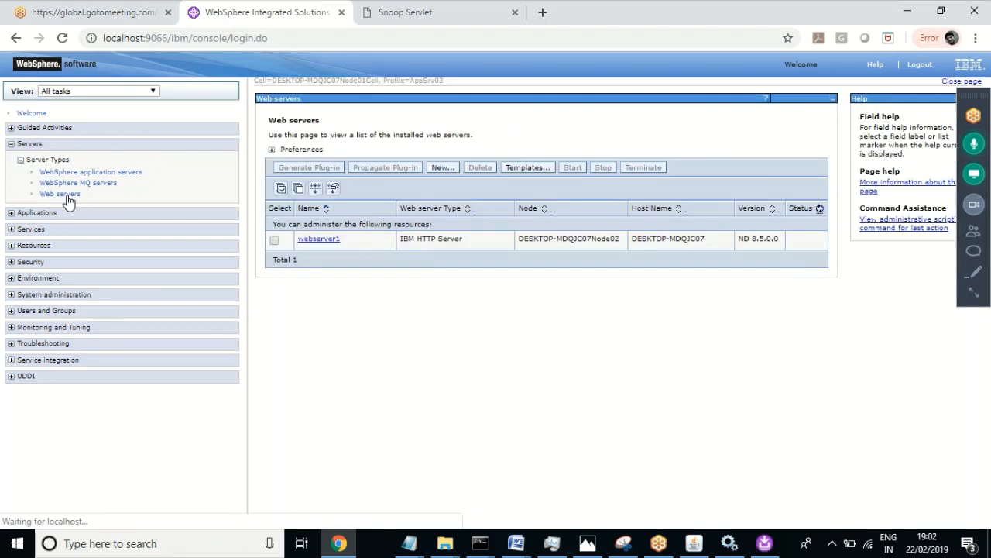
pyautogui.click(321, 240)
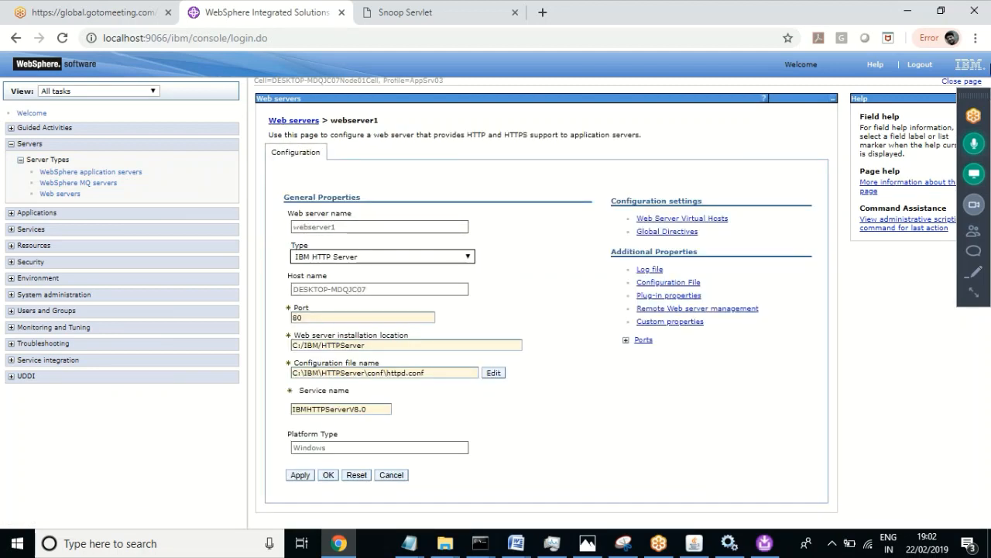
# Step: Inspect webserver1's Service name field, which holds IBMHTTPServerV8.0
pyautogui.moveTo(975, 98); pyautogui.dragTo(960, 44)
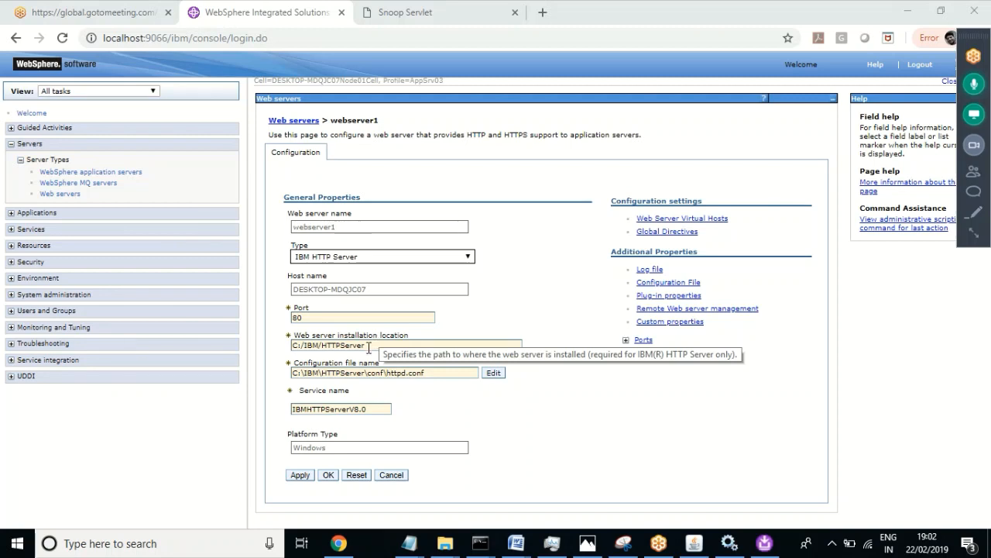
pyautogui.click(370, 411)
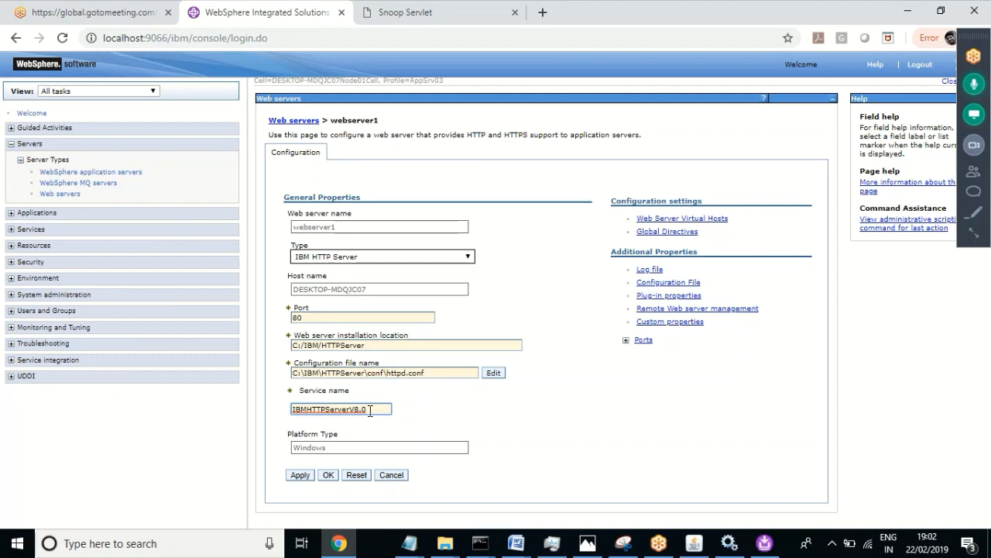
pyautogui.moveTo(371, 412); pyautogui.dragTo(283, 410)
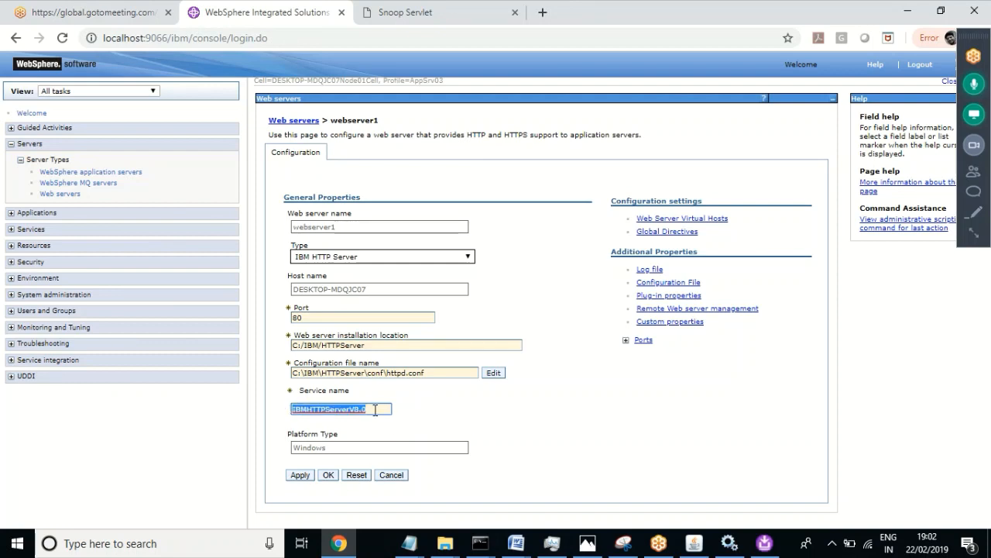
pyautogui.click(387, 409)
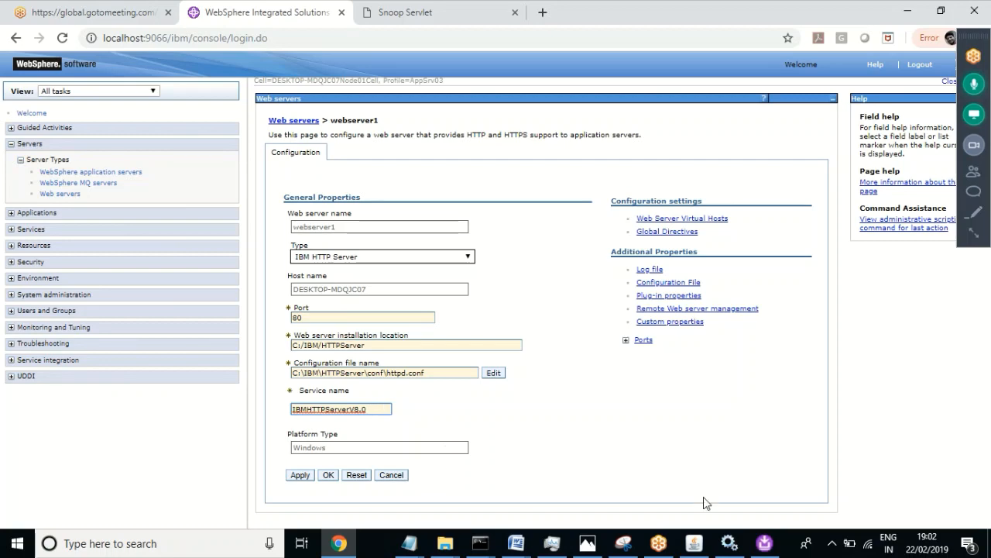
# Step: Copy IBM HTTP Server 7.0's service name, IBMHTTPServer7.0, from its Services properties
pyautogui.click(730, 545)
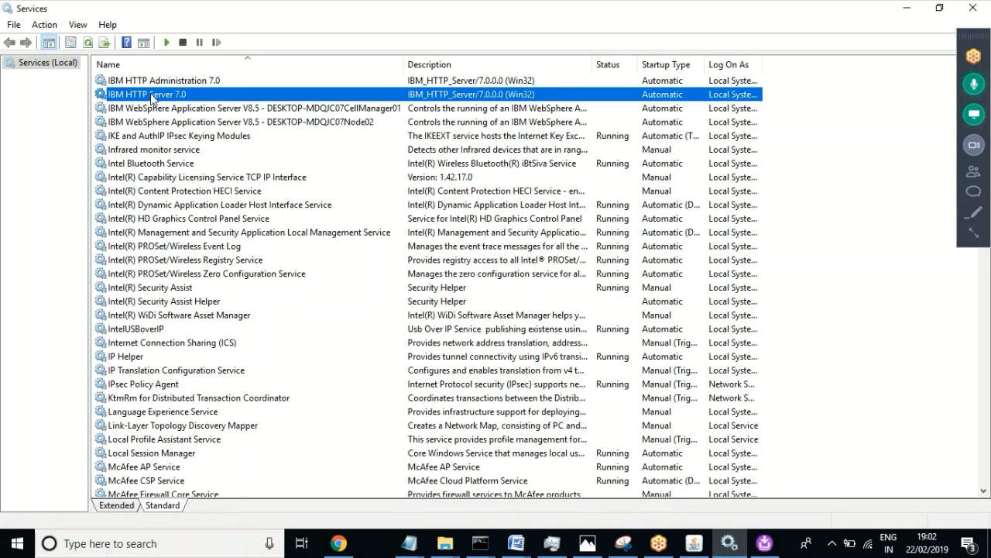
pyautogui.rightClick(152, 99)
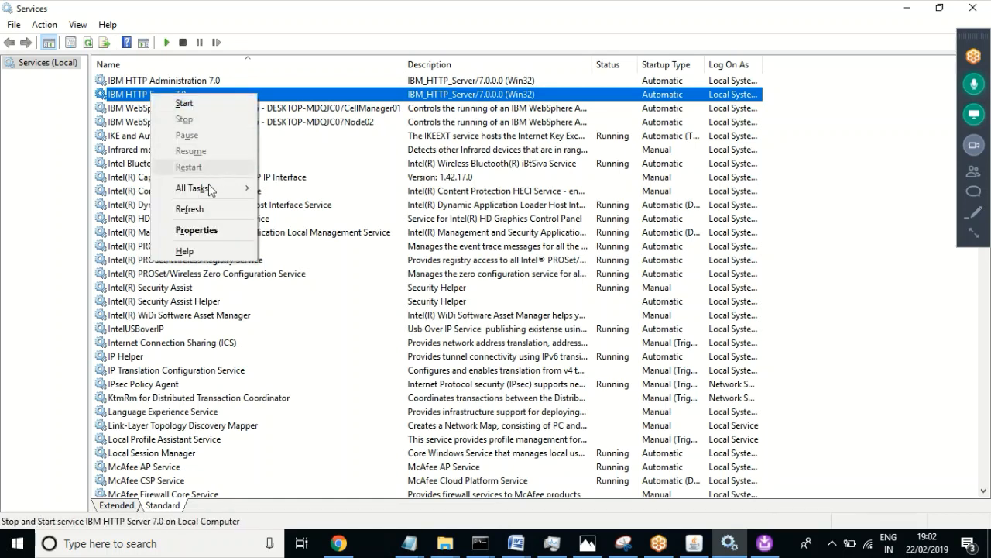
pyautogui.click(196, 230)
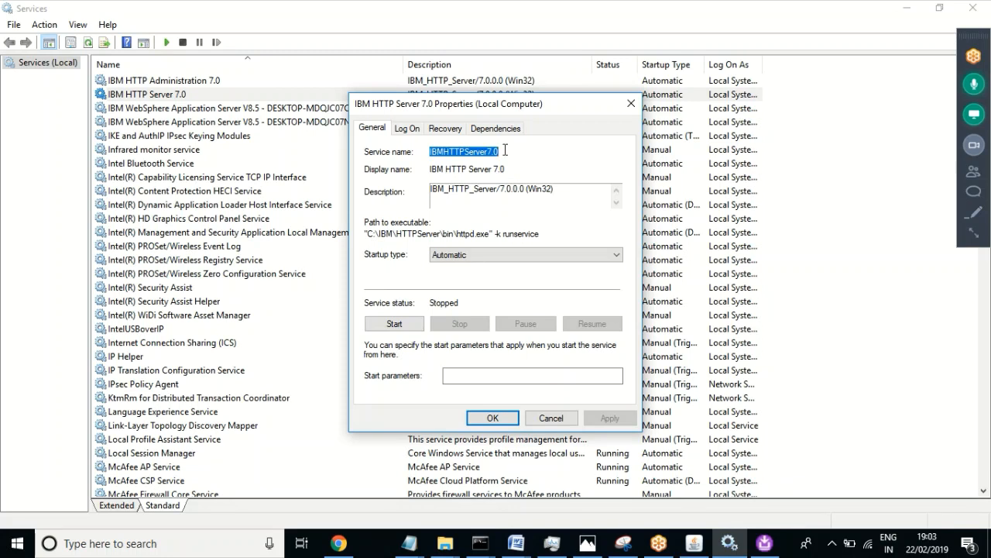
pyautogui.click(498, 151)
pyautogui.moveTo(498, 151); pyautogui.dragTo(430, 153)
pyautogui.hotkey('ctrl', 'c')
pyautogui.click(538, 420)
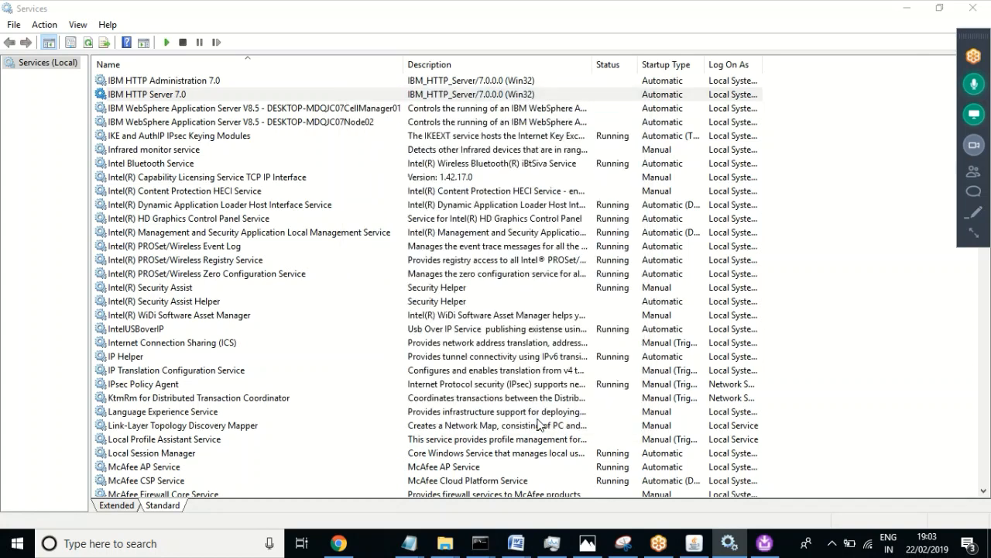
# Step: Replace webserver1's service name IBMHTTPServerV8.0 with IBMHTTPServer7.0
pyautogui.click(338, 543)
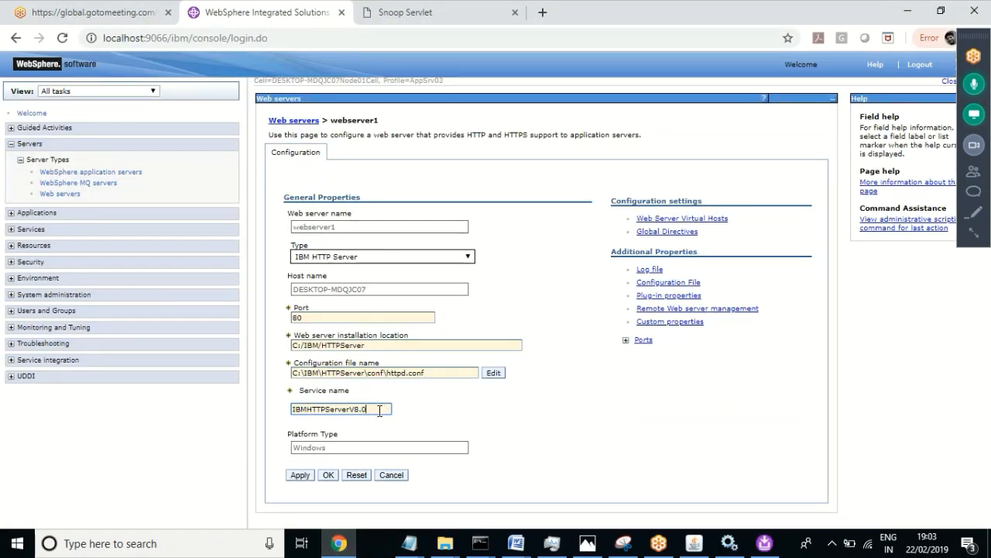
pyautogui.moveTo(381, 408); pyautogui.dragTo(264, 407)
pyautogui.hotkey('ctrl', 'v')
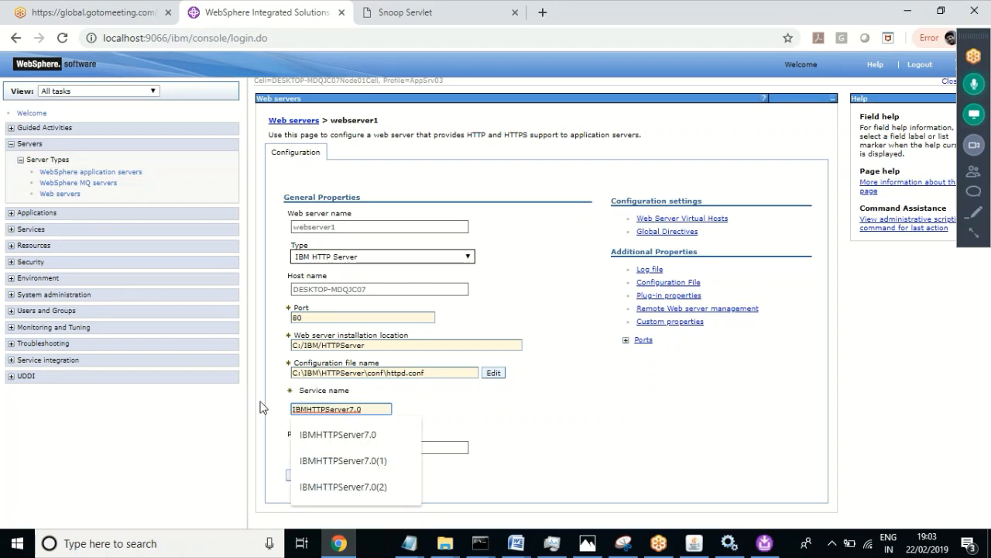
pyautogui.click(606, 447)
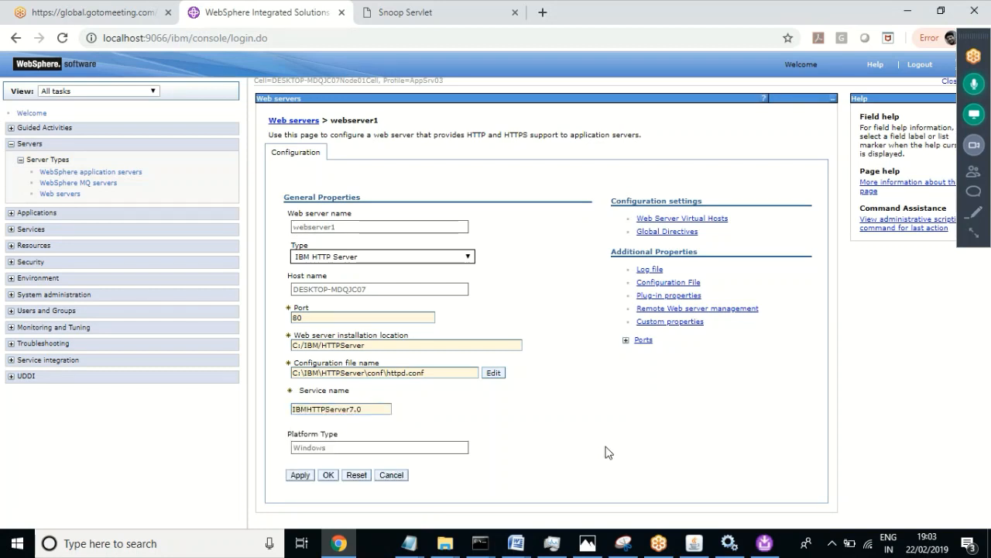
# Step: Apply the webserver1 change and save it to the master configuration
pyautogui.click(325, 477)
pyautogui.click(329, 476)
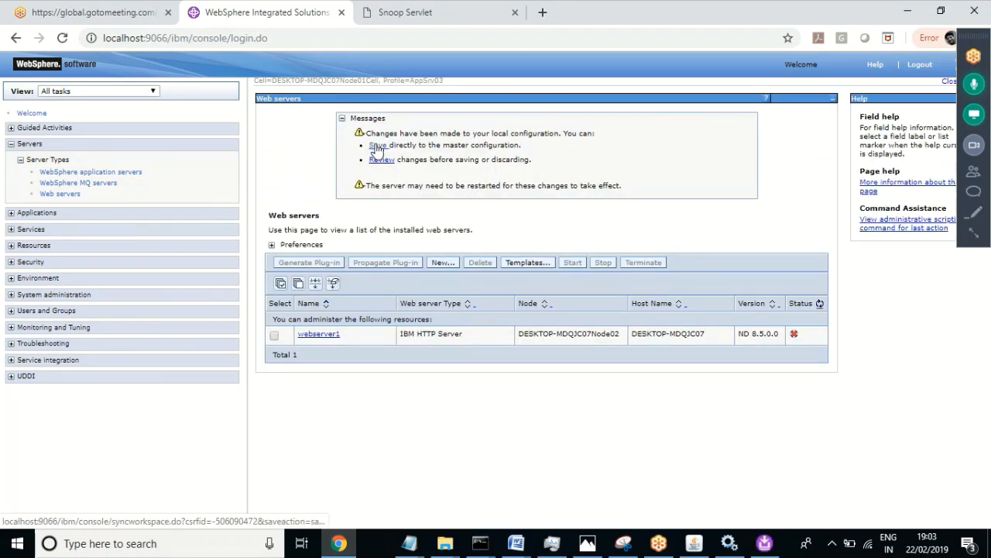
pyautogui.click(377, 148)
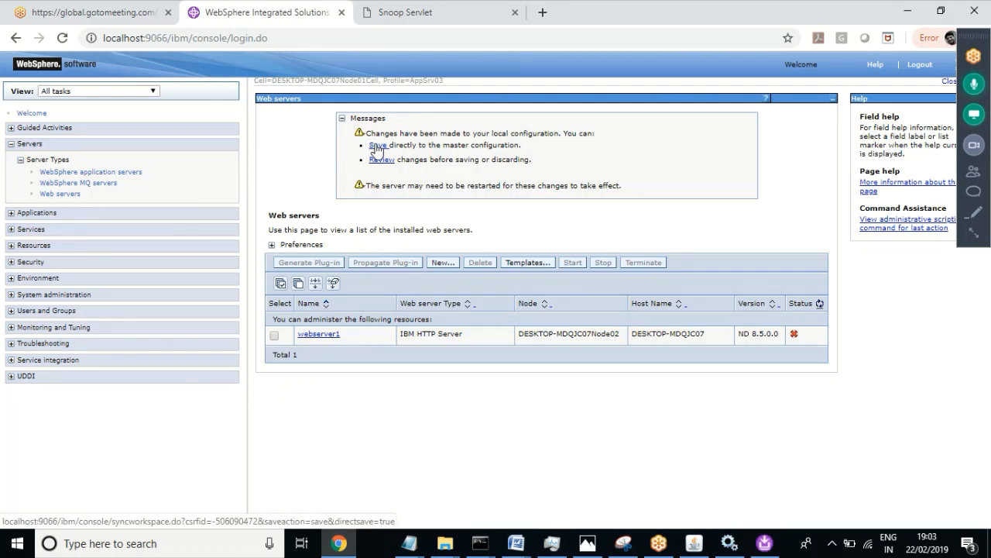
pyautogui.click(377, 149)
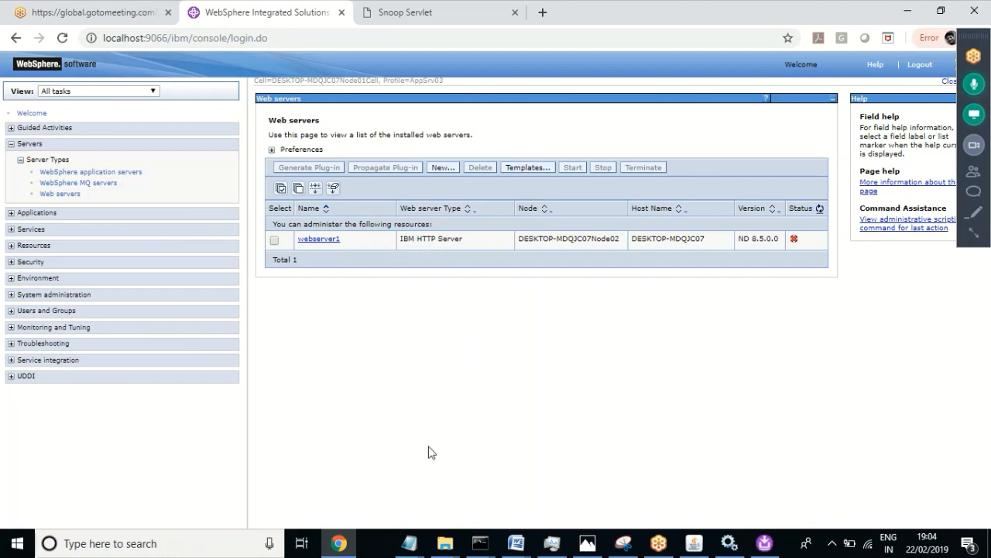
# Step: Browse into HTTPServer's Plugins\config\webserver1 folder, then back up to HTTPServer
pyautogui.click(445, 543)
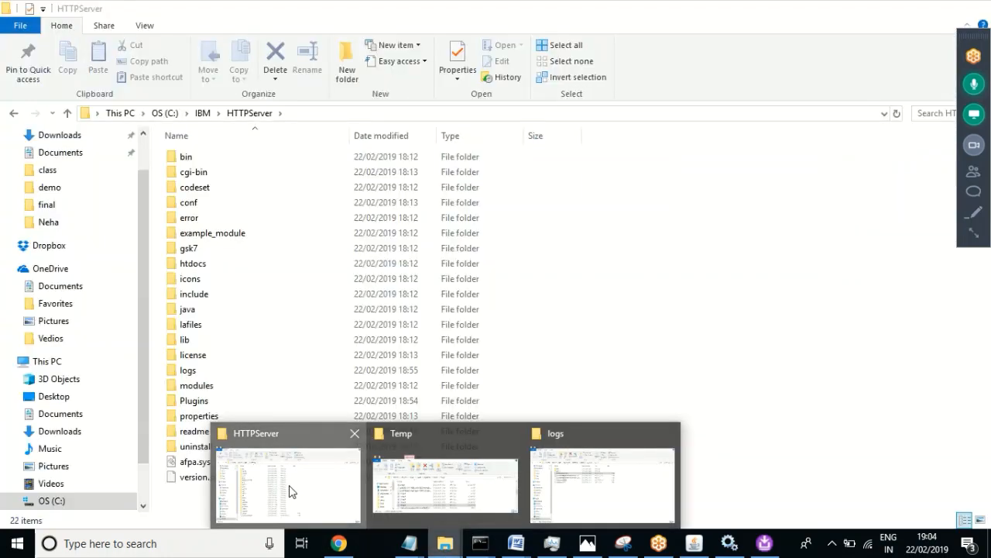
pyautogui.click(289, 490)
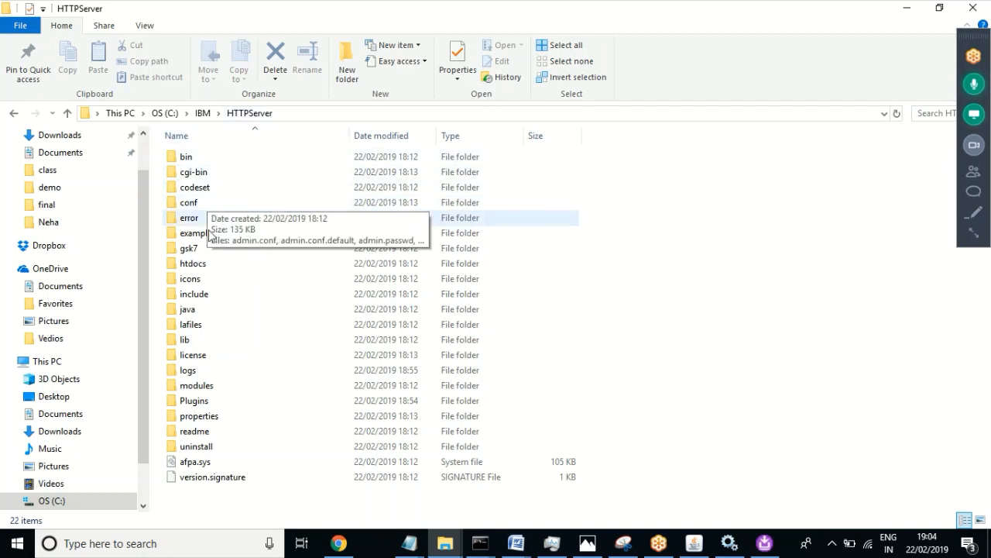
pyautogui.doubleClick(204, 407)
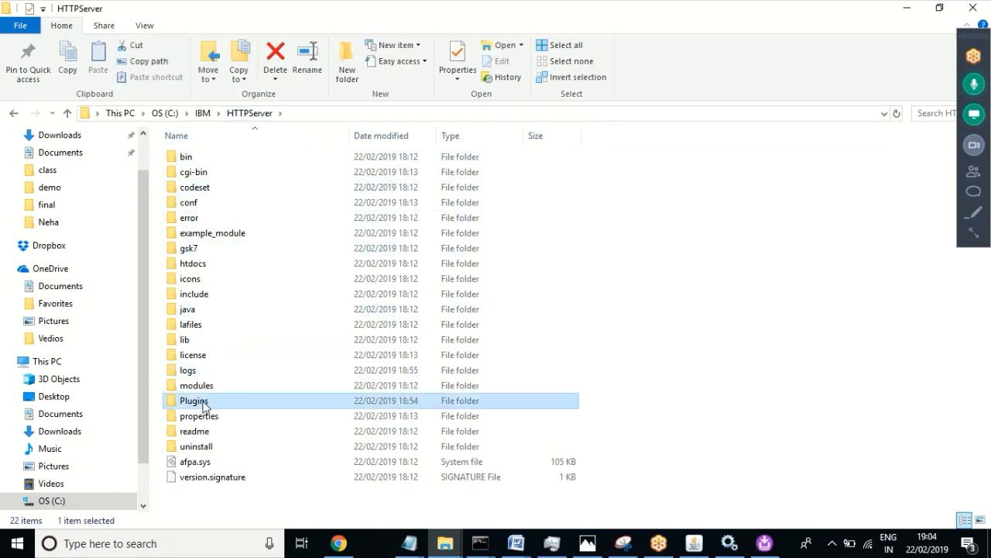
pyautogui.doubleClick(194, 175)
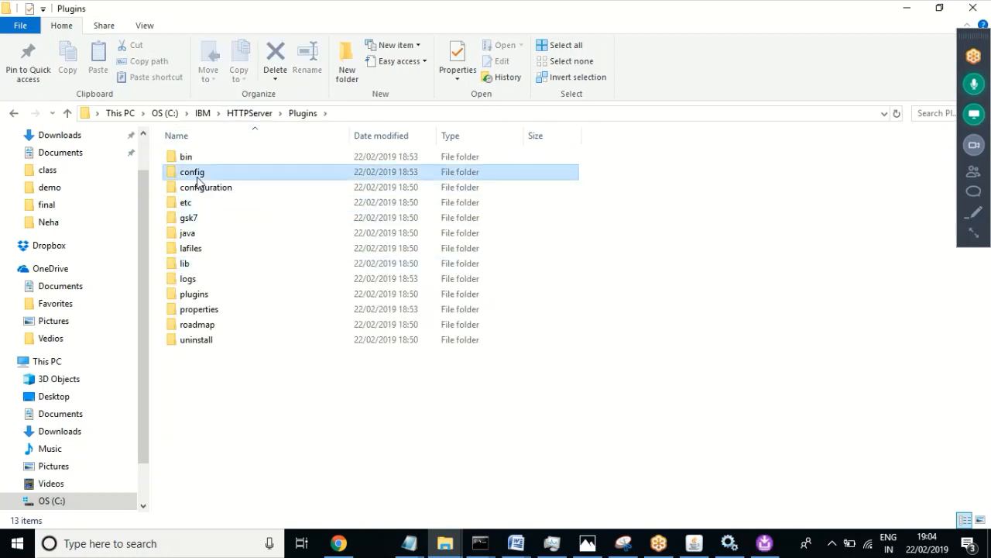
pyautogui.doubleClick(216, 183)
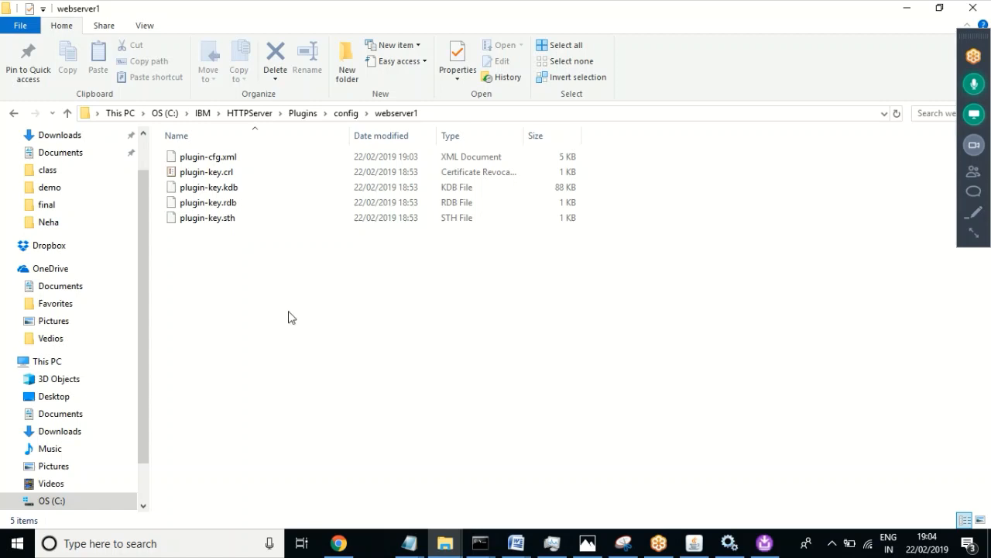
pyautogui.click(250, 114)
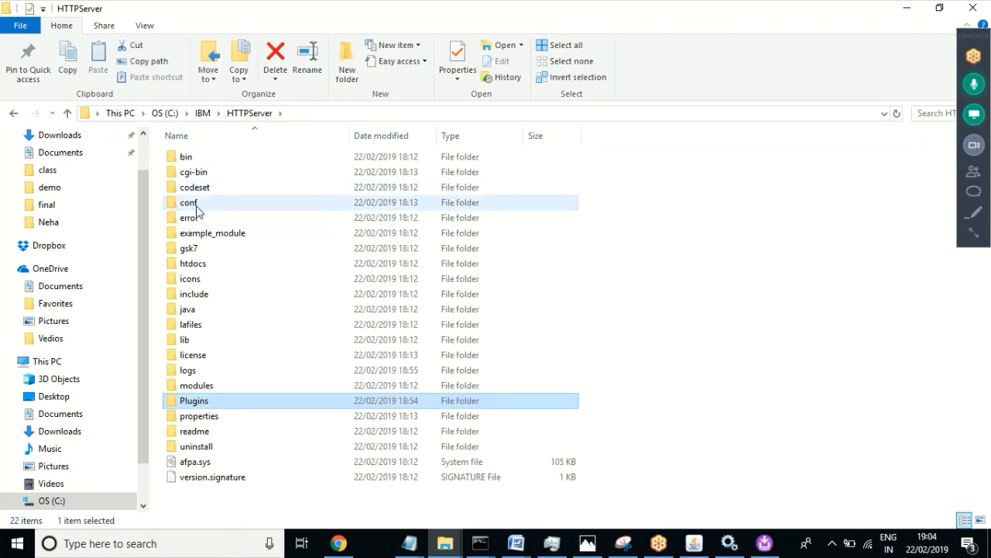
# Step: Open conf\httpd.conf, scroll to its final LoadModule and WebSpherePluginConfig lines, and close it
pyautogui.click(197, 206)
pyautogui.doubleClick(196, 205)
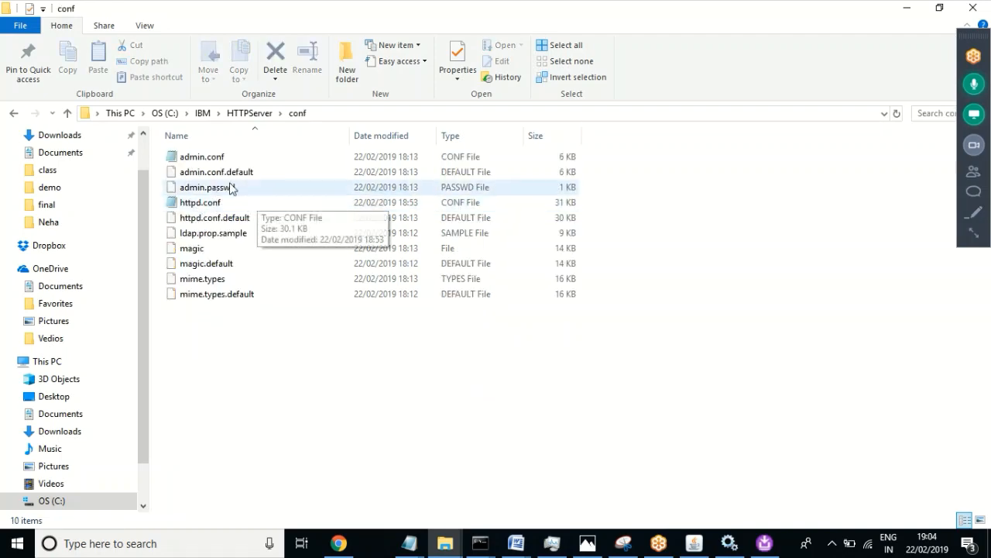
pyautogui.click(202, 204)
pyautogui.doubleClick(202, 204)
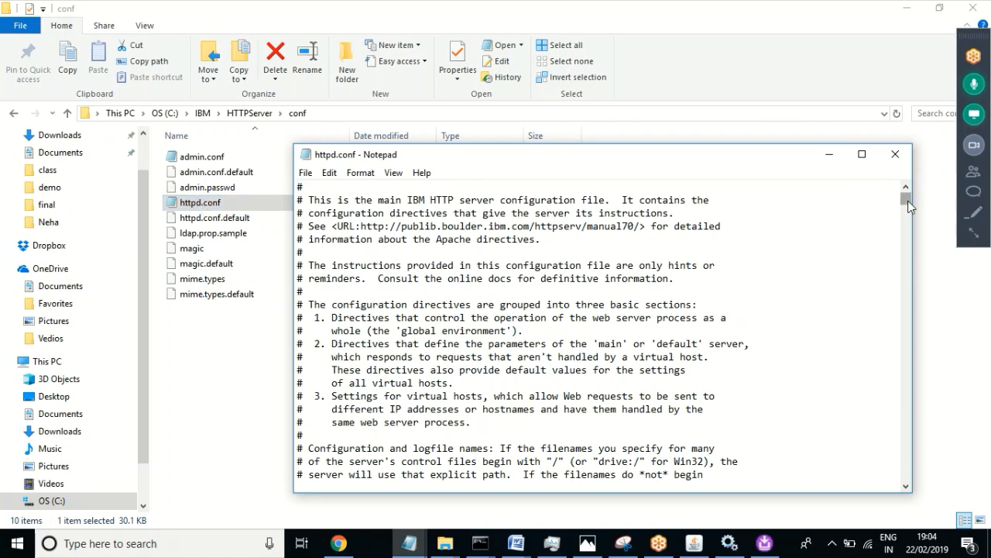
pyautogui.moveTo(908, 205); pyautogui.dragTo(911, 484)
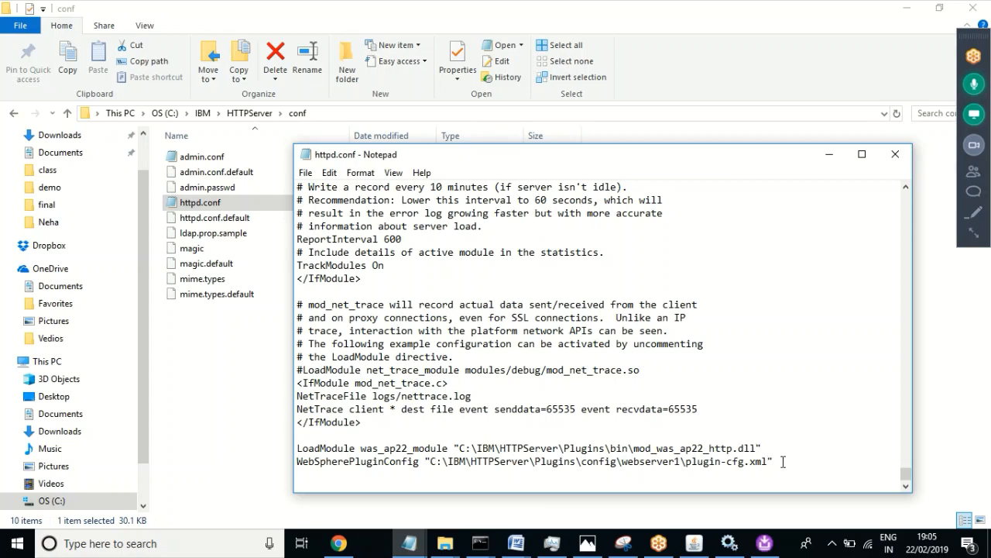
pyautogui.click(896, 154)
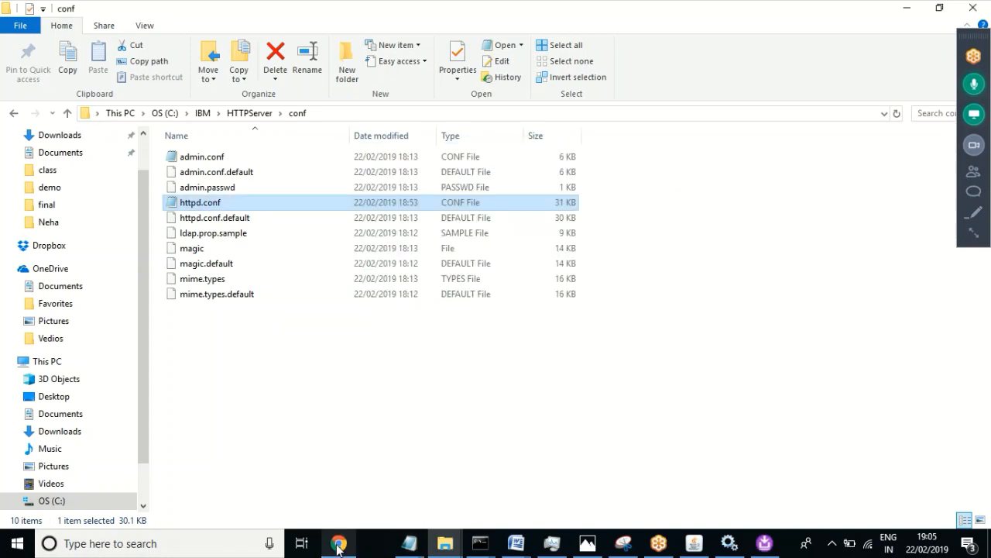
# Step: Select webserver1 on the Web servers page and generate its plug-in configuration
pyautogui.click(339, 544)
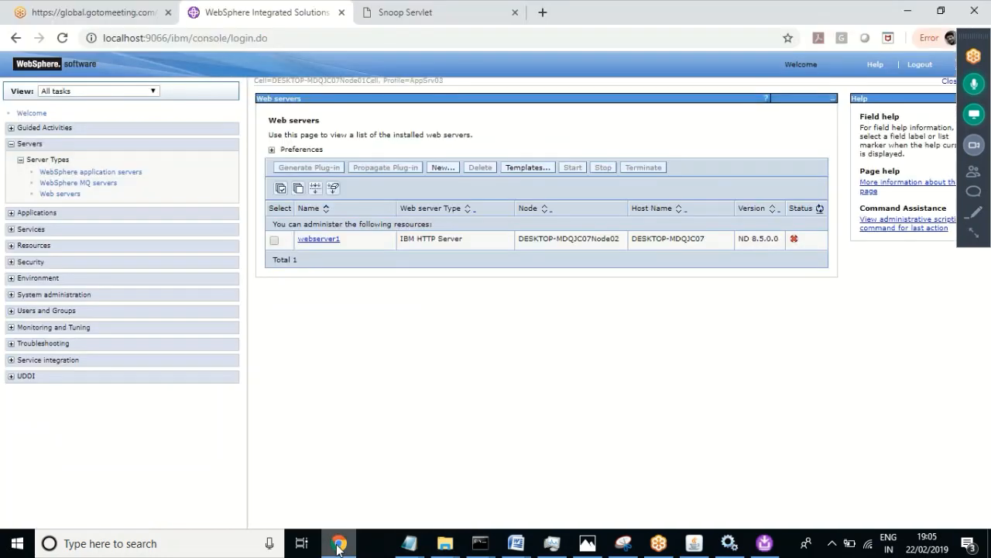
pyautogui.click(273, 242)
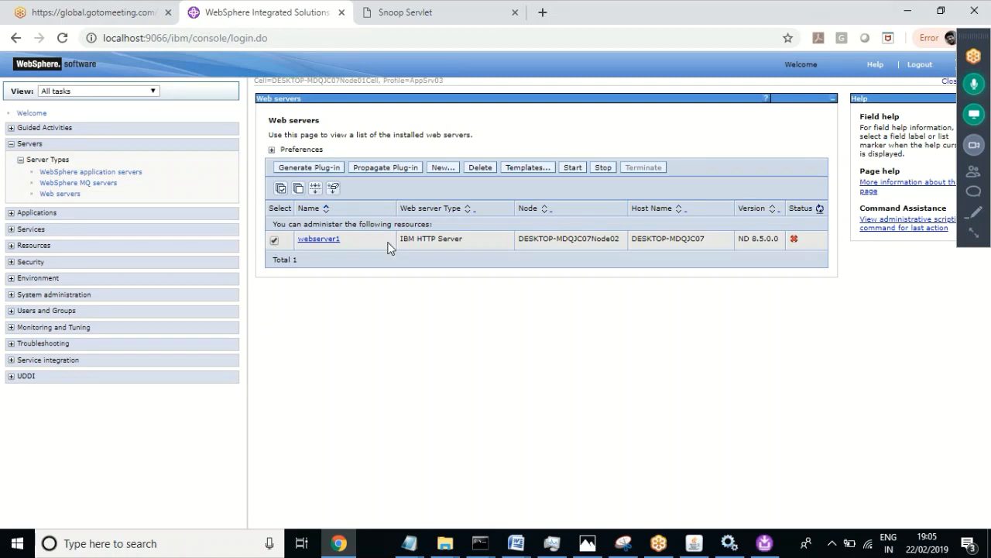
pyautogui.click(301, 169)
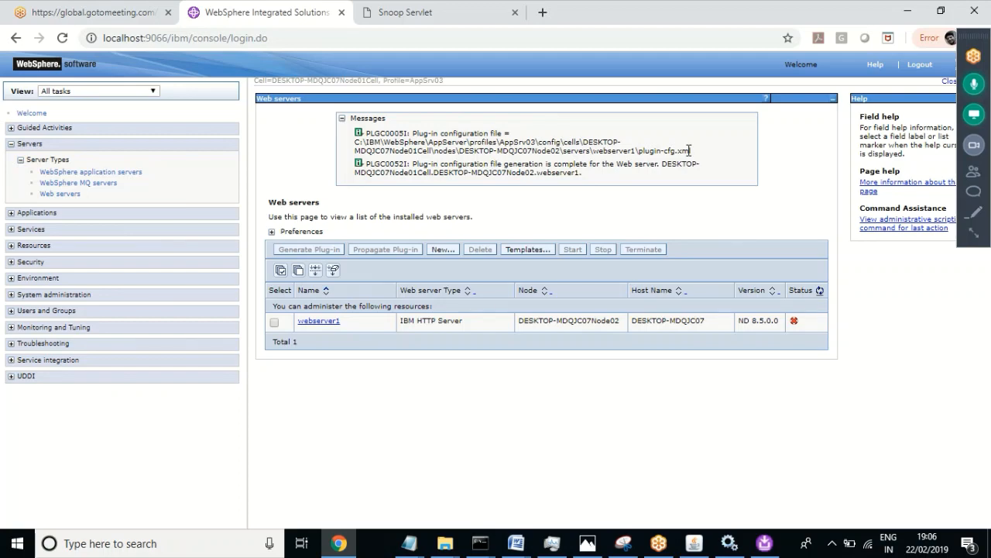
pyautogui.click(445, 543)
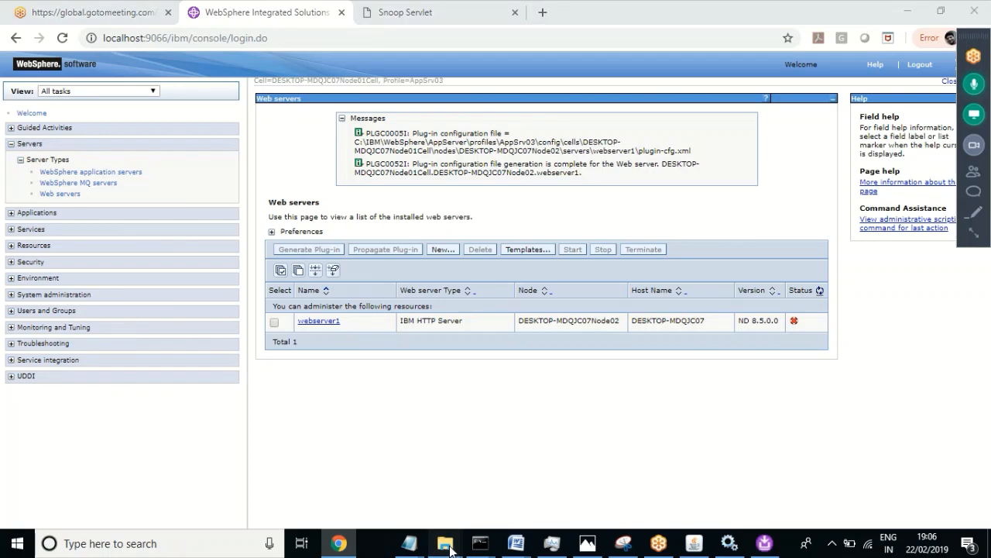
# Step: Check HTTPServer's Plugins\config\webserver1 folder, then return to the console
pyautogui.click(263, 486)
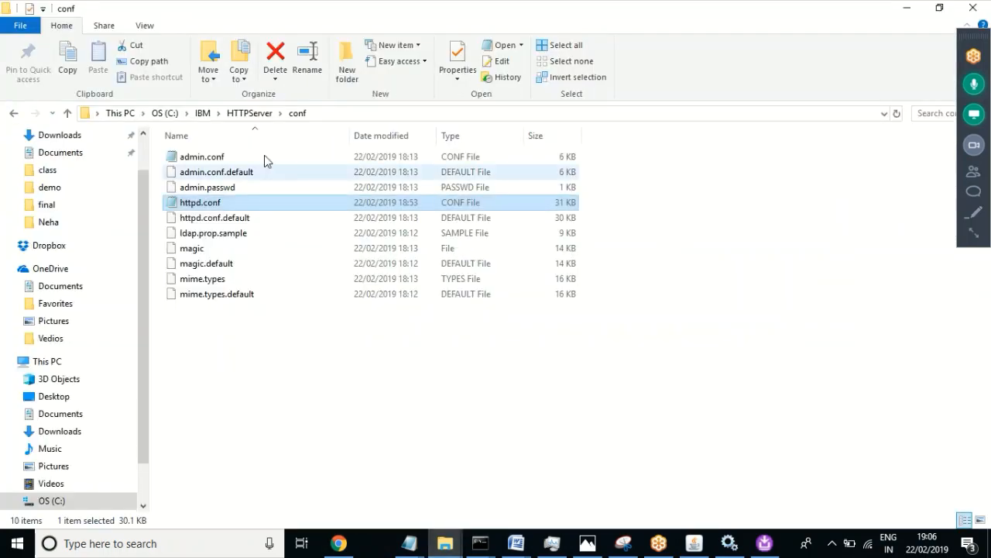
pyautogui.click(250, 113)
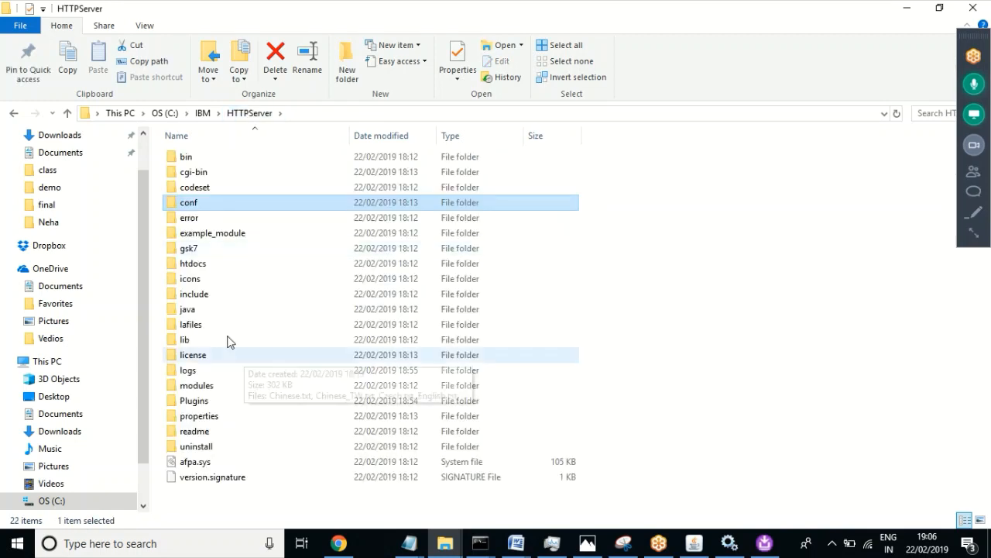
pyautogui.doubleClick(195, 401)
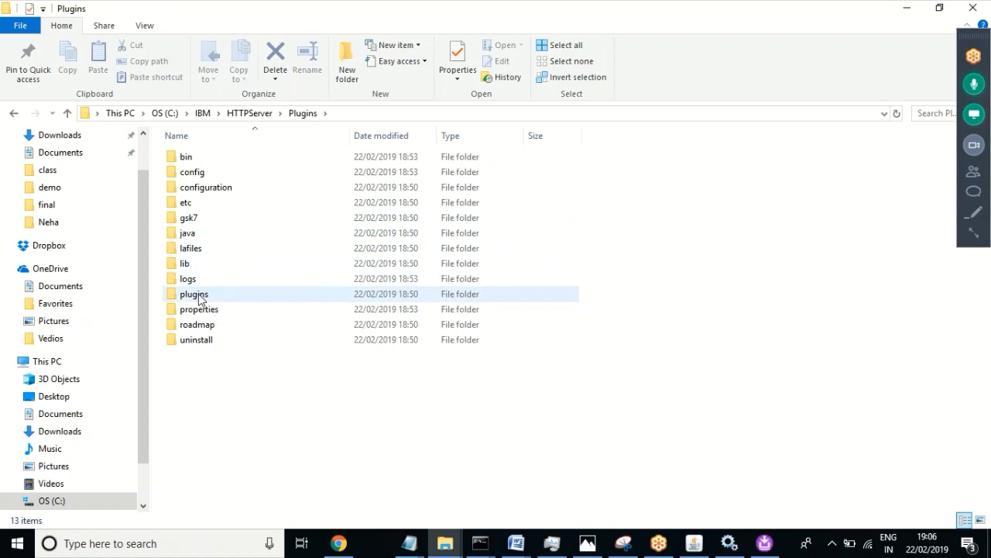
pyautogui.doubleClick(195, 172)
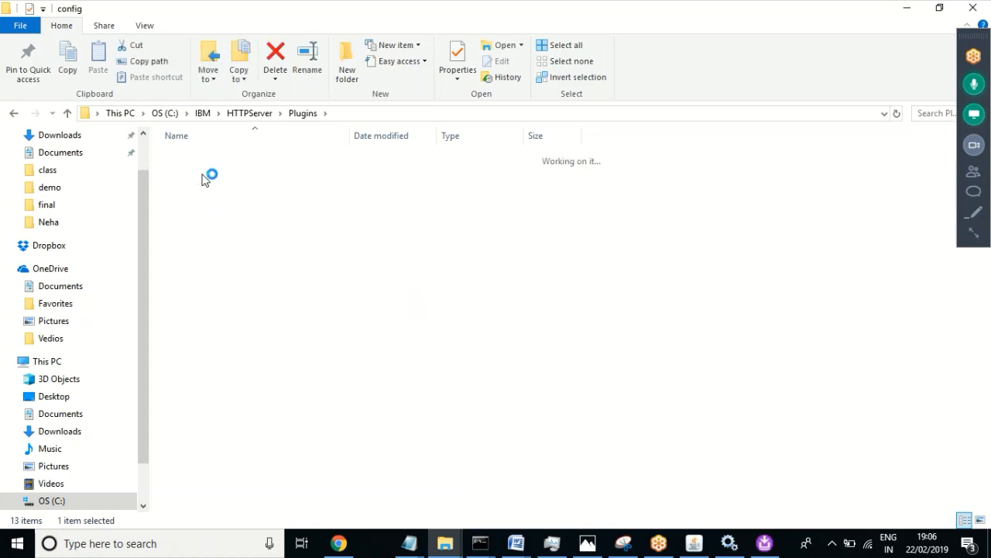
pyautogui.doubleClick(209, 178)
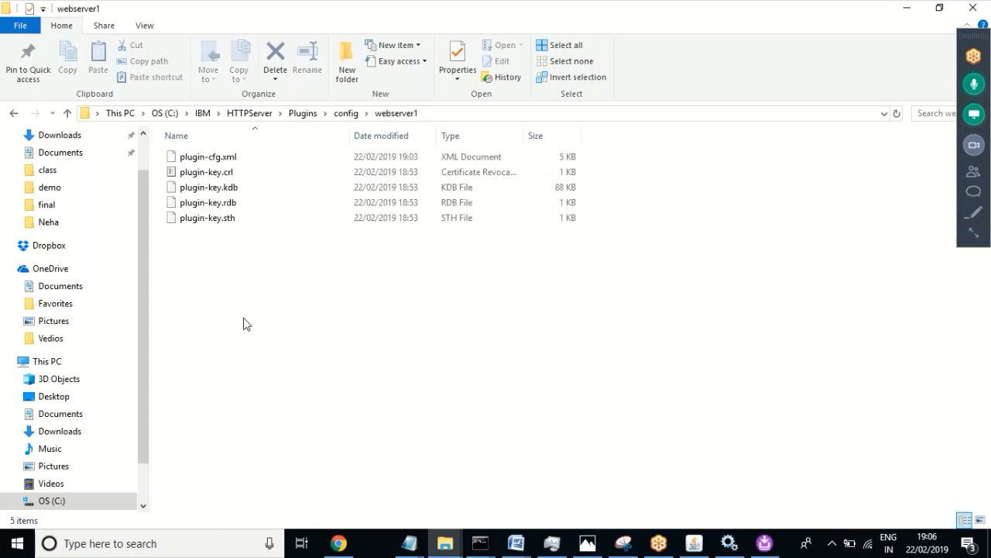
pyautogui.click(346, 113)
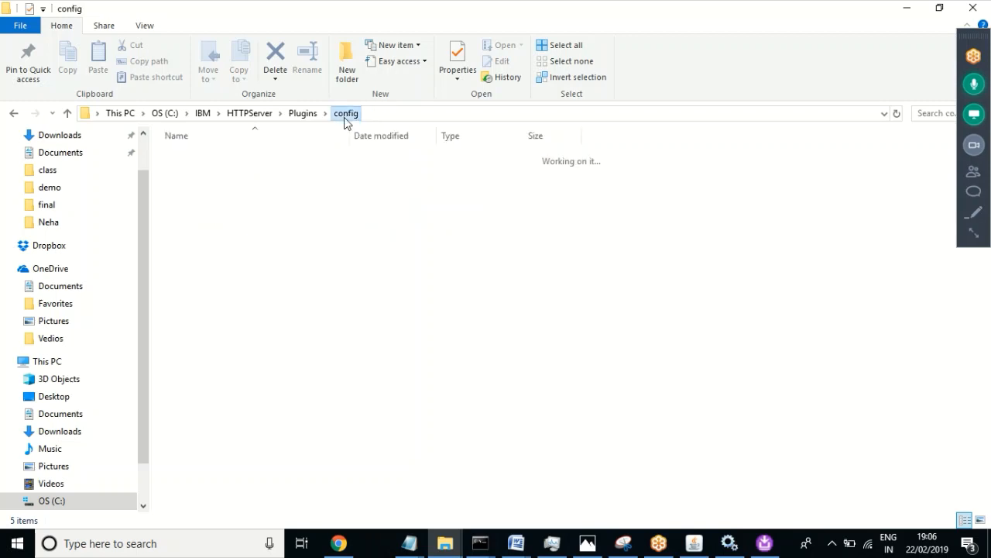
pyautogui.click(339, 540)
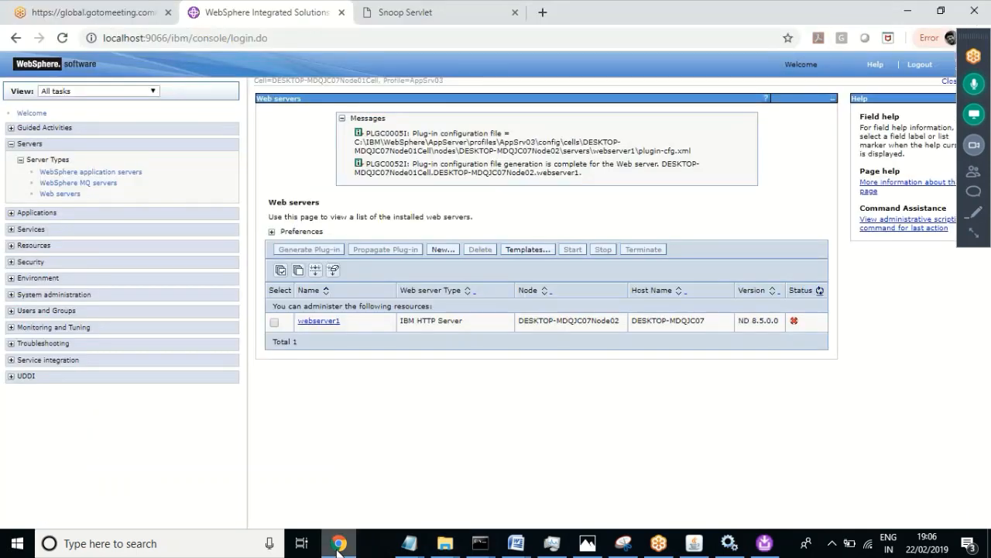
# Step: Propagate webserver1's plugin-cfg.xml to C:\IBM\HTTPServer\Plugins\config\webserver1 and confirm the message
pyautogui.click(274, 322)
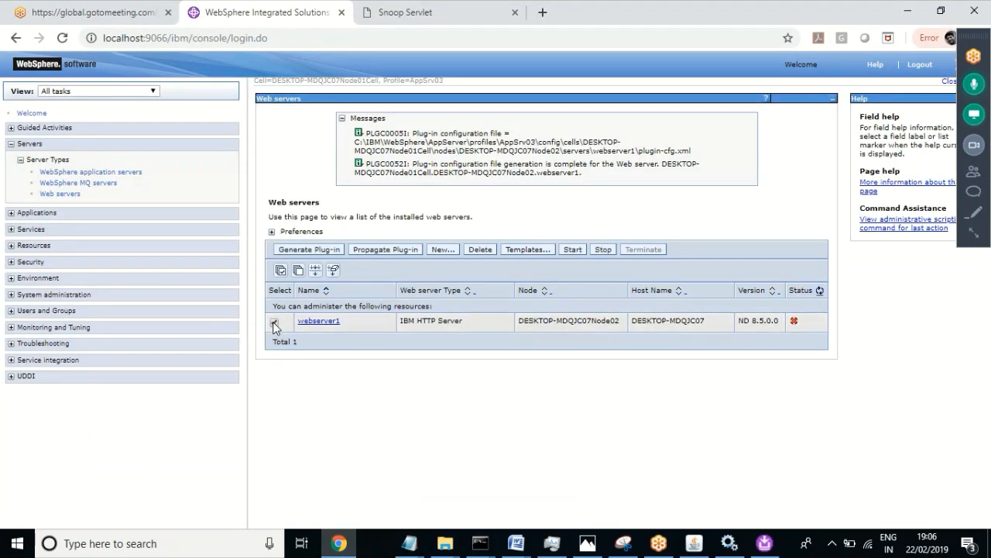
pyautogui.click(398, 249)
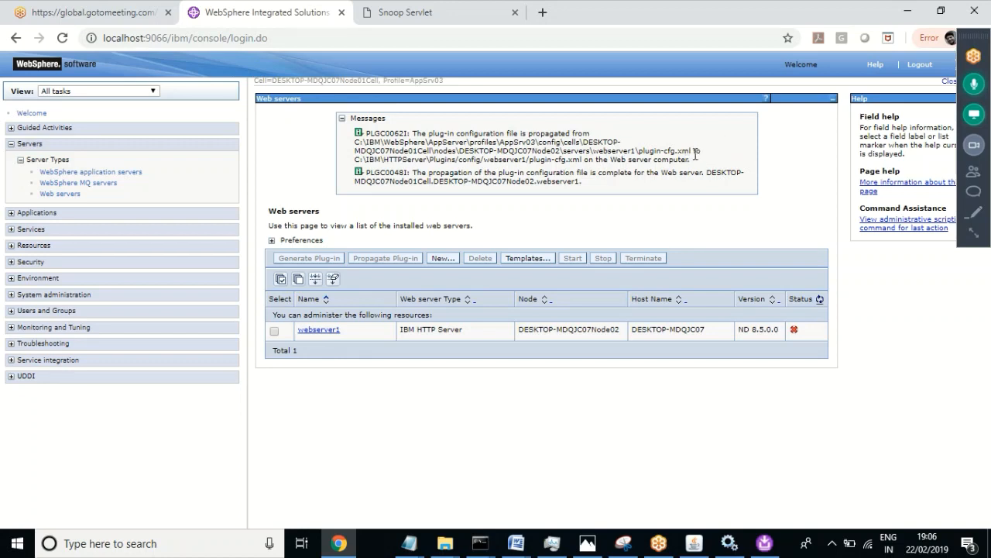
pyautogui.moveTo(691, 160); pyautogui.dragTo(358, 135)
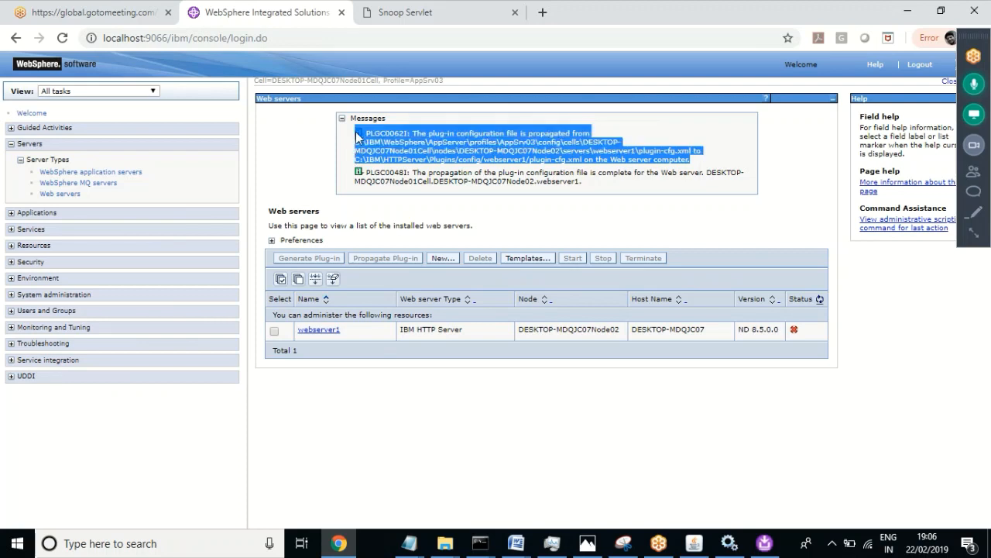
pyautogui.click(560, 465)
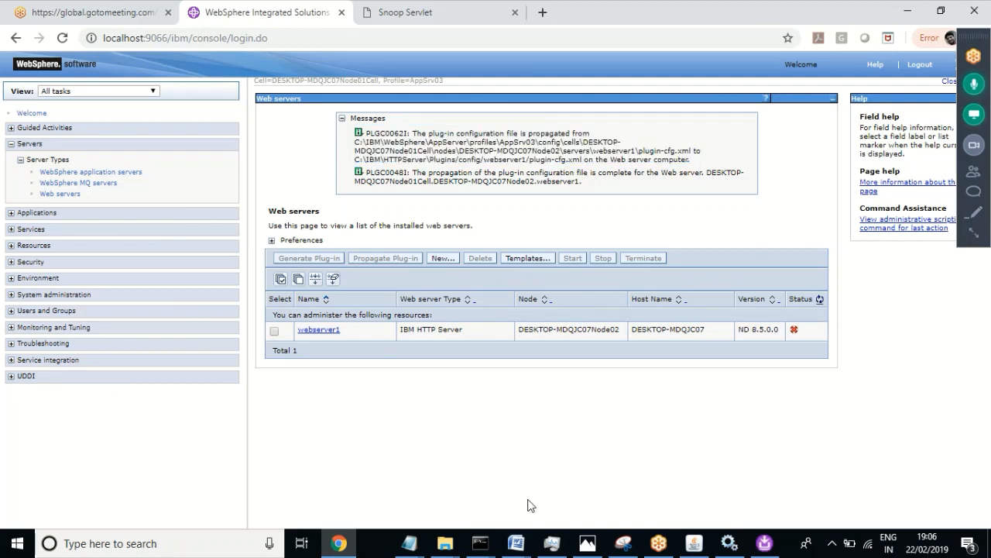
# Step: Log out of the WebSphere Integrated Solutions Console
pyautogui.moveTo(480, 542)
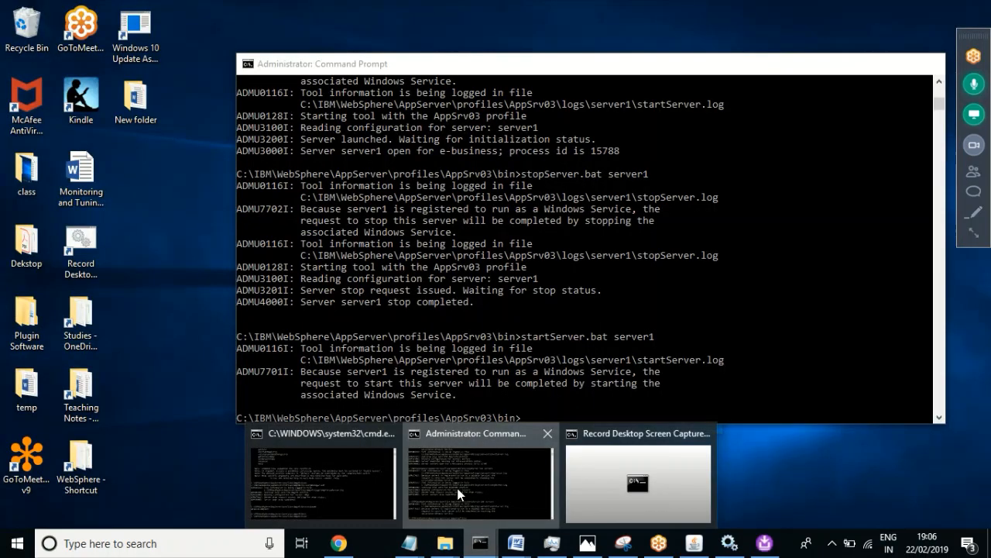
pyautogui.click(459, 494)
pyautogui.click(594, 385)
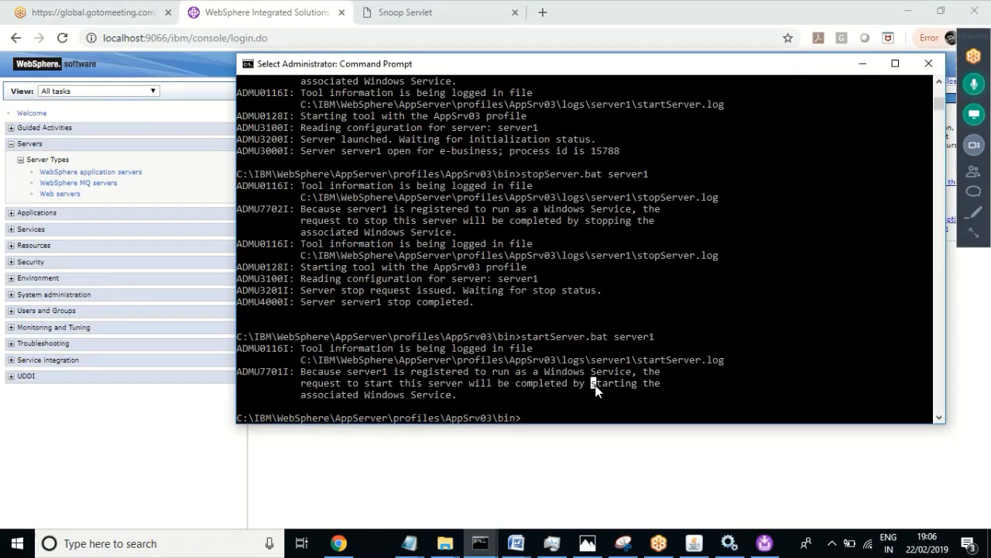
pyautogui.click(308, 505)
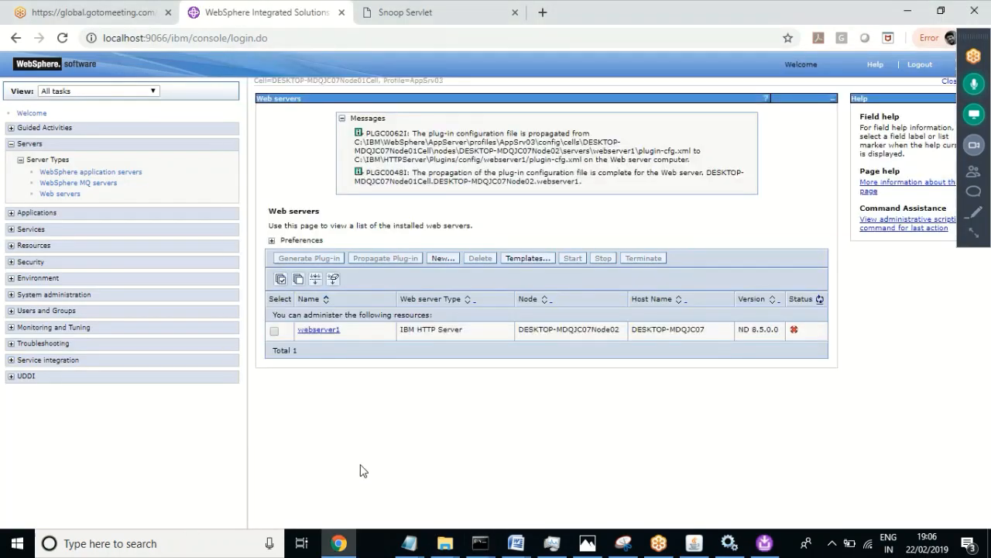
pyautogui.click(920, 67)
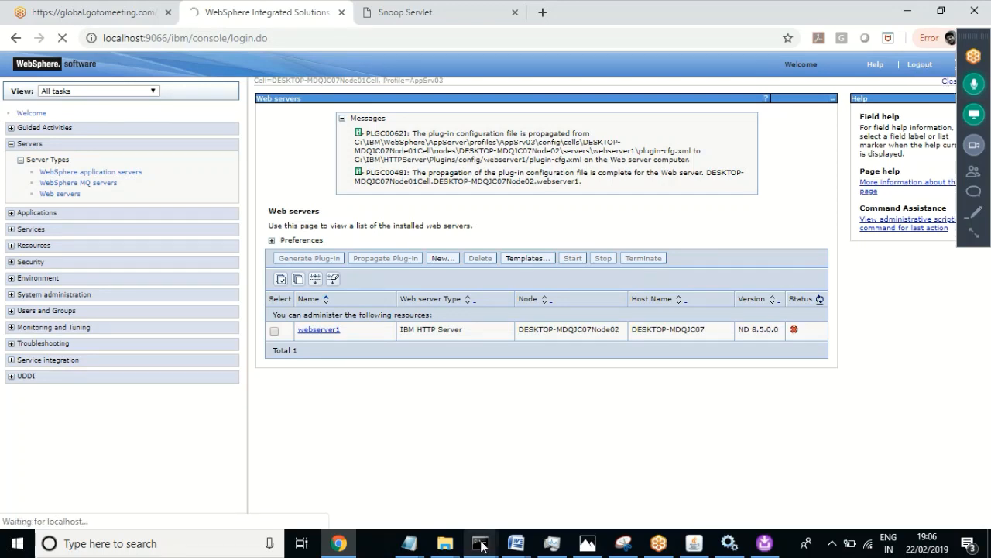
# Step: Run stopServer.bat server1 in the Command Prompt and wait until the stop completes
pyautogui.moveTo(480, 542)
pyautogui.click(471, 475)
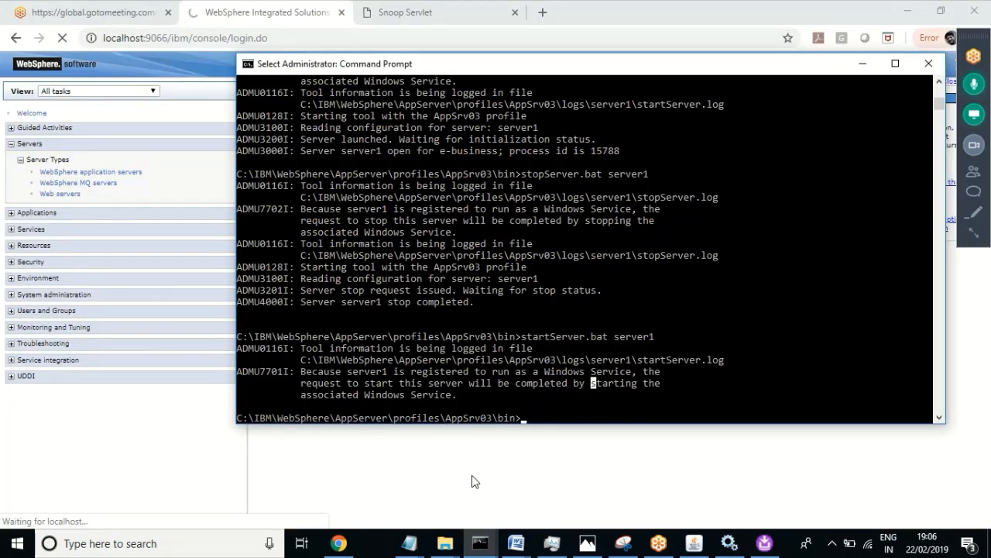
pyautogui.press('Escape')
pyautogui.write('stop')
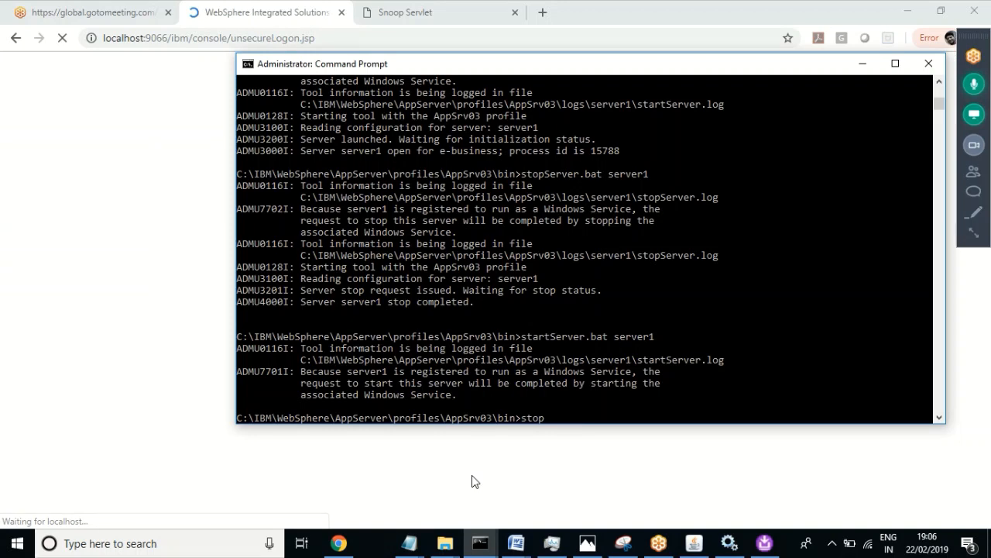
pyautogui.write('Server.bat server1')
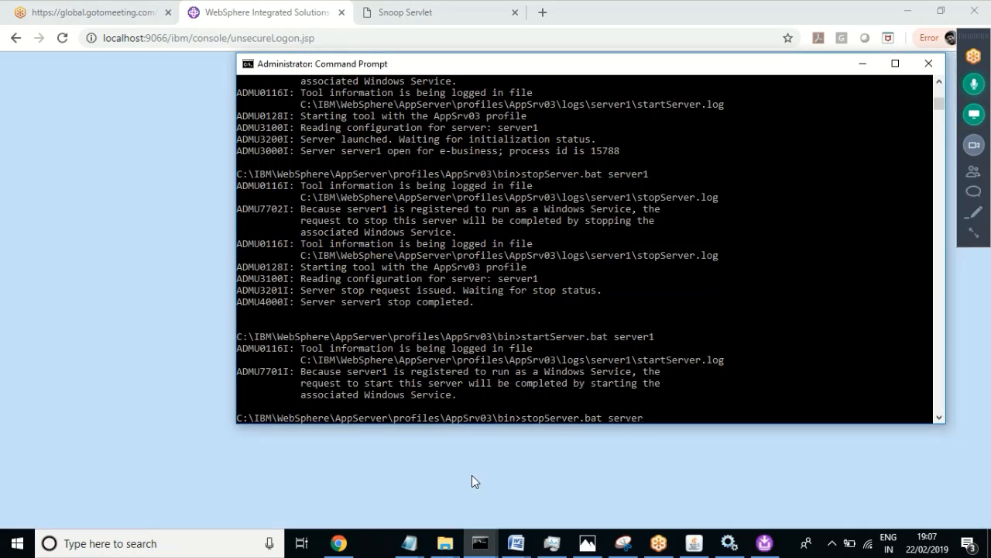
pyautogui.press('Return')
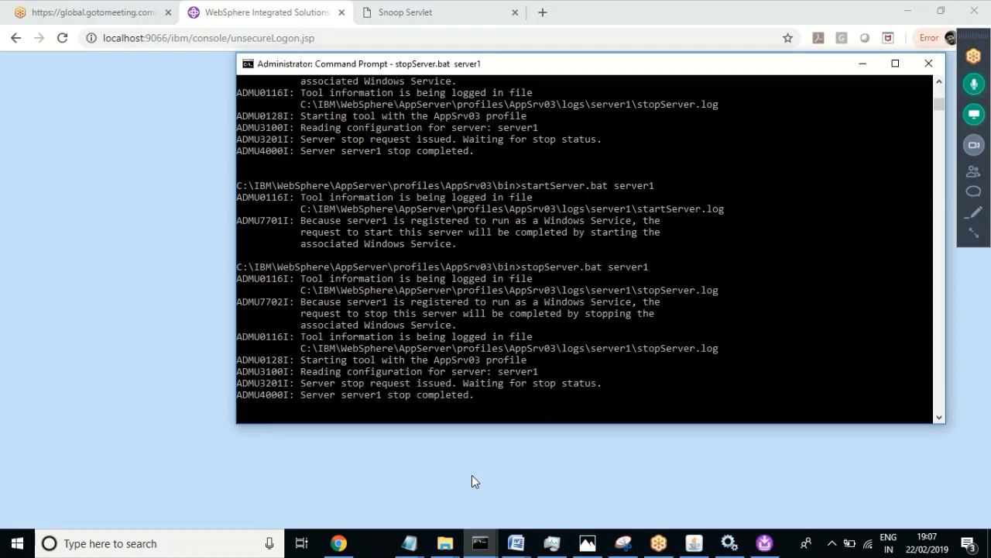
pyautogui.write('s')
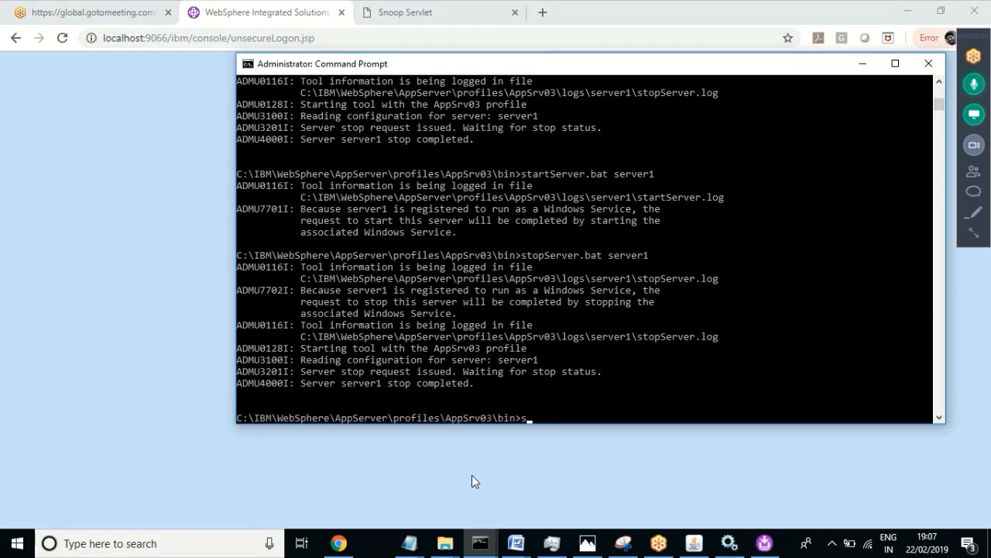
pyautogui.write('tar')
# Step: Run startServer.bat server1 until it reports open for e-business with process id 29944
pyautogui.press('Tab')
pyautogui.write('server')
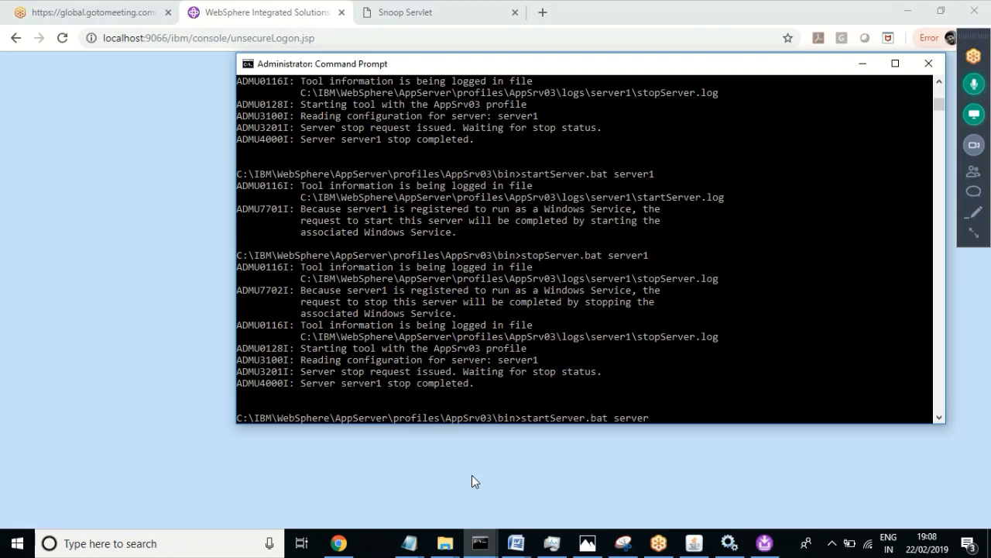
pyautogui.write('1')
pyautogui.press('Return')
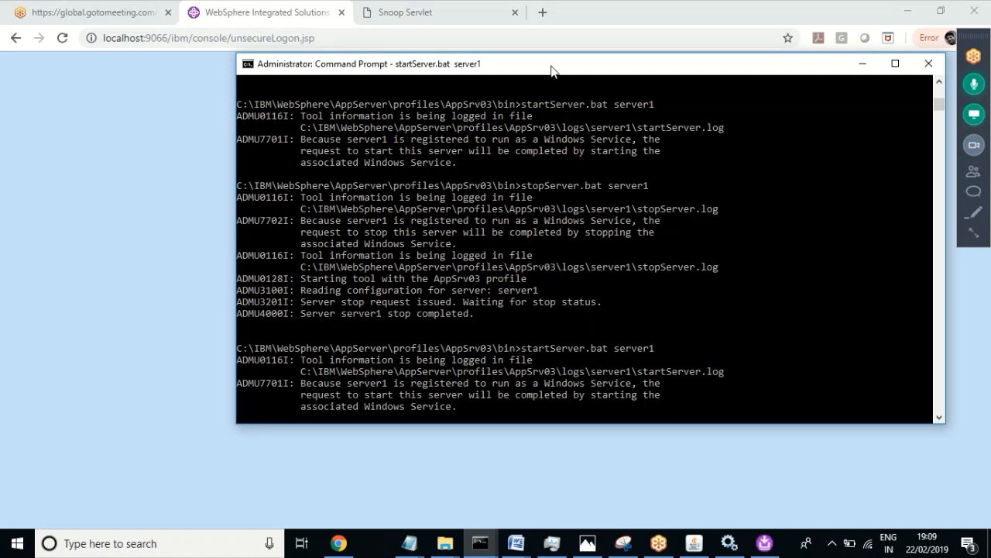
pyautogui.click(973, 232)
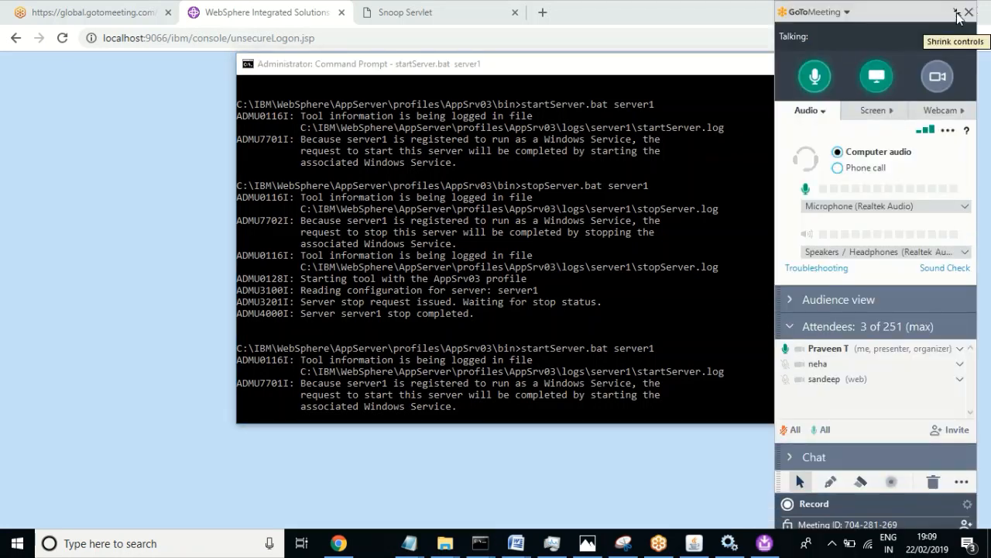
pyautogui.click(958, 13)
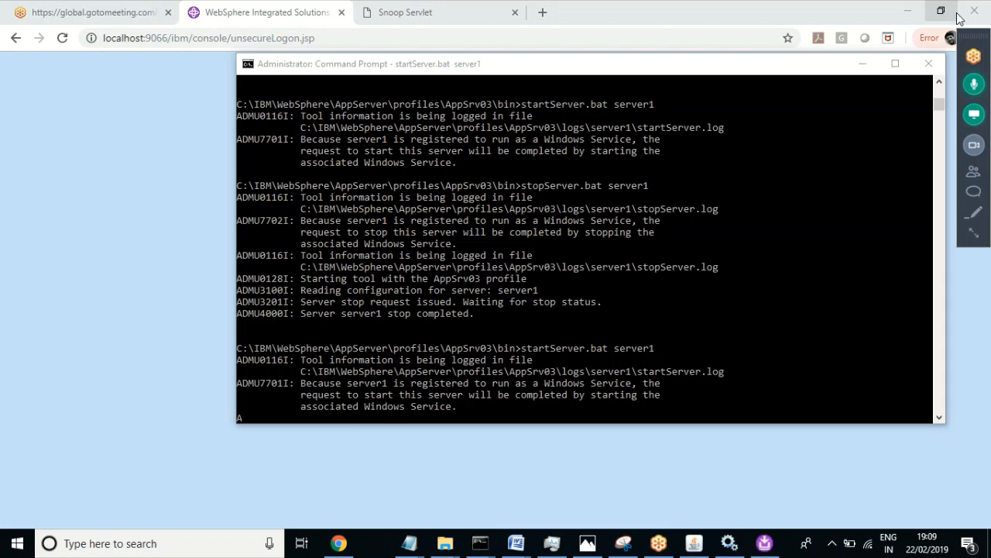
pyautogui.press('Return')
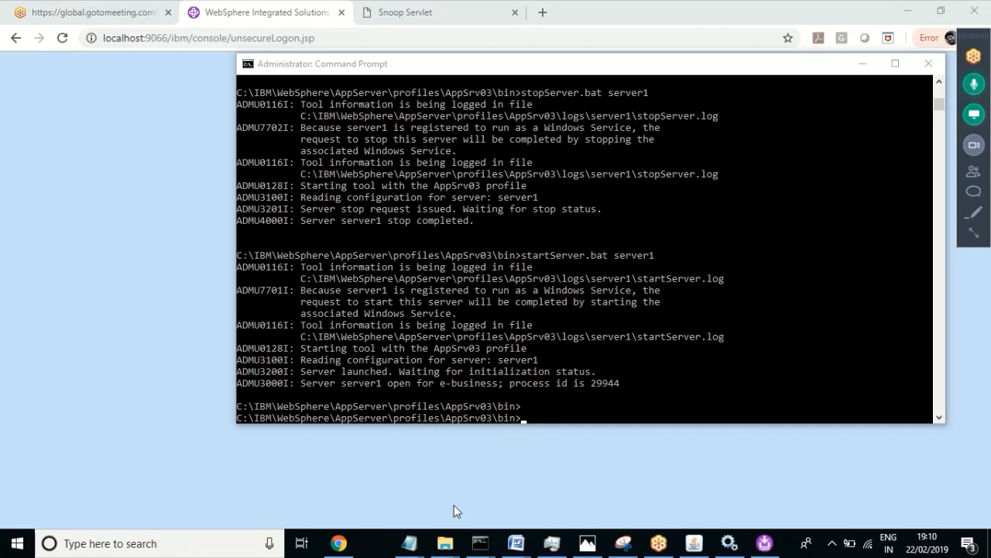
# Step: Start the IBM HTTP Server 7.0 and IBM HTTP Administration 7.0 Windows services
pyautogui.click(730, 543)
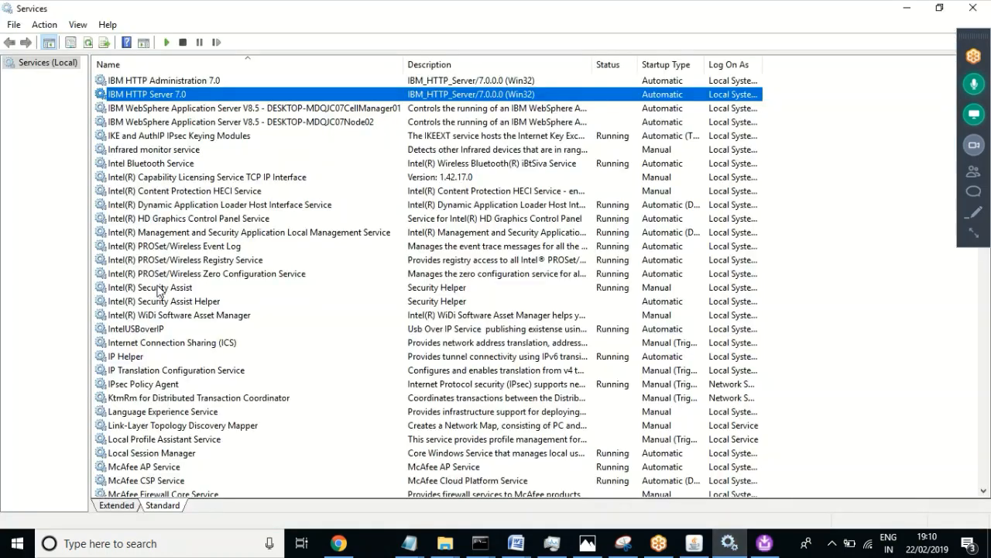
pyautogui.rightClick(137, 94)
pyautogui.click(169, 105)
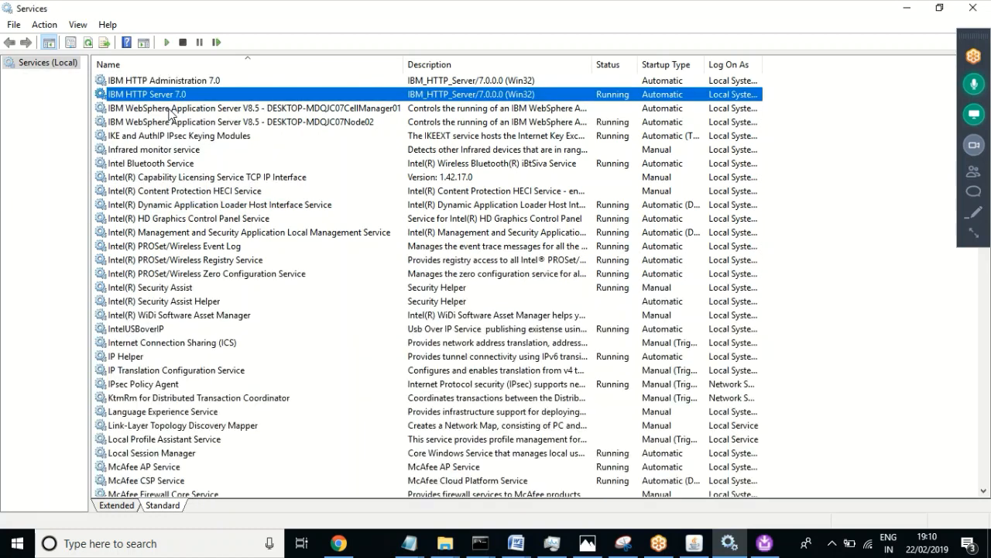
pyautogui.rightClick(205, 86)
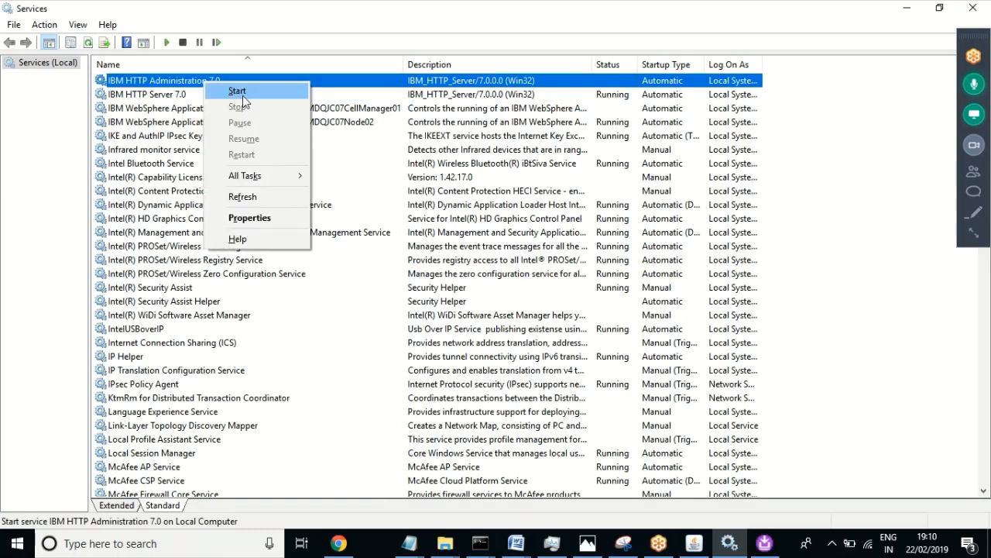
pyautogui.click(242, 93)
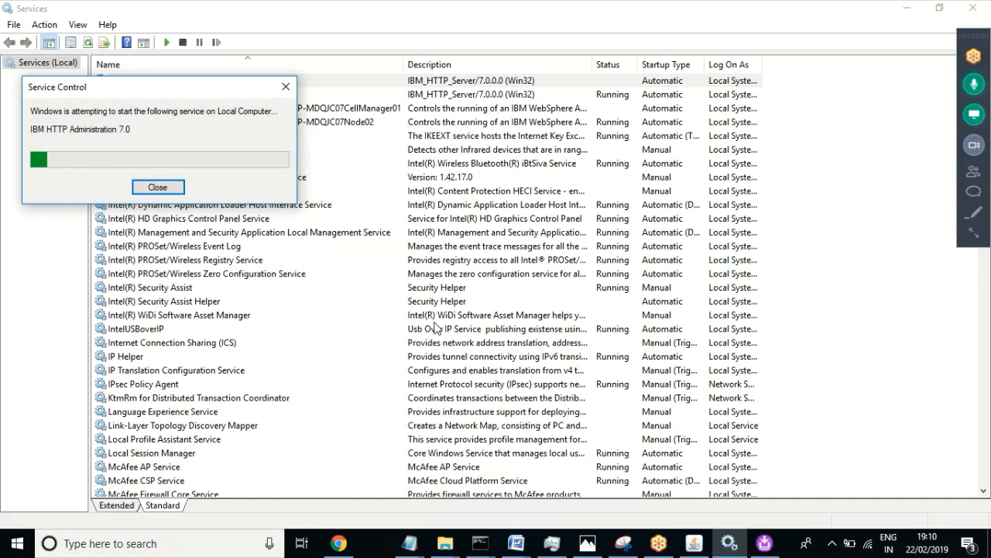
pyautogui.click(343, 543)
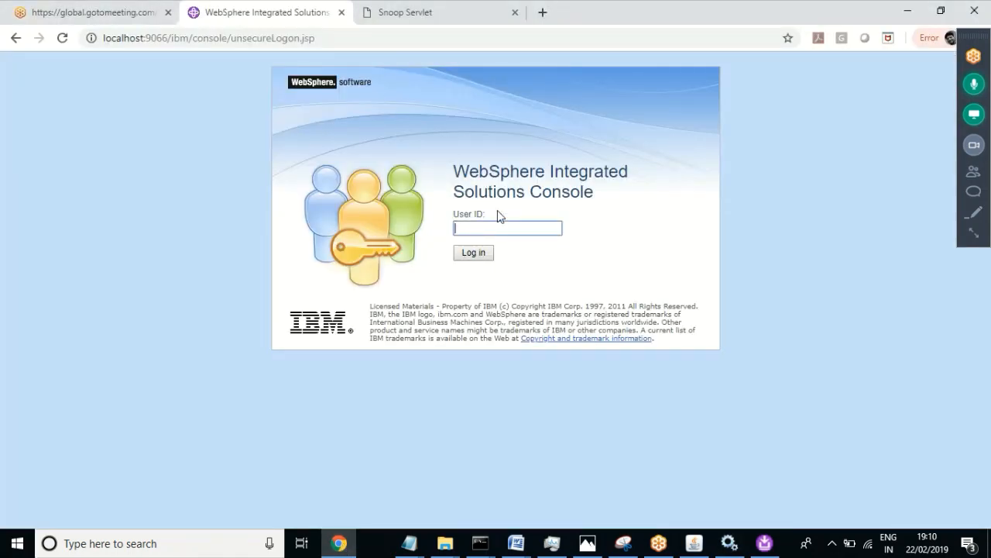
# Step: Log in to the console with the User ID to reach the Welcome page
pyautogui.click(475, 256)
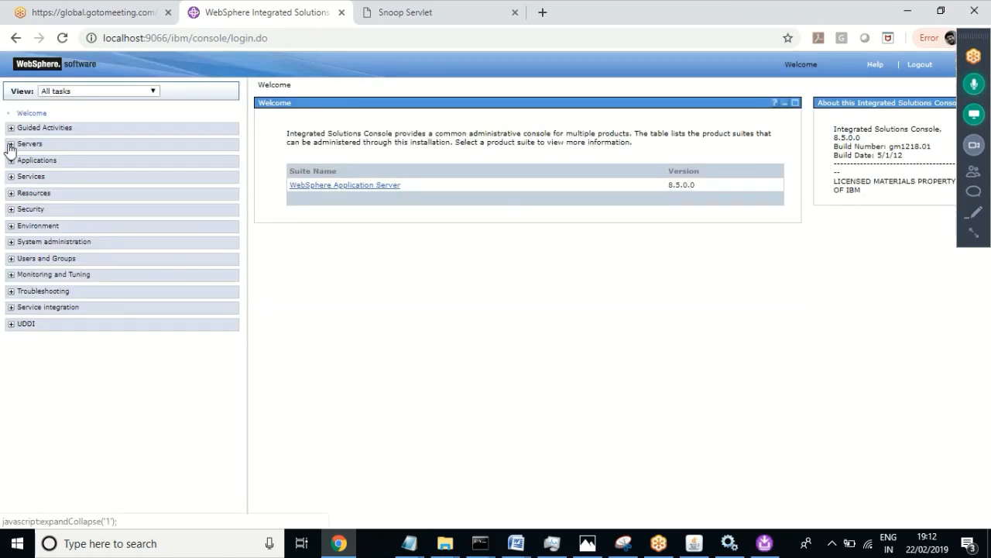
# Step: Under Servers > Server Types, view Web servers (webserver1), then the Application servers list
pyautogui.click(11, 145)
pyautogui.click(20, 160)
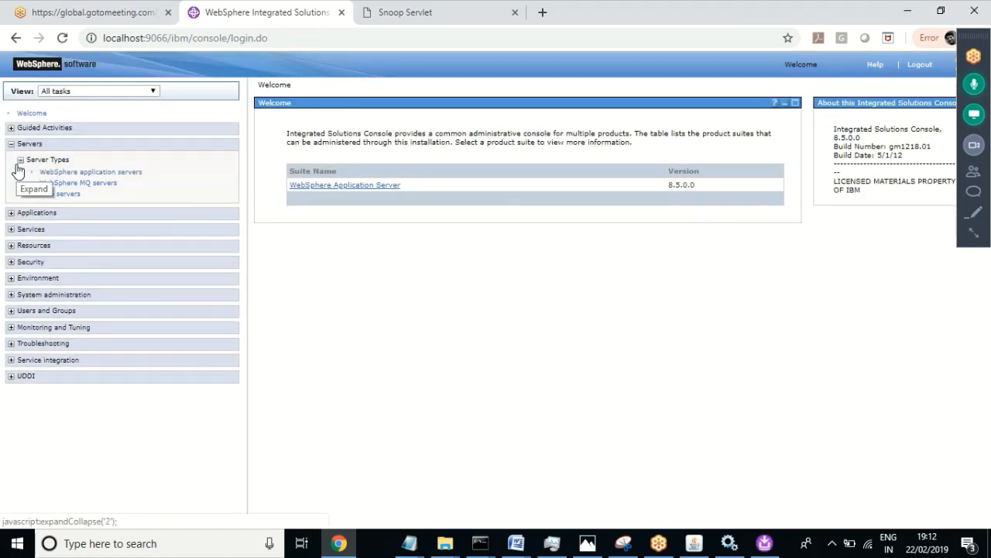
pyautogui.click(65, 194)
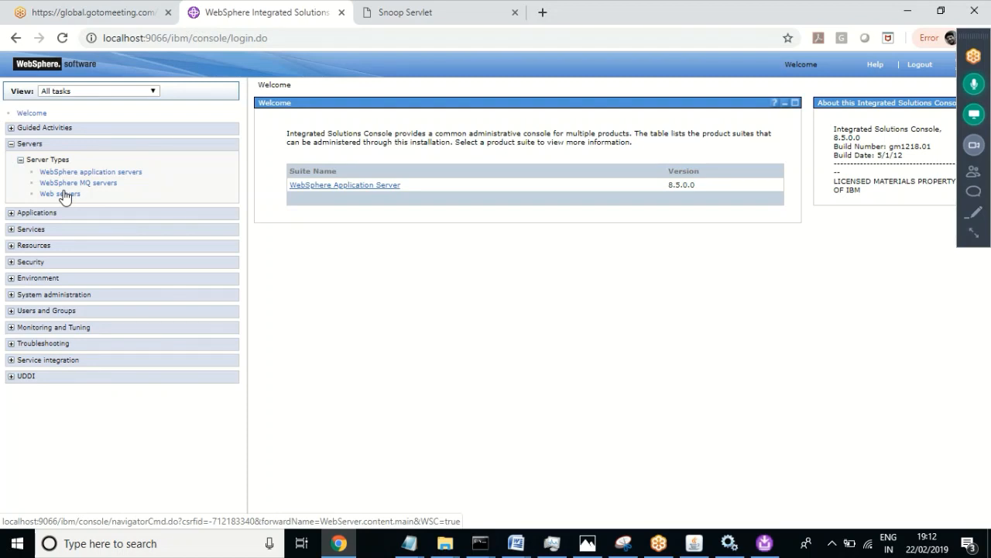
pyautogui.click(62, 194)
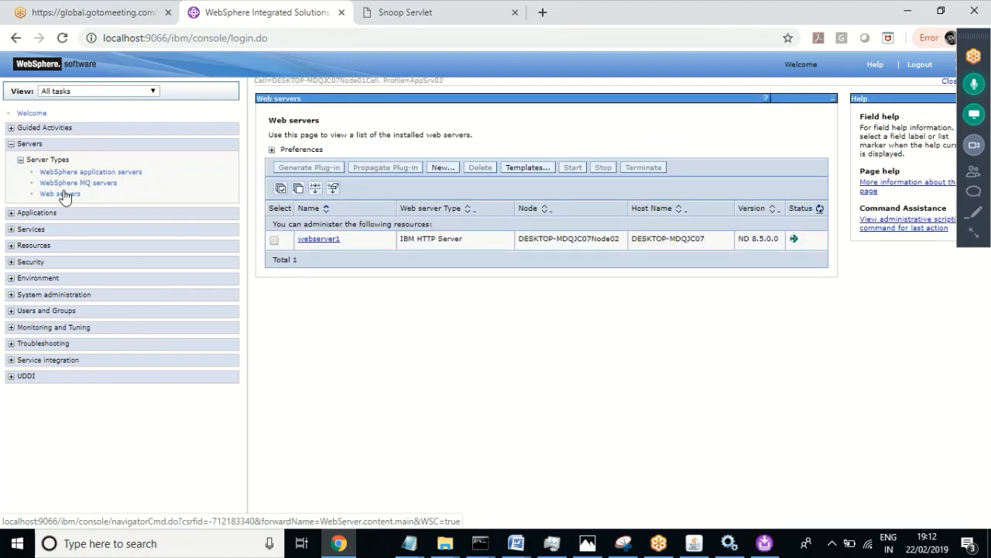
pyautogui.click(122, 178)
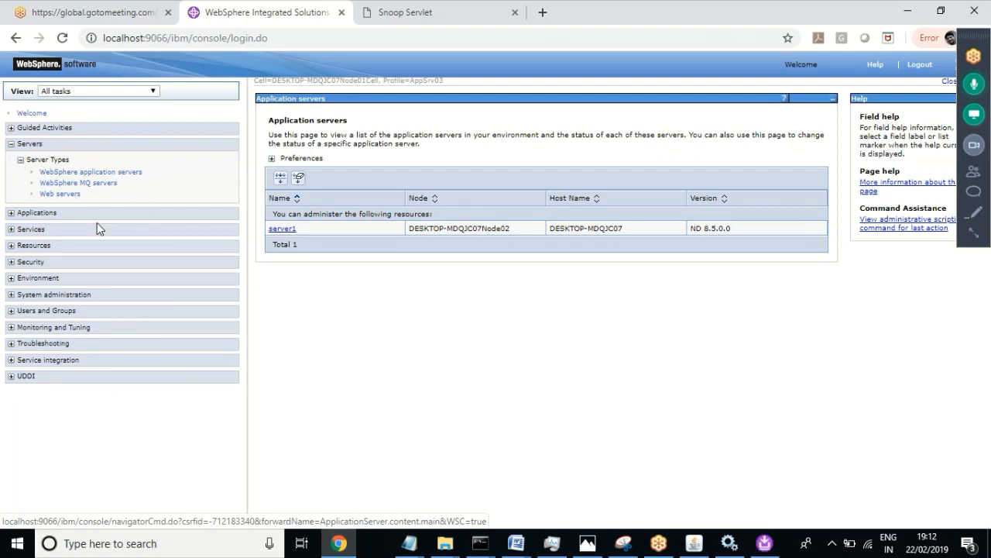
# Step: Open WebSphere enterprise applications showing DefaultApplication, ivtApp and query running
pyautogui.click(16, 231)
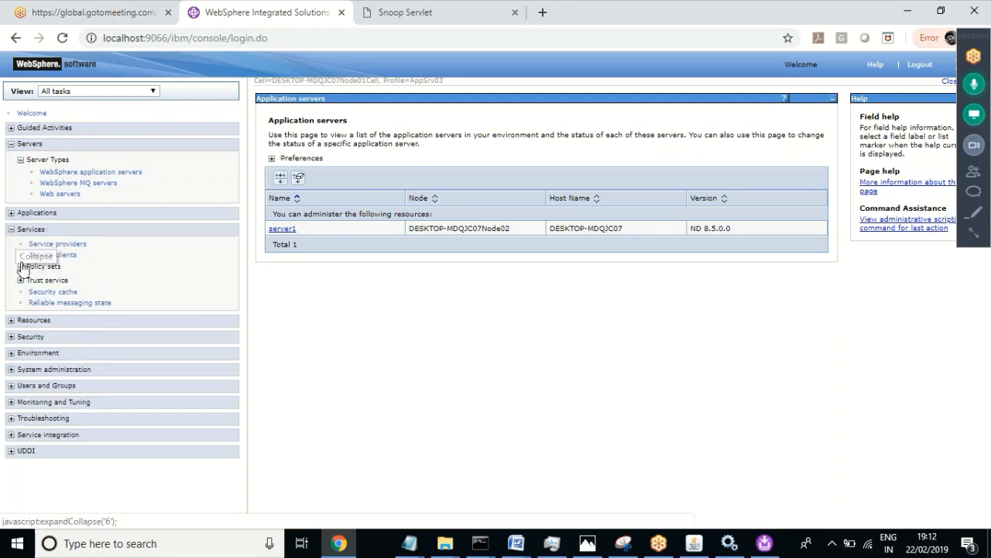
pyautogui.click(20, 267)
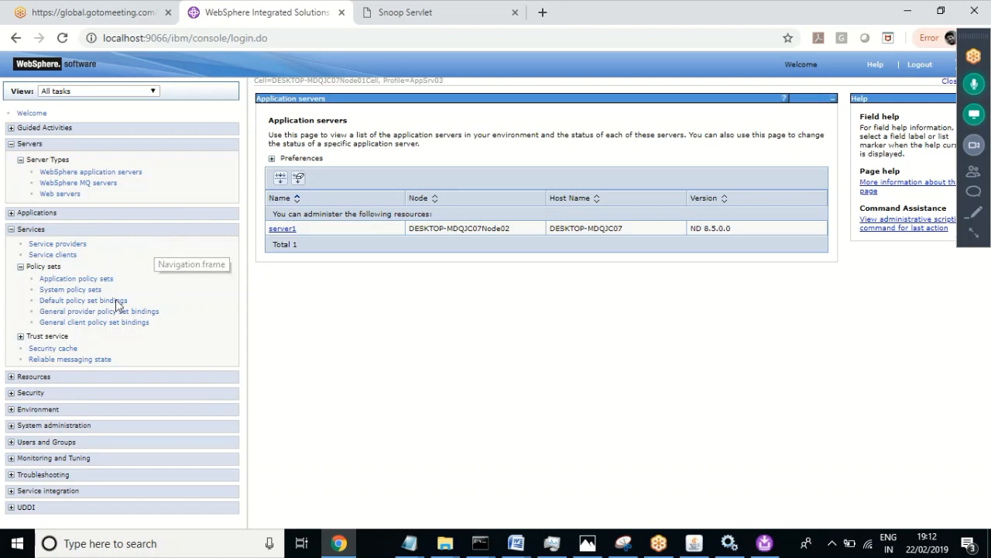
pyautogui.click(11, 212)
pyautogui.click(21, 240)
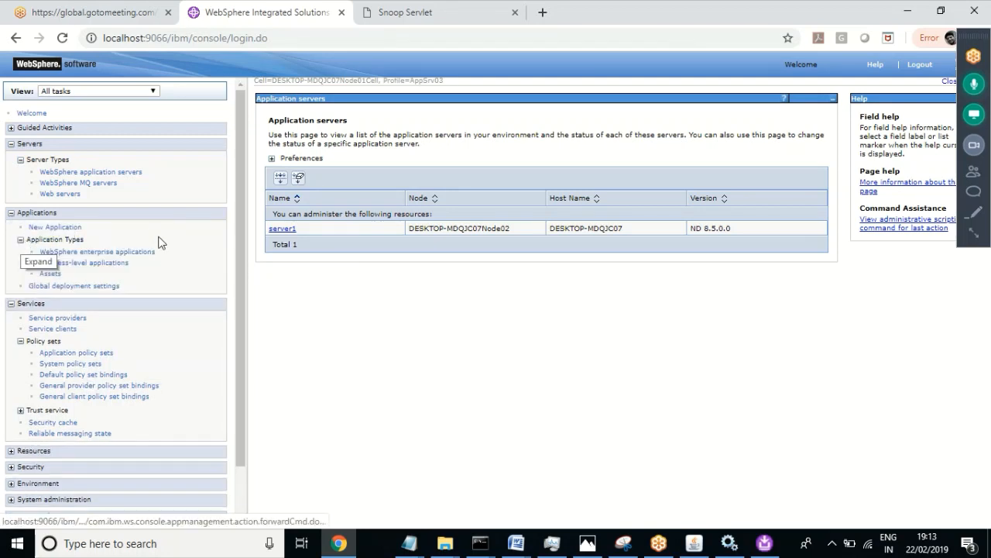
pyautogui.click(152, 258)
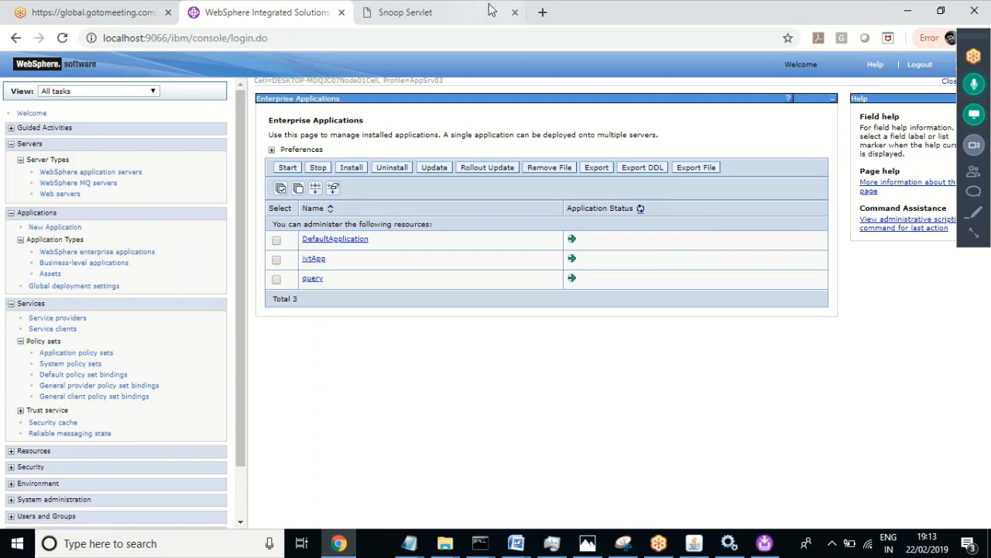
# Step: Switch to the Snoop Servlet tab and select its localhost:9084/snoop address
pyautogui.click(445, 11)
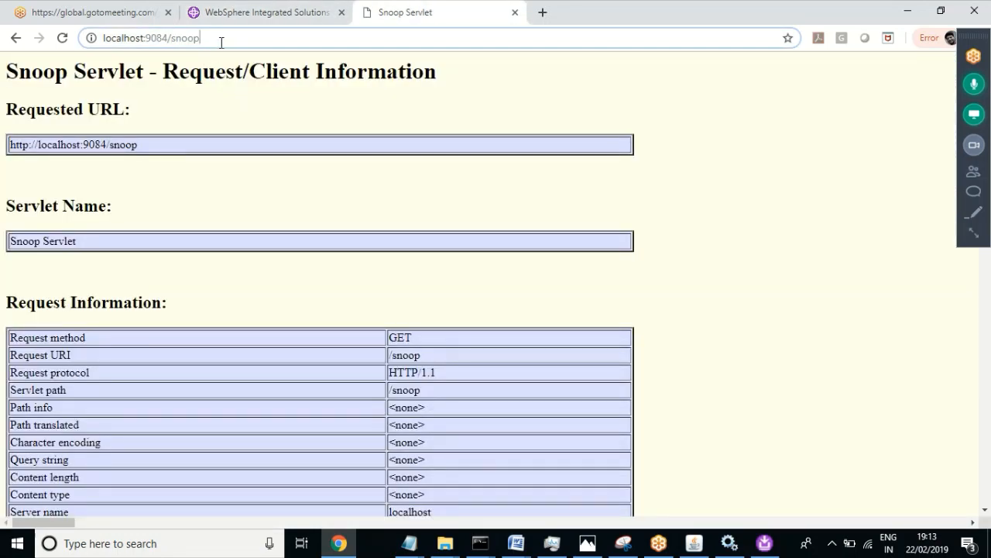
pyautogui.moveTo(221, 39); pyautogui.dragTo(17, 38)
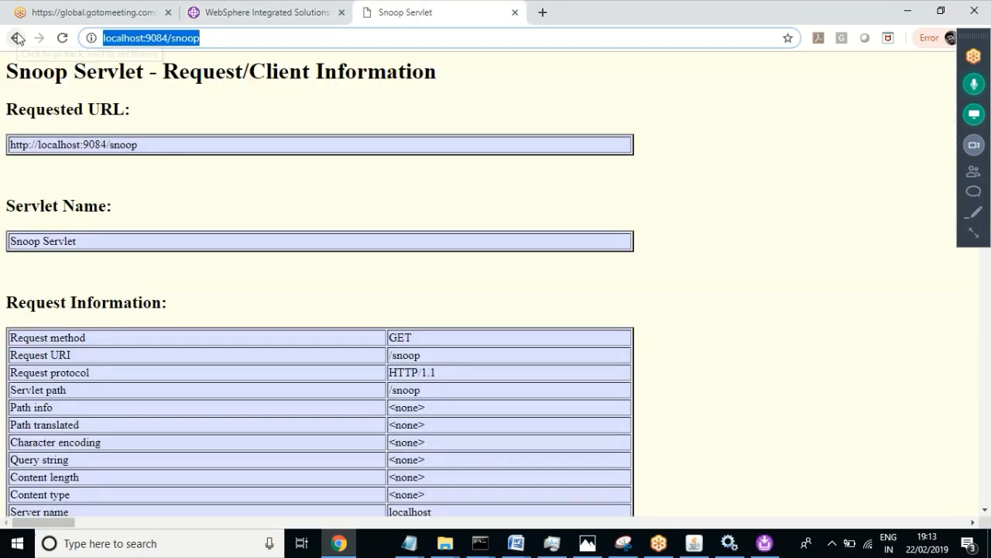
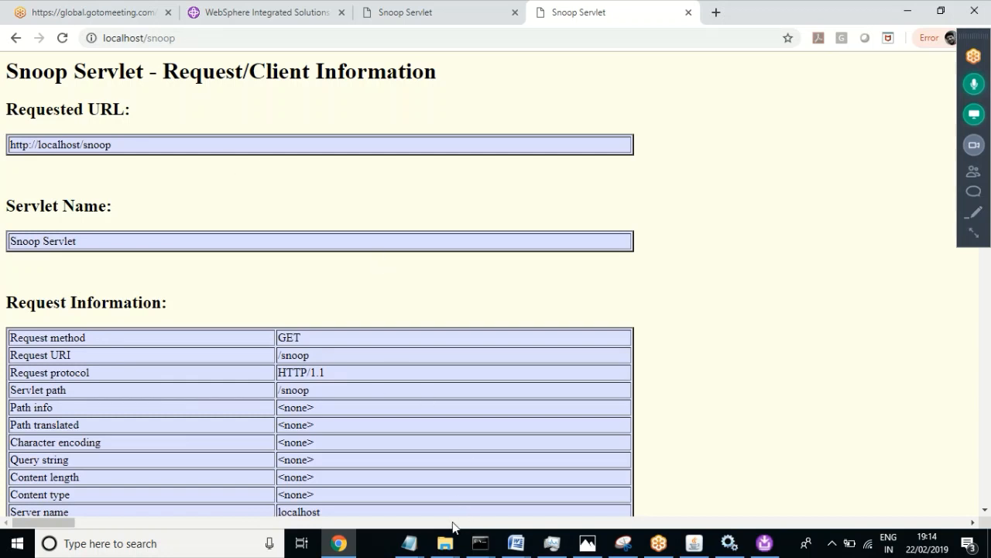
# Step: Show the open File Explorer windows from the taskbar to choose one
pyautogui.click(445, 548)
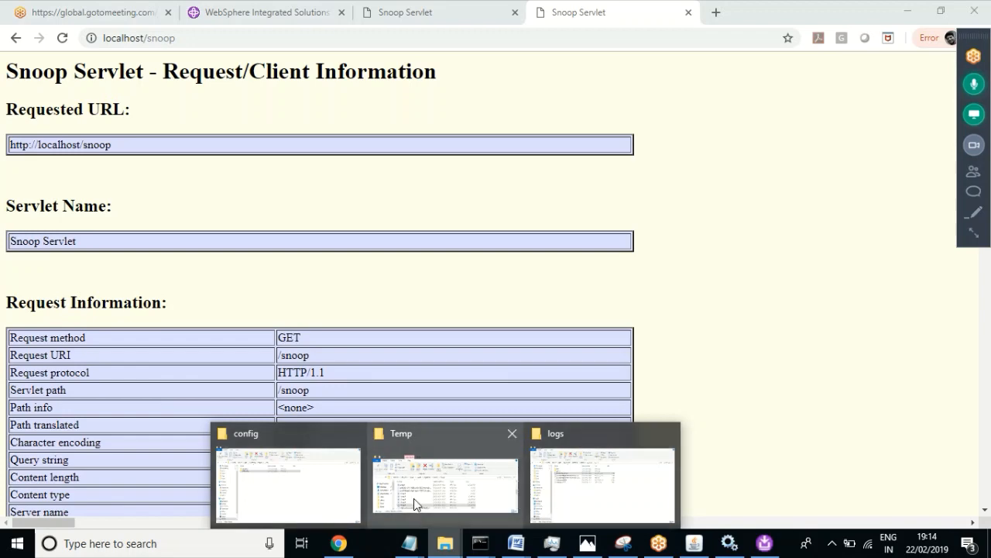
# Step: Open http_plugin.log from the Plugins > logs > webserver1 folder in the config window
pyautogui.moveTo(584, 497)
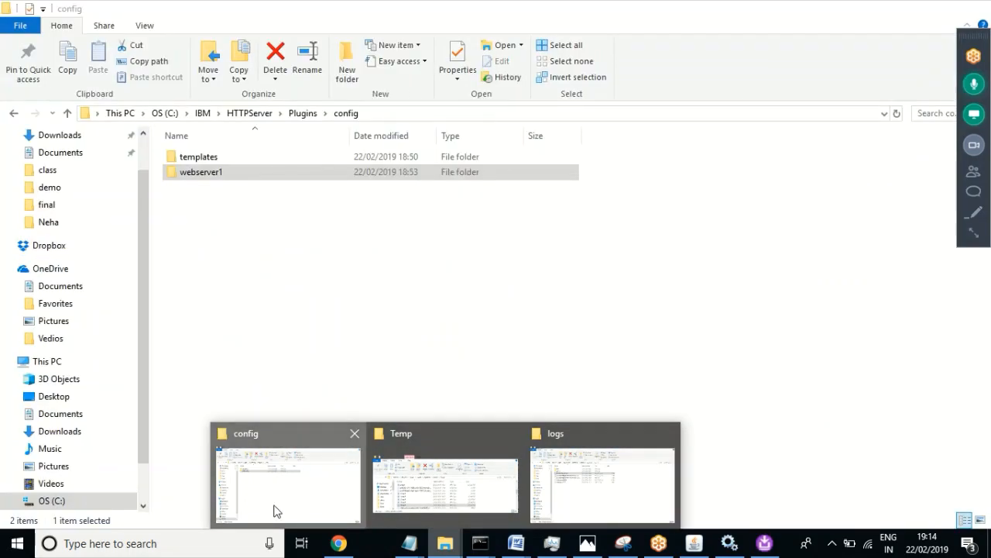
pyautogui.click(276, 510)
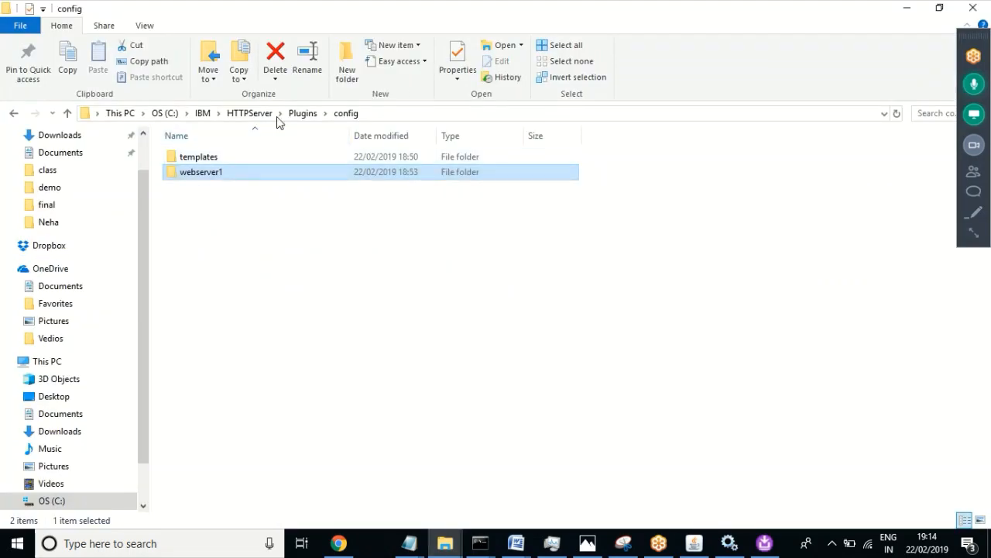
pyautogui.click(303, 114)
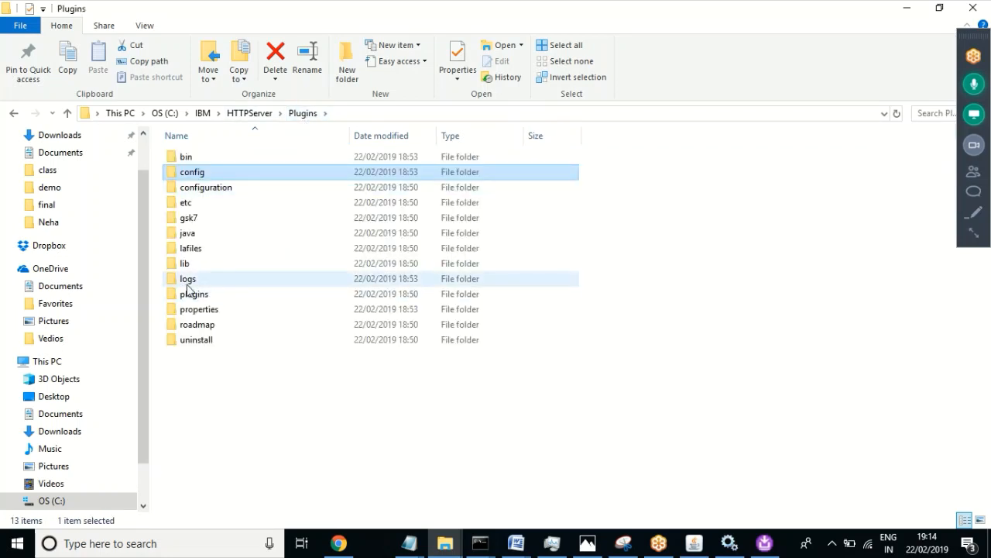
pyautogui.doubleClick(187, 283)
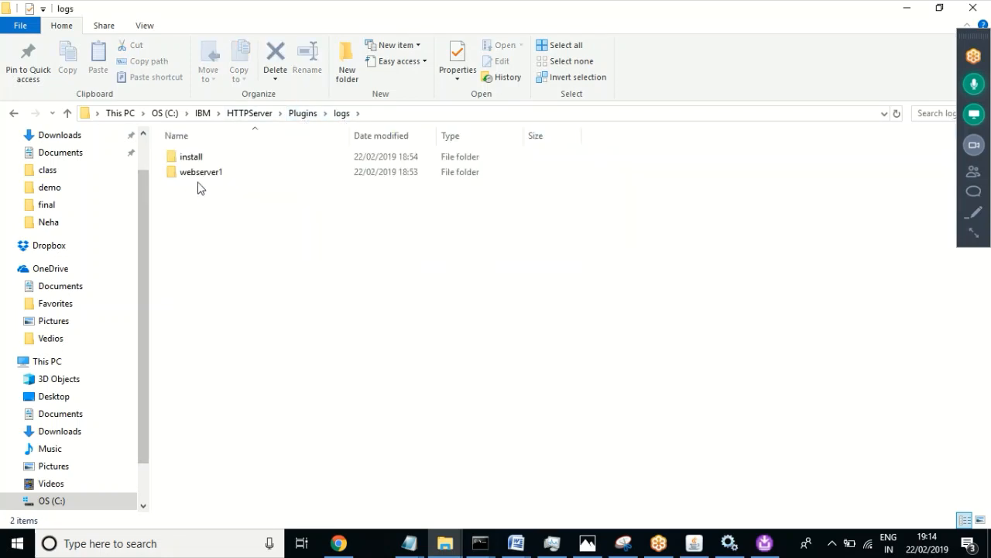
pyautogui.doubleClick(208, 176)
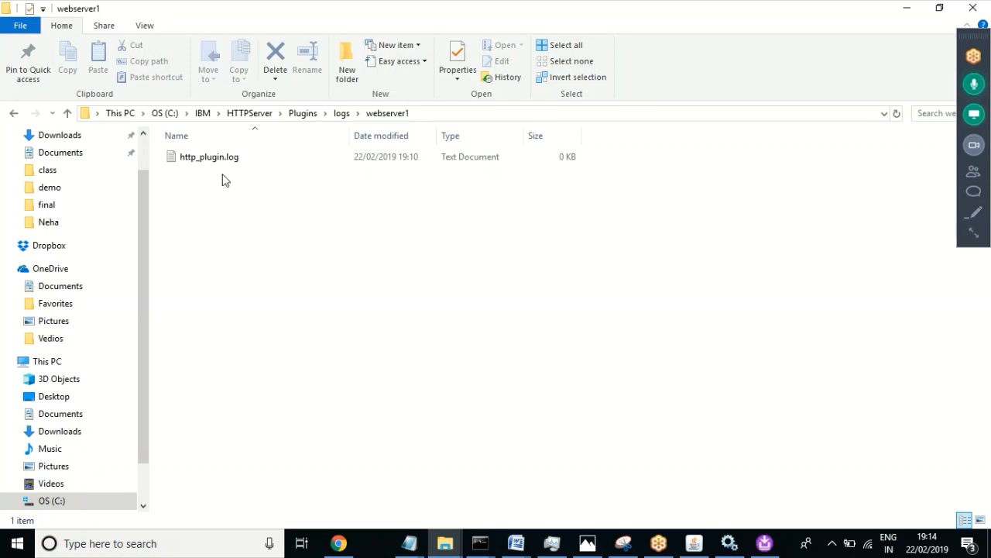
pyautogui.moveTo(217, 170)
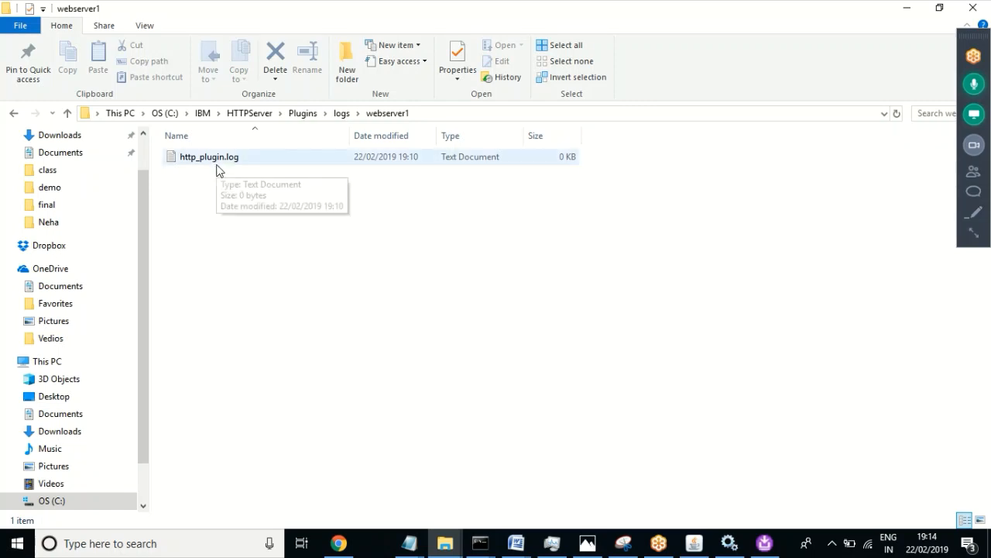
pyautogui.doubleClick(218, 164)
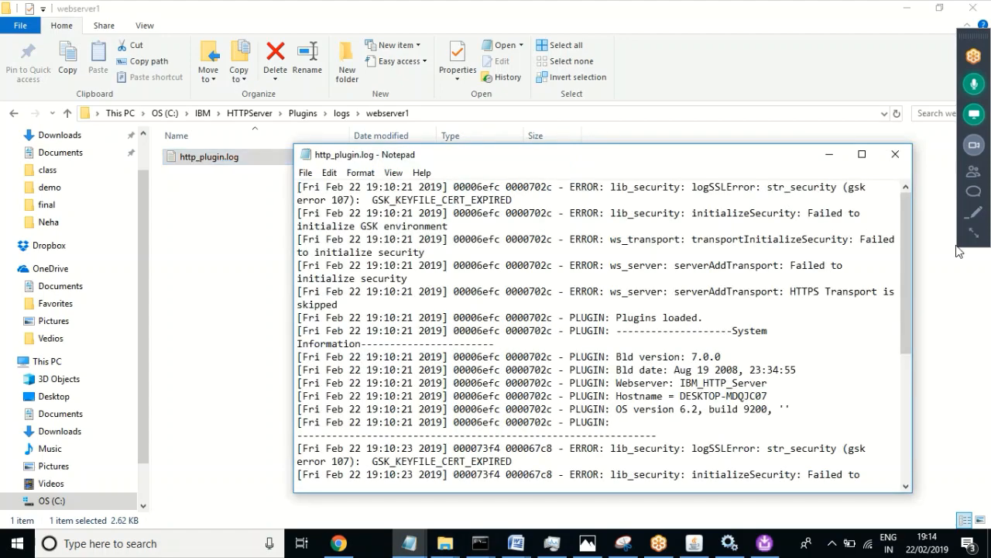
# Step: Scroll through the plugin log entries and return to Chrome's Snoop Servlet page
pyautogui.moveTo(908, 219); pyautogui.dragTo(892, 365)
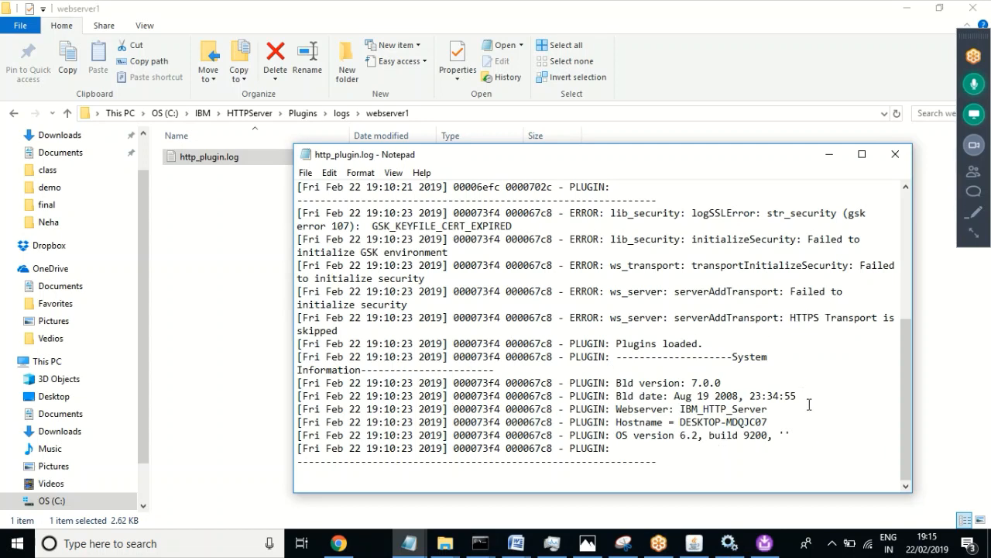
pyautogui.moveTo(901, 421); pyautogui.dragTo(901, 268)
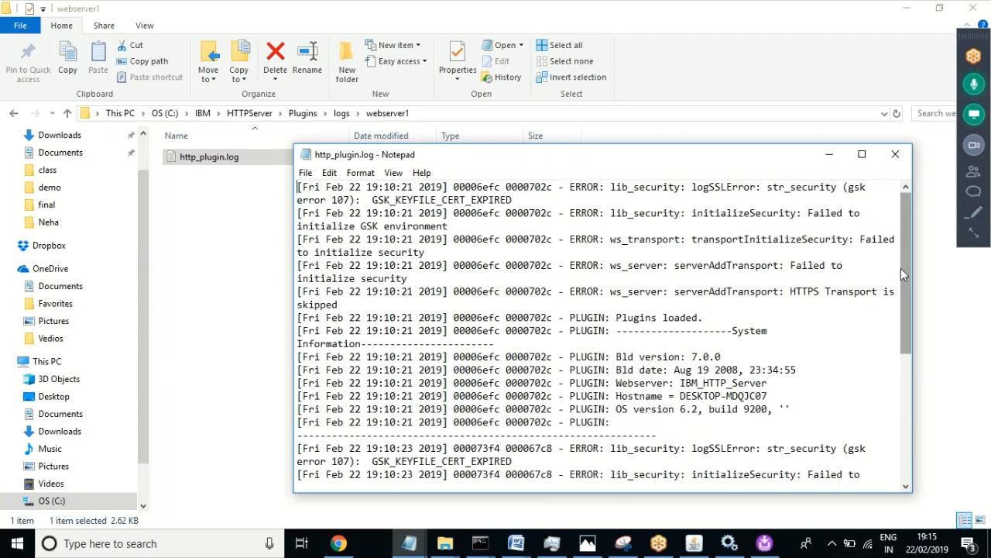
pyautogui.click(339, 546)
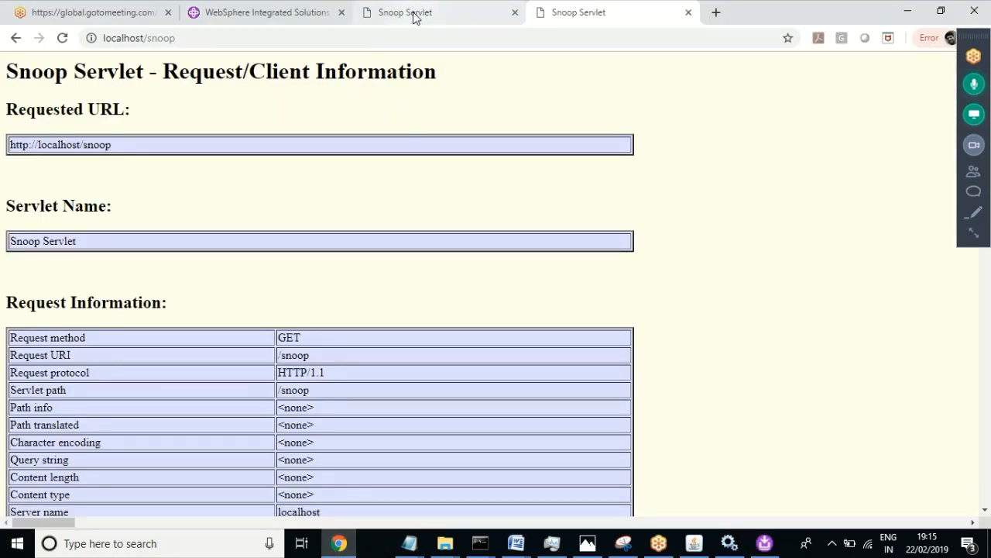
pyautogui.click(413, 13)
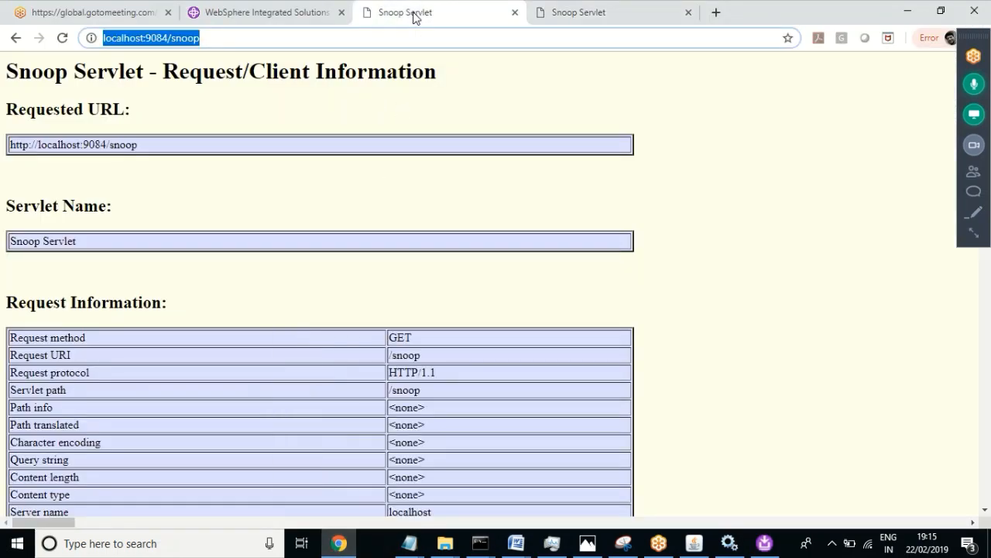
pyautogui.click(208, 36)
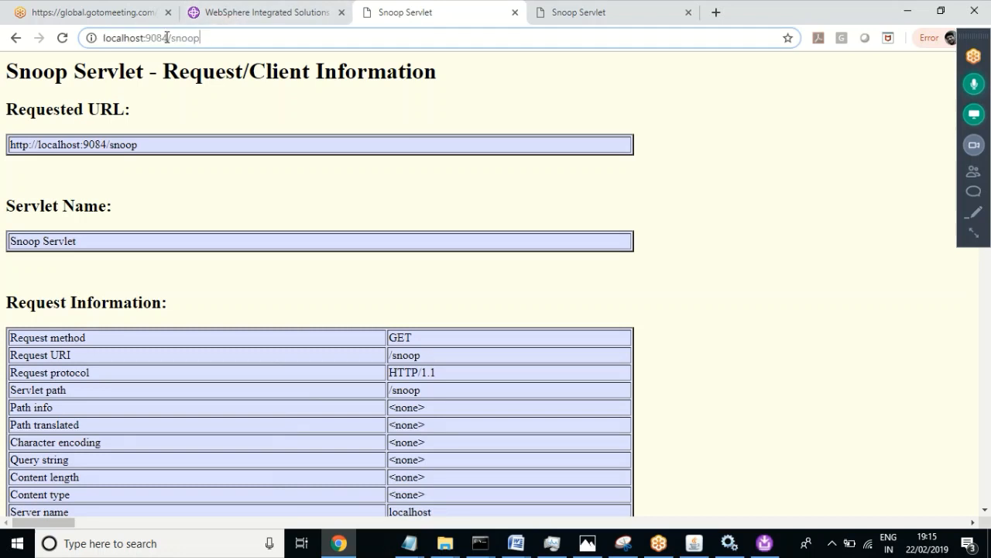
pyautogui.moveTo(167, 37); pyautogui.dragTo(145, 38)
pyautogui.press('BackSpace')
pyautogui.press('BackSpace')
pyautogui.press('Return')
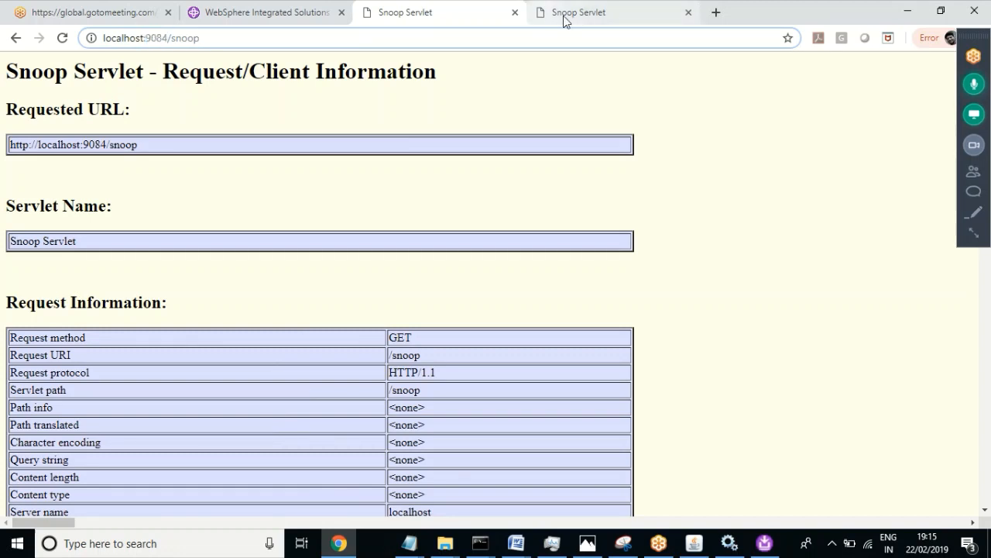
pyautogui.click(427, 10)
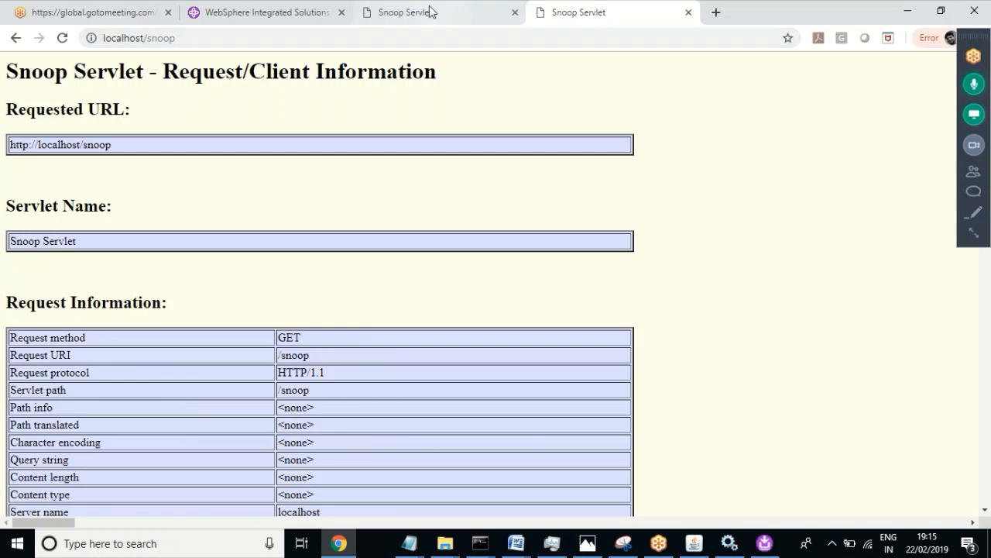
pyautogui.click(603, 8)
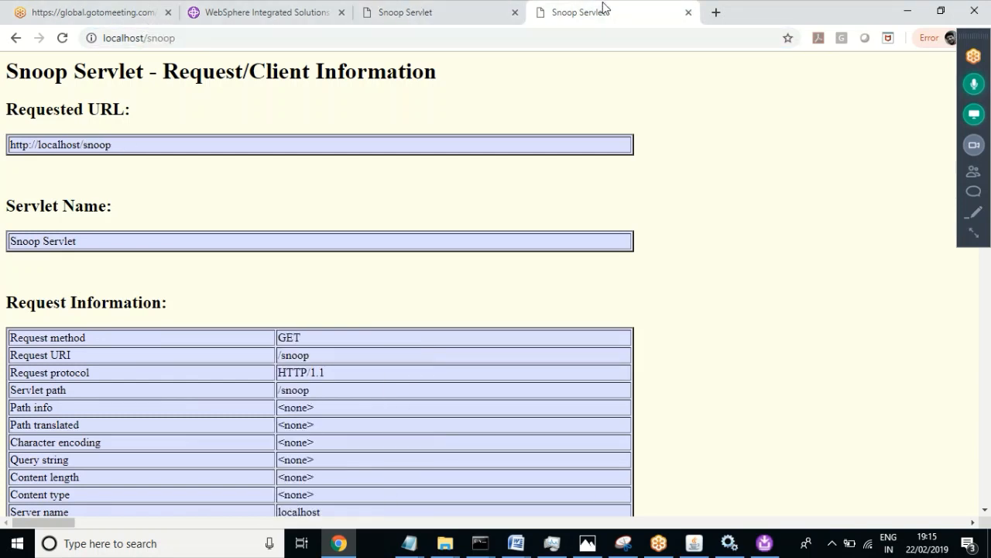
pyautogui.click(434, 6)
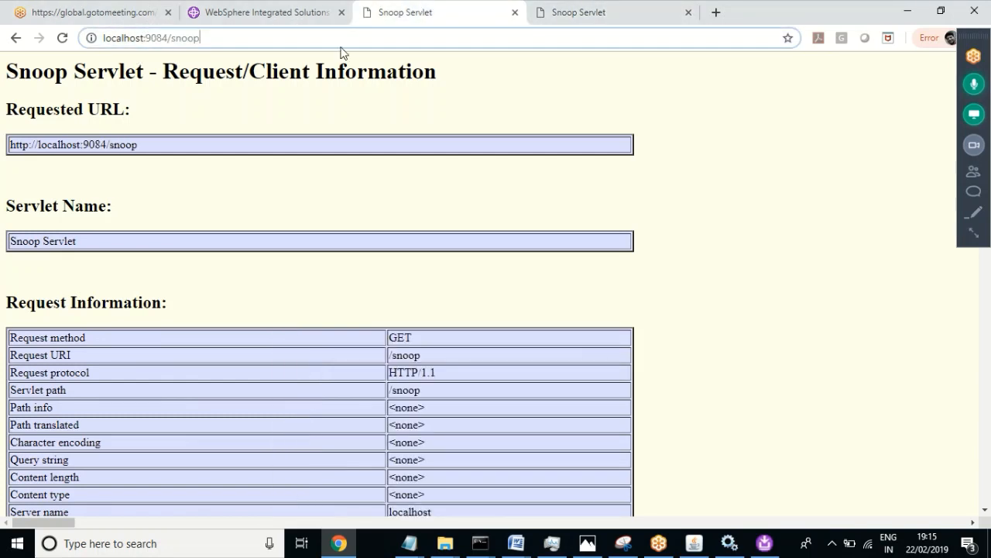
pyautogui.click(563, 16)
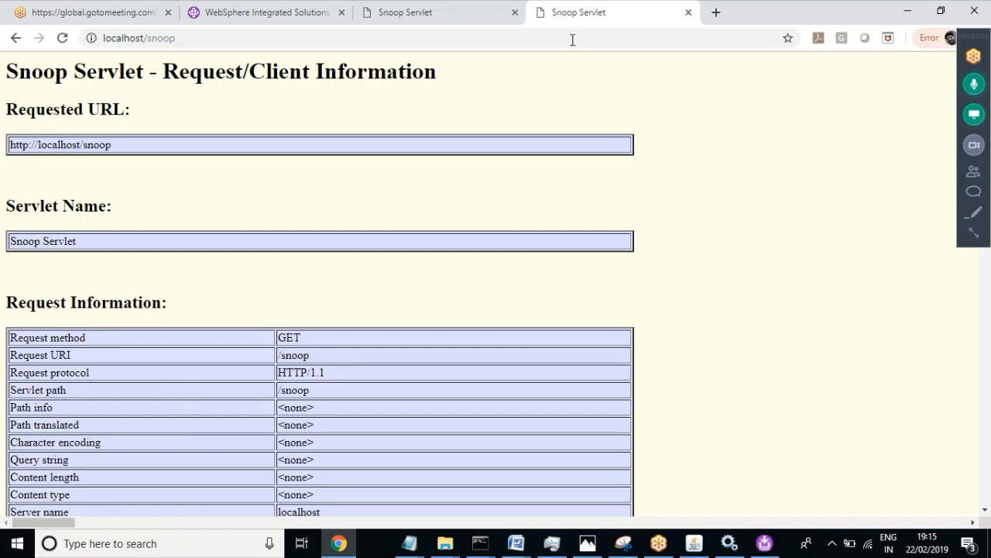
# Step: Go from the plugin log to the HTTPServer logs folder, closing the open access.log window
pyautogui.click(404, 540)
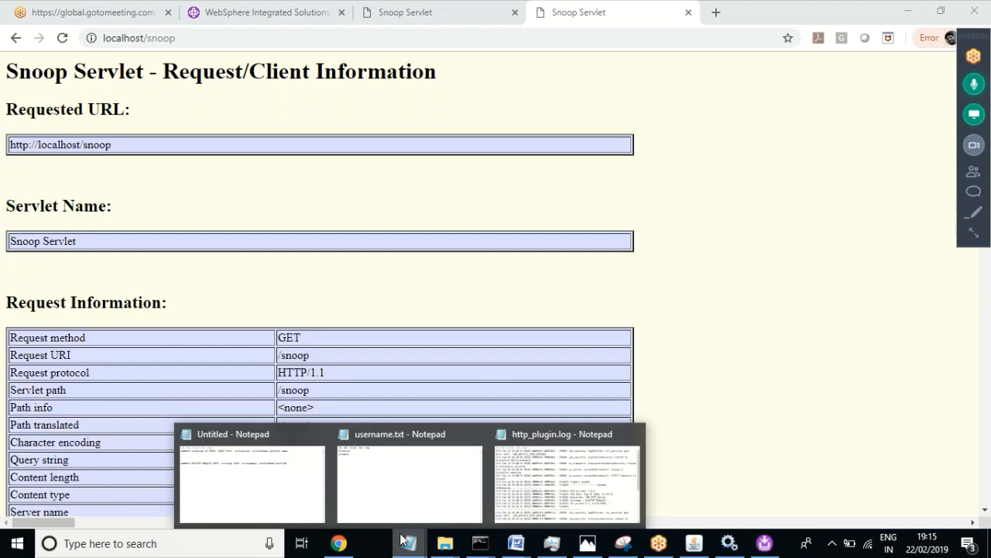
pyautogui.click(550, 493)
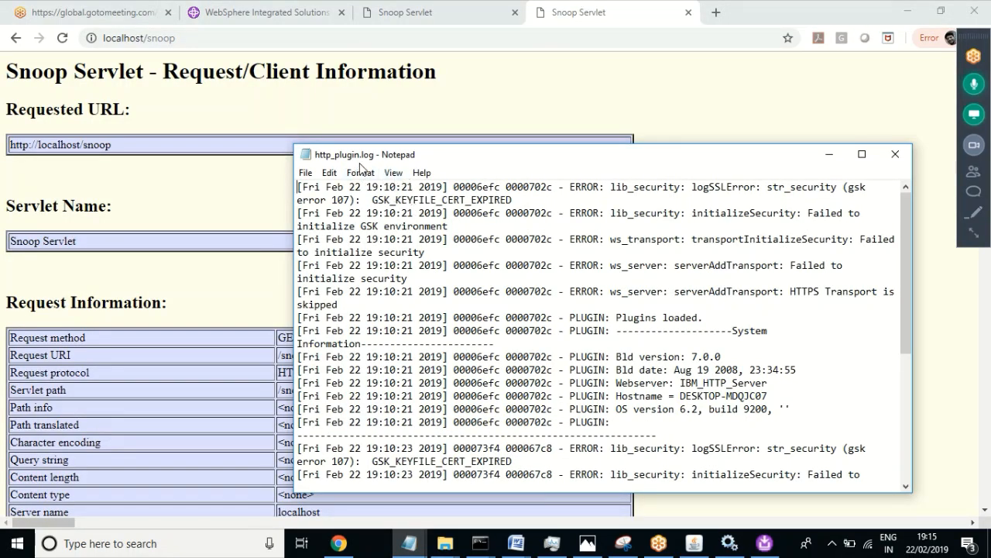
pyautogui.click(445, 543)
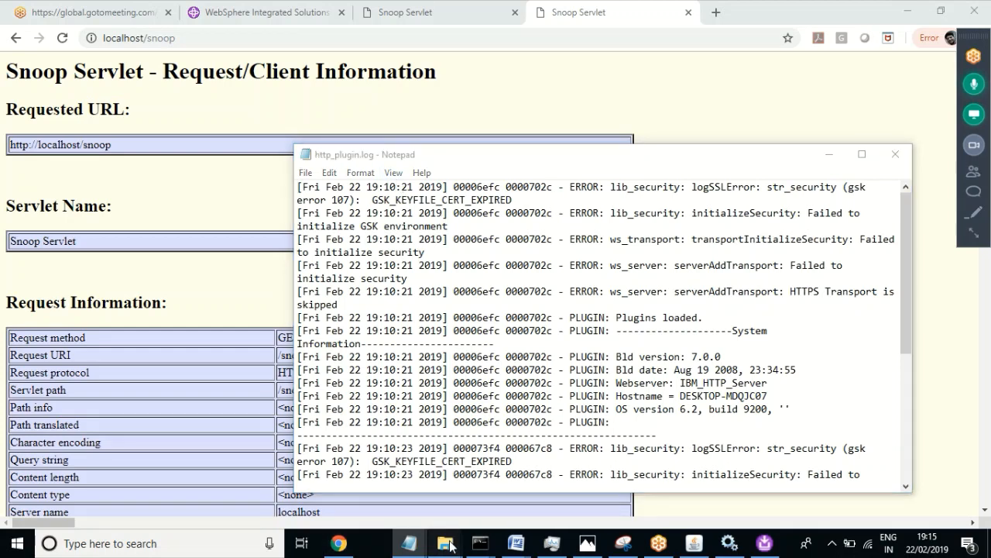
pyautogui.click(262, 502)
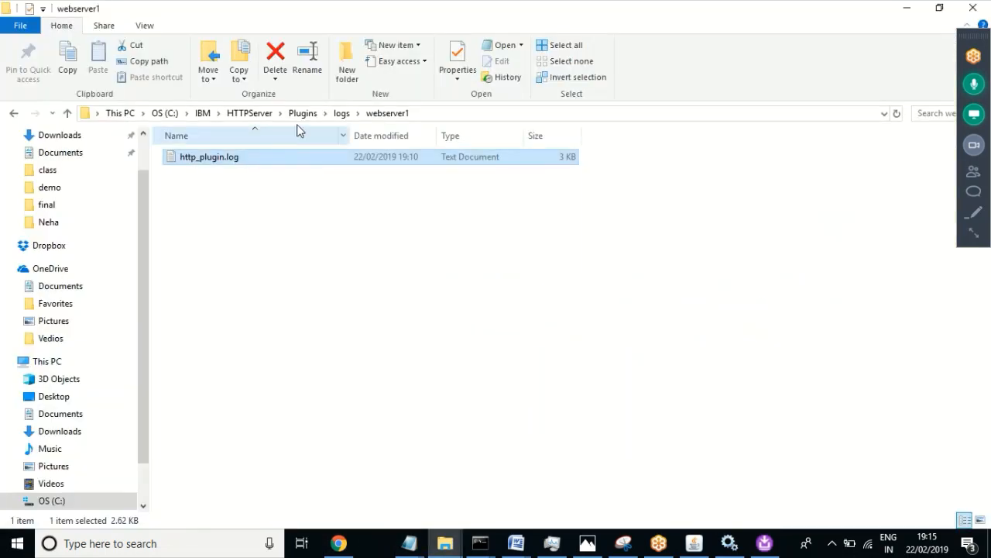
pyautogui.click(260, 116)
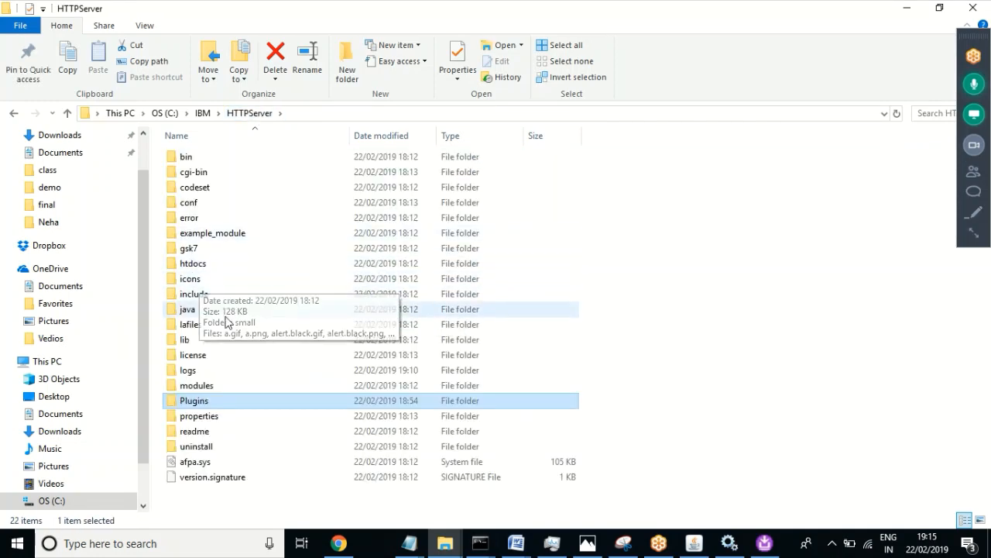
pyautogui.doubleClick(197, 376)
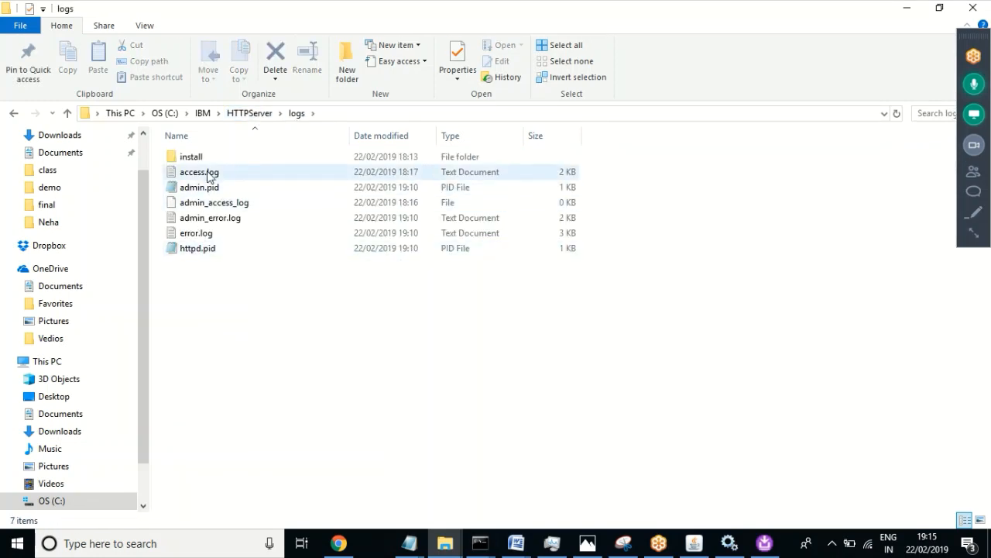
pyautogui.click(210, 172)
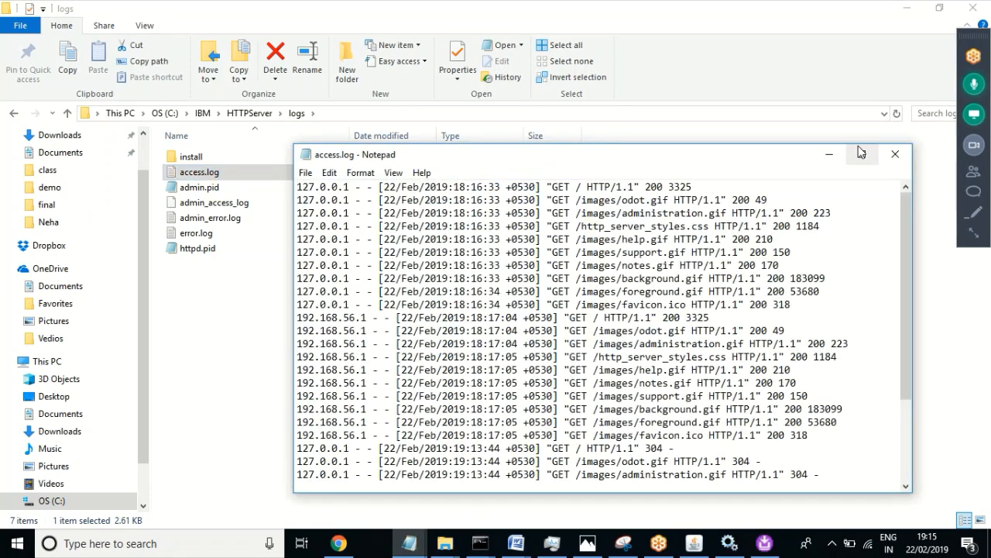
pyautogui.click(893, 153)
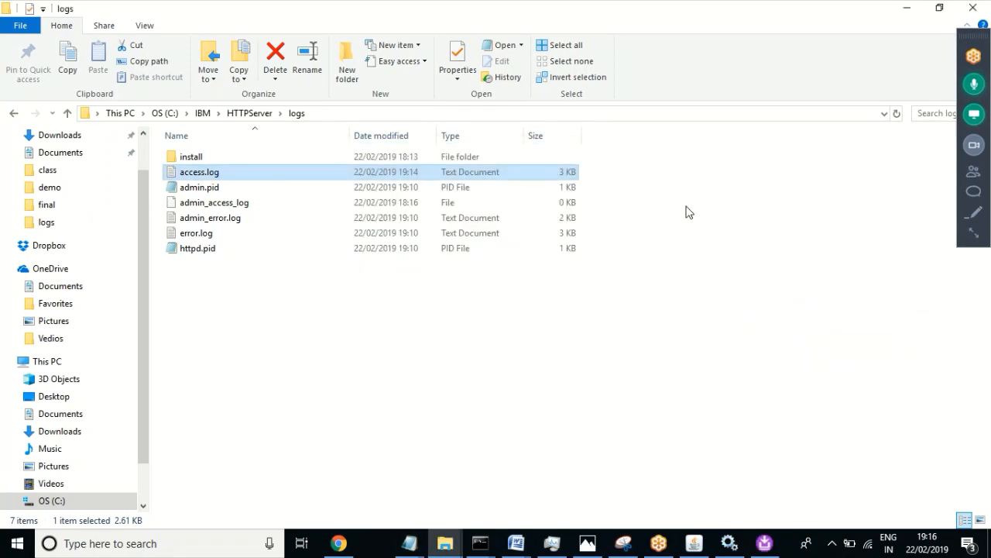
# Step: Open error.log, scroll to its end and inspect the favicon.ico and localhost/snoop referrer lines
pyautogui.doubleClick(198, 234)
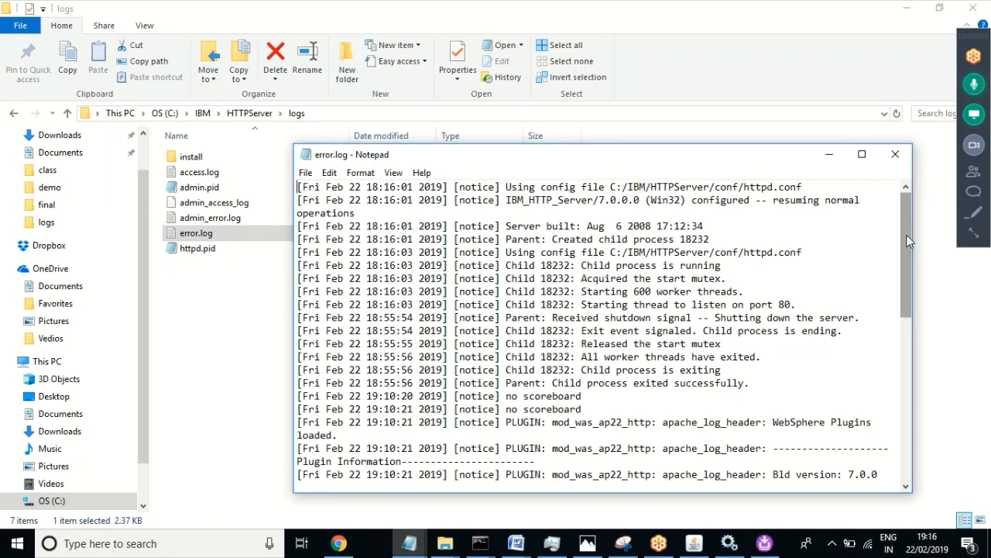
pyautogui.moveTo(910, 240); pyautogui.dragTo(887, 402)
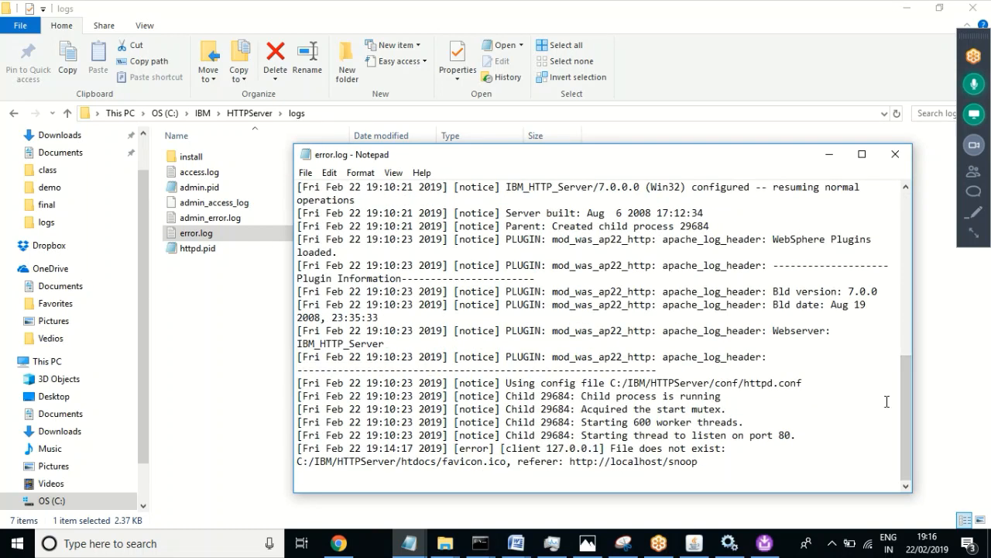
pyautogui.moveTo(705, 462); pyautogui.dragTo(297, 463)
pyautogui.click(687, 468)
pyautogui.moveTo(708, 463); pyautogui.dragTo(601, 462)
# Step: Check the end of access.log for GET /snoop with status 200, then bring File Explorer back
pyautogui.click(409, 543)
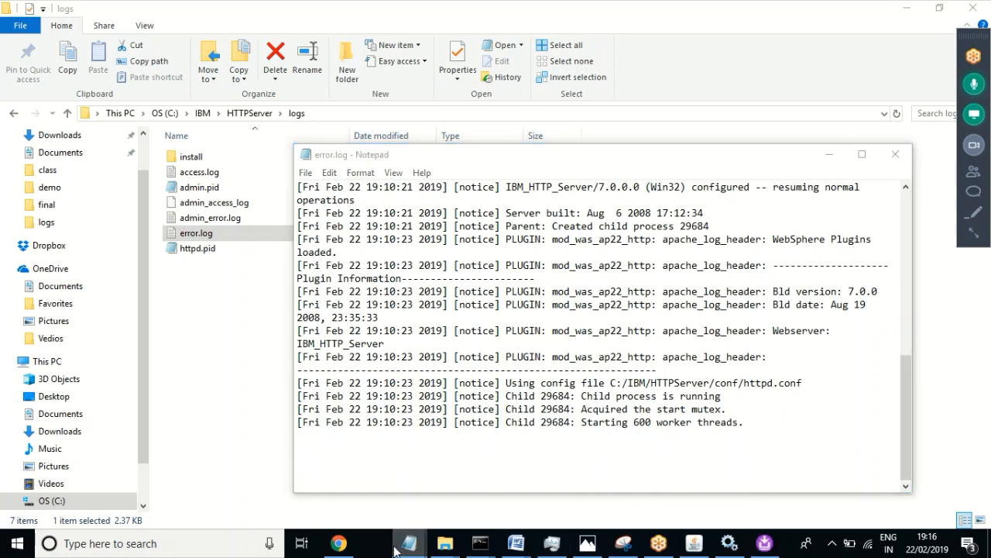
pyautogui.click(534, 488)
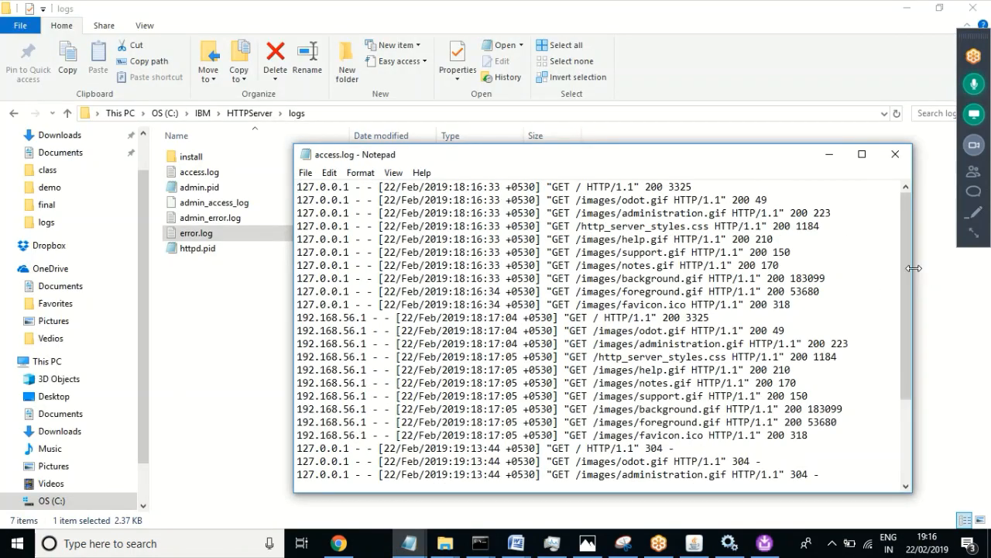
pyautogui.moveTo(911, 267); pyautogui.dragTo(897, 398)
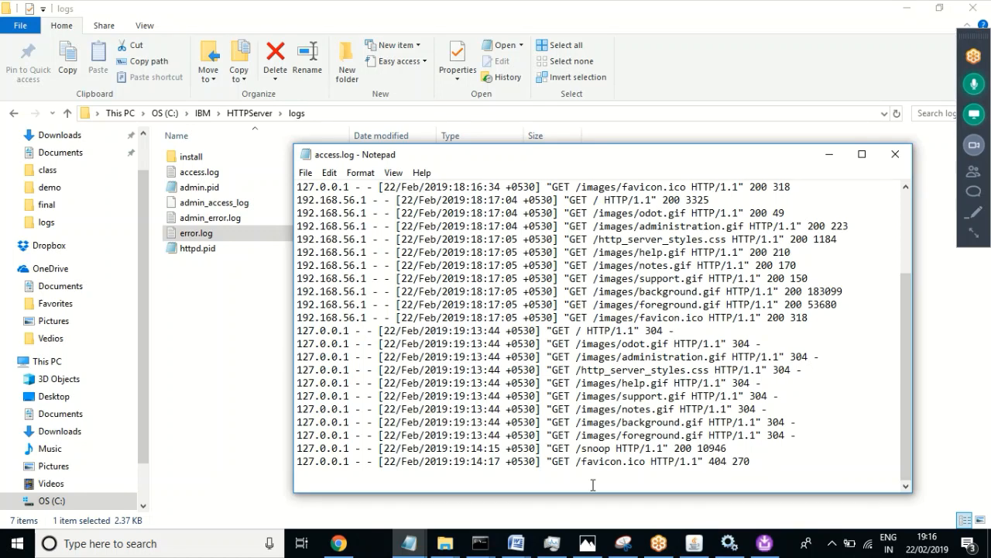
pyautogui.click(199, 387)
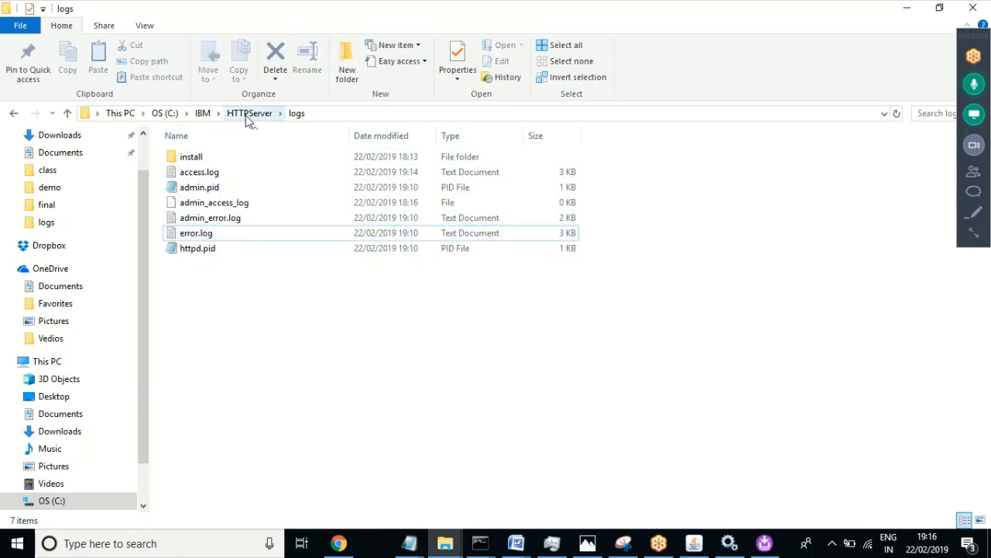
# Step: Go to IBM > WebSphere > AppServer > profiles > AppSrv03 > logs > server1 and pick SystemErr.log
pyautogui.click(203, 114)
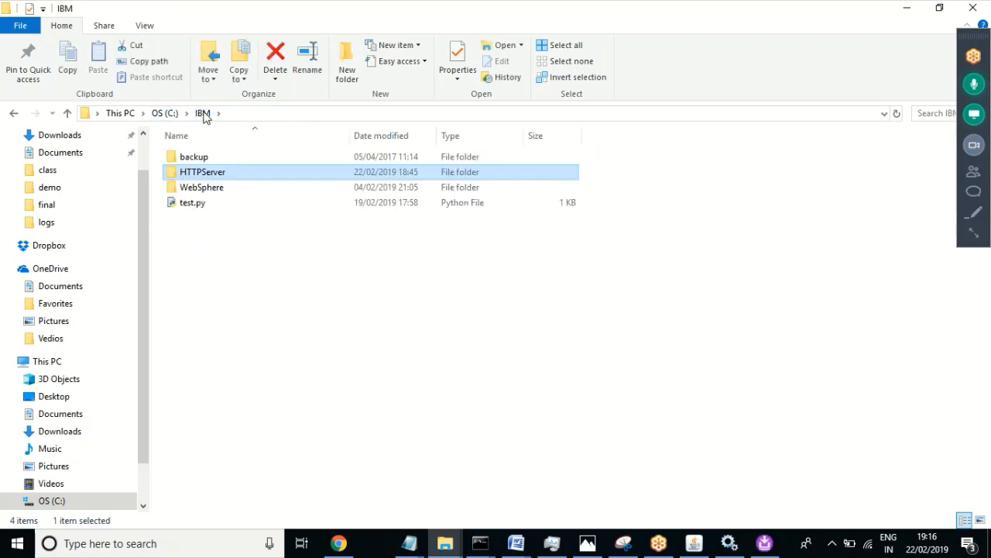
pyautogui.click(204, 188)
pyautogui.doubleClick(204, 189)
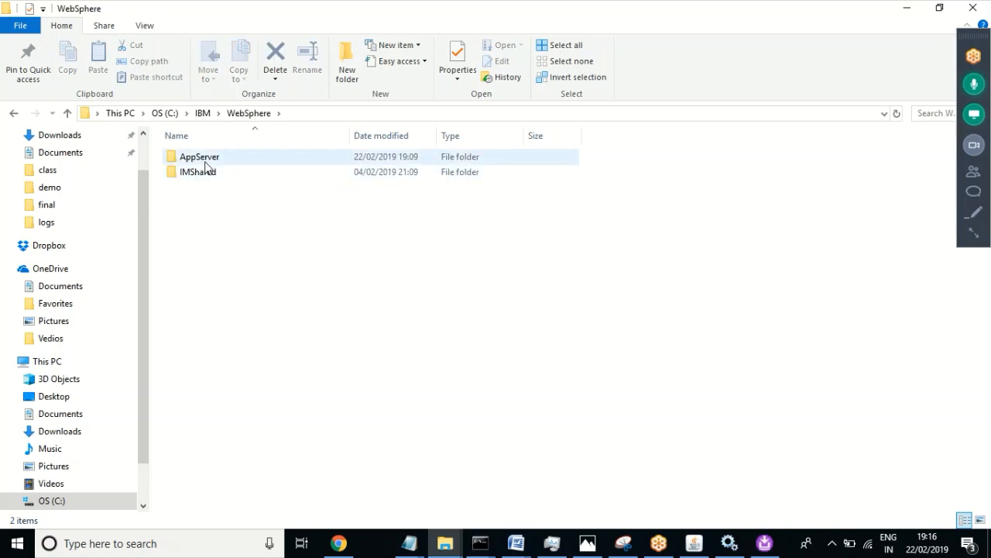
pyautogui.doubleClick(205, 161)
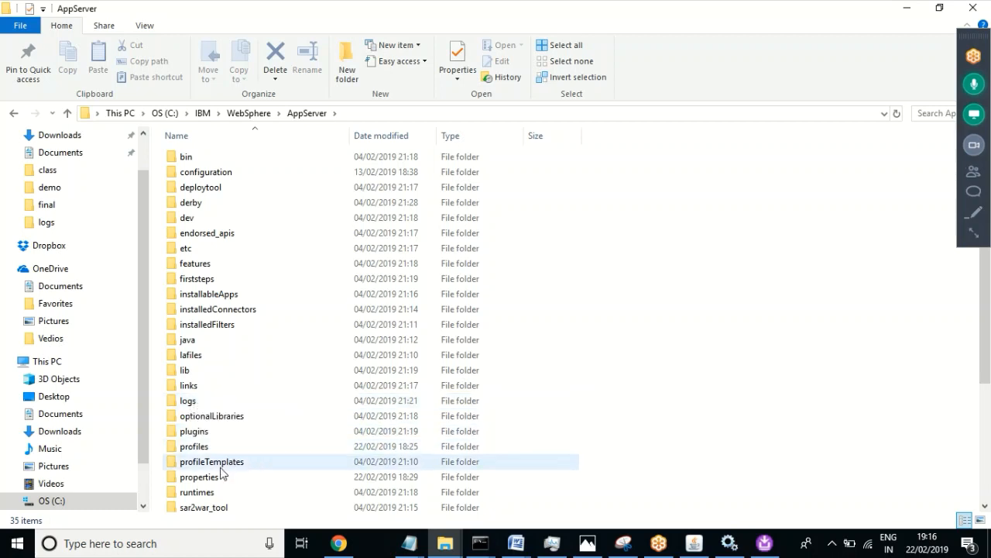
pyautogui.doubleClick(192, 448)
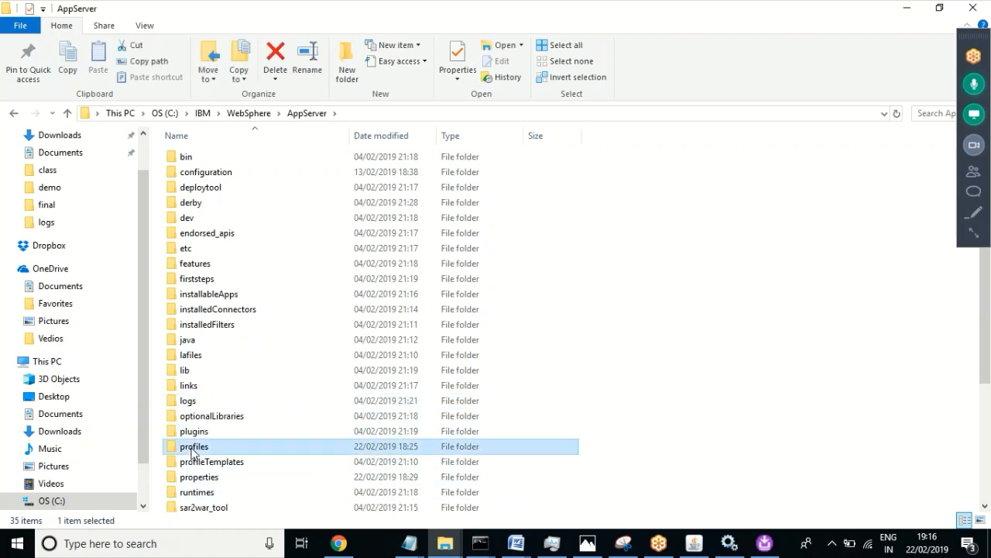
pyautogui.click(212, 193)
pyautogui.doubleClick(210, 190)
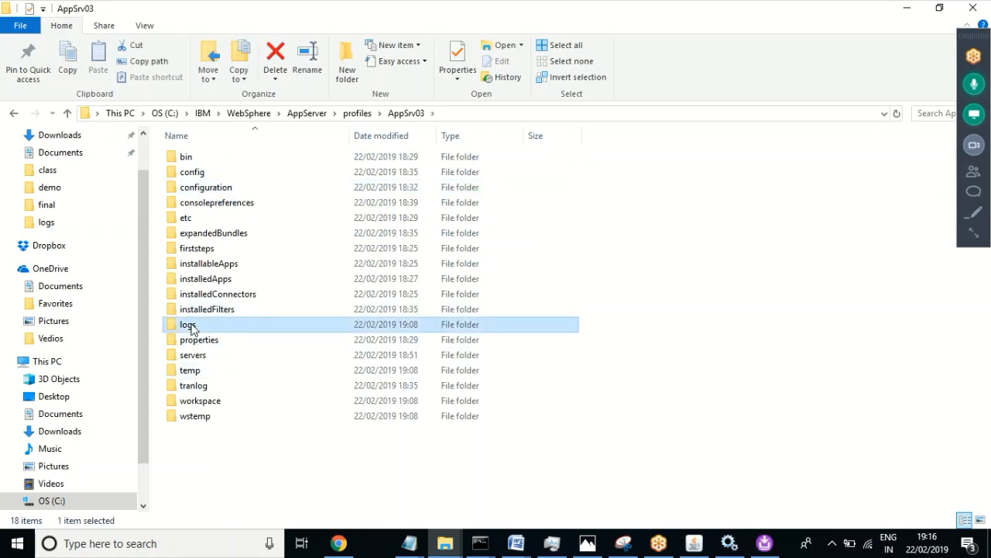
pyautogui.doubleClick(190, 326)
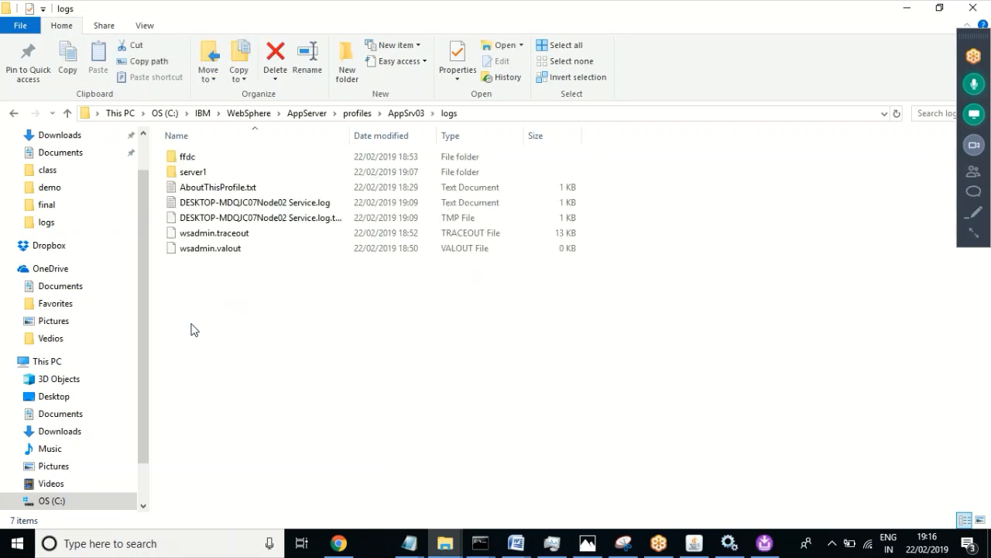
pyautogui.doubleClick(194, 176)
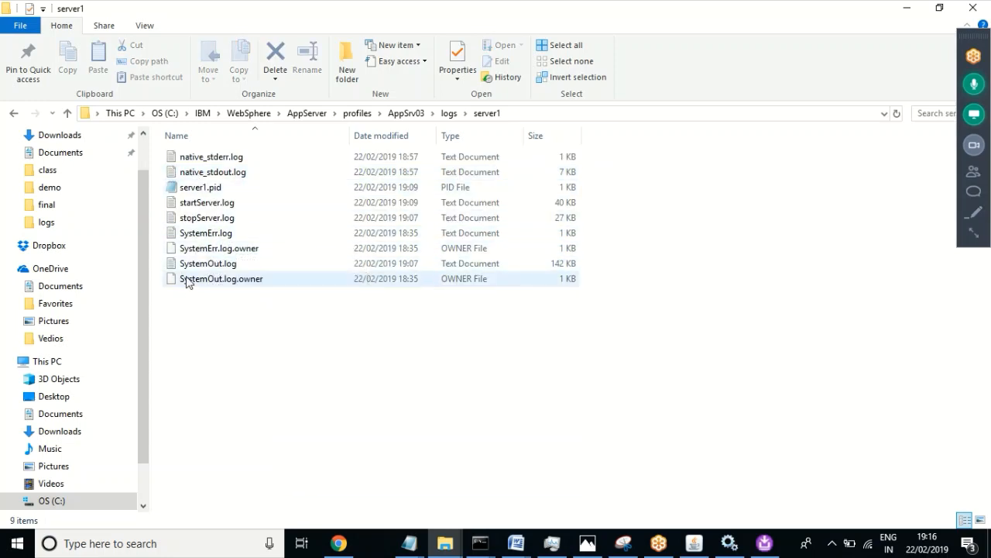
pyautogui.click(215, 240)
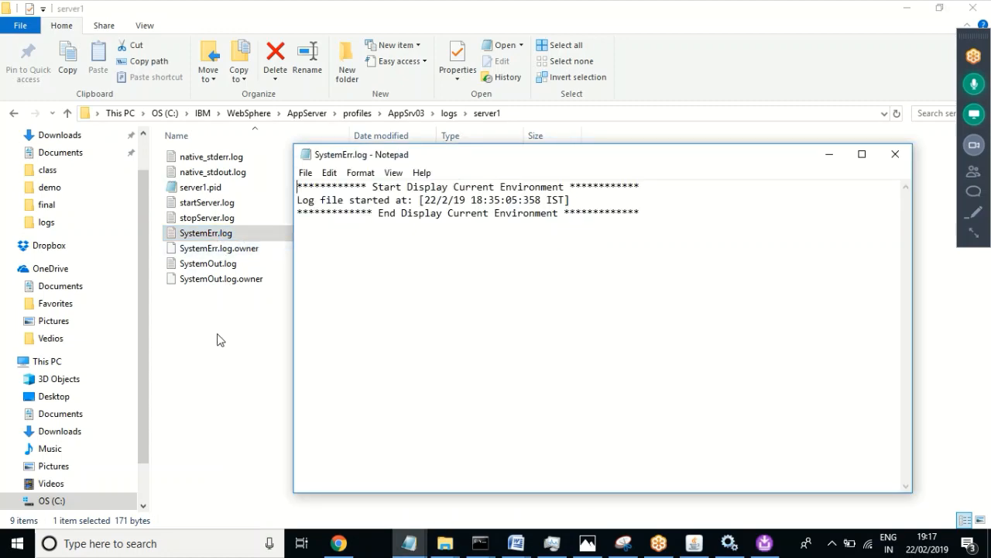
# Step: Open SystemOut.log, scroll to the bottom and highlight the final servlet 'Initialization successful' entries
pyautogui.click(217, 339)
pyautogui.doubleClick(214, 265)
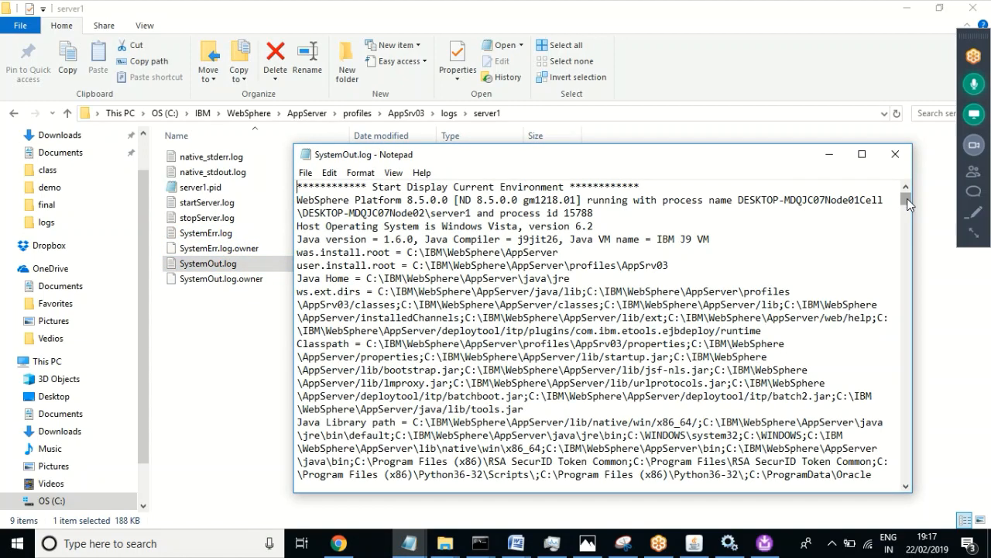
pyautogui.moveTo(909, 205); pyautogui.dragTo(903, 482)
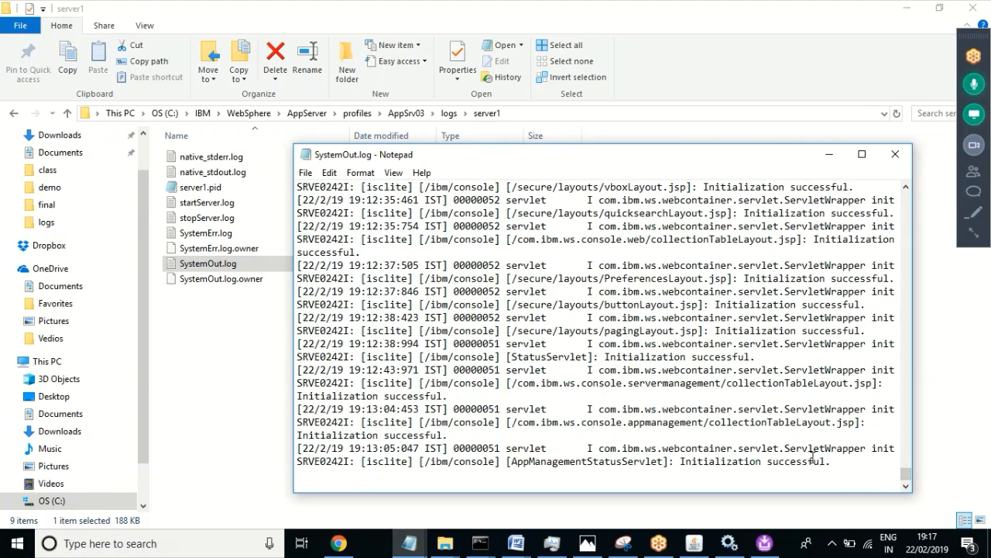
pyautogui.moveTo(833, 461); pyautogui.dragTo(490, 423)
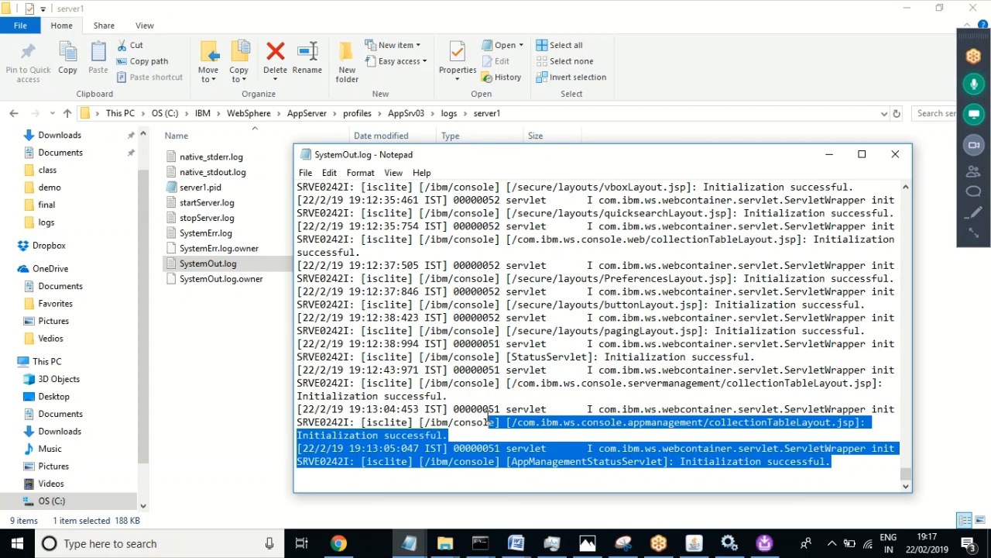
pyautogui.moveTo(489, 422); pyautogui.dragTo(361, 261)
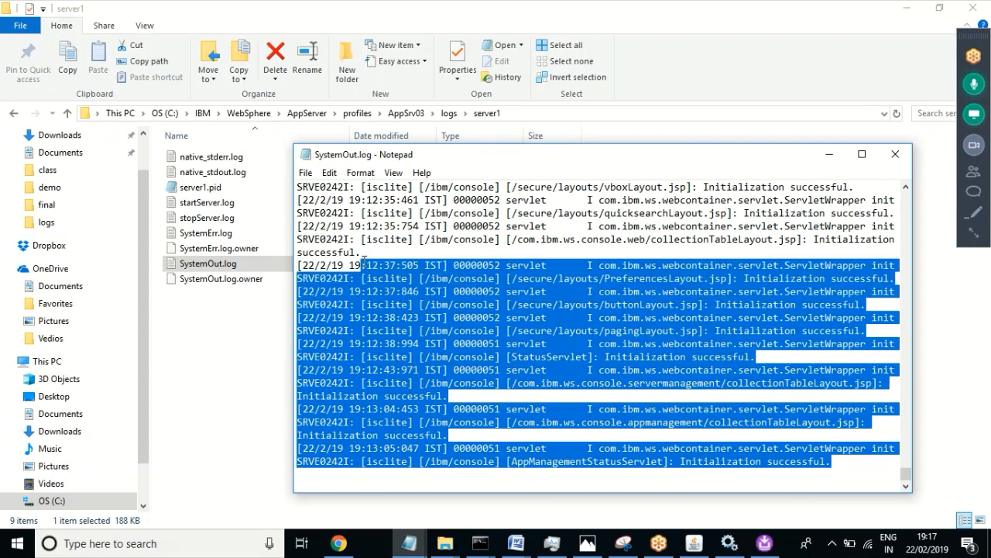
pyautogui.click(667, 425)
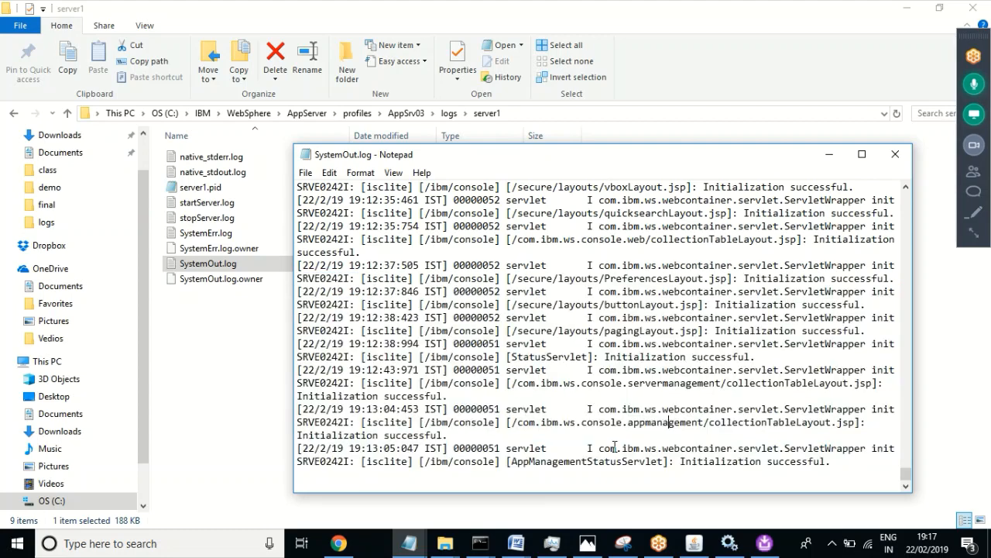
pyautogui.click(404, 545)
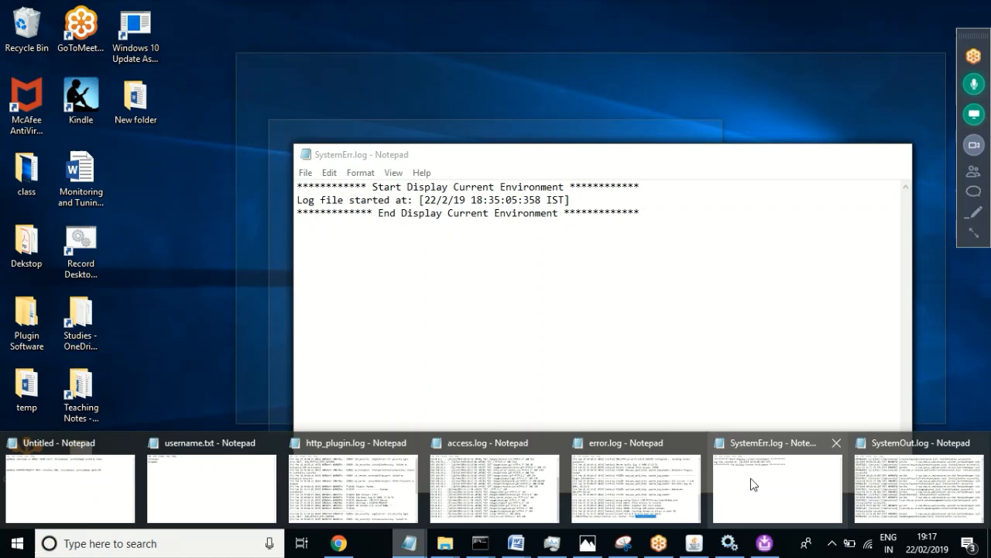
pyautogui.moveTo(626, 481)
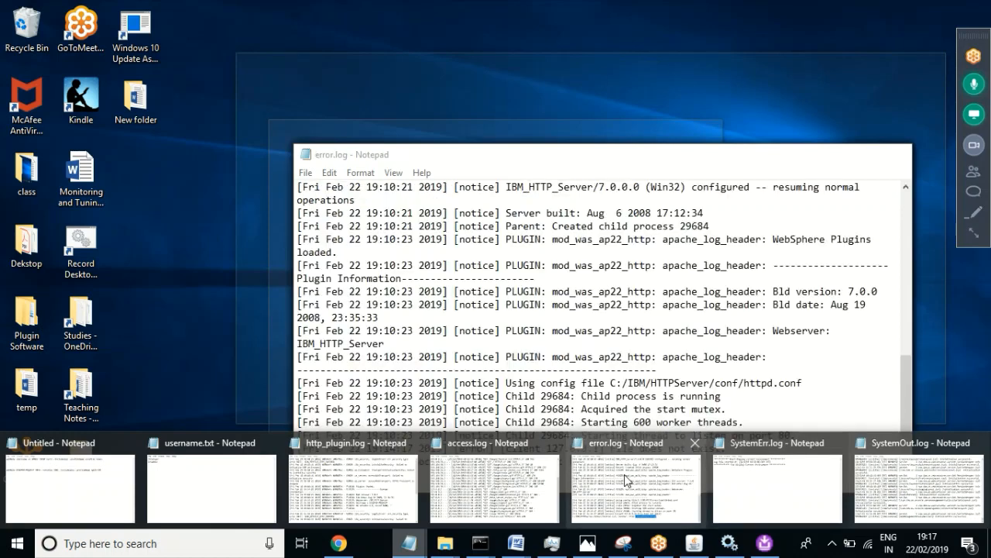
pyautogui.moveTo(303, 502)
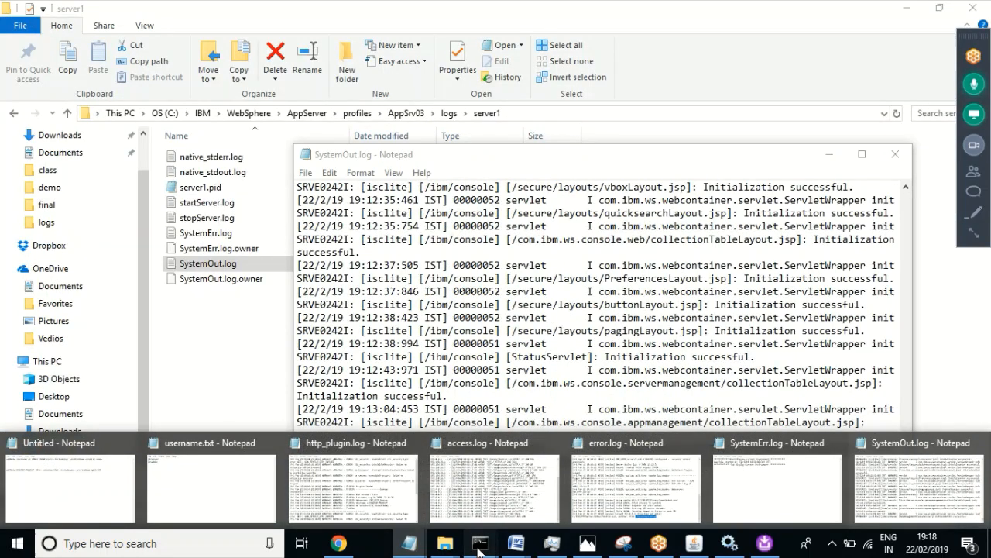
# Step: Bring the administrator Command Prompt forward and highlight startServer in server1's restart output
pyautogui.moveTo(479, 548)
pyautogui.click(481, 496)
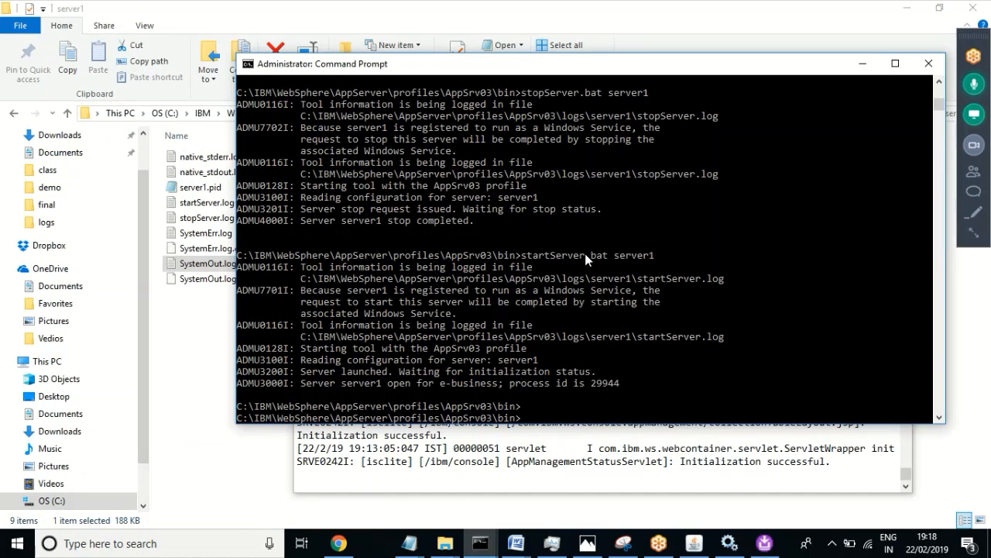
pyautogui.moveTo(588, 255); pyautogui.dragTo(526, 261)
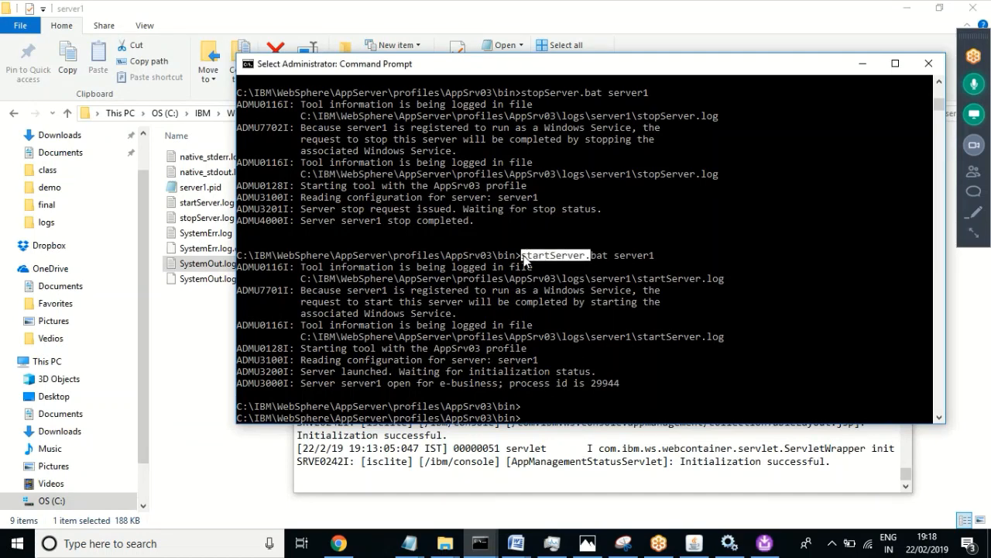
pyautogui.click(577, 373)
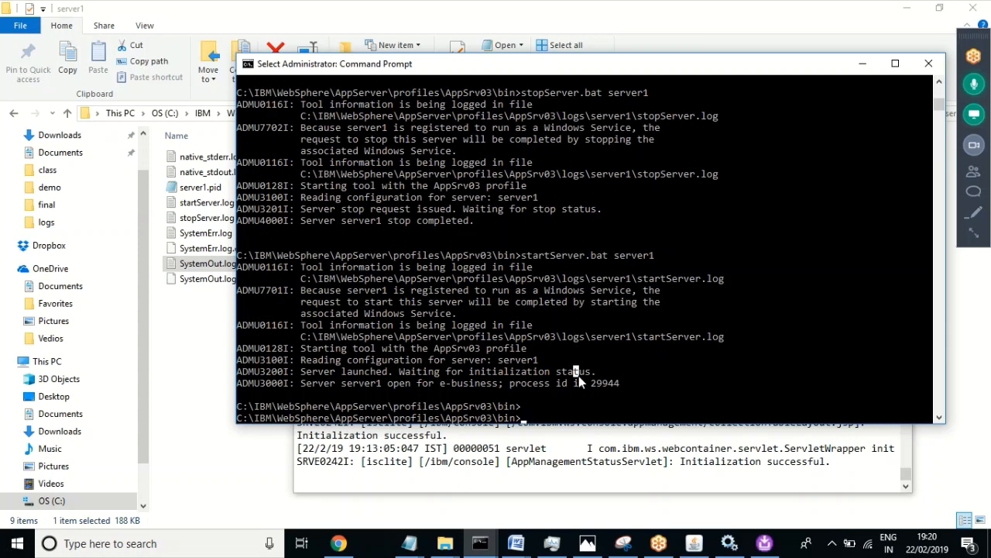
# Step: Bring Chrome's Snoop Servlet page forward and place the caret after localhost in the localhost/snoop address
pyautogui.click(338, 546)
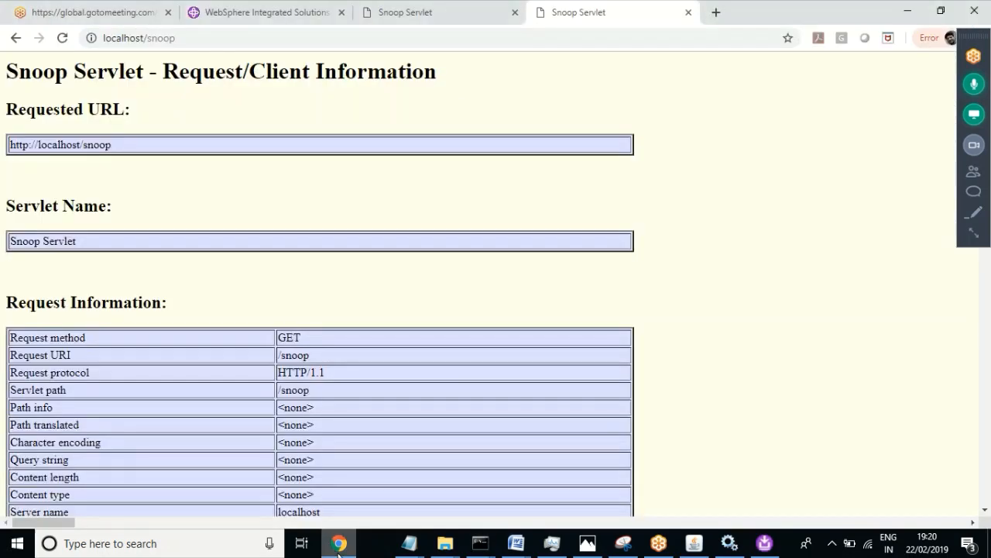
pyautogui.click(182, 38)
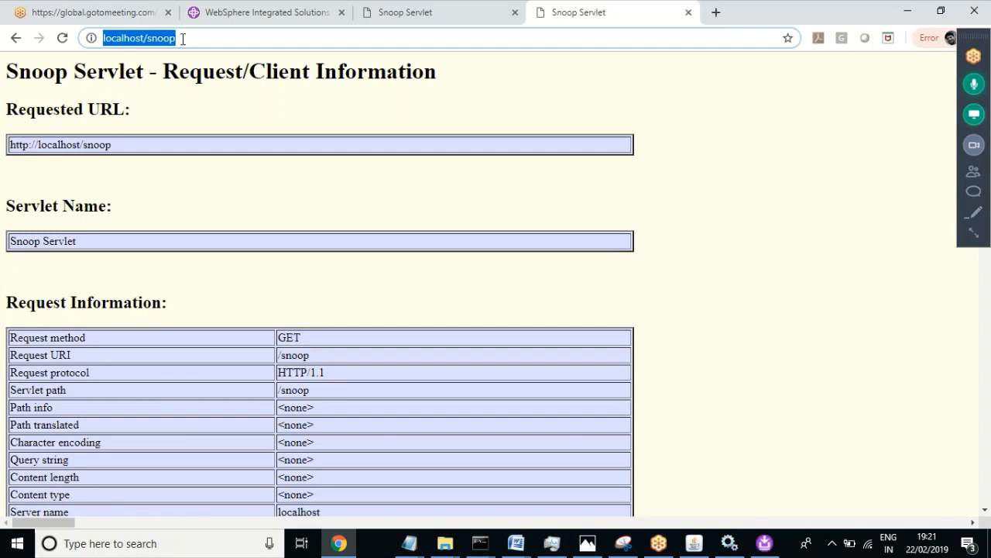
pyautogui.click(143, 38)
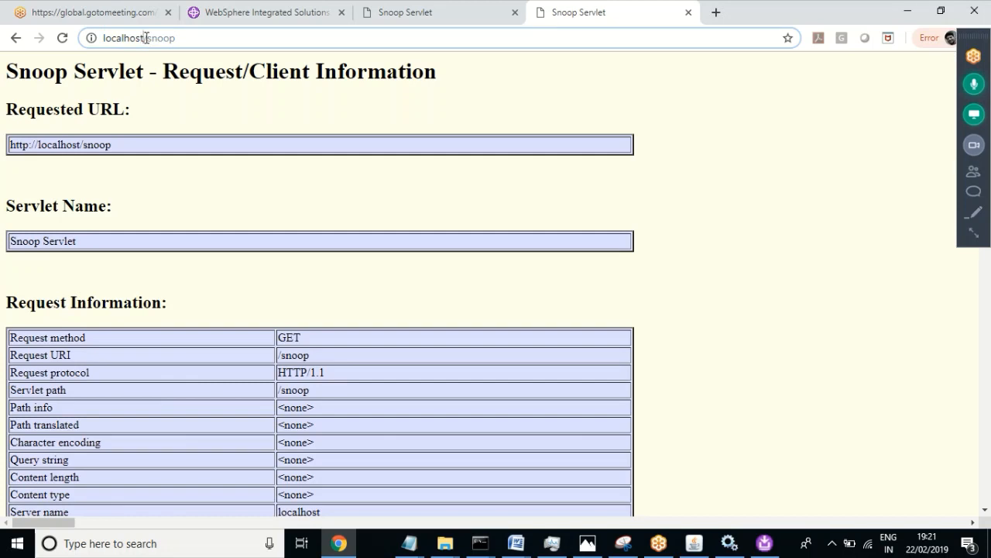
pyautogui.click(272, 17)
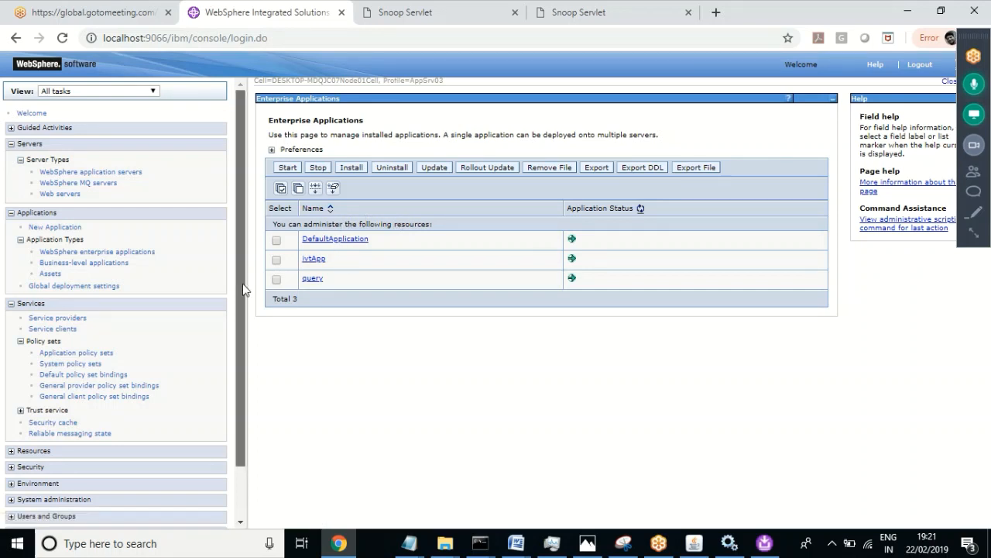
pyautogui.moveTo(242, 288); pyautogui.dragTo(248, 397)
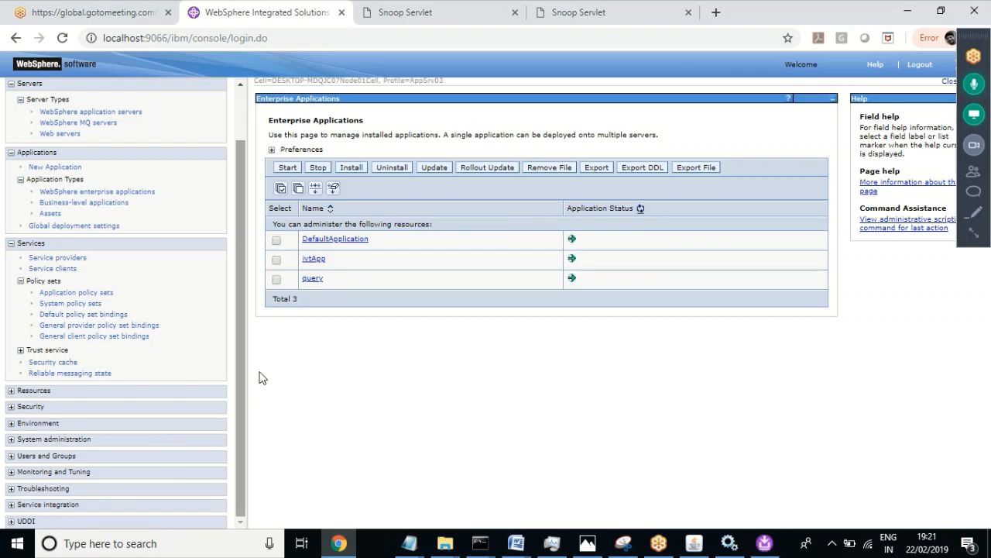
pyautogui.click(551, 12)
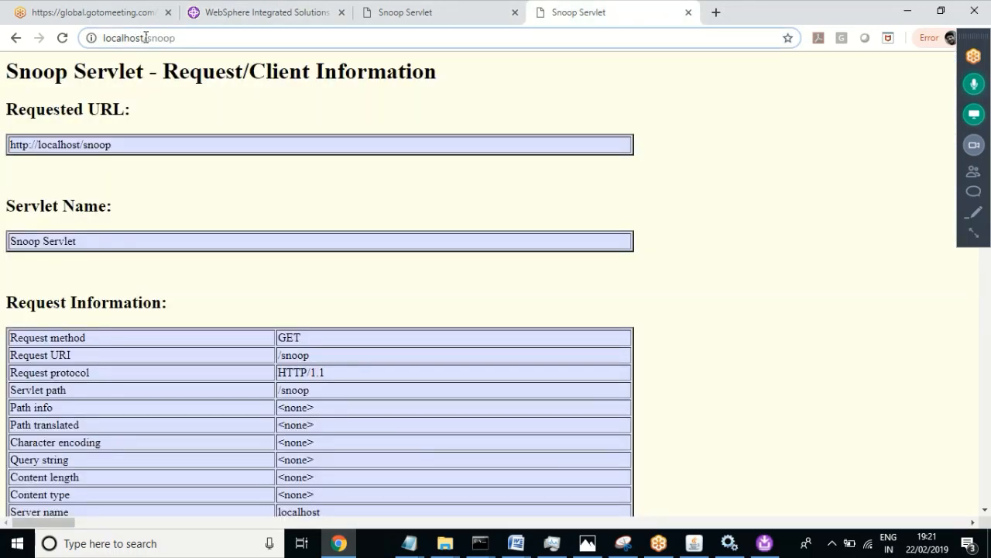
# Step: Change the address from localhost/snoop to yahoo.com/snoop without loading it
pyautogui.moveTo(146, 37); pyautogui.dragTo(105, 38)
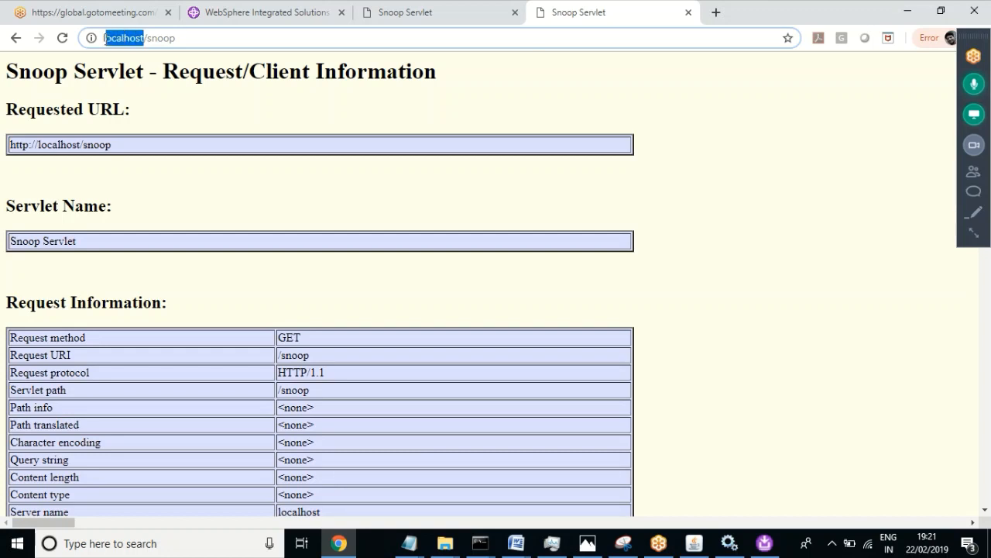
pyautogui.press('BackSpace')
pyautogui.write('yah')
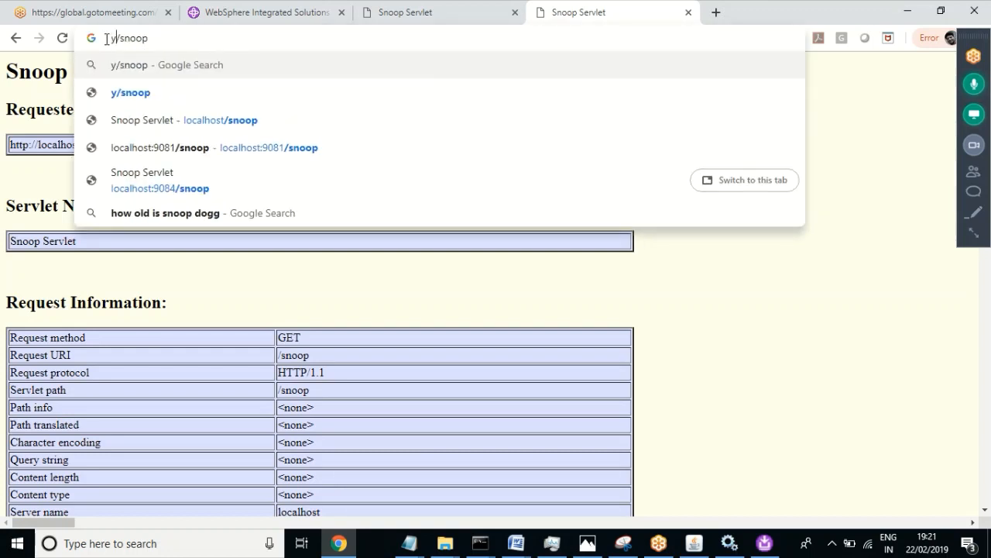
pyautogui.write('oo')
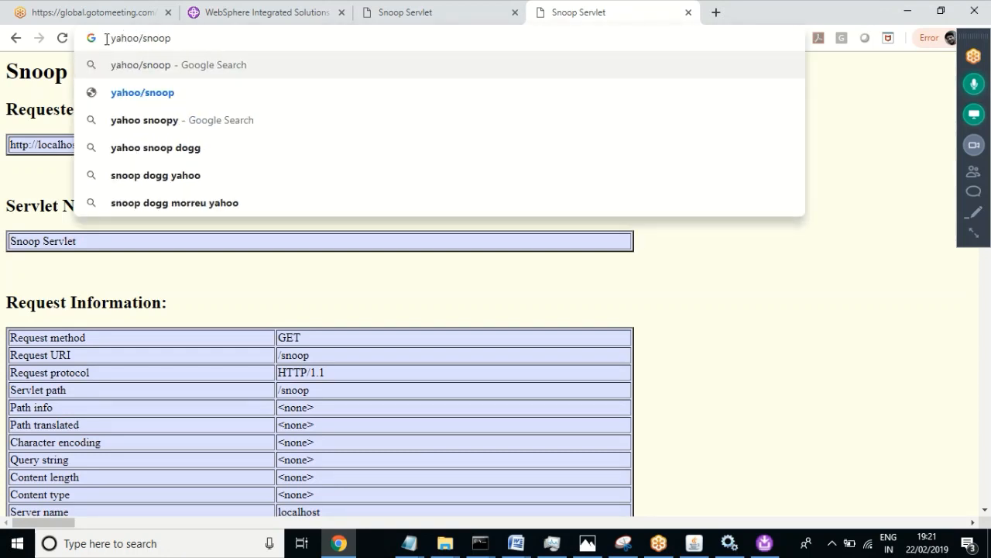
pyautogui.write('.com')
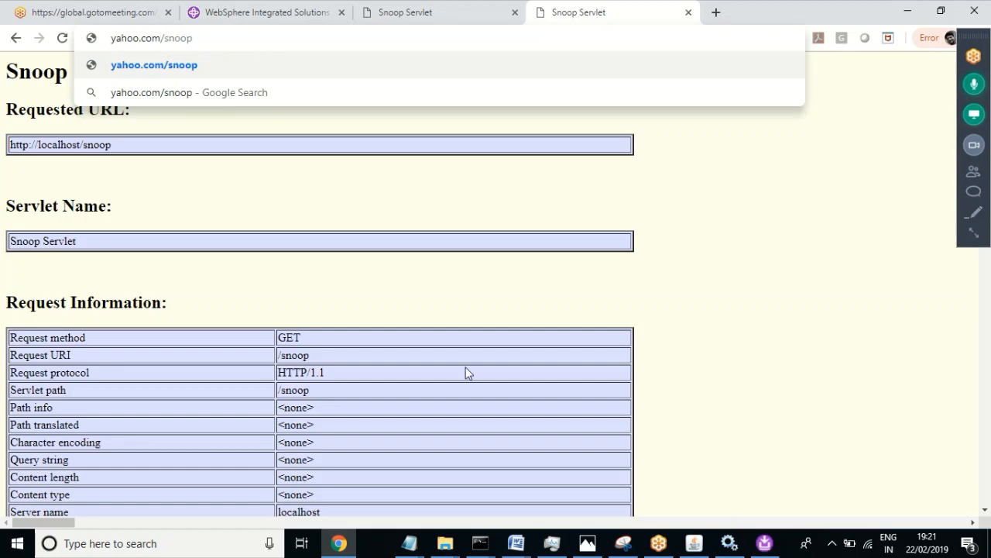
pyautogui.click(481, 548)
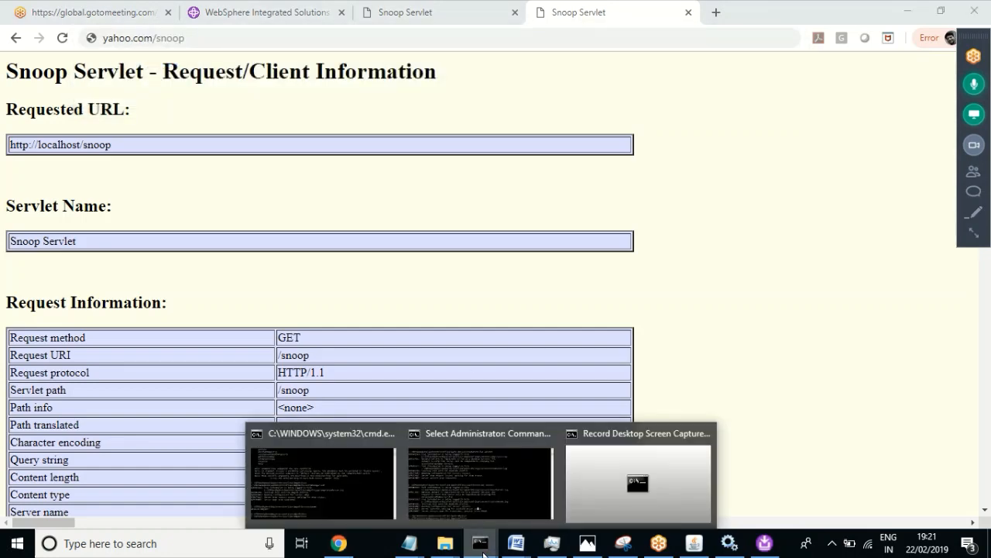
# Step: Run hostname in the startManager command prompt to print the machine name
pyautogui.click(344, 485)
pyautogui.write('hostname')
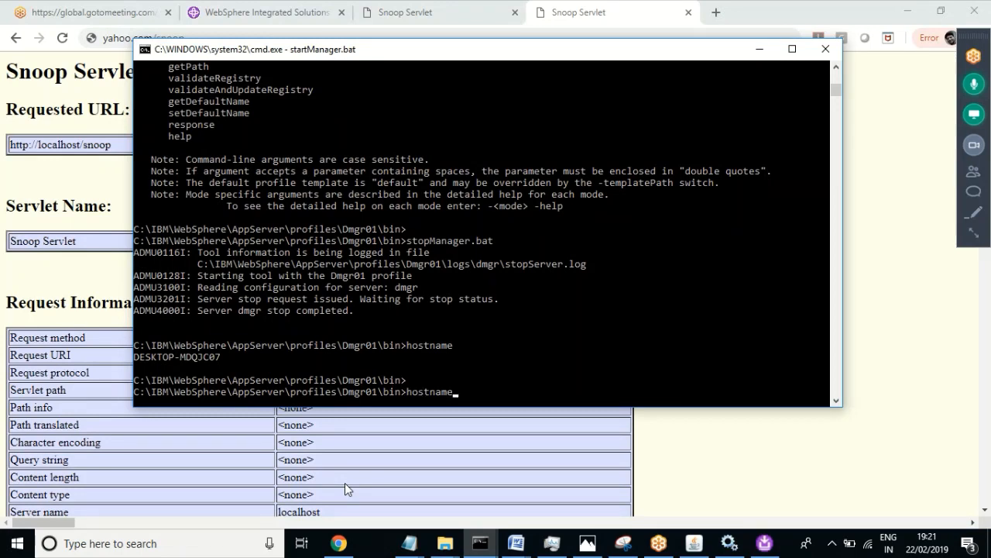
pyautogui.press('Return')
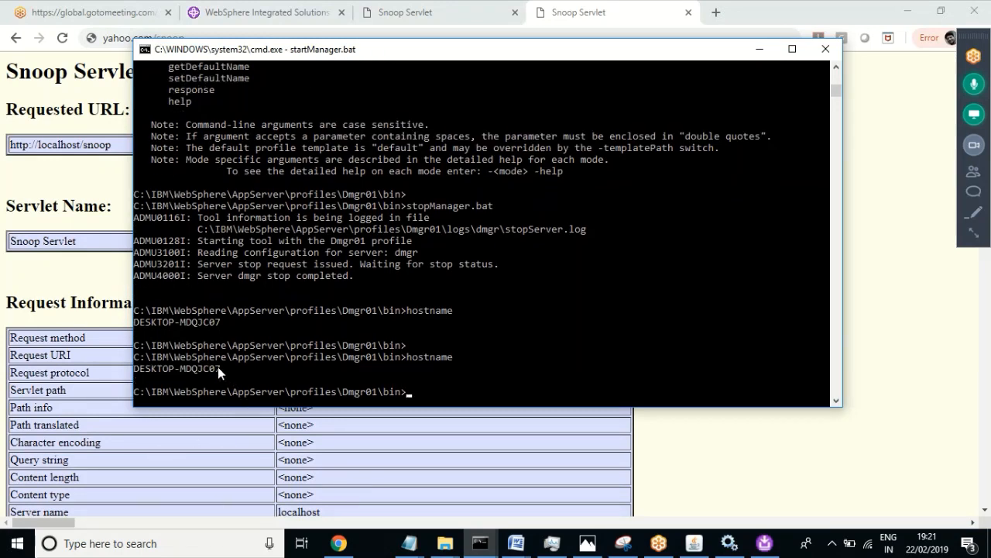
# Step: Select the printed hostname DESKTOP-MDQJC07, copy and paste it at the prompt, then return to Chrome
pyautogui.moveTo(218, 366); pyautogui.dragTo(164, 370)
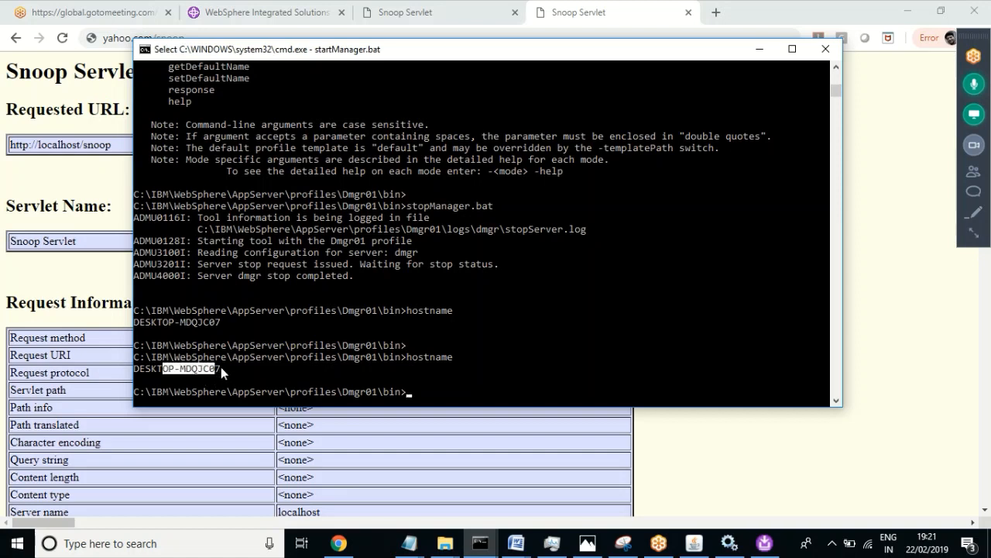
pyautogui.moveTo(220, 366); pyautogui.dragTo(144, 377)
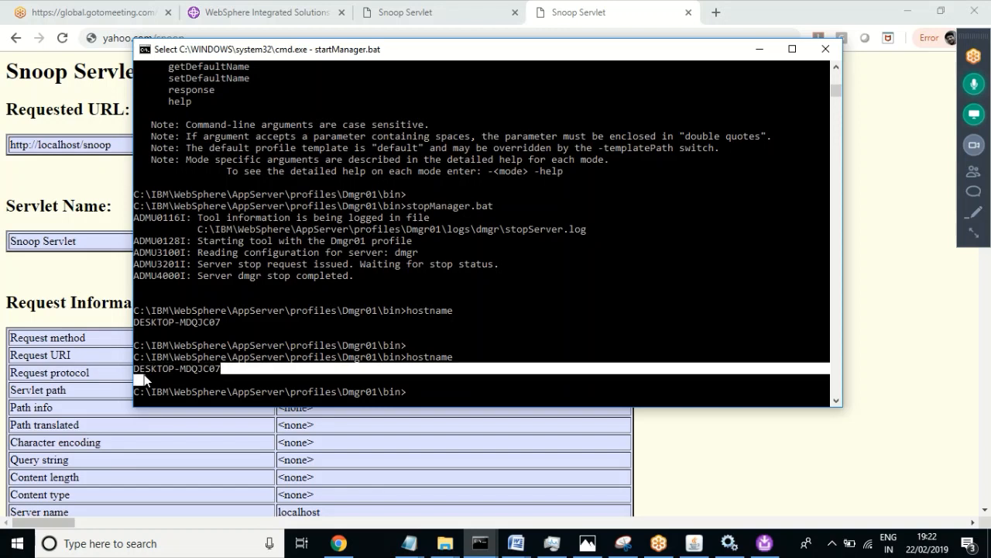
pyautogui.click(162, 375)
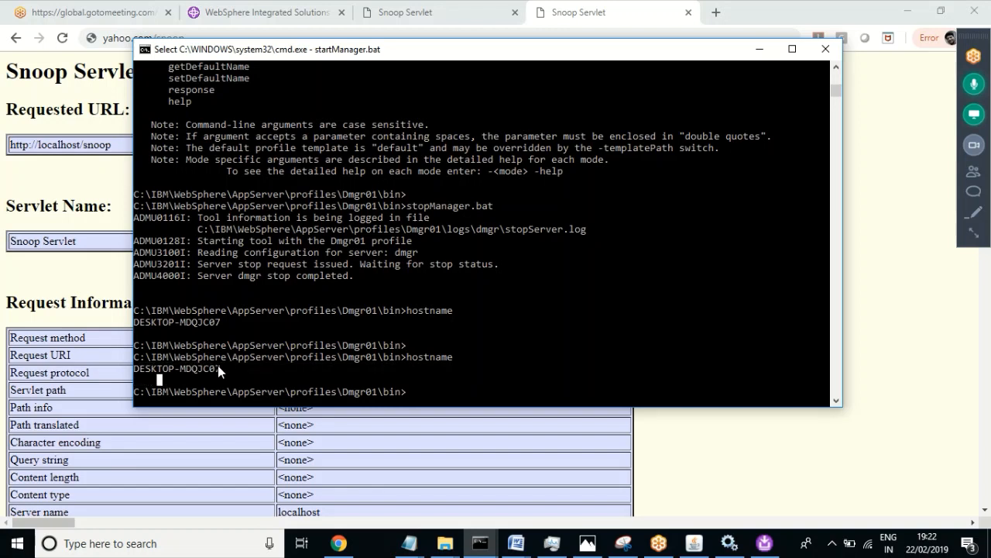
pyautogui.moveTo(218, 365); pyautogui.dragTo(138, 369)
pyautogui.click(220, 370)
pyautogui.moveTo(221, 370); pyautogui.dragTo(137, 369)
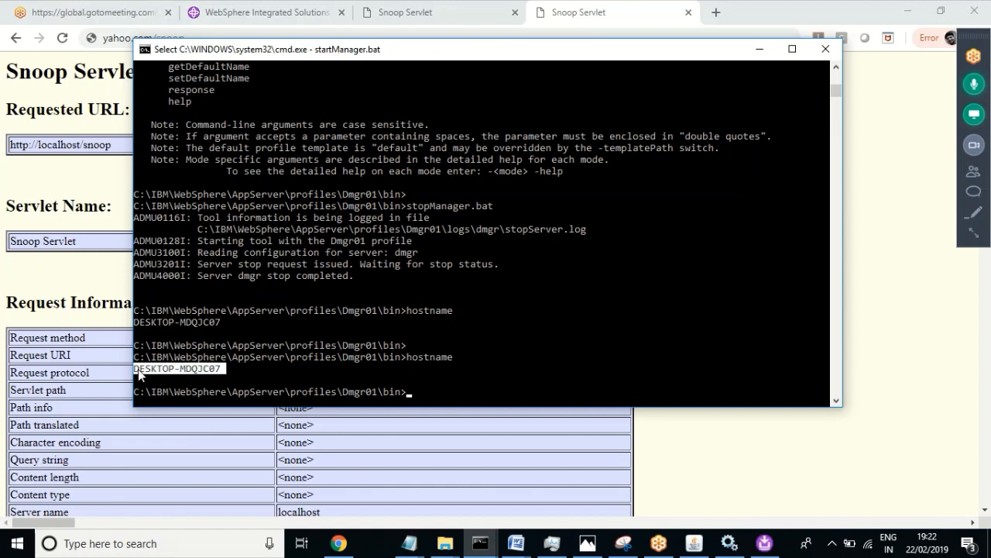
pyautogui.click(218, 368)
pyautogui.moveTo(218, 369); pyautogui.dragTo(136, 368)
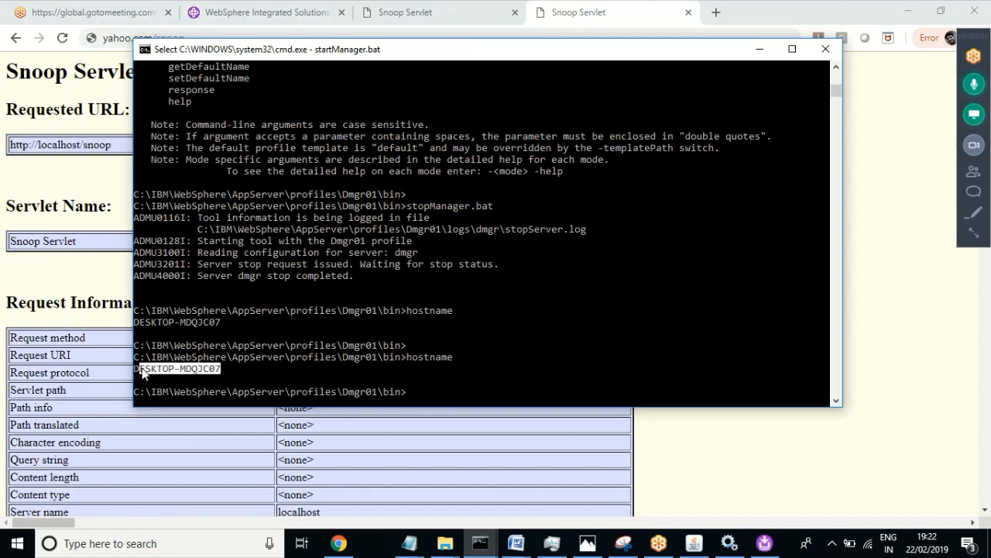
pyautogui.rightClick(428, 389)
pyautogui.rightClick(428, 389)
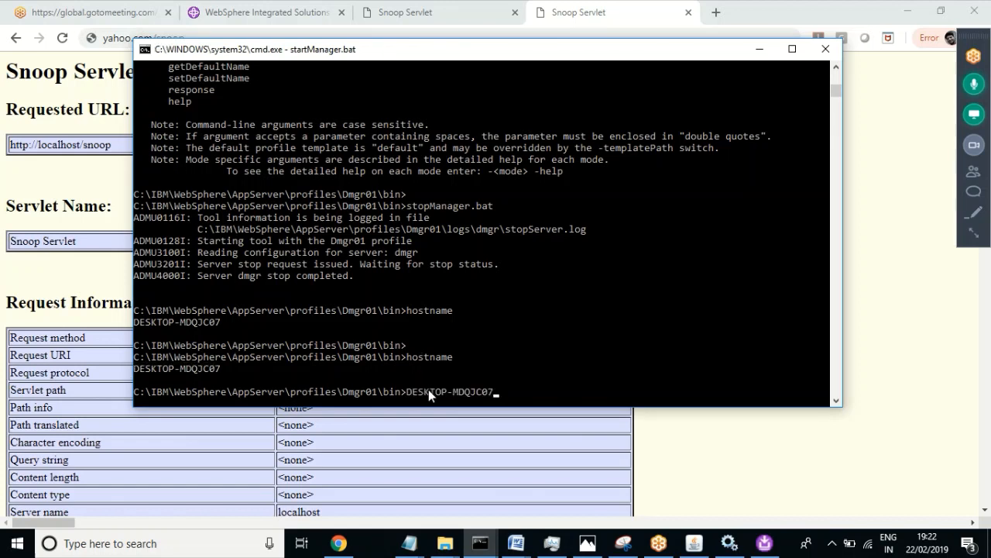
pyautogui.click(604, 10)
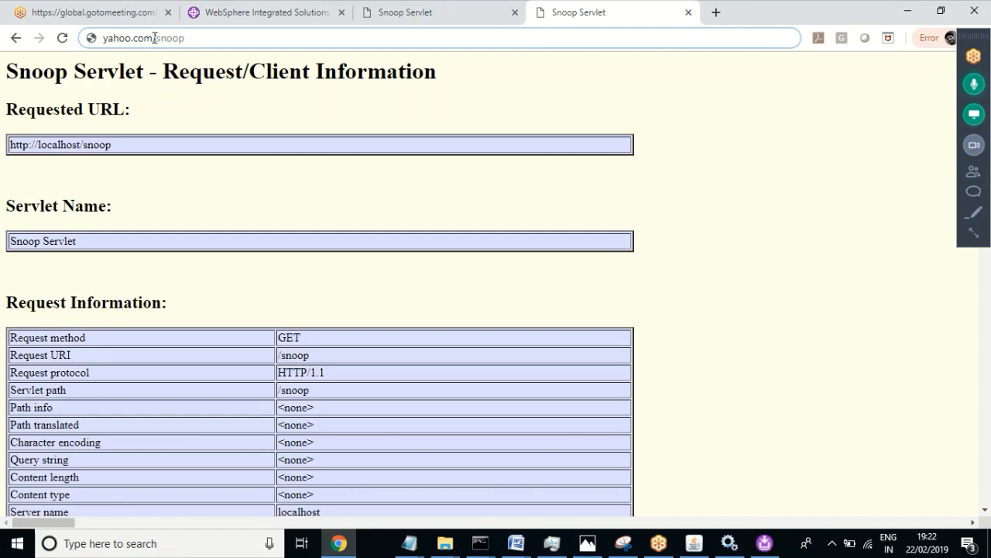
# Step: Replace yahoo.com with DESKTOP-MDQJC07 in the address and load desktop-mdqjc07/snoop
pyautogui.moveTo(154, 37); pyautogui.dragTo(101, 38)
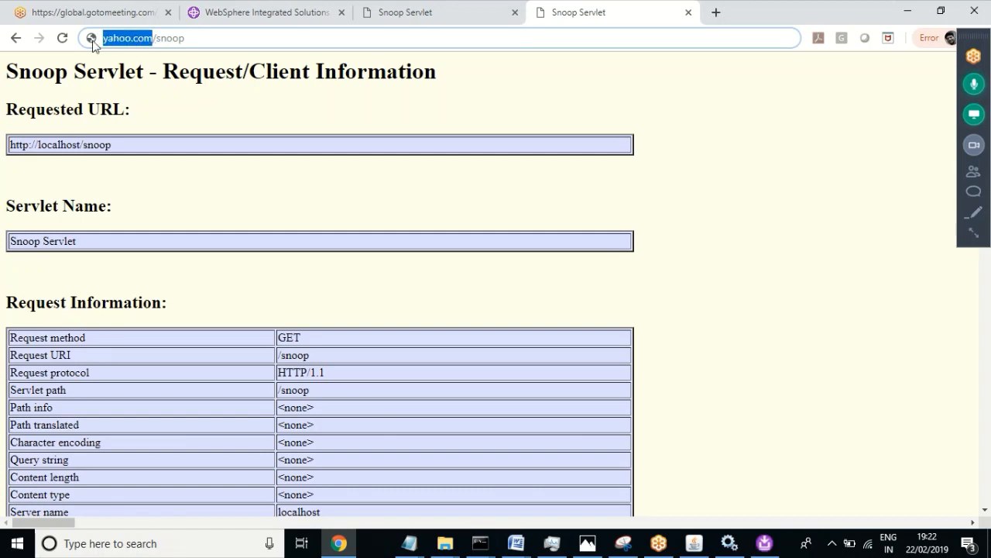
pyautogui.write('DESKTOP-MDQJC07')
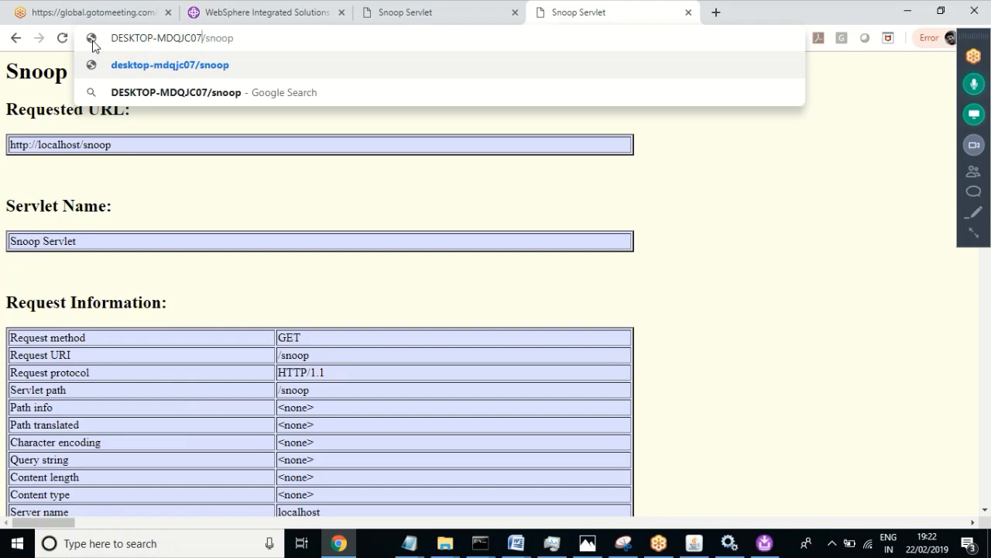
pyautogui.press('Return')
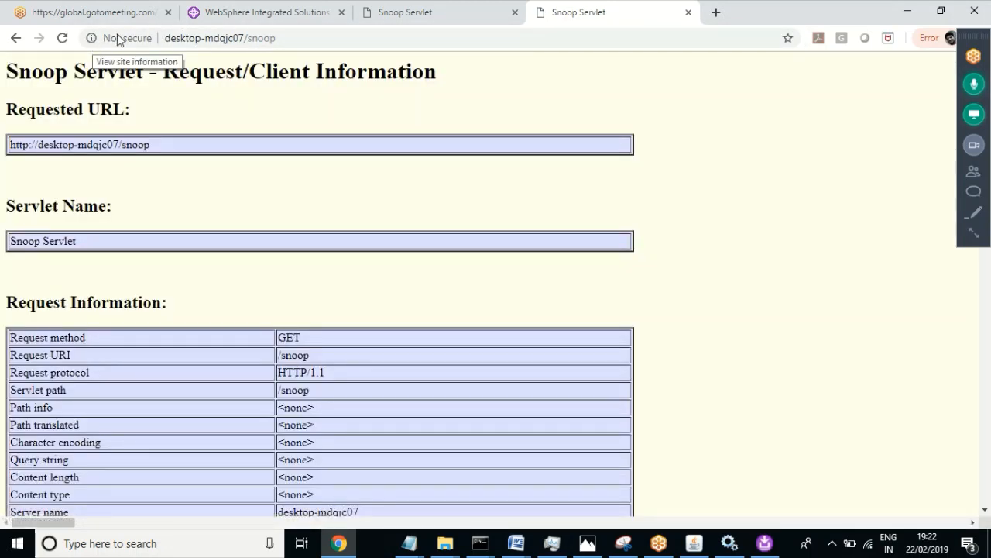
# Step: Select the host name in the address and type xyz over it, giving xyz/snoop
pyautogui.click(245, 39)
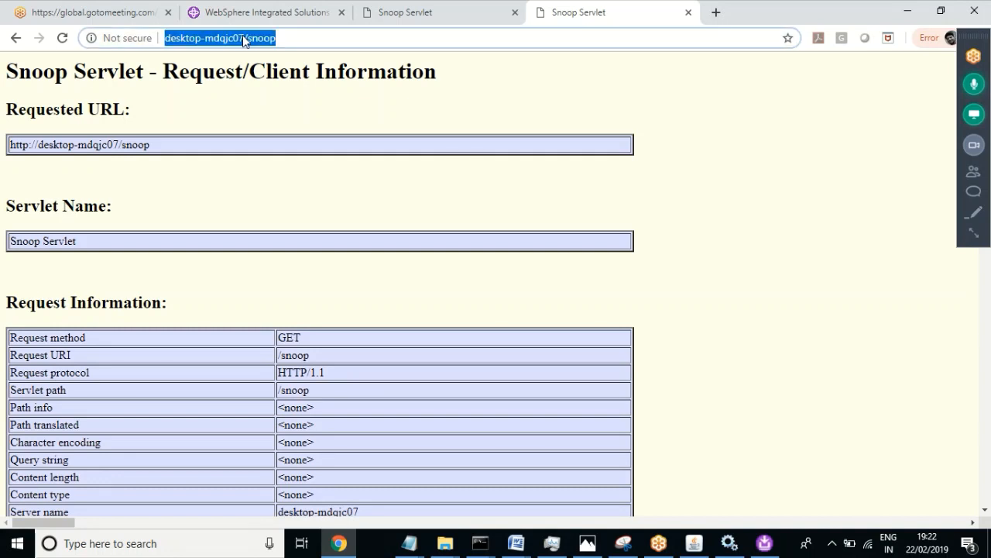
pyautogui.click(244, 38)
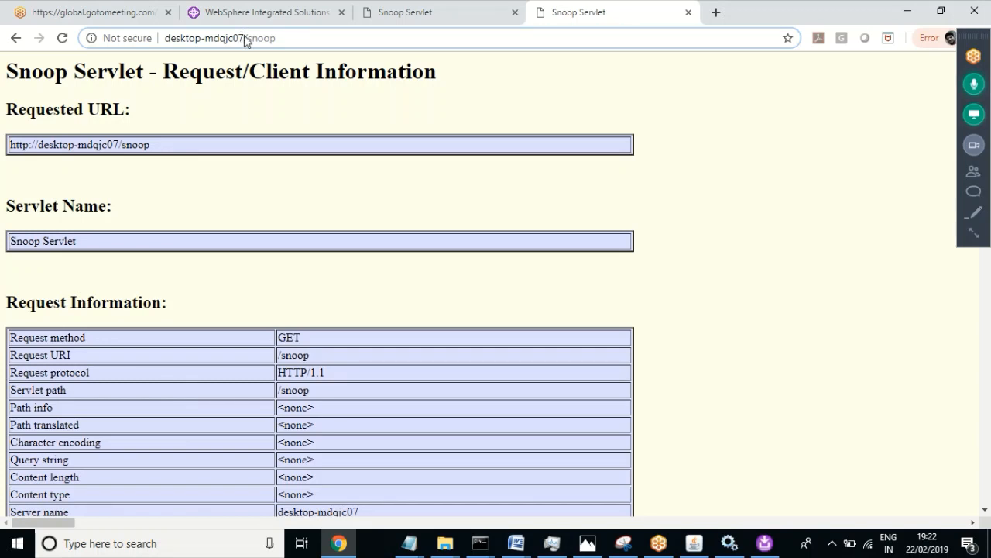
pyautogui.moveTo(245, 39); pyautogui.dragTo(160, 45)
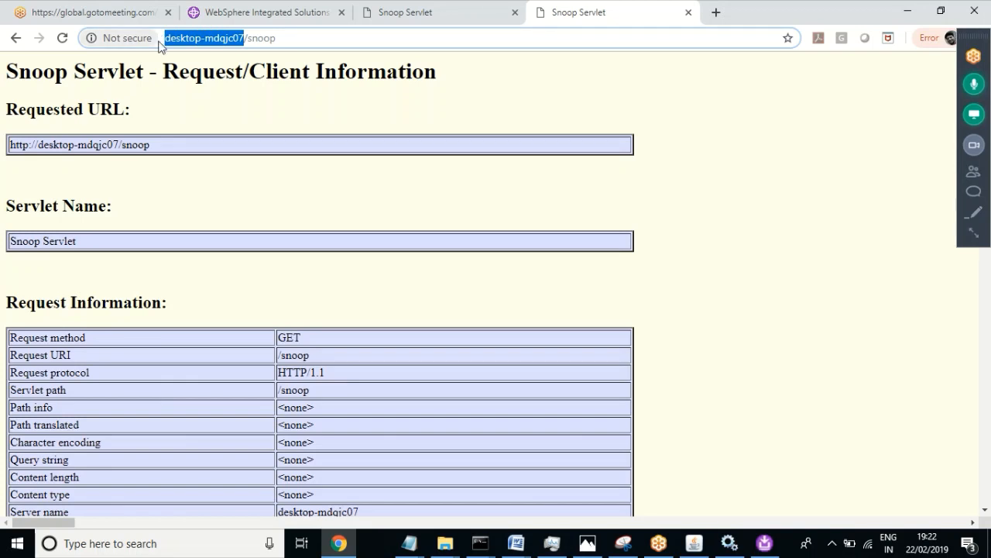
pyautogui.write('xyz')
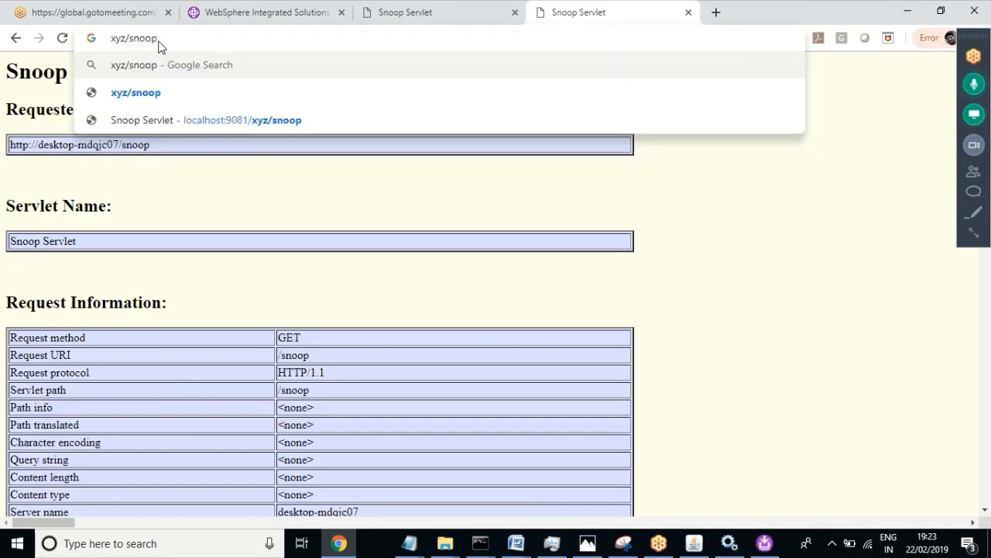
# Step: Copy the hostname DESKTOP-MDQJC07 from the startManager command window, then return to Chrome's Snoop page
pyautogui.click(480, 543)
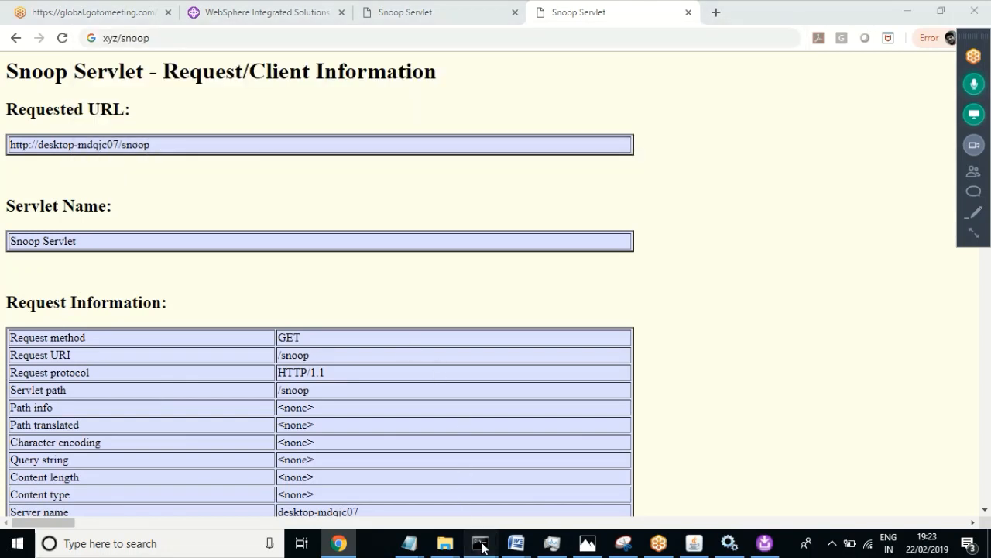
pyautogui.click(463, 493)
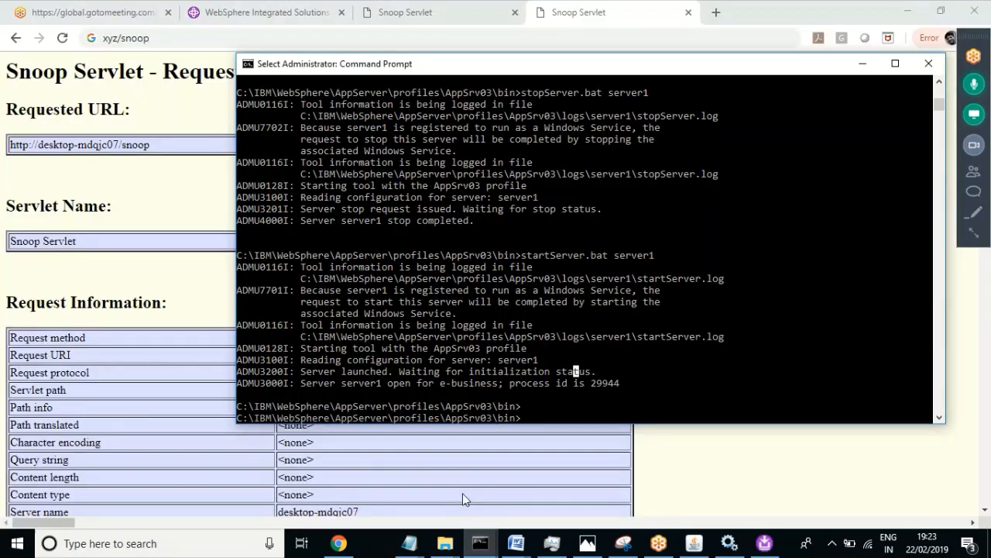
pyautogui.click(480, 542)
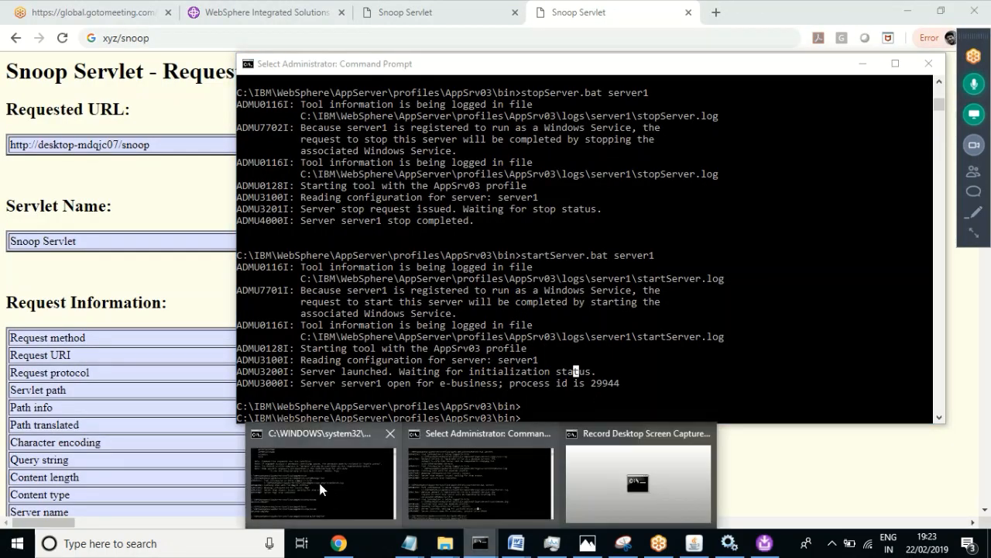
pyautogui.click(320, 483)
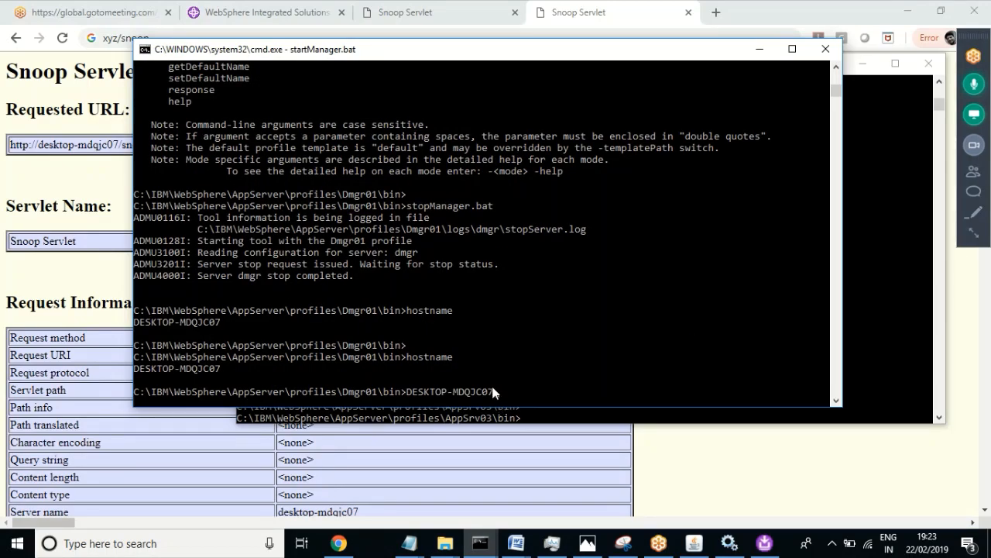
pyautogui.moveTo(493, 392); pyautogui.dragTo(409, 395)
pyautogui.hotkey('ctrl', 'c')
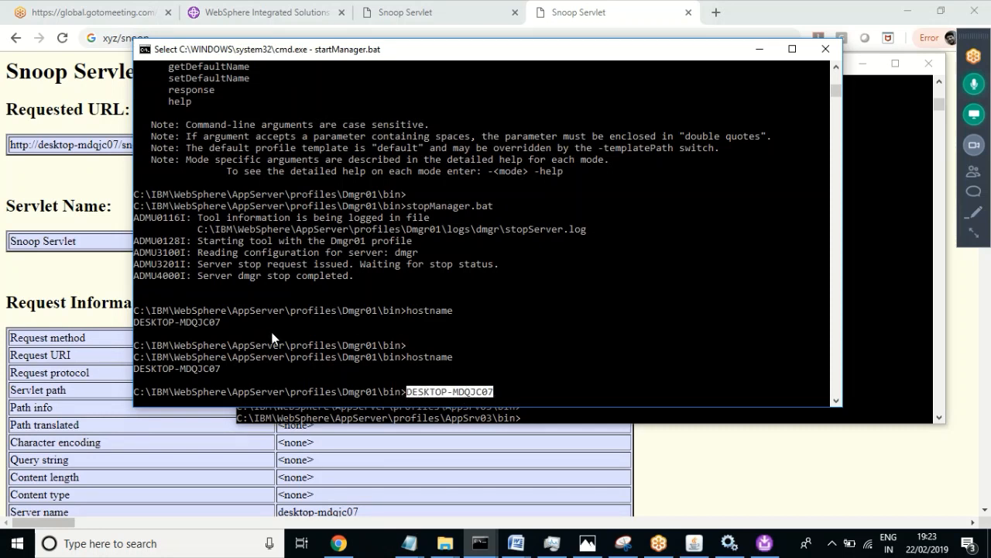
pyautogui.click(556, 25)
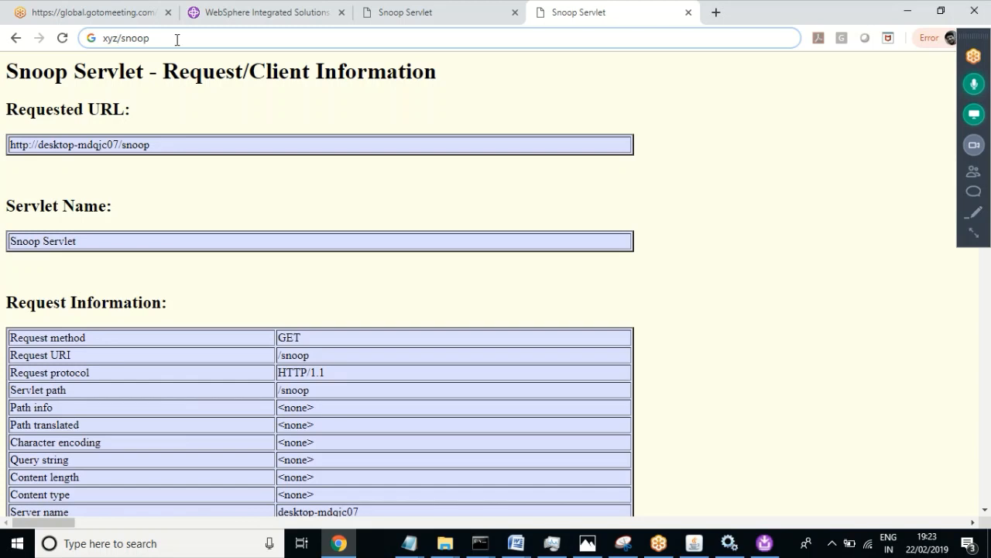
# Step: Replace the placeholder host with DESKTOP-MDQJC07:80 in the Snoop address and select the URL
pyautogui.press('BackSpace')
pyautogui.press('BackSpace')
pyautogui.press('BackSpace')
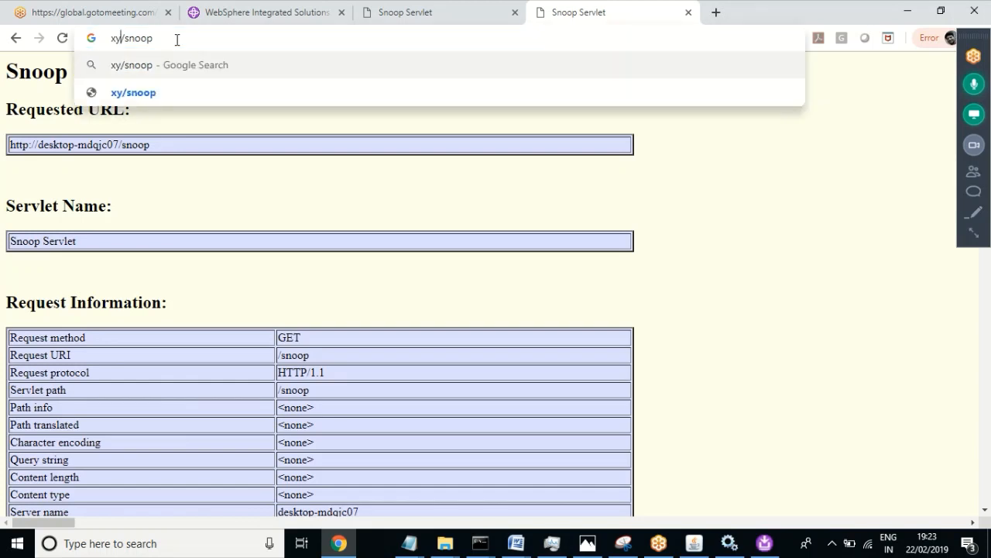
pyautogui.hotkey('ctrl', 'v')
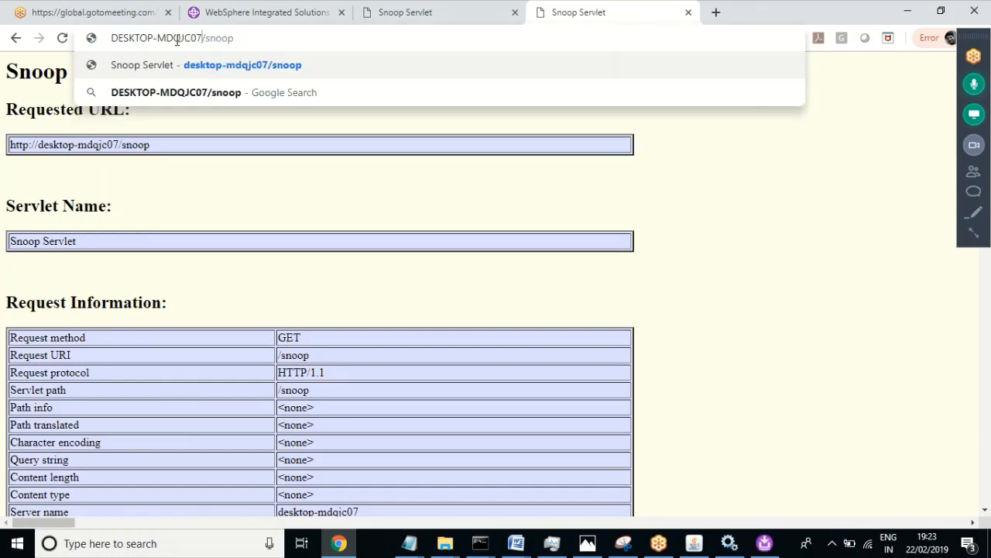
pyautogui.write(':80')
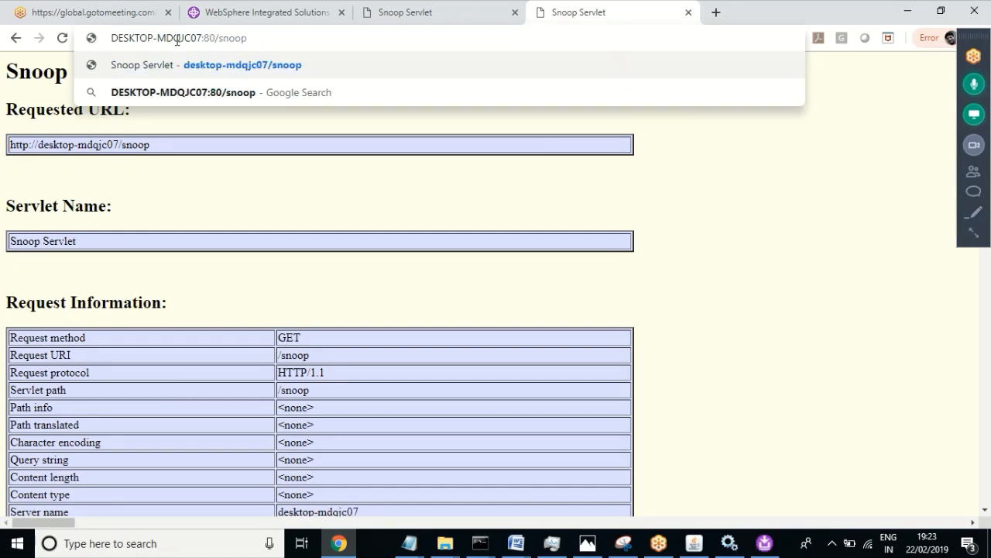
pyautogui.moveTo(258, 39); pyautogui.dragTo(85, 38)
pyautogui.hotkey('ctrl', 'c')
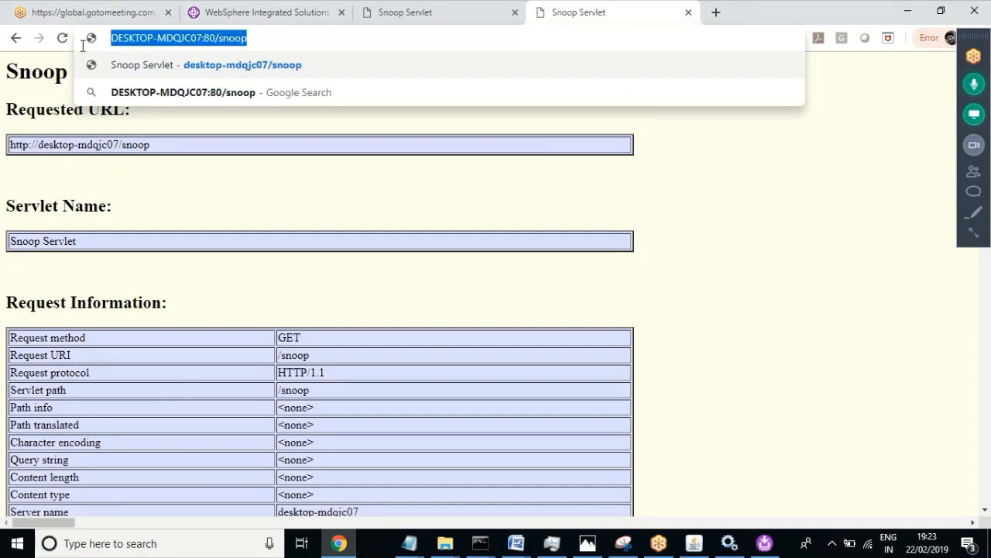
# Step: Load DESKTOP-MDQJC07:80/snoop in a new tab, then switch to the localhost:9084 Snoop tab
pyautogui.click(716, 14)
pyautogui.hotkey('ctrl', 'v')
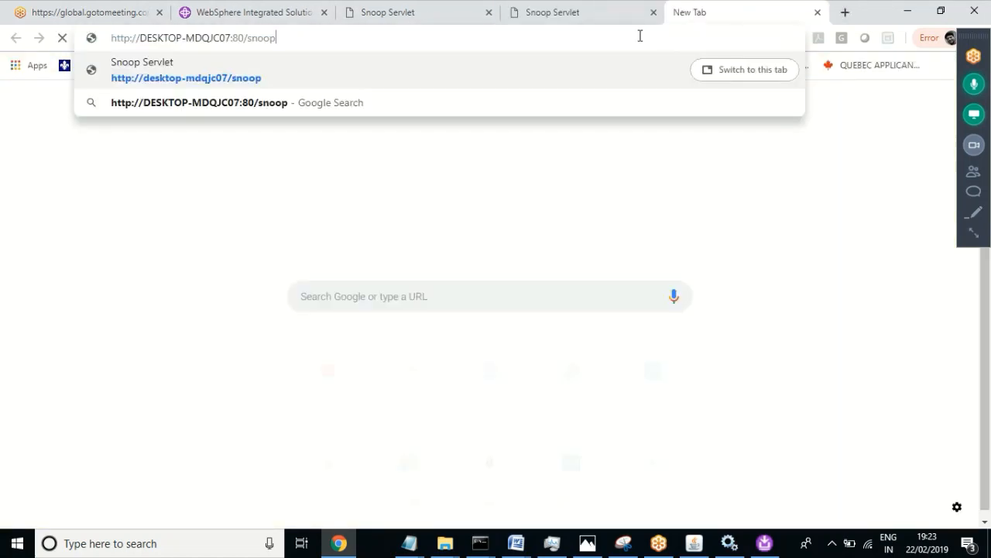
pyautogui.press('Return')
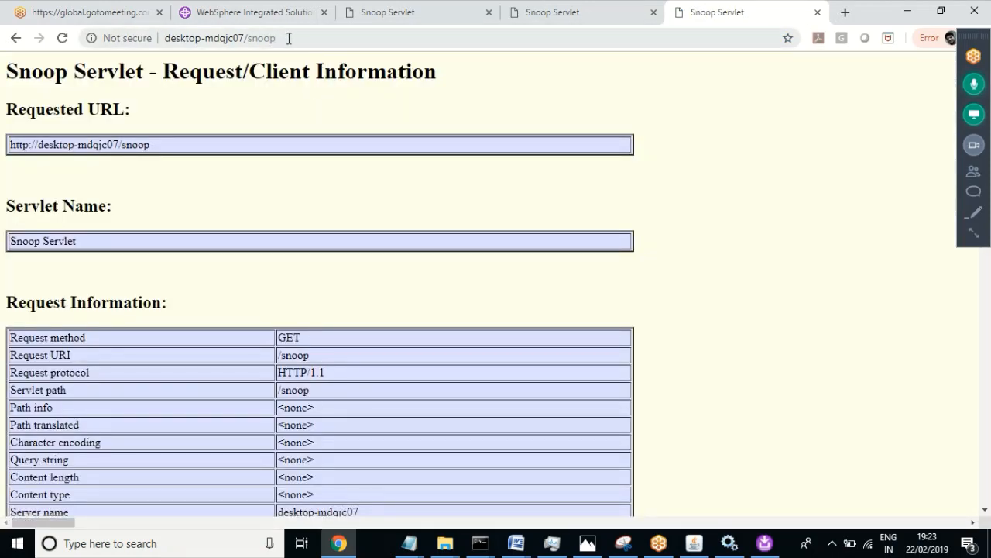
pyautogui.click(291, 38)
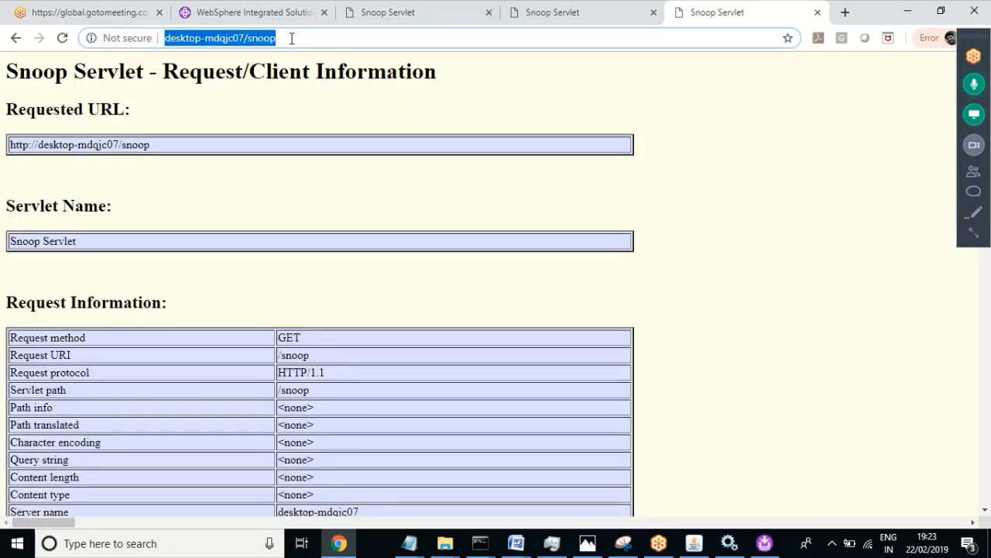
pyautogui.click(244, 39)
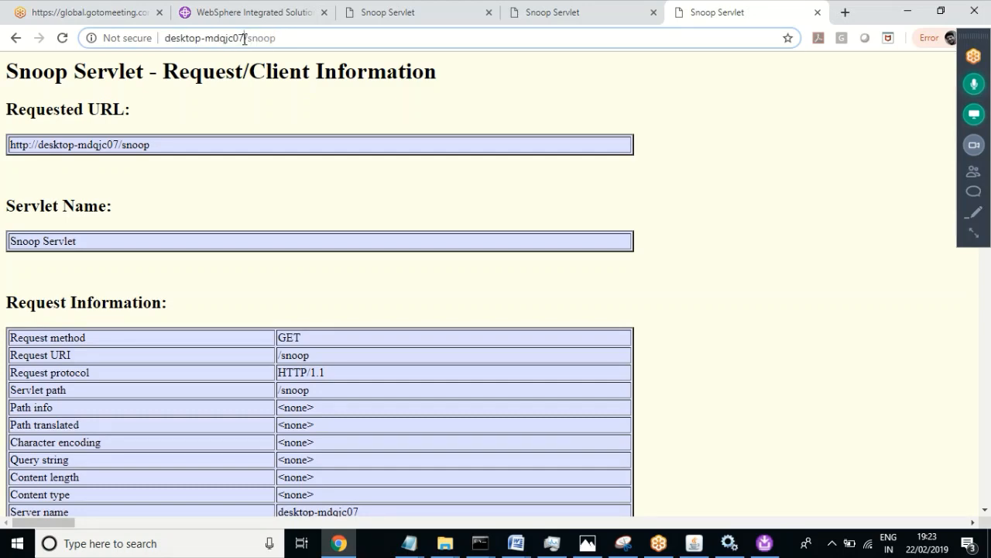
pyautogui.click(263, 13)
pyautogui.click(372, 11)
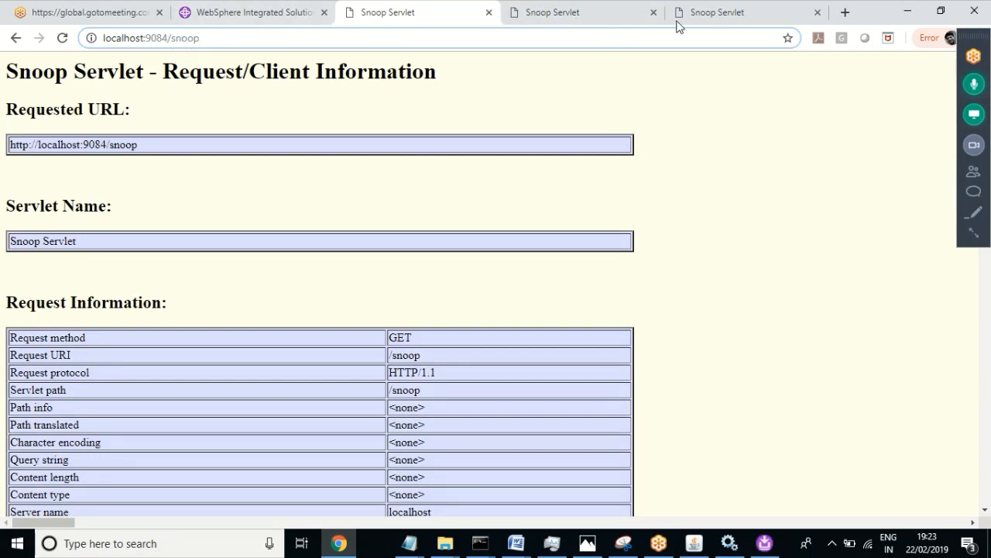
# Step: Show the desktop-mdqjc07/snoop tab and expand the GoToMeeting toolbar to show all controls
pyautogui.click(713, 17)
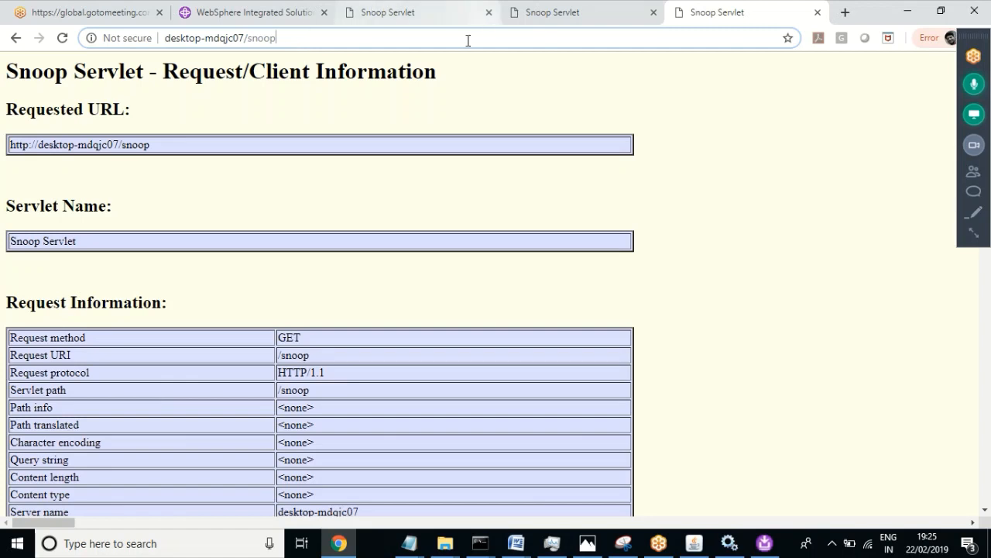
pyautogui.click(971, 237)
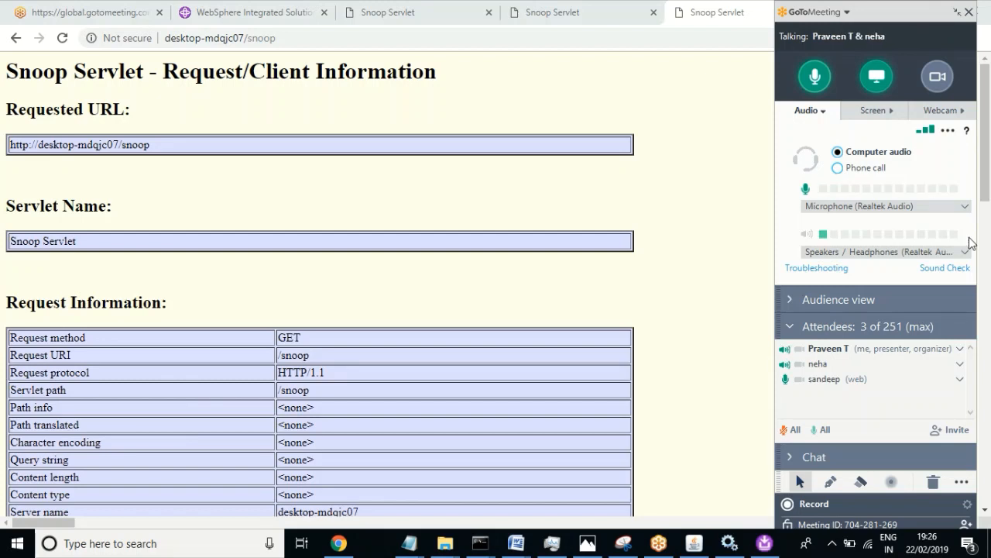
# Step: Stop screen sharing, mute the microphone, and end the GoToMeeting session for all participants
pyautogui.click(876, 78)
pyautogui.click(813, 81)
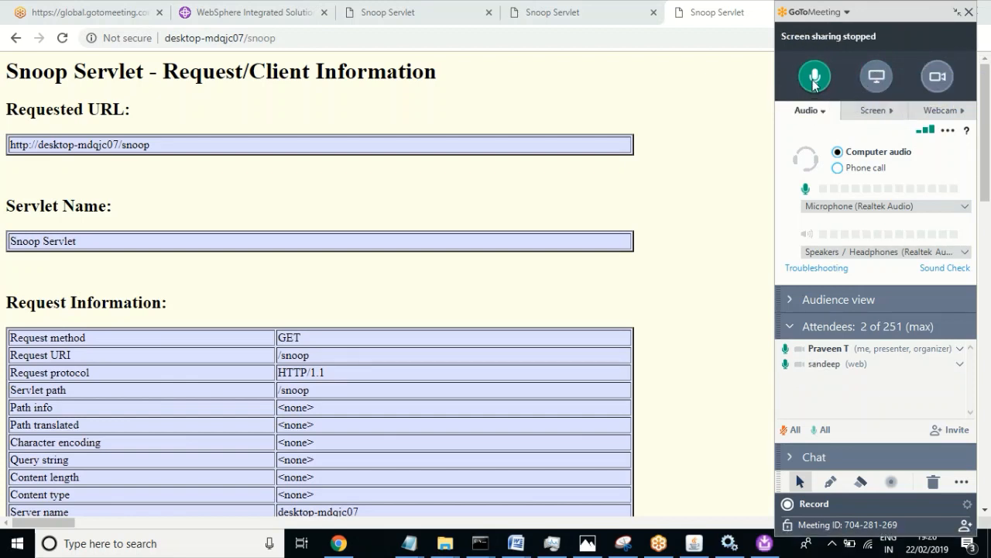
pyautogui.click(969, 12)
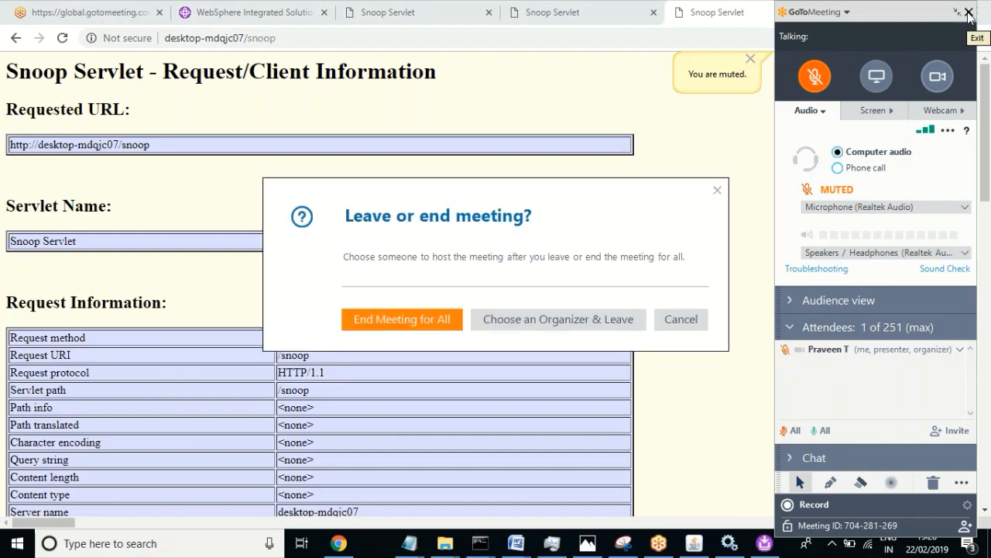
pyautogui.click(397, 319)
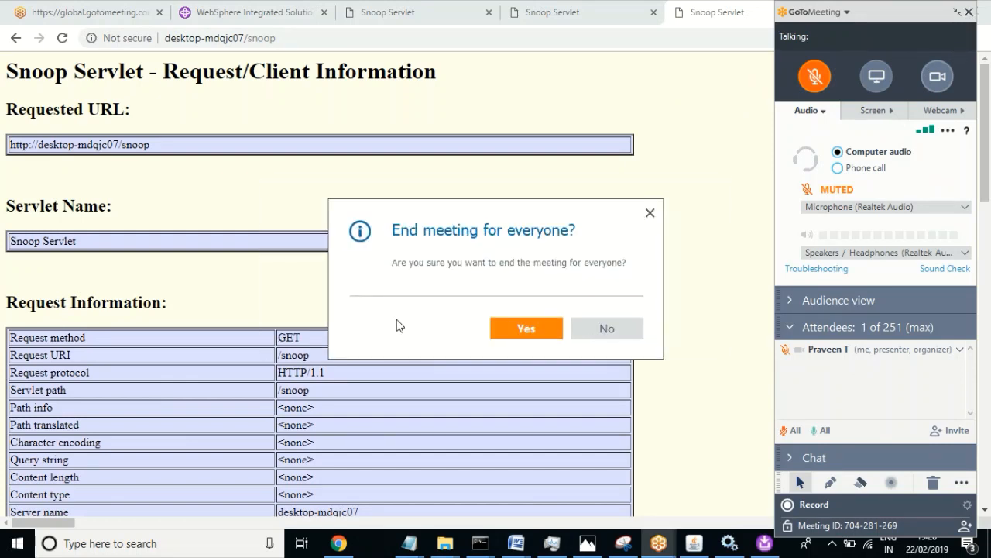
pyautogui.click(522, 326)
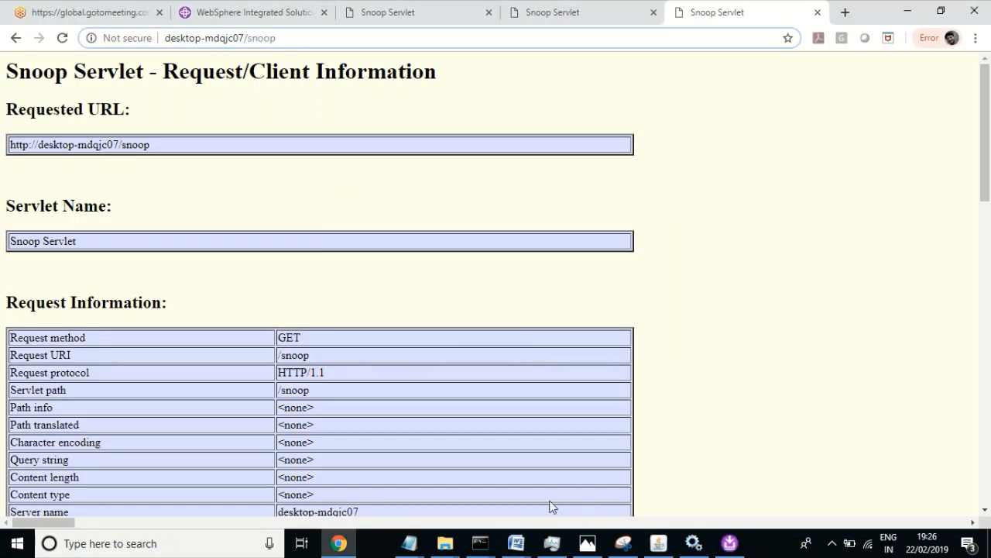
pyautogui.click(446, 545)
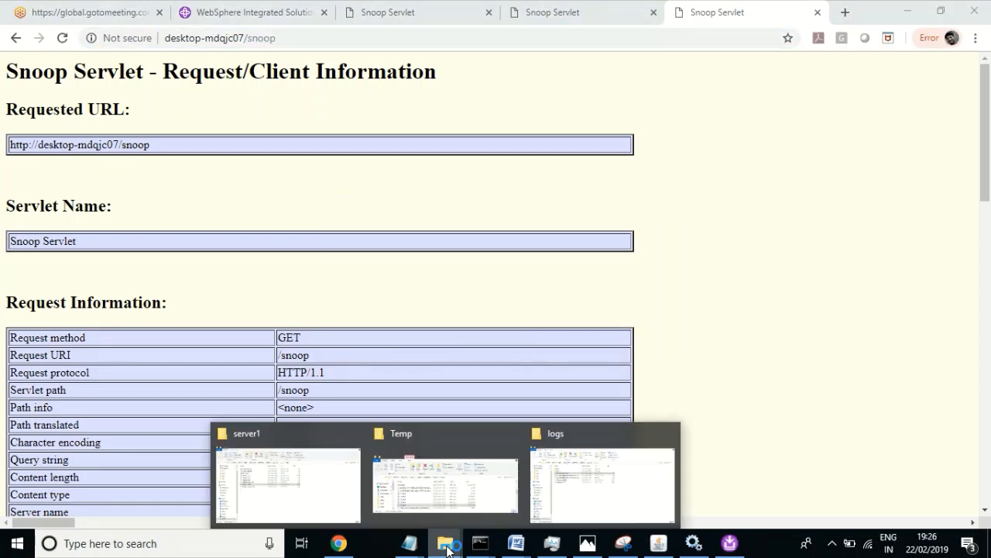
# Step: Stop the screen recording and view Subscribe Image.png in a normal Photos window
pyautogui.click(659, 545)
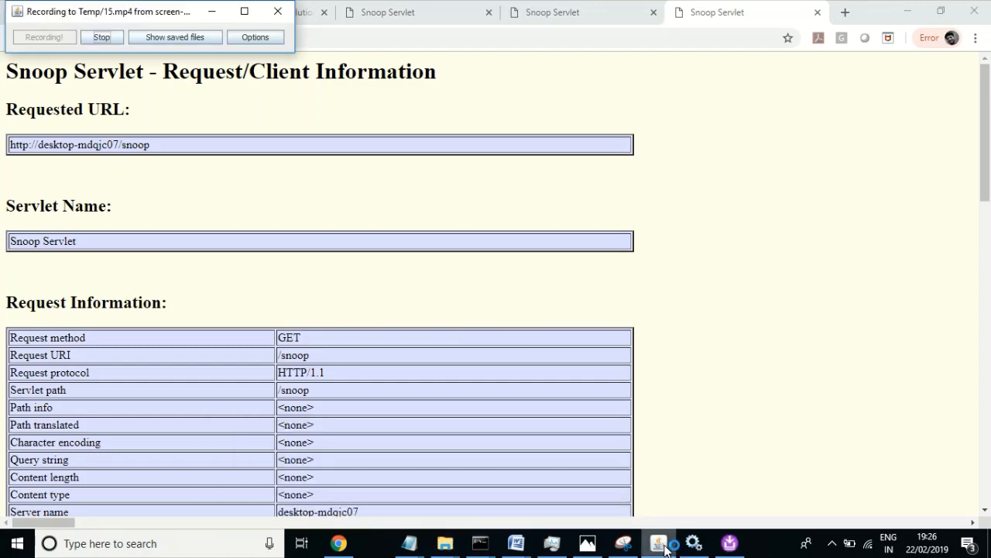
pyautogui.click(102, 37)
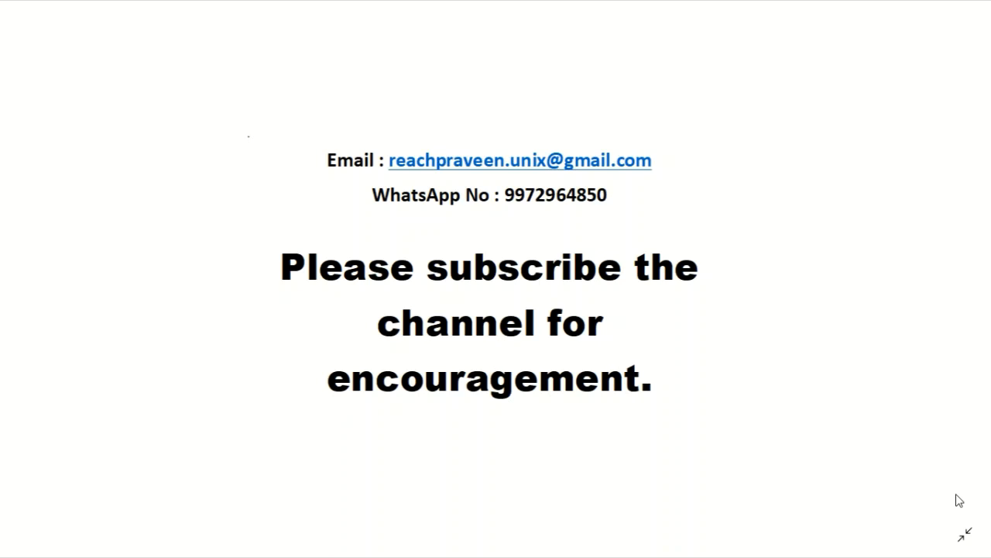
pyautogui.click(965, 534)
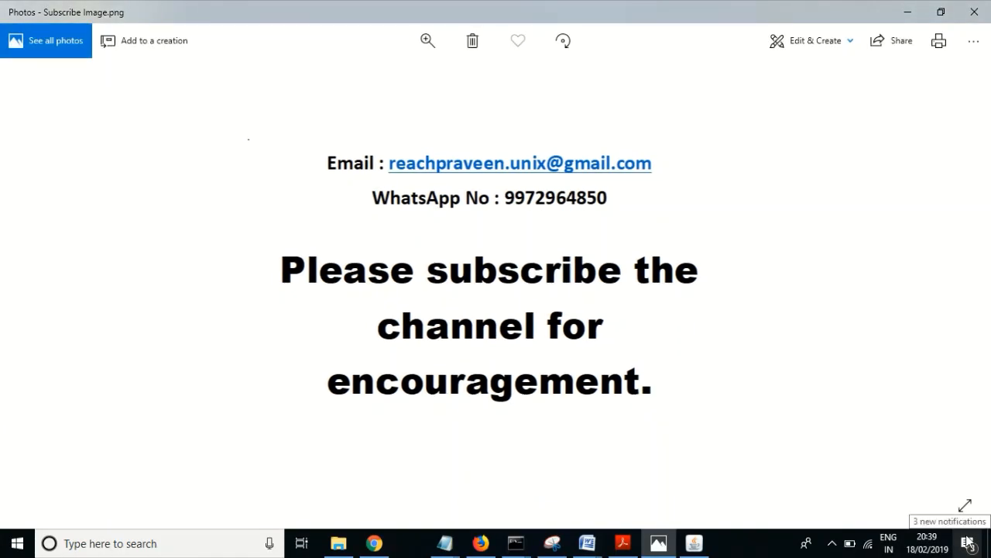